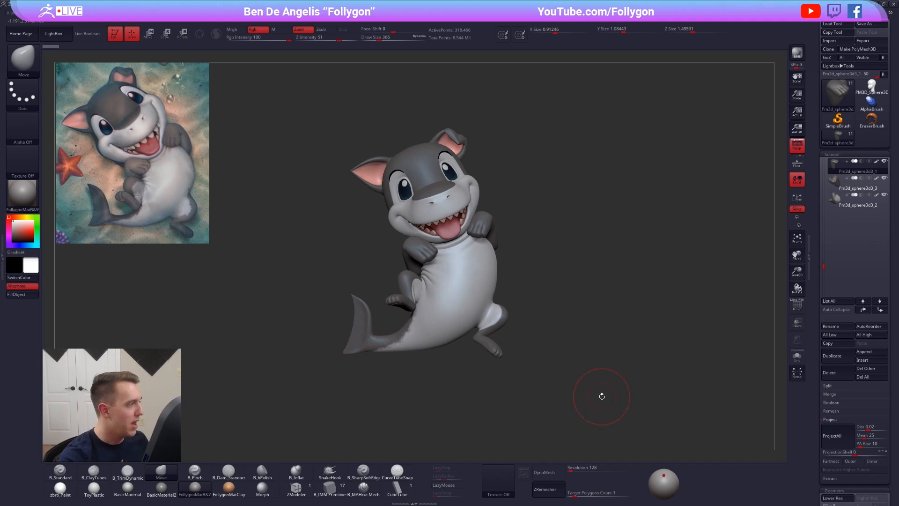
Step: Append a Plane3D subtool to the character and make it the active subtool
{"action": "left_click", "coordinate": [675, 360], "text": "alt"}
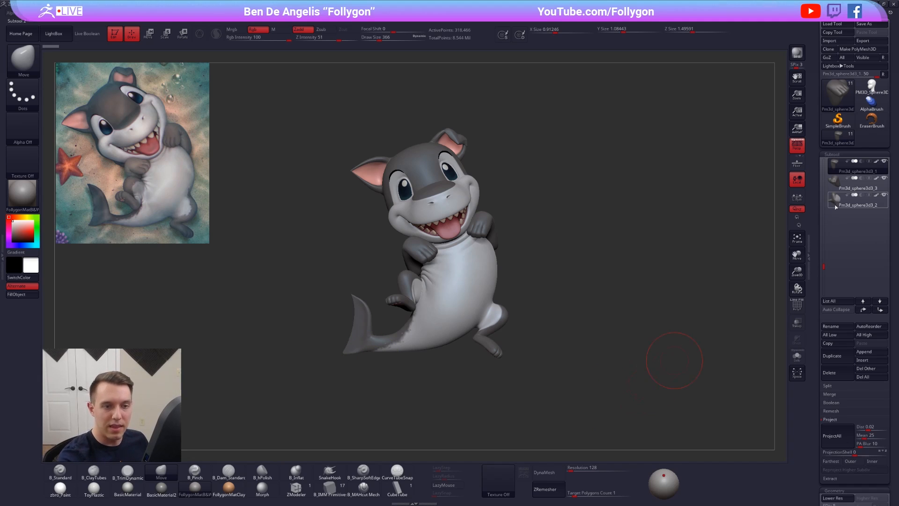
{"action": "left_click", "coordinate": [864, 351]}
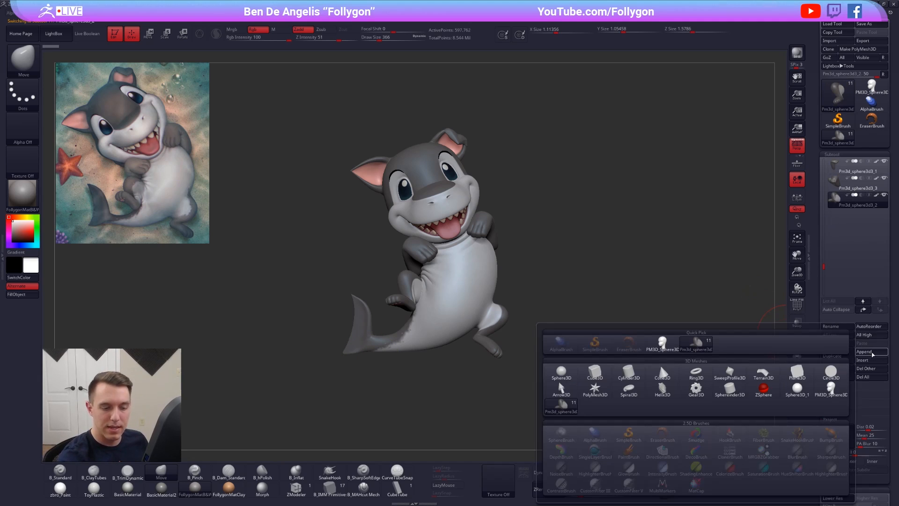
{"action": "left_click", "coordinate": [797, 372]}
{"action": "left_click", "coordinate": [857, 218]}
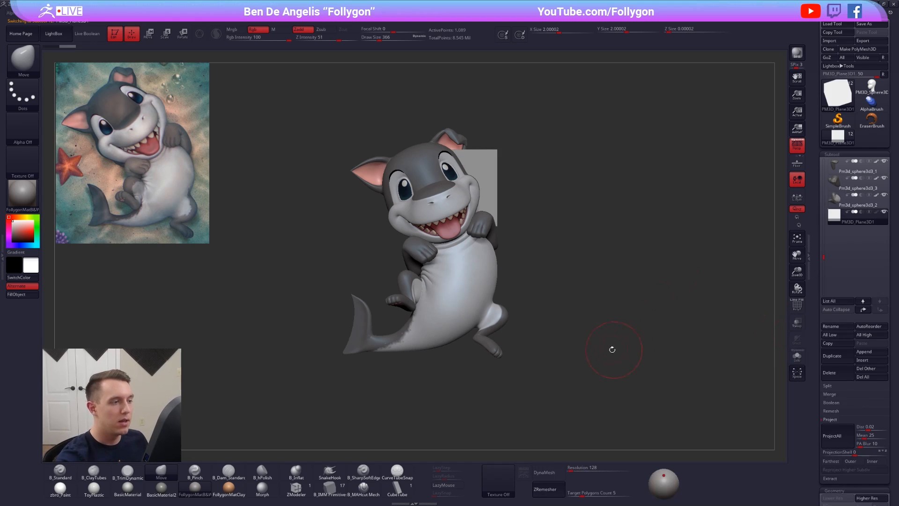
Step: Move the plane backward until it sits behind the character's back
{"action": "left_click_drag", "start_coordinate": [612, 347], "coordinate": [557, 338]}
{"action": "key", "text": "w"}
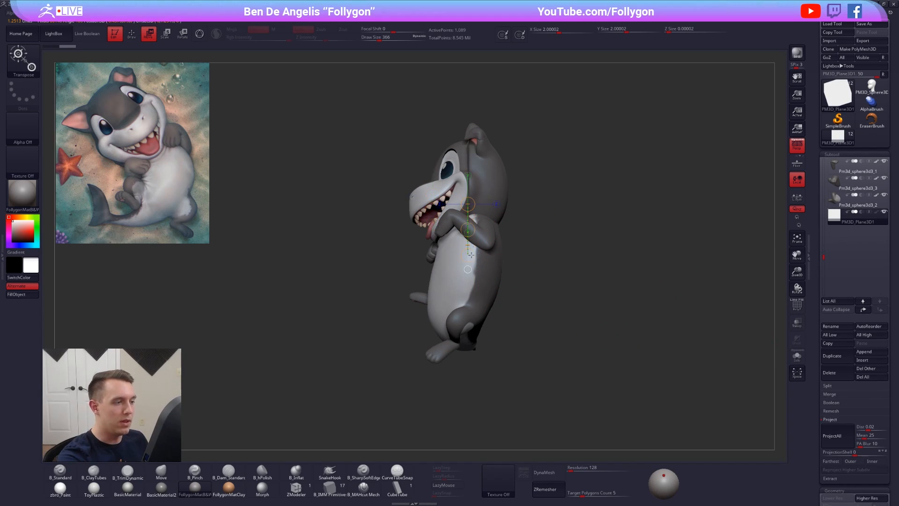
{"action": "left_click_drag", "start_coordinate": [527, 294], "coordinate": [511, 295]}
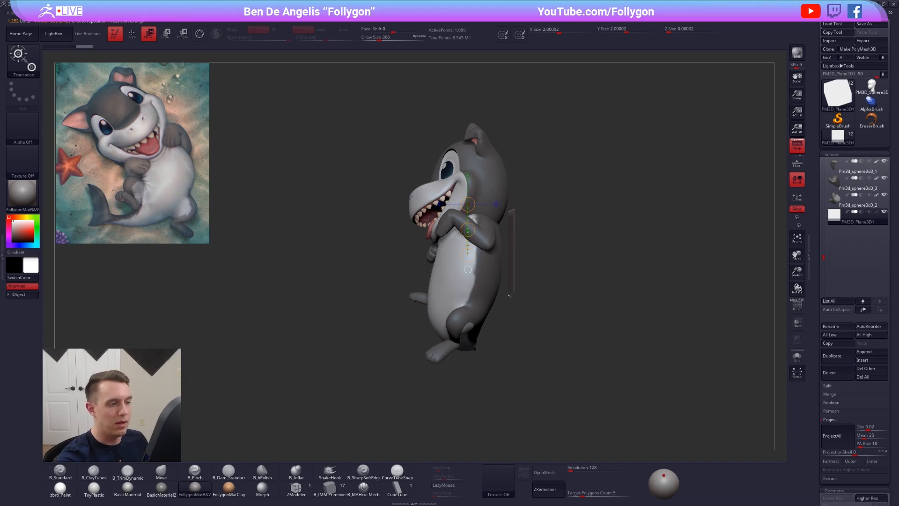
Step: Enlarge the plane uniformly to an XYZ size of 11.05033
{"action": "scroll", "coordinate": [820, 304], "scroll_direction": "down", "scroll_amount": 6}
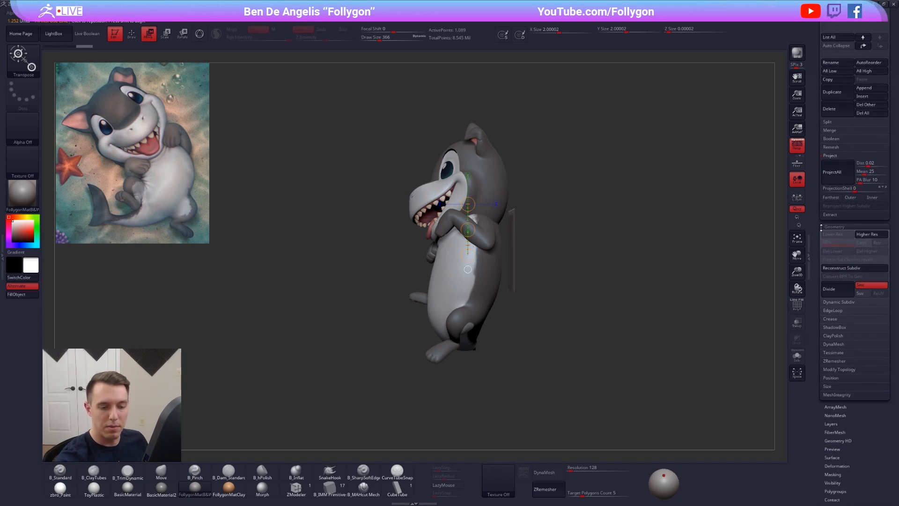
{"action": "left_click", "coordinate": [827, 383]}
{"action": "scroll", "coordinate": [842, 374], "scroll_direction": "down", "scroll_amount": 1}
{"action": "left_click_drag", "start_coordinate": [848, 368], "coordinate": [861, 382]}
Step: Shift the plane slightly sideways to centre it behind the character, and return to Draw mode
{"action": "left_click_drag", "start_coordinate": [749, 327], "coordinate": [676, 350]}
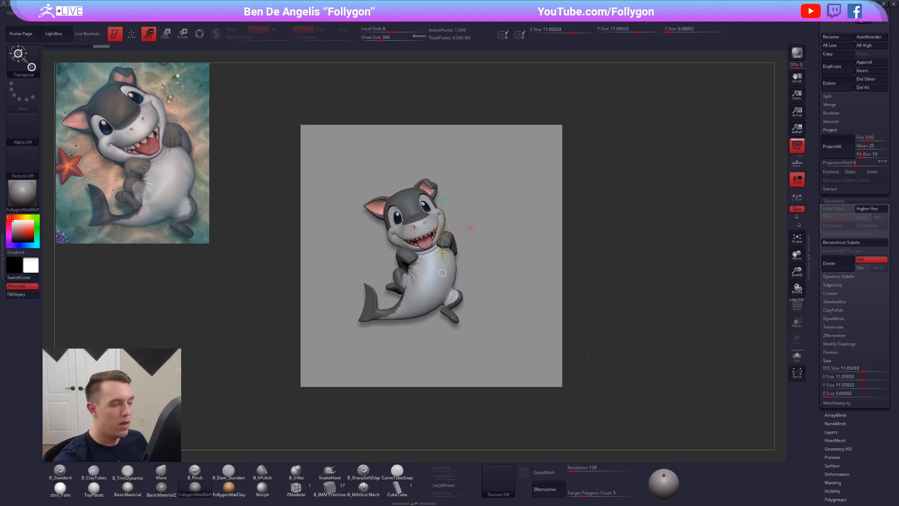
{"action": "mouse_move", "coordinate": [546, 345]}
{"action": "left_mouse_down", "text": "shift"}
{"action": "mouse_move", "coordinate": [611, 346]}
{"action": "mouse_move", "coordinate": [567, 346]}
{"action": "left_mouse_up", "text": "shift"}
{"action": "key", "text": "q"}
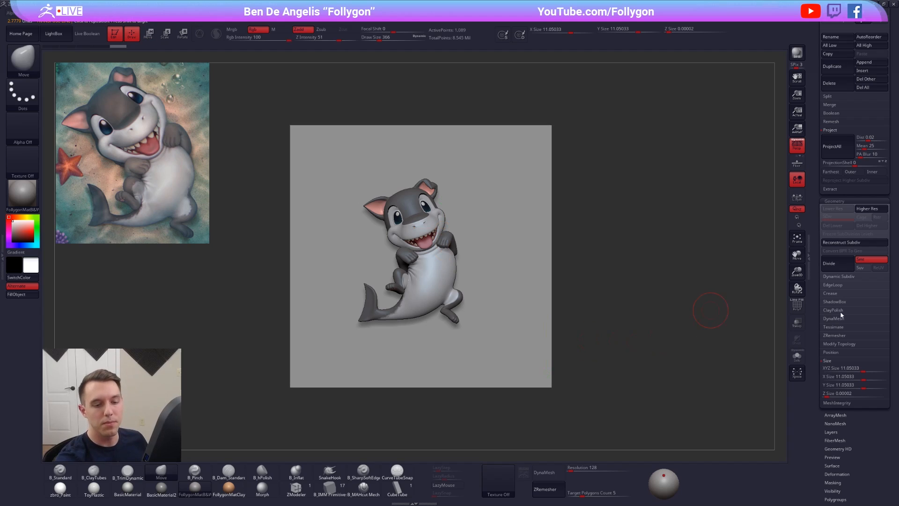
{"action": "left_click", "coordinate": [826, 360]}
{"action": "scroll", "coordinate": [838, 328], "scroll_direction": "up", "scroll_amount": 6}
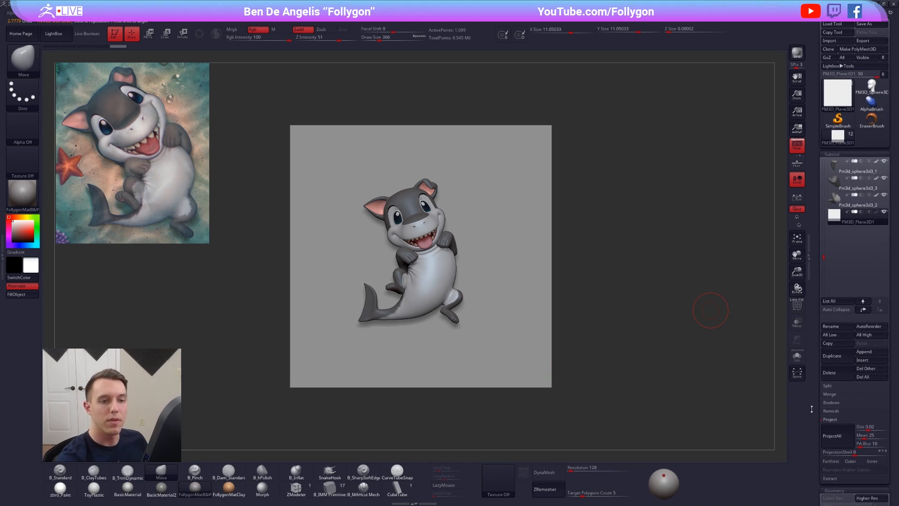
Step: Check the backdrop plane from the side and turn off perspective for a flat front view
{"action": "left_click_drag", "start_coordinate": [698, 399], "coordinate": [477, 391]}
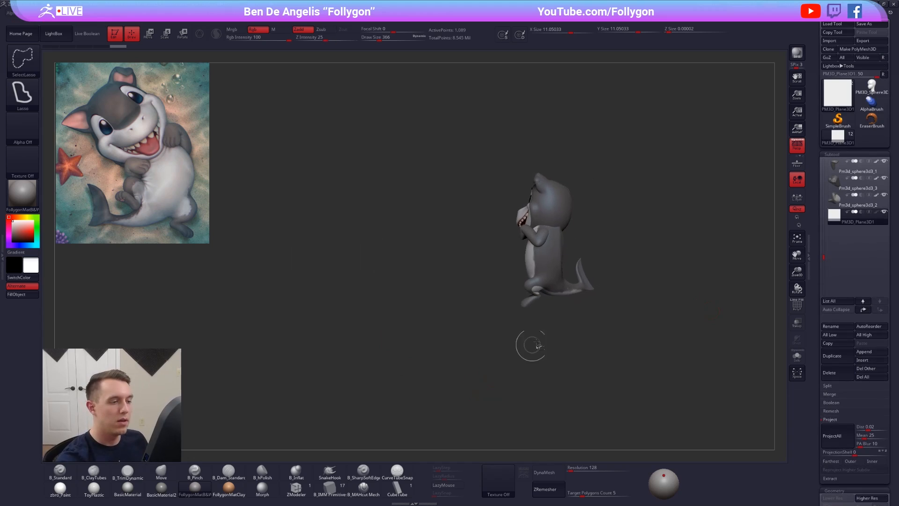
{"action": "key", "text": "ctrl+shift+f"}
{"action": "left_click", "coordinate": [561, 339]}
{"action": "left_click_drag", "start_coordinate": [384, 281], "coordinate": [581, 290]}
{"action": "left_click_drag", "start_coordinate": [649, 319], "coordinate": [607, 328], "text": "alt"}
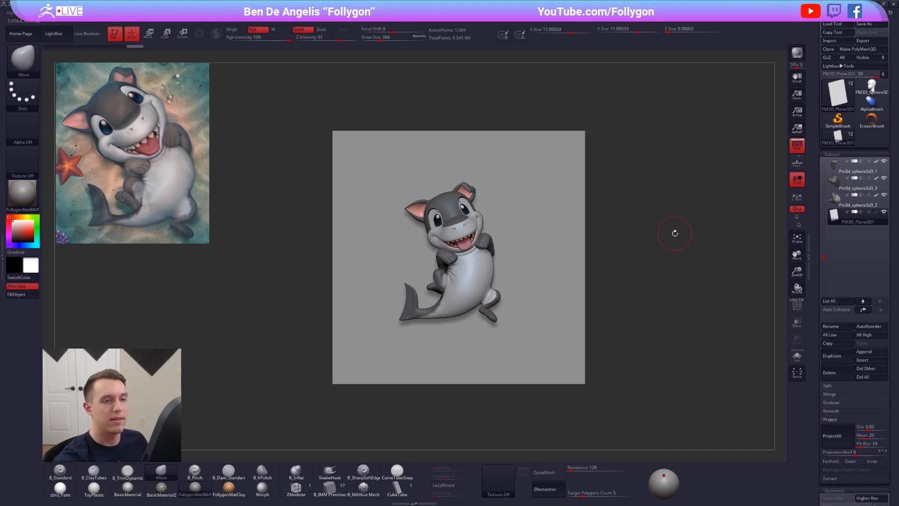
{"action": "left_click", "coordinate": [798, 145]}
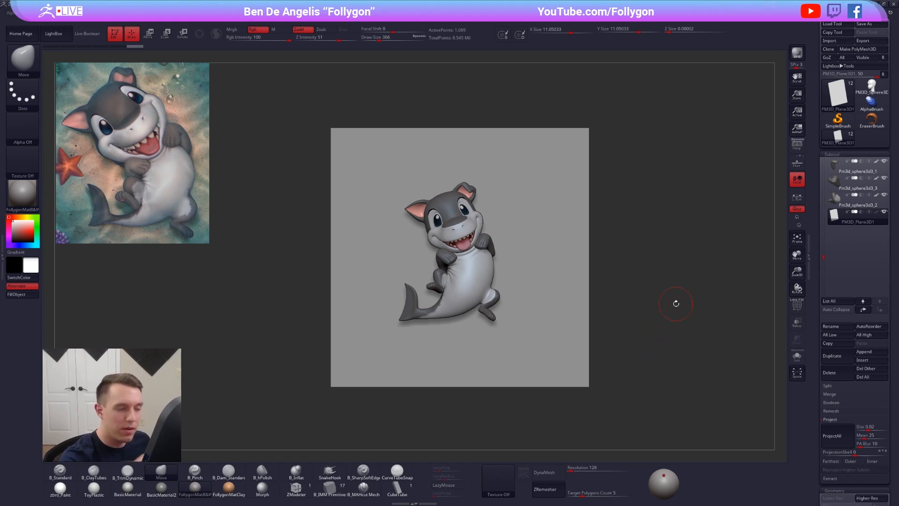
Step: Isolate the body subtool and bring it down to its lowest subdivision level
{"action": "left_click", "coordinate": [487, 281], "text": "alt"}
{"action": "key", "text": "alt+s"}
{"action": "key", "text": "f"}
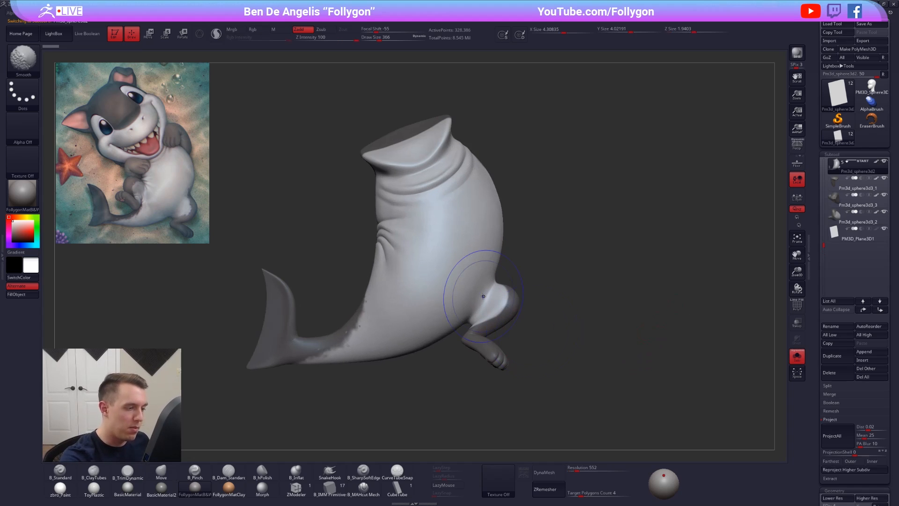
{"action": "key", "text": "space"}
{"action": "left_click_drag", "start_coordinate": [488, 295], "coordinate": [485, 295]}
{"action": "key", "text": "shift+d"}
{"action": "right_click_drag", "start_coordinate": [487, 293], "coordinate": [489, 304], "text": "ctrl"}
Step: Set the draw size to 203 and choose the B_ClayTubes brush
{"action": "key", "text": "space"}
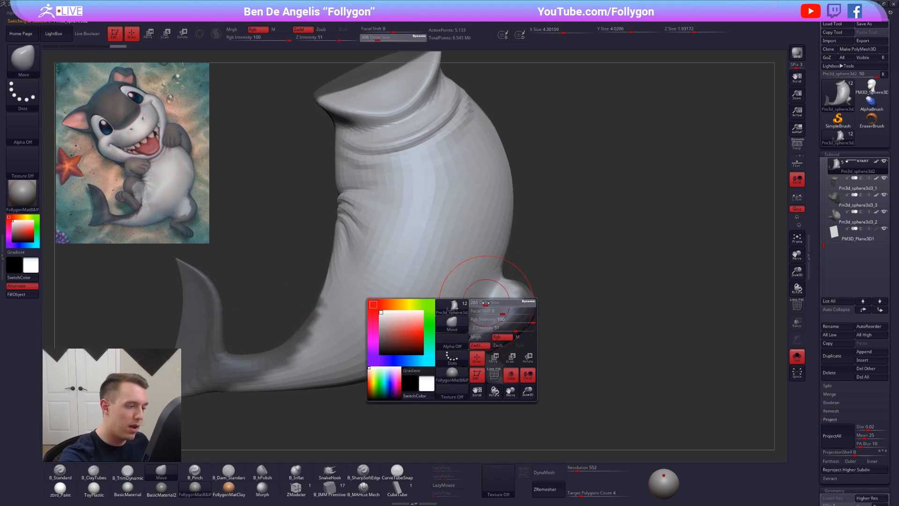
{"action": "left_click_drag", "start_coordinate": [489, 303], "coordinate": [485, 304]}
{"action": "key", "text": "2"}
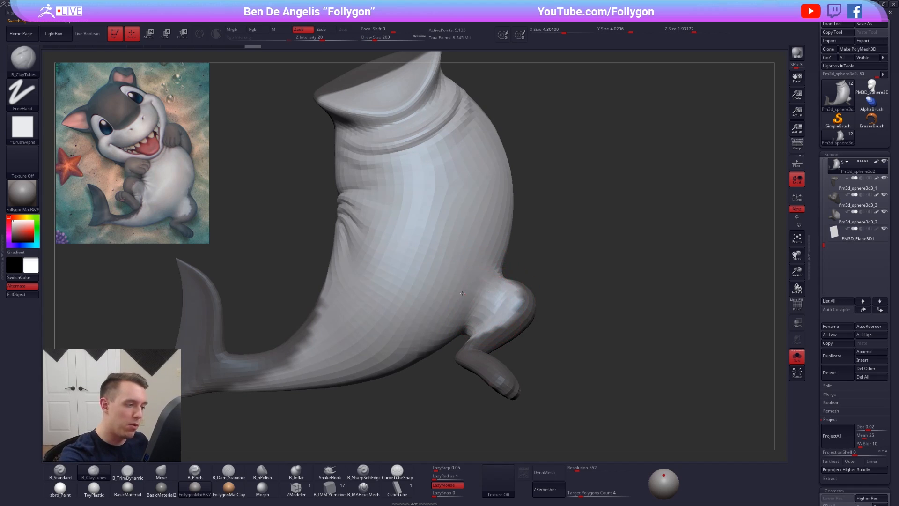
Step: Raise the body by four subdivision levels and show the other subtools again
{"action": "key", "text": "d"}
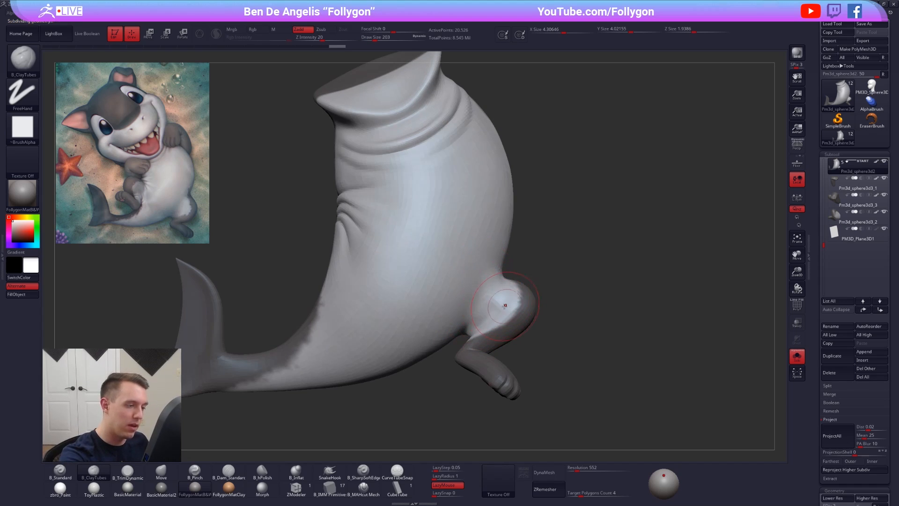
{"action": "key", "text": "shift"}
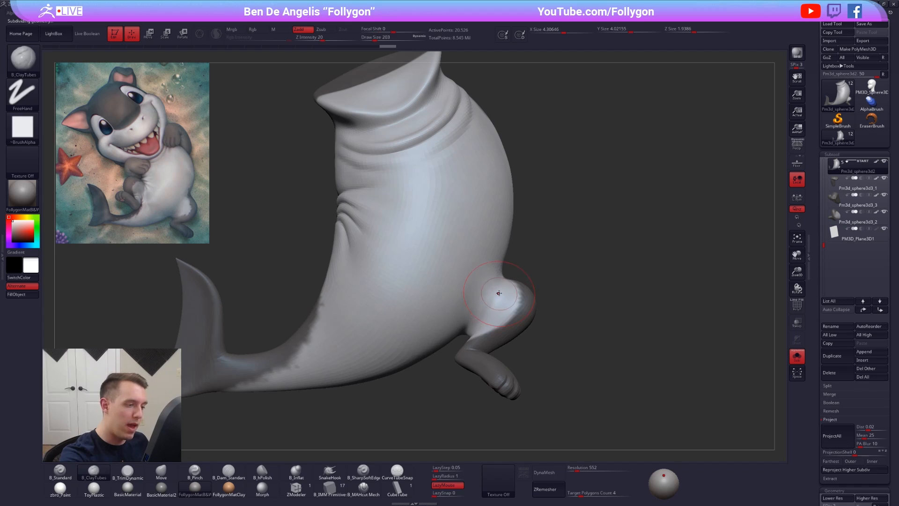
{"action": "mouse_move", "coordinate": [482, 295]}
{"action": "right_mouse_down"}
{"action": "mouse_move", "coordinate": [487, 278]}
{"action": "mouse_move", "coordinate": [526, 281]}
{"action": "mouse_move", "coordinate": [468, 289]}
{"action": "mouse_move", "coordinate": [489, 304]}
{"action": "right_mouse_up"}
{"action": "key", "text": "d"}
{"action": "key", "text": "d"}
{"action": "key", "text": "d"}
{"action": "key", "text": "shift"}
{"action": "key", "text": "alt+s"}
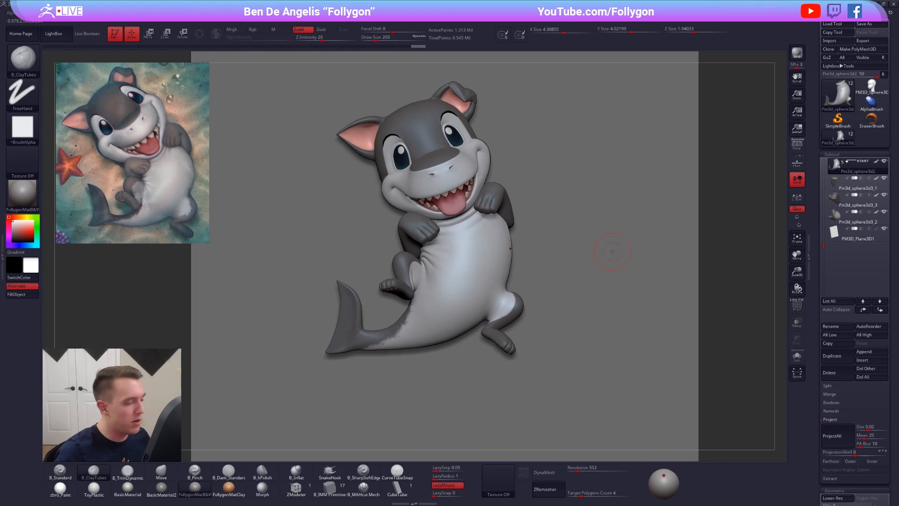
Step: Frame the whole character against the backdrop and switch to the B_Standard brush
{"action": "left_click_drag", "start_coordinate": [587, 232], "coordinate": [563, 234], "text": "alt"}
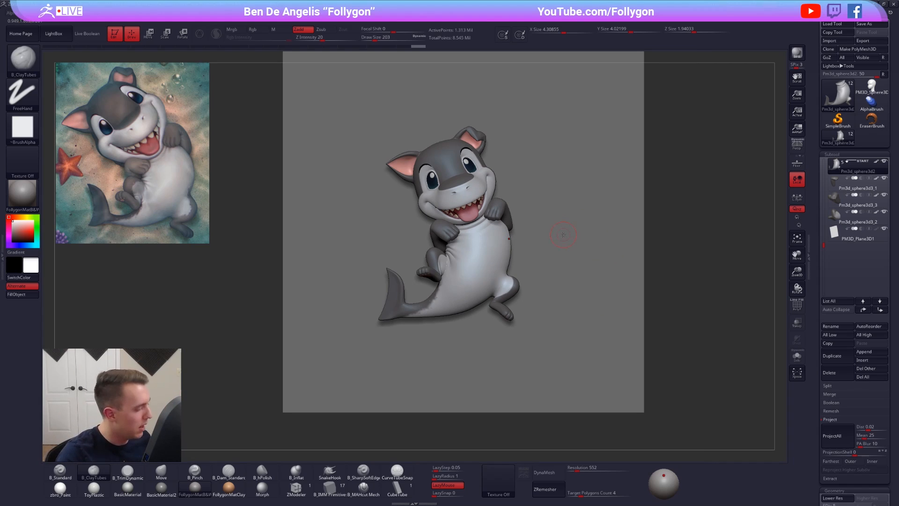
{"action": "key", "text": "b"}
{"action": "key", "text": "s"}
{"action": "key", "text": "t"}
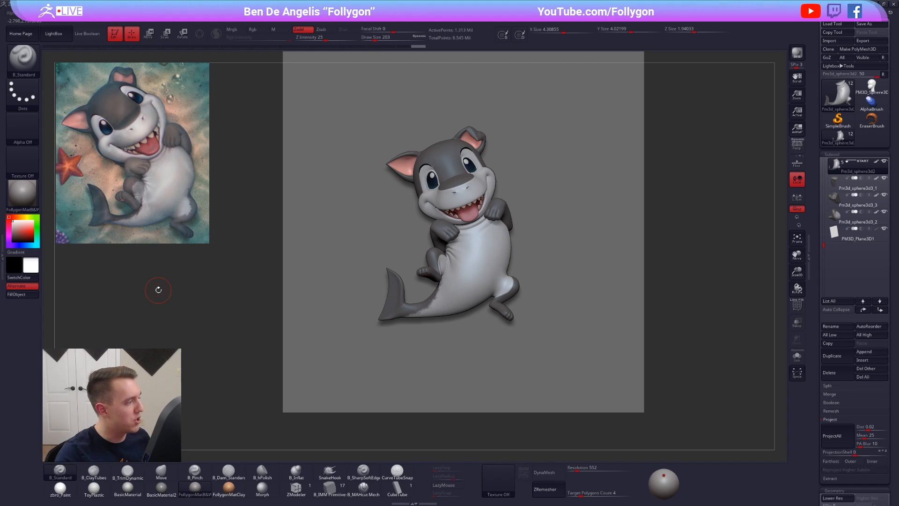
Step: Make the backdrop plane the active subtool and isolate it
{"action": "left_click", "coordinate": [396, 239], "text": "alt"}
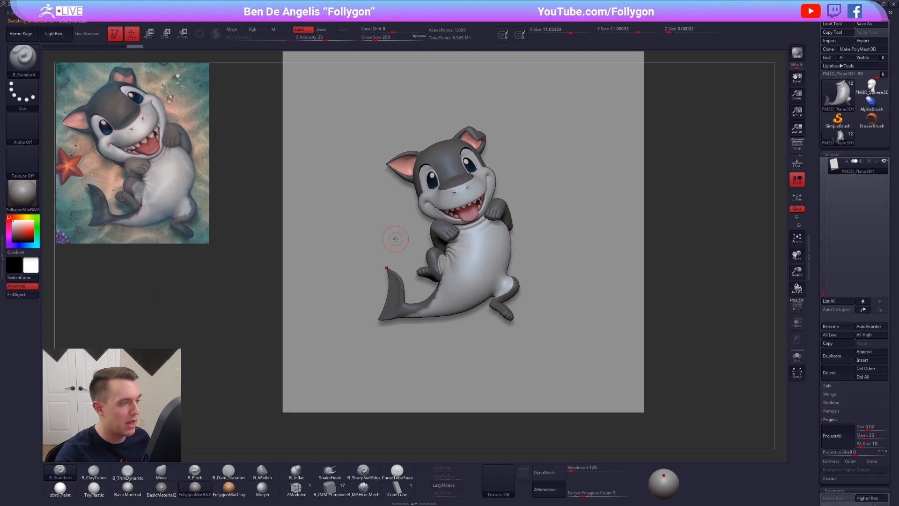
{"action": "right_click_drag", "start_coordinate": [520, 231], "coordinate": [517, 258], "text": "alt"}
{"action": "key", "text": "alt+s"}
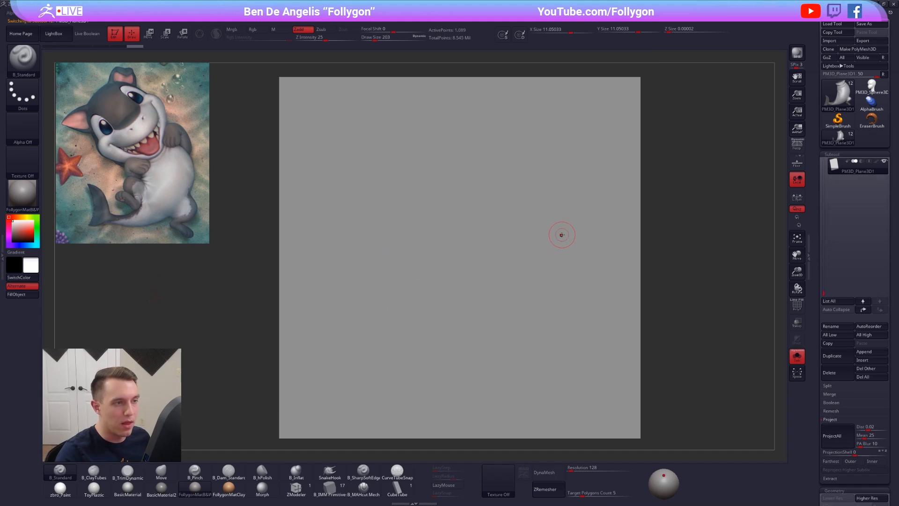
{"action": "key", "text": "shift+f"}
{"action": "key", "text": "shift+f"}
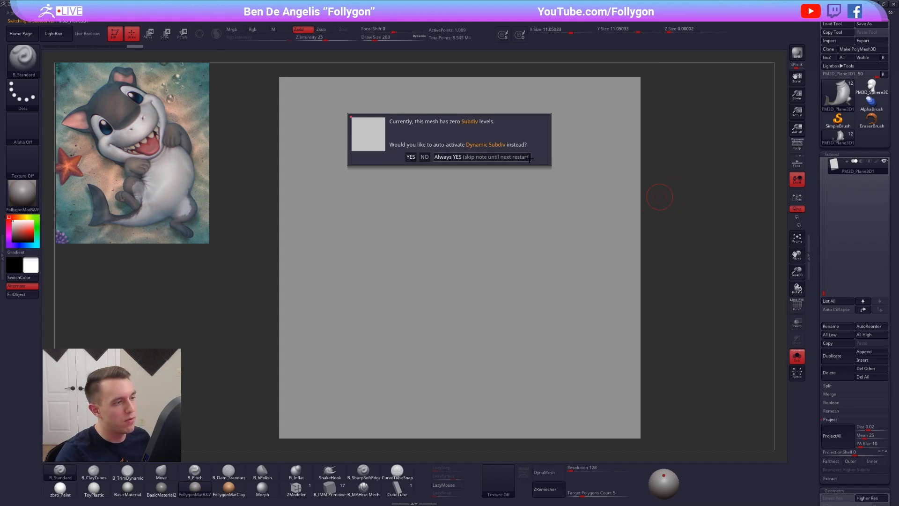
{"action": "left_click", "coordinate": [529, 158]}
{"action": "key", "text": "shift+d"}
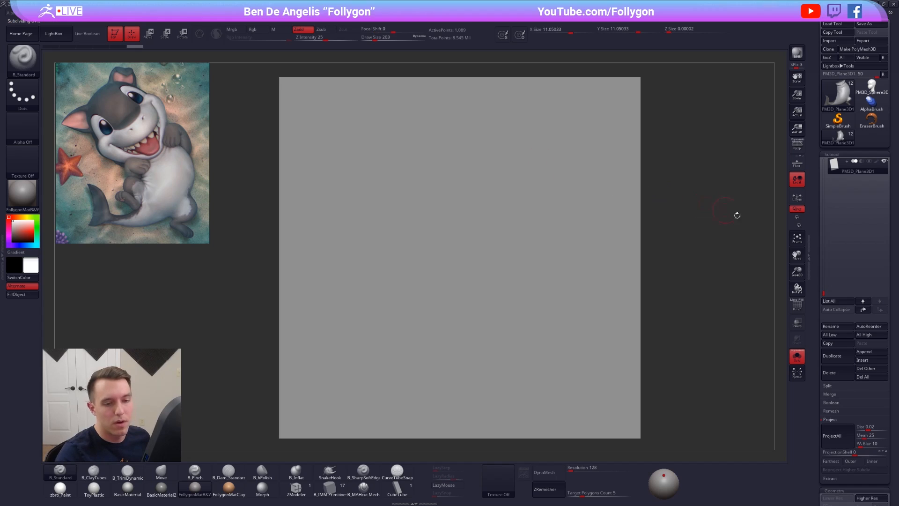
Step: Turn off Smt and divide the plane up to subdivision level 6
{"action": "scroll", "coordinate": [835, 173], "scroll_direction": "down", "scroll_amount": 6}
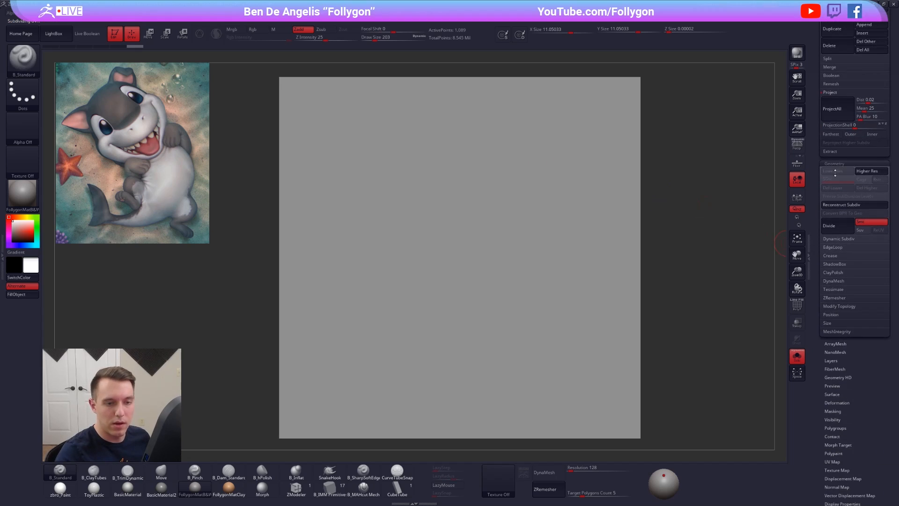
{"action": "left_click", "coordinate": [864, 222]}
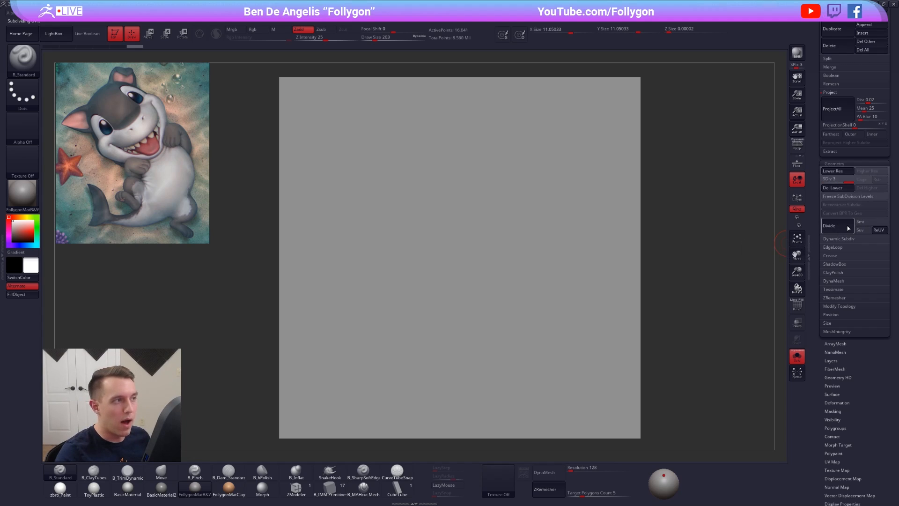
Step: Draw a zigzag test stroke on the plane with the B_ClayTubes brush and undo it
{"action": "key", "text": "2"}
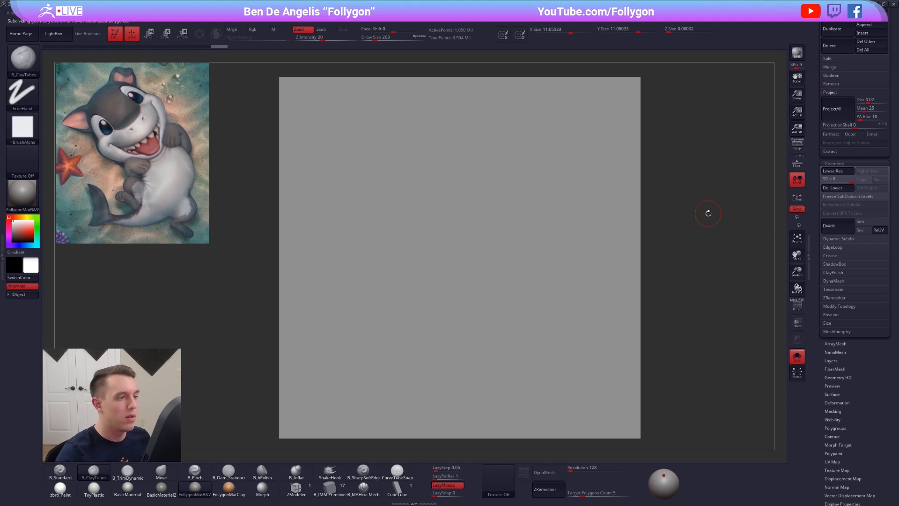
{"action": "mouse_move", "coordinate": [437, 370]}
{"action": "left_mouse_down"}
{"action": "mouse_move", "coordinate": [508, 255]}
{"action": "mouse_move", "coordinate": [529, 361]}
{"action": "mouse_move", "coordinate": [604, 370]}
{"action": "left_mouse_up"}
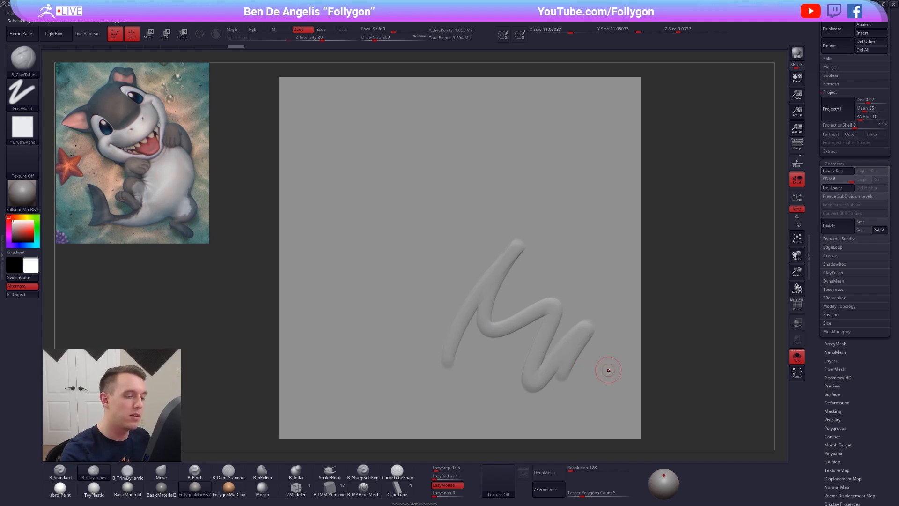
{"action": "key", "text": "ctrl+z"}
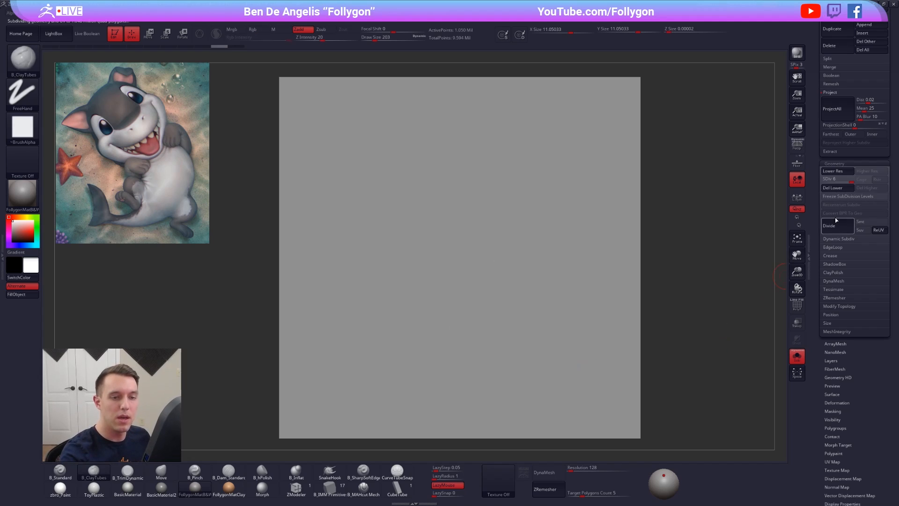
{"action": "scroll", "coordinate": [828, 246], "scroll_direction": "up", "scroll_amount": 6}
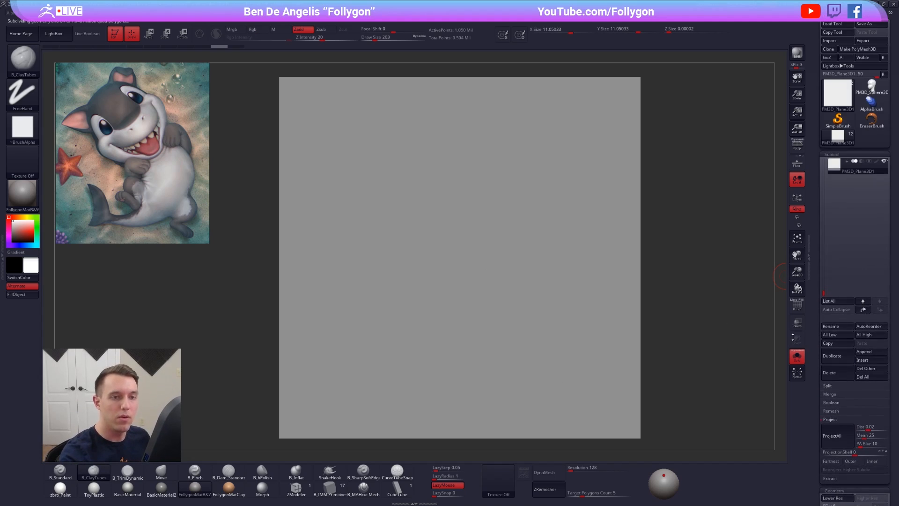
{"action": "left_click", "coordinate": [504, 474]}
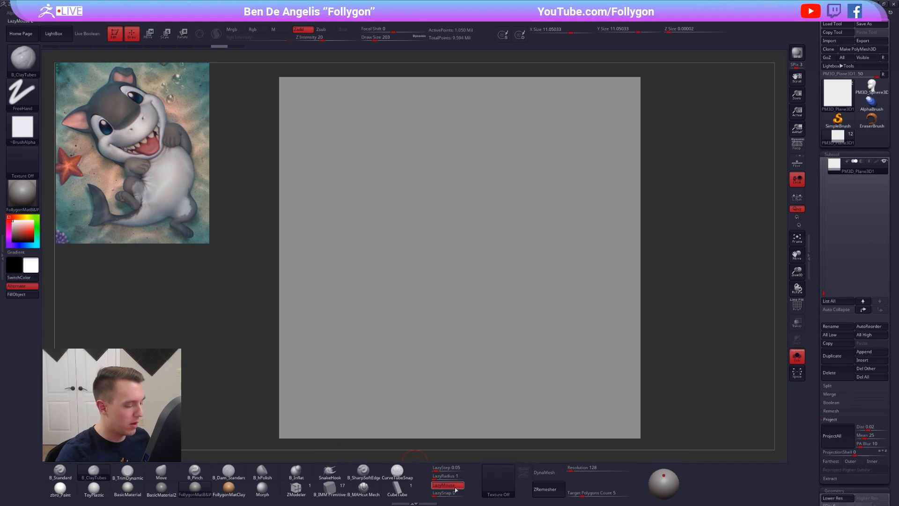
{"action": "left_click", "coordinate": [499, 476]}
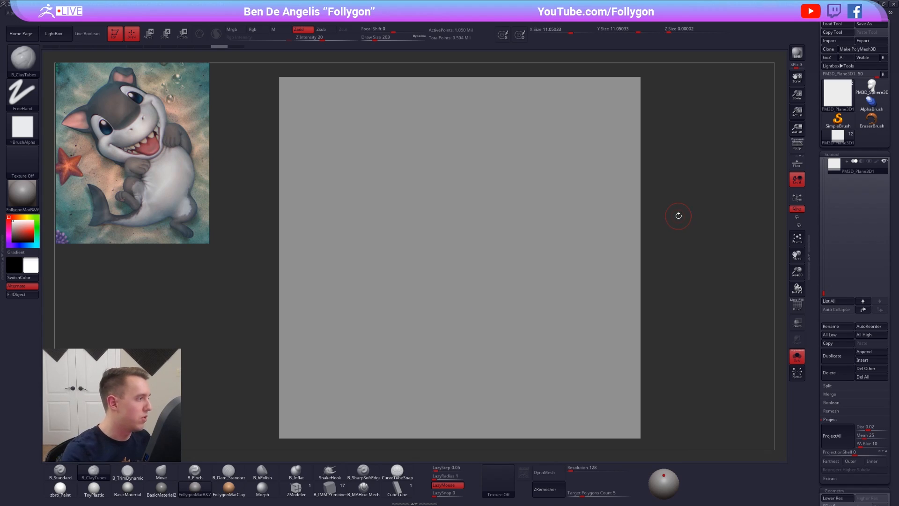
Step: Move the reference painting over the backdrop plane, enlarge it and lower its opacity to compare it with the sculpted character
{"action": "left_click_drag", "start_coordinate": [189, 194], "coordinate": [512, 296]}
{"action": "key", "text": "z"}
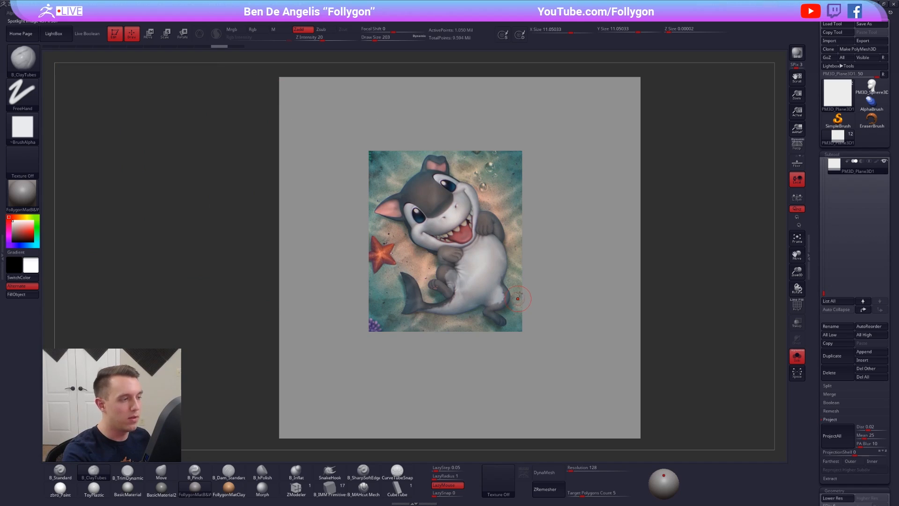
{"action": "key", "text": "alt+shift+s"}
{"action": "key", "text": "z"}
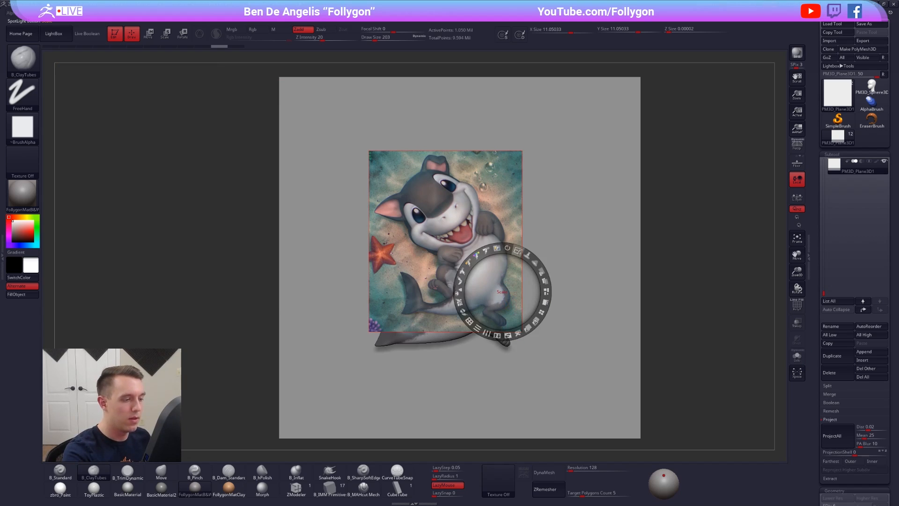
{"action": "left_click_drag", "start_coordinate": [542, 271], "coordinate": [545, 300]}
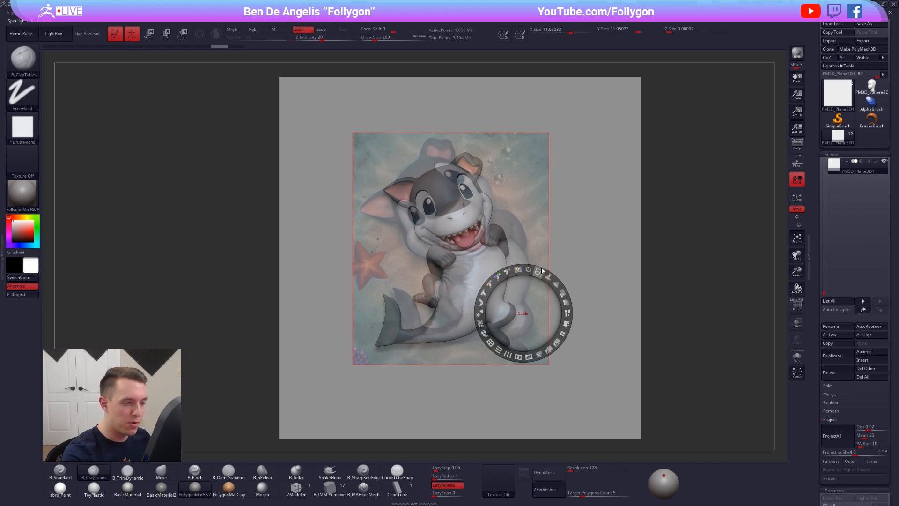
Step: Isolate the backdrop plane and restore the overlaid reference painting to full opacity
{"action": "key", "text": "alt+s"}
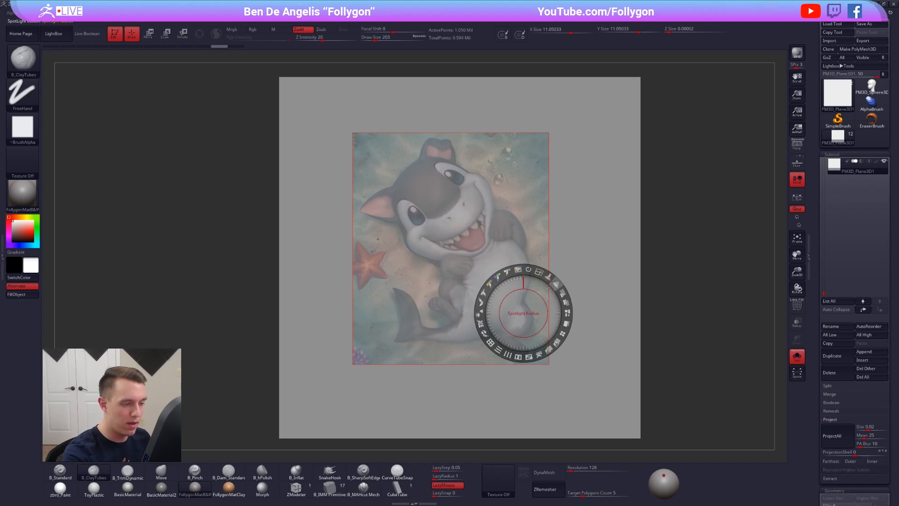
{"action": "left_click_drag", "start_coordinate": [559, 291], "coordinate": [522, 356]}
{"action": "key", "text": "z"}
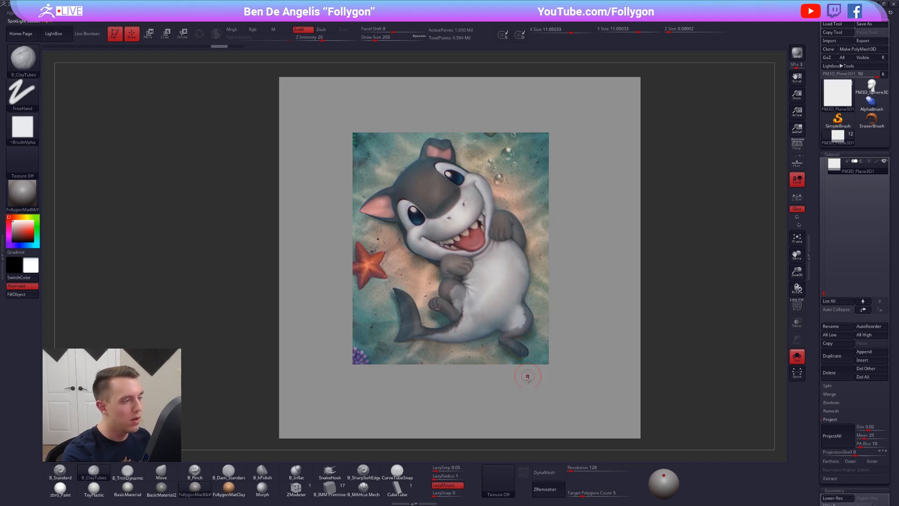
Step: Switch to the B_Standard brush, turn on Spotlight Projection and raise the Draw Size to 980
{"action": "key", "text": "1"}
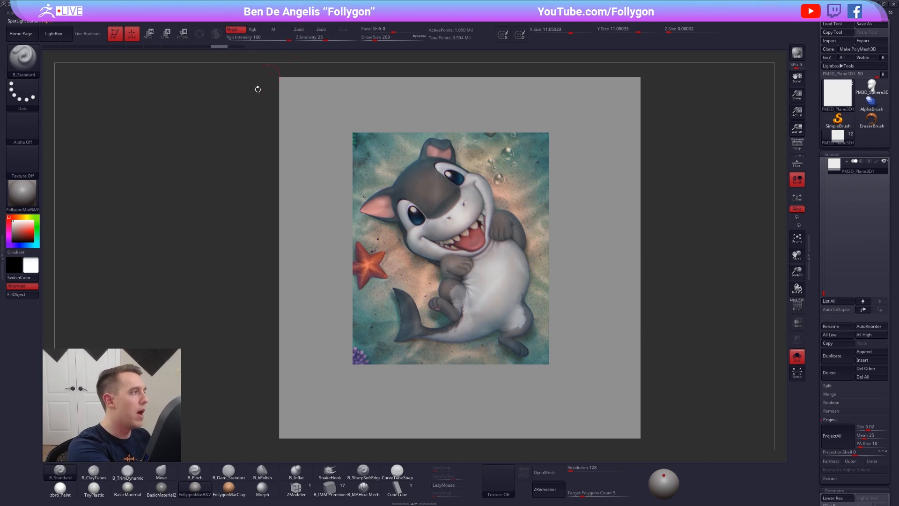
{"action": "key", "text": "space"}
{"action": "left_click_drag", "start_coordinate": [207, 170], "coordinate": [208, 169]}
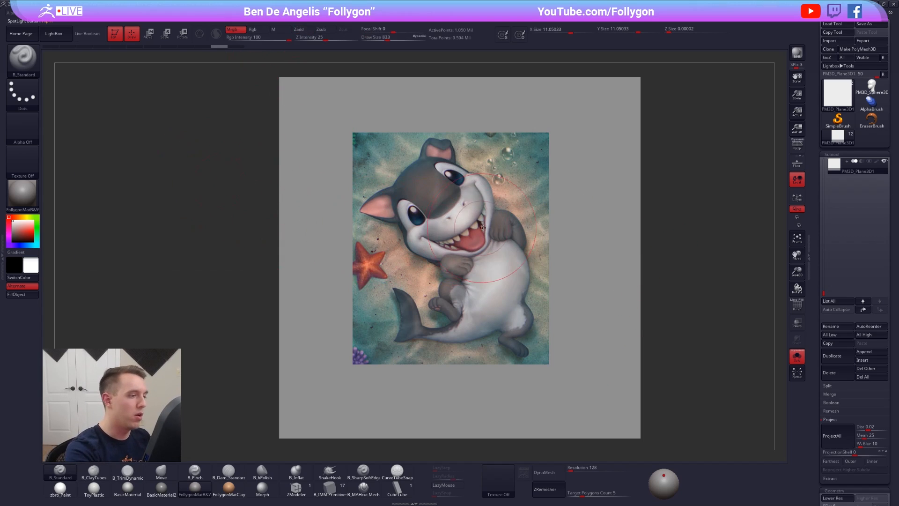
{"action": "key", "text": "ctrl+space"}
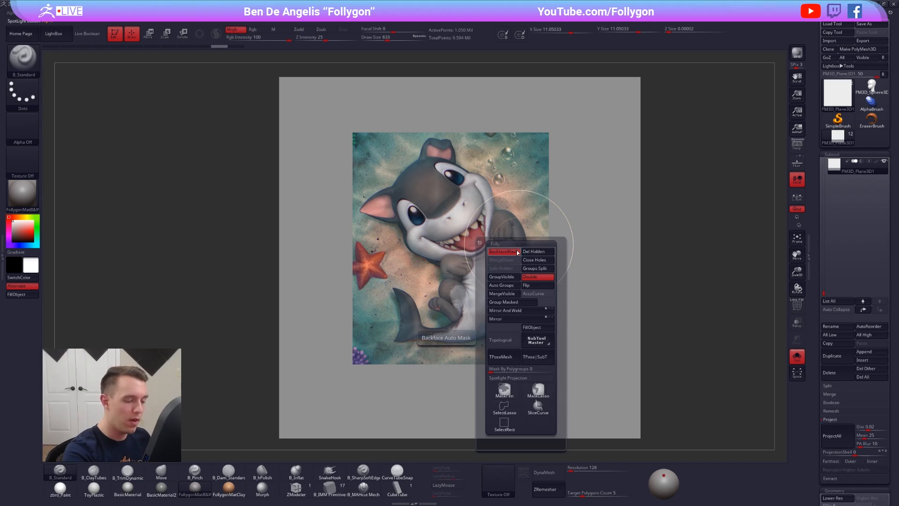
{"action": "key", "text": "ctrl+space"}
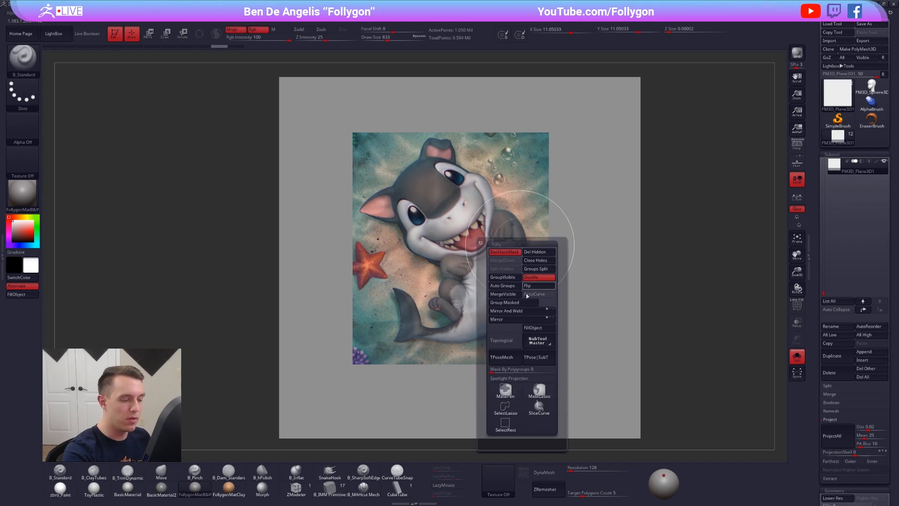
{"action": "left_click", "coordinate": [525, 378]}
{"action": "key", "text": "space"}
{"action": "left_click_drag", "start_coordinate": [484, 226], "coordinate": [515, 226]}
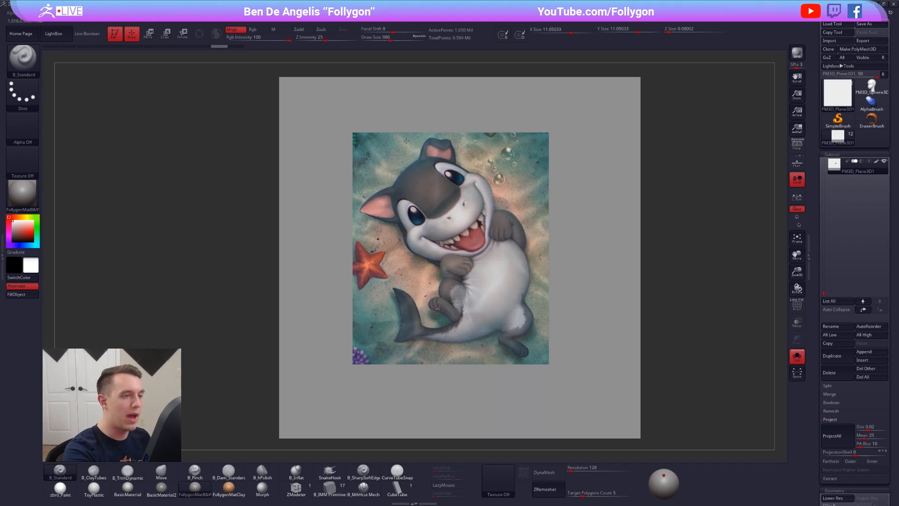
Step: Fade the overlaid painting, choose the zbro_Paint material and brush over the whole image area to project it onto the plane
{"action": "key", "text": "shift+z"}
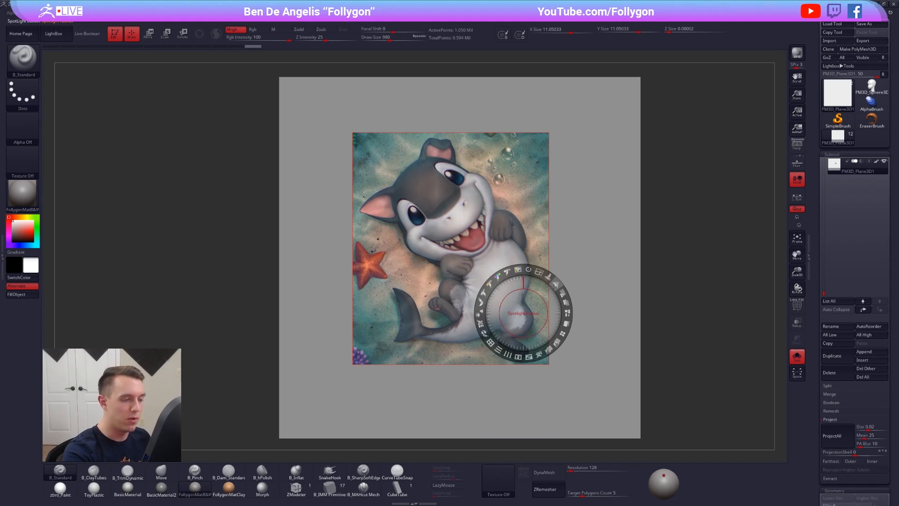
{"action": "left_click_drag", "start_coordinate": [561, 293], "coordinate": [513, 264]}
{"action": "key", "text": "z"}
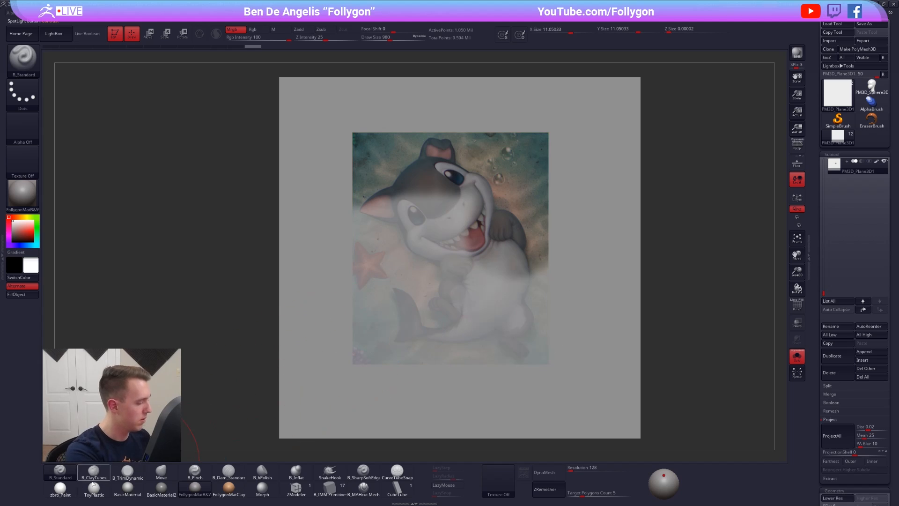
{"action": "left_click", "coordinate": [60, 488]}
{"action": "mouse_move", "coordinate": [342, 339]}
{"action": "left_mouse_down"}
{"action": "mouse_move", "coordinate": [486, 300]}
{"action": "mouse_move", "coordinate": [506, 220]}
{"action": "mouse_move", "coordinate": [422, 143]}
{"action": "mouse_move", "coordinate": [374, 248]}
{"action": "mouse_move", "coordinate": [403, 341]}
{"action": "mouse_move", "coordinate": [463, 356]}
{"action": "mouse_move", "coordinate": [563, 352]}
{"action": "left_mouse_up"}
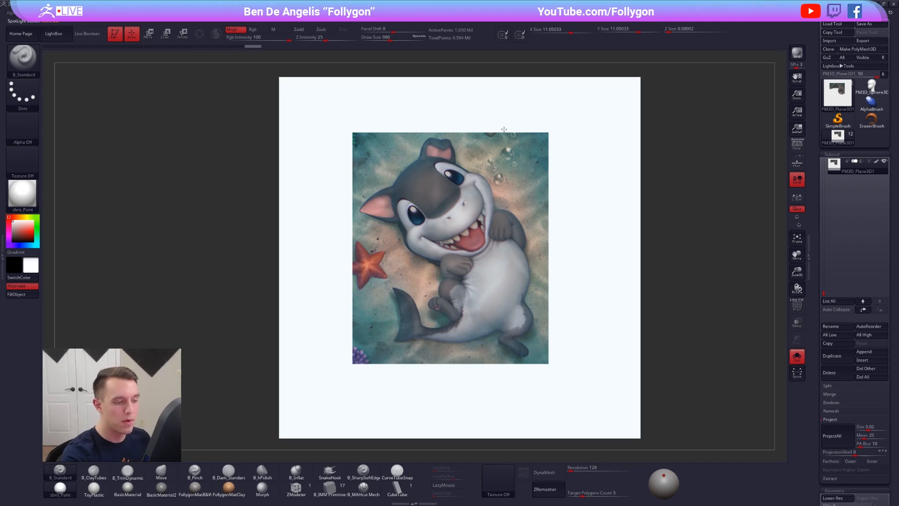
Step: Move the reference painting off the plane, shrink it and restore its full opacity beside the backdrop
{"action": "key", "text": "shift+z"}
{"action": "left_click_drag", "start_coordinate": [523, 312], "coordinate": [234, 168]}
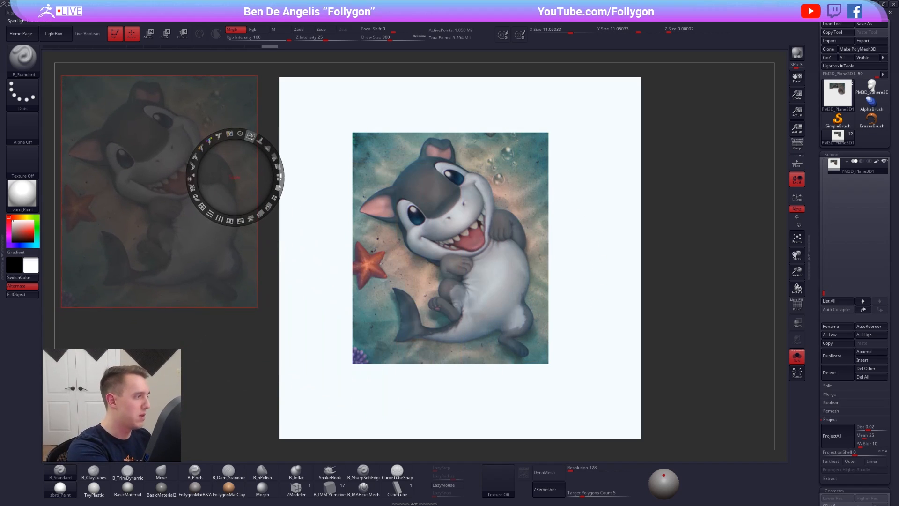
{"action": "left_click_drag", "start_coordinate": [250, 136], "coordinate": [229, 135]}
{"action": "mouse_move", "coordinate": [236, 200]}
{"action": "left_mouse_down"}
{"action": "mouse_move", "coordinate": [221, 175]}
{"action": "mouse_move", "coordinate": [203, 173]}
{"action": "left_mouse_up"}
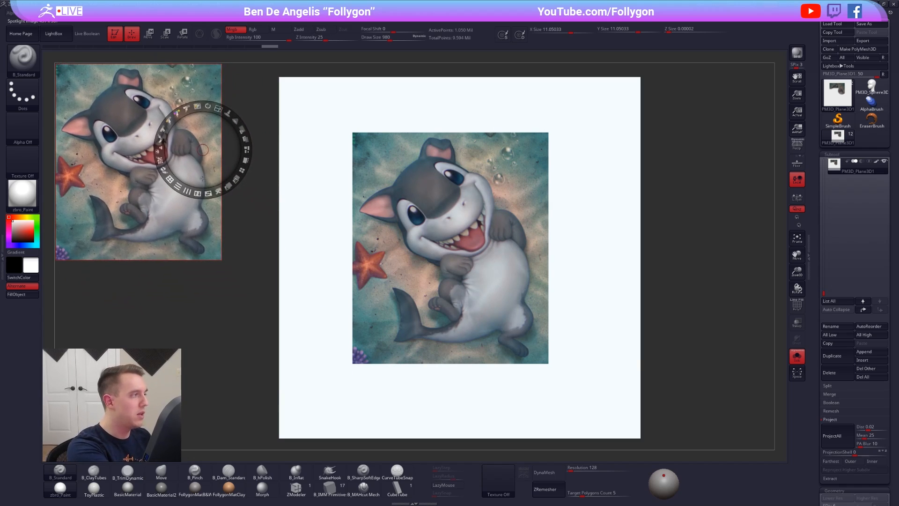
{"action": "key", "text": "z"}
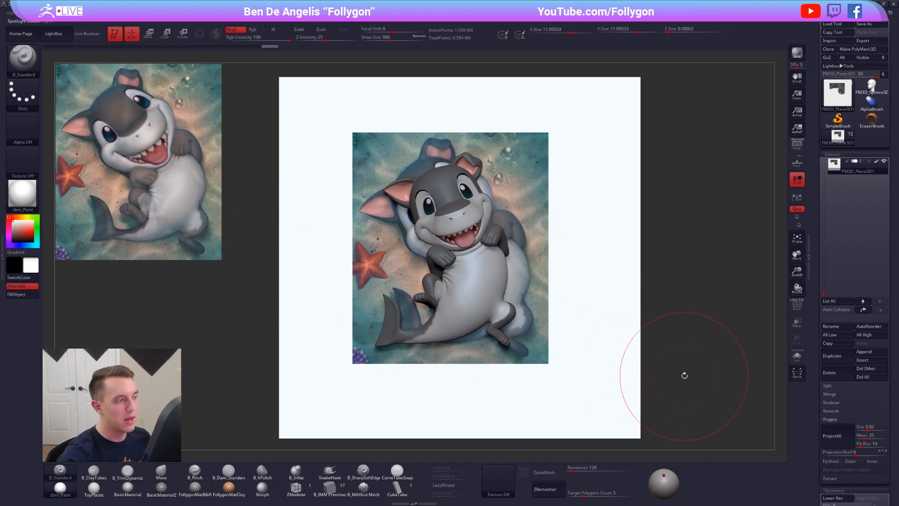
Step: Isolate the backdrop plane again and reduce the brush's Draw Size to 465
{"action": "mouse_move", "coordinate": [682, 373]}
{"action": "left_mouse_down"}
{"action": "mouse_move", "coordinate": [706, 356]}
{"action": "mouse_move", "coordinate": [709, 374]}
{"action": "mouse_move", "coordinate": [674, 380]}
{"action": "mouse_move", "coordinate": [692, 370]}
{"action": "left_mouse_up"}
{"action": "key", "text": "alt+s"}
{"action": "key", "text": "space"}
{"action": "left_click_drag", "start_coordinate": [529, 202], "coordinate": [523, 202]}
{"action": "right_click_drag", "start_coordinate": [537, 212], "coordinate": [511, 229], "text": "alt"}
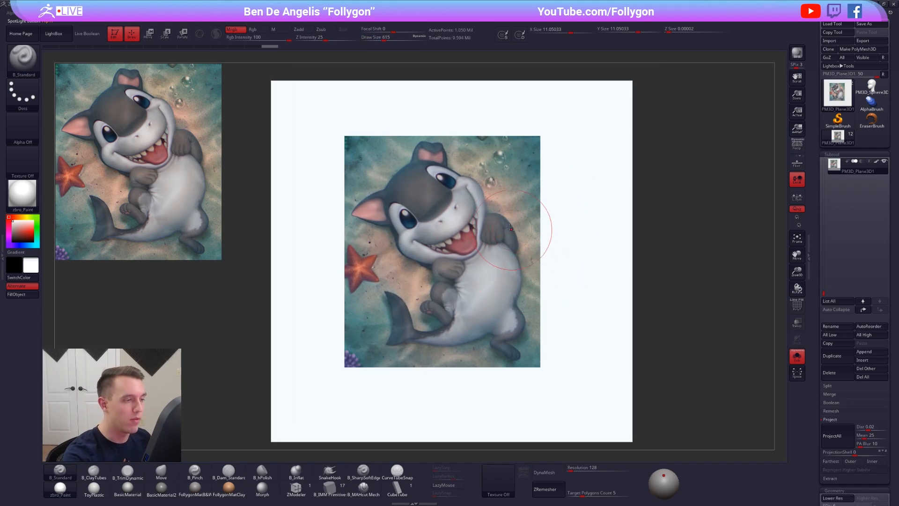
{"action": "key", "text": "space"}
{"action": "left_click_drag", "start_coordinate": [524, 210], "coordinate": [521, 210]}
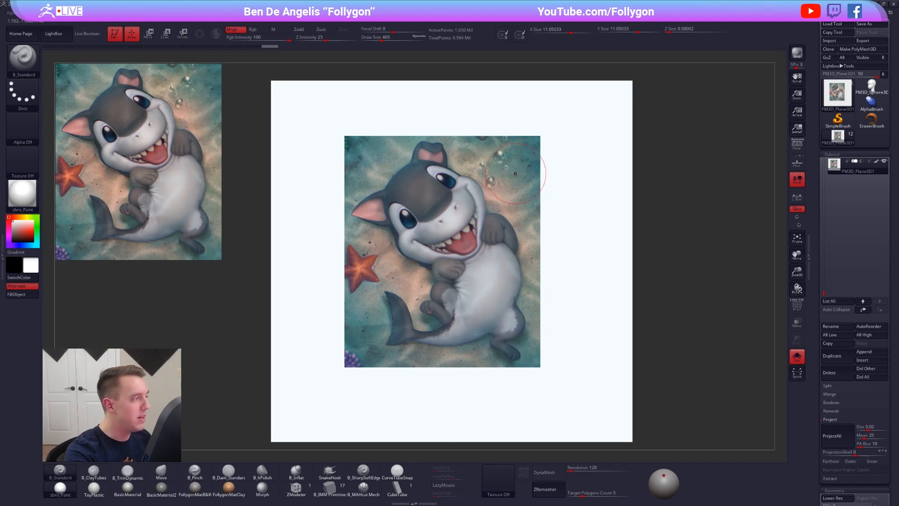
Step: Sample a tan sand colour and a teal water colour from the projected background near the bubbles
{"action": "key", "text": "shift+z"}
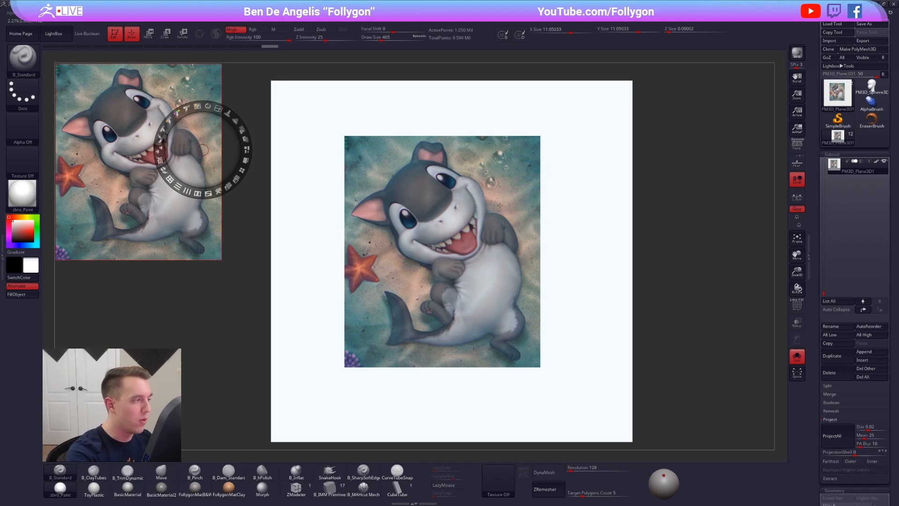
{"action": "key", "text": "z"}
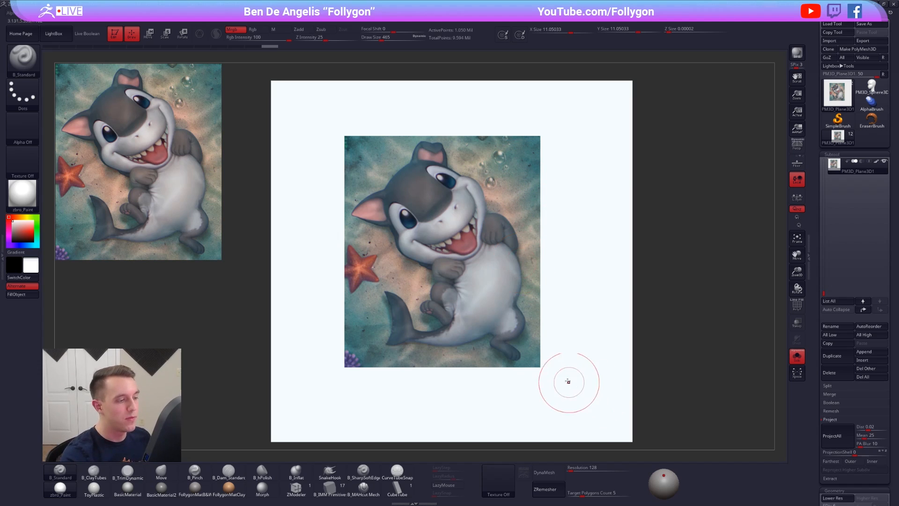
{"action": "mouse_move", "coordinate": [568, 382]}
{"action": "right_mouse_down"}
{"action": "mouse_move", "coordinate": [574, 248]}
{"action": "mouse_move", "coordinate": [557, 331]}
{"action": "right_mouse_up"}
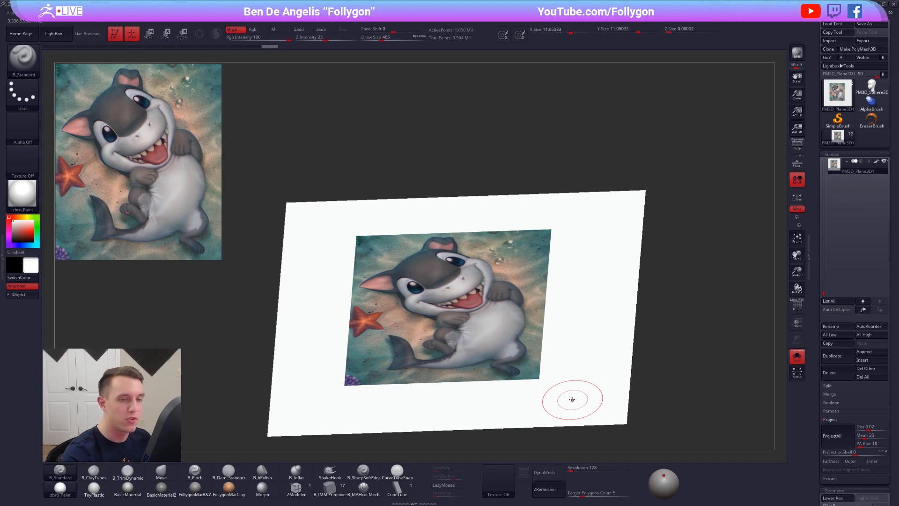
{"action": "right_click_drag", "start_coordinate": [572, 397], "coordinate": [562, 334]}
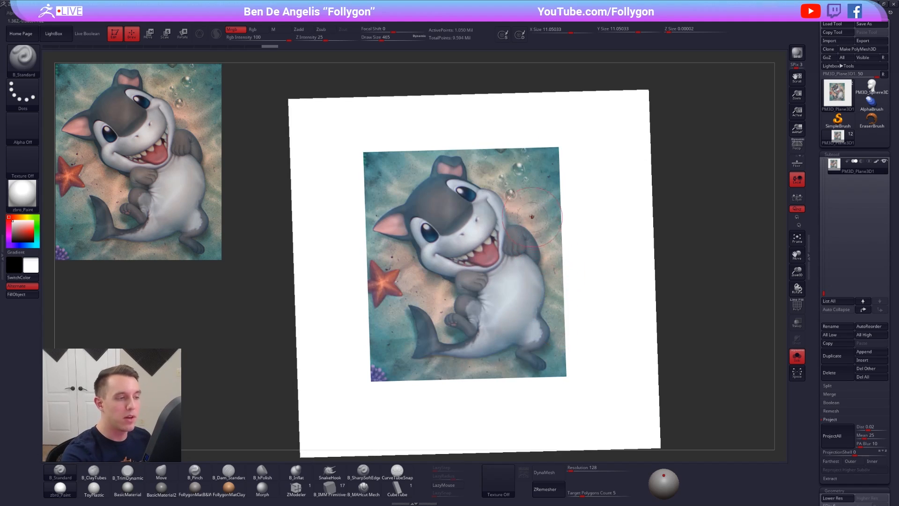
{"action": "key", "text": "c"}
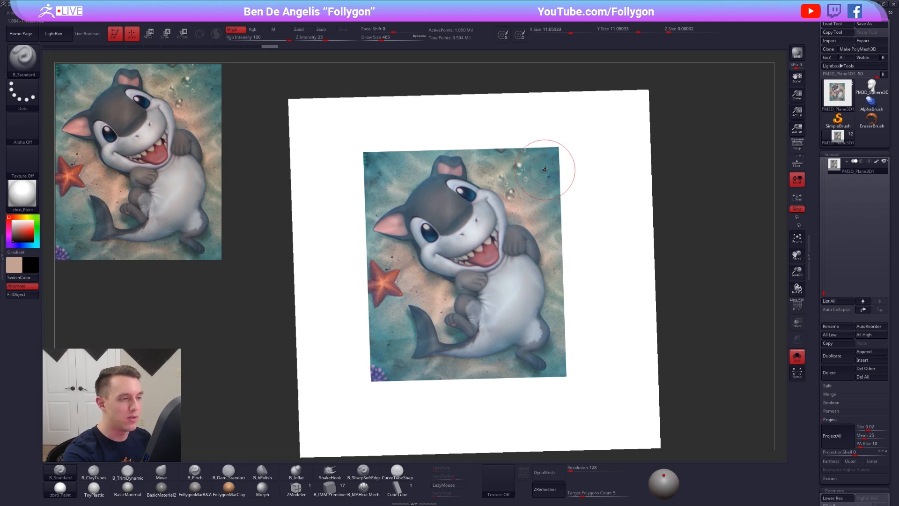
{"action": "key", "text": "c"}
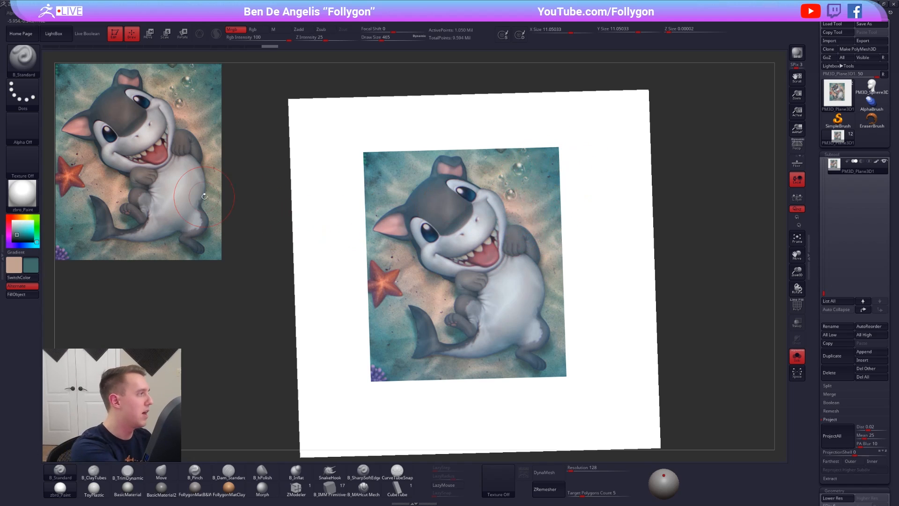
Step: Set the brush to the Color Spray stroke with Alpha 07 and turn off Spotlight Projection
{"action": "left_click", "coordinate": [22, 94]}
{"action": "left_click", "coordinate": [166, 99]}
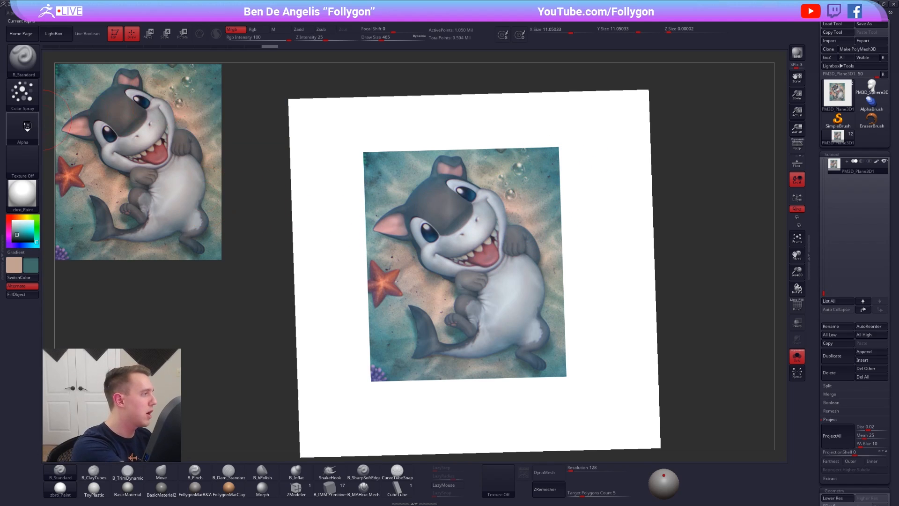
{"action": "left_click", "coordinate": [22, 127]}
{"action": "left_click", "coordinate": [301, 161]}
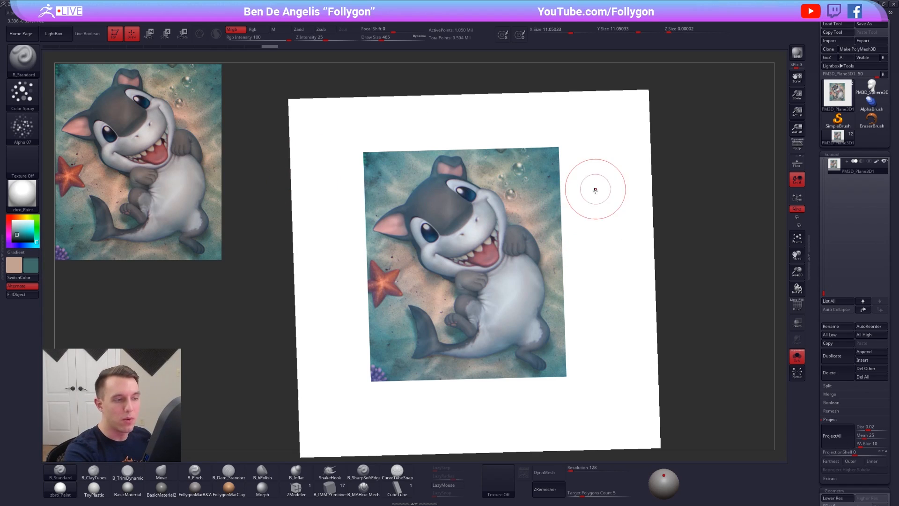
{"action": "key", "text": "ctrl+space"}
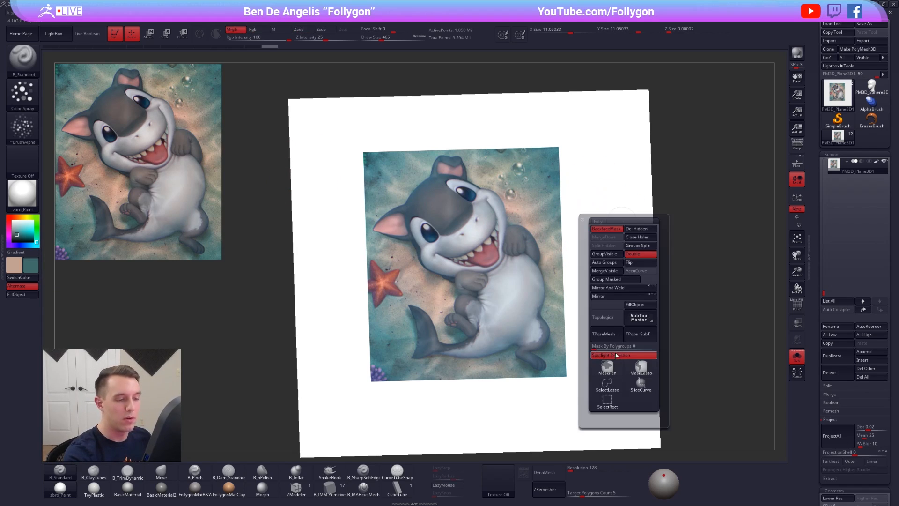
Step: Try spraying teal over the white margin beside and below the projected painting, and undo the strokes
{"action": "mouse_move", "coordinate": [598, 227]}
{"action": "left_mouse_down"}
{"action": "mouse_move", "coordinate": [604, 216]}
{"action": "mouse_move", "coordinate": [594, 207]}
{"action": "mouse_move", "coordinate": [609, 375]}
{"action": "mouse_move", "coordinate": [613, 243]}
{"action": "mouse_move", "coordinate": [580, 299]}
{"action": "mouse_move", "coordinate": [585, 230]}
{"action": "mouse_move", "coordinate": [618, 375]}
{"action": "left_mouse_up"}
{"action": "right_click_drag", "start_coordinate": [649, 385], "coordinate": [635, 338], "text": "alt"}
{"action": "mouse_move", "coordinate": [618, 370]}
{"action": "left_mouse_down"}
{"action": "mouse_move", "coordinate": [422, 379]}
{"action": "mouse_move", "coordinate": [556, 341]}
{"action": "left_mouse_up"}
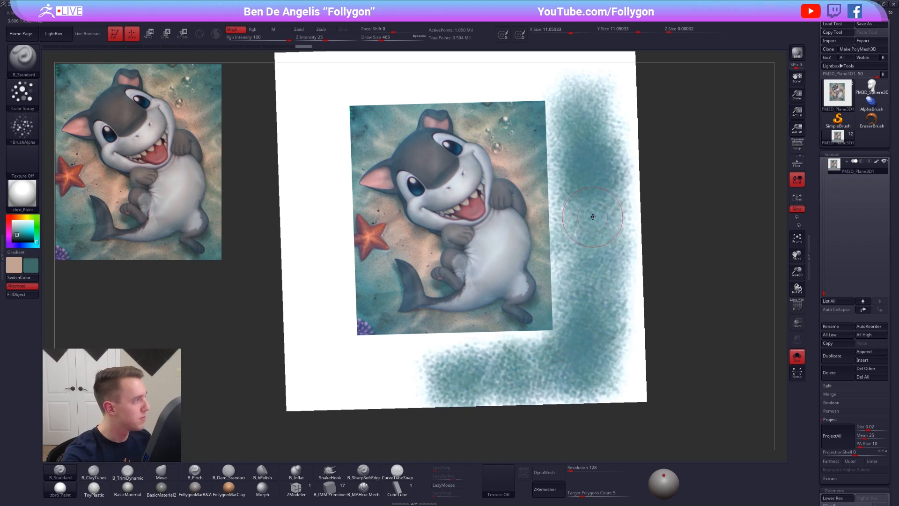
{"action": "key", "text": "ctrl+z"}
{"action": "key", "text": "ctrl+z"}
{"action": "key", "text": "ctrl+z"}
{"action": "key", "text": "ctrl+z"}
Step: Lower the Rgb Intensity to 9 and the Draw Size to 335, test a teal spray on the white margin and undo it
{"action": "key", "text": "space"}
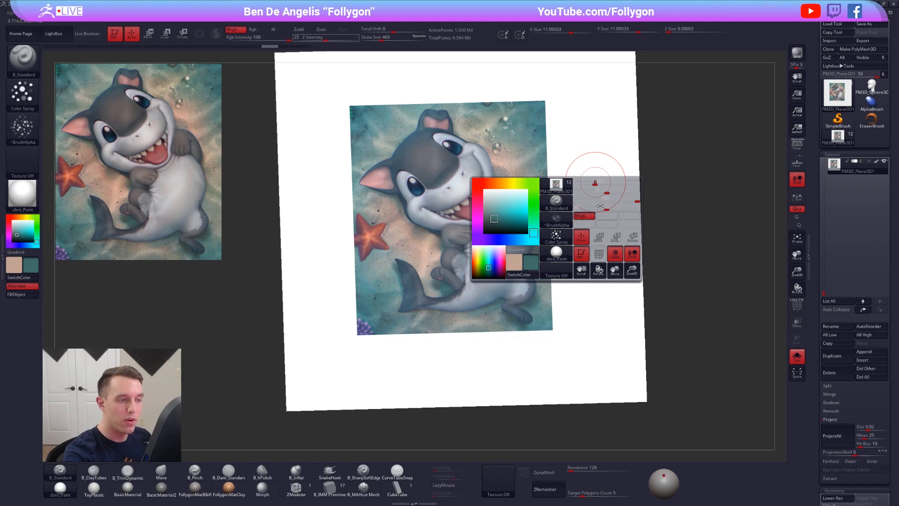
{"action": "left_click_drag", "start_coordinate": [602, 199], "coordinate": [595, 199]}
{"action": "key", "text": "space"}
{"action": "mouse_move", "coordinate": [596, 167]}
{"action": "left_mouse_down"}
{"action": "mouse_move", "coordinate": [608, 202]}
{"action": "mouse_move", "coordinate": [575, 216]}
{"action": "left_mouse_up"}
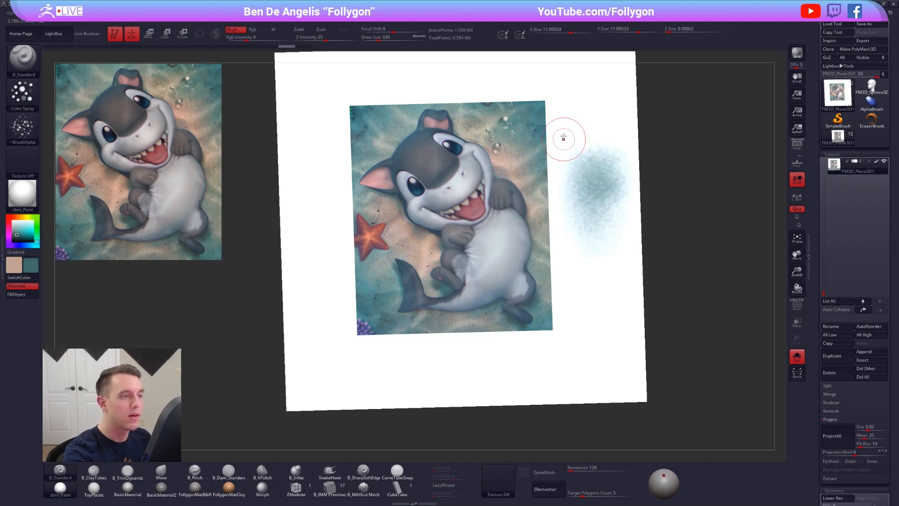
{"action": "key", "text": "ctrl+z"}
Step: Spray a teal border around the projected painting, blending over its edges and upper corner, with the Rgb Intensity raised to 45
{"action": "right_click_drag", "start_coordinate": [552, 153], "coordinate": [554, 199], "text": "shift"}
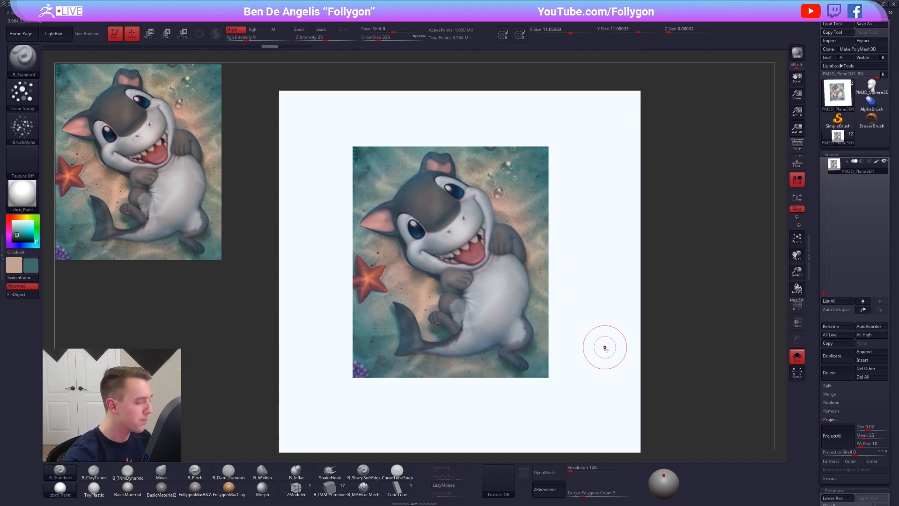
{"action": "key", "text": "space"}
{"action": "mouse_move", "coordinate": [557, 172]}
{"action": "left_mouse_down"}
{"action": "mouse_move", "coordinate": [515, 174]}
{"action": "mouse_move", "coordinate": [553, 162]}
{"action": "mouse_move", "coordinate": [536, 144]}
{"action": "mouse_move", "coordinate": [543, 140]}
{"action": "mouse_move", "coordinate": [562, 305]}
{"action": "mouse_move", "coordinate": [560, 358]}
{"action": "mouse_move", "coordinate": [545, 388]}
{"action": "left_mouse_up"}
{"action": "key", "text": "space"}
{"action": "left_click_drag", "start_coordinate": [598, 370], "coordinate": [612, 370]}
{"action": "mouse_move", "coordinate": [538, 131]}
{"action": "left_mouse_down"}
{"action": "mouse_move", "coordinate": [553, 150]}
{"action": "mouse_move", "coordinate": [544, 165]}
{"action": "mouse_move", "coordinate": [559, 197]}
{"action": "mouse_move", "coordinate": [564, 292]}
{"action": "mouse_move", "coordinate": [548, 383]}
{"action": "mouse_move", "coordinate": [519, 397]}
{"action": "mouse_move", "coordinate": [410, 397]}
{"action": "mouse_move", "coordinate": [375, 395]}
{"action": "mouse_move", "coordinate": [335, 377]}
{"action": "mouse_move", "coordinate": [350, 320]}
{"action": "mouse_move", "coordinate": [345, 146]}
{"action": "mouse_move", "coordinate": [510, 136]}
{"action": "mouse_move", "coordinate": [548, 142]}
{"action": "mouse_move", "coordinate": [552, 165]}
{"action": "left_mouse_up"}
Step: Sample sand colours from the painted background and spray them over the character's upper snout and adjacent eye
{"action": "key", "text": "v"}
{"action": "key", "text": "space"}
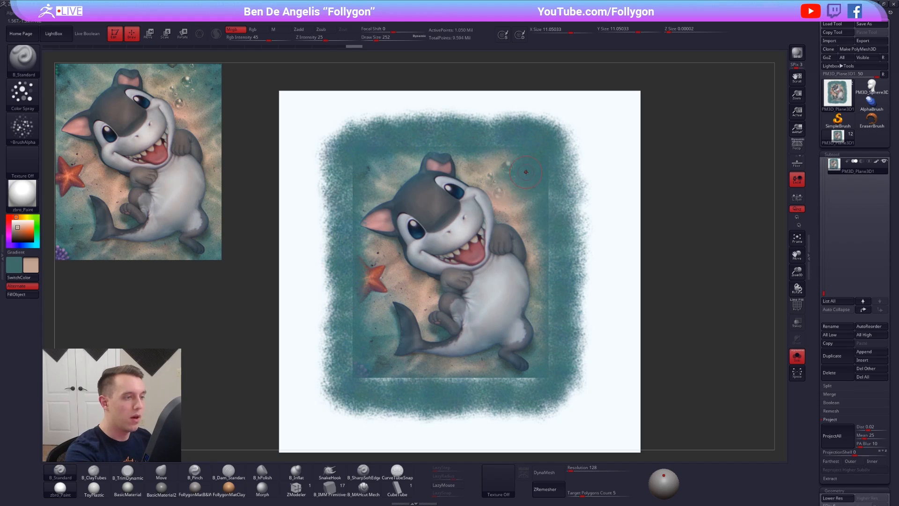
{"action": "key", "text": "c"}
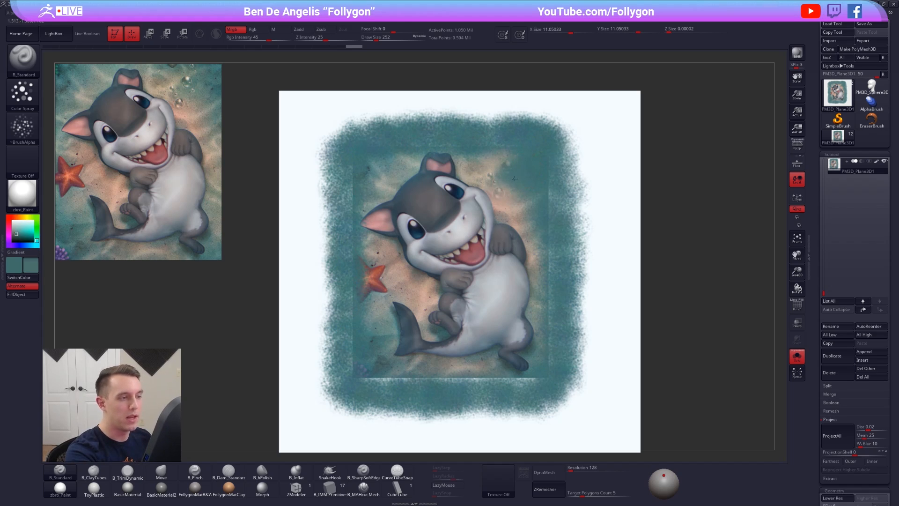
{"action": "key", "text": "c"}
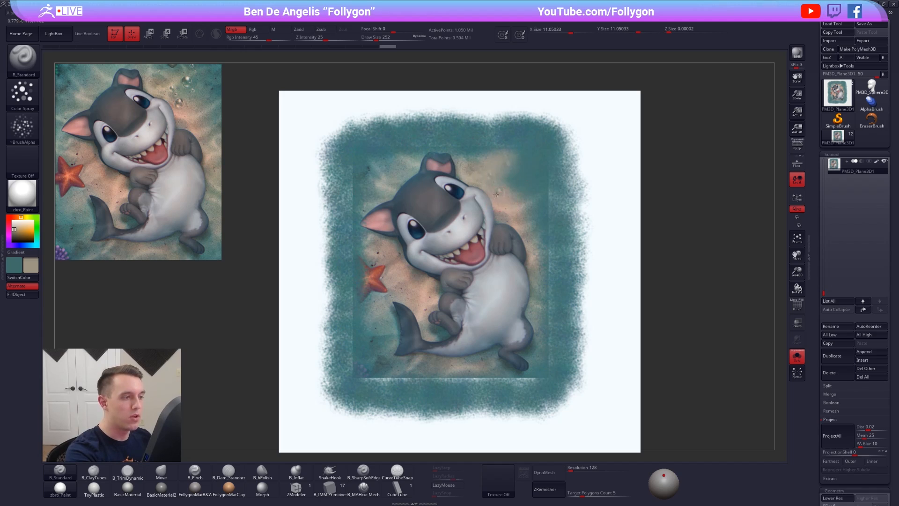
{"action": "mouse_move", "coordinate": [496, 193]}
{"action": "left_mouse_down"}
{"action": "mouse_move", "coordinate": [454, 225]}
{"action": "mouse_move", "coordinate": [468, 208]}
{"action": "mouse_move", "coordinate": [463, 238]}
{"action": "mouse_move", "coordinate": [482, 240]}
{"action": "left_mouse_up"}
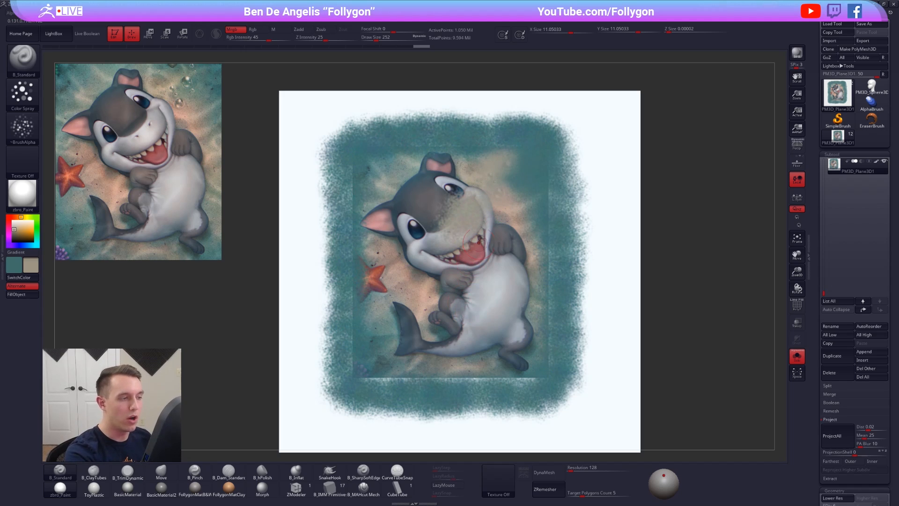
{"action": "key", "text": "c"}
{"action": "left_click_drag", "start_coordinate": [476, 200], "coordinate": [462, 190]}
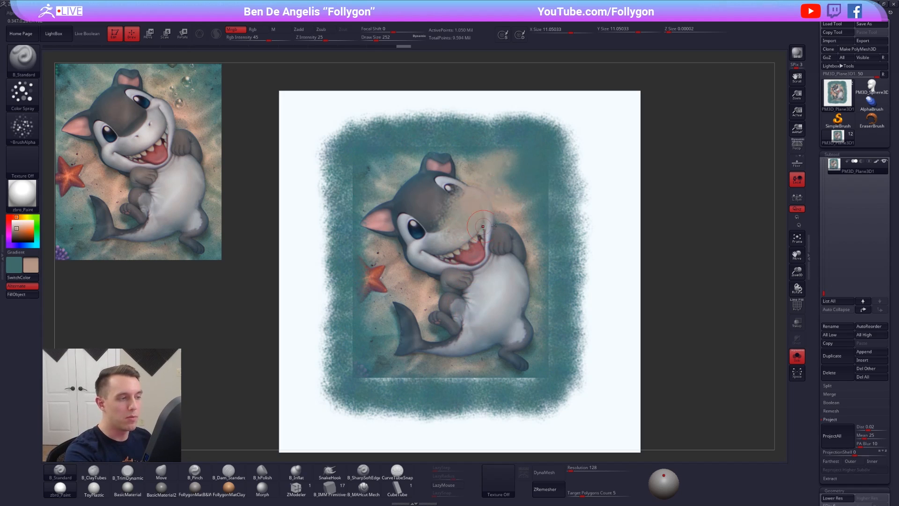
Step: Spray sampled background tones over the edge of the character's mouth and raised arm, blending them into the sand
{"action": "key", "text": "c"}
{"action": "mouse_move", "coordinate": [505, 208]}
{"action": "left_mouse_down"}
{"action": "mouse_move", "coordinate": [497, 204]}
{"action": "mouse_move", "coordinate": [487, 234]}
{"action": "left_mouse_up"}
{"action": "key", "text": "c"}
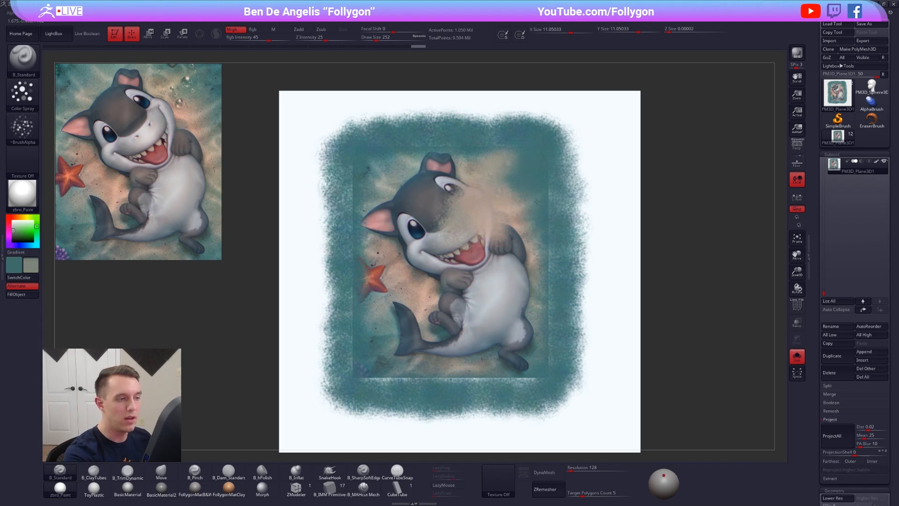
{"action": "key", "text": "c"}
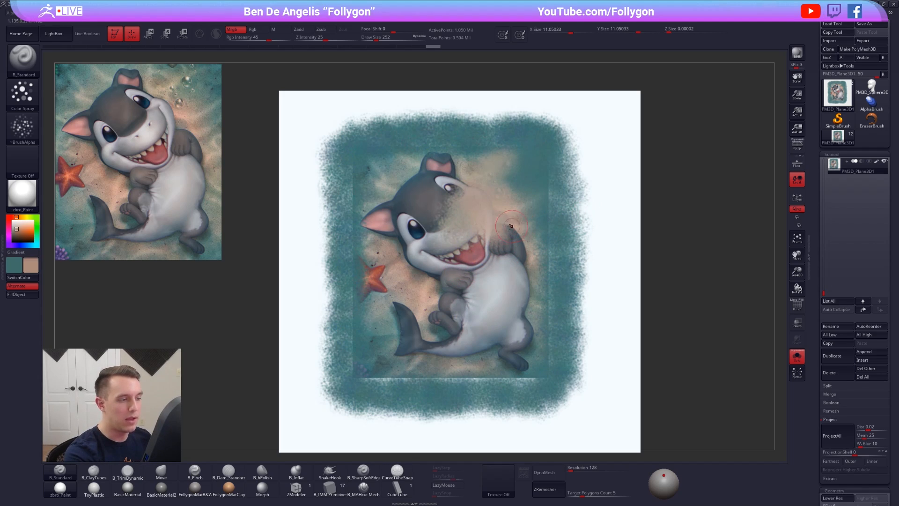
{"action": "left_click_drag", "start_coordinate": [501, 243], "coordinate": [495, 237]}
{"action": "key", "text": "c"}
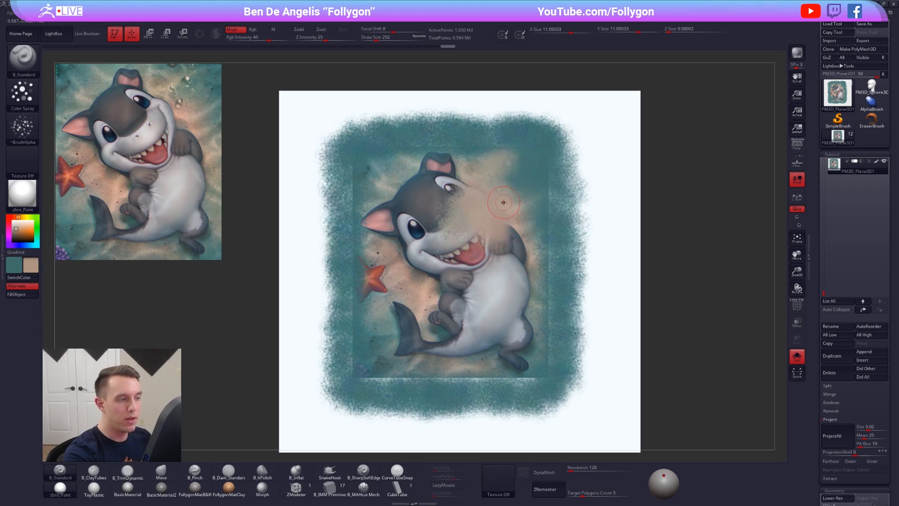
{"action": "key", "text": "c"}
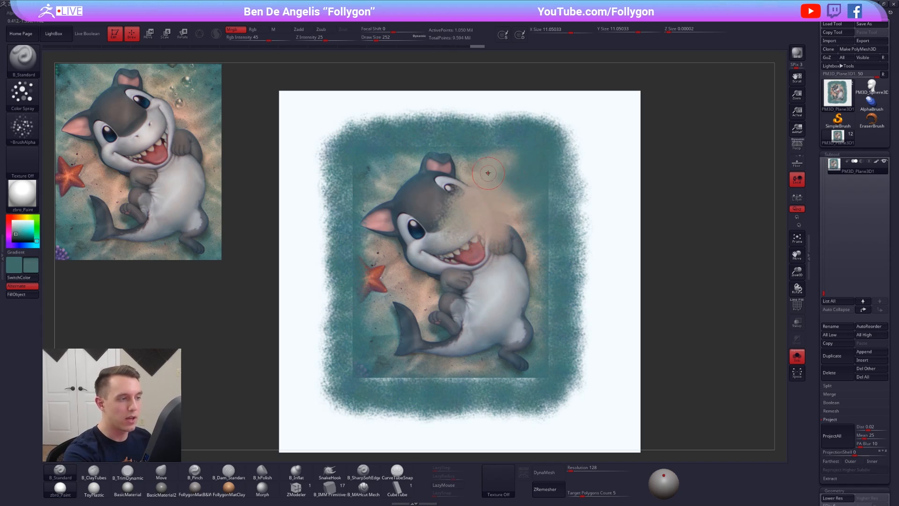
Step: Spray sampled sand tones over the character's upper ear and the upper edge of its pink side ear
{"action": "key", "text": "c"}
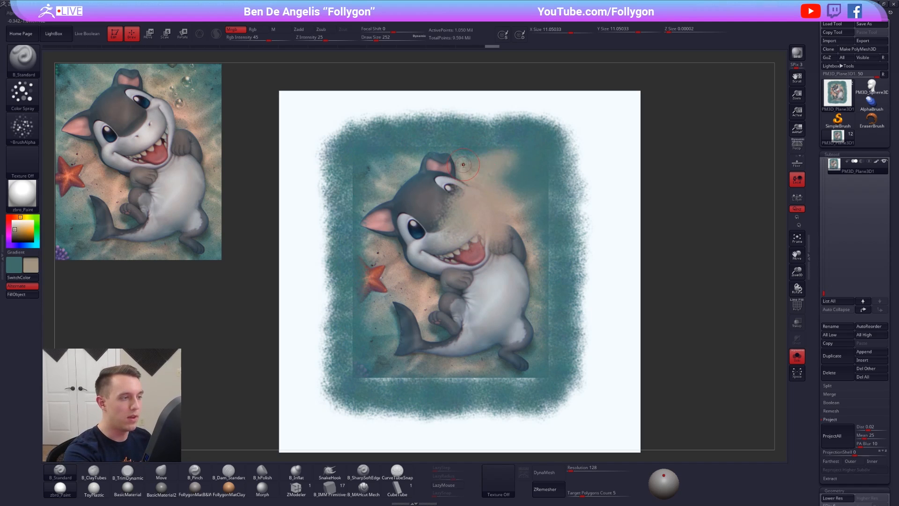
{"action": "left_click_drag", "start_coordinate": [459, 161], "coordinate": [423, 165]}
{"action": "key", "text": "c"}
{"action": "key", "text": "c"}
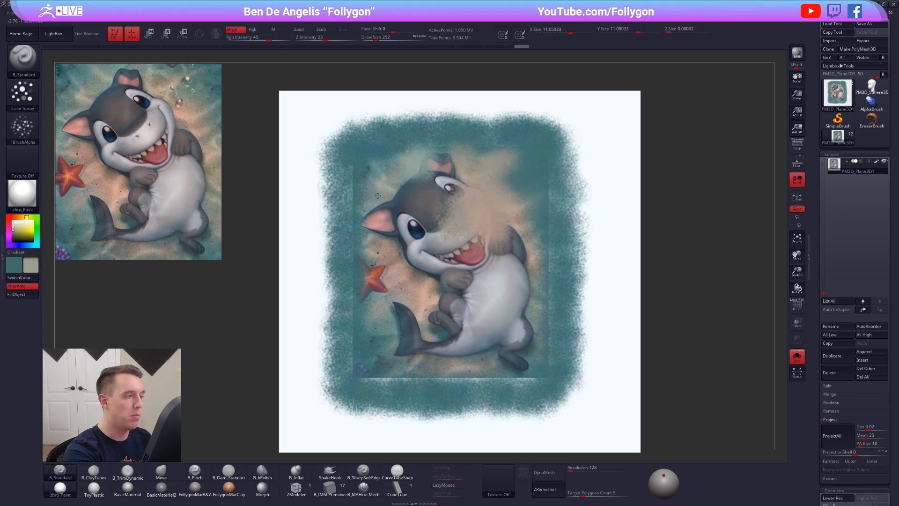
{"action": "left_click_drag", "start_coordinate": [378, 195], "coordinate": [398, 208]}
Step: Paint out the character's lower jaw and the starfish with sampled sand colours
{"action": "key", "text": "c"}
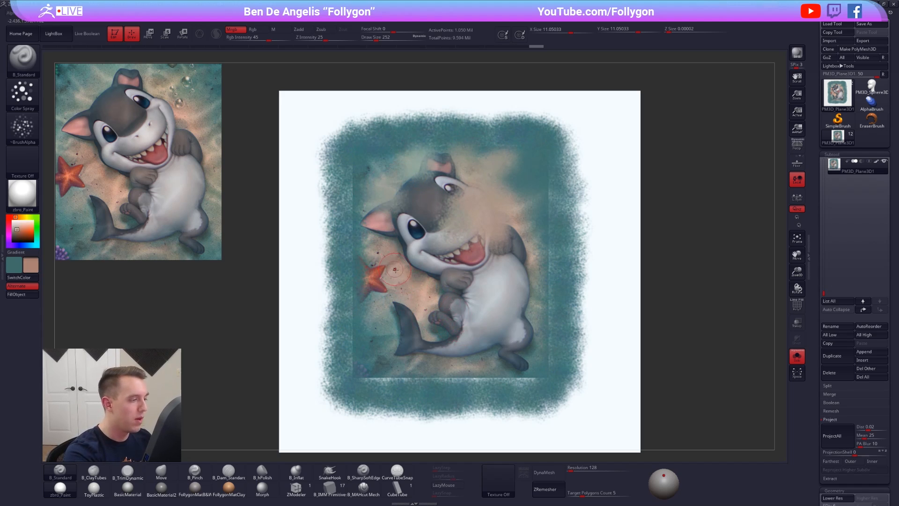
{"action": "left_click_drag", "start_coordinate": [397, 272], "coordinate": [415, 259]}
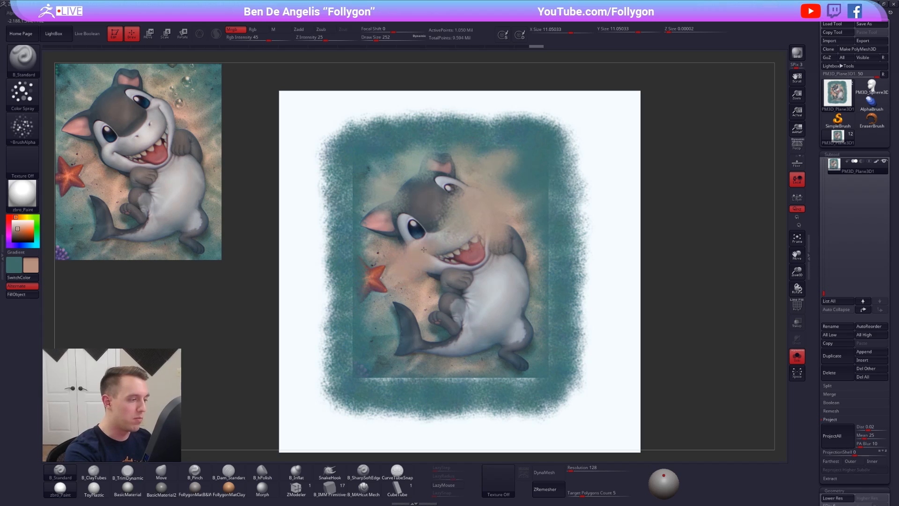
{"action": "key", "text": "c"}
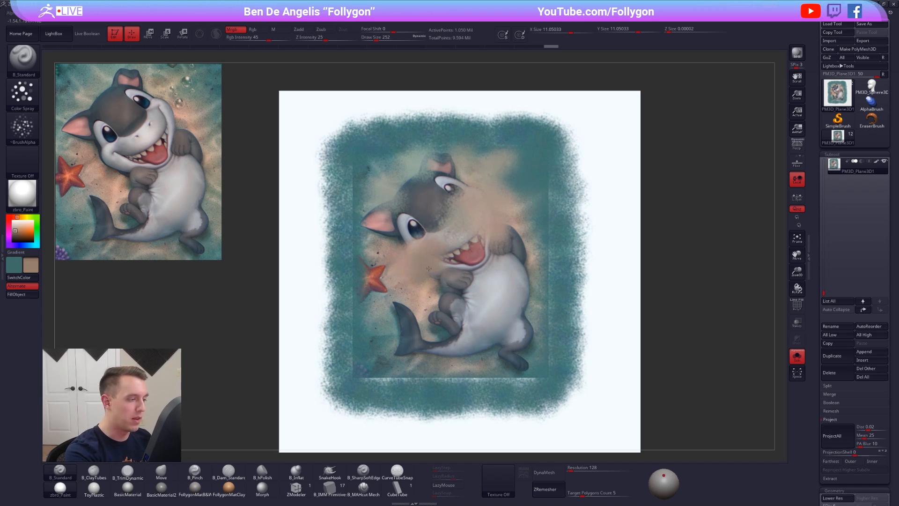
{"action": "key", "text": "c"}
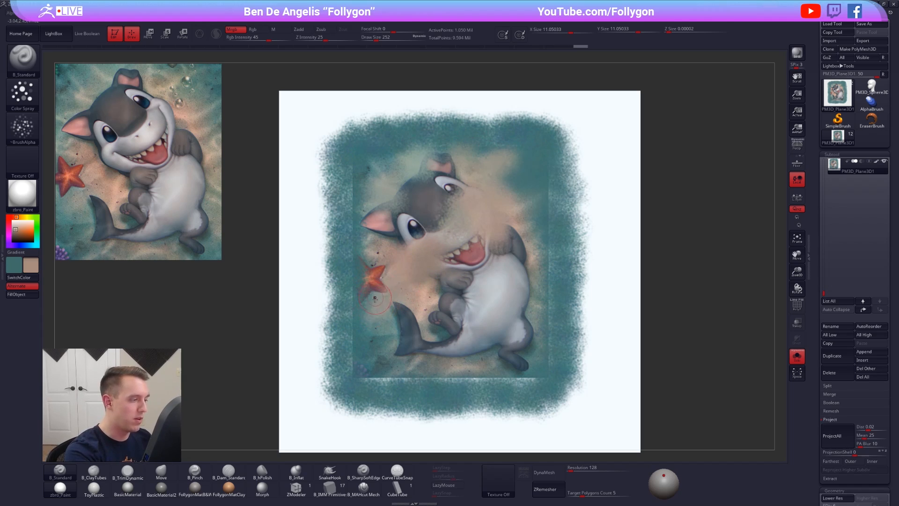
{"action": "left_click_drag", "start_coordinate": [375, 298], "coordinate": [378, 276]}
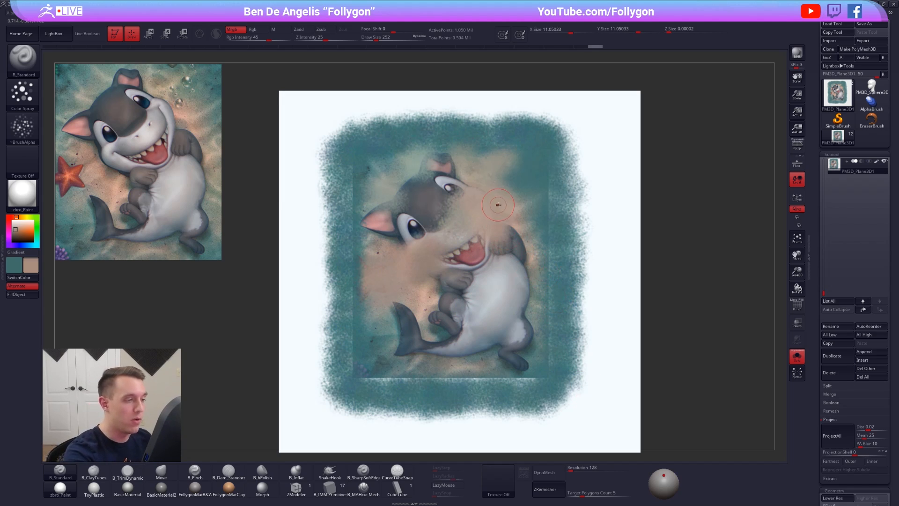
Step: Turn off the plane's polypaint and display it with the grey FollygonMat material in white
{"action": "left_click", "coordinate": [877, 161]}
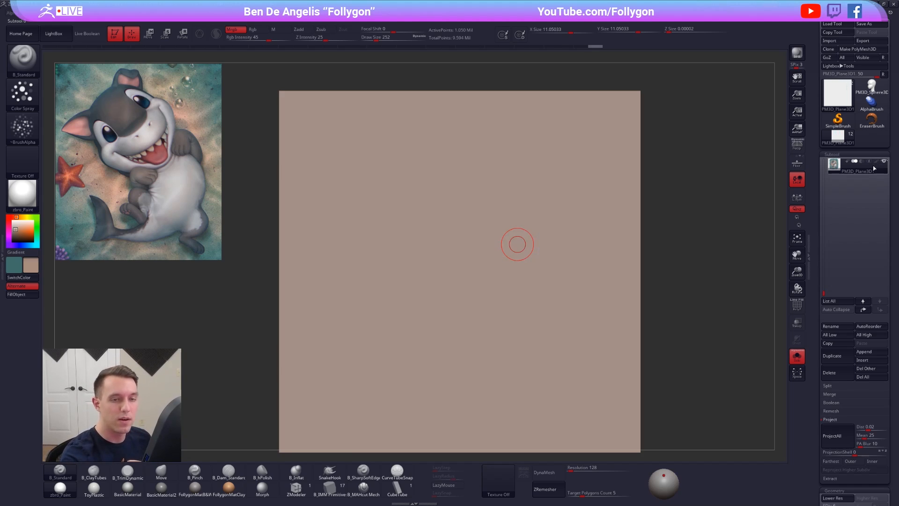
{"action": "left_click", "coordinate": [195, 488]}
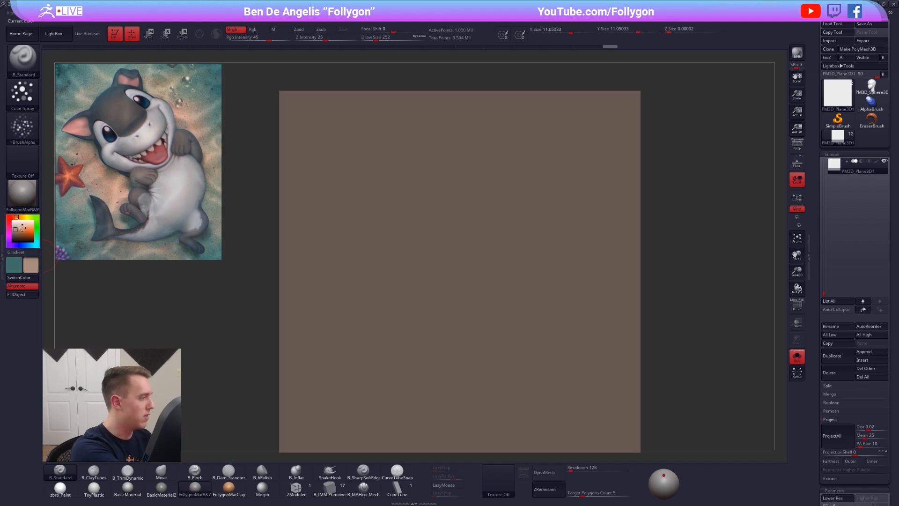
{"action": "left_click", "coordinate": [23, 221]}
{"action": "left_click_drag", "start_coordinate": [24, 222], "coordinate": [12, 220]}
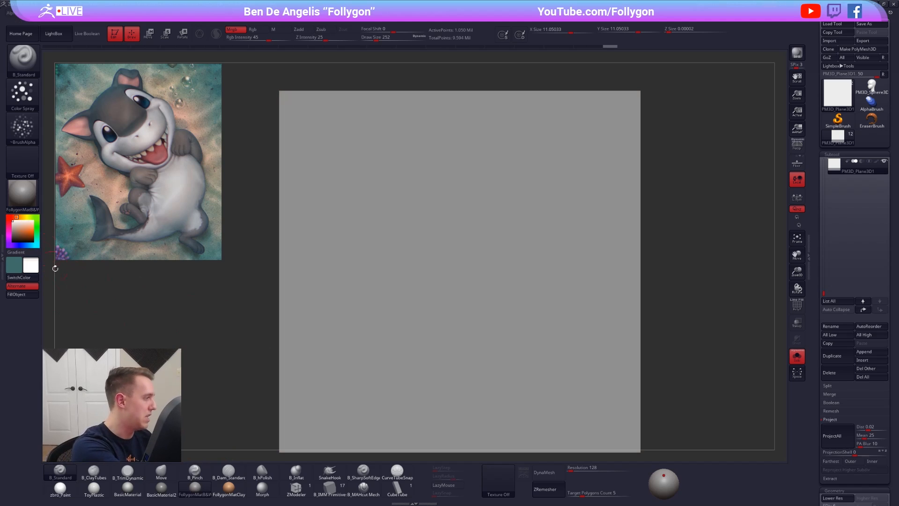
Step: Add surface noise to the plane in NoiseMaker with its Strength set to 0.06465
{"action": "mouse_move", "coordinate": [559, 360]}
{"action": "right_mouse_down"}
{"action": "mouse_move", "coordinate": [567, 323]}
{"action": "mouse_move", "coordinate": [556, 295]}
{"action": "mouse_move", "coordinate": [580, 321]}
{"action": "mouse_move", "coordinate": [728, 205]}
{"action": "mouse_move", "coordinate": [765, 163]}
{"action": "mouse_move", "coordinate": [532, 294]}
{"action": "mouse_move", "coordinate": [526, 305]}
{"action": "mouse_move", "coordinate": [552, 333]}
{"action": "right_mouse_up"}
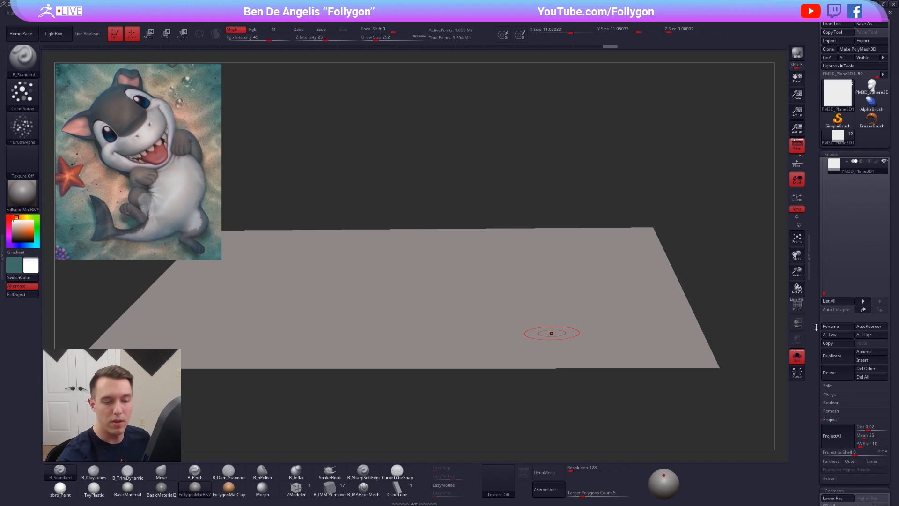
{"action": "left_click_drag", "start_coordinate": [816, 327], "coordinate": [825, 229]}
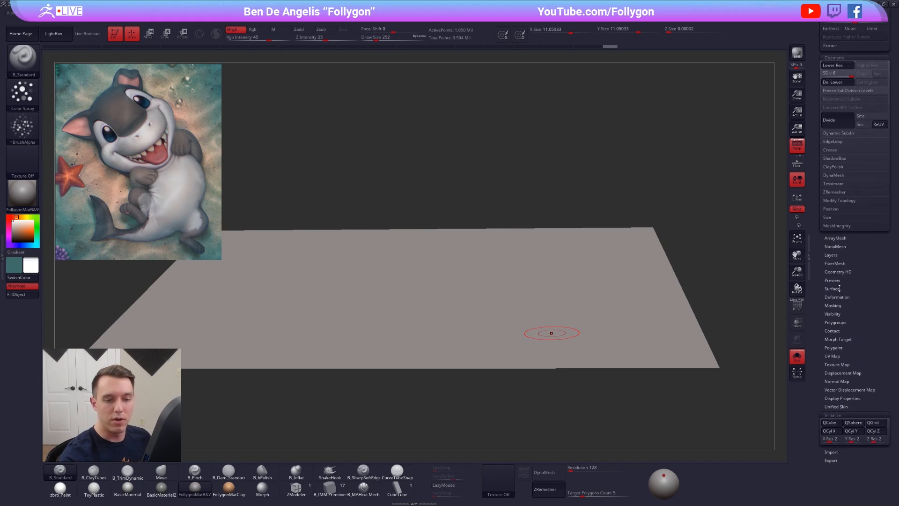
{"action": "left_click", "coordinate": [836, 288]}
{"action": "left_click", "coordinate": [846, 303]}
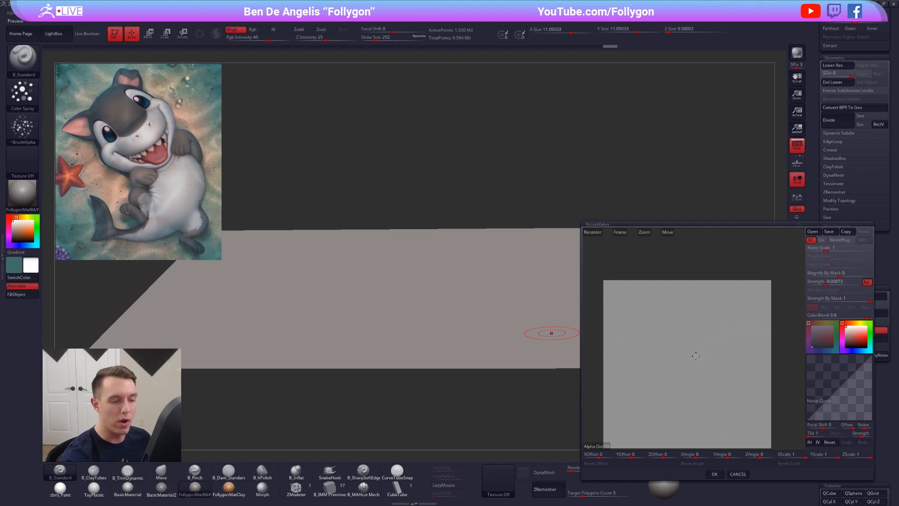
{"action": "mouse_move", "coordinate": [695, 355]}
{"action": "left_mouse_down"}
{"action": "mouse_move", "coordinate": [707, 341]}
{"action": "mouse_move", "coordinate": [703, 316]}
{"action": "mouse_move", "coordinate": [713, 326]}
{"action": "mouse_move", "coordinate": [710, 351]}
{"action": "left_mouse_up"}
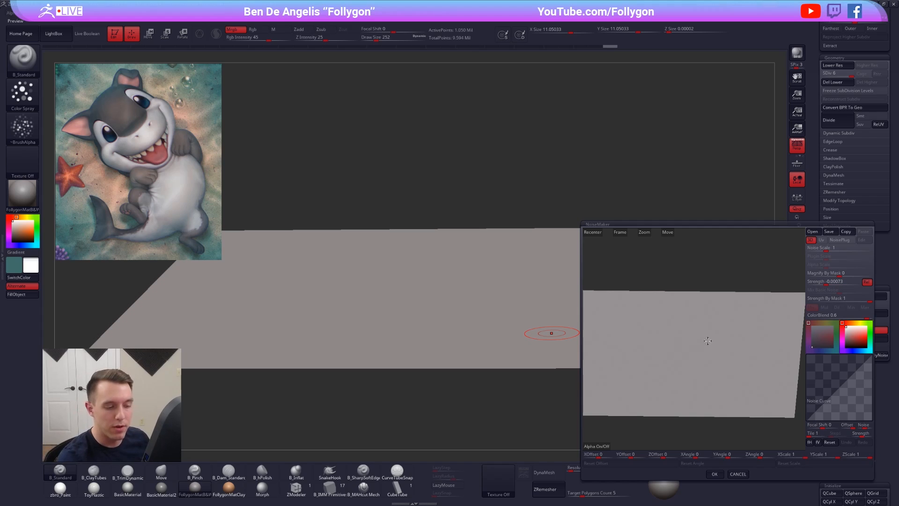
{"action": "left_click_drag", "start_coordinate": [677, 362], "coordinate": [717, 341]}
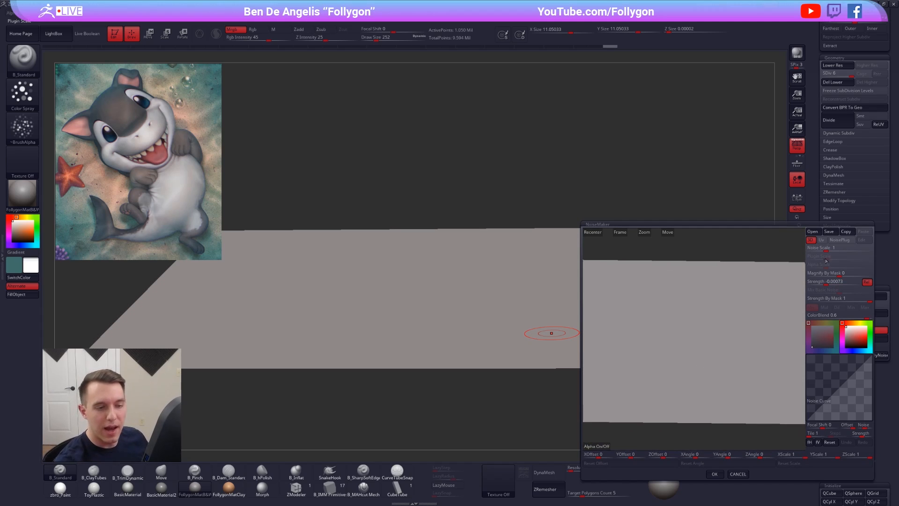
{"action": "left_click", "coordinate": [834, 281]}
{"action": "type", "text": "0.04596"}
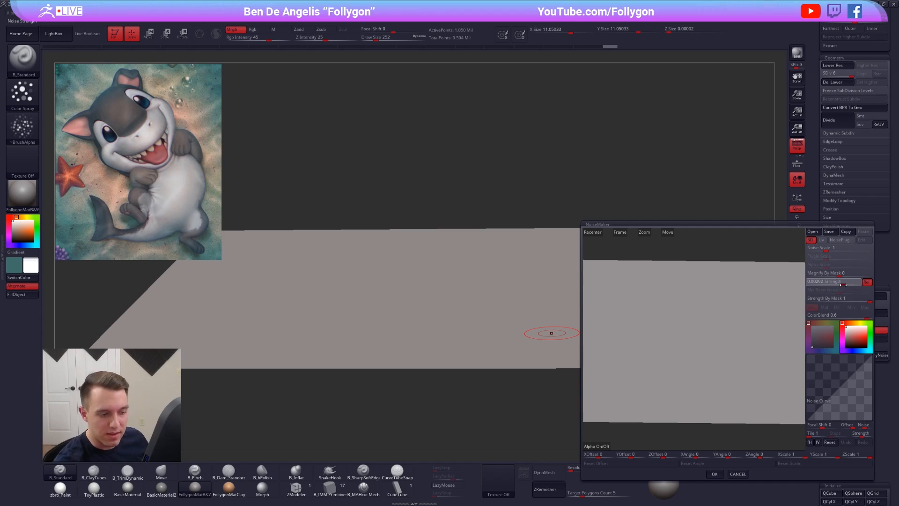
{"action": "left_click_drag", "start_coordinate": [849, 285], "coordinate": [851, 285]}
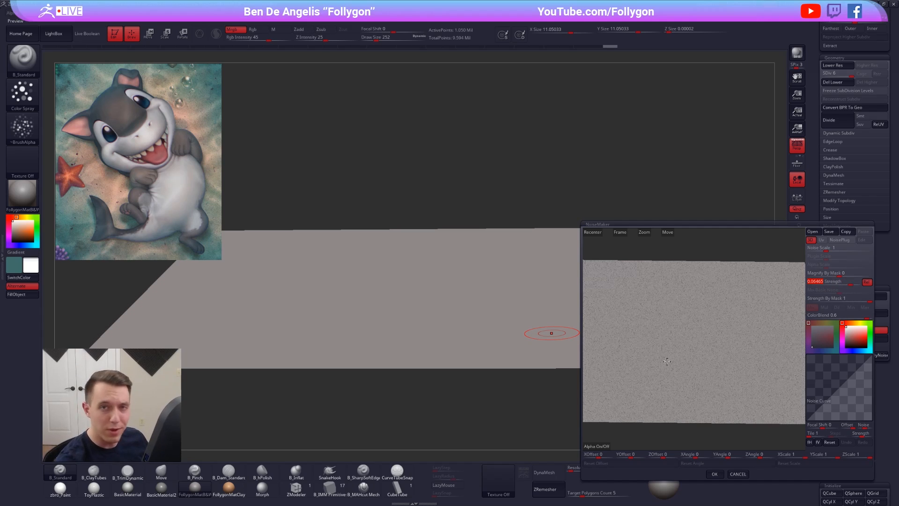
Step: Set the Noise Scale to 0.2 and accept the surface noise for the plane
{"action": "left_click_drag", "start_coordinate": [624, 398], "coordinate": [723, 374], "text": "alt"}
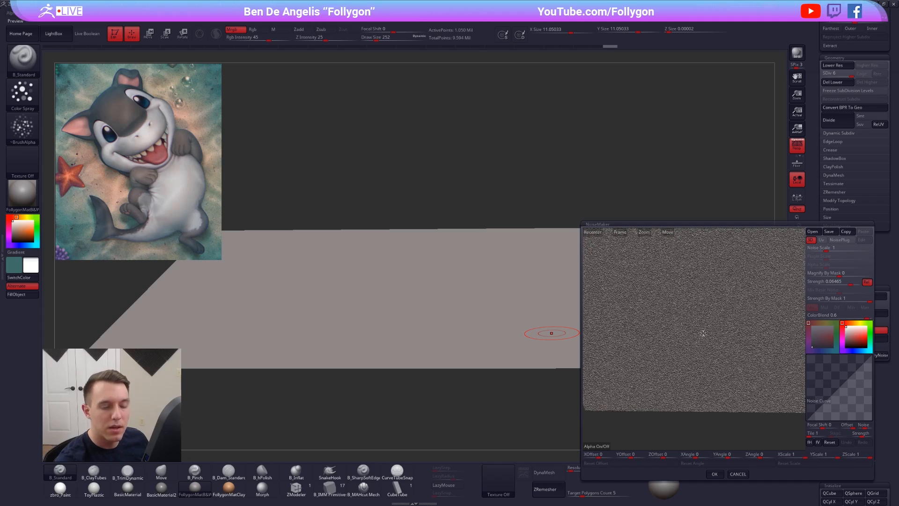
{"action": "left_click_drag", "start_coordinate": [835, 248], "coordinate": [822, 253]}
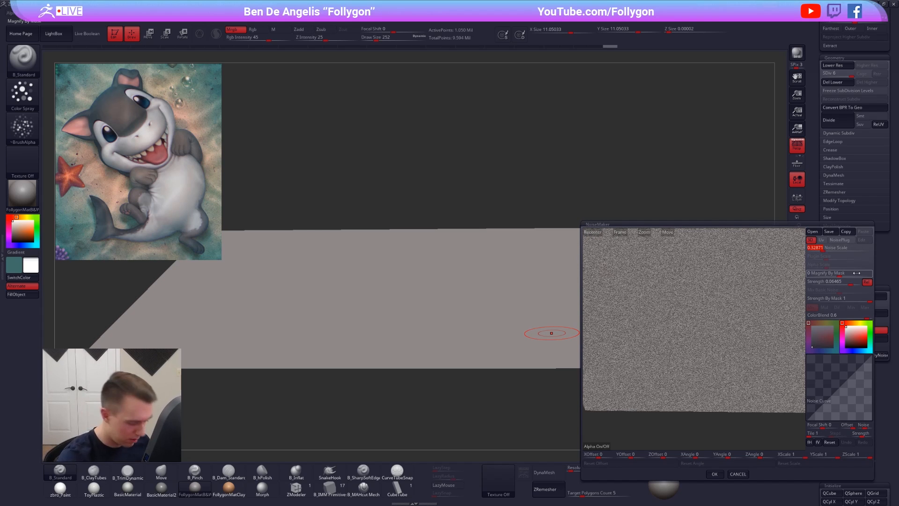
{"action": "type", "text": "0.2"}
{"action": "key", "text": "Return"}
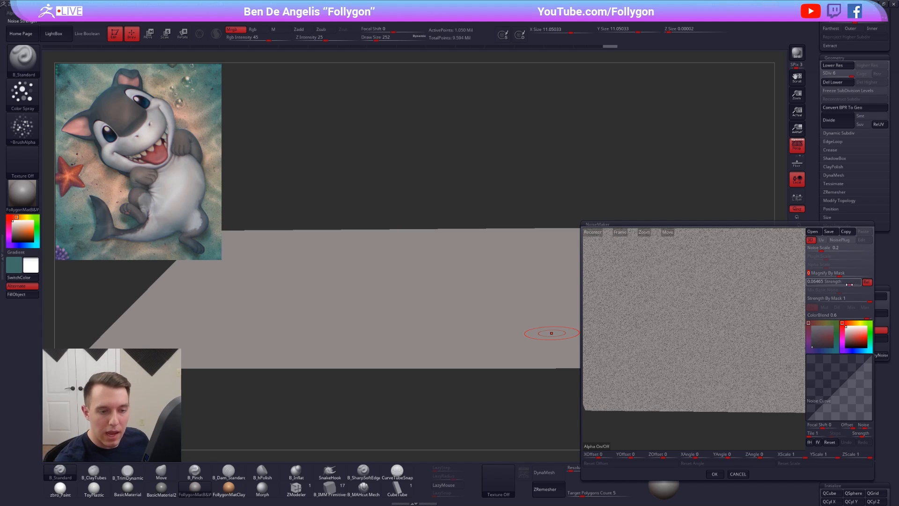
{"action": "left_click", "coordinate": [714, 473]}
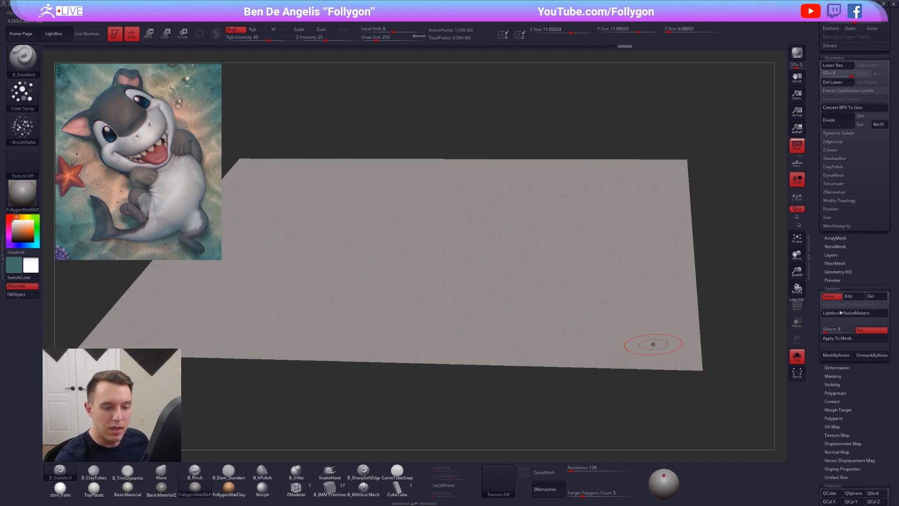
Step: Try applying the surface noise to the plane's mesh, and undo it
{"action": "left_click", "coordinate": [847, 341]}
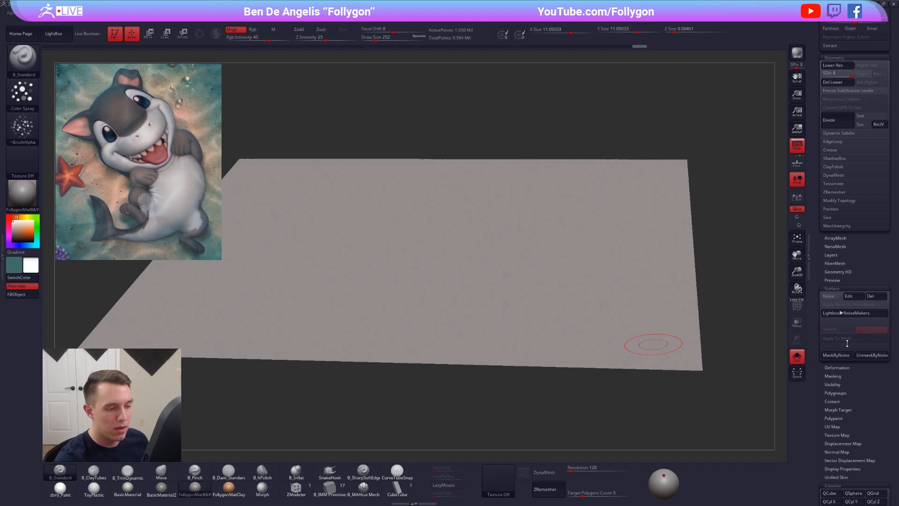
{"action": "mouse_move", "coordinate": [692, 343]}
{"action": "right_mouse_down"}
{"action": "mouse_move", "coordinate": [671, 370]}
{"action": "mouse_move", "coordinate": [683, 368]}
{"action": "mouse_move", "coordinate": [708, 392]}
{"action": "mouse_move", "coordinate": [673, 350]}
{"action": "mouse_move", "coordinate": [701, 382]}
{"action": "right_mouse_up"}
{"action": "key", "text": "shift+f"}
{"action": "key", "text": "shift+f"}
{"action": "key", "text": "ctrl+z"}
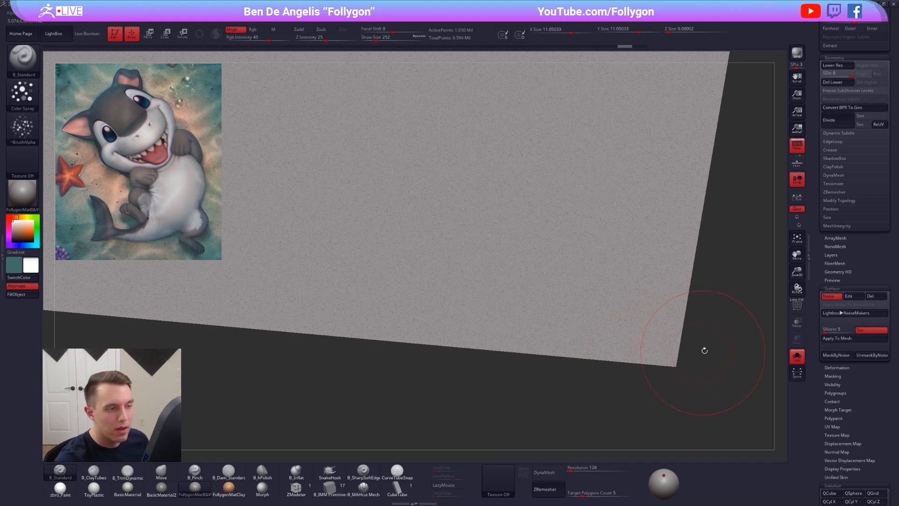
Step: Raise the plane's surface noise Strength to 0.39969 in NoiseMaker and accept it
{"action": "right_click_drag", "start_coordinate": [704, 350], "coordinate": [695, 319]}
{"action": "key", "text": "shift+z"}
{"action": "right_click_drag", "start_coordinate": [702, 166], "coordinate": [675, 330], "text": "alt"}
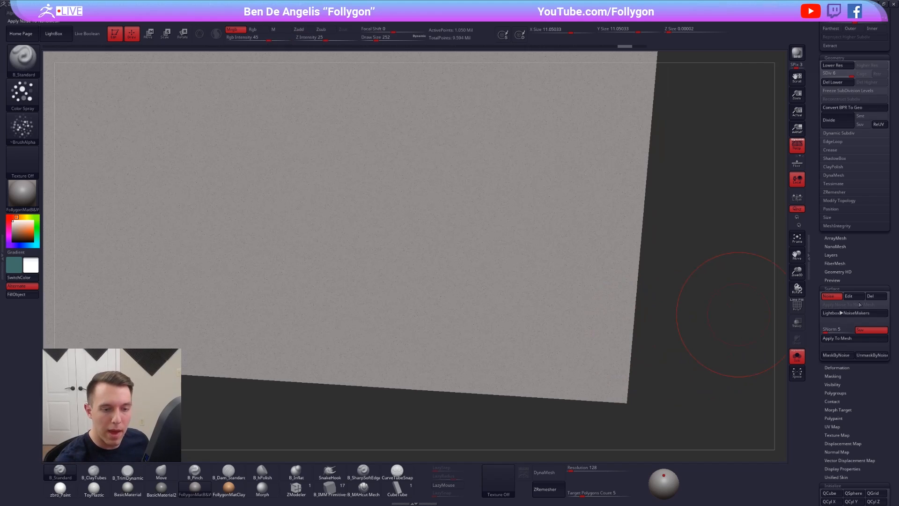
{"action": "left_click", "coordinate": [852, 297]}
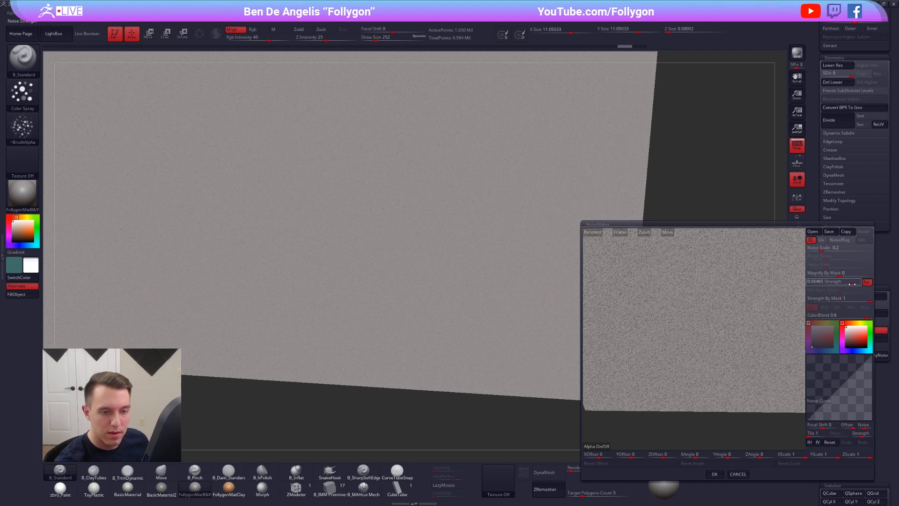
{"action": "left_click_drag", "start_coordinate": [852, 284], "coordinate": [853, 285]}
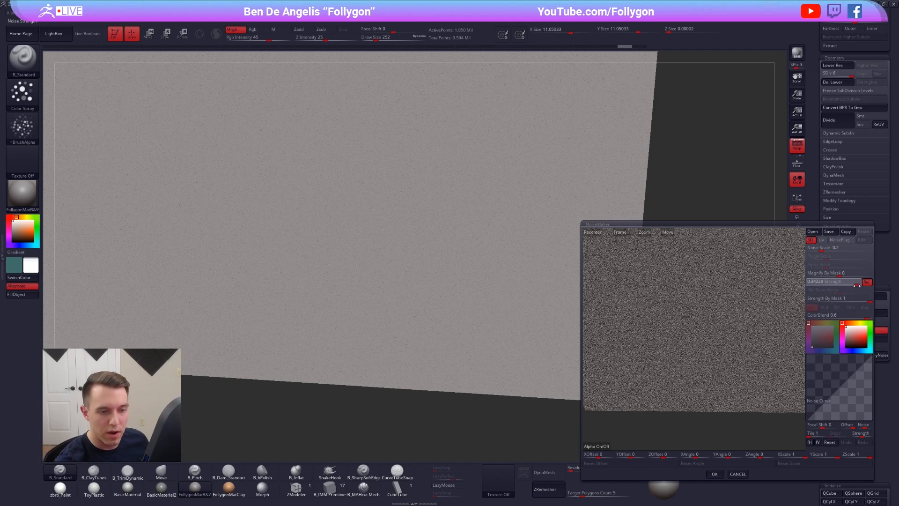
{"action": "left_click", "coordinate": [857, 285]}
{"action": "key", "text": "Return"}
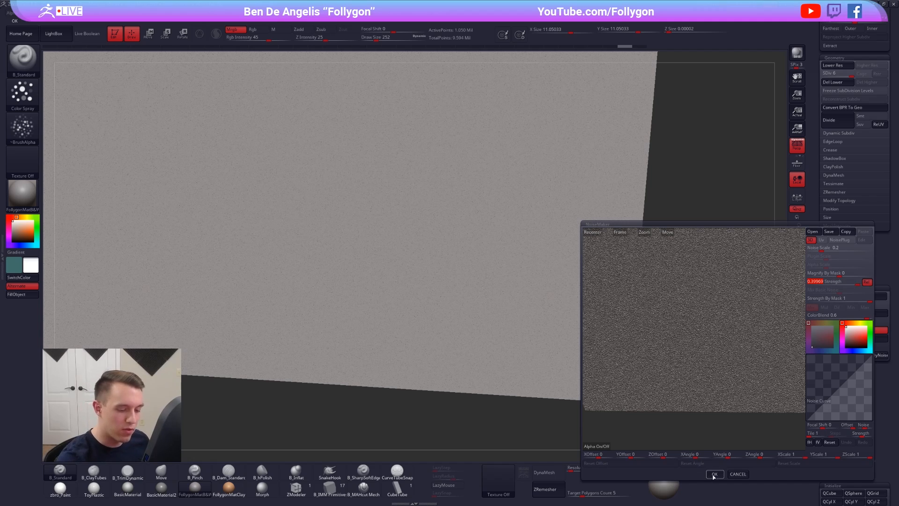
{"action": "left_click", "coordinate": [714, 474]}
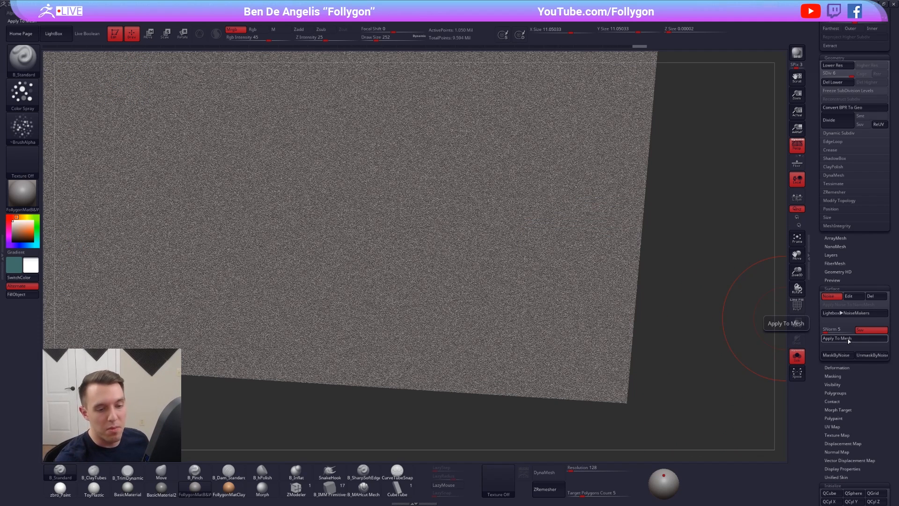
Step: Try applying the stronger noise to the plane's mesh, then test a smoothing stroke near its corner and undo the stroke
{"action": "left_click", "coordinate": [848, 339]}
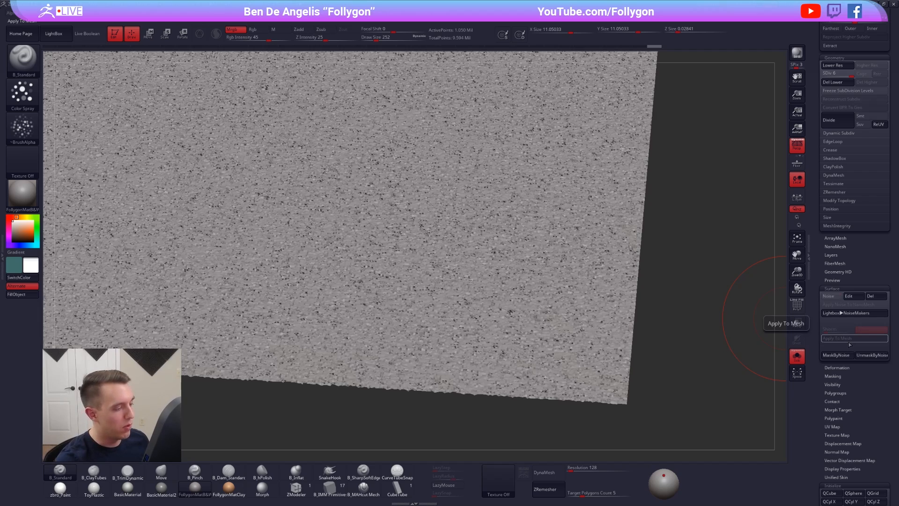
{"action": "key", "text": "shift+f"}
{"action": "key", "text": "shift+f"}
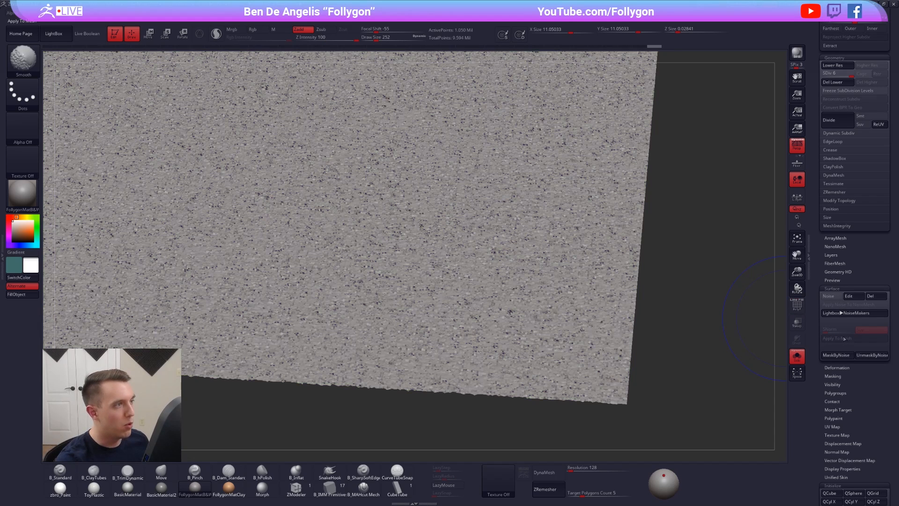
{"action": "left_click_drag", "start_coordinate": [572, 290], "coordinate": [555, 292], "text": "shift"}
{"action": "key", "text": "ctrl+z"}
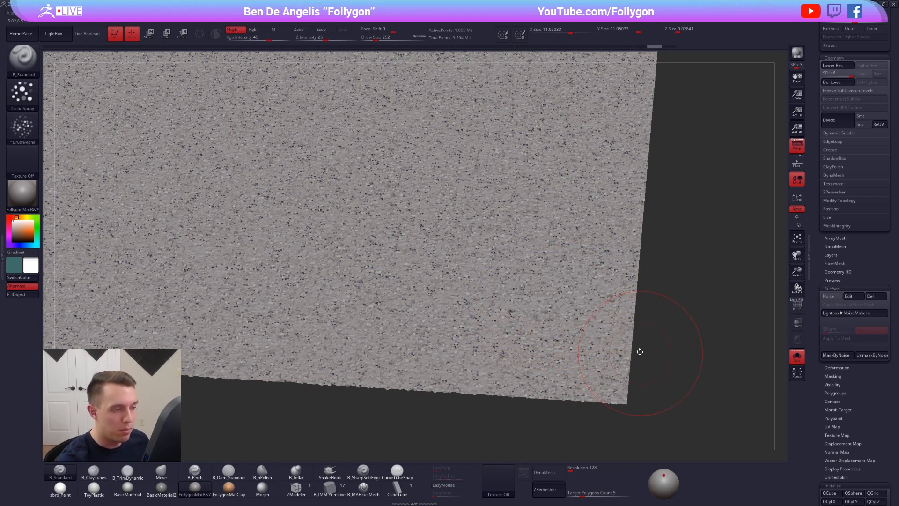
Step: Compare the applied grain with the character shown and with the plane isolated, and undo the noise application
{"action": "mouse_move", "coordinate": [675, 339]}
{"action": "left_mouse_down"}
{"action": "mouse_move", "coordinate": [592, 342]}
{"action": "mouse_move", "coordinate": [588, 364]}
{"action": "left_mouse_up"}
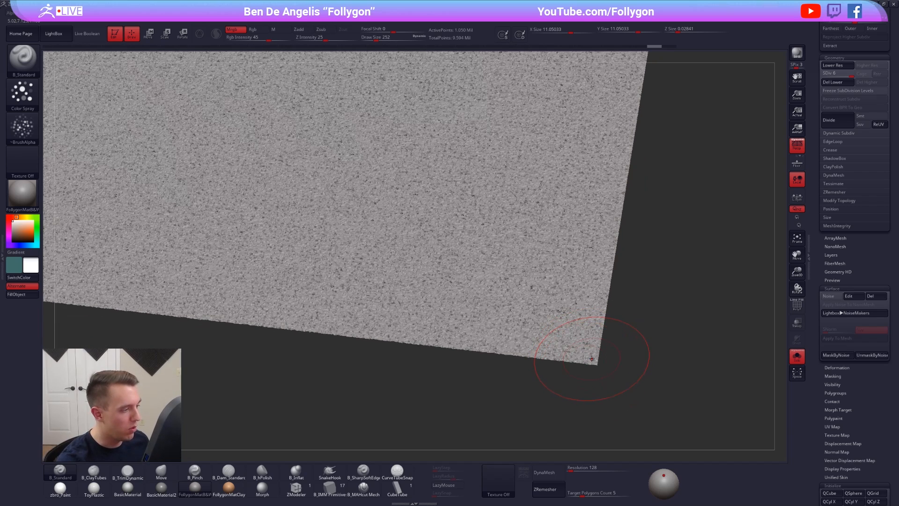
{"action": "key", "text": "f"}
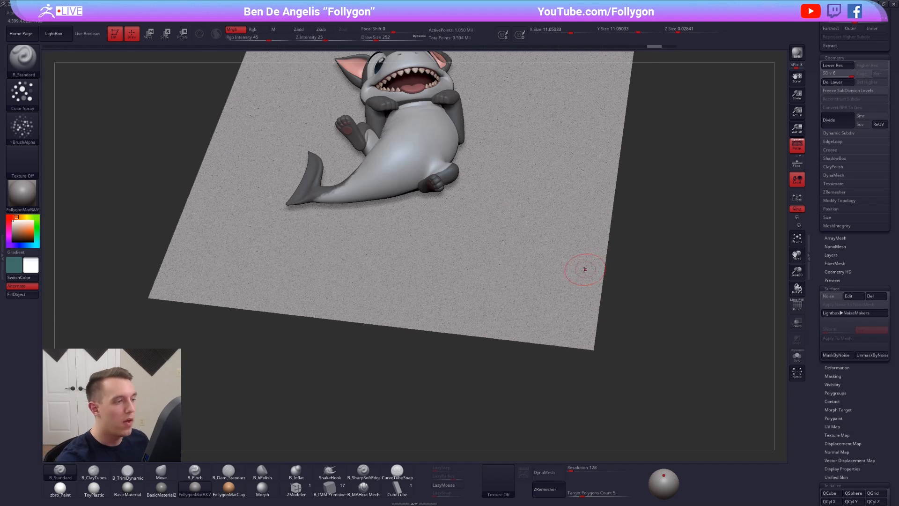
{"action": "left_click_drag", "start_coordinate": [585, 267], "coordinate": [567, 349], "text": "alt"}
{"action": "right_click_drag", "start_coordinate": [567, 349], "coordinate": [574, 402], "text": "alt"}
{"action": "key", "text": "alt+s"}
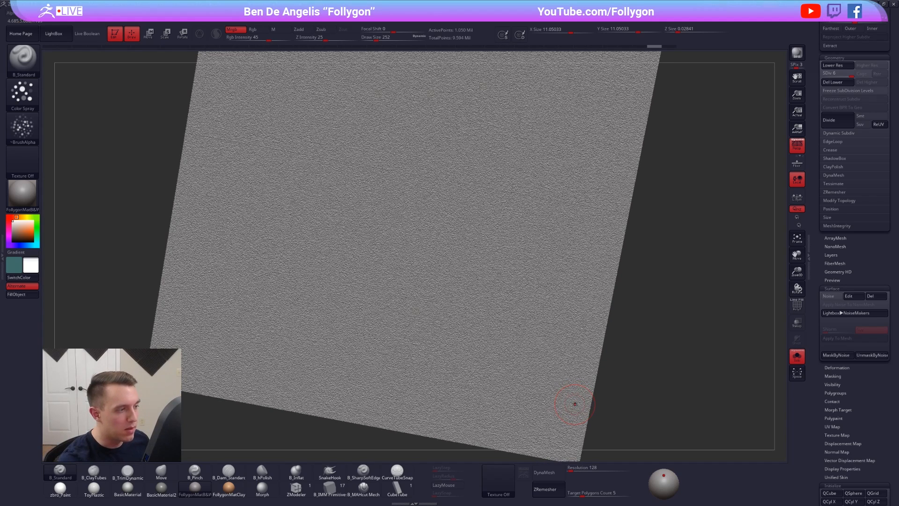
{"action": "key", "text": "f"}
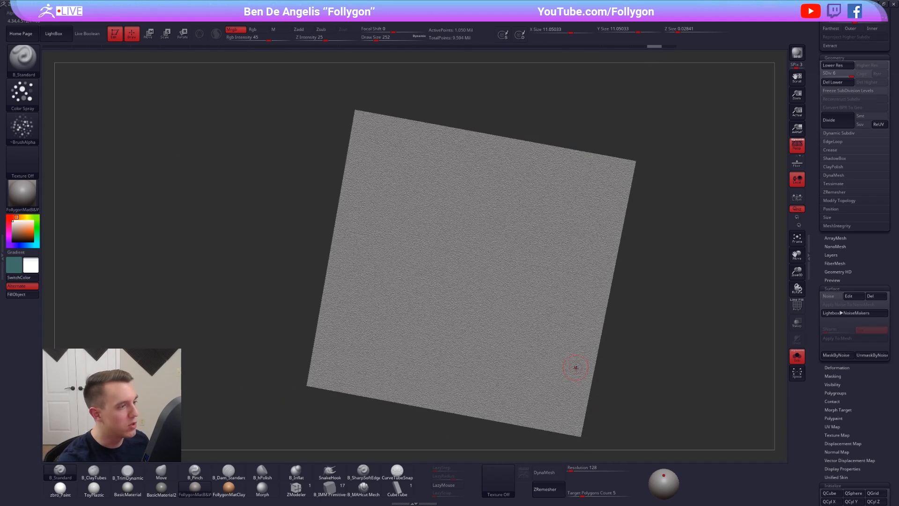
{"action": "mouse_move", "coordinate": [577, 398]}
{"action": "right_mouse_down"}
{"action": "mouse_move", "coordinate": [586, 371]}
{"action": "mouse_move", "coordinate": [538, 331]}
{"action": "mouse_move", "coordinate": [604, 392]}
{"action": "mouse_move", "coordinate": [588, 391]}
{"action": "right_mouse_up"}
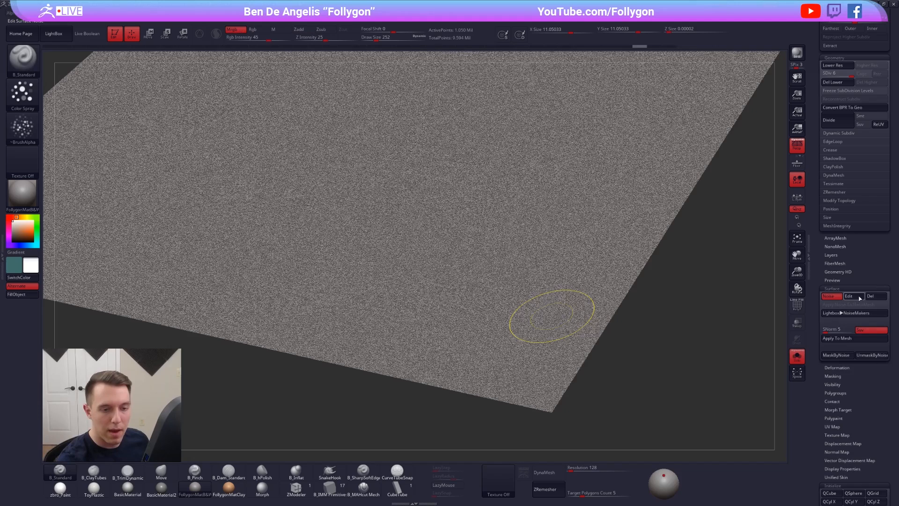
Step: Set the surface noise ColorBlend to 0 and its Strength to 0.34228, and accept the noise
{"action": "left_click", "coordinate": [848, 296]}
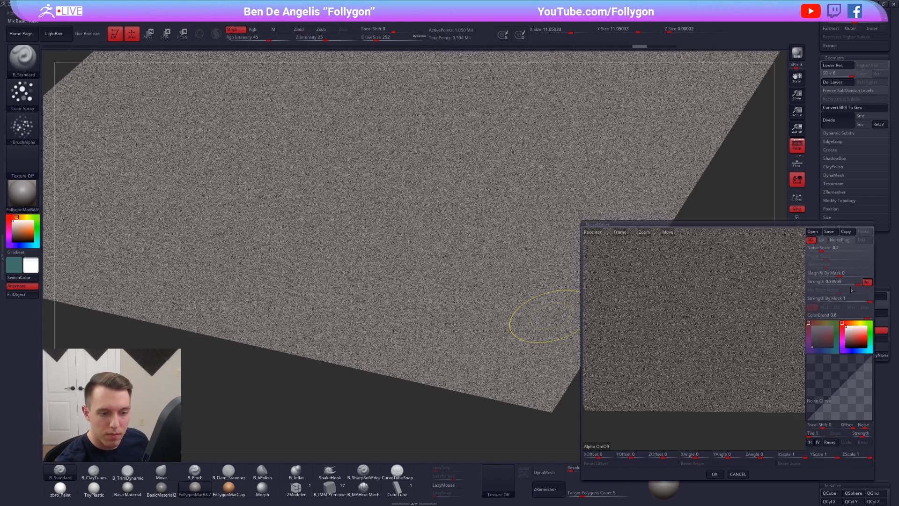
{"action": "left_click_drag", "start_coordinate": [838, 316], "coordinate": [835, 319]}
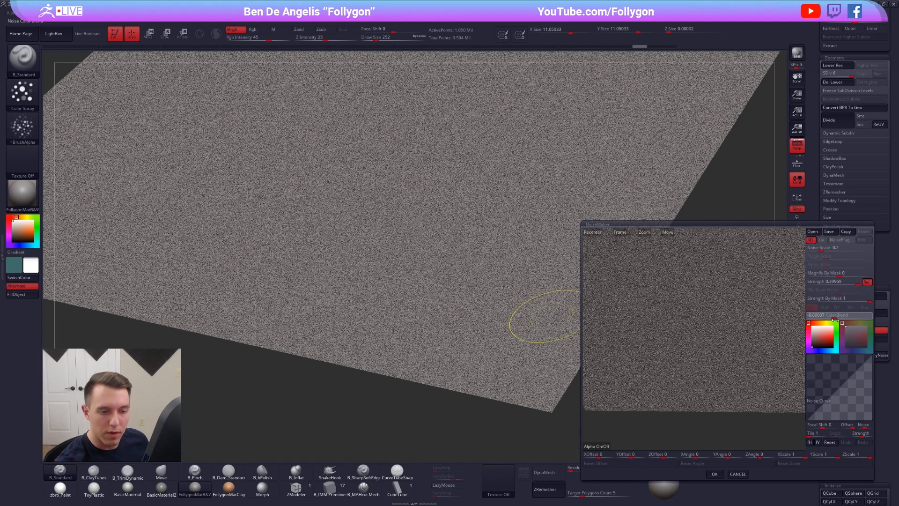
{"action": "left_click", "coordinate": [856, 283]}
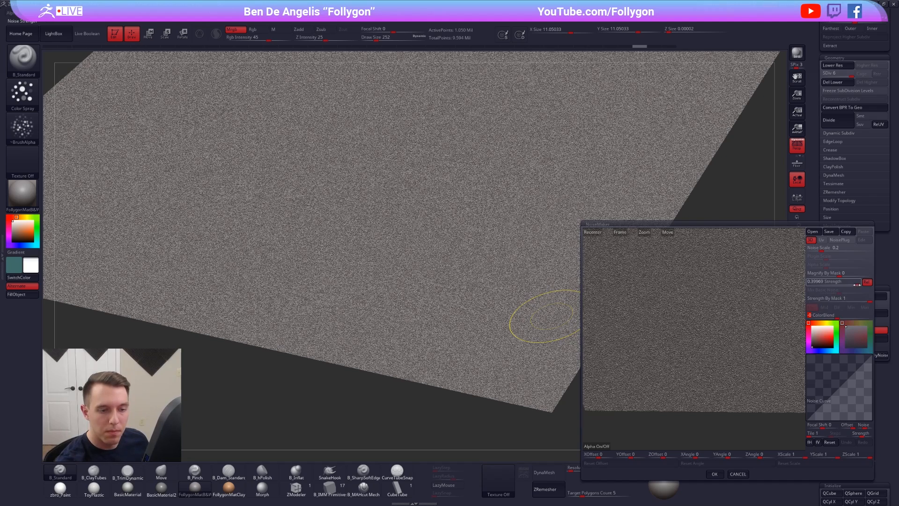
{"action": "left_click_drag", "start_coordinate": [856, 284], "coordinate": [855, 285]}
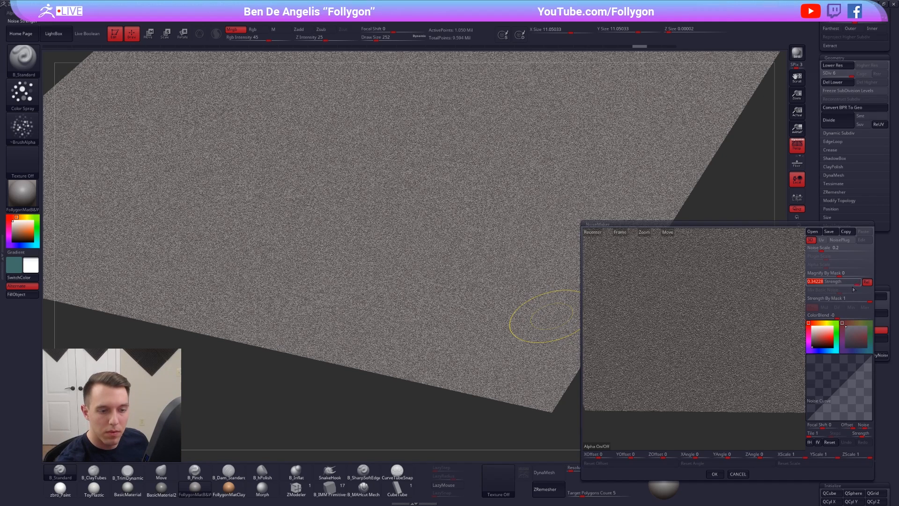
{"action": "left_click", "coordinate": [708, 472]}
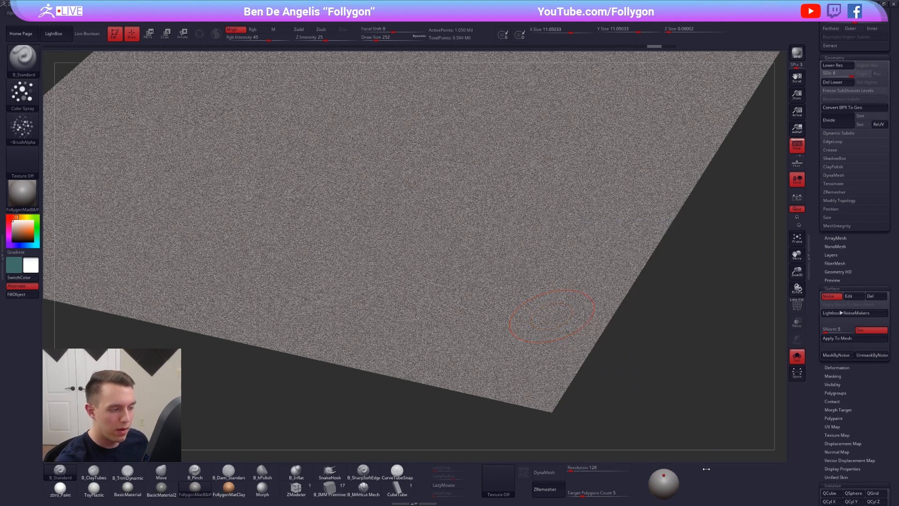
Step: Apply the adjusted surface noise to the plane's mesh and check the whole plane from the front
{"action": "left_click", "coordinate": [845, 338]}
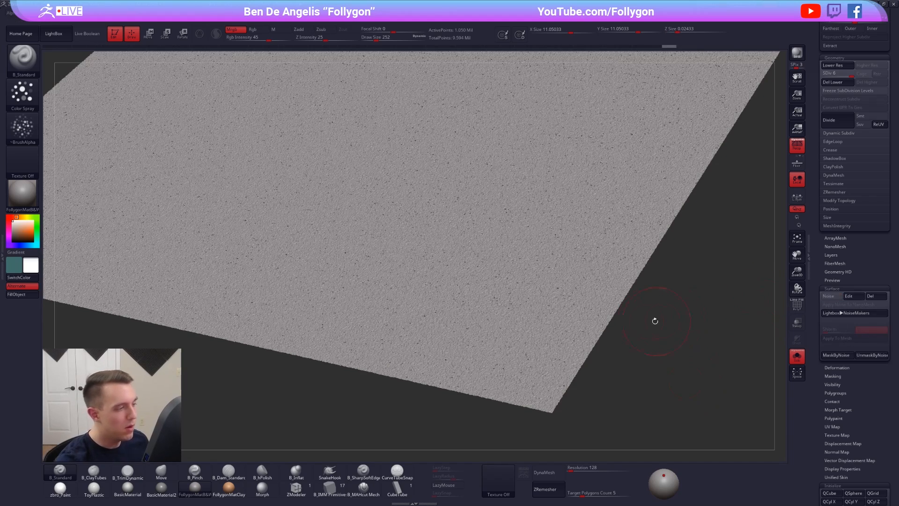
{"action": "right_click_drag", "start_coordinate": [655, 321], "coordinate": [629, 292], "text": "alt"}
{"action": "key", "text": "f"}
{"action": "right_click_drag", "start_coordinate": [594, 225], "coordinate": [571, 308]}
Step: Turn the plane's polypaint back on and switch its material to zbro_Paint
{"action": "scroll", "coordinate": [819, 278], "scroll_direction": "up", "scroll_amount": 3}
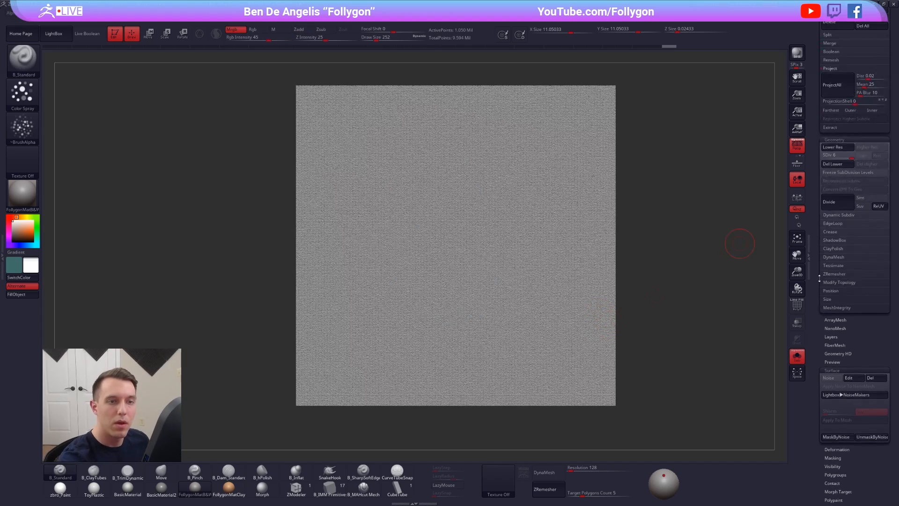
{"action": "scroll", "coordinate": [820, 278], "scroll_direction": "up", "scroll_amount": 6}
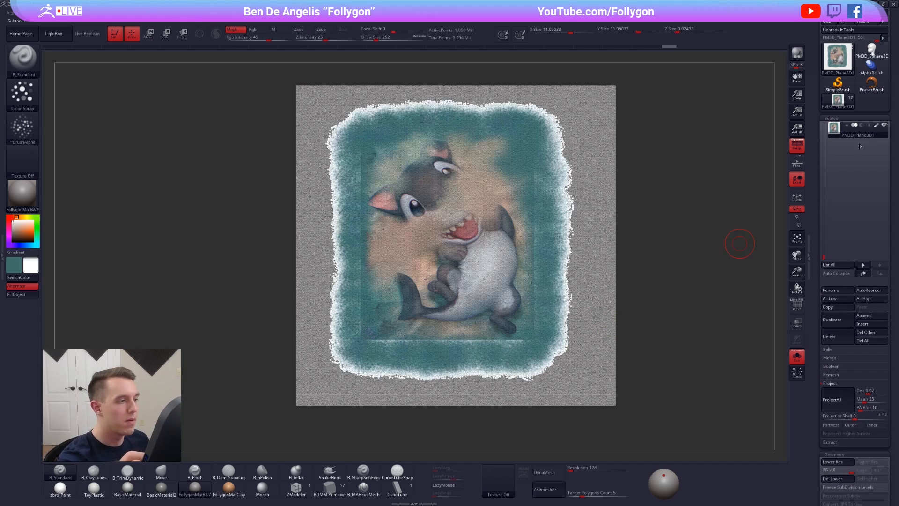
{"action": "right_click_drag", "start_coordinate": [643, 258], "coordinate": [623, 318], "text": "alt"}
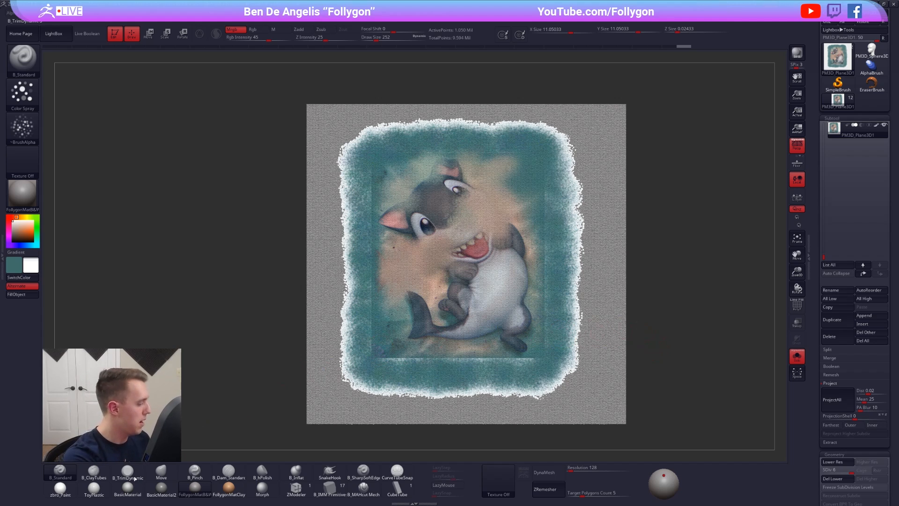
{"action": "left_click", "coordinate": [60, 488]}
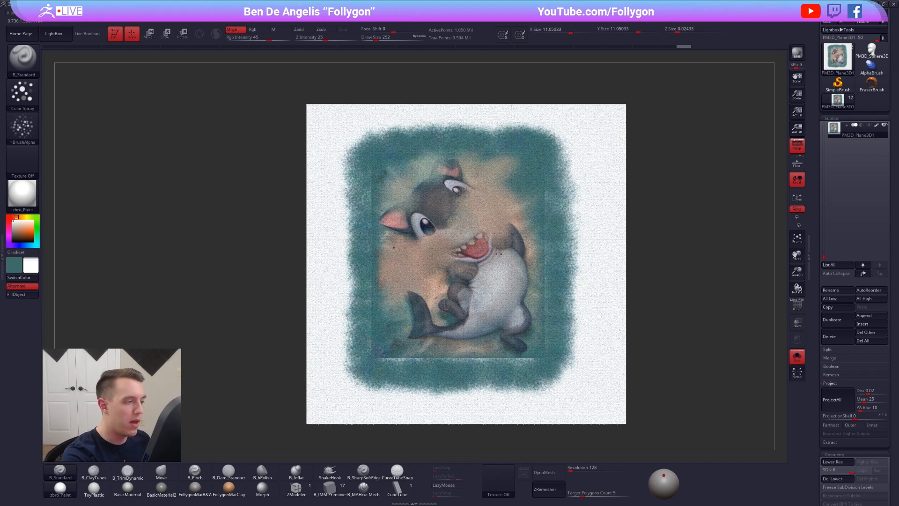
{"action": "mouse_move", "coordinate": [485, 273]}
{"action": "right_mouse_down"}
{"action": "mouse_move", "coordinate": [514, 255]}
{"action": "mouse_move", "coordinate": [539, 260]}
{"action": "mouse_move", "coordinate": [569, 300]}
{"action": "right_mouse_up"}
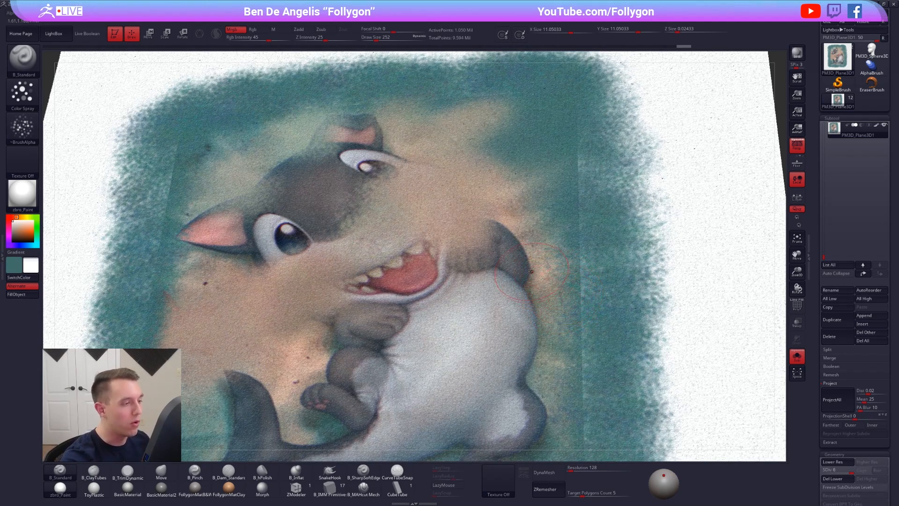
{"action": "key", "text": "f"}
{"action": "right_click_drag", "start_coordinate": [531, 271], "coordinate": [505, 265]}
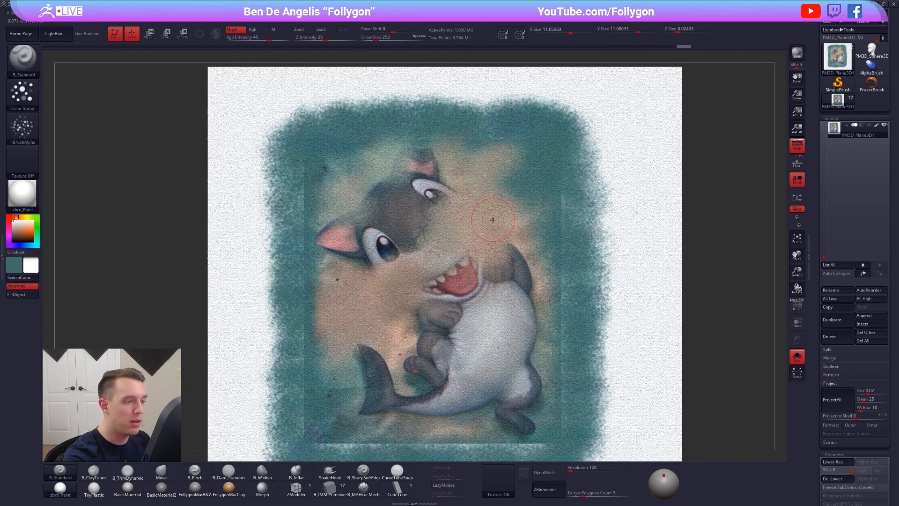
Step: Sample the sand colour and paint over the character's head, eyes and ears with a Draw Size of 239
{"action": "key", "text": "c"}
{"action": "key", "text": "space"}
{"action": "mouse_move", "coordinate": [457, 259]}
{"action": "left_mouse_down"}
{"action": "mouse_move", "coordinate": [433, 278]}
{"action": "mouse_move", "coordinate": [412, 220]}
{"action": "mouse_move", "coordinate": [436, 185]}
{"action": "mouse_move", "coordinate": [416, 168]}
{"action": "mouse_move", "coordinate": [365, 231]}
{"action": "mouse_move", "coordinate": [330, 245]}
{"action": "mouse_move", "coordinate": [363, 258]}
{"action": "mouse_move", "coordinate": [396, 239]}
{"action": "mouse_move", "coordinate": [382, 243]}
{"action": "left_mouse_up"}
Step: Paint over the character's mouth, arms and bent leg with sand colour, adding a dark teal patch above the tail
{"action": "right_click_drag", "start_coordinate": [383, 196], "coordinate": [415, 180], "text": "alt"}
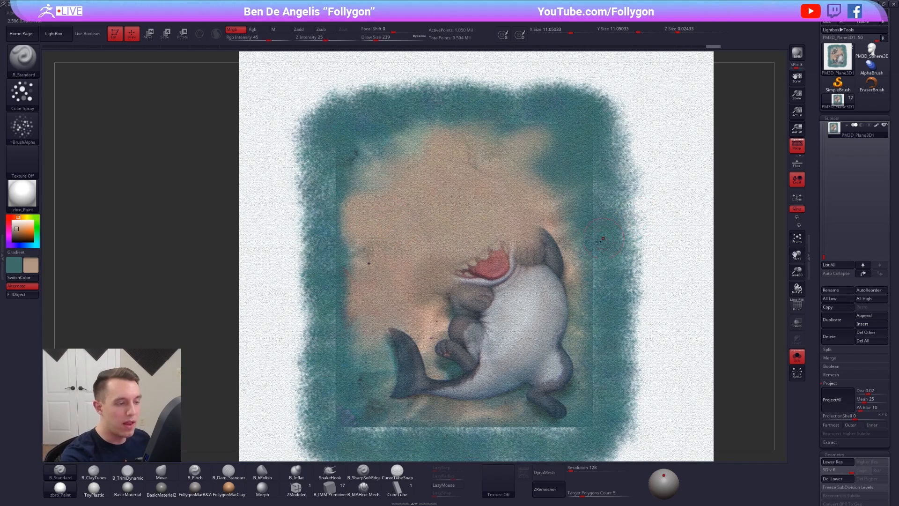
{"action": "key", "text": "space"}
{"action": "mouse_move", "coordinate": [521, 247]}
{"action": "left_mouse_down"}
{"action": "mouse_move", "coordinate": [535, 255]}
{"action": "mouse_move", "coordinate": [475, 291]}
{"action": "mouse_move", "coordinate": [479, 313]}
{"action": "mouse_move", "coordinate": [457, 357]}
{"action": "left_mouse_up"}
{"action": "key", "text": "space"}
{"action": "key", "text": "v"}
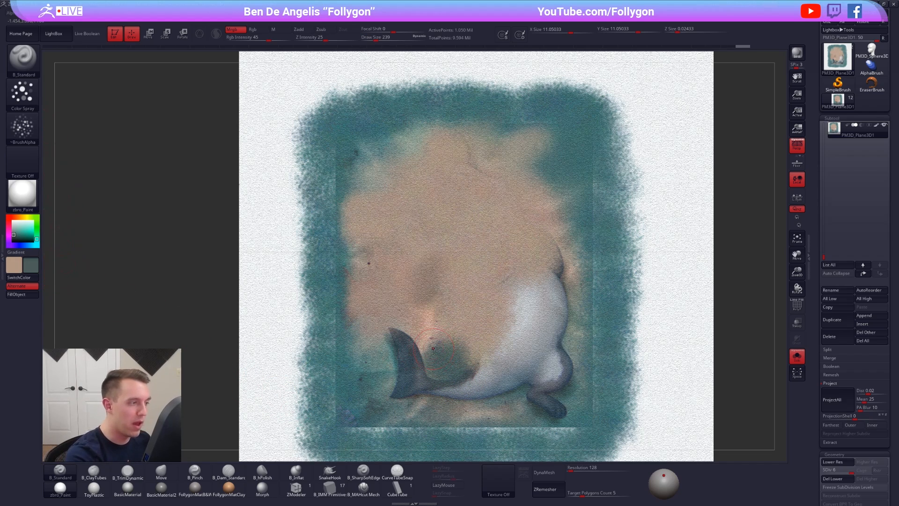
Step: Switch back to the sand colour and paint a test patch on the white border with a Draw Size of 292
{"action": "key", "text": "v"}
{"action": "left_click_drag", "start_coordinate": [692, 261], "coordinate": [686, 301]}
{"action": "mouse_move", "coordinate": [687, 265]}
{"action": "right_mouse_down", "text": "alt"}
{"action": "mouse_move", "coordinate": [614, 261]}
{"action": "mouse_move", "coordinate": [626, 296]}
{"action": "mouse_move", "coordinate": [619, 307]}
{"action": "right_mouse_up", "text": "alt"}
{"action": "key", "text": "space"}
{"action": "left_click_drag", "start_coordinate": [617, 308], "coordinate": [623, 307]}
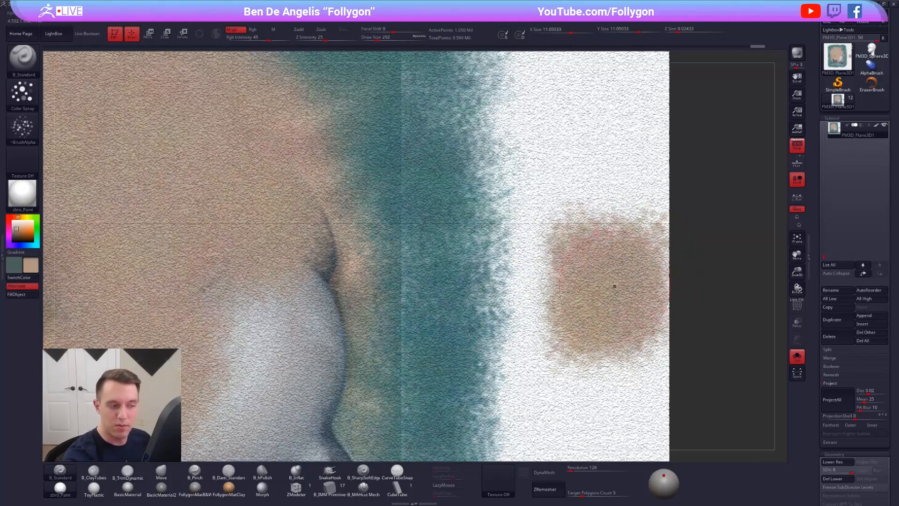
Step: Resample sand tones and paint over the character's remaining torso, tail and foot, reducing the Draw Size to 192
{"action": "right_click_drag", "start_coordinate": [606, 306], "coordinate": [516, 331], "text": "ctrl"}
{"action": "mouse_move", "coordinate": [541, 302]}
{"action": "right_mouse_down", "text": "alt"}
{"action": "mouse_move", "coordinate": [595, 244]}
{"action": "mouse_move", "coordinate": [599, 252]}
{"action": "mouse_move", "coordinate": [520, 255]}
{"action": "right_mouse_up", "text": "alt"}
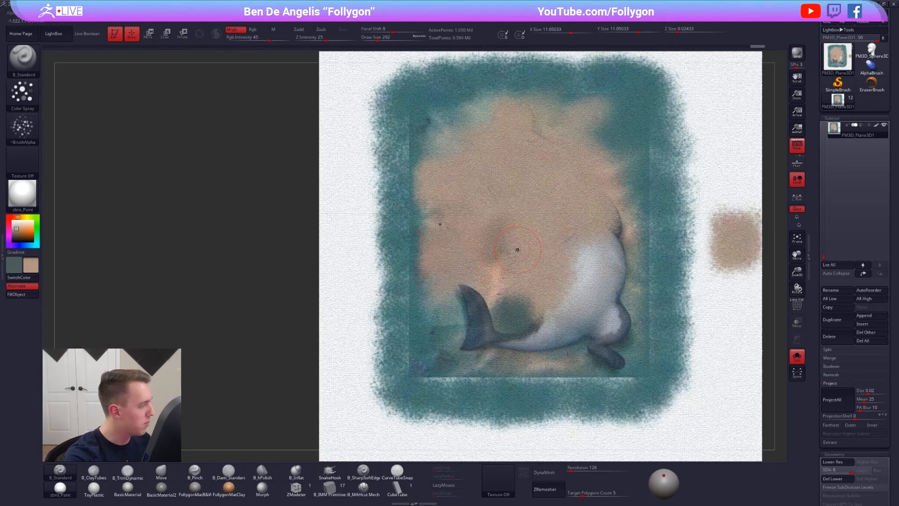
{"action": "key", "text": "c"}
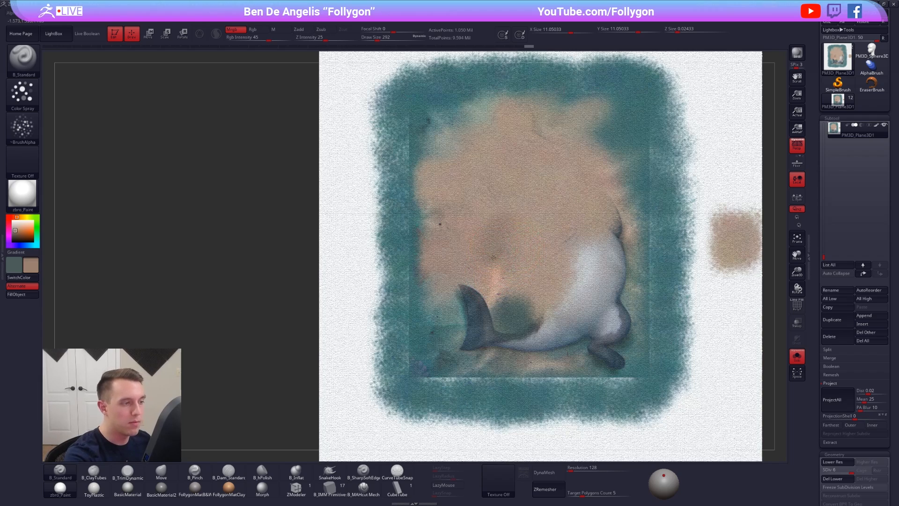
{"action": "key", "text": "c"}
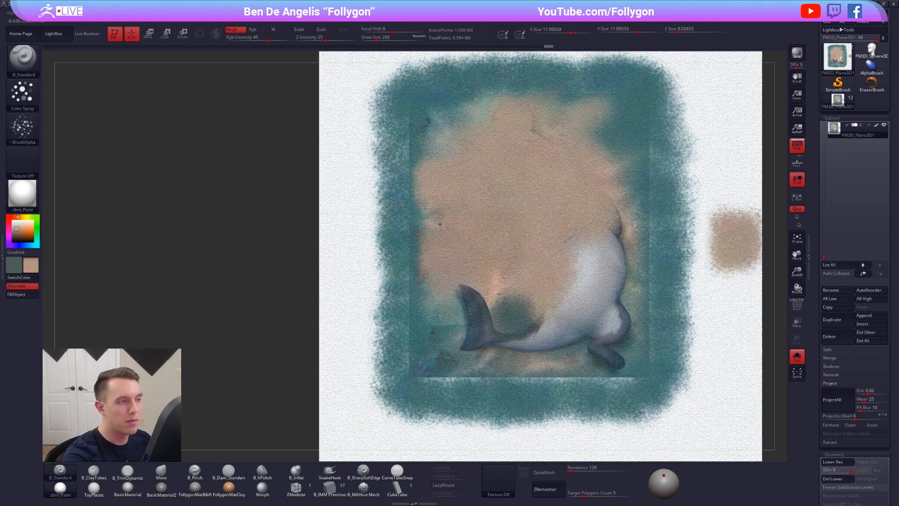
{"action": "mouse_move", "coordinate": [608, 166]}
{"action": "left_mouse_down"}
{"action": "mouse_move", "coordinate": [604, 206]}
{"action": "mouse_move", "coordinate": [625, 265]}
{"action": "mouse_move", "coordinate": [573, 237]}
{"action": "left_mouse_up"}
{"action": "mouse_move", "coordinate": [545, 264]}
{"action": "left_mouse_down"}
{"action": "mouse_move", "coordinate": [538, 283]}
{"action": "mouse_move", "coordinate": [614, 281]}
{"action": "mouse_move", "coordinate": [606, 277]}
{"action": "left_mouse_up"}
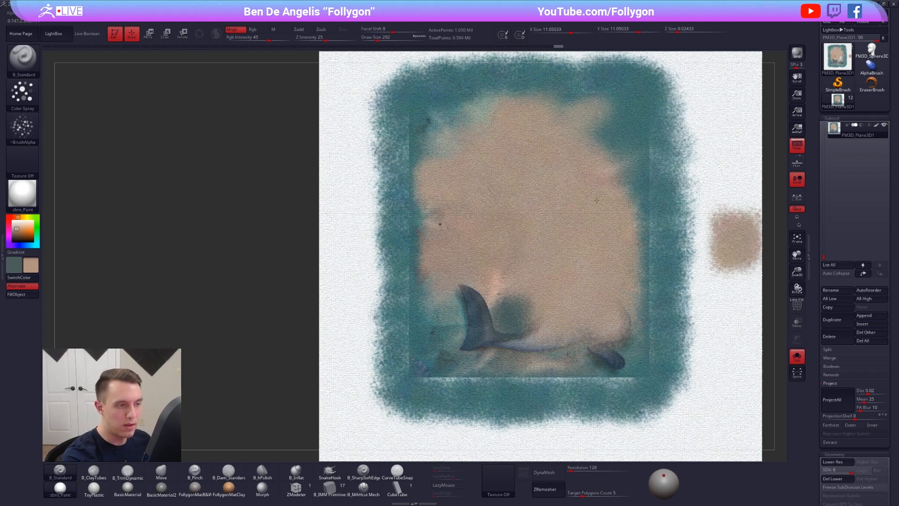
{"action": "mouse_move", "coordinate": [496, 278]}
{"action": "left_mouse_down"}
{"action": "mouse_move", "coordinate": [473, 305]}
{"action": "mouse_move", "coordinate": [477, 335]}
{"action": "mouse_move", "coordinate": [464, 330]}
{"action": "mouse_move", "coordinate": [486, 344]}
{"action": "mouse_move", "coordinate": [572, 339]}
{"action": "mouse_move", "coordinate": [618, 365]}
{"action": "mouse_move", "coordinate": [628, 323]}
{"action": "left_mouse_up"}
{"action": "key", "text": "s"}
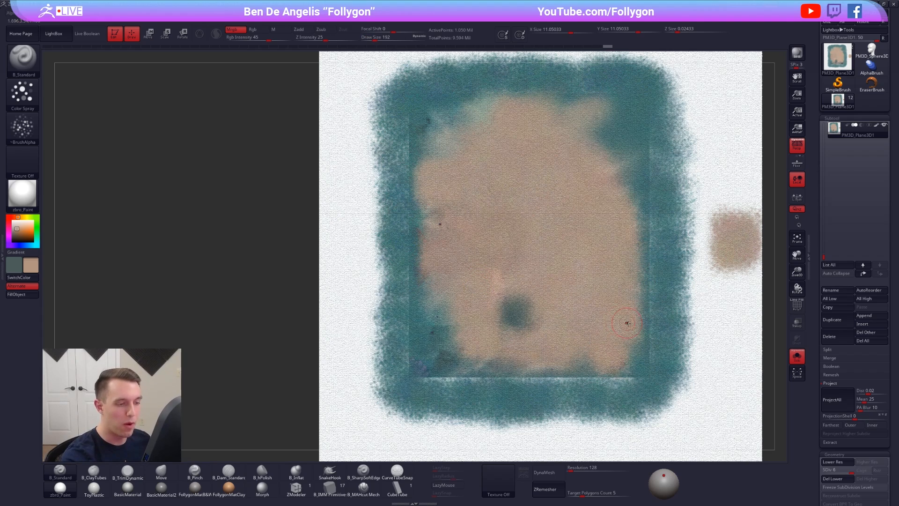
Step: Check the backdrop behind the character, paint over the dark teal spot with sand colour, and show the reference image
{"action": "right_click_drag", "start_coordinate": [606, 330], "coordinate": [555, 324], "text": "alt"}
{"action": "key", "text": "alt+s"}
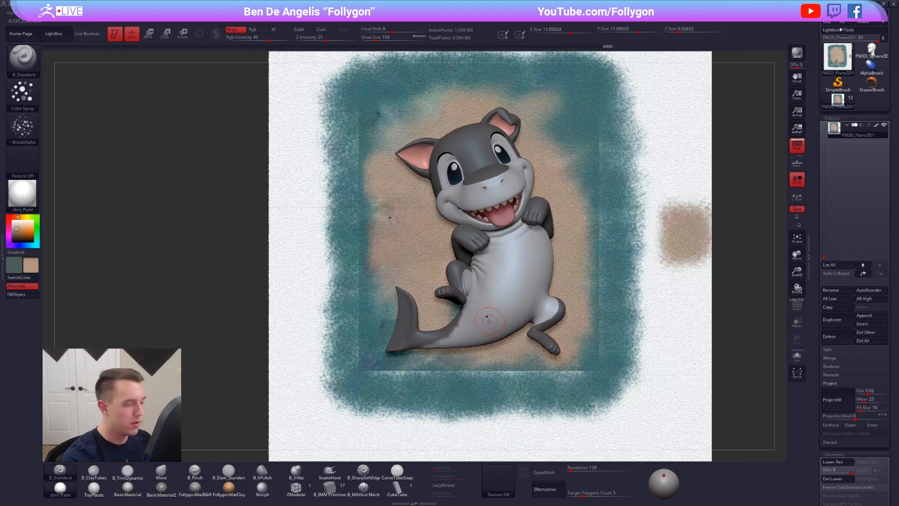
{"action": "key", "text": "alt+s"}
{"action": "mouse_move", "coordinate": [470, 309]}
{"action": "left_mouse_down"}
{"action": "mouse_move", "coordinate": [457, 299]}
{"action": "mouse_move", "coordinate": [489, 305]}
{"action": "left_mouse_up"}
{"action": "key", "text": "shift+z"}
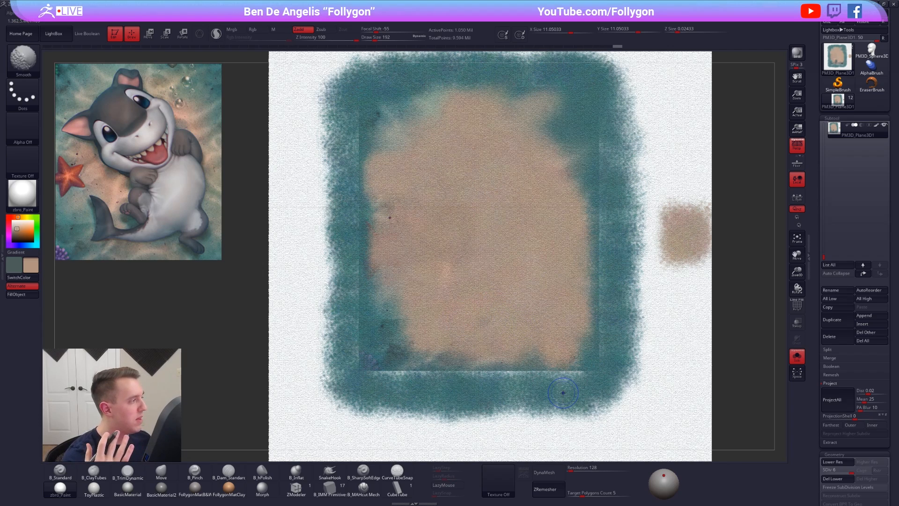
Step: Bring the character back in front of the backdrop, then make teal the active colour and resample it
{"action": "key", "text": "shift+z"}
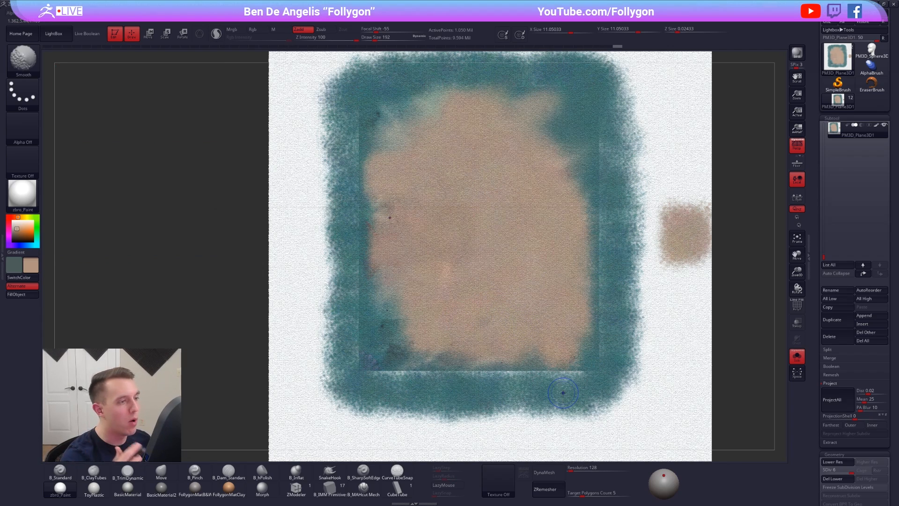
{"action": "key", "text": "shift+z"}
{"action": "right_click_drag", "start_coordinate": [563, 274], "coordinate": [552, 298], "text": "ctrl"}
{"action": "key", "text": "alt+s"}
{"action": "key", "text": "v"}
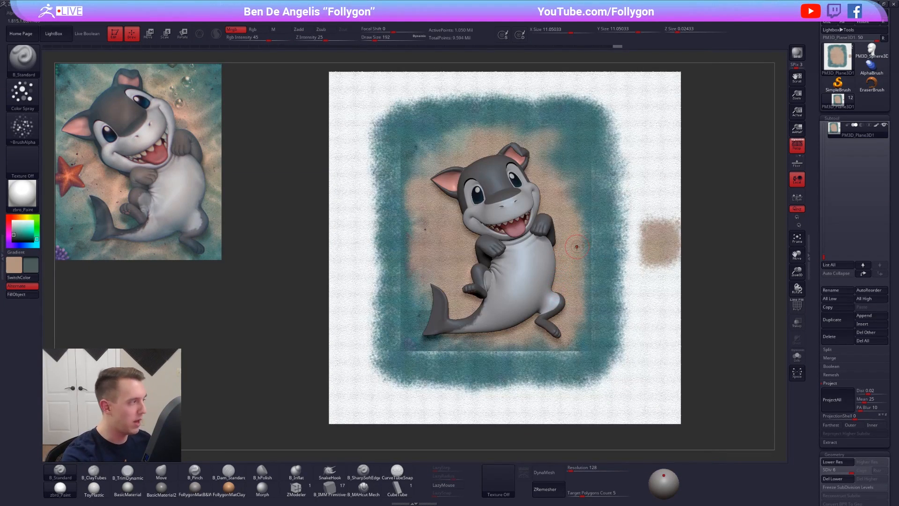
{"action": "key", "text": "c"}
Step: Raise the Draw Size to 366 and extend the teal at the backdrop's upper-right edge, using the Mrgb channel
{"action": "key", "text": "space"}
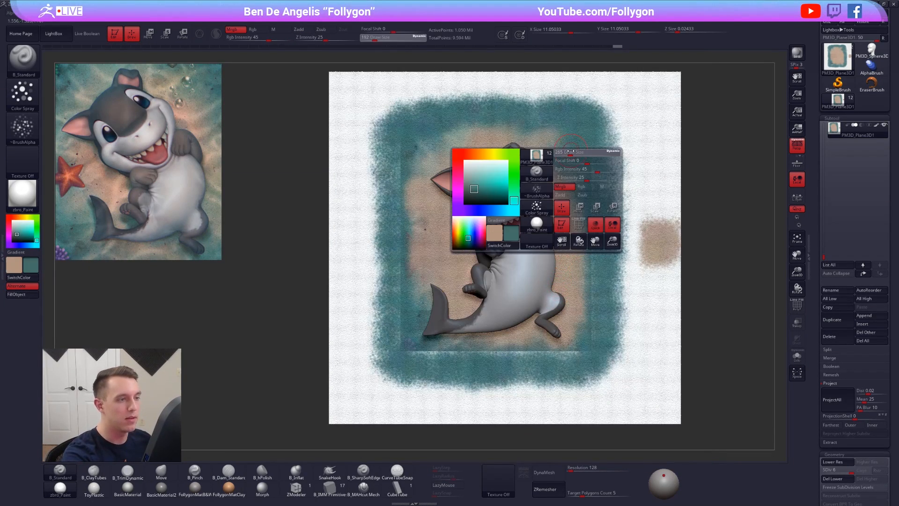
{"action": "left_click_drag", "start_coordinate": [585, 162], "coordinate": [590, 161]}
{"action": "right_click_drag", "start_coordinate": [590, 149], "coordinate": [580, 163], "text": "alt"}
{"action": "key", "text": "space"}
{"action": "left_click_drag", "start_coordinate": [580, 164], "coordinate": [585, 163]}
{"action": "right_click_drag", "start_coordinate": [588, 145], "coordinate": [559, 165], "text": "alt"}
{"action": "left_click_drag", "start_coordinate": [568, 155], "coordinate": [578, 141]}
{"action": "left_click", "coordinate": [272, 29]}
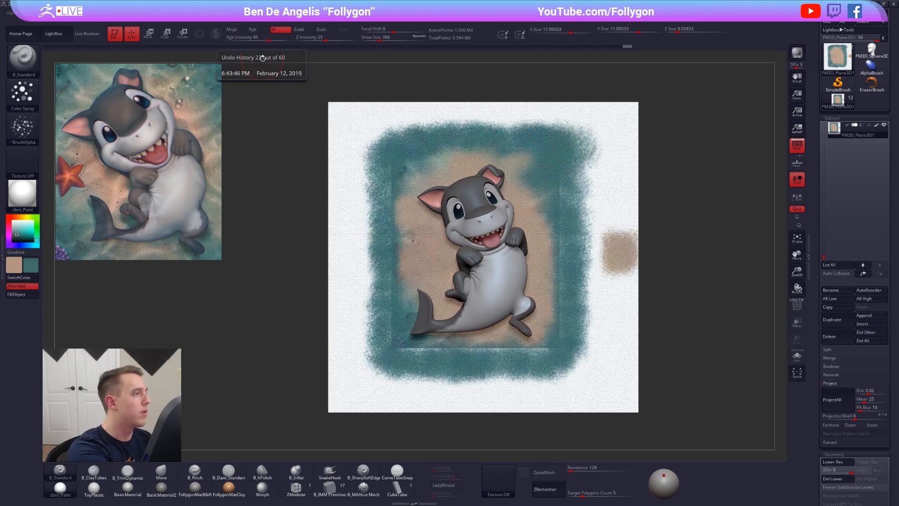
{"action": "left_click", "coordinate": [232, 29]}
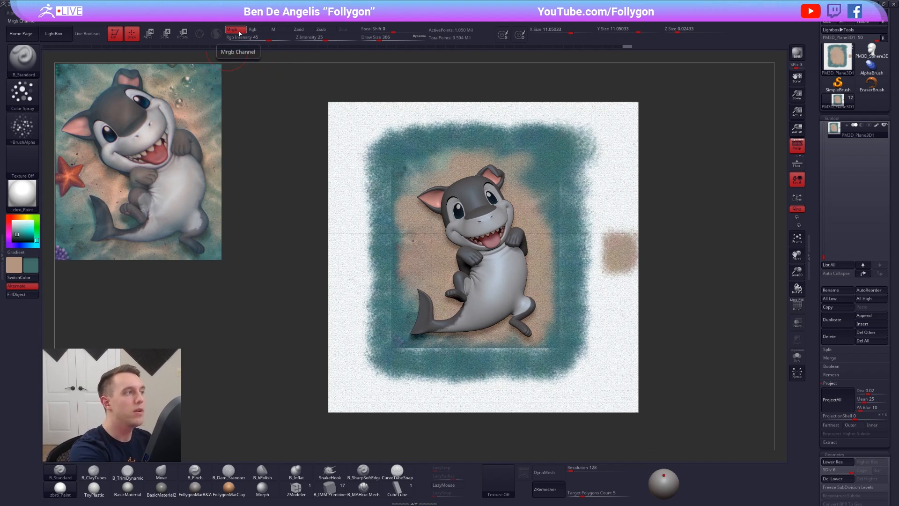
Step: Cover the backdrop's remaining white border and the sand test patch with teal at Draw Size 465, and save the project
{"action": "mouse_move", "coordinate": [591, 137]}
{"action": "left_mouse_down"}
{"action": "mouse_move", "coordinate": [581, 150]}
{"action": "mouse_move", "coordinate": [612, 129]}
{"action": "mouse_move", "coordinate": [596, 197]}
{"action": "left_mouse_up"}
{"action": "key", "text": "space"}
{"action": "mouse_move", "coordinate": [588, 184]}
{"action": "left_mouse_down"}
{"action": "mouse_move", "coordinate": [597, 211]}
{"action": "mouse_move", "coordinate": [614, 201]}
{"action": "mouse_move", "coordinate": [627, 150]}
{"action": "mouse_move", "coordinate": [591, 118]}
{"action": "mouse_move", "coordinate": [370, 117]}
{"action": "mouse_move", "coordinate": [349, 182]}
{"action": "mouse_move", "coordinate": [355, 279]}
{"action": "mouse_move", "coordinate": [365, 220]}
{"action": "left_mouse_up"}
{"action": "mouse_move", "coordinate": [422, 116]}
{"action": "left_mouse_down"}
{"action": "mouse_move", "coordinate": [456, 114]}
{"action": "mouse_move", "coordinate": [353, 281]}
{"action": "mouse_move", "coordinate": [377, 199]}
{"action": "mouse_move", "coordinate": [357, 298]}
{"action": "mouse_move", "coordinate": [356, 384]}
{"action": "mouse_move", "coordinate": [370, 346]}
{"action": "mouse_move", "coordinate": [344, 417]}
{"action": "mouse_move", "coordinate": [408, 395]}
{"action": "mouse_move", "coordinate": [627, 389]}
{"action": "mouse_move", "coordinate": [576, 375]}
{"action": "mouse_move", "coordinate": [465, 390]}
{"action": "mouse_move", "coordinate": [606, 342]}
{"action": "mouse_move", "coordinate": [606, 244]}
{"action": "mouse_move", "coordinate": [612, 309]}
{"action": "mouse_move", "coordinate": [603, 317]}
{"action": "left_mouse_up"}
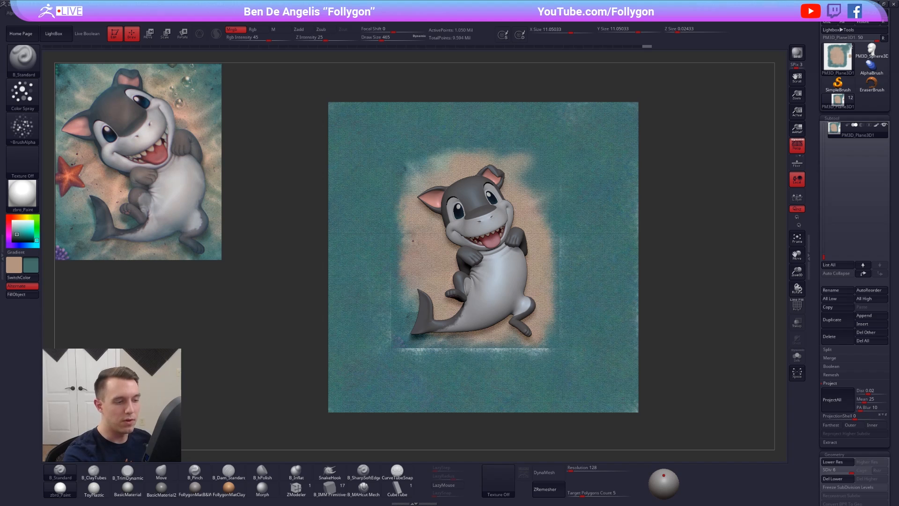
{"action": "key", "text": "ctrl+s"}
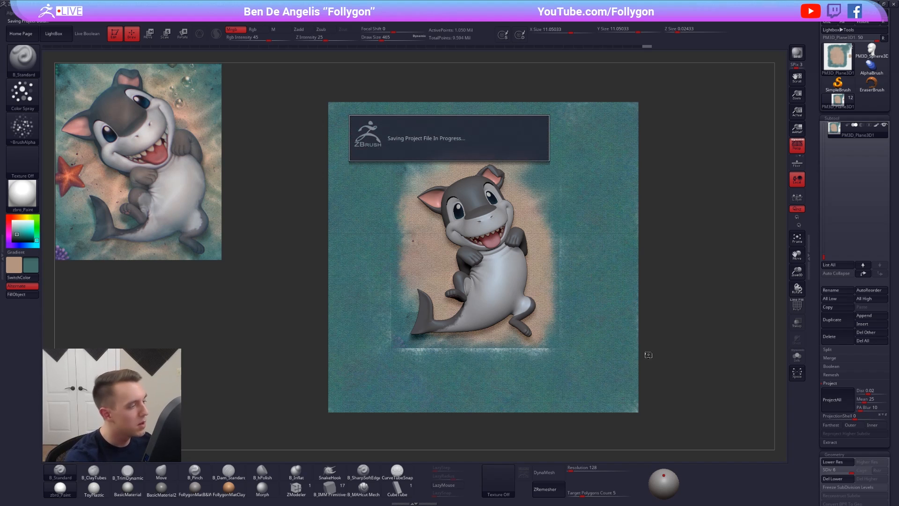
Step: Set the brush to Rgb Intensity 25 and Draw Size 227, and paint teal over the white seam below the character
{"action": "key", "text": "v"}
{"action": "key", "text": "space"}
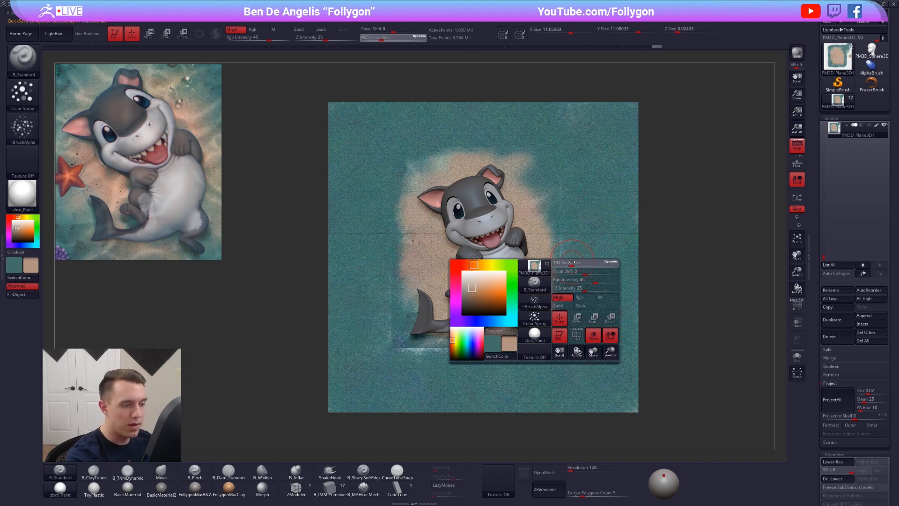
{"action": "left_click_drag", "start_coordinate": [566, 261], "coordinate": [547, 285]}
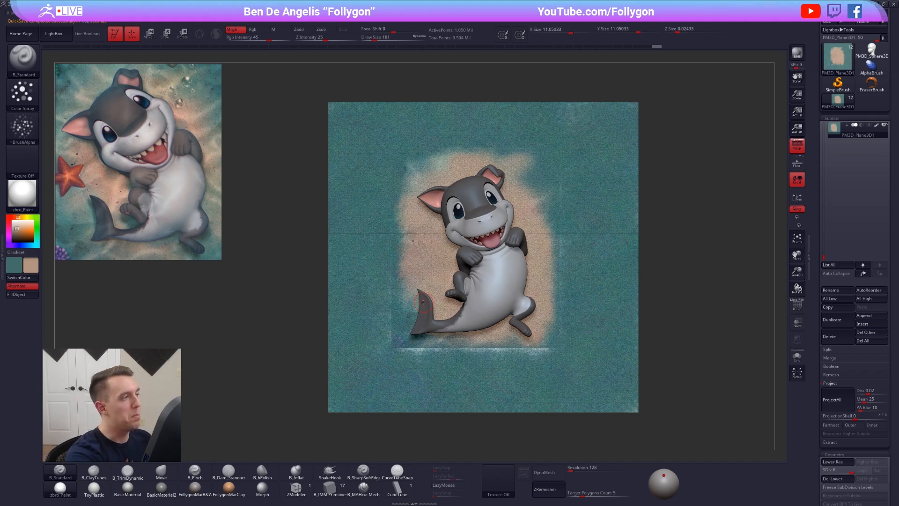
{"action": "left_click", "coordinate": [258, 40]}
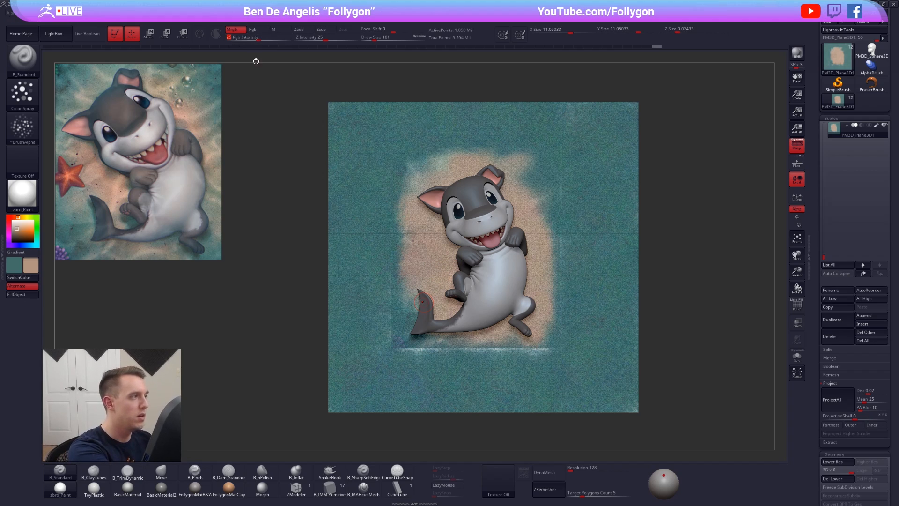
{"action": "key", "text": "space"}
{"action": "left_click", "coordinate": [401, 241]}
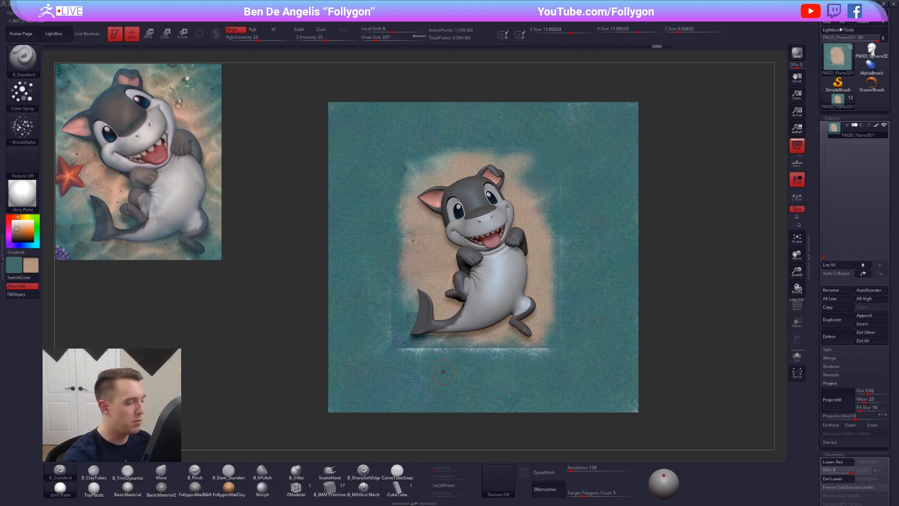
{"action": "key", "text": "v"}
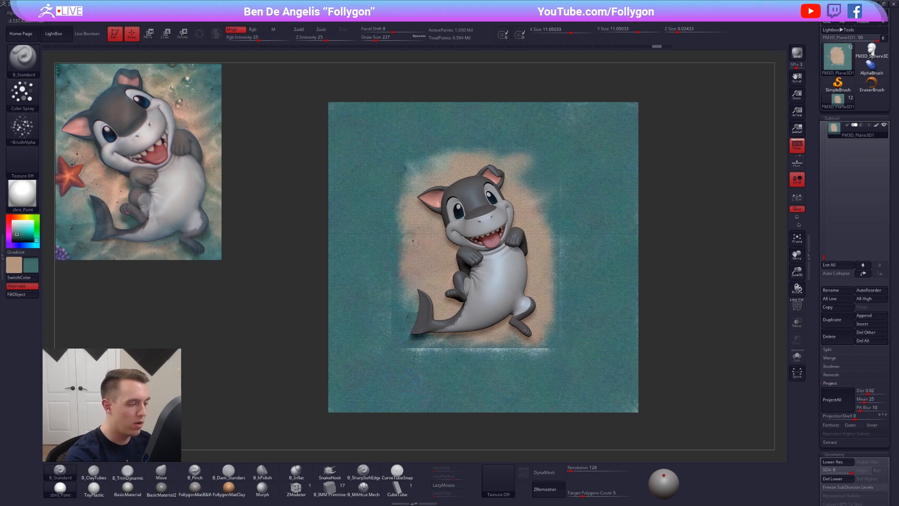
{"action": "mouse_move", "coordinate": [477, 352]}
{"action": "left_mouse_down"}
{"action": "mouse_move", "coordinate": [533, 354]}
{"action": "mouse_move", "coordinate": [441, 353]}
{"action": "left_mouse_up"}
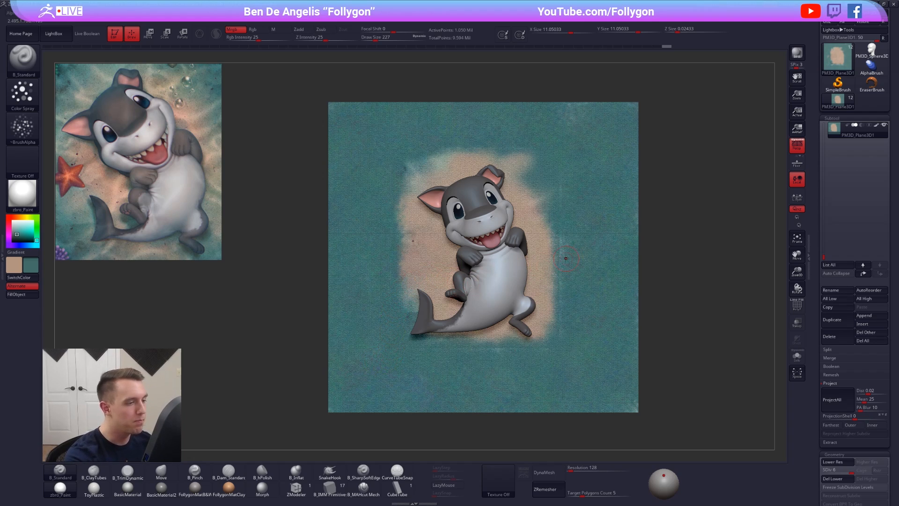
Step: Switch to the sand colour and paint a streak outward beside the character's upper-right ear, reducing the Draw Size to 170
{"action": "key", "text": "v"}
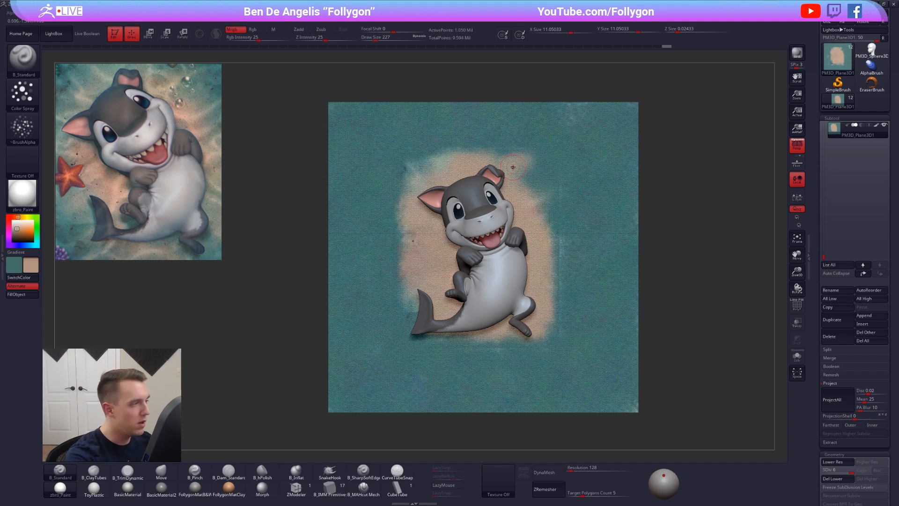
{"action": "key", "text": "space"}
{"action": "left_click_drag", "start_coordinate": [530, 161], "coordinate": [527, 161]}
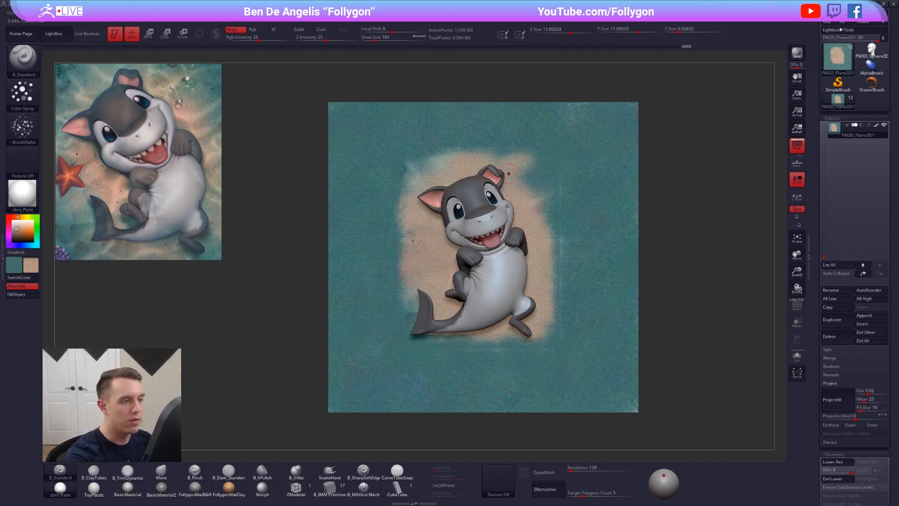
{"action": "key", "text": "space"}
{"action": "left_click", "coordinate": [544, 189]}
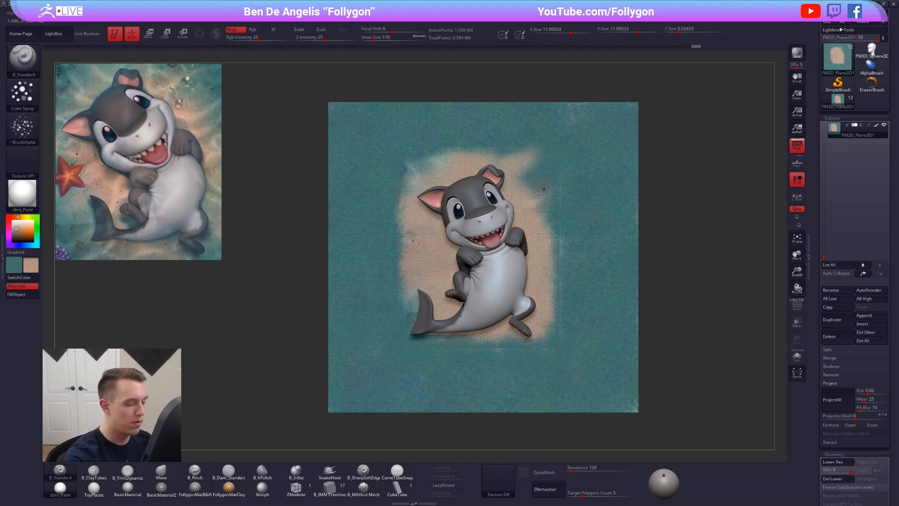
{"action": "key", "text": "l"}
{"action": "left_click_drag", "start_coordinate": [569, 381], "coordinate": [602, 260]}
{"action": "key", "text": "space"}
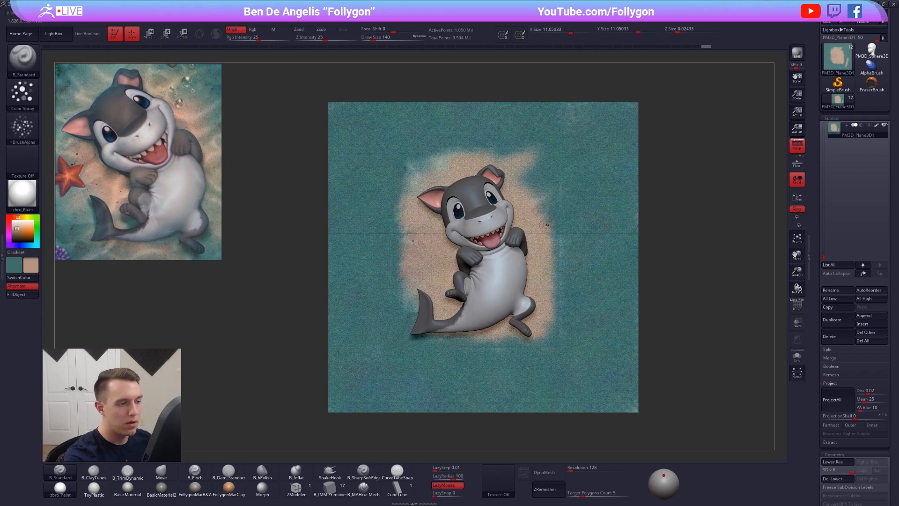
{"action": "left_click", "coordinate": [462, 485]}
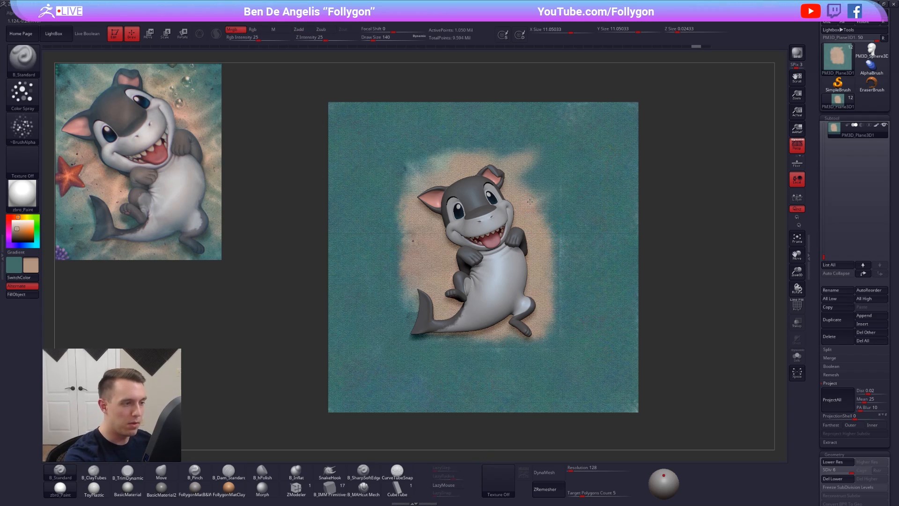
Step: Paint short sand streaks outward along the sand patch's right and lower edges, increasing the Draw Size to 170
{"action": "mouse_move", "coordinate": [548, 195]}
{"action": "left_mouse_down"}
{"action": "mouse_move", "coordinate": [574, 298]}
{"action": "mouse_move", "coordinate": [555, 304]}
{"action": "mouse_move", "coordinate": [550, 349]}
{"action": "left_mouse_up"}
{"action": "key", "text": "bracketright"}
{"action": "key", "text": "bracketright"}
{"action": "key", "text": "bracketright"}
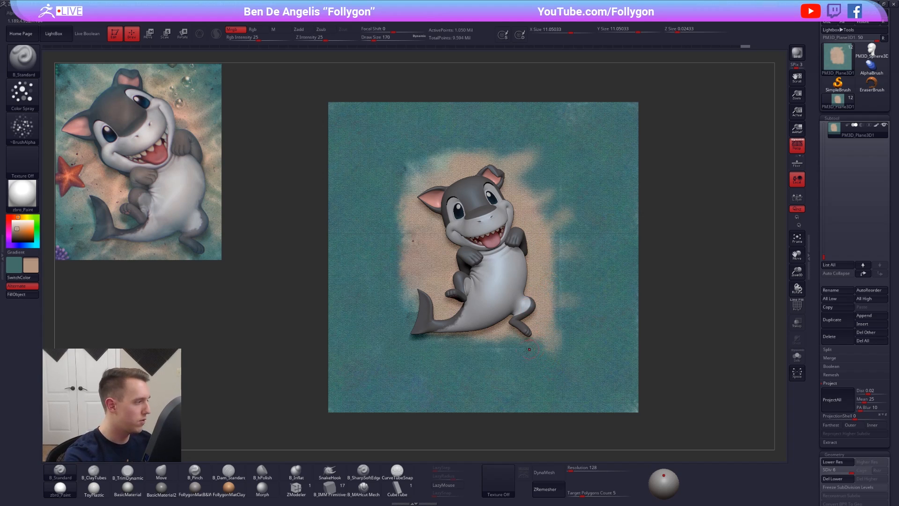
{"action": "left_click_drag", "start_coordinate": [495, 361], "coordinate": [499, 336]}
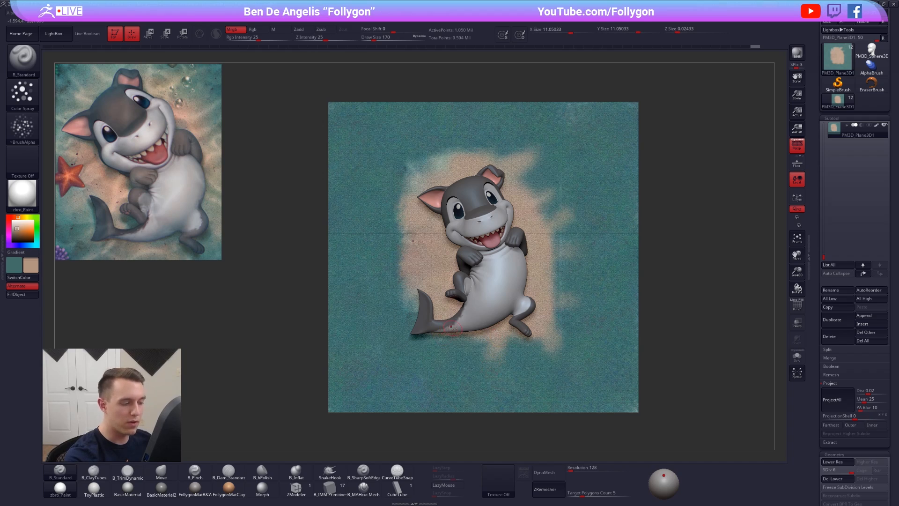
Step: Isolate the backdrop and continue the sand streaks around the patch's lower, left and upper edges
{"action": "key", "text": "alt+s"}
{"action": "mouse_move", "coordinate": [442, 340]}
{"action": "left_mouse_down"}
{"action": "mouse_move", "coordinate": [436, 349]}
{"action": "mouse_move", "coordinate": [390, 251]}
{"action": "mouse_move", "coordinate": [387, 225]}
{"action": "mouse_move", "coordinate": [368, 213]}
{"action": "left_mouse_up"}
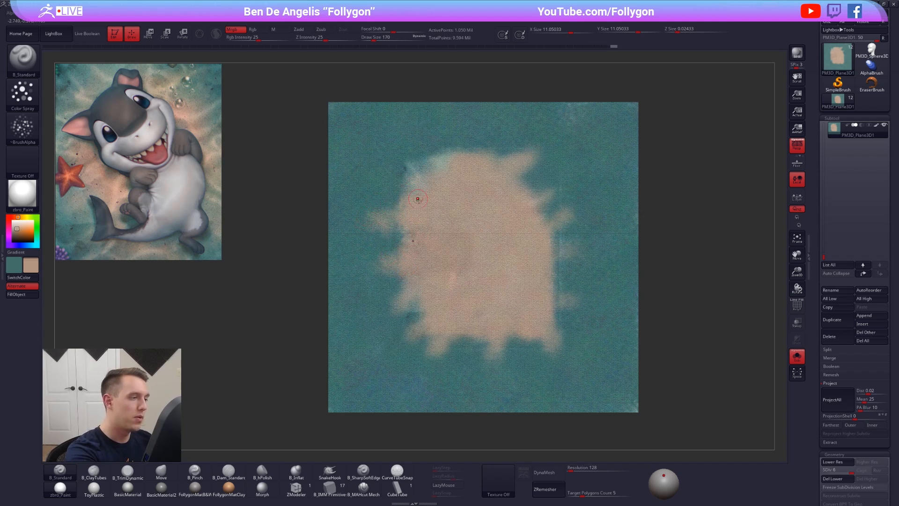
{"action": "mouse_move", "coordinate": [417, 199]}
{"action": "left_mouse_down"}
{"action": "mouse_move", "coordinate": [395, 171]}
{"action": "mouse_move", "coordinate": [420, 135]}
{"action": "mouse_move", "coordinate": [423, 148]}
{"action": "left_mouse_up"}
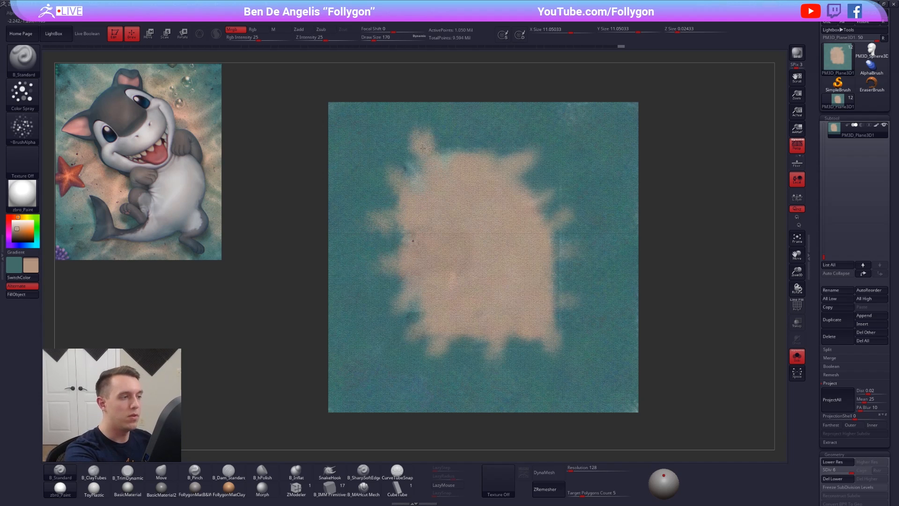
{"action": "mouse_move", "coordinate": [471, 171]}
{"action": "left_mouse_down"}
{"action": "mouse_move", "coordinate": [475, 143]}
{"action": "mouse_move", "coordinate": [486, 137]}
{"action": "left_mouse_up"}
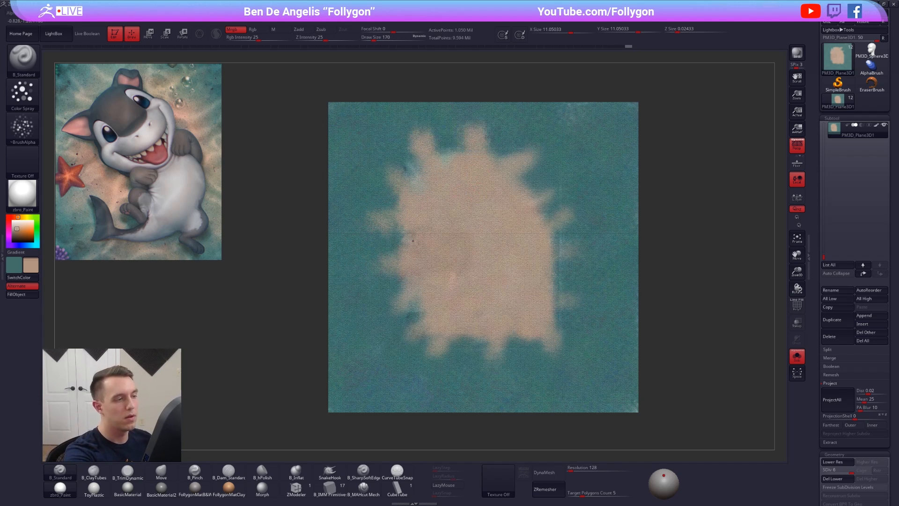
Step: Switch to teal with a Draw Size of 215 and soften the sand streaks along the patch's upper-right edge
{"action": "key", "text": "space"}
{"action": "key", "text": "v"}
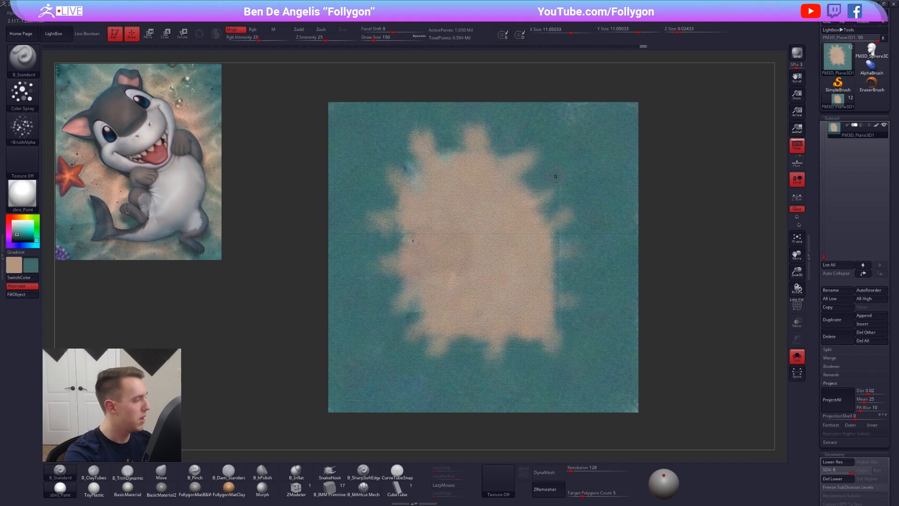
{"action": "key", "text": "space"}
{"action": "left_click_drag", "start_coordinate": [526, 160], "coordinate": [542, 142]}
{"action": "key", "text": "space"}
{"action": "key", "text": "alt+s"}
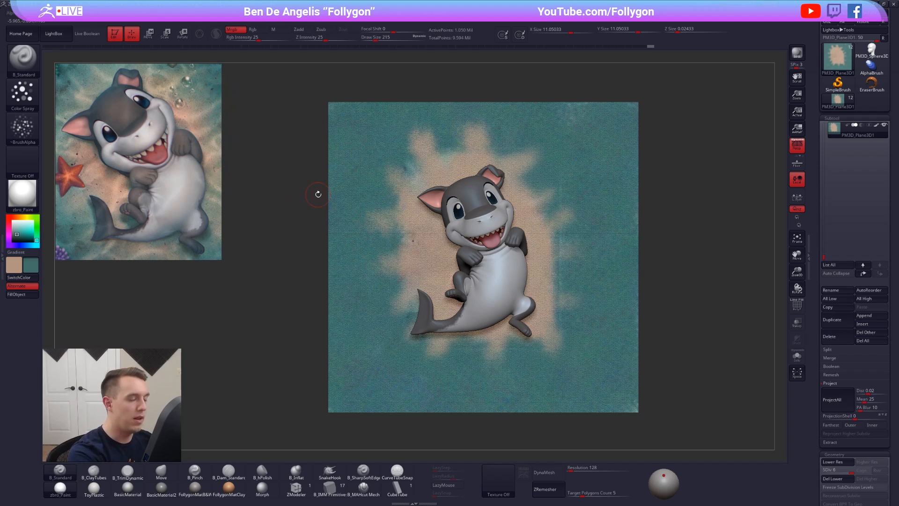
{"action": "key", "text": "alt+s"}
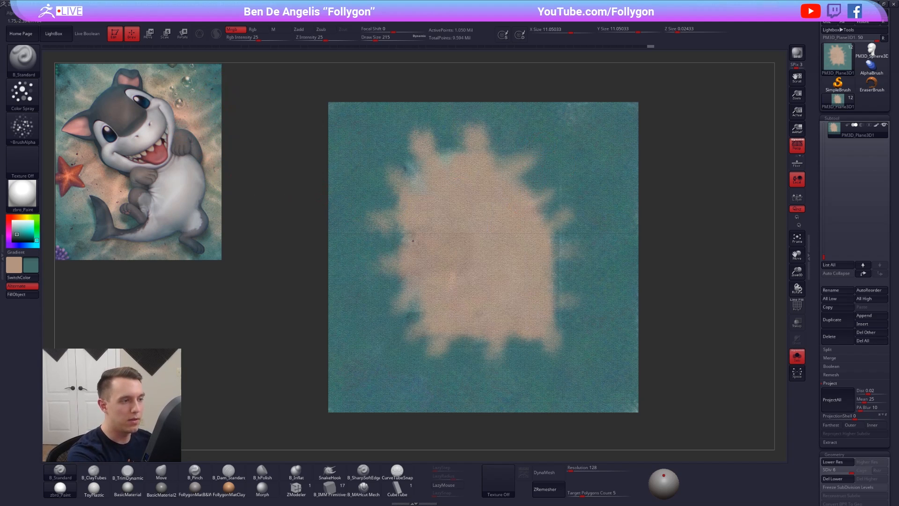
{"action": "left_click_drag", "start_coordinate": [542, 148], "coordinate": [542, 164]}
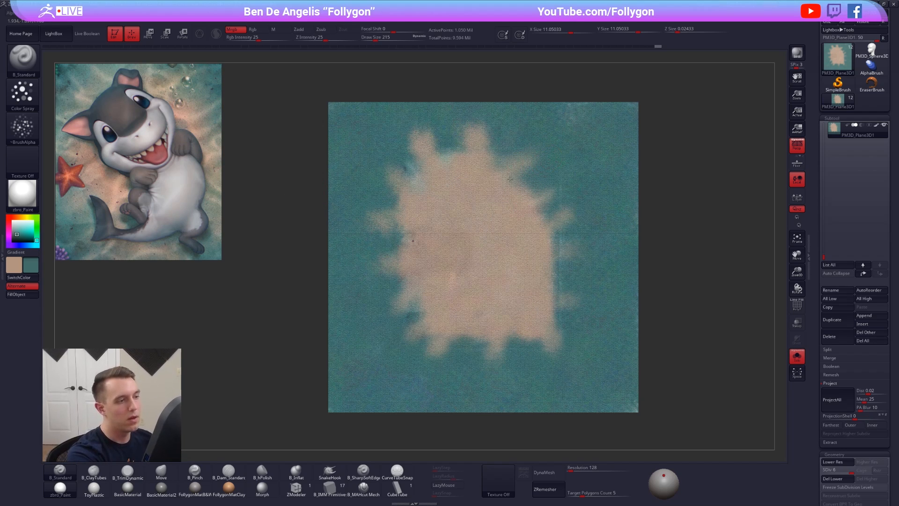
{"action": "mouse_move", "coordinate": [501, 192]}
{"action": "left_mouse_down"}
{"action": "mouse_move", "coordinate": [481, 206]}
{"action": "mouse_move", "coordinate": [565, 189]}
{"action": "left_mouse_up"}
{"action": "mouse_move", "coordinate": [535, 218]}
{"action": "left_mouse_down"}
{"action": "mouse_move", "coordinate": [586, 217]}
{"action": "mouse_move", "coordinate": [543, 245]}
{"action": "left_mouse_up"}
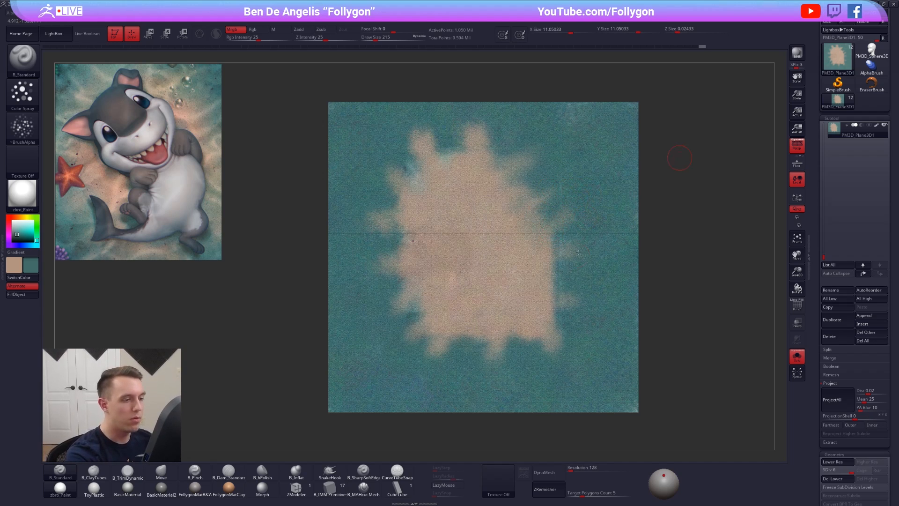
Step: Switch back to sand with a Draw Size of 252 and paint longer streaks outward across the patch's upper half
{"action": "key", "text": "v"}
{"action": "key", "text": "space"}
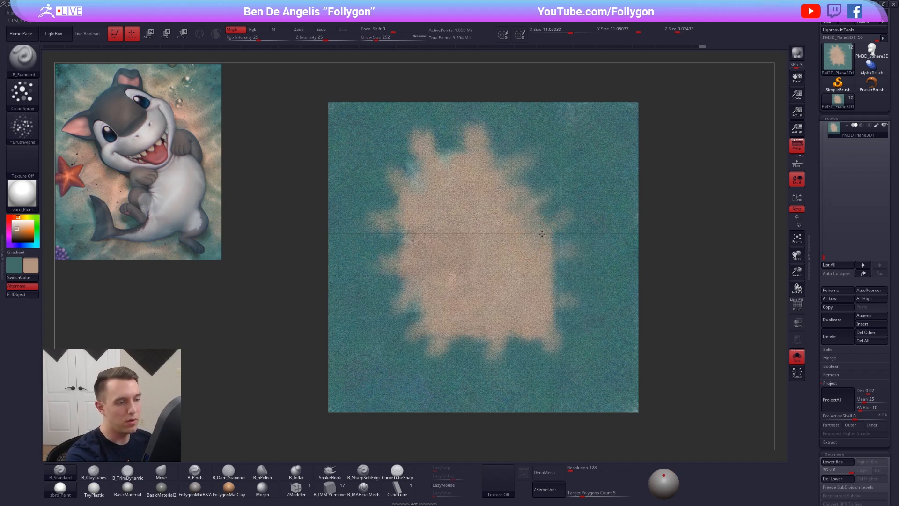
{"action": "mouse_move", "coordinate": [536, 238]}
{"action": "left_mouse_down"}
{"action": "mouse_move", "coordinate": [573, 221]}
{"action": "mouse_move", "coordinate": [538, 227]}
{"action": "left_mouse_up"}
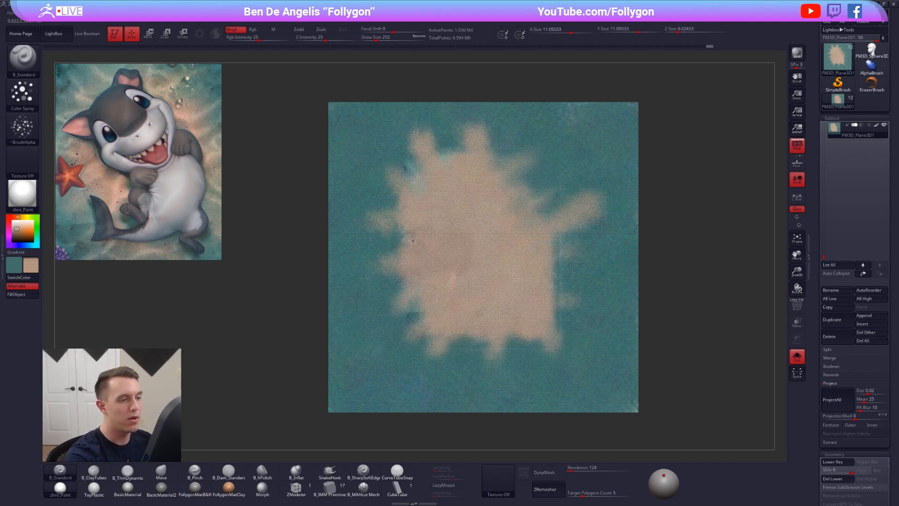
{"action": "mouse_move", "coordinate": [551, 190]}
{"action": "left_mouse_down"}
{"action": "mouse_move", "coordinate": [578, 183]}
{"action": "mouse_move", "coordinate": [557, 191]}
{"action": "mouse_move", "coordinate": [550, 140]}
{"action": "mouse_move", "coordinate": [482, 190]}
{"action": "mouse_move", "coordinate": [477, 118]}
{"action": "mouse_move", "coordinate": [471, 180]}
{"action": "mouse_move", "coordinate": [406, 127]}
{"action": "mouse_move", "coordinate": [423, 197]}
{"action": "mouse_move", "coordinate": [374, 159]}
{"action": "mouse_move", "coordinate": [398, 188]}
{"action": "left_mouse_up"}
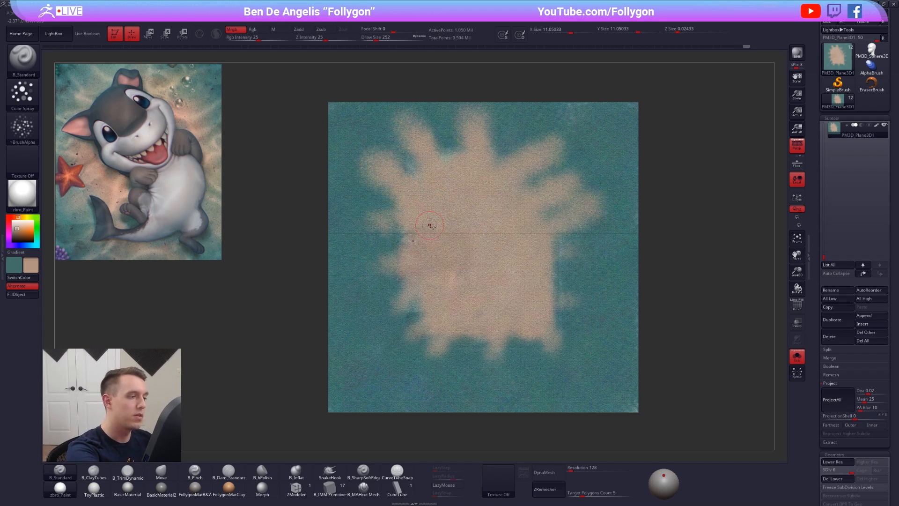
{"action": "mouse_move", "coordinate": [412, 233]}
{"action": "left_mouse_down"}
{"action": "mouse_move", "coordinate": [361, 220]}
{"action": "mouse_move", "coordinate": [379, 227]}
{"action": "left_mouse_up"}
Step: Extend long sand streaks outward from the patch's lower-left, bottom, lower-right and right edges
{"action": "mouse_move", "coordinate": [439, 244]}
{"action": "left_mouse_down"}
{"action": "mouse_move", "coordinate": [380, 277]}
{"action": "mouse_move", "coordinate": [391, 271]}
{"action": "mouse_move", "coordinate": [381, 327]}
{"action": "mouse_move", "coordinate": [428, 369]}
{"action": "left_mouse_up"}
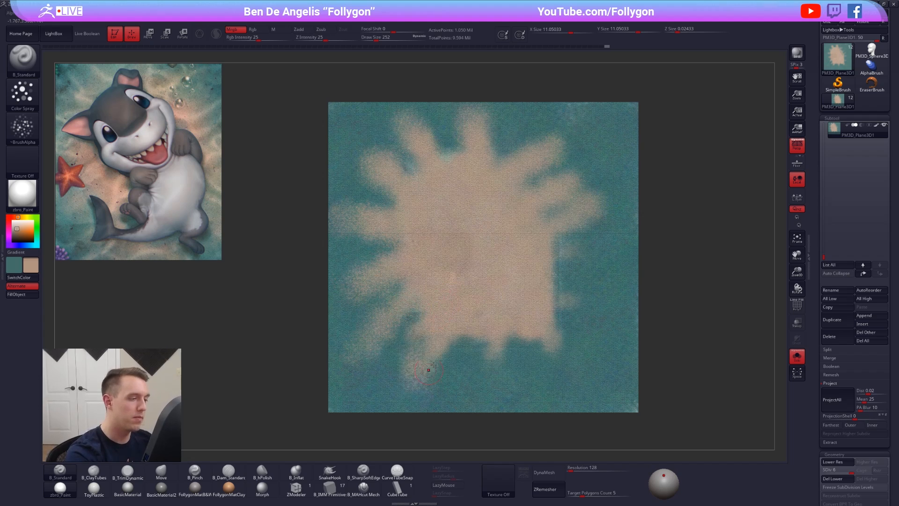
{"action": "left_click_drag", "start_coordinate": [489, 309], "coordinate": [513, 386]}
{"action": "left_click_drag", "start_coordinate": [554, 323], "coordinate": [585, 367]}
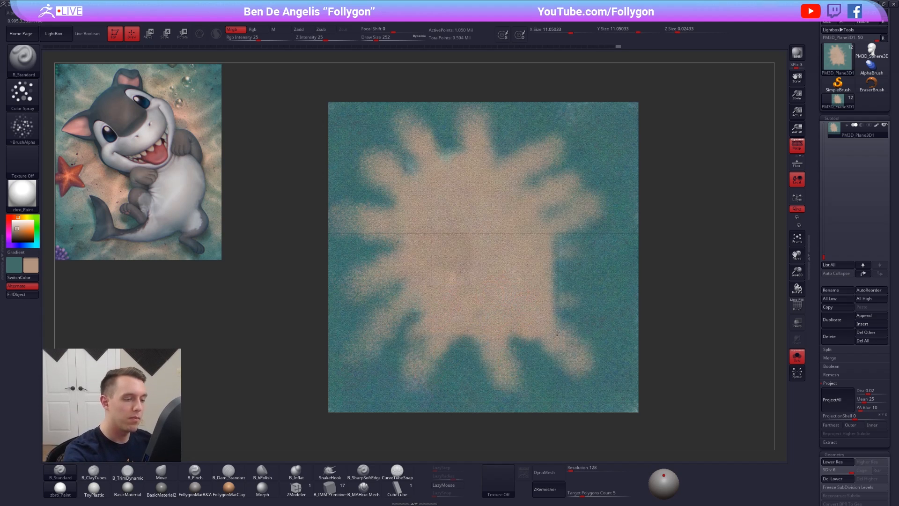
{"action": "mouse_move", "coordinate": [546, 305]}
{"action": "left_mouse_down"}
{"action": "mouse_move", "coordinate": [580, 300]}
{"action": "mouse_move", "coordinate": [567, 301]}
{"action": "left_mouse_up"}
{"action": "mouse_move", "coordinate": [571, 253]}
{"action": "left_mouse_down"}
{"action": "mouse_move", "coordinate": [587, 252]}
{"action": "mouse_move", "coordinate": [579, 259]}
{"action": "left_mouse_up"}
Step: Switch to teal, reduce the Draw Size to 181 and cut narrow gaps between the sand streaks along the patch's upper-right edge
{"action": "key", "text": "space"}
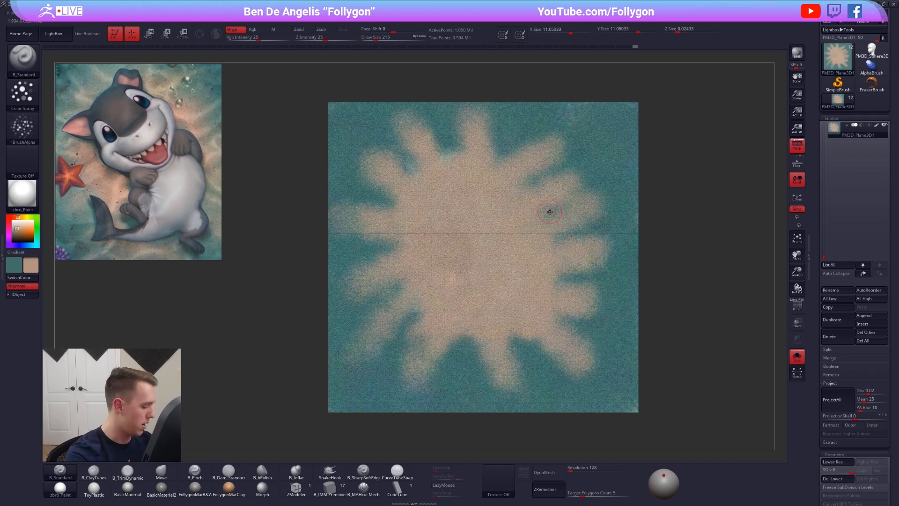
{"action": "key", "text": "v"}
{"action": "key", "text": "space"}
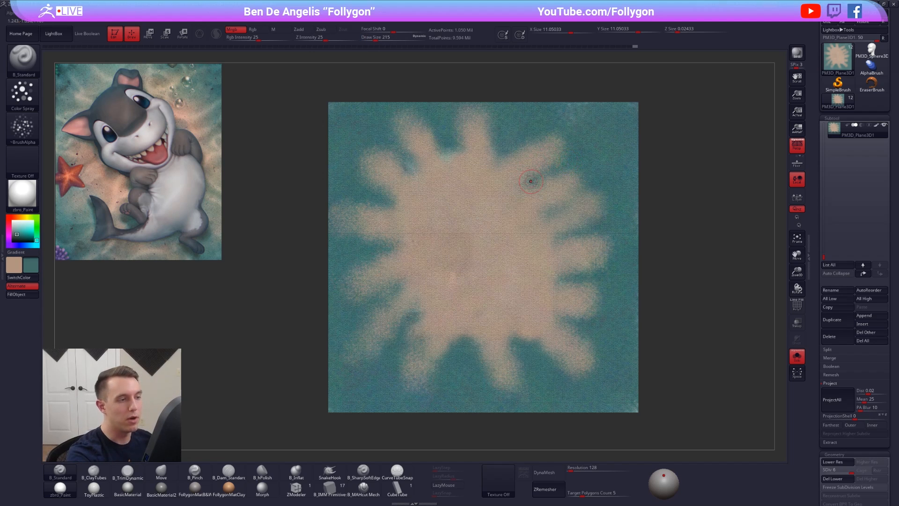
{"action": "key", "text": "space"}
{"action": "left_click_drag", "start_coordinate": [531, 181], "coordinate": [527, 181]}
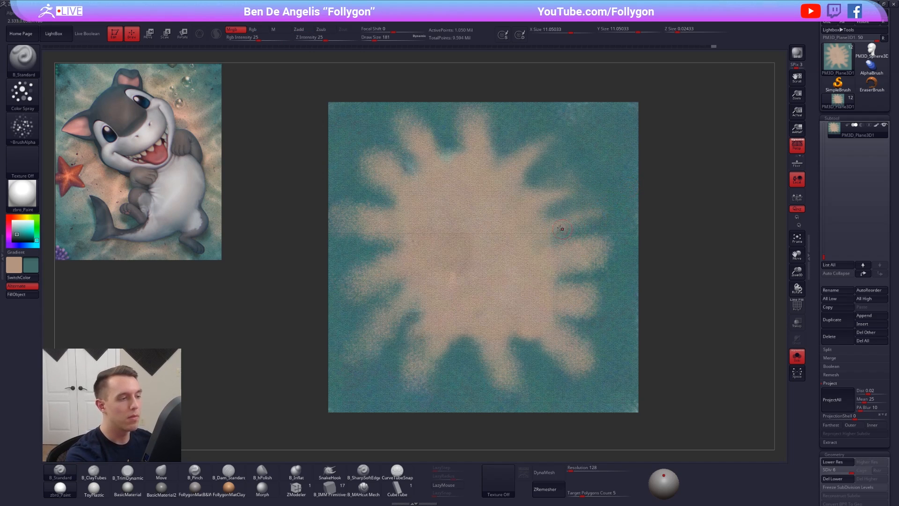
Step: Set the Draw Size to 292 and taper the sand streaks along the patch's right, lower and left edges with teal, checking them behind the shark
{"action": "key", "text": "bracketright"}
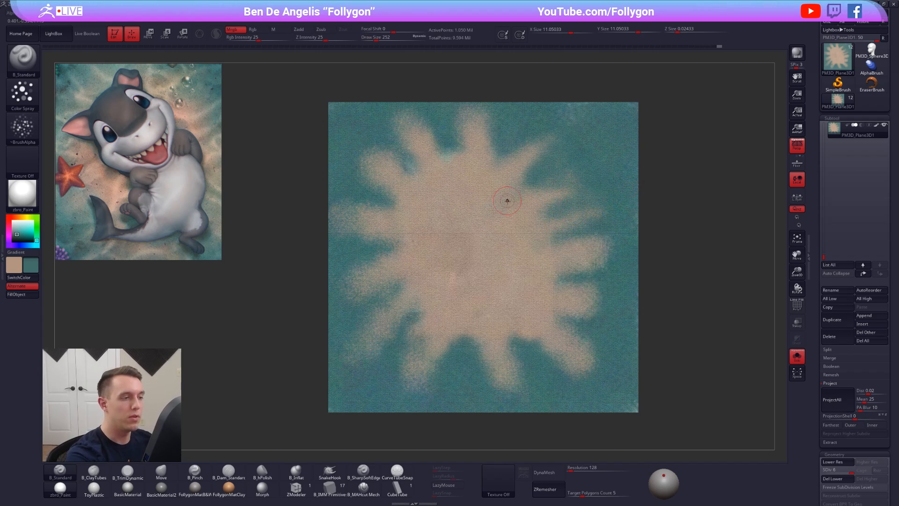
{"action": "key", "text": "bracketright"}
{"action": "left_click_drag", "start_coordinate": [490, 180], "coordinate": [500, 229]}
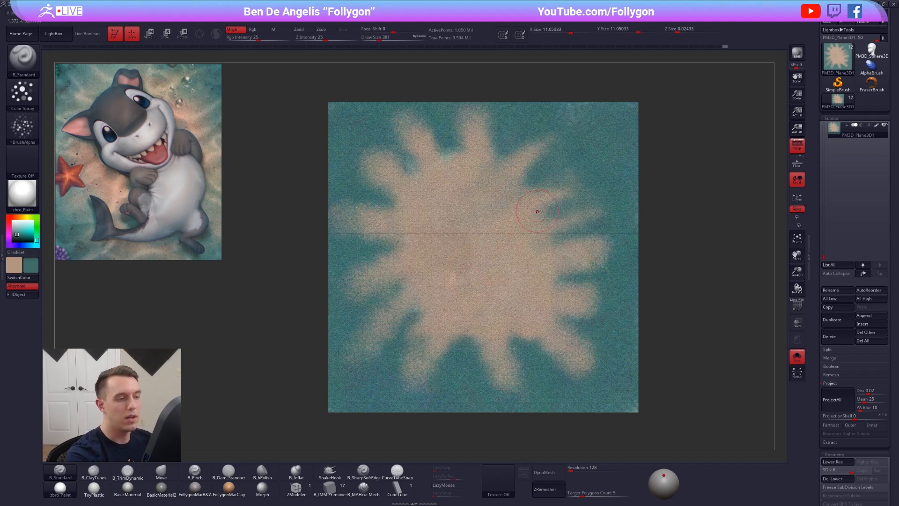
{"action": "key", "text": "s"}
{"action": "left_click_drag", "start_coordinate": [561, 225], "coordinate": [556, 225]}
{"action": "key", "text": "alt+s"}
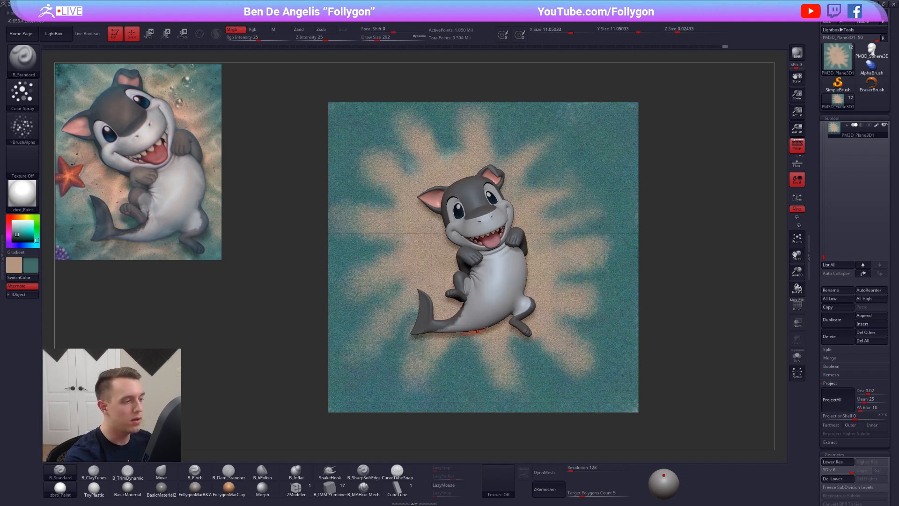
{"action": "key", "text": "alt+s"}
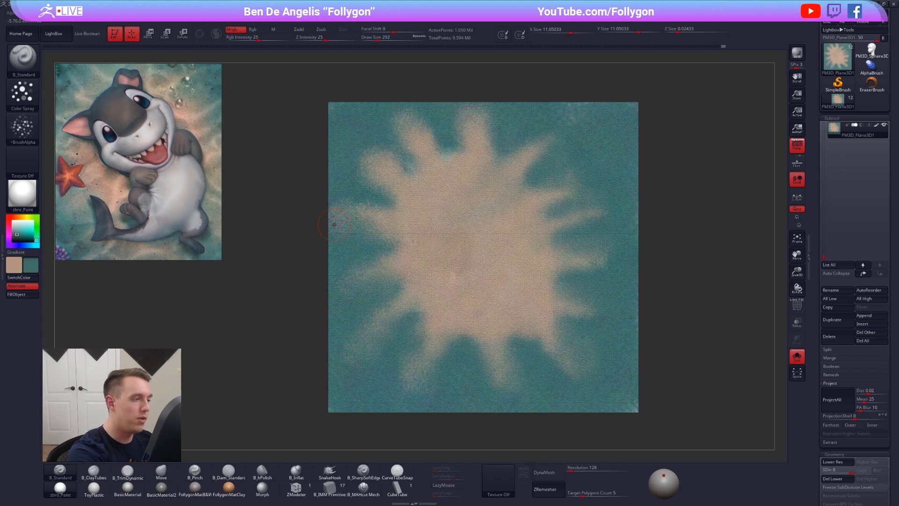
{"action": "key", "text": "shift+z"}
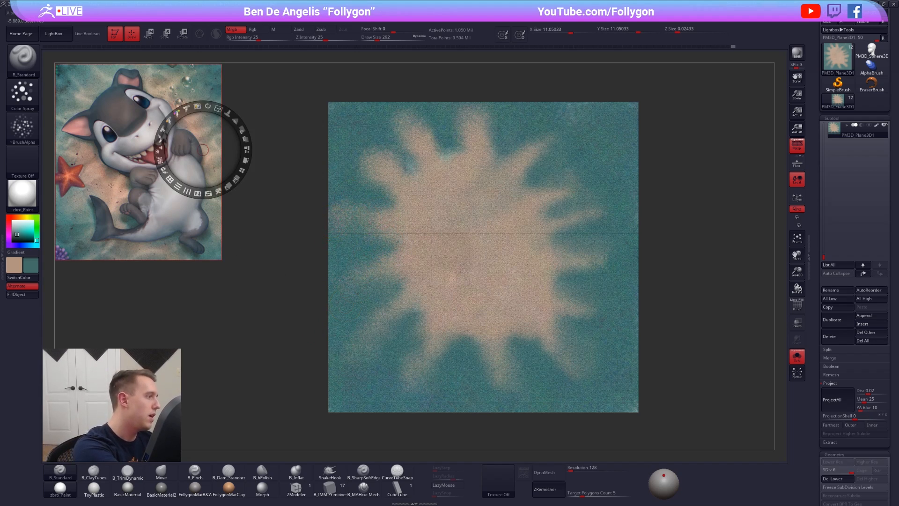
{"action": "key", "text": "z"}
{"action": "key", "text": "alt+s"}
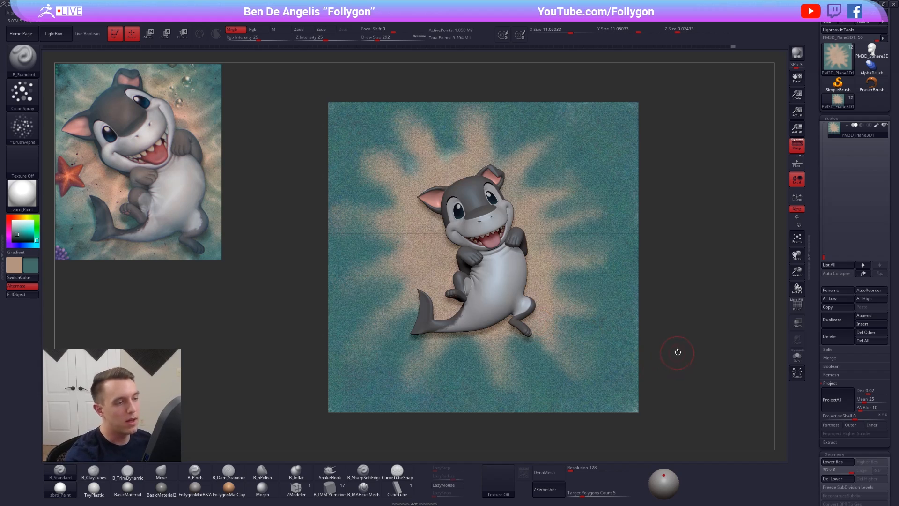
{"action": "left_click_drag", "start_coordinate": [683, 346], "coordinate": [692, 347]}
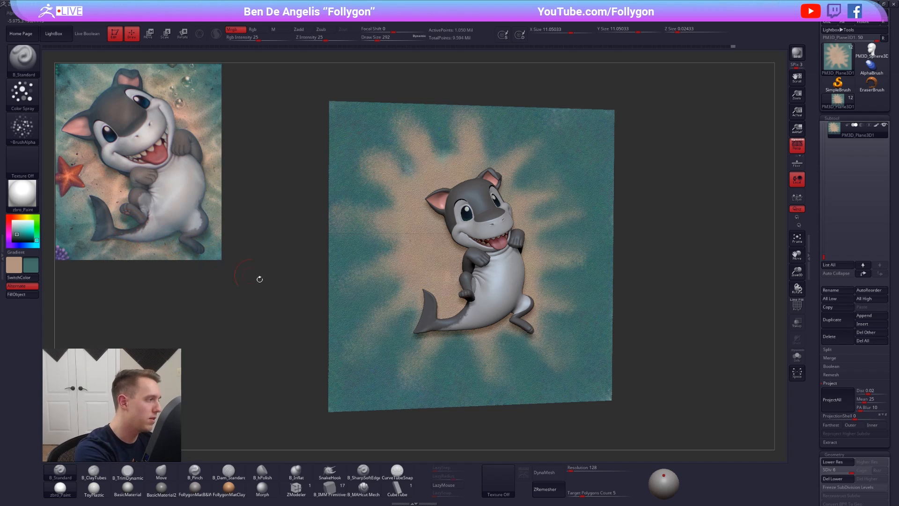
{"action": "left_click_drag", "start_coordinate": [259, 279], "coordinate": [306, 317]}
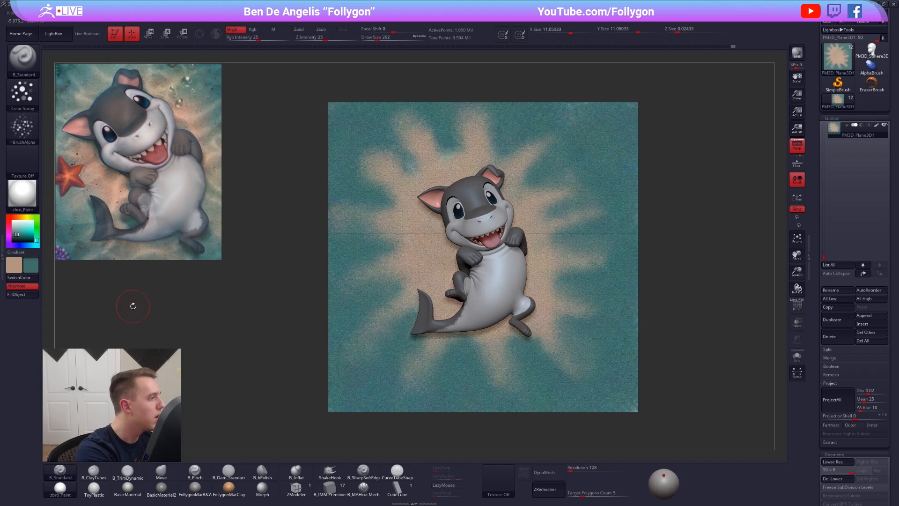
Step: Isolate the backdrop, pick a dark brown and paint a soft shaded spot near the sand patch's centre with a Draw Size of 292
{"action": "key", "text": "alt+s"}
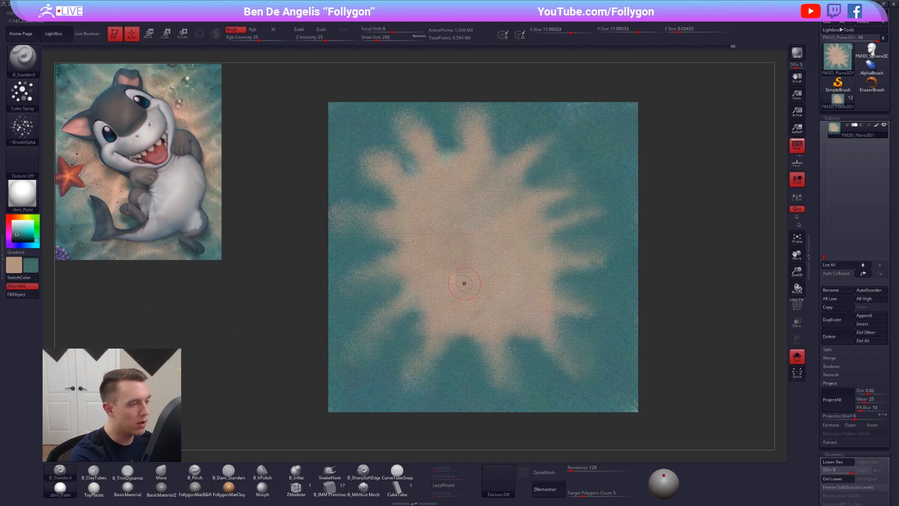
{"action": "key", "text": "s"}
{"action": "left_click_drag", "start_coordinate": [468, 267], "coordinate": [442, 285]}
{"action": "key", "text": "z"}
{"action": "key", "text": "c"}
{"action": "key", "text": "z"}
{"action": "key", "text": "s"}
{"action": "right_click_drag", "start_coordinate": [442, 286], "coordinate": [449, 311], "text": "ctrl"}
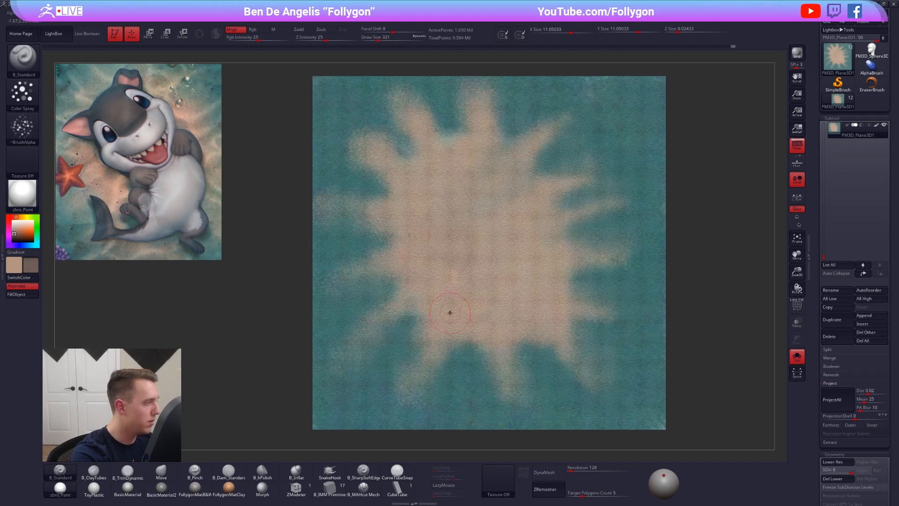
{"action": "key", "text": "alt+s"}
{"action": "key", "text": "alt+s"}
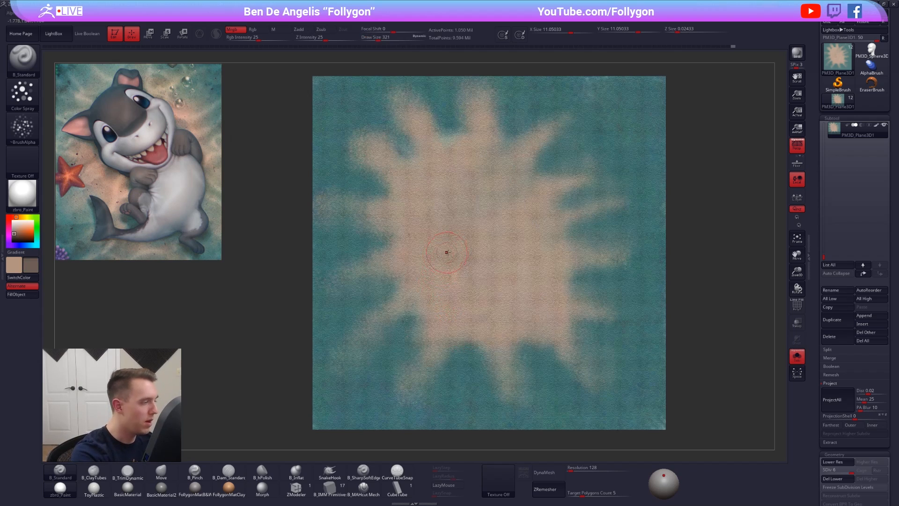
{"action": "key", "text": "s"}
{"action": "left_click_drag", "start_coordinate": [451, 247], "coordinate": [448, 246]}
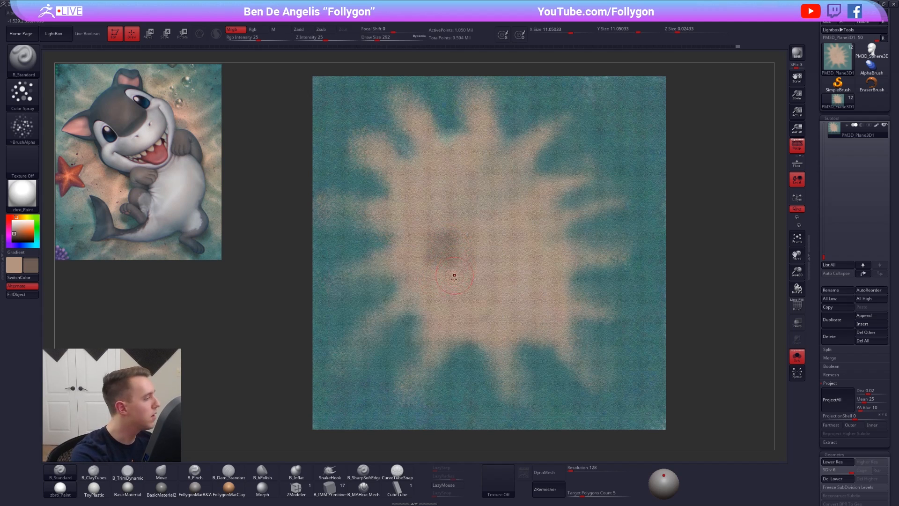
Step: Bring the shark back into view and dab brown shading onto the sand around its head and sides, using a Draw Size of about 279
{"action": "key", "text": "alt+s"}
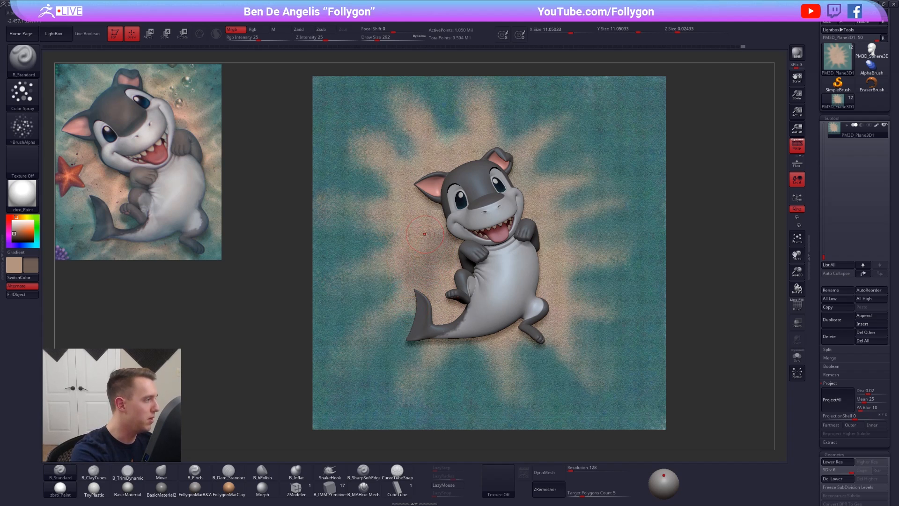
{"action": "left_click_drag", "start_coordinate": [431, 213], "coordinate": [419, 222]}
{"action": "key", "text": "["}
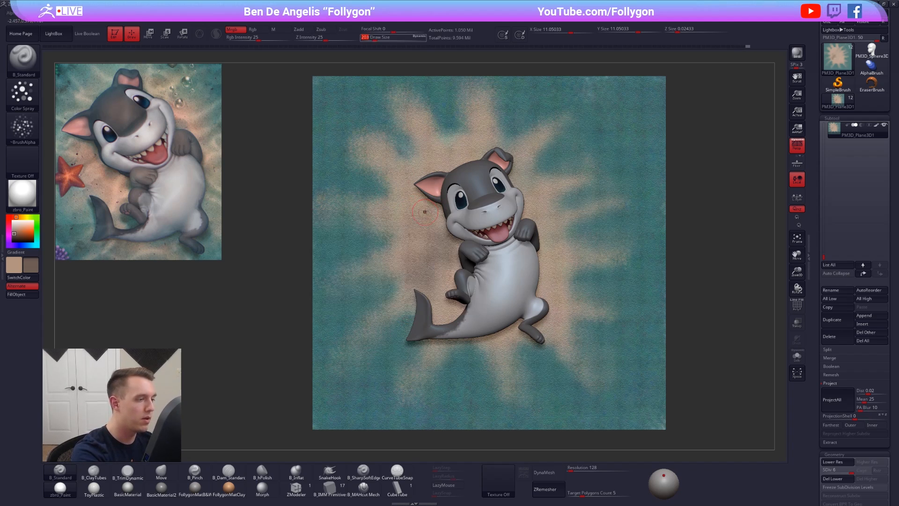
{"action": "key", "text": "space"}
{"action": "mouse_move", "coordinate": [430, 183]}
{"action": "left_mouse_down"}
{"action": "mouse_move", "coordinate": [452, 173]}
{"action": "mouse_move", "coordinate": [449, 151]}
{"action": "left_mouse_up"}
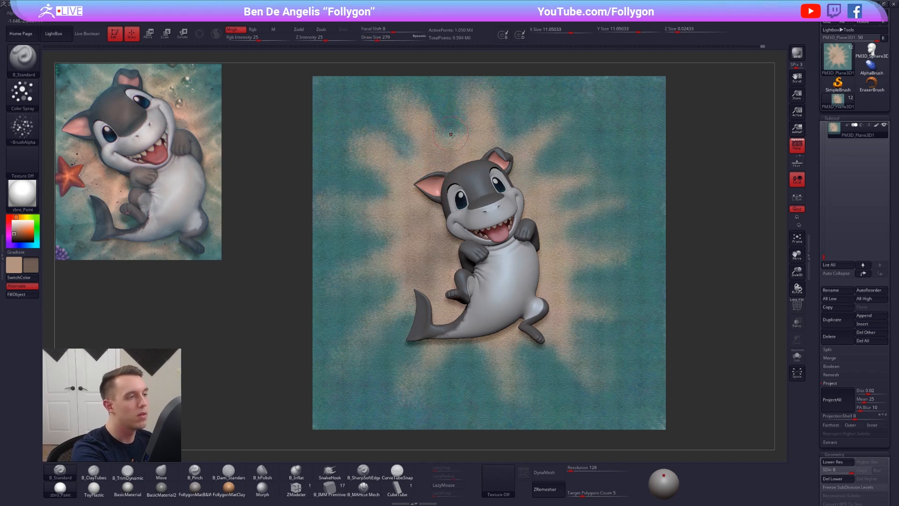
{"action": "left_click_drag", "start_coordinate": [522, 181], "coordinate": [534, 175]}
{"action": "left_click_drag", "start_coordinate": [545, 231], "coordinate": [555, 228]}
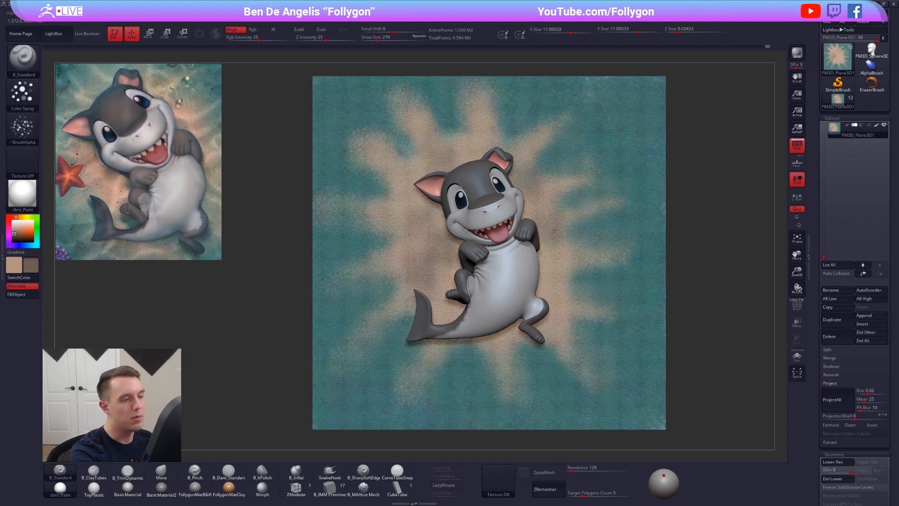
{"action": "mouse_move", "coordinate": [549, 287]}
{"action": "left_mouse_down"}
{"action": "mouse_move", "coordinate": [554, 303]}
{"action": "mouse_move", "coordinate": [543, 312]}
{"action": "left_mouse_up"}
Step: Isolate the backdrop and add broader brown patches at the sand's centre and lower part with a Draw Size of 430
{"action": "key", "text": "space"}
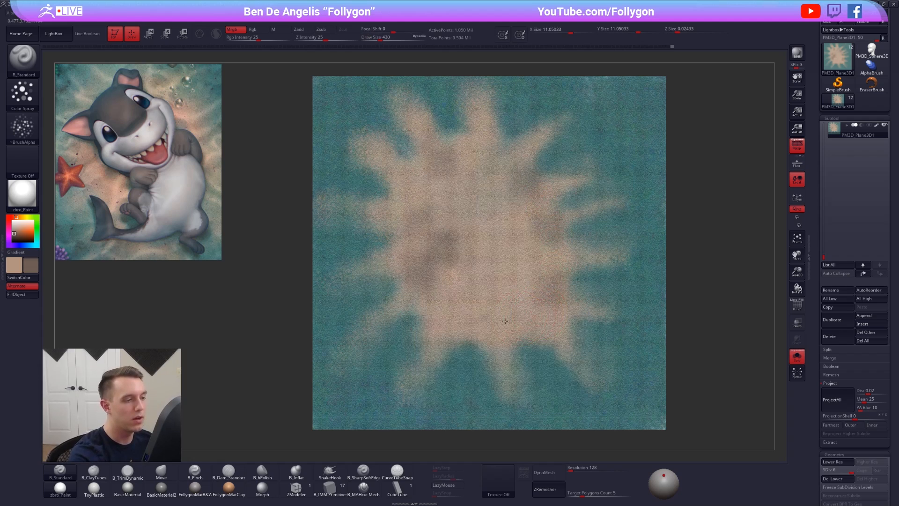
{"action": "left_click_drag", "start_coordinate": [487, 245], "coordinate": [504, 237]}
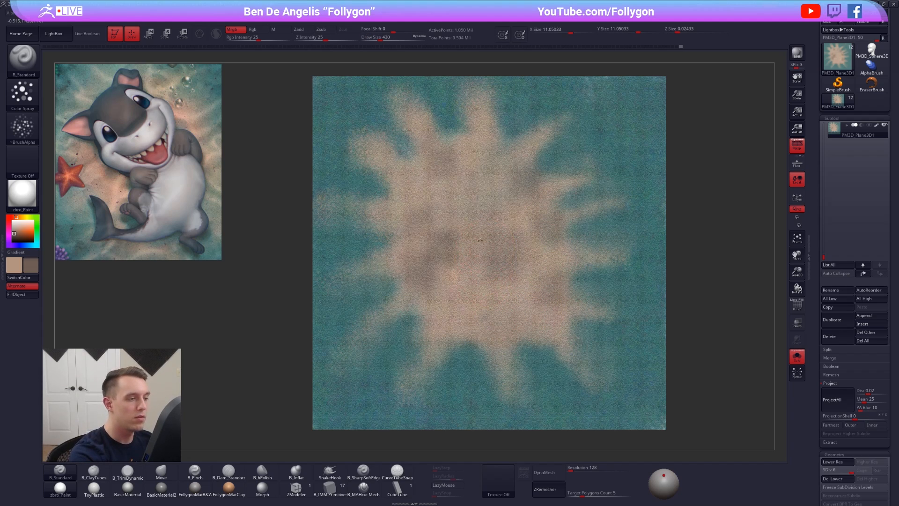
{"action": "left_click_drag", "start_coordinate": [461, 305], "coordinate": [460, 313]}
Step: Pick teal again with a Draw Size of 252 and taper the sand streaks along the patch's upper-left edge
{"action": "key", "text": "space"}
{"action": "left_click_drag", "start_coordinate": [470, 173], "coordinate": [465, 173]}
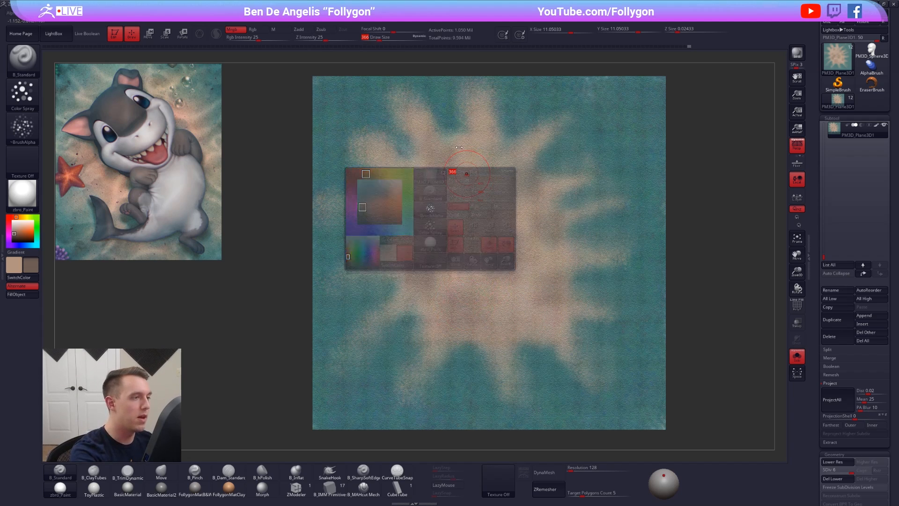
{"action": "key", "text": "c"}
{"action": "key", "text": "c"}
{"action": "key", "text": "space"}
{"action": "mouse_move", "coordinate": [439, 94]}
{"action": "left_mouse_down"}
{"action": "mouse_move", "coordinate": [452, 136]}
{"action": "mouse_move", "coordinate": [384, 141]}
{"action": "mouse_move", "coordinate": [368, 132]}
{"action": "mouse_move", "coordinate": [378, 184]}
{"action": "mouse_move", "coordinate": [338, 196]}
{"action": "left_mouse_up"}
Step: Show the shark on the backdrop, tilt the view slightly and run a BPR render
{"action": "left_click", "coordinate": [797, 357]}
{"action": "mouse_move", "coordinate": [694, 266]}
{"action": "left_mouse_down", "text": "alt"}
{"action": "mouse_move", "coordinate": [694, 282]}
{"action": "mouse_move", "coordinate": [692, 273]}
{"action": "left_mouse_up", "text": "alt"}
{"action": "left_click", "coordinate": [795, 55]}
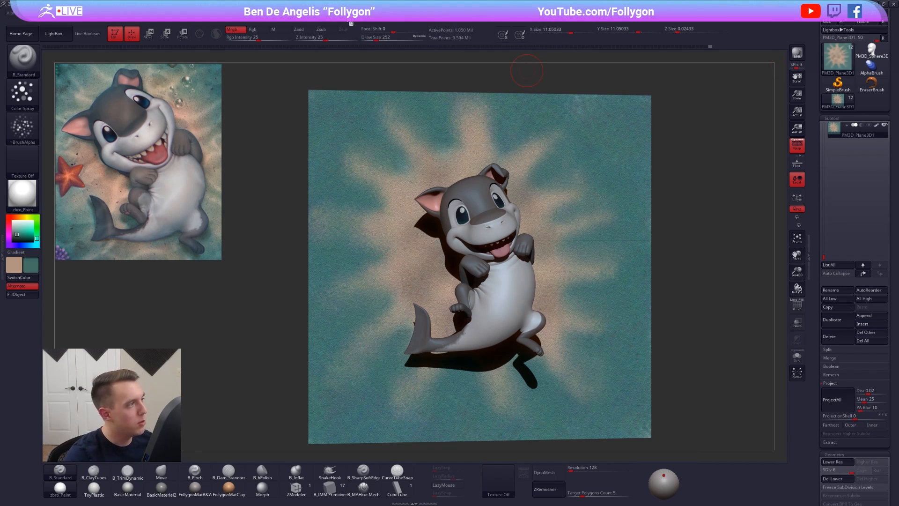
Step: In the BPR Shadow settings, set GStrength to 0.15 and Angle to 15
{"action": "left_click", "coordinate": [299, 19]}
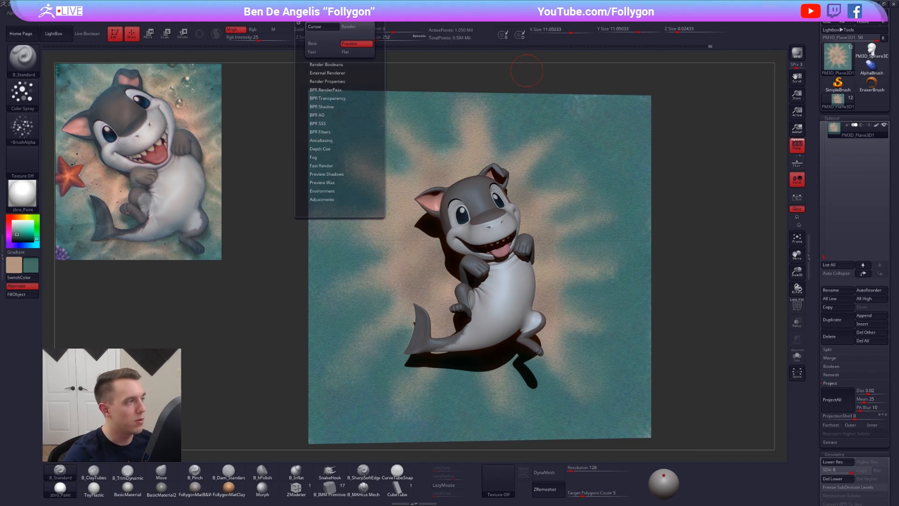
{"action": "left_click", "coordinate": [336, 106]}
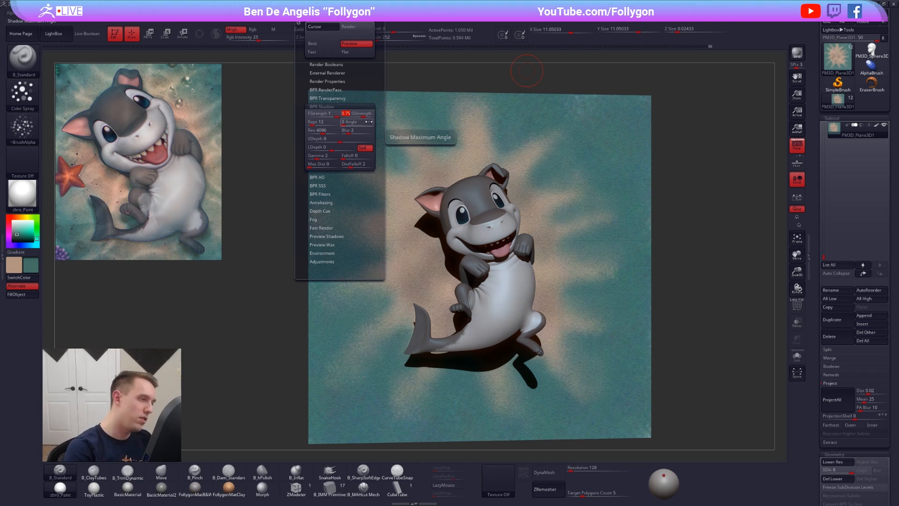
{"action": "type", "text": ".15"}
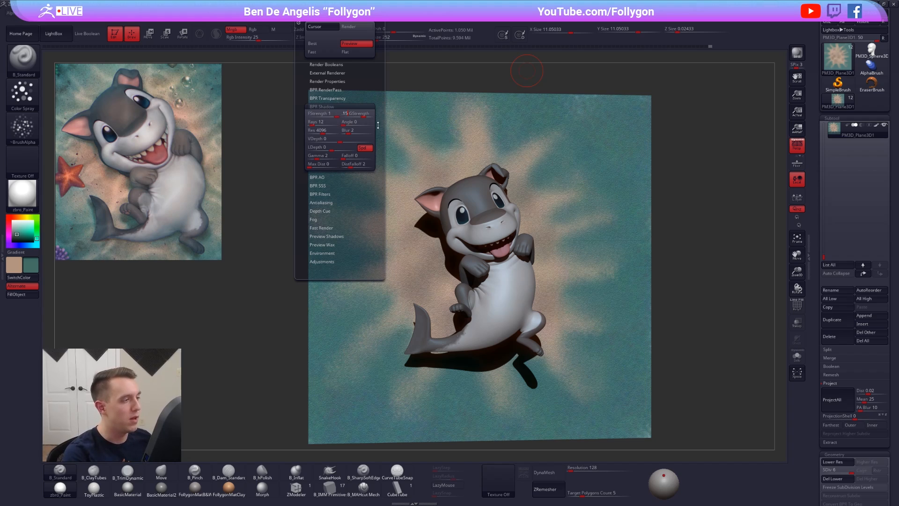
{"action": "key", "text": "Tab"}
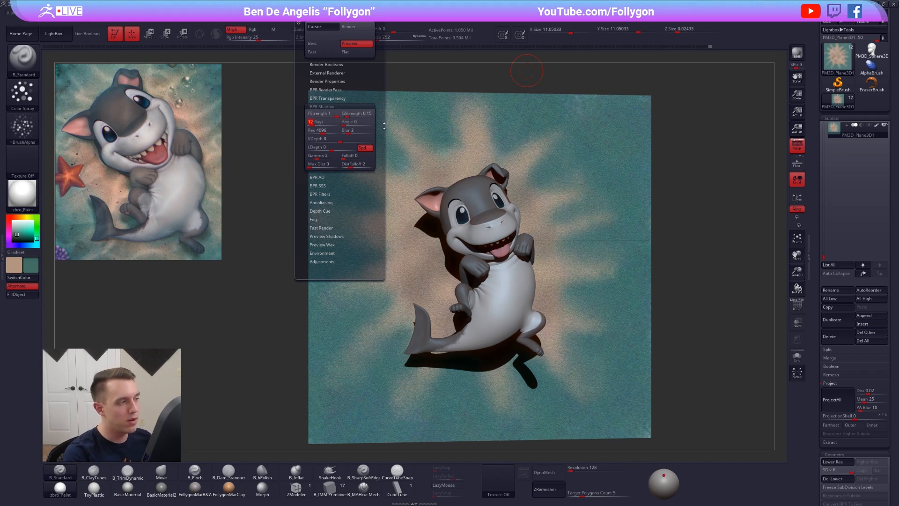
{"action": "key", "text": "Tab"}
{"action": "type", "text": "15"}
{"action": "key", "text": "Tab"}
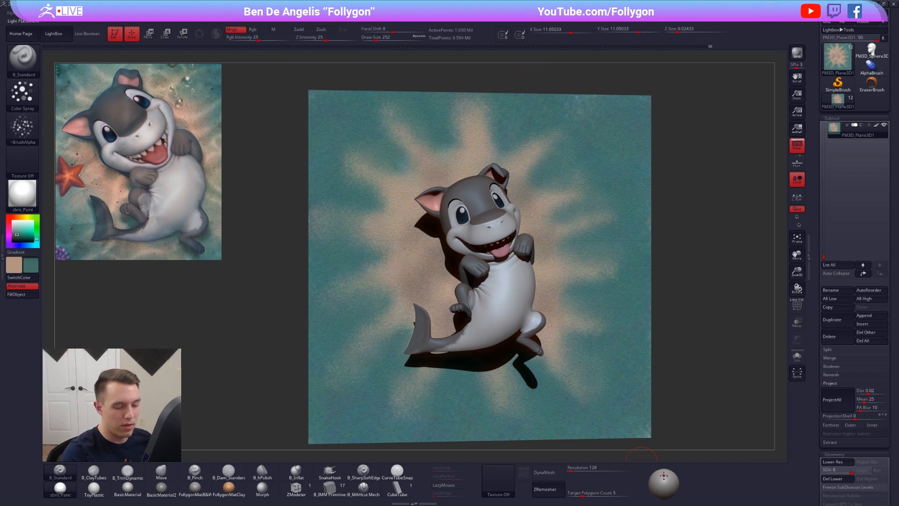
Step: Aim the light straight at the front of the shark and render with BPR from the tilted and straight front views
{"action": "left_click_drag", "start_coordinate": [663, 475], "coordinate": [664, 484]}
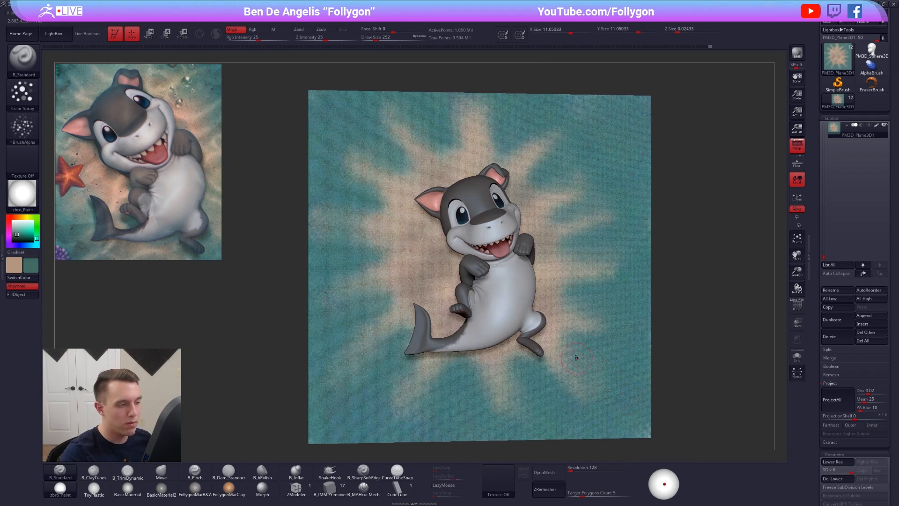
{"action": "left_click", "coordinate": [797, 53]}
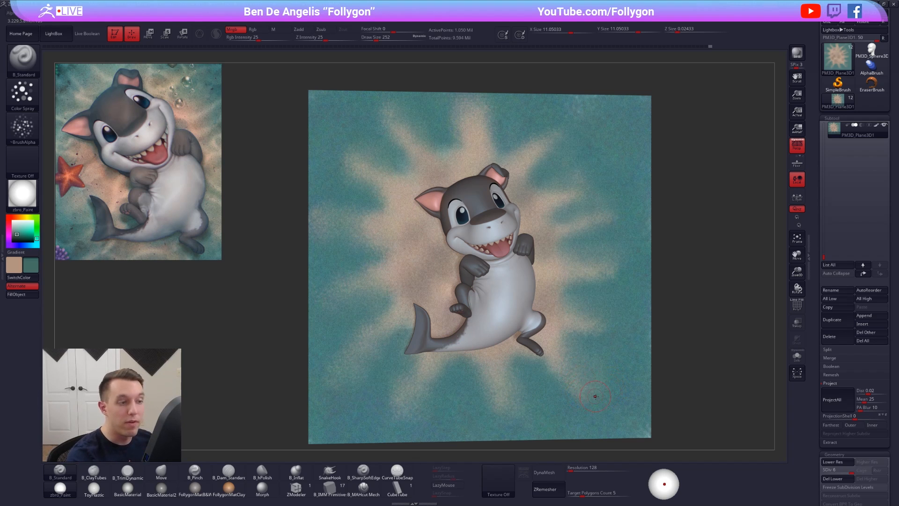
{"action": "right_click_drag", "start_coordinate": [600, 401], "coordinate": [570, 240], "text": "shift"}
{"action": "key", "text": "shift+r"}
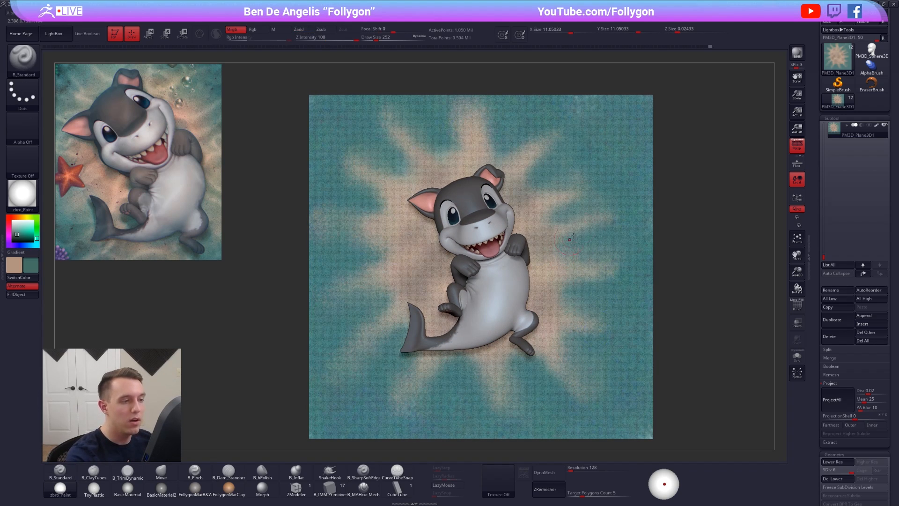
Step: Isolate the backdrop plane, compare it with and without perspective, and turn off its polypaint display
{"action": "mouse_move", "coordinate": [597, 334]}
{"action": "right_mouse_down"}
{"action": "mouse_move", "coordinate": [541, 325]}
{"action": "mouse_move", "coordinate": [553, 328]}
{"action": "right_mouse_up"}
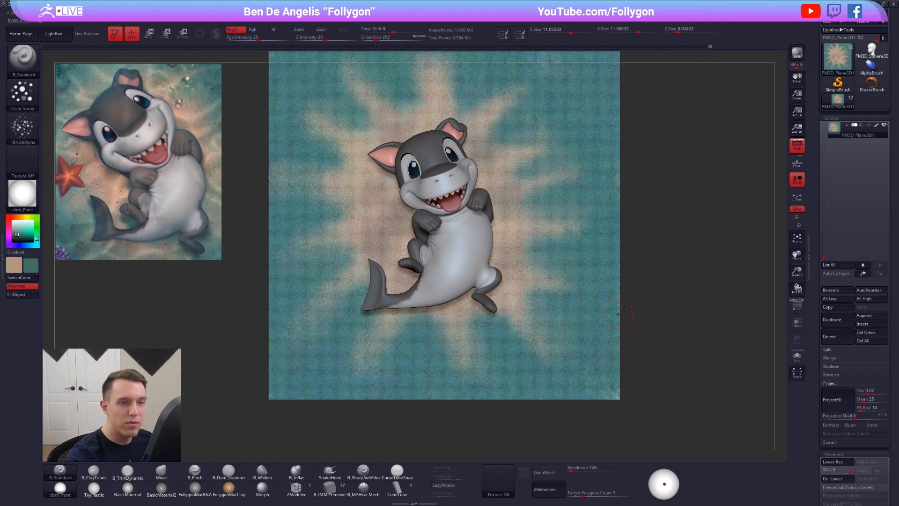
{"action": "left_click", "coordinate": [797, 356]}
{"action": "left_click", "coordinate": [797, 146]}
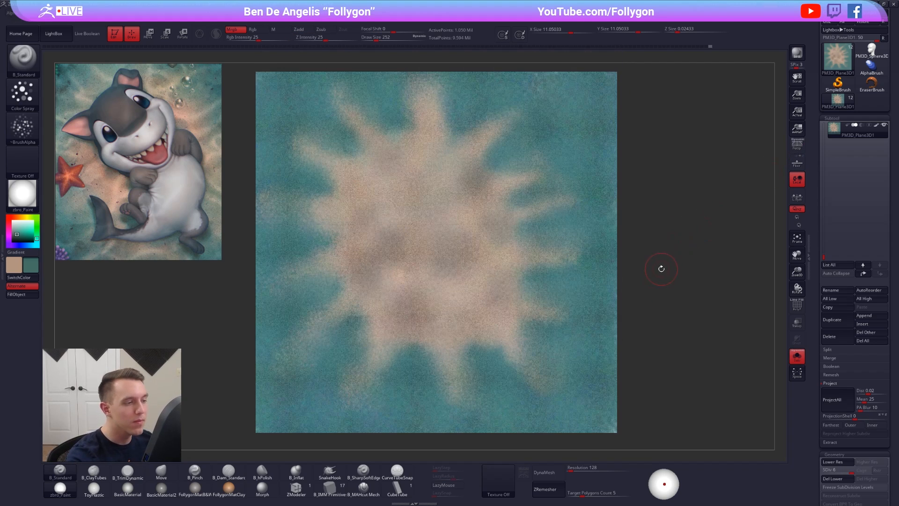
{"action": "left_click", "coordinate": [797, 146]}
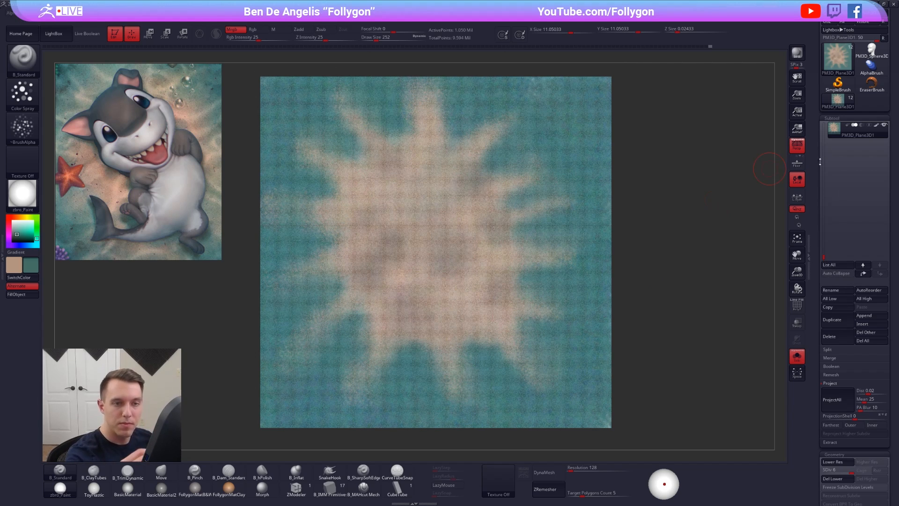
{"action": "left_click", "coordinate": [875, 125]}
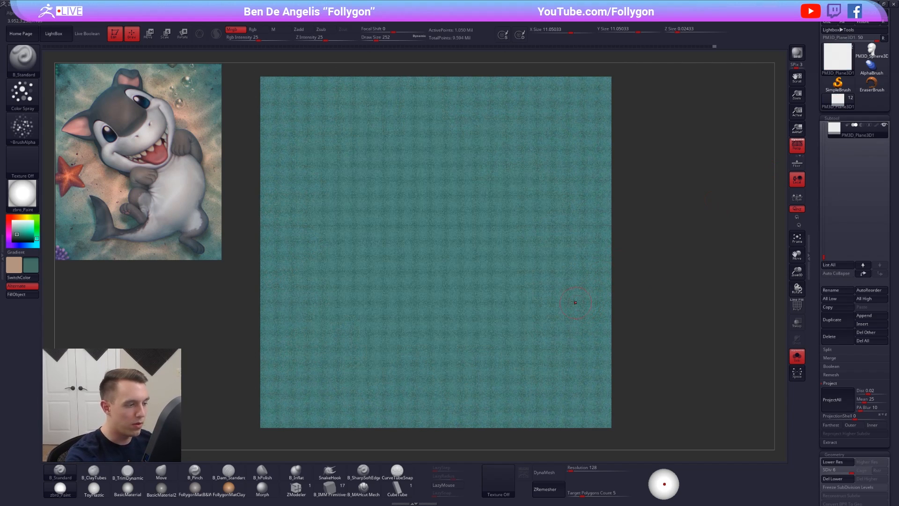
Step: Try to push the surface of the isolated backdrop plane with a large Move brush and undo it
{"action": "key", "text": "w"}
{"action": "left_click_drag", "start_coordinate": [521, 81], "coordinate": [523, 428]}
{"action": "mouse_move", "coordinate": [317, 318]}
{"action": "left_mouse_down"}
{"action": "mouse_move", "coordinate": [629, 316]}
{"action": "mouse_move", "coordinate": [562, 319]}
{"action": "left_mouse_up"}
{"action": "key", "text": "q"}
{"action": "key", "text": "space"}
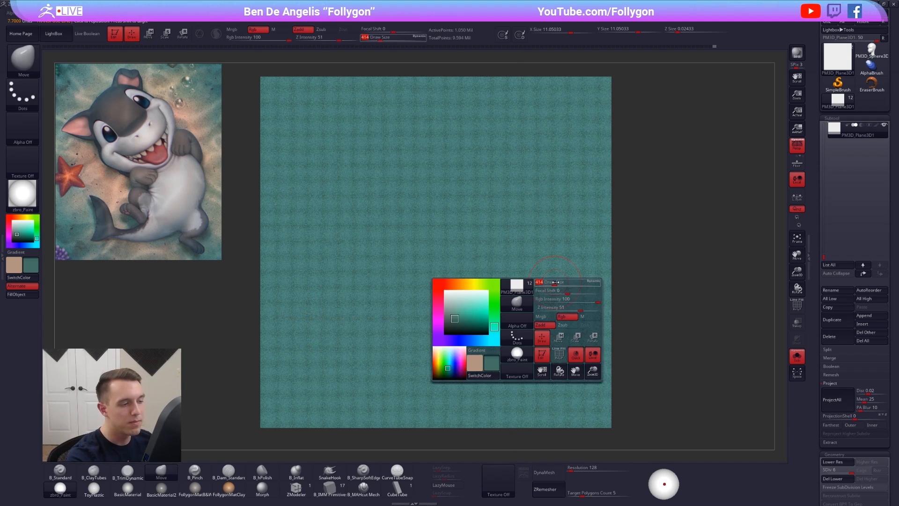
{"action": "left_click_drag", "start_coordinate": [538, 279], "coordinate": [476, 304], "text": "shift"}
{"action": "key", "text": "ctrl+z"}
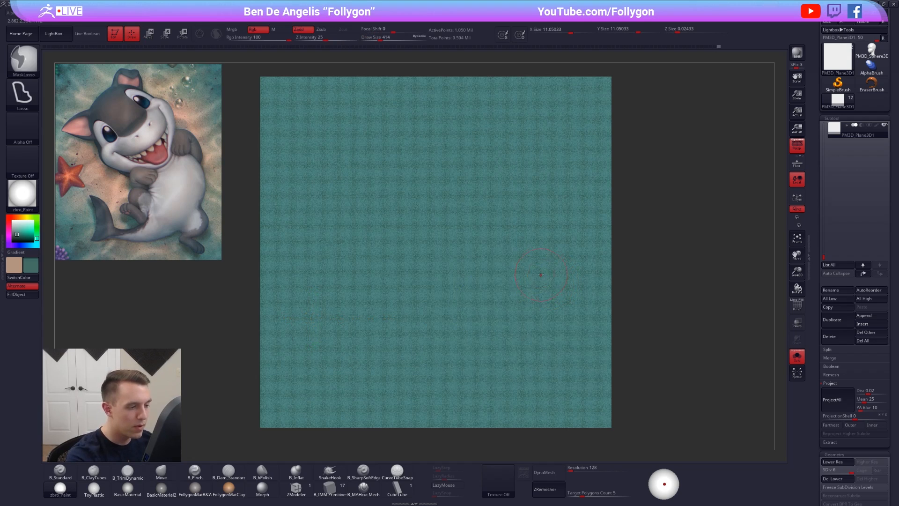
Step: Enlarge the brush to 576 and lightly smooth the raised grain on the backdrop plane with the Smooth brush
{"action": "key", "text": "space"}
{"action": "mouse_move", "coordinate": [546, 302]}
{"action": "right_mouse_down"}
{"action": "mouse_move", "coordinate": [549, 260]}
{"action": "mouse_move", "coordinate": [517, 259]}
{"action": "mouse_move", "coordinate": [580, 324]}
{"action": "mouse_move", "coordinate": [572, 301]}
{"action": "right_mouse_up"}
{"action": "key", "text": "shift"}
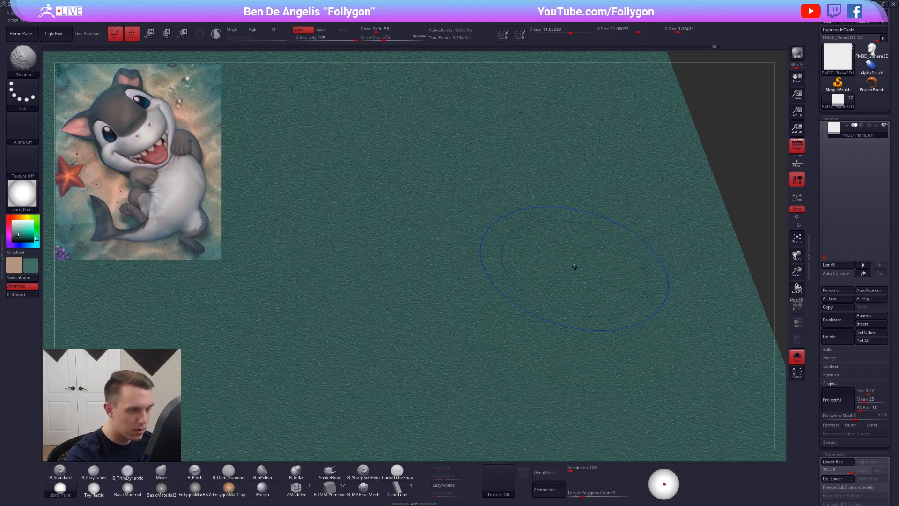
{"action": "key", "text": "space"}
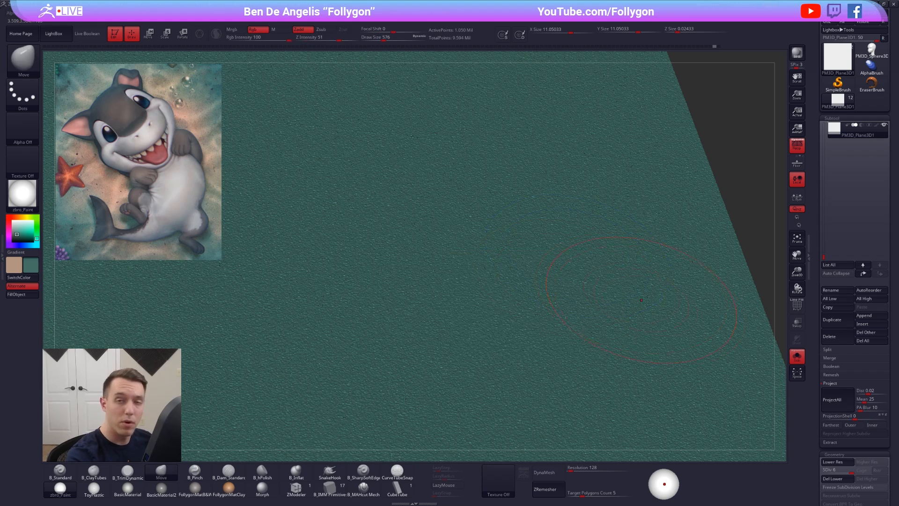
{"action": "mouse_move", "coordinate": [565, 242]}
{"action": "right_mouse_down"}
{"action": "mouse_move", "coordinate": [529, 343]}
{"action": "mouse_move", "coordinate": [553, 358]}
{"action": "right_mouse_up"}
{"action": "key", "text": "alt+s"}
{"action": "key", "text": "shift"}
{"action": "key", "text": "shift"}
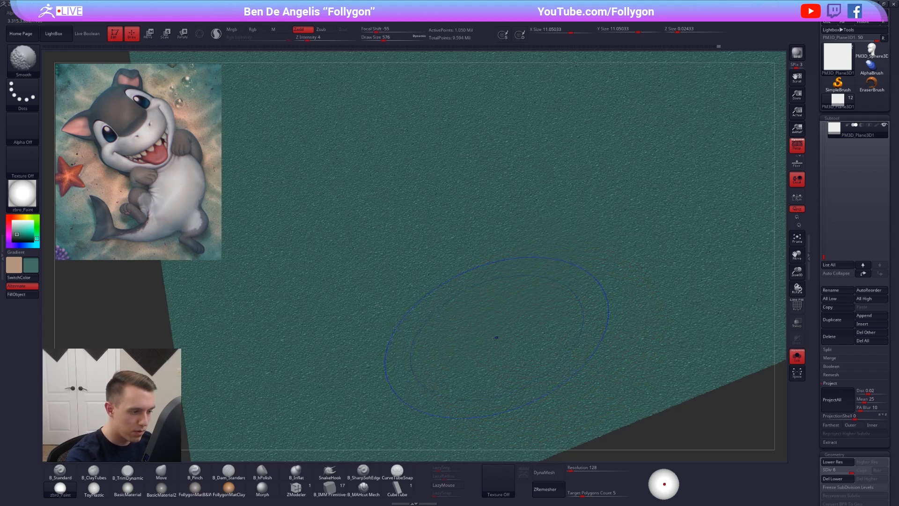
{"action": "key", "text": "ctrl"}
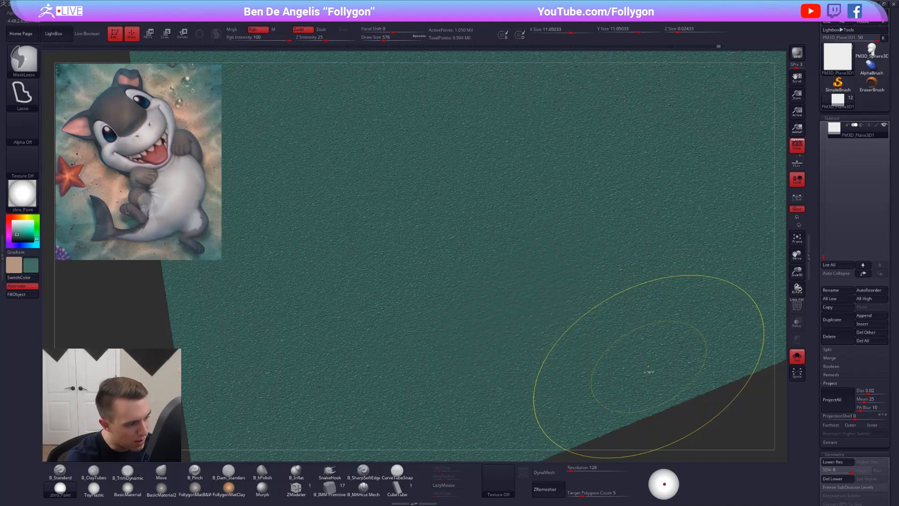
{"action": "mouse_move", "coordinate": [654, 363]}
{"action": "right_mouse_down", "text": "ctrl"}
{"action": "mouse_move", "coordinate": [570, 285]}
{"action": "mouse_move", "coordinate": [595, 291]}
{"action": "mouse_move", "coordinate": [592, 317]}
{"action": "mouse_move", "coordinate": [651, 291]}
{"action": "right_mouse_up", "text": "ctrl"}
{"action": "right_click_drag", "start_coordinate": [651, 291], "coordinate": [595, 268], "text": "alt"}
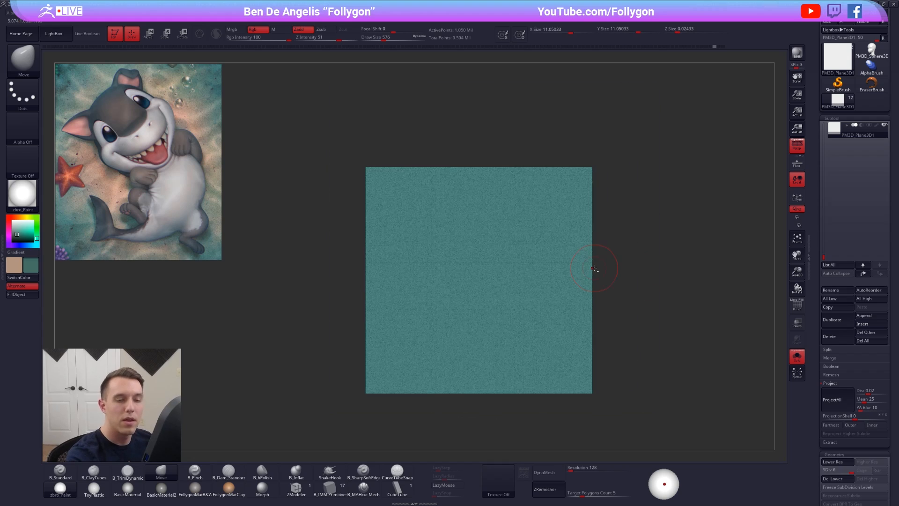
Step: Turn the backdrop's polypaint back on, show the shark in front of it and switch to the B_Standard brush
{"action": "left_click", "coordinate": [875, 126]}
{"action": "left_click_drag", "start_coordinate": [822, 252], "coordinate": [824, 177]}
{"action": "key", "text": "shift+s"}
{"action": "right_click_drag", "start_coordinate": [550, 273], "coordinate": [520, 280], "text": "alt"}
{"action": "right_click_drag", "start_coordinate": [512, 246], "coordinate": [538, 258], "text": "alt"}
{"action": "right_click_drag", "start_coordinate": [538, 257], "coordinate": [561, 359], "text": "ctrl"}
{"action": "key", "text": "1"}
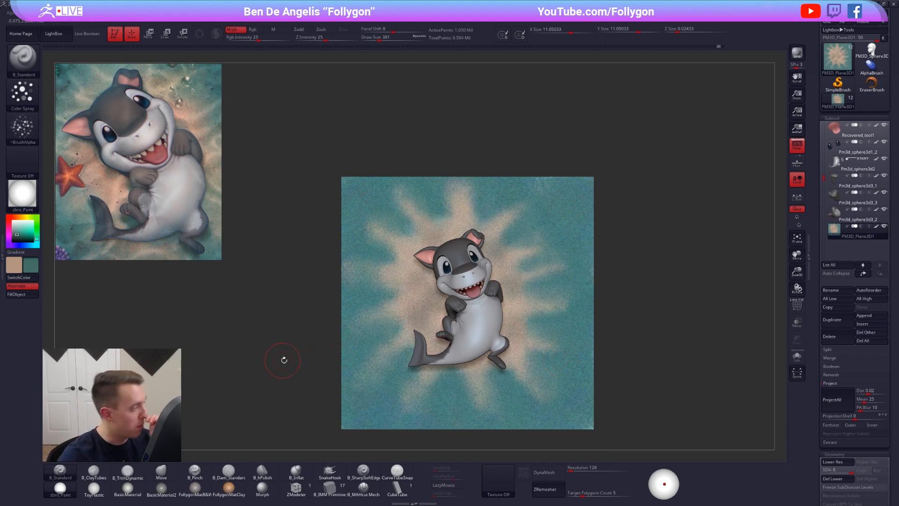
Step: Isolate the painted backdrop and sample a dark grey from the shark reference image
{"action": "left_click", "coordinate": [28, 97]}
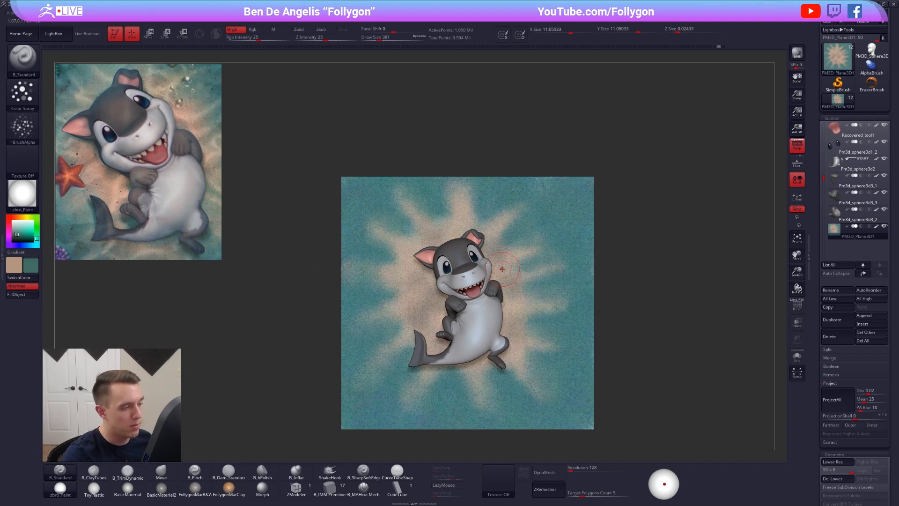
{"action": "key", "text": "alt+s"}
{"action": "mouse_move", "coordinate": [561, 285]}
{"action": "right_mouse_down", "text": "alt"}
{"action": "mouse_move", "coordinate": [528, 234]}
{"action": "mouse_move", "coordinate": [432, 247]}
{"action": "mouse_move", "coordinate": [351, 232]}
{"action": "right_mouse_up", "text": "alt"}
{"action": "right_click_drag", "start_coordinate": [457, 256], "coordinate": [494, 272], "text": "alt"}
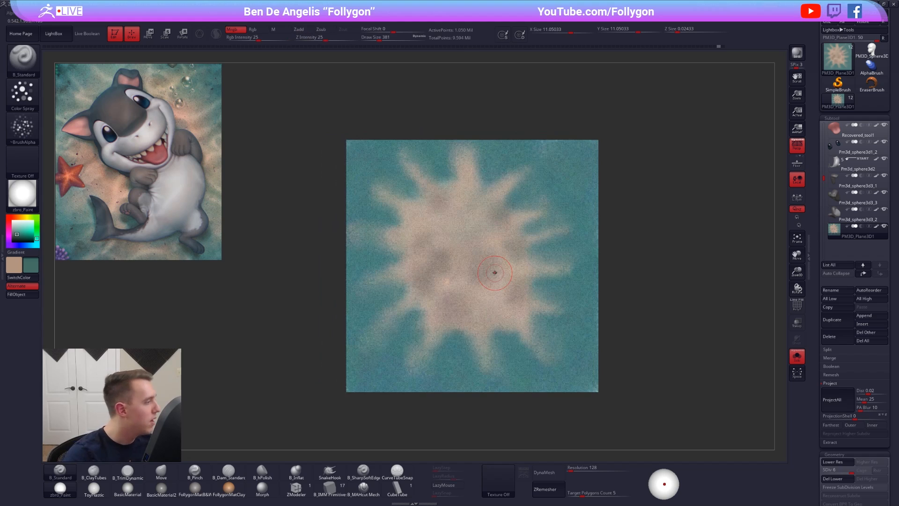
{"action": "right_click_drag", "start_coordinate": [436, 287], "coordinate": [464, 293], "text": "alt"}
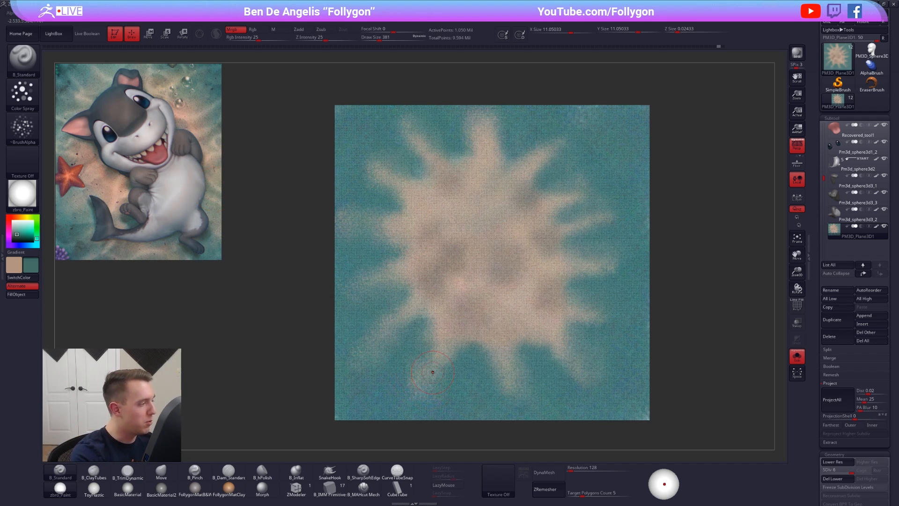
{"action": "key", "text": "shift+z"}
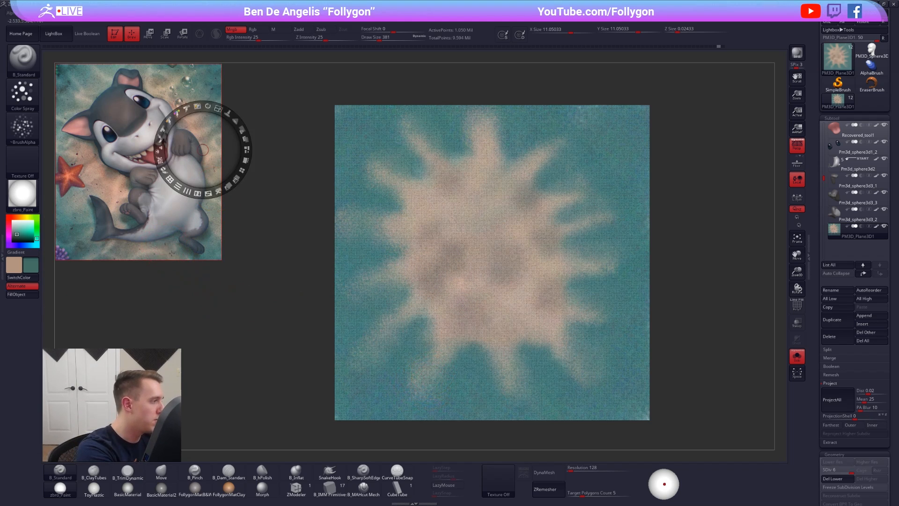
{"action": "key", "text": "c"}
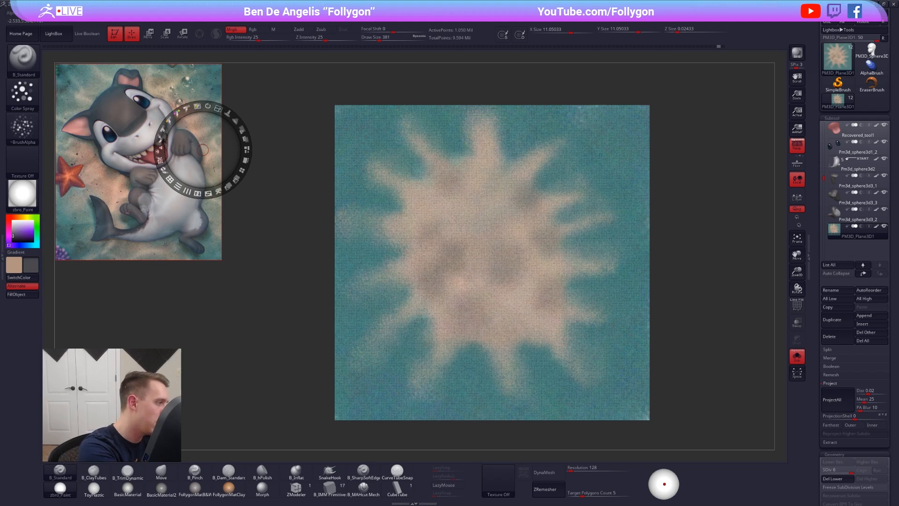
{"action": "key", "text": "z"}
Step: Set the draw size to 33 with a FreeHand stroke and no alpha, and dab a dark speck on the sand
{"action": "key", "text": "space"}
{"action": "left_click_drag", "start_coordinate": [278, 234], "coordinate": [265, 235]}
{"action": "right_click_drag", "start_coordinate": [471, 329], "coordinate": [484, 332], "text": "alt"}
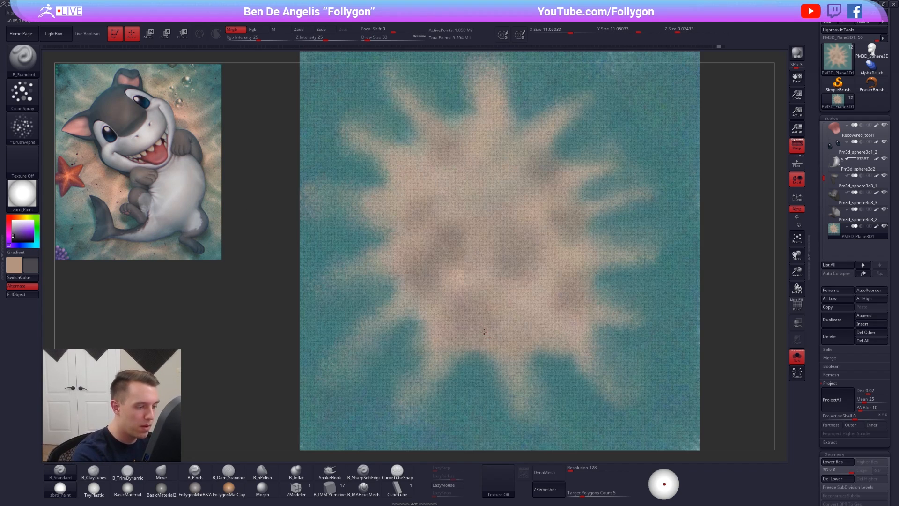
{"action": "left_click", "coordinate": [29, 101]}
{"action": "left_click", "coordinate": [132, 100]}
{"action": "left_click", "coordinate": [26, 129]}
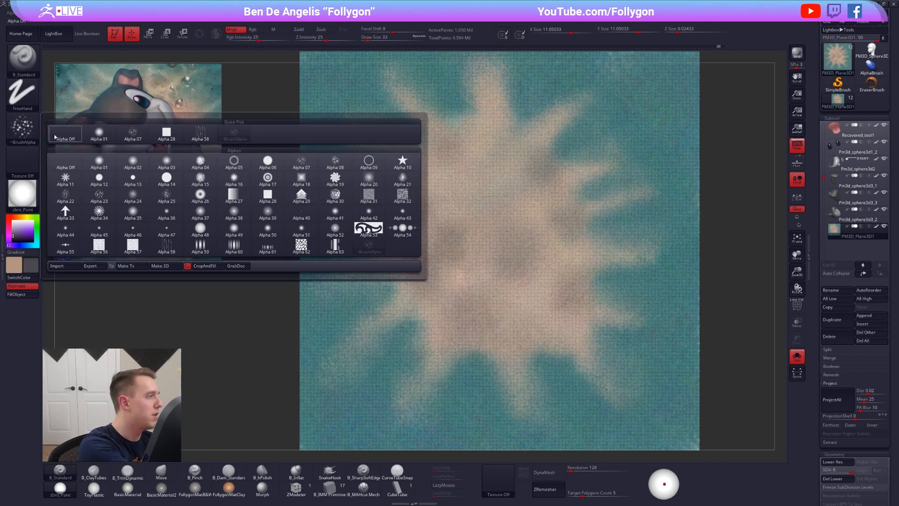
{"action": "left_click", "coordinate": [71, 137]}
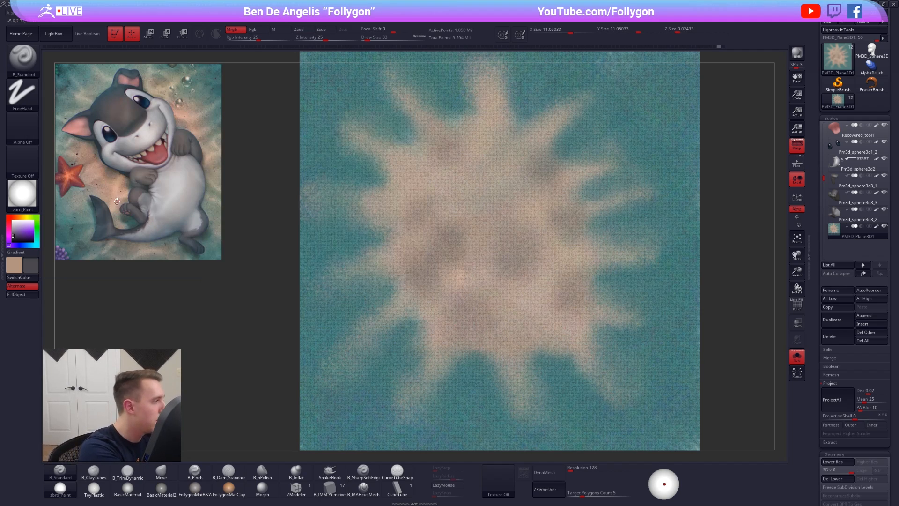
{"action": "scroll", "coordinate": [495, 337], "scroll_direction": "up", "scroll_amount": 1}
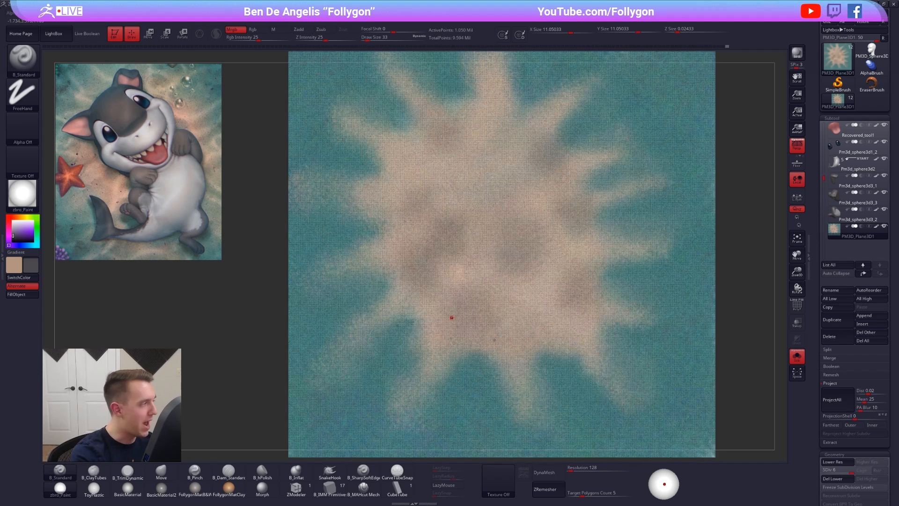
Step: Try to stamp specks on the sand with the DragRect stroke and Alpha 23, and return to FreeHand without an alpha
{"action": "left_click", "coordinate": [23, 93]}
{"action": "left_click", "coordinate": [99, 100]}
{"action": "left_click", "coordinate": [22, 128]}
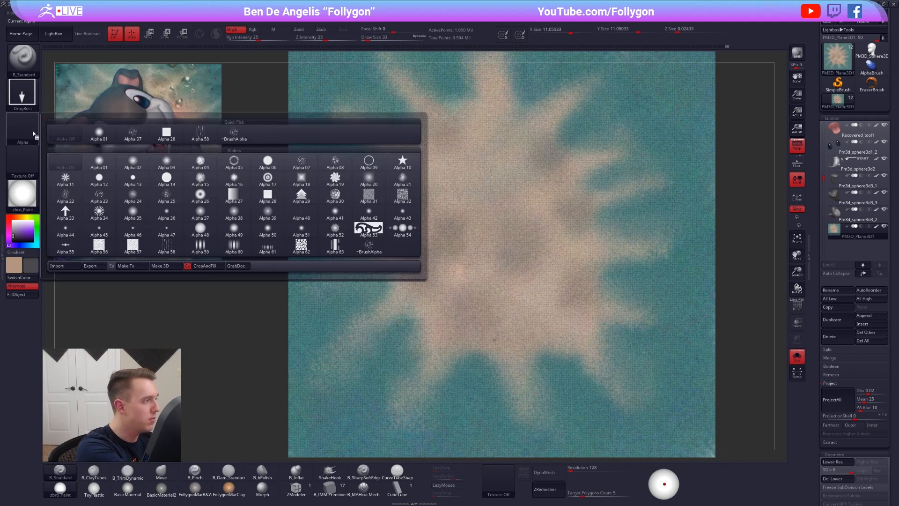
{"action": "mouse_move", "coordinate": [301, 163]}
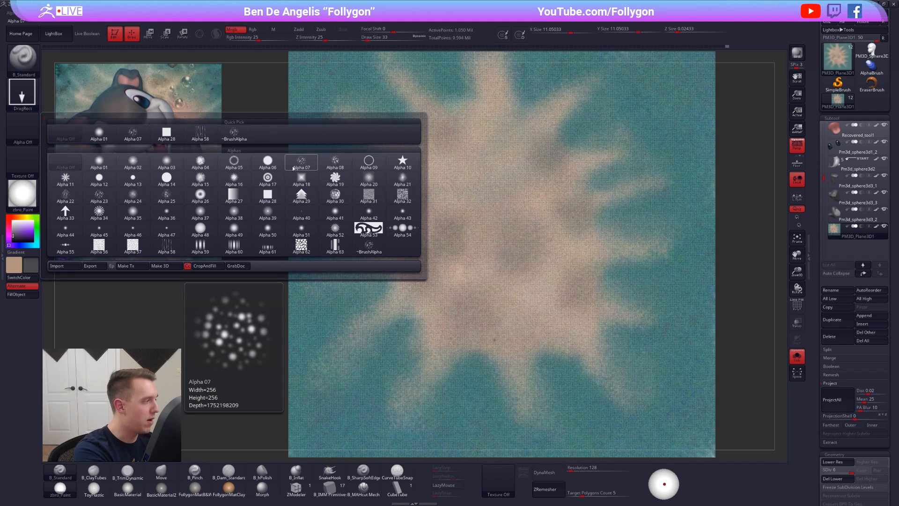
{"action": "left_click", "coordinate": [93, 201]}
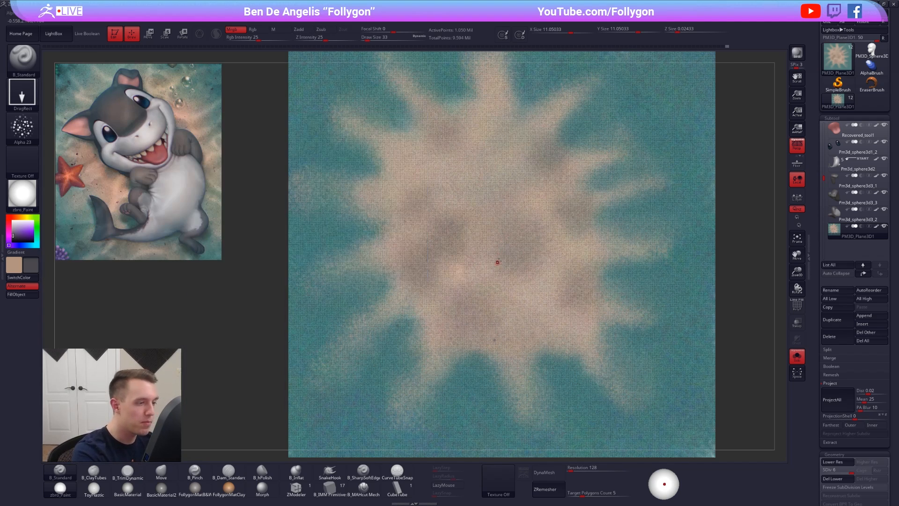
{"action": "mouse_move", "coordinate": [536, 317]}
{"action": "left_mouse_down"}
{"action": "mouse_move", "coordinate": [627, 166]}
{"action": "mouse_move", "coordinate": [649, 59]}
{"action": "mouse_move", "coordinate": [639, 28]}
{"action": "left_mouse_up"}
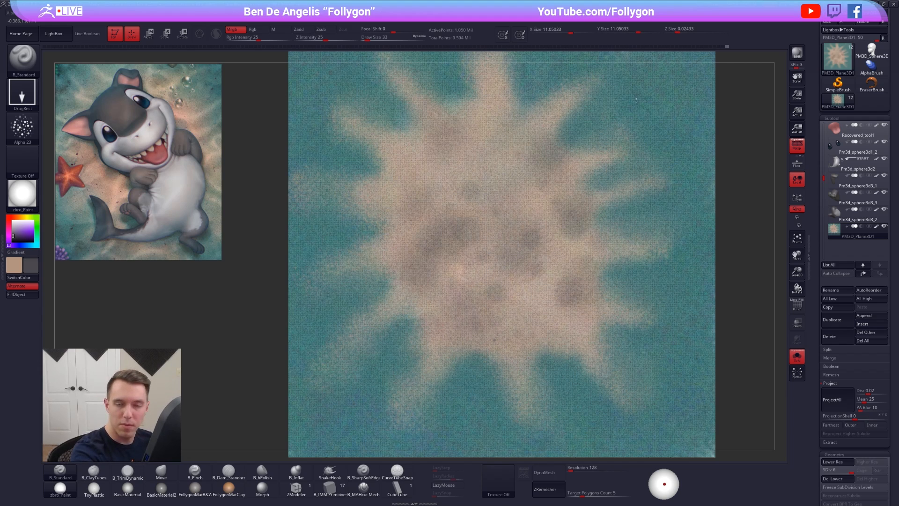
{"action": "key", "text": "ctrl+z"}
{"action": "left_click", "coordinate": [26, 136]}
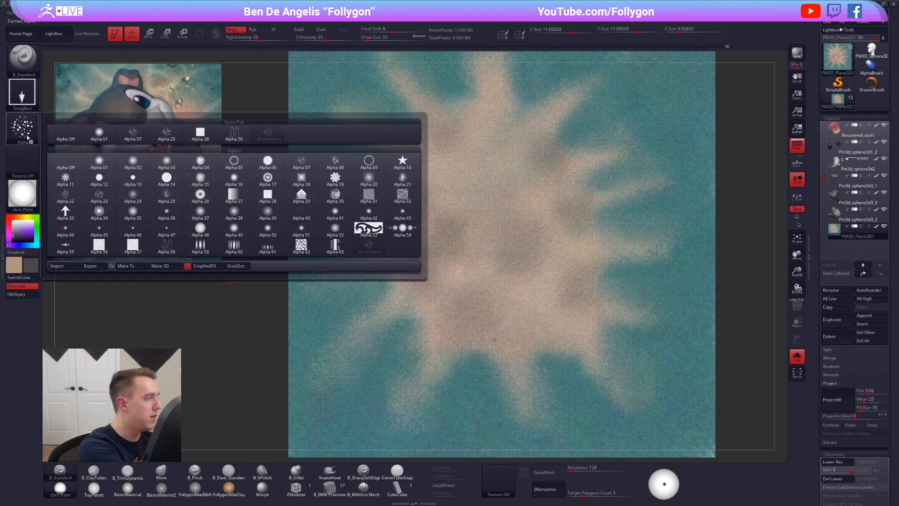
{"action": "left_click", "coordinate": [37, 132]}
{"action": "left_click", "coordinate": [66, 135]}
{"action": "left_click", "coordinate": [22, 94]}
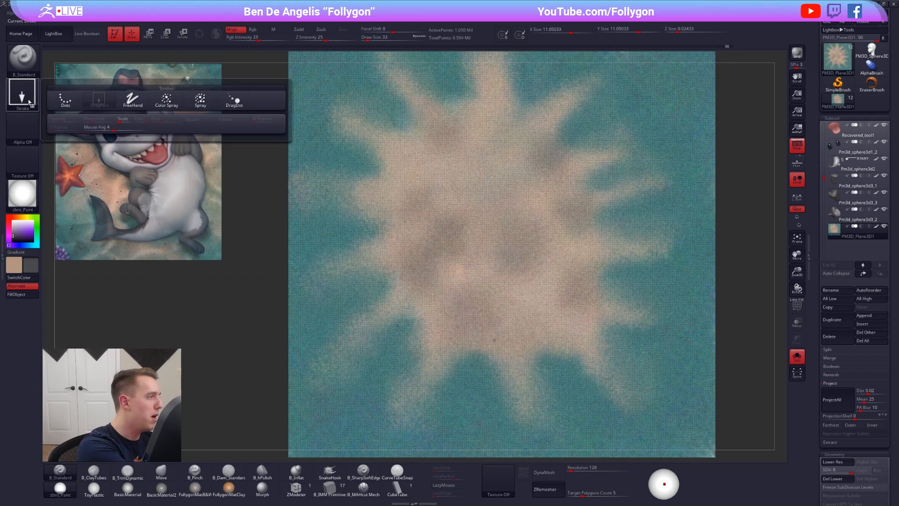
{"action": "left_click", "coordinate": [133, 101]}
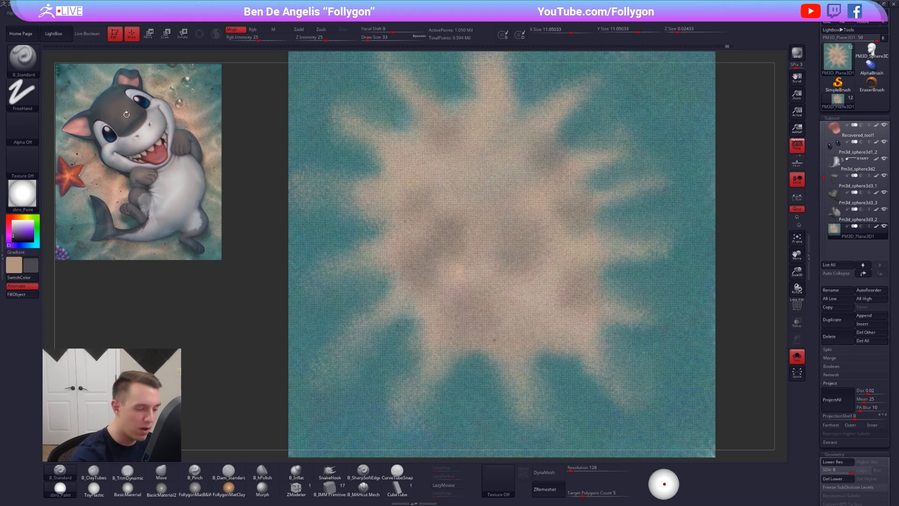
Step: Darken the paint color, reduce the draw size to 18 and dab small dark specks on the sand around the shark
{"action": "right_click_drag", "start_coordinate": [505, 333], "coordinate": [455, 309], "text": "alt"}
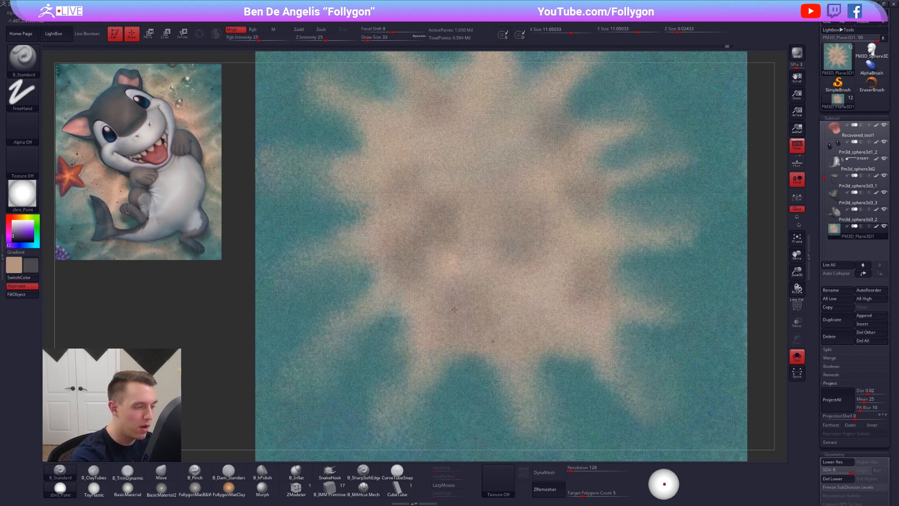
{"action": "left_click", "coordinate": [454, 309]}
{"action": "key", "text": "space"}
{"action": "left_click_drag", "start_coordinate": [454, 309], "coordinate": [453, 308]}
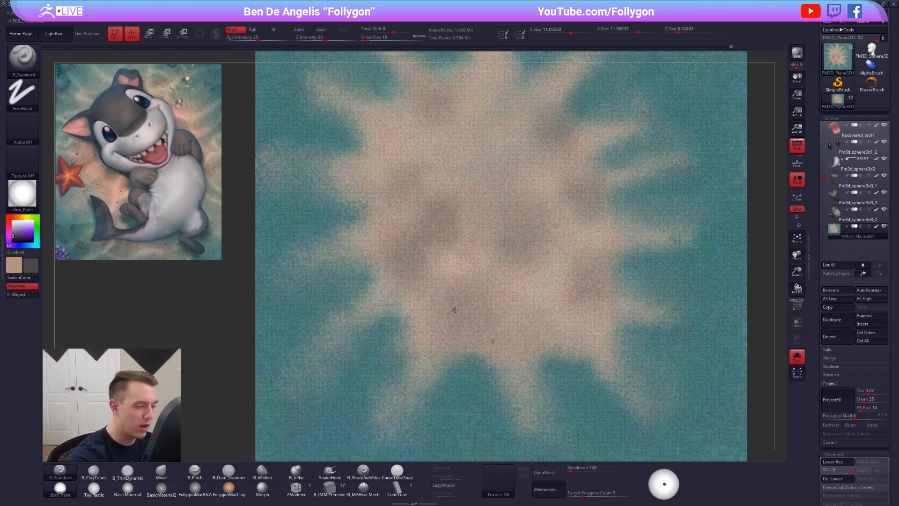
{"action": "left_click_drag", "start_coordinate": [14, 236], "coordinate": [14, 240]}
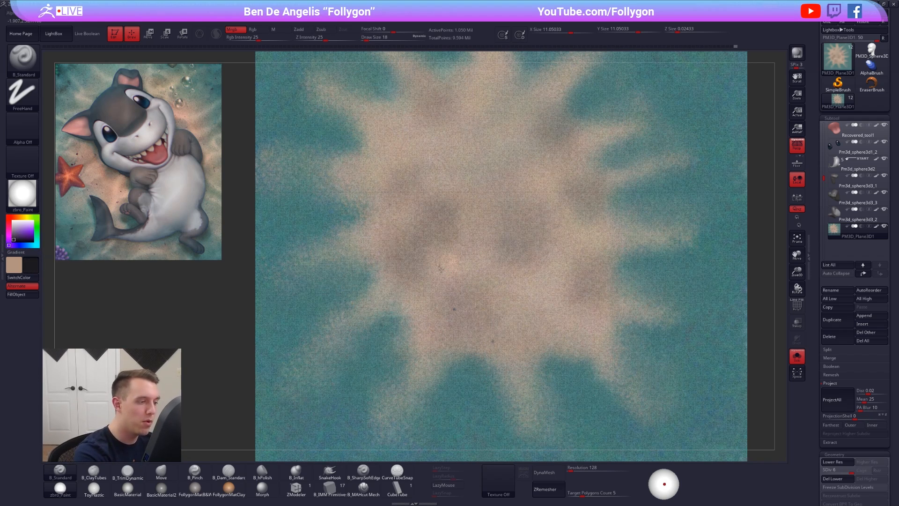
{"action": "key", "text": "s"}
{"action": "left_click", "coordinate": [423, 232]}
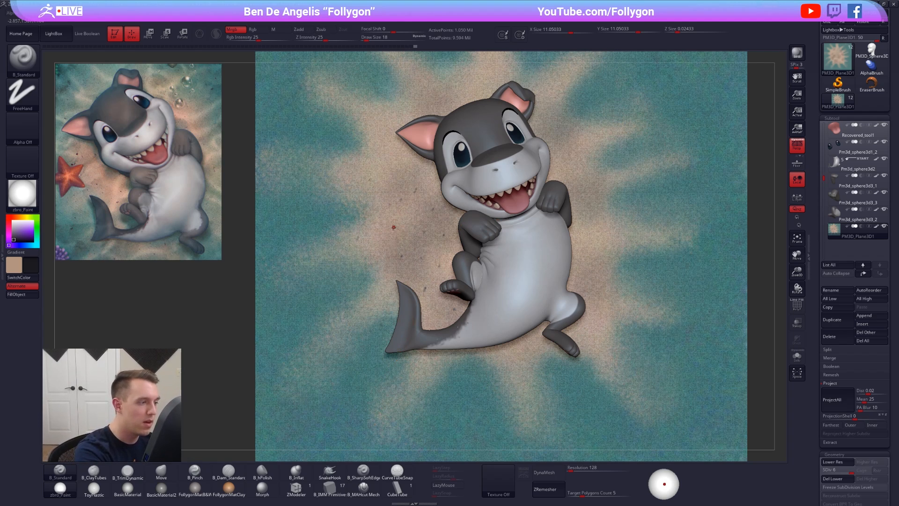
{"action": "key", "text": "ctrl+0"}
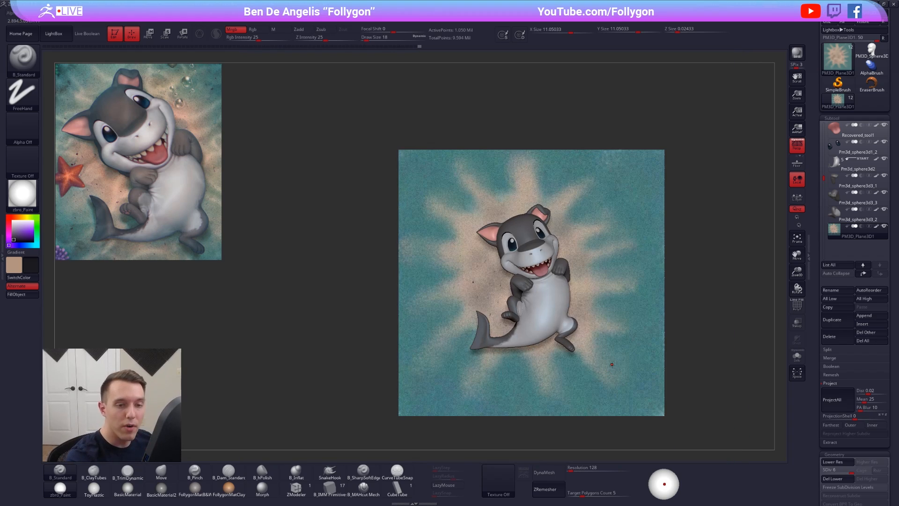
Step: Turn off the backdrop's polypaint display, set the color to white and switch to the FollygonMatB&P material
{"action": "mouse_move", "coordinate": [840, 229]}
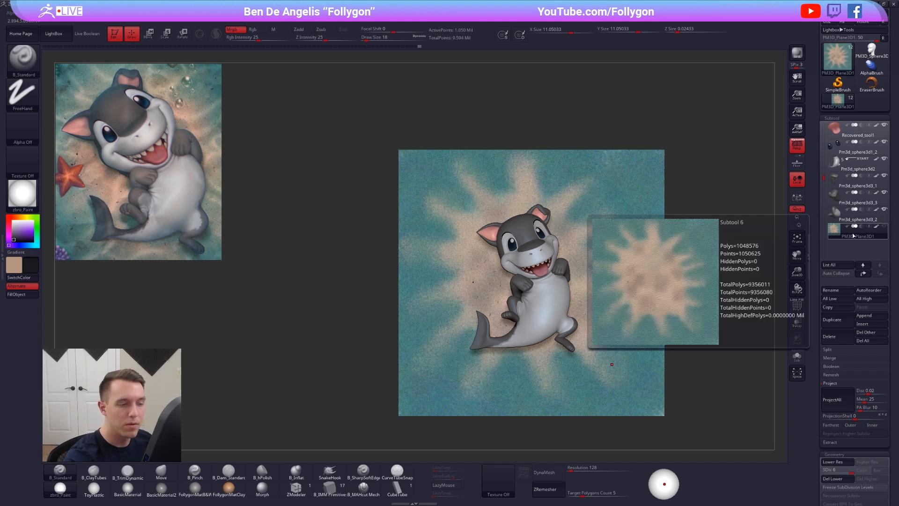
{"action": "left_click", "coordinate": [875, 226]}
{"action": "left_click_drag", "start_coordinate": [715, 299], "coordinate": [642, 277], "text": "alt"}
{"action": "left_click_drag", "start_coordinate": [19, 240], "coordinate": [12, 220]}
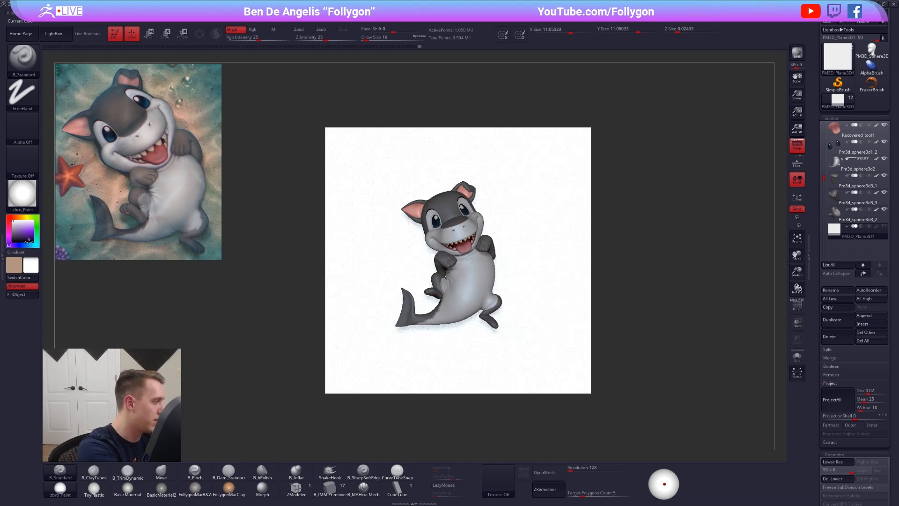
{"action": "left_click", "coordinate": [195, 487]}
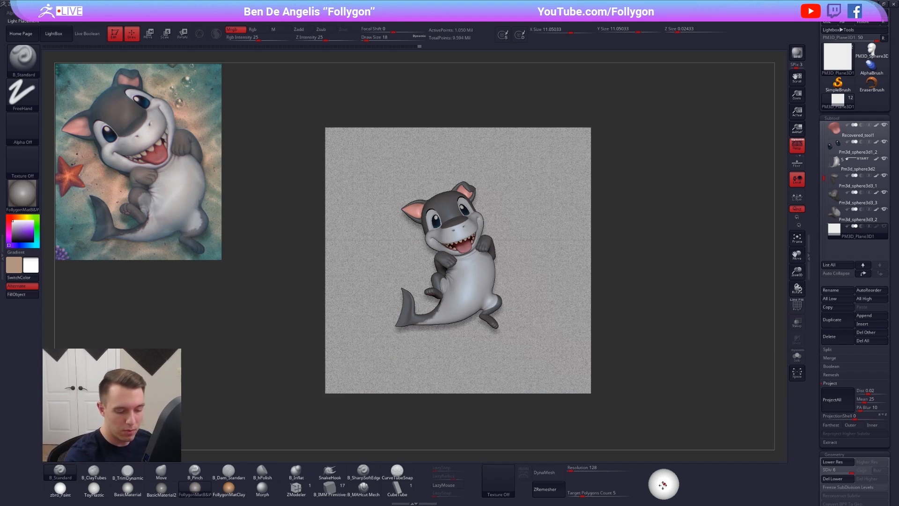
Step: Aim the light from above and select the Pm3d_sphere3d3_2 subtool to view the shark without the backdrop
{"action": "left_click_drag", "start_coordinate": [663, 484], "coordinate": [664, 475]}
{"action": "left_click_drag", "start_coordinate": [638, 391], "coordinate": [665, 346]}
{"action": "left_click", "coordinate": [839, 217]}
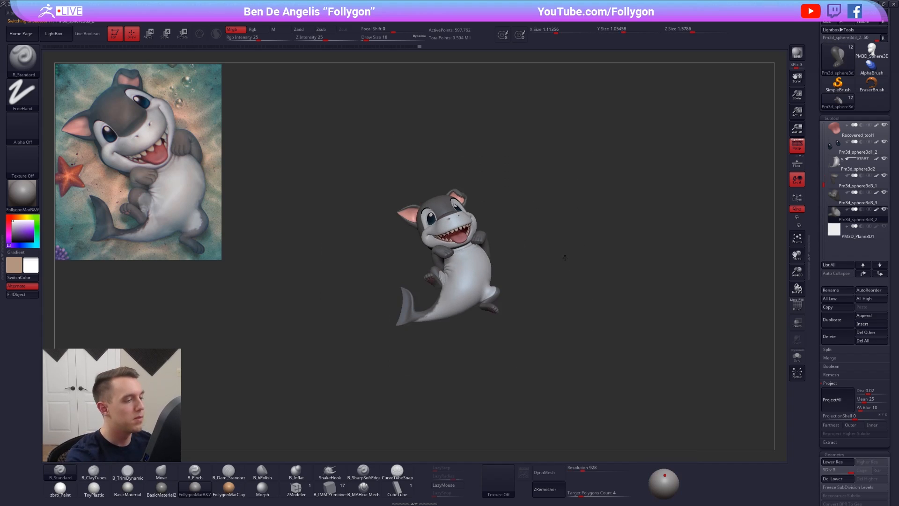
{"action": "left_click_drag", "start_coordinate": [564, 257], "coordinate": [569, 367]}
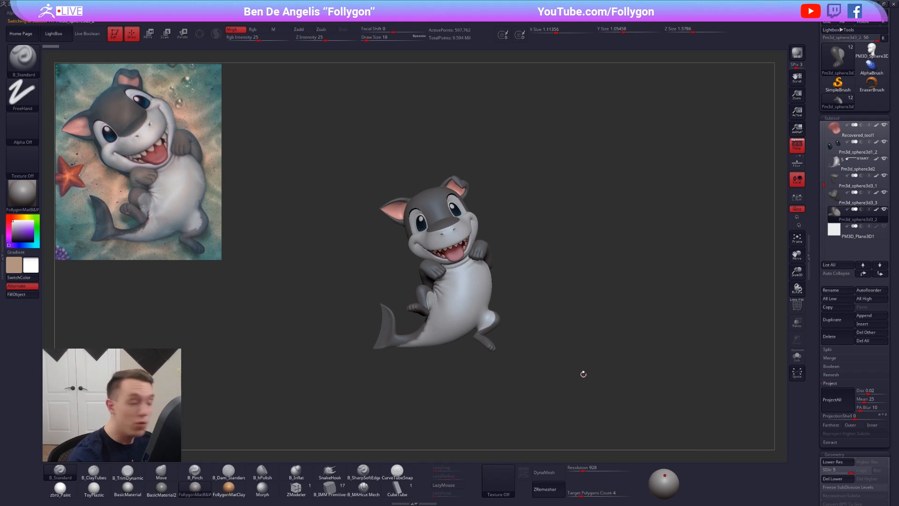
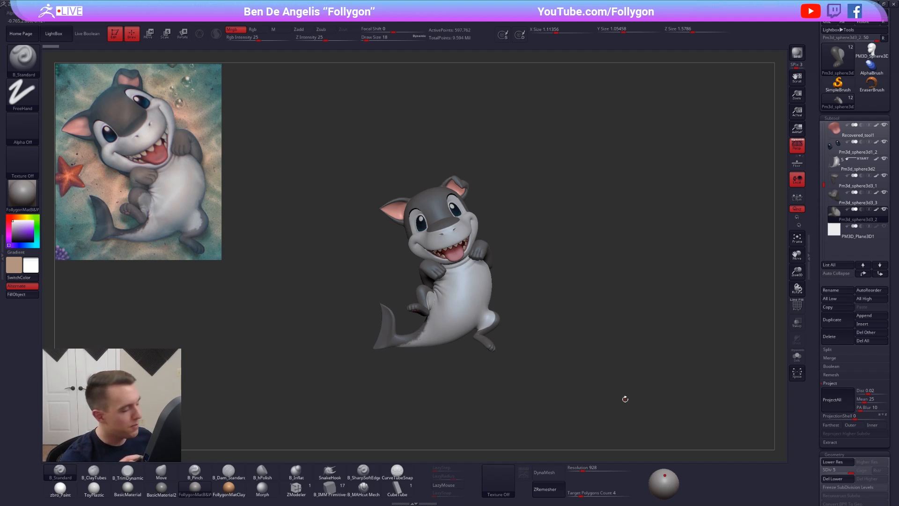
Step: Switch to the Move brush and frame the whole shark with the document shown at actual size
{"action": "left_click_drag", "start_coordinate": [538, 291], "coordinate": [541, 303], "text": "alt"}
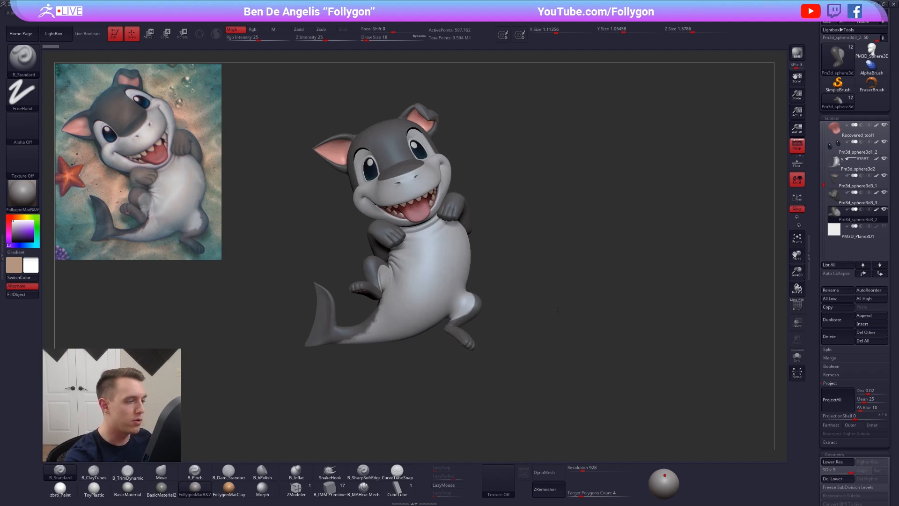
{"action": "key", "text": "b"}
{"action": "key", "text": "m"}
{"action": "key", "text": "v"}
{"action": "mouse_move", "coordinate": [512, 238]}
{"action": "left_mouse_down", "text": "alt"}
{"action": "mouse_move", "coordinate": [555, 264]}
{"action": "mouse_move", "coordinate": [576, 256]}
{"action": "left_mouse_up", "text": "alt"}
{"action": "key", "text": "space"}
{"action": "key", "text": "ctrl+shift+space"}
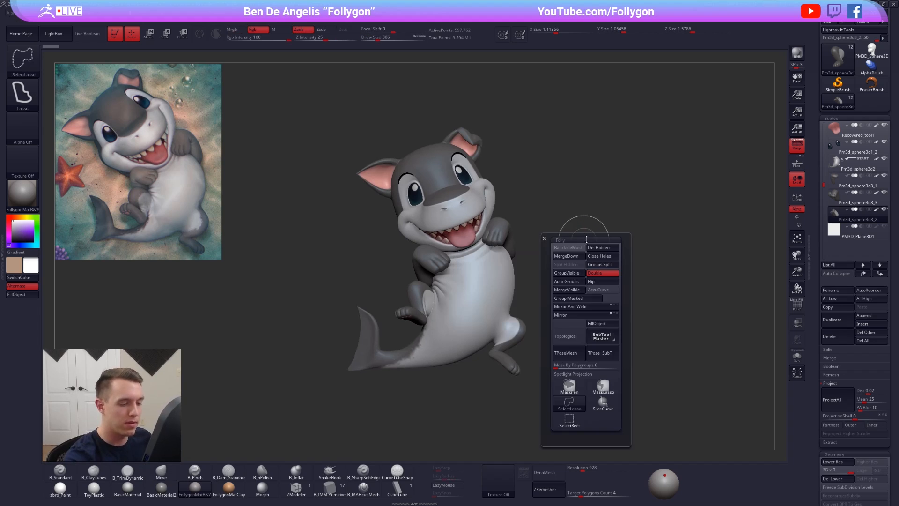
{"action": "mouse_move", "coordinate": [586, 203]}
{"action": "left_mouse_down", "text": "alt"}
{"action": "mouse_move", "coordinate": [594, 208]}
{"action": "mouse_move", "coordinate": [554, 209]}
{"action": "mouse_move", "coordinate": [564, 198]}
{"action": "mouse_move", "coordinate": [590, 222]}
{"action": "left_mouse_up", "text": "alt"}
{"action": "key", "text": "space"}
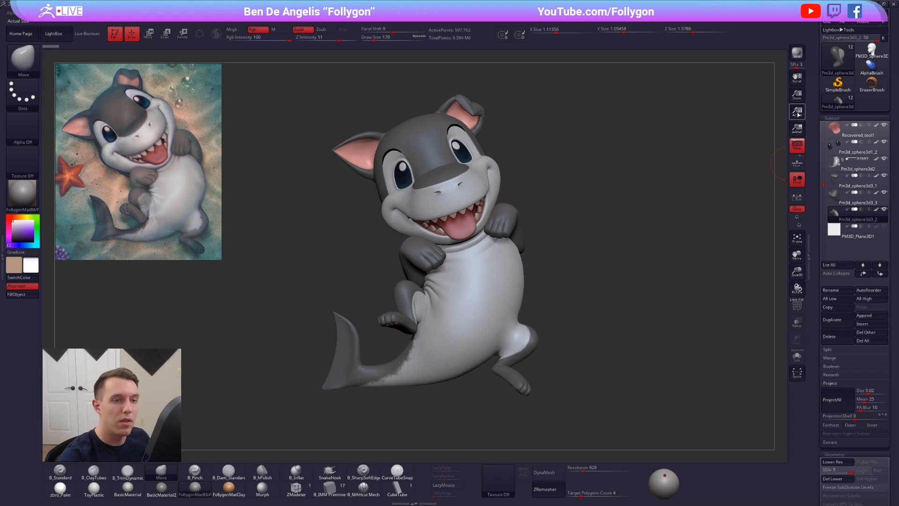
{"action": "mouse_move", "coordinate": [797, 96]}
{"action": "left_mouse_down"}
{"action": "mouse_move", "coordinate": [795, 104]}
{"action": "mouse_move", "coordinate": [797, 96]}
{"action": "left_mouse_up"}
{"action": "mouse_move", "coordinate": [468, 252]}
{"action": "left_mouse_down", "text": "alt"}
{"action": "mouse_move", "coordinate": [467, 224]}
{"action": "mouse_move", "coordinate": [519, 278]}
{"action": "mouse_move", "coordinate": [443, 224]}
{"action": "mouse_move", "coordinate": [485, 250]}
{"action": "left_mouse_up", "text": "alt"}
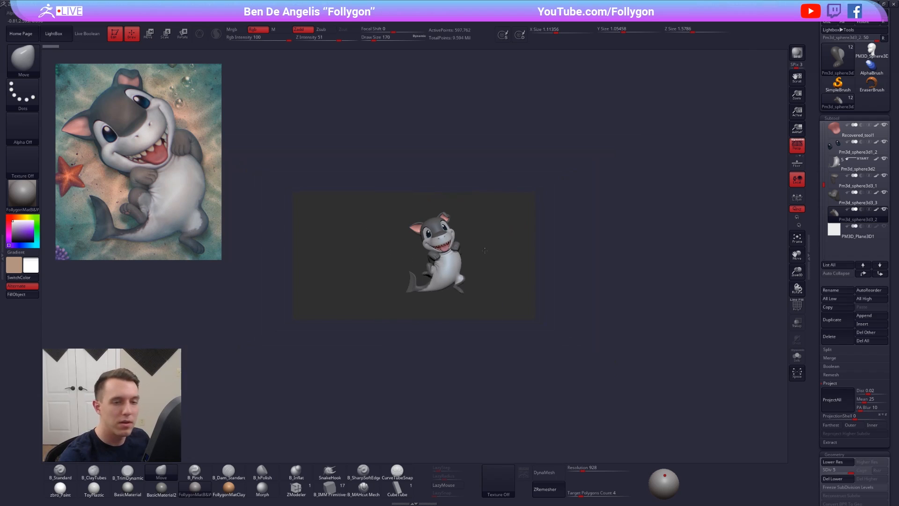
{"action": "left_click", "coordinate": [797, 113]}
{"action": "left_click_drag", "start_coordinate": [551, 265], "coordinate": [554, 243]}
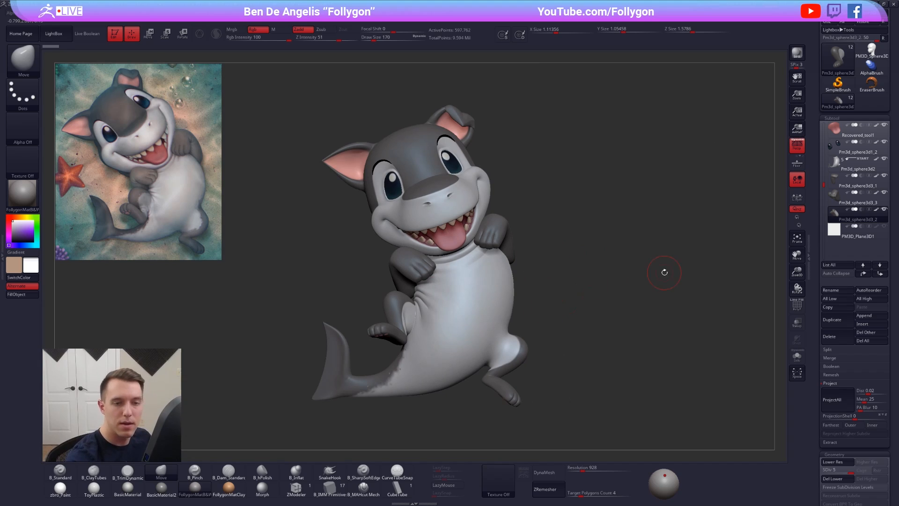
Step: Duplicate the Pm3d_sphere3d3_2 subtool, isolate the copy in Solo mode and delete its lower subdivision levels
{"action": "left_click", "coordinate": [841, 327]}
{"action": "left_click", "coordinate": [796, 355]}
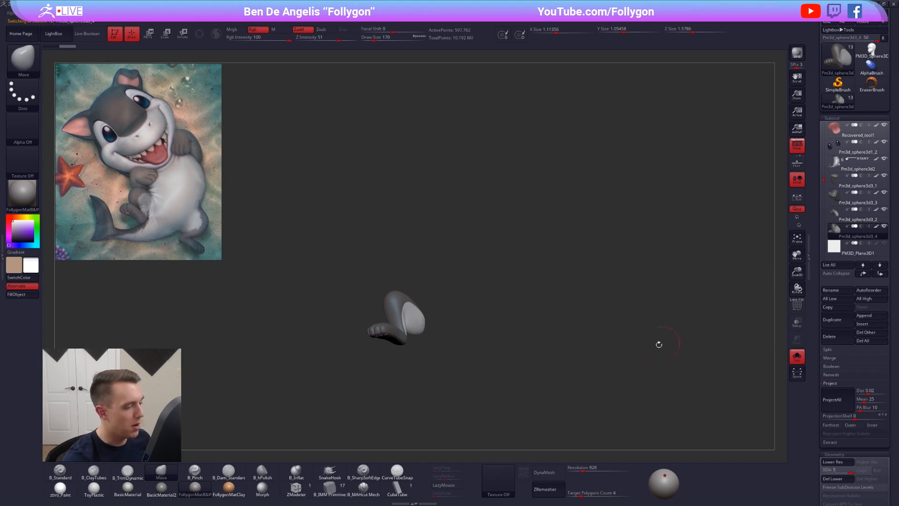
{"action": "left_click_drag", "start_coordinate": [658, 344], "coordinate": [606, 363]}
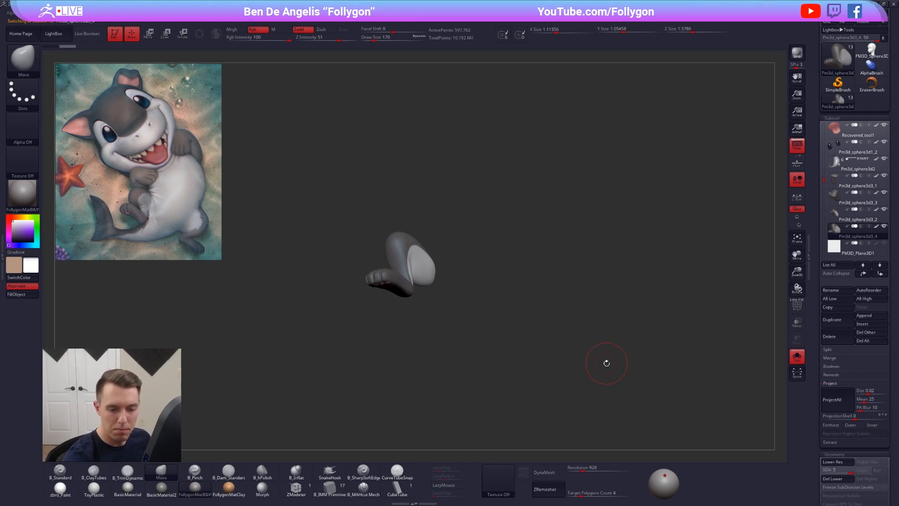
{"action": "left_click", "coordinate": [839, 382]}
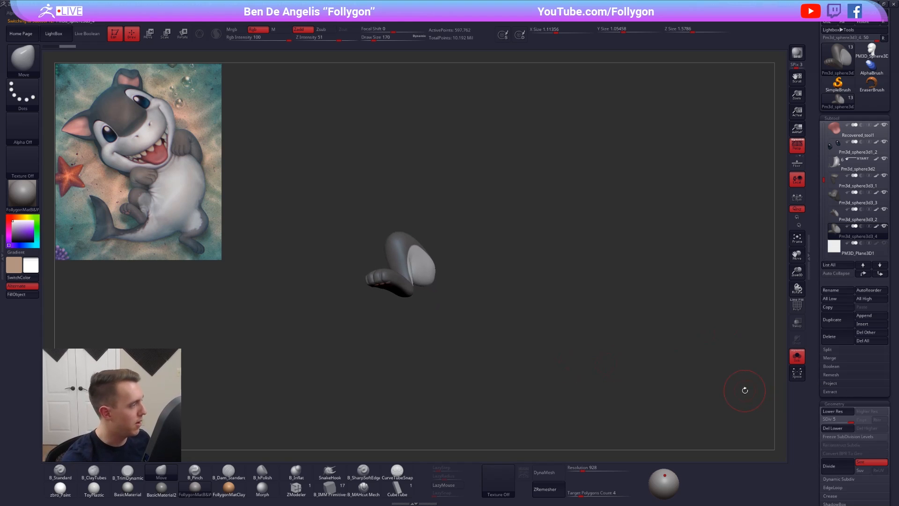
{"action": "left_click", "coordinate": [841, 428]}
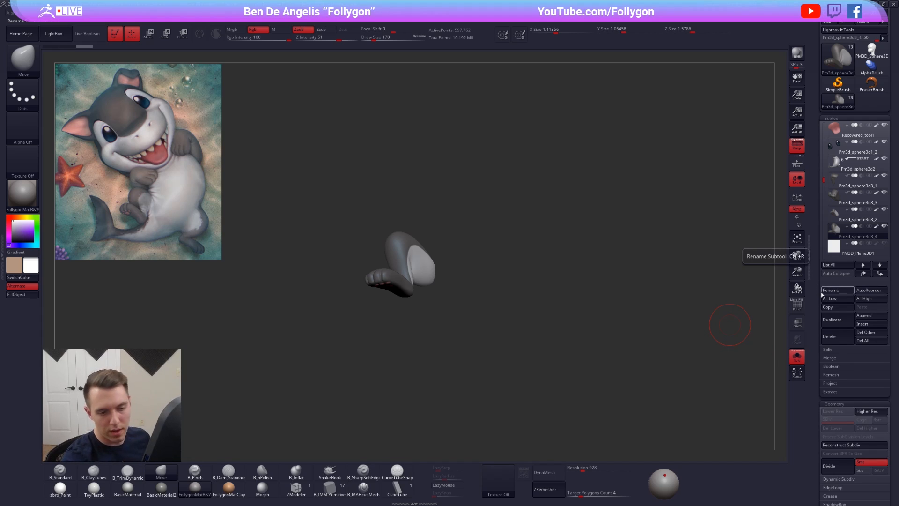
{"action": "scroll", "coordinate": [820, 290], "scroll_direction": "up", "scroll_amount": 2}
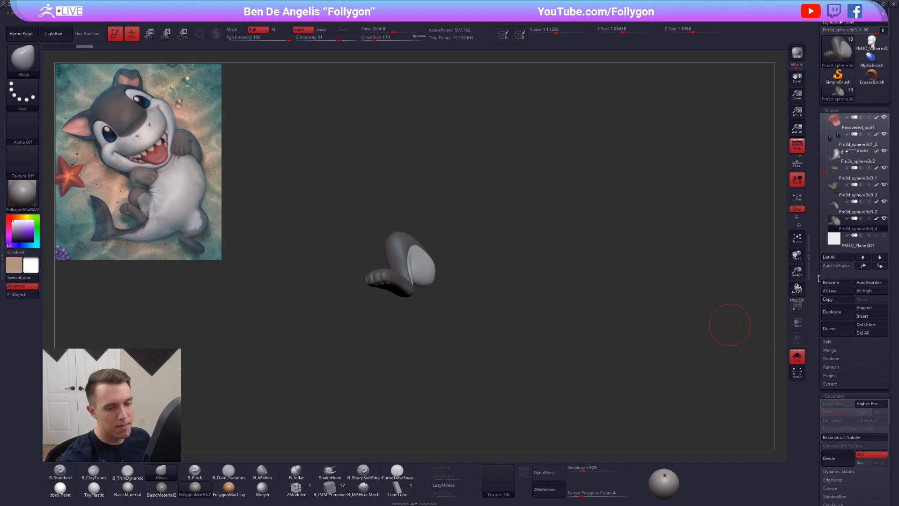
{"action": "left_click", "coordinate": [837, 348]}
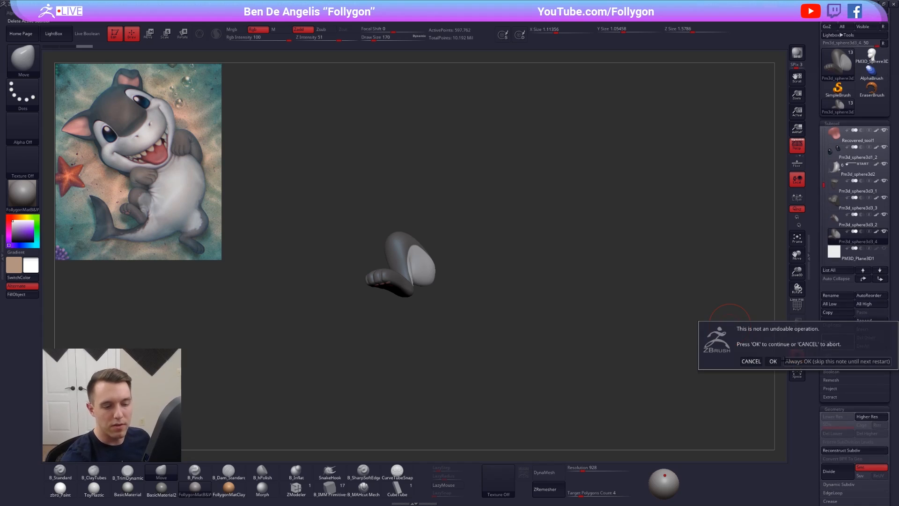
{"action": "left_click", "coordinate": [772, 361]}
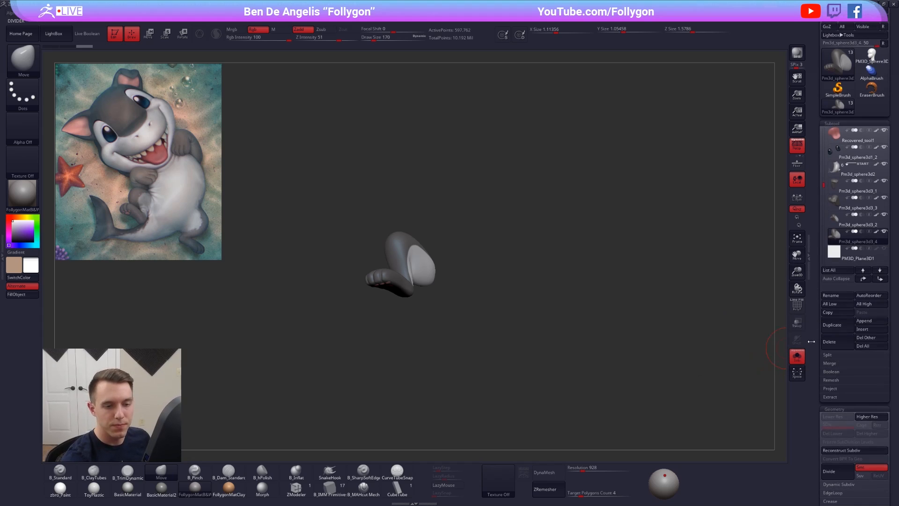
Step: Replace the duplicated leg mesh with an initialized QCube, turn off perspective and center the cube in view
{"action": "key", "text": "shift"}
{"action": "scroll", "coordinate": [833, 286], "scroll_direction": "down", "scroll_amount": 10}
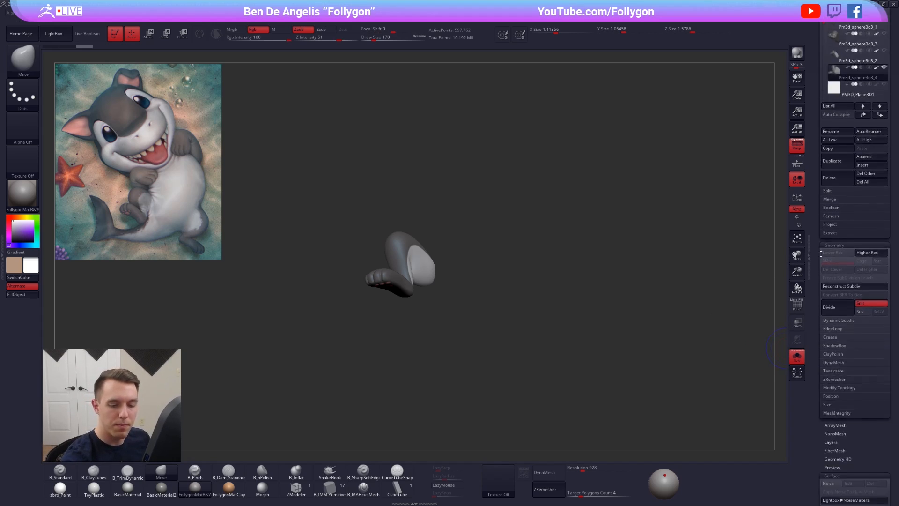
{"action": "left_click", "coordinate": [829, 298]}
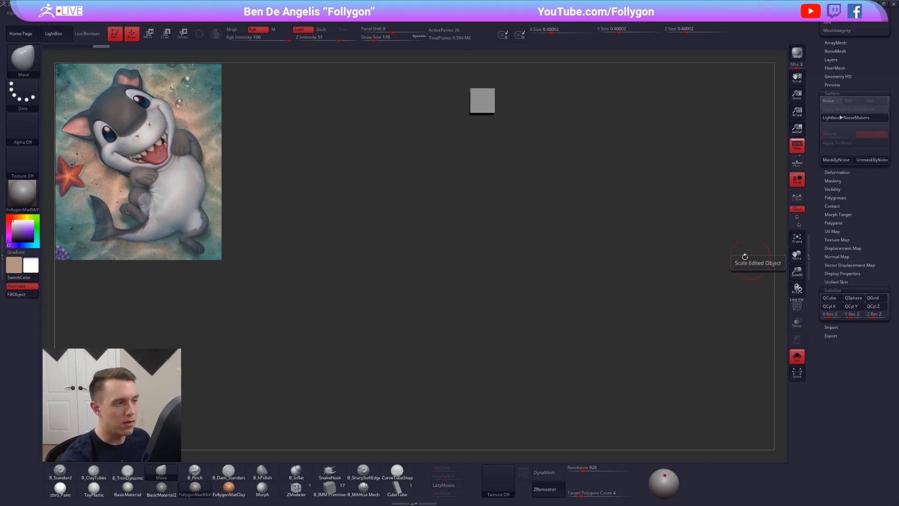
{"action": "left_click", "coordinate": [798, 146]}
{"action": "left_click_drag", "start_coordinate": [483, 227], "coordinate": [462, 297]}
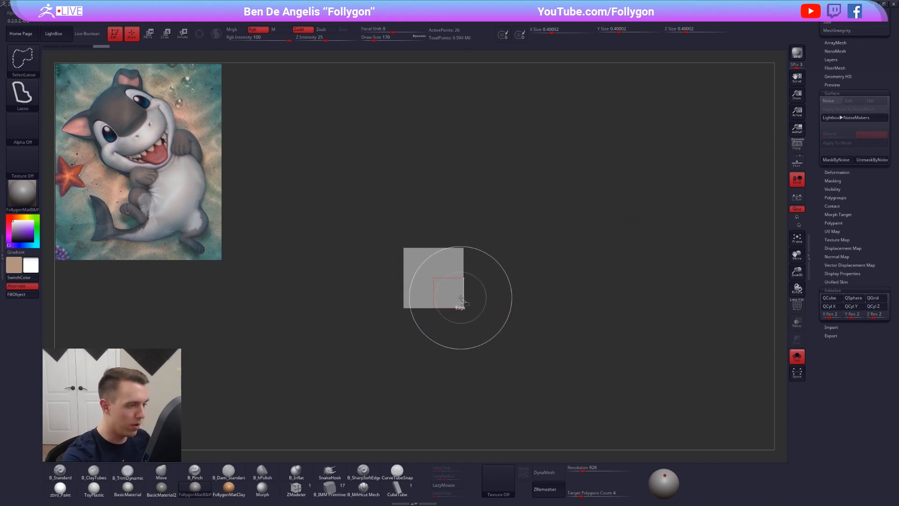
Step: Set the cube's X, Y and Z resolution to 1 and regenerate it as a QCube with polyframe display on
{"action": "left_click", "coordinate": [837, 289]}
{"action": "left_click", "coordinate": [836, 290]}
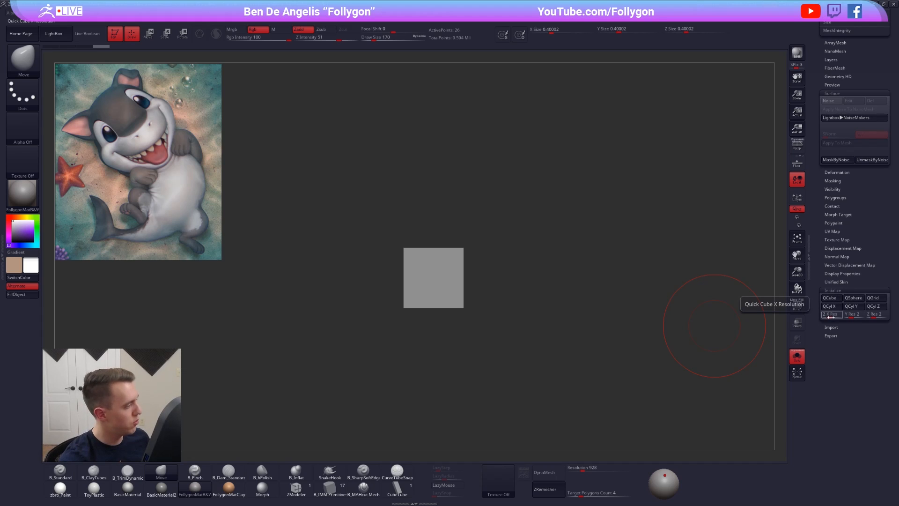
{"action": "mouse_move", "coordinate": [830, 317]}
{"action": "left_mouse_down"}
{"action": "mouse_move", "coordinate": [823, 317]}
{"action": "mouse_move", "coordinate": [844, 317]}
{"action": "left_mouse_up"}
{"action": "key", "text": "shift+f"}
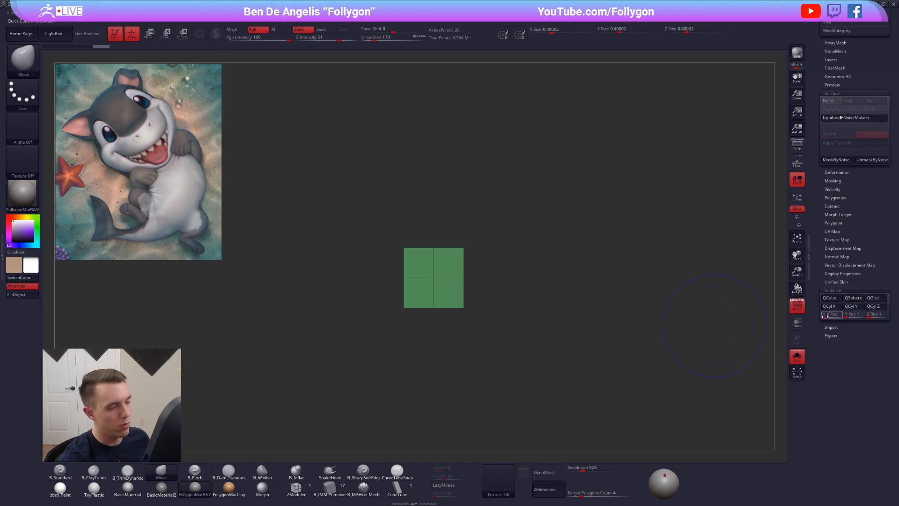
{"action": "left_click", "coordinate": [835, 298]}
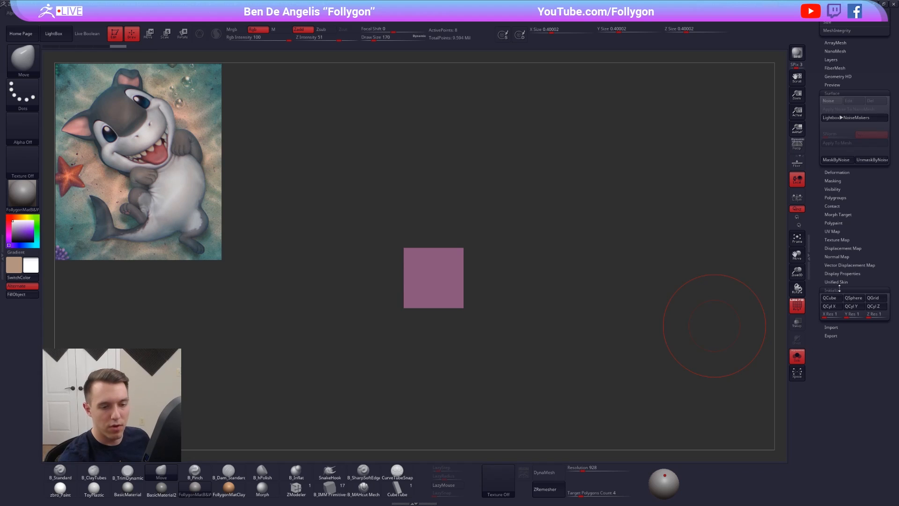
{"action": "left_click", "coordinate": [840, 290]}
{"action": "left_click_drag", "start_coordinate": [841, 285], "coordinate": [843, 402]}
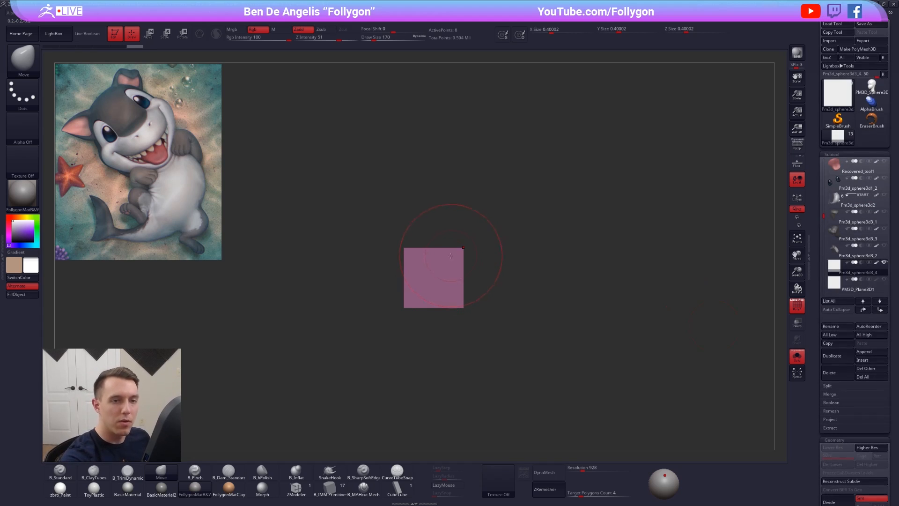
Step: Mask one end of the cube, stretch it to a Y size of about 0.95 and narrow its upper end into a taper
{"action": "right_click_drag", "start_coordinate": [450, 256], "coordinate": [531, 282], "text": "alt"}
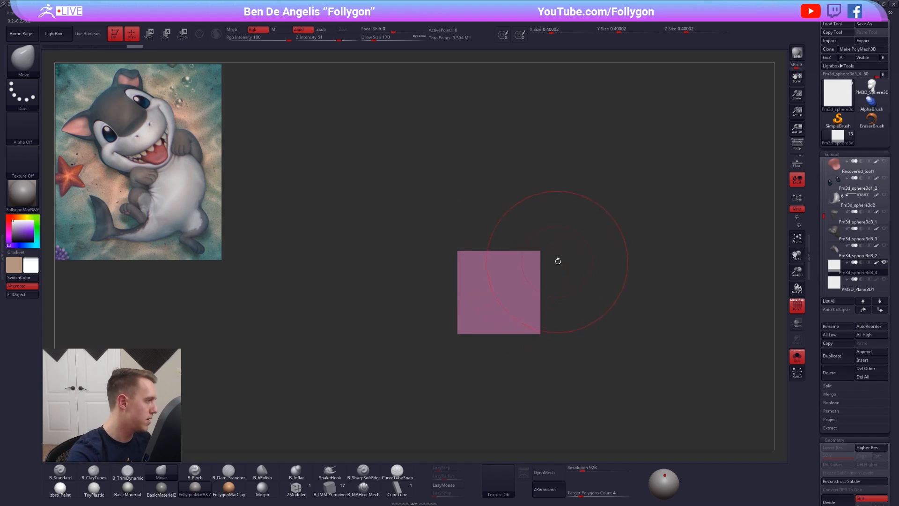
{"action": "key", "text": "space"}
{"action": "left_click_drag", "start_coordinate": [577, 252], "coordinate": [570, 252]}
{"action": "mouse_move", "coordinate": [545, 277]}
{"action": "right_mouse_down", "text": "alt"}
{"action": "mouse_move", "coordinate": [533, 262]}
{"action": "mouse_move", "coordinate": [506, 297]}
{"action": "right_mouse_up", "text": "alt"}
{"action": "mouse_move", "coordinate": [409, 267]}
{"action": "left_mouse_down", "text": "ctrl"}
{"action": "mouse_move", "coordinate": [584, 231]}
{"action": "mouse_move", "coordinate": [569, 256]}
{"action": "left_mouse_up", "text": "ctrl"}
{"action": "left_click", "coordinate": [547, 267], "text": "ctrl"}
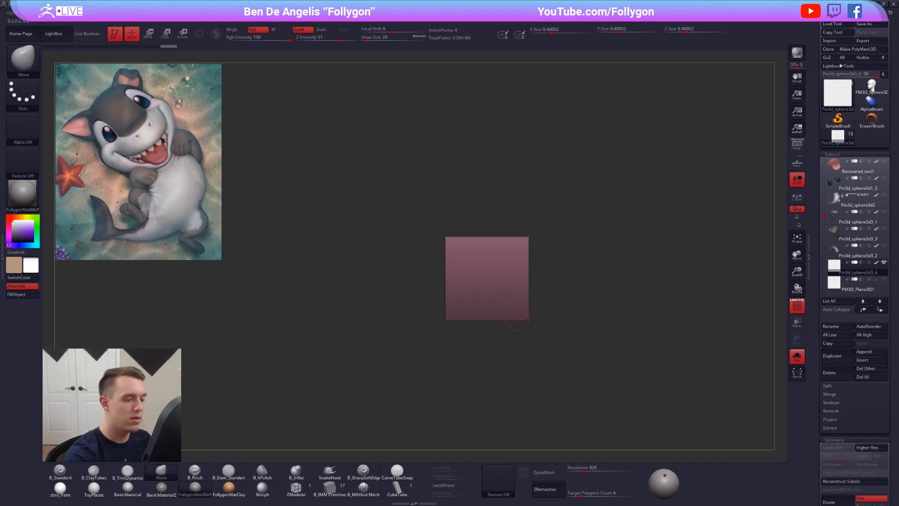
{"action": "key", "text": "w"}
{"action": "left_click_drag", "start_coordinate": [529, 319], "coordinate": [528, 366], "text": "shift"}
{"action": "left_click_drag", "start_coordinate": [528, 366], "coordinate": [528, 429], "text": "shift"}
{"action": "mouse_move", "coordinate": [529, 122]}
{"action": "left_mouse_down", "text": "shift"}
{"action": "mouse_move", "coordinate": [585, 123]}
{"action": "mouse_move", "coordinate": [527, 124]}
{"action": "left_mouse_up", "text": "shift"}
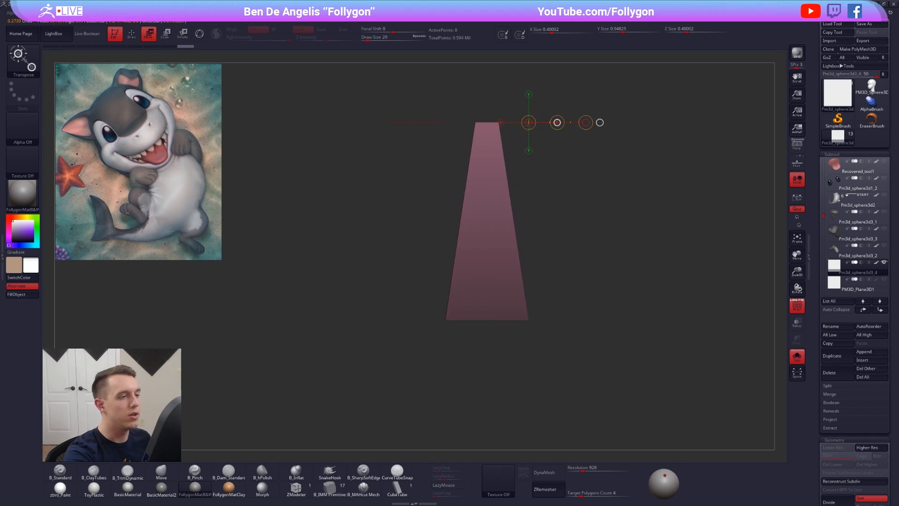
Step: Thin the narrow end of the tapered block in depth from the side view with the Transpose Move tool
{"action": "key", "text": "q"}
{"action": "mouse_move", "coordinate": [556, 215]}
{"action": "left_mouse_down", "text": "shift"}
{"action": "mouse_move", "coordinate": [562, 191]}
{"action": "mouse_move", "coordinate": [546, 279]}
{"action": "mouse_move", "coordinate": [514, 184]}
{"action": "mouse_move", "coordinate": [580, 186]}
{"action": "left_mouse_up", "text": "shift"}
{"action": "key", "text": "w"}
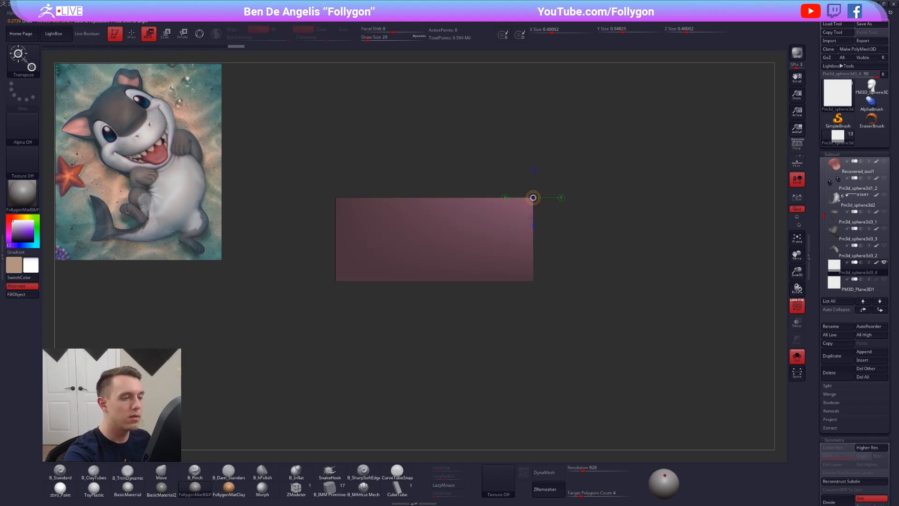
{"action": "left_click_drag", "start_coordinate": [530, 220], "coordinate": [530, 309], "text": "shift"}
{"action": "left_click_drag", "start_coordinate": [530, 265], "coordinate": [530, 328], "text": "shift"}
{"action": "key", "text": "q"}
{"action": "left_click_drag", "start_coordinate": [479, 283], "coordinate": [508, 262]}
Step: Mask the back of the tapered block, hide the polyframe and narrow the front face to slope the sides
{"action": "mouse_move", "coordinate": [523, 211]}
{"action": "left_mouse_down", "text": "ctrl"}
{"action": "mouse_move", "coordinate": [528, 202]}
{"action": "mouse_move", "coordinate": [528, 212]}
{"action": "mouse_move", "coordinate": [506, 219]}
{"action": "mouse_move", "coordinate": [646, 261]}
{"action": "mouse_move", "coordinate": [750, 215]}
{"action": "mouse_move", "coordinate": [414, 243]}
{"action": "left_mouse_up", "text": "ctrl"}
{"action": "mouse_move", "coordinate": [496, 288]}
{"action": "left_mouse_down", "text": "alt"}
{"action": "mouse_move", "coordinate": [417, 307]}
{"action": "mouse_move", "coordinate": [532, 273]}
{"action": "left_mouse_up", "text": "alt"}
{"action": "mouse_move", "coordinate": [460, 258]}
{"action": "left_mouse_down", "text": "alt"}
{"action": "mouse_move", "coordinate": [538, 248]}
{"action": "mouse_move", "coordinate": [521, 242]}
{"action": "mouse_move", "coordinate": [571, 243]}
{"action": "mouse_move", "coordinate": [522, 245]}
{"action": "mouse_move", "coordinate": [528, 211]}
{"action": "mouse_move", "coordinate": [536, 234]}
{"action": "left_mouse_up", "text": "alt"}
{"action": "key", "text": "w"}
{"action": "key", "text": "d"}
{"action": "key", "text": "shift+d"}
{"action": "key", "text": "q"}
{"action": "key", "text": "shift+f"}
{"action": "key", "text": "w"}
{"action": "left_click_drag", "start_coordinate": [550, 306], "coordinate": [542, 306]}
{"action": "key", "text": "q"}
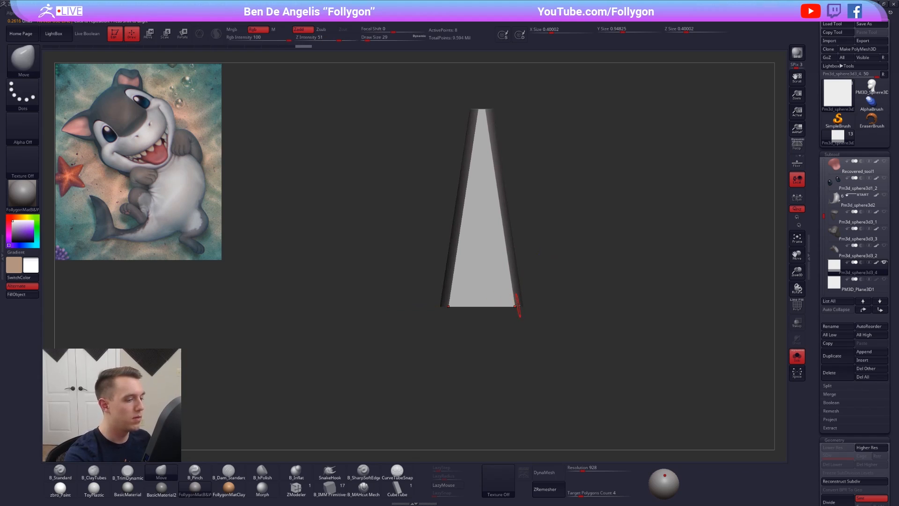
Step: Narrow the front face of the tapered block further into a thin ridge along its length
{"action": "key", "text": "ctrl"}
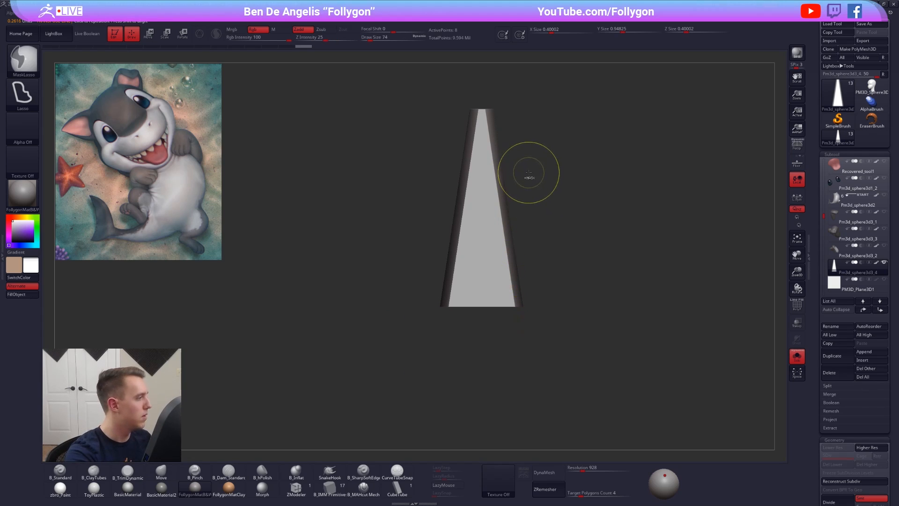
{"action": "left_click_drag", "start_coordinate": [521, 138], "coordinate": [527, 100], "text": "ctrl"}
{"action": "key", "text": "w"}
{"action": "mouse_move", "coordinate": [548, 305]}
{"action": "left_mouse_down"}
{"action": "mouse_move", "coordinate": [534, 309]}
{"action": "mouse_move", "coordinate": [545, 307]}
{"action": "left_mouse_up"}
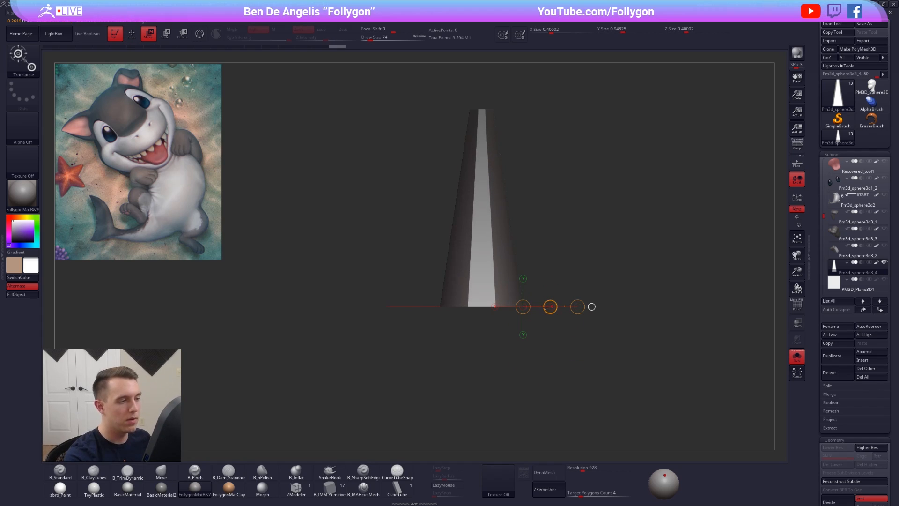
{"action": "key", "text": "q"}
Step: Crease the edges around the block's wide base with ZModeler and preview the shape with Dynamic Subdivision
{"action": "left_click_drag", "start_coordinate": [564, 337], "coordinate": [553, 296]}
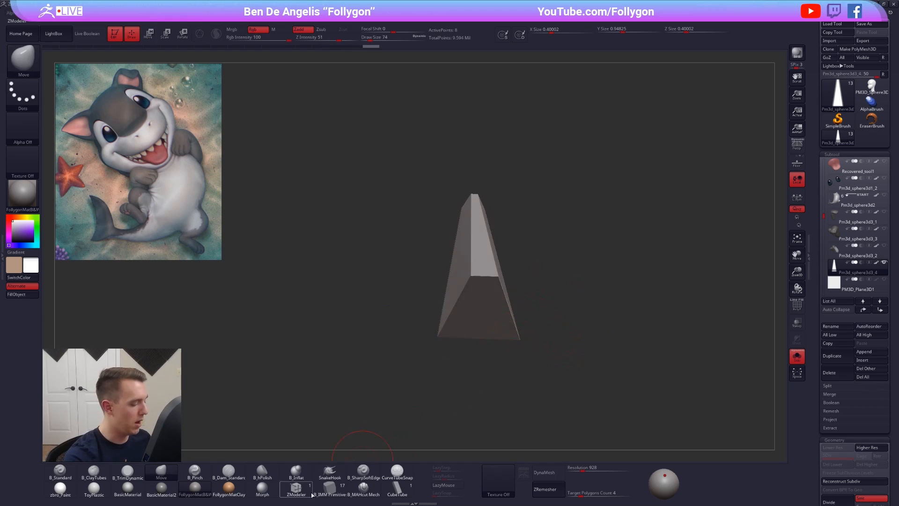
{"action": "left_click", "coordinate": [296, 489]}
{"action": "mouse_move", "coordinate": [480, 332]}
{"action": "right_mouse_down", "text": "alt"}
{"action": "mouse_move", "coordinate": [517, 306]}
{"action": "mouse_move", "coordinate": [517, 319]}
{"action": "mouse_move", "coordinate": [515, 271]}
{"action": "right_mouse_up", "text": "alt"}
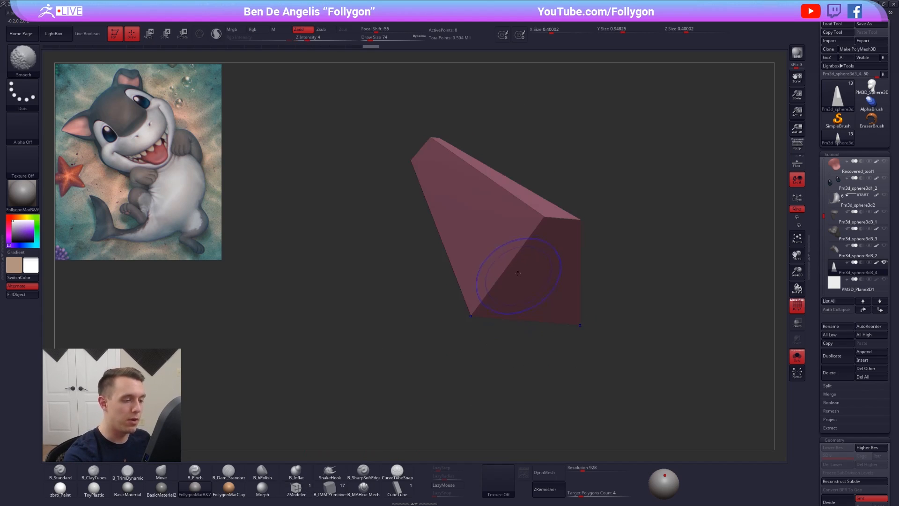
{"action": "key", "text": "space"}
{"action": "left_click", "coordinate": [459, 312]}
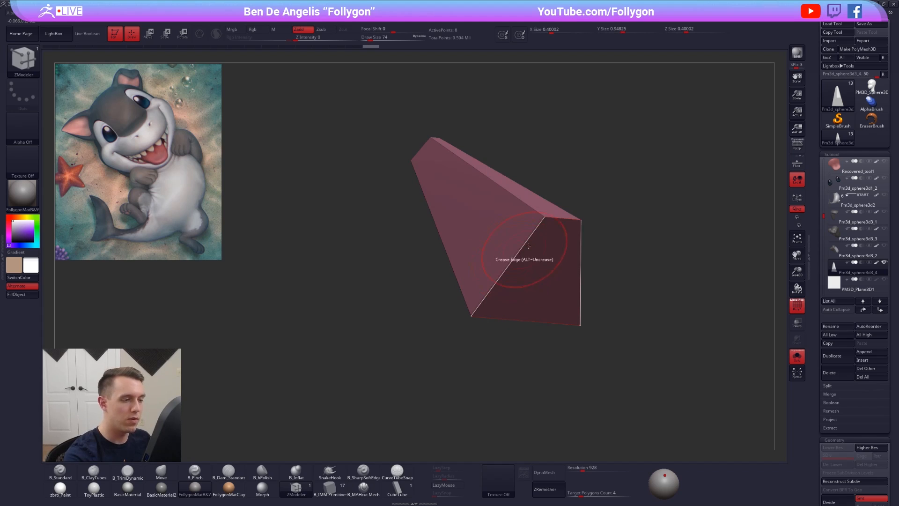
{"action": "left_click", "coordinate": [517, 316]}
{"action": "key", "text": "d"}
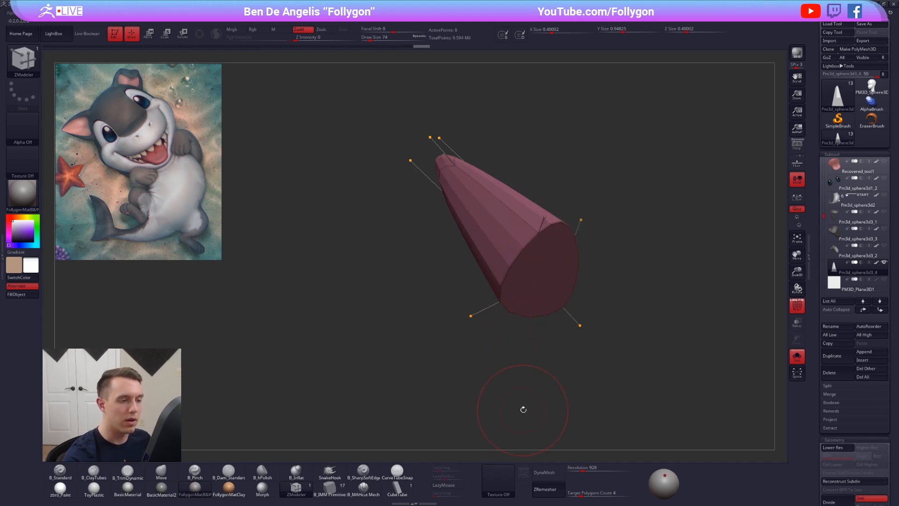
{"action": "key", "text": "shift+d"}
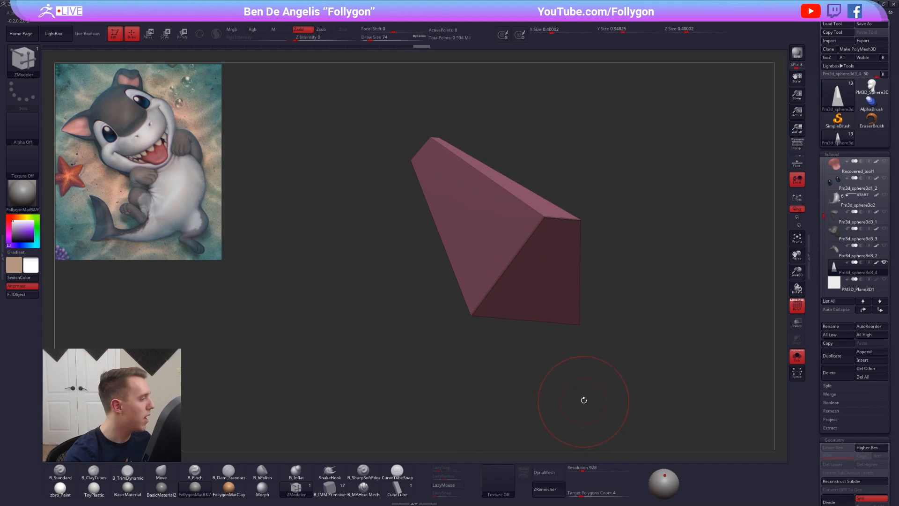
Step: Crease the edges around the block's narrow tip and turn Dynamic Subdivision on
{"action": "left_click_drag", "start_coordinate": [554, 358], "coordinate": [511, 281]}
{"action": "right_click_drag", "start_coordinate": [376, 214], "coordinate": [369, 205]}
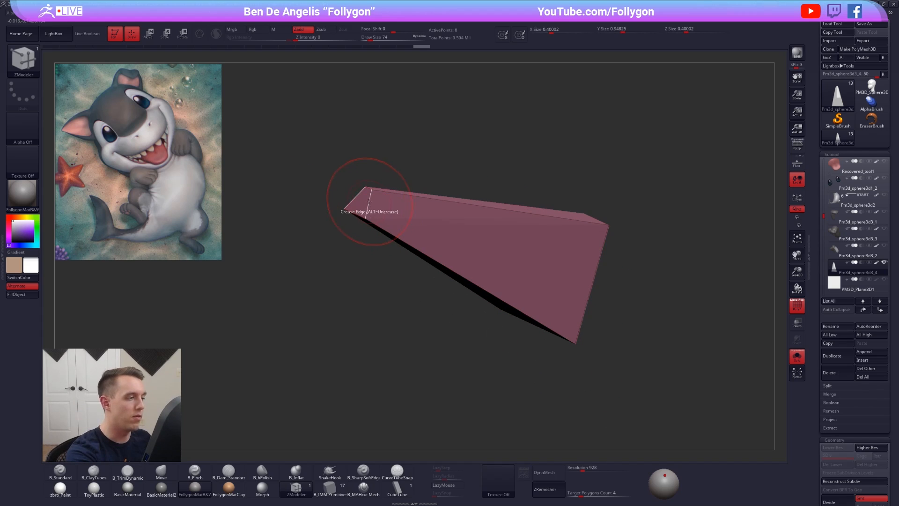
{"action": "left_click", "coordinate": [375, 223]}
{"action": "key", "text": "ctrl+z"}
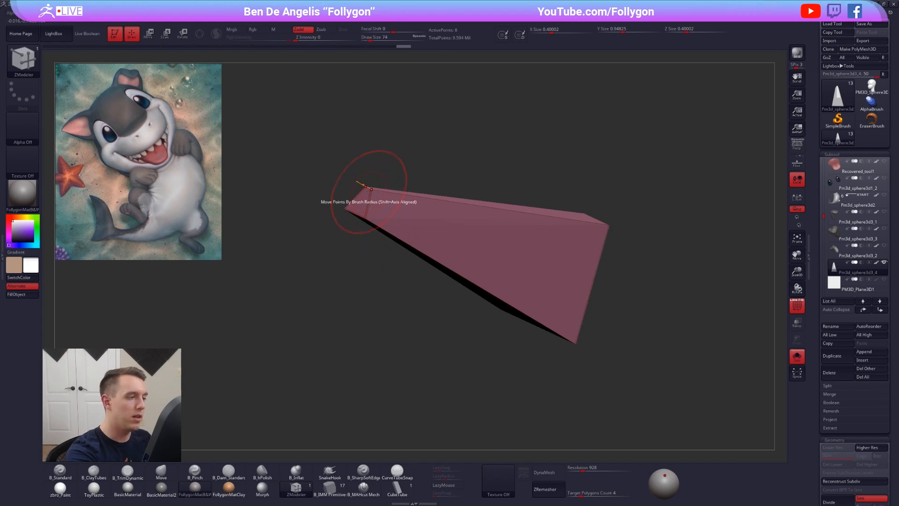
{"action": "left_click", "coordinate": [422, 246]}
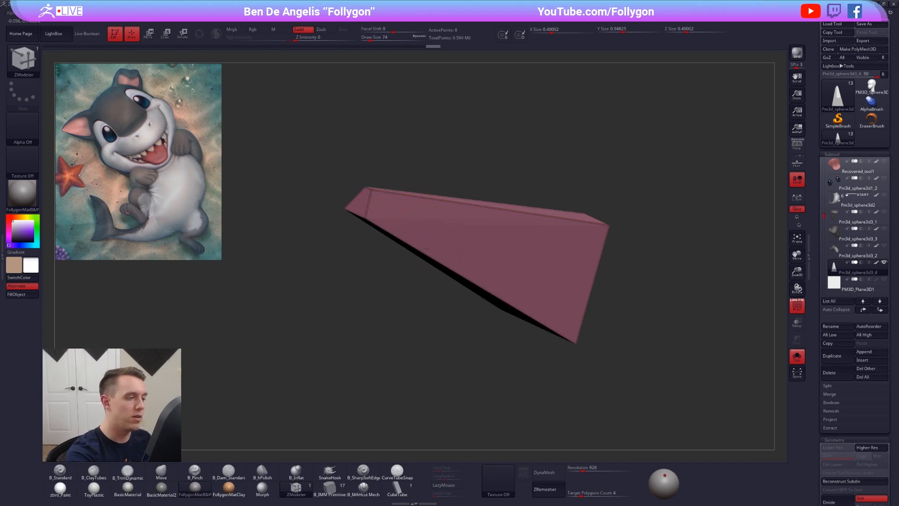
{"action": "key", "text": "d"}
{"action": "left_click_drag", "start_coordinate": [647, 372], "coordinate": [494, 298]}
{"action": "key", "text": "w"}
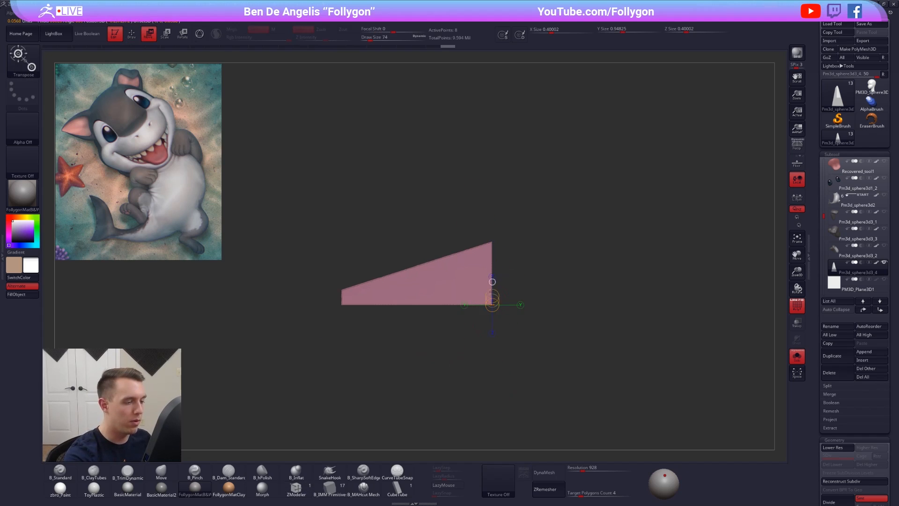
{"action": "left_click_drag", "start_coordinate": [492, 268], "coordinate": [491, 269]}
{"action": "key", "text": "ctrl+z"}
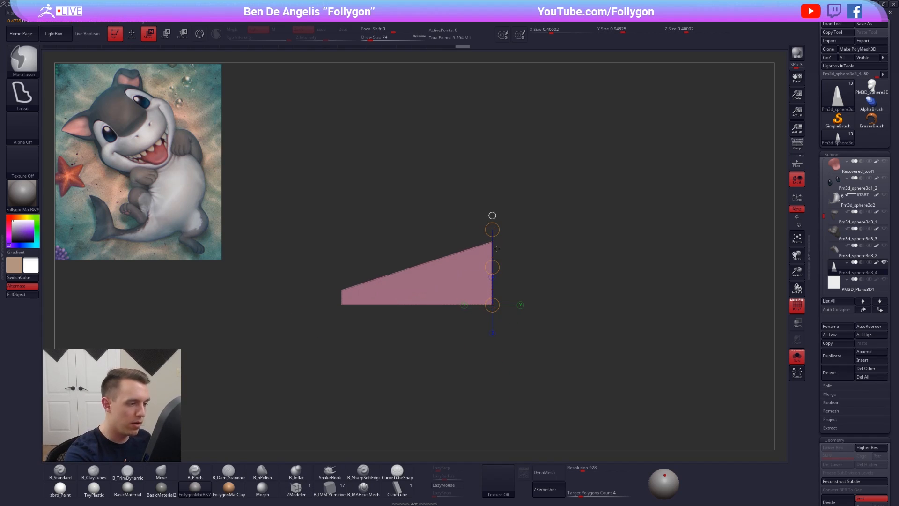
{"action": "left_click_drag", "start_coordinate": [492, 229], "coordinate": [492, 238]}
{"action": "key", "text": "ctrl+z"}
Step: Mask the flat base of the tapered block and lower its unmasked ridge to flatten the arm
{"action": "key", "text": "q"}
{"action": "left_click_drag", "start_coordinate": [332, 300], "coordinate": [550, 295], "text": "ctrl"}
{"action": "key", "text": "w"}
{"action": "mouse_move", "coordinate": [492, 267]}
{"action": "left_mouse_down"}
{"action": "mouse_move", "coordinate": [531, 263]}
{"action": "mouse_move", "coordinate": [519, 309]}
{"action": "mouse_move", "coordinate": [485, 302]}
{"action": "left_mouse_up"}
{"action": "key", "text": "q"}
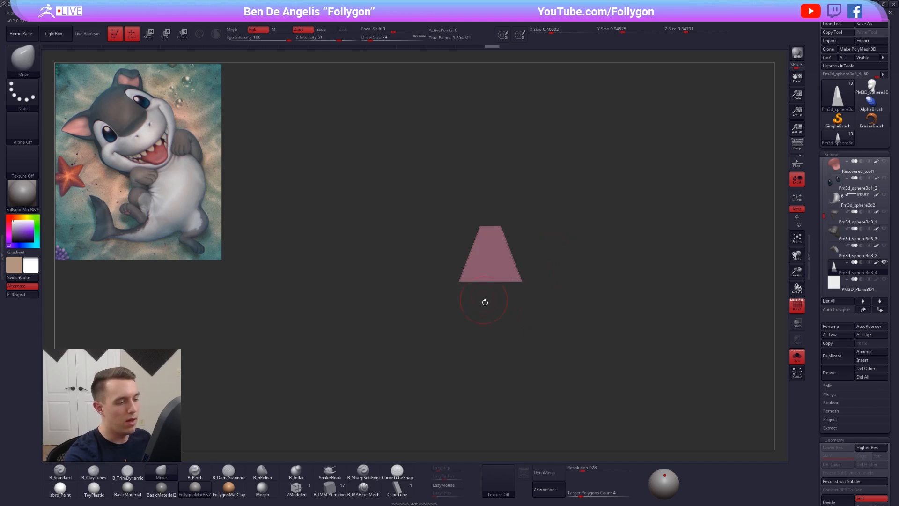
Step: Set the Move brush's draw size to 54
{"action": "left_click_drag", "start_coordinate": [656, 412], "coordinate": [623, 387], "text": "alt"}
{"action": "key", "text": "s"}
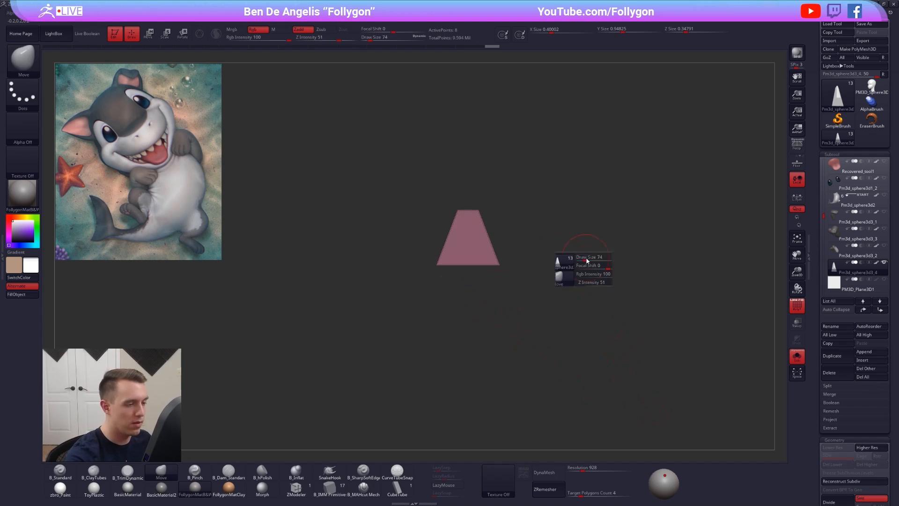
{"action": "left_click_drag", "start_coordinate": [586, 261], "coordinate": [589, 258]}
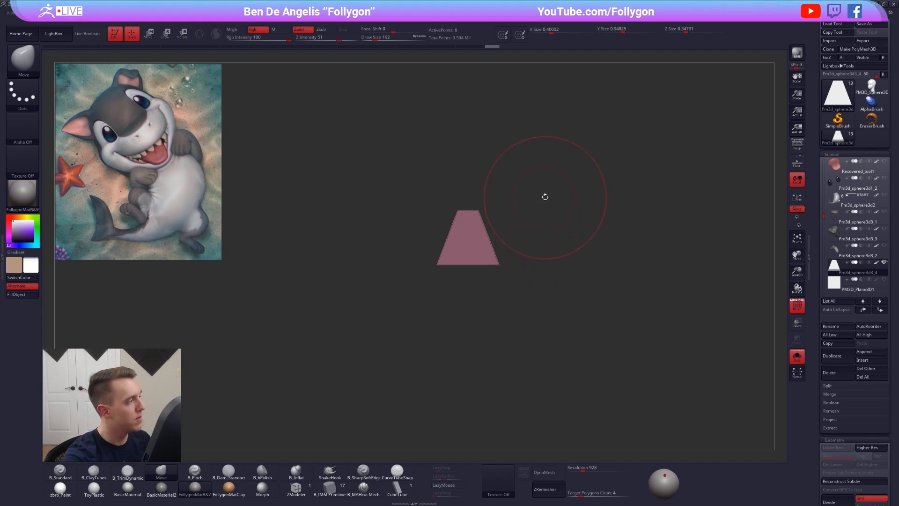
{"action": "key", "text": "s"}
{"action": "left_click_drag", "start_coordinate": [561, 189], "coordinate": [554, 188]}
{"action": "left_click_drag", "start_coordinate": [490, 223], "coordinate": [480, 295]}
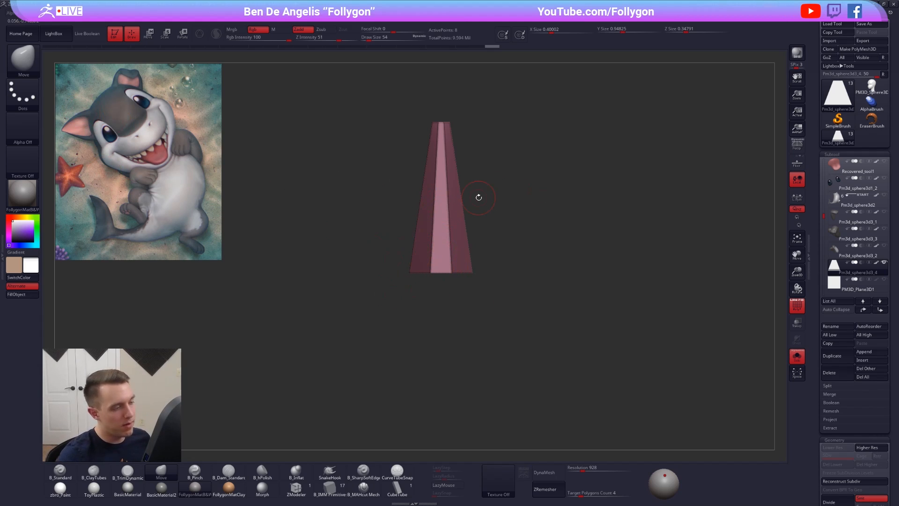
Step: Open the Windows Calculator
{"action": "key", "text": "super"}
{"action": "type", "text": "calc"}
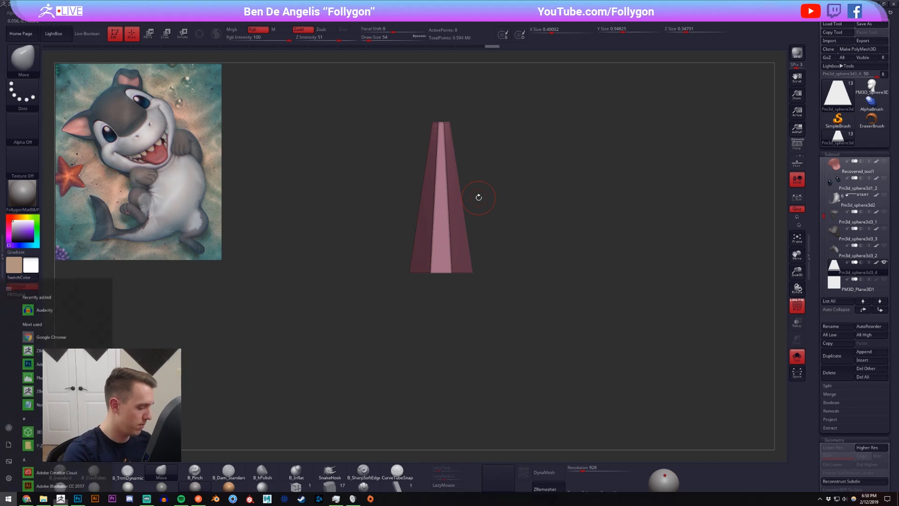
{"action": "key", "text": "Return"}
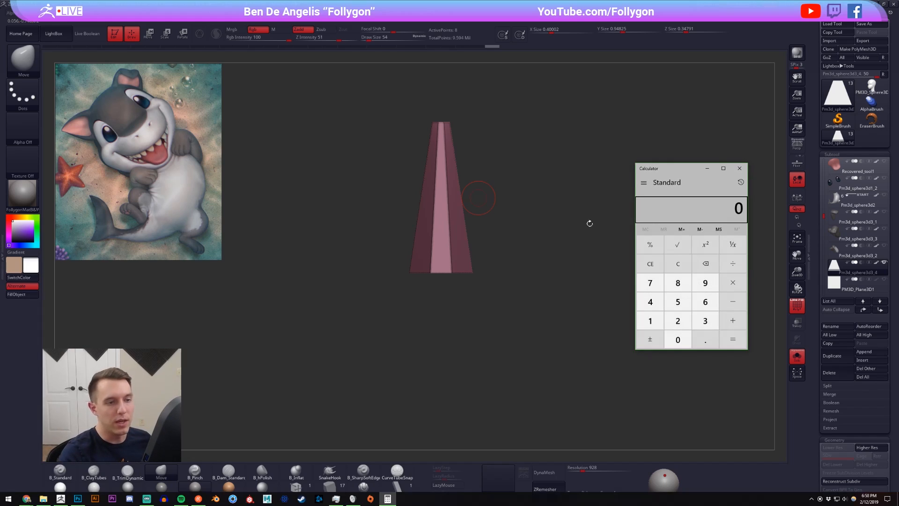
{"action": "left_click", "coordinate": [705, 320]}
{"action": "left_click", "coordinate": [705, 301]}
{"action": "left_click", "coordinate": [688, 338]}
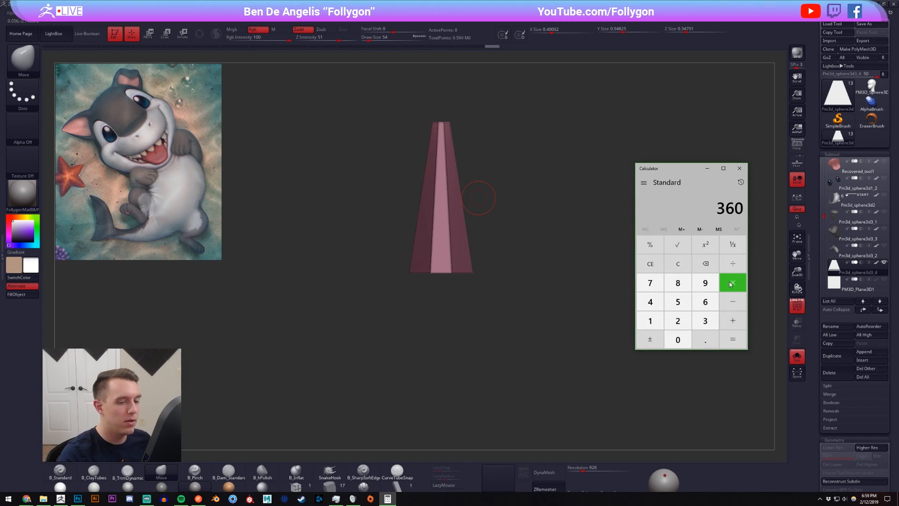
{"action": "left_click", "coordinate": [676, 267]}
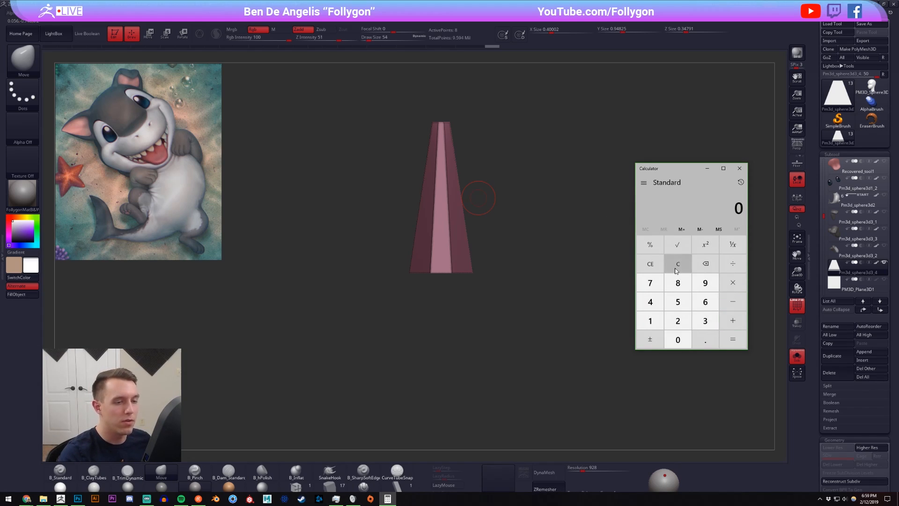
Step: Divide 90 by 5 in the calculator and return to ZBrush
{"action": "left_click", "coordinate": [705, 283]}
{"action": "left_click", "coordinate": [678, 339]}
{"action": "left_click", "coordinate": [732, 264]}
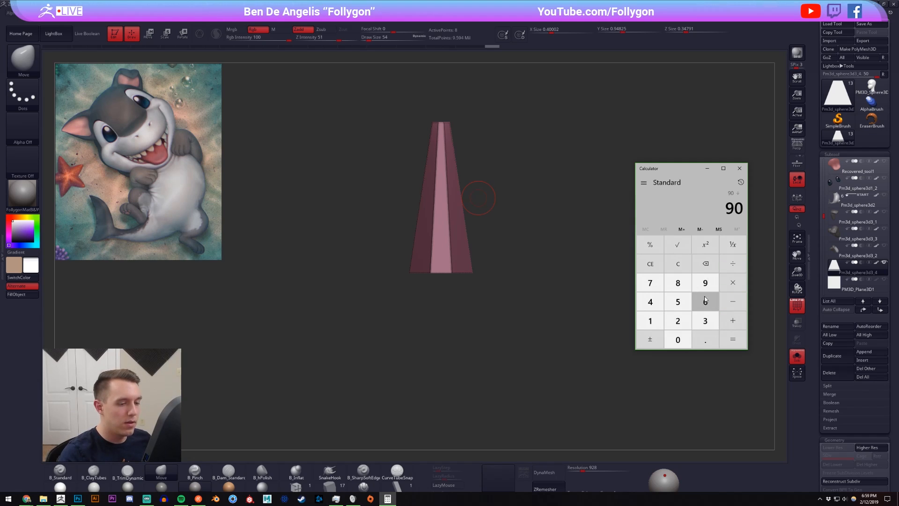
{"action": "left_click", "coordinate": [677, 302]}
{"action": "left_click", "coordinate": [729, 336]}
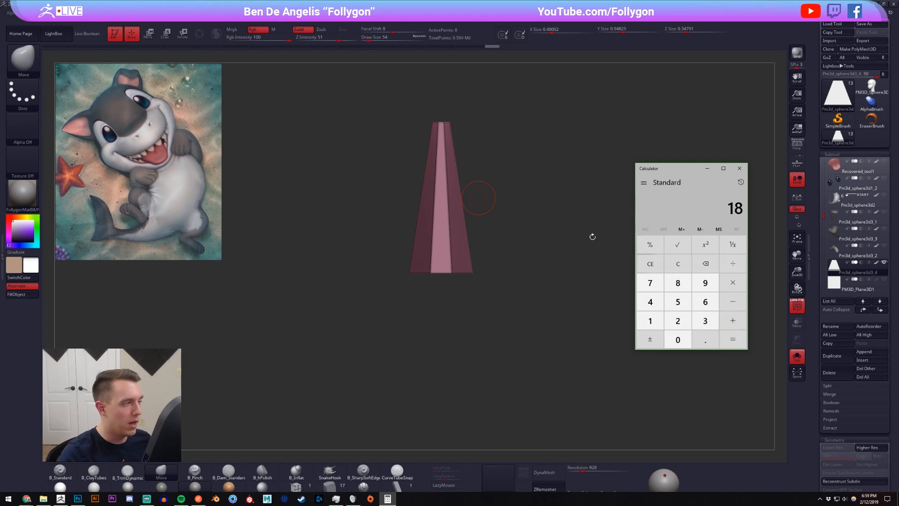
{"action": "left_click", "coordinate": [394, 84]}
Step: Lay a straight Transpose line along the arm's length, with its origin at the centre of the wide base
{"action": "key", "text": "w"}
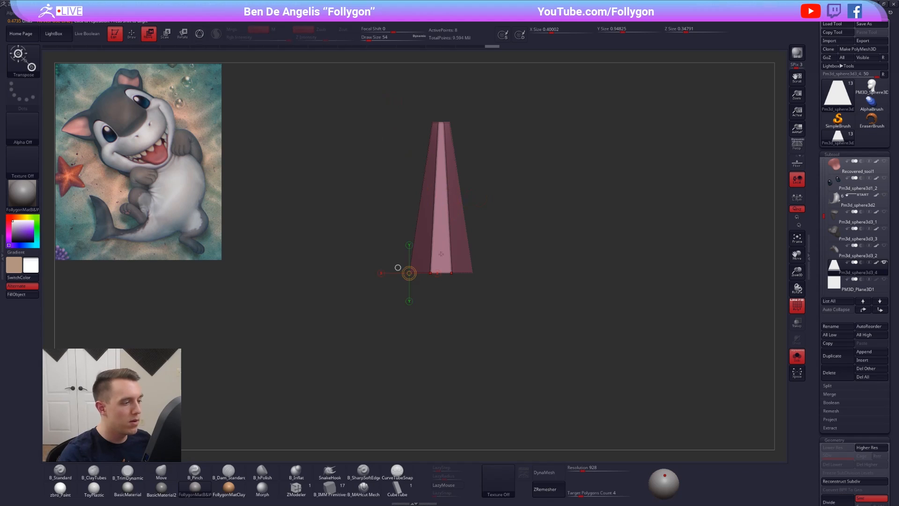
{"action": "mouse_move", "coordinate": [455, 260]}
{"action": "left_mouse_down"}
{"action": "mouse_move", "coordinate": [574, 141]}
{"action": "mouse_move", "coordinate": [571, 175]}
{"action": "mouse_move", "coordinate": [612, 182]}
{"action": "left_mouse_up"}
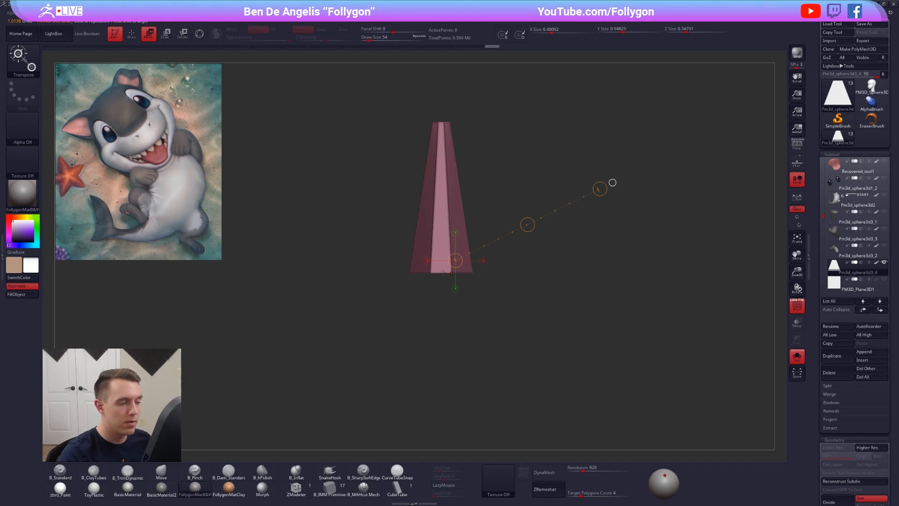
{"action": "left_click", "coordinate": [611, 182]}
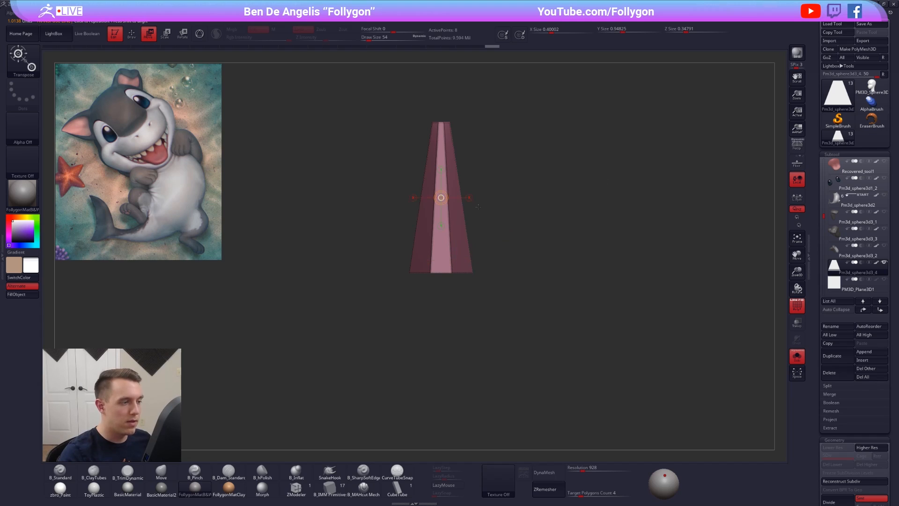
{"action": "left_click", "coordinate": [440, 170]}
{"action": "left_click_drag", "start_coordinate": [520, 216], "coordinate": [468, 197], "text": "alt"}
{"action": "left_click_drag", "start_coordinate": [462, 195], "coordinate": [482, 215], "text": "alt"}
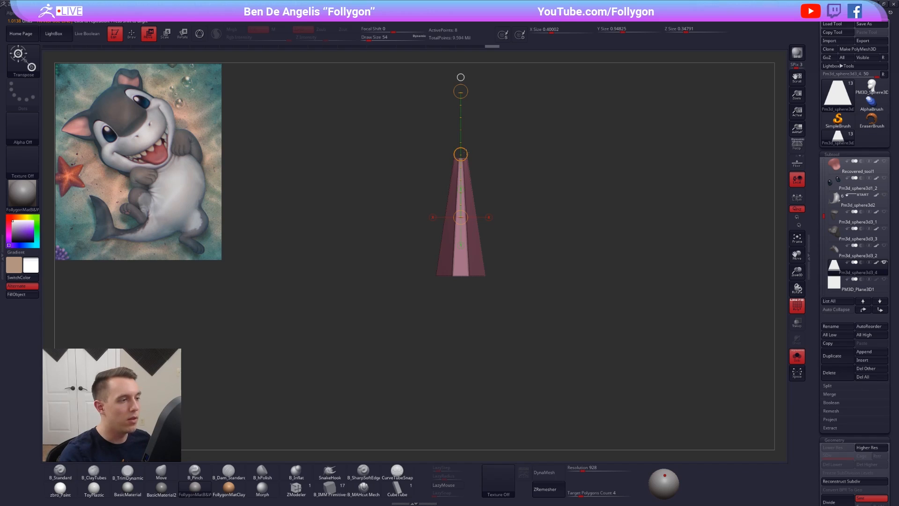
{"action": "left_click_drag", "start_coordinate": [460, 76], "coordinate": [461, 136]}
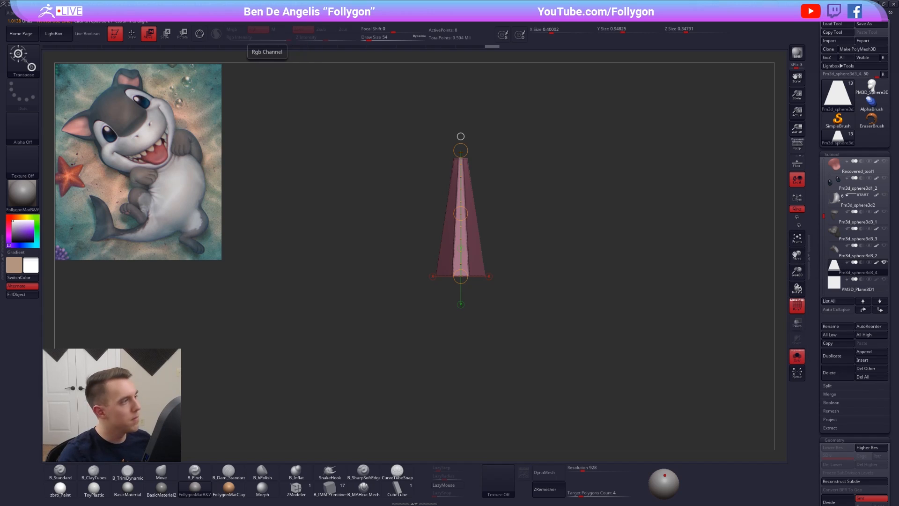
Step: Inspect the Transpose Units and Transpose preferences for the setting that controls rotation snapping
{"action": "left_click", "coordinate": [309, 19]}
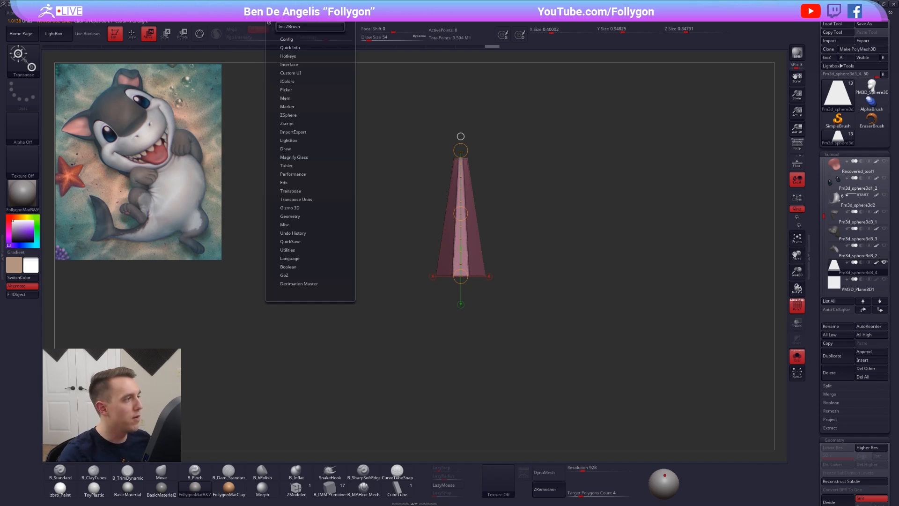
{"action": "left_click", "coordinate": [308, 199]}
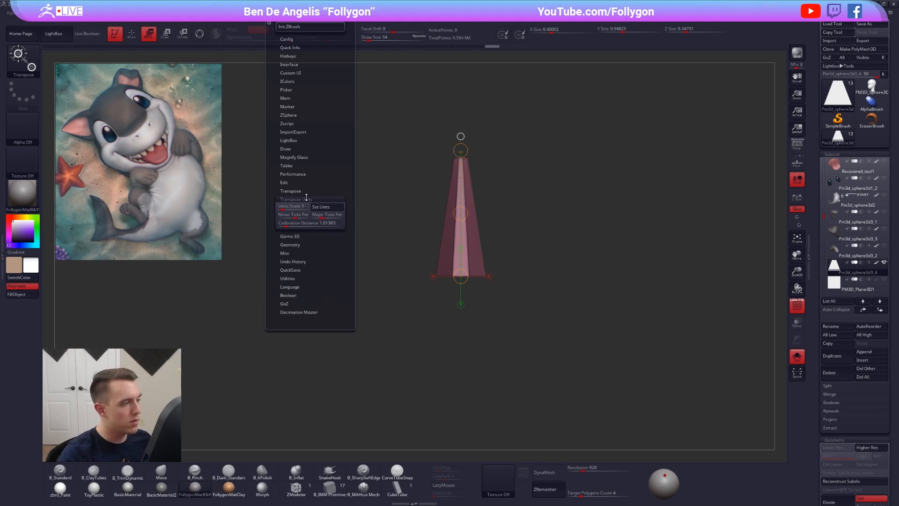
{"action": "left_click", "coordinate": [300, 191]}
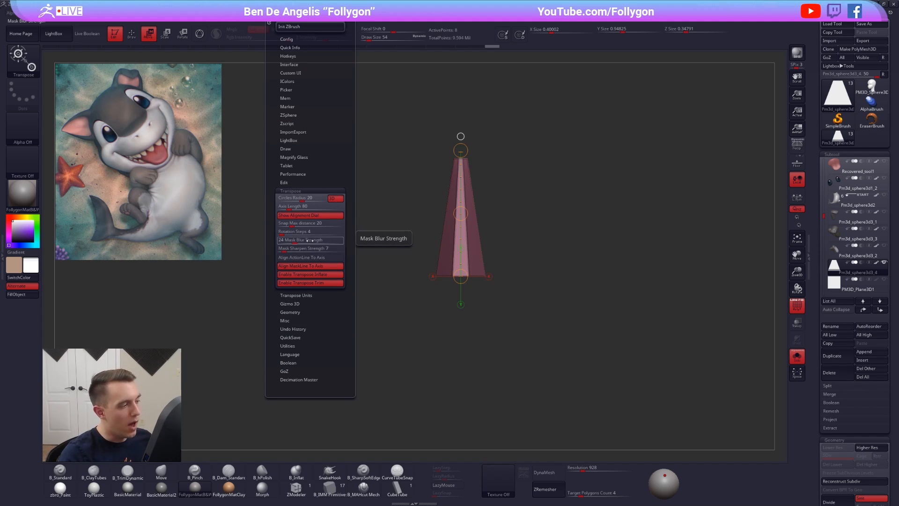
{"action": "key", "text": "ctrl"}
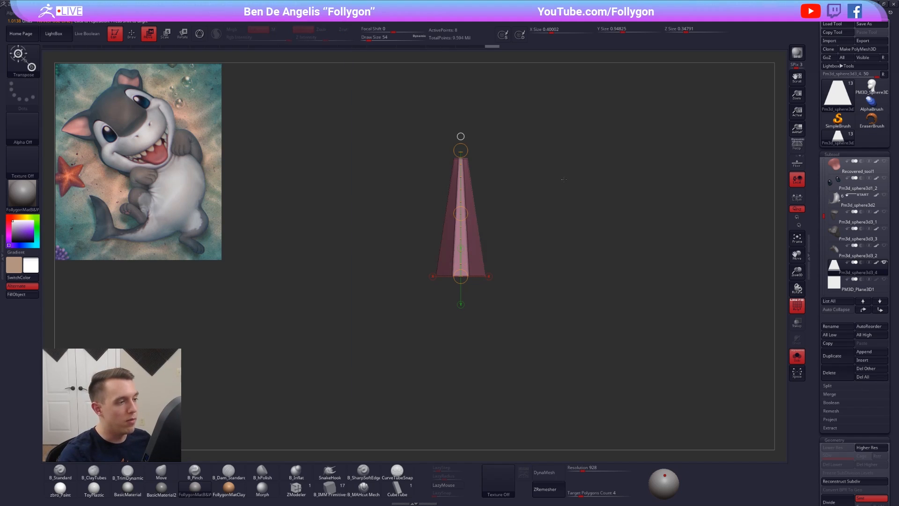
Step: Try rotating the arm 90 degrees around the centre of its wide base and undo the rotation
{"action": "key", "text": "r"}
{"action": "left_click_drag", "start_coordinate": [492, 169], "coordinate": [547, 169]}
{"action": "left_click_drag", "start_coordinate": [582, 195], "coordinate": [611, 257]}
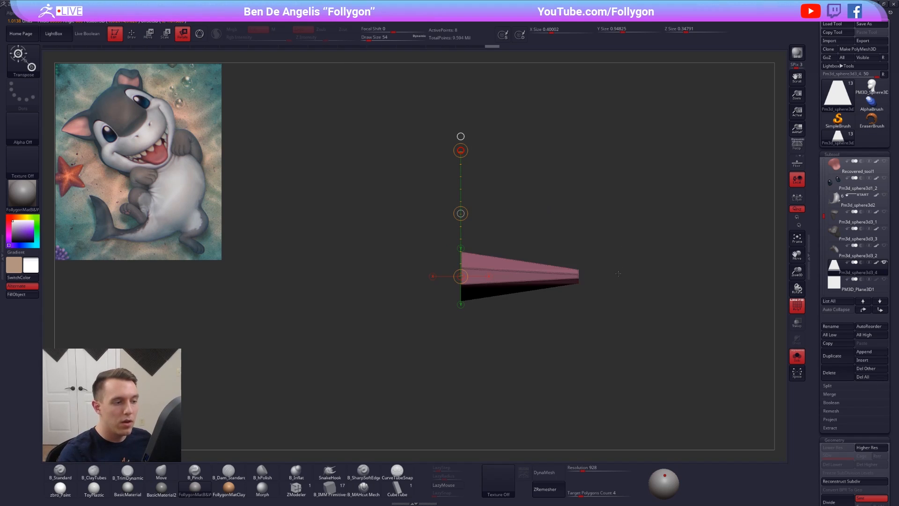
{"action": "key", "text": "ctrl+z"}
{"action": "key", "text": "ctrl+z"}
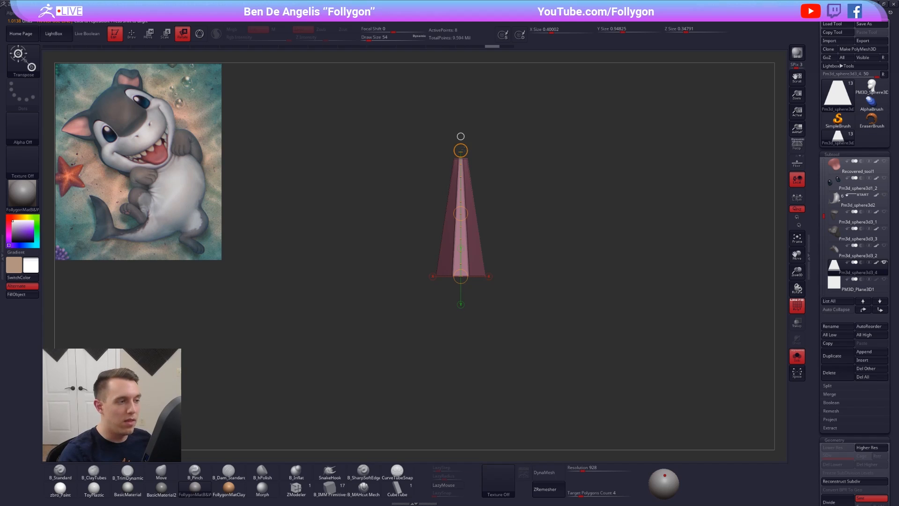
{"action": "left_click_drag", "start_coordinate": [461, 151], "coordinate": [611, 266]}
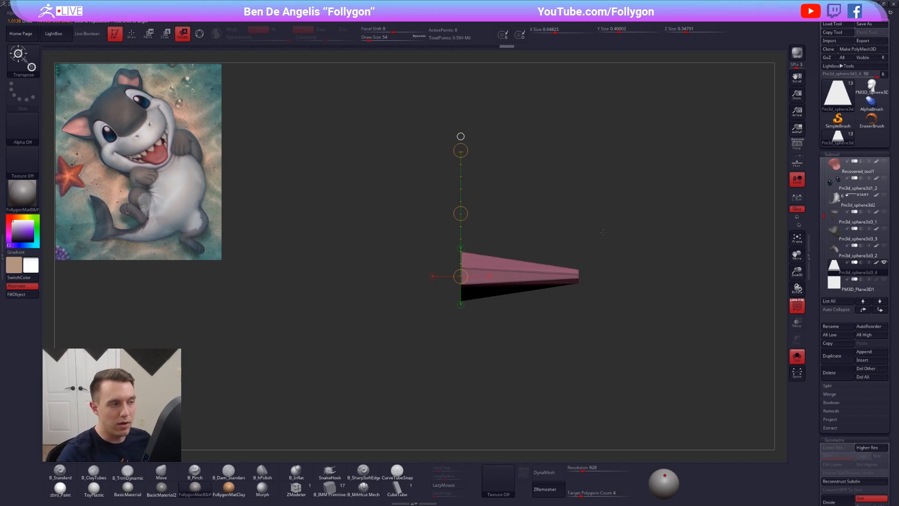
{"action": "key", "text": "ctrl+z"}
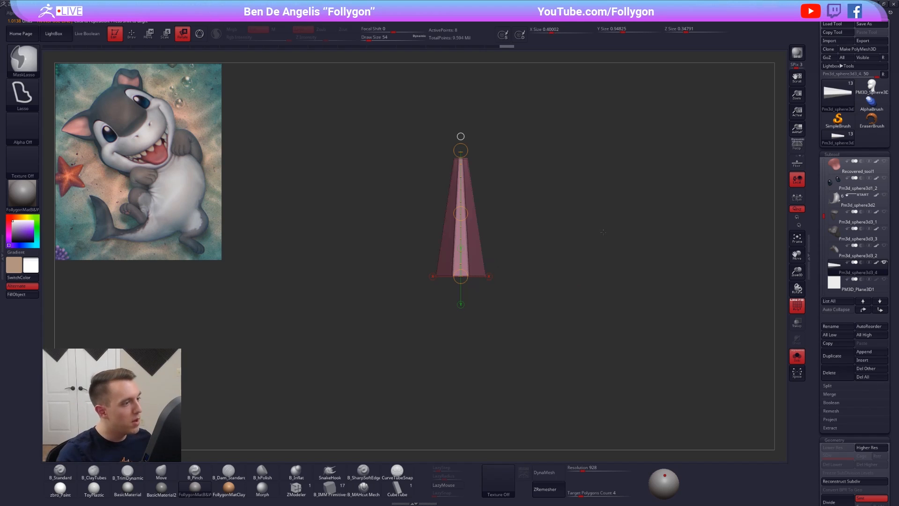
Step: Set the Transpose Rotation Steps to 18, test it by rotating the arm around its base, and undo the rotation
{"action": "left_click", "coordinate": [279, 13]}
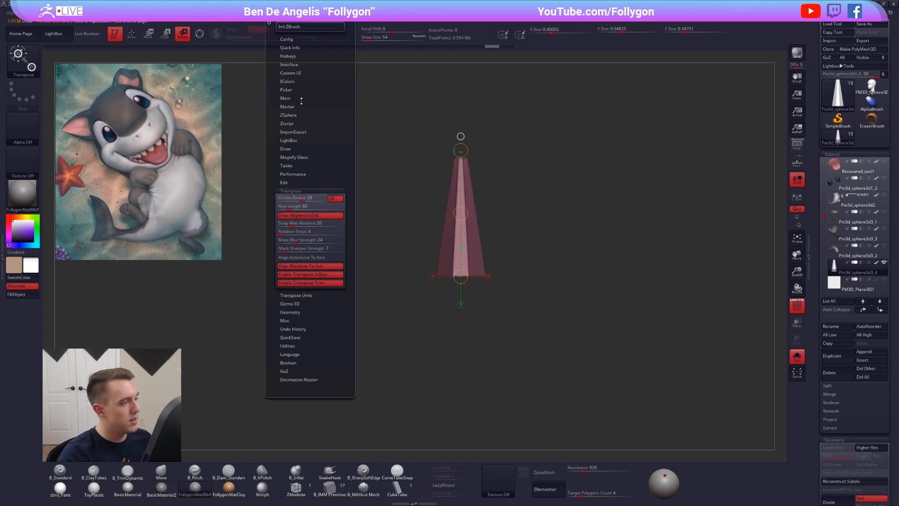
{"action": "key", "text": "ctrl"}
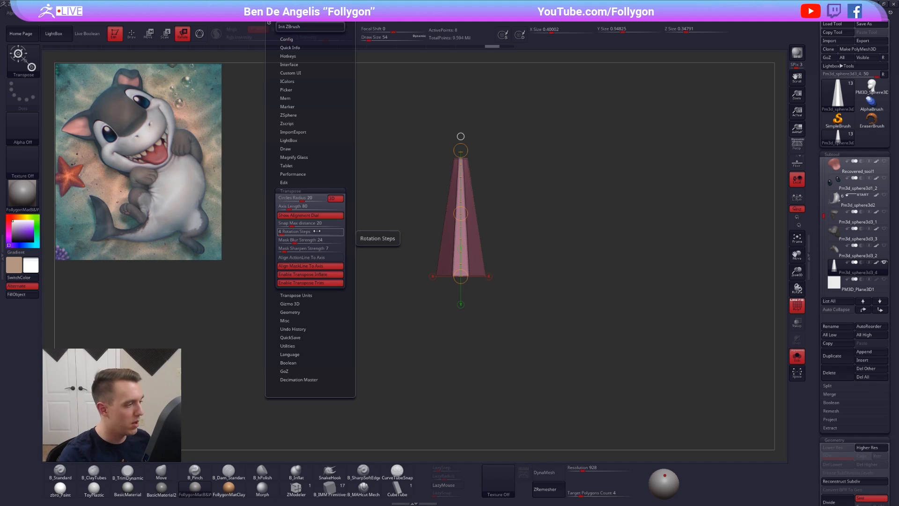
{"action": "left_click", "coordinate": [317, 231]}
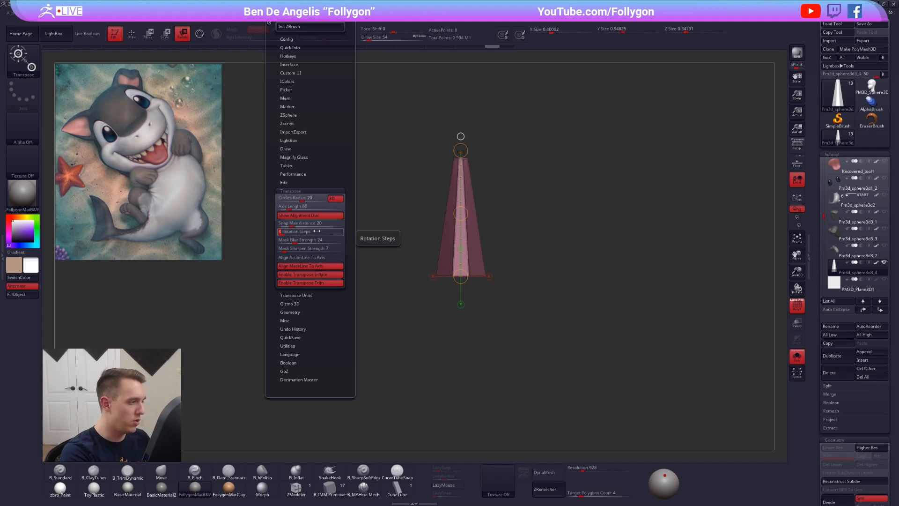
{"action": "type", "text": "18"}
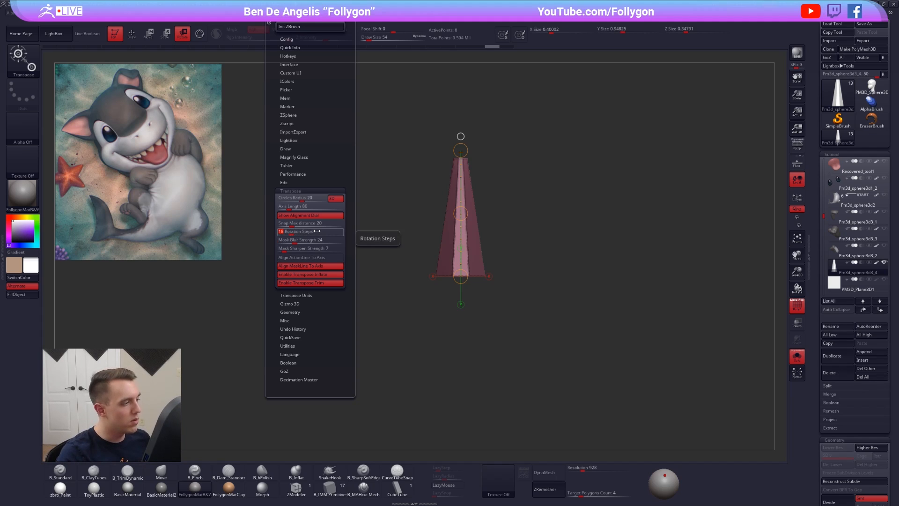
{"action": "key", "text": "Return"}
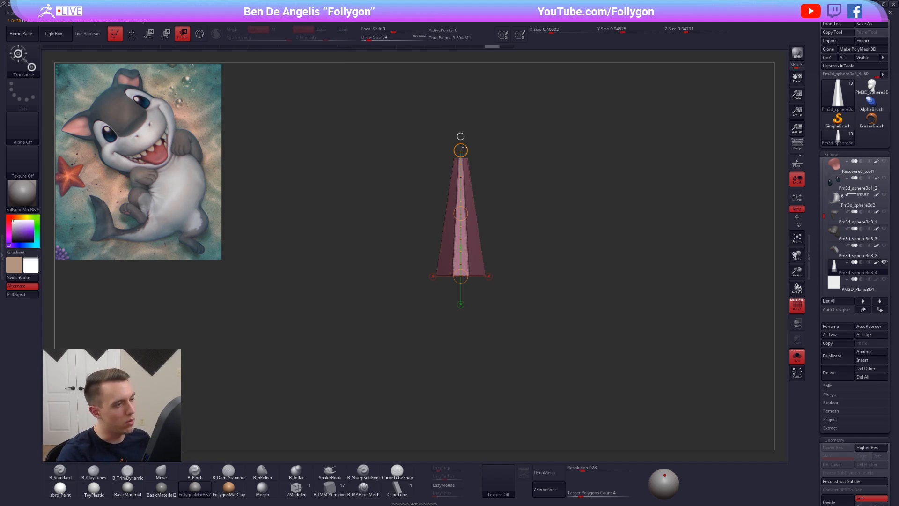
{"action": "left_click_drag", "start_coordinate": [462, 151], "coordinate": [518, 164]}
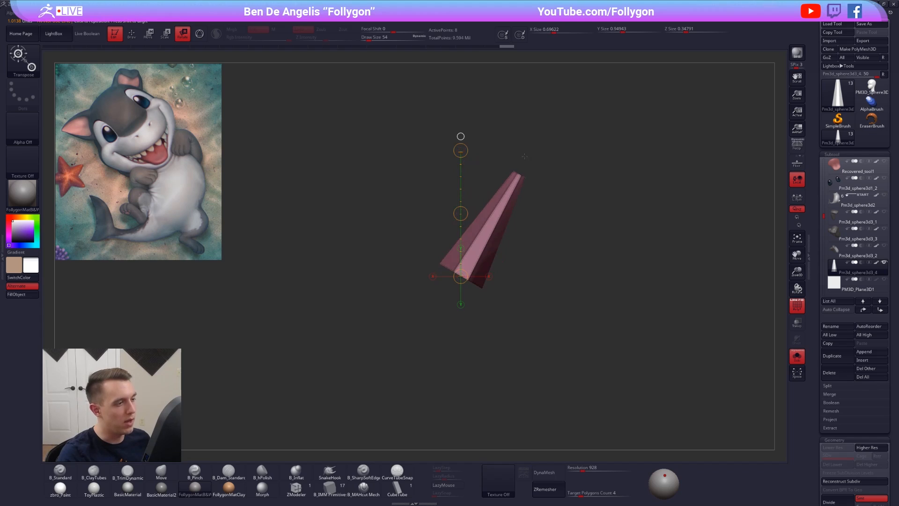
{"action": "key", "text": "ctrl+z"}
Step: Set the Transpose Rotation Steps to 1 and try a snapped rotation of the arm around its base
{"action": "mouse_move", "coordinate": [278, 13]}
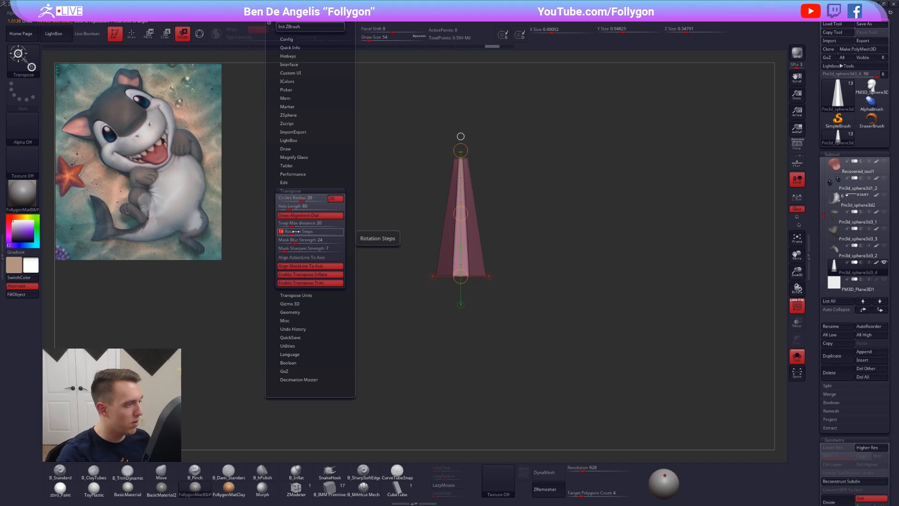
{"action": "type", "text": "1"}
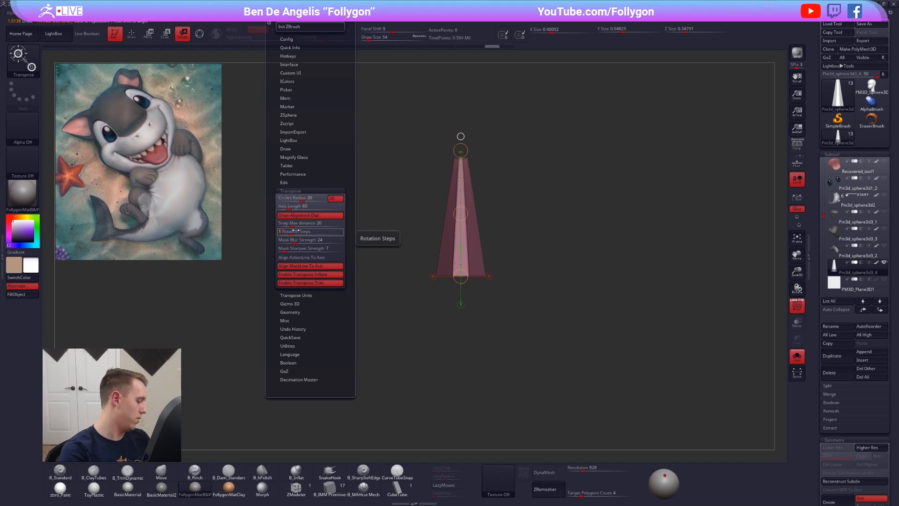
{"action": "key", "text": "Tab"}
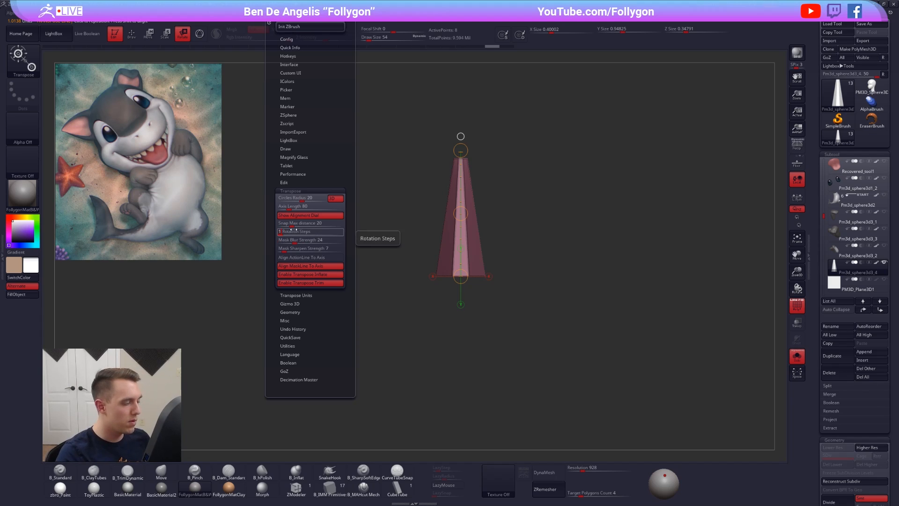
{"action": "left_click_drag", "start_coordinate": [461, 150], "coordinate": [383, 164], "text": "shift"}
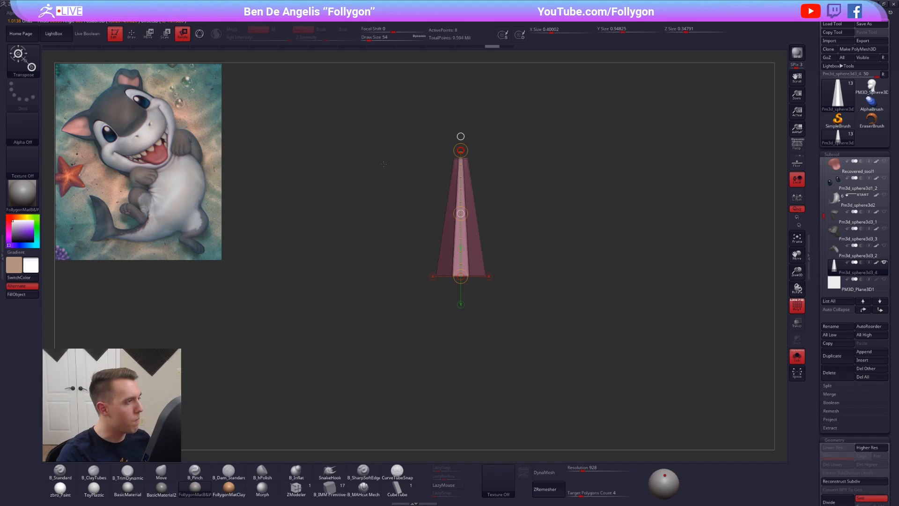
Step: Try rotating the arm a quarter turn clockwise around its base and undo the rotation
{"action": "left_click", "coordinate": [282, 14]}
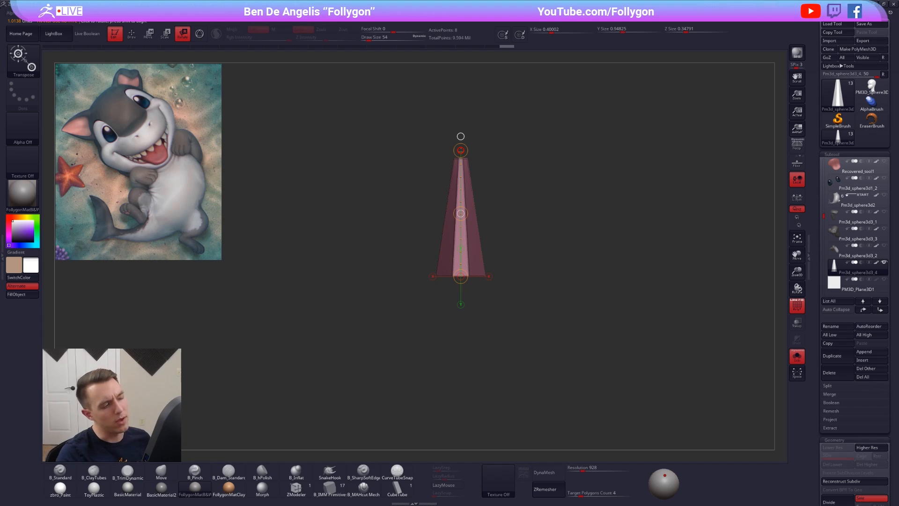
{"action": "left_click_drag", "start_coordinate": [461, 150], "coordinate": [592, 199]}
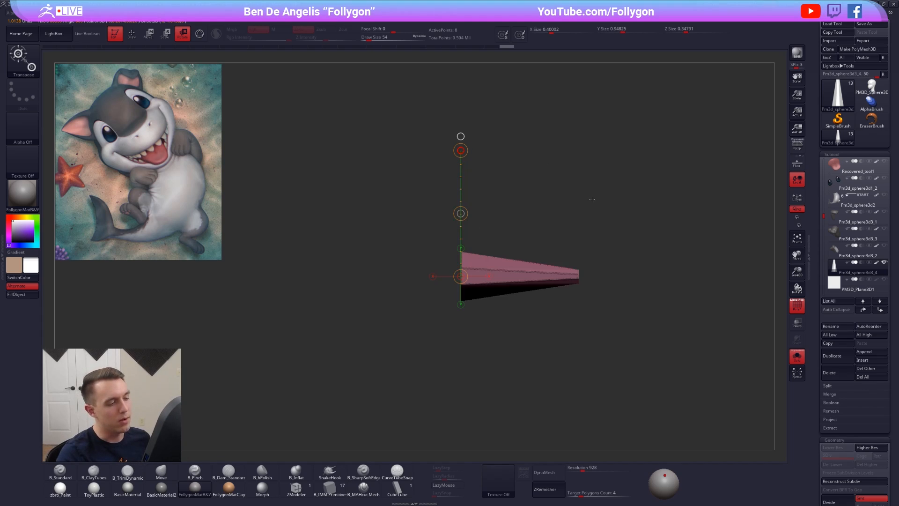
{"action": "key", "text": "ctrl+z"}
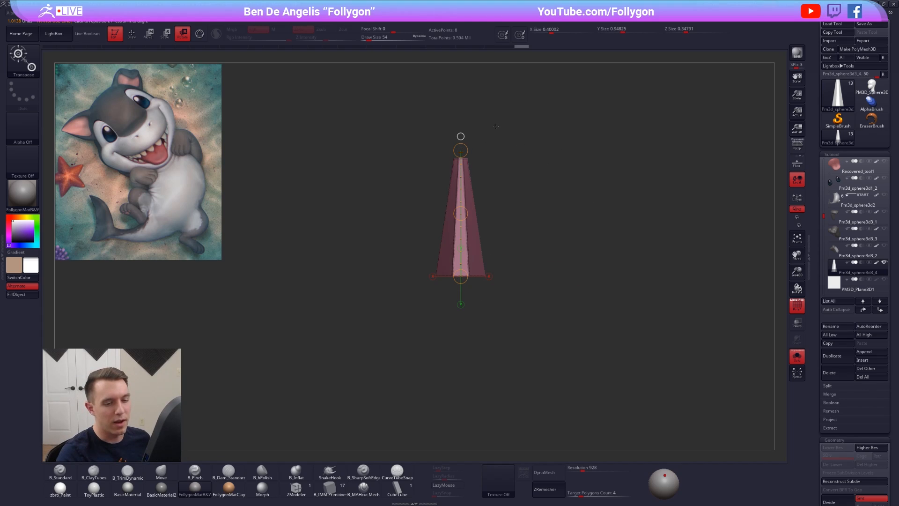
{"action": "left_click_drag", "start_coordinate": [824, 216], "coordinate": [826, 238]}
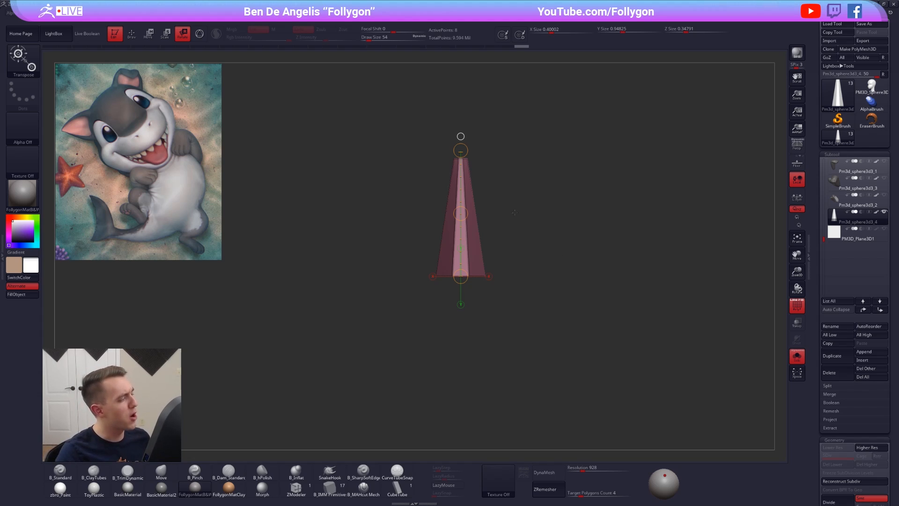
Step: Switch to the Calculator, try to divide 360 by 5, and clear the entries
{"action": "key", "text": "alt+Tab"}
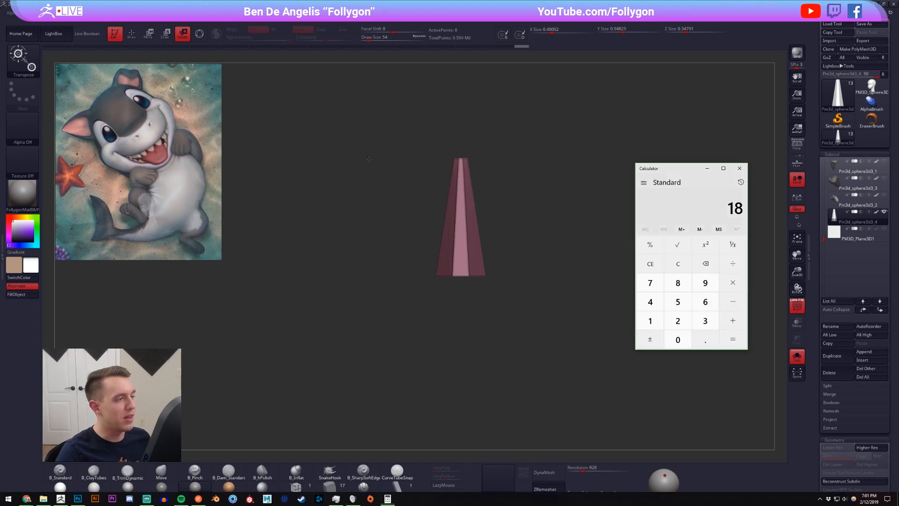
{"action": "left_click", "coordinate": [705, 320]}
{"action": "left_click", "coordinate": [705, 301]}
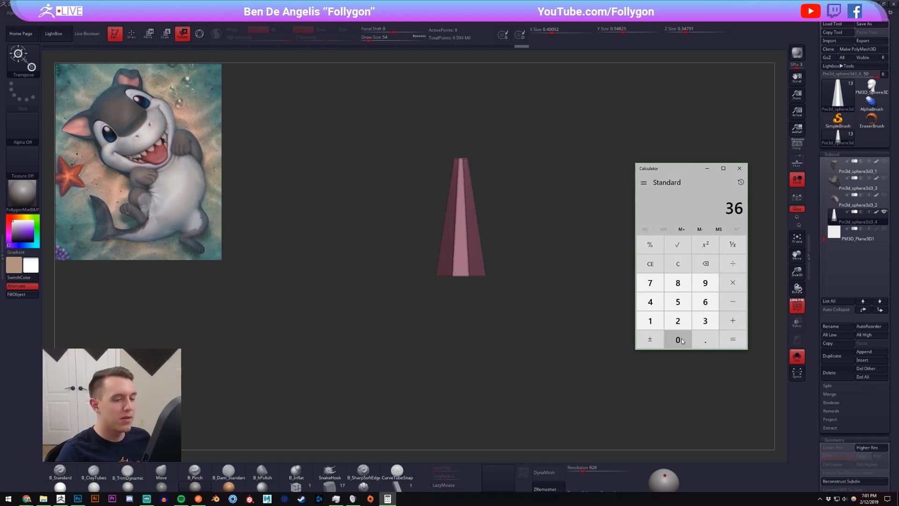
{"action": "left_click", "coordinate": [677, 340]}
{"action": "left_click", "coordinate": [730, 286]}
{"action": "left_click", "coordinate": [677, 302]}
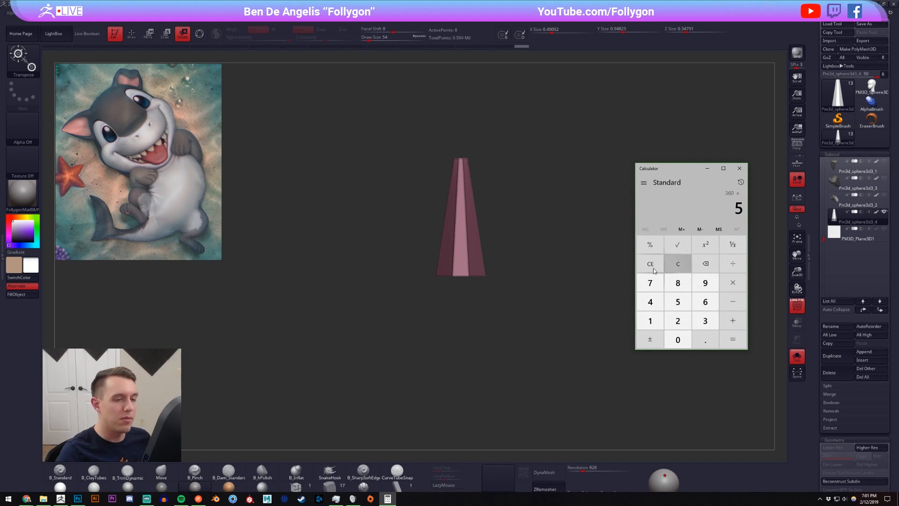
{"action": "left_click", "coordinate": [706, 266]}
{"action": "left_click", "coordinate": [705, 321]}
{"action": "left_click", "coordinate": [705, 302]}
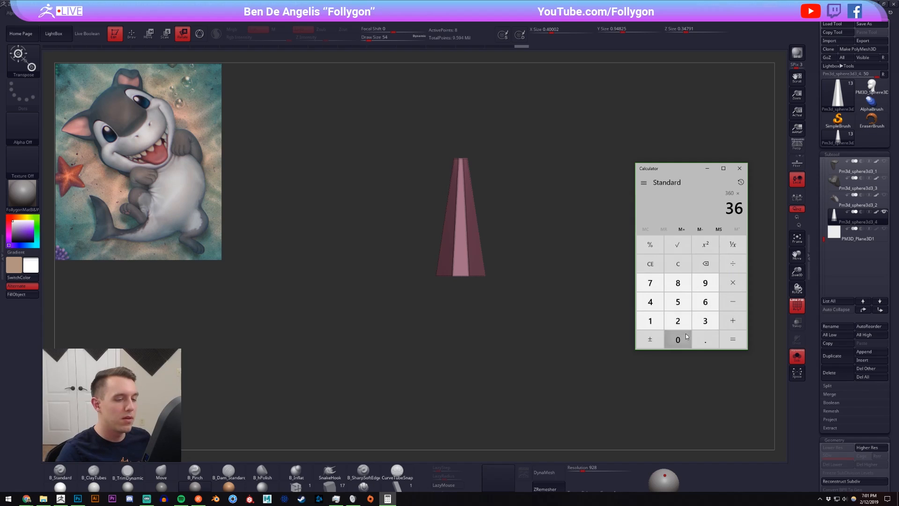
{"action": "left_click", "coordinate": [677, 339]}
{"action": "left_click", "coordinate": [731, 272]}
{"action": "left_click", "coordinate": [678, 301]}
{"action": "left_click", "coordinate": [733, 339]}
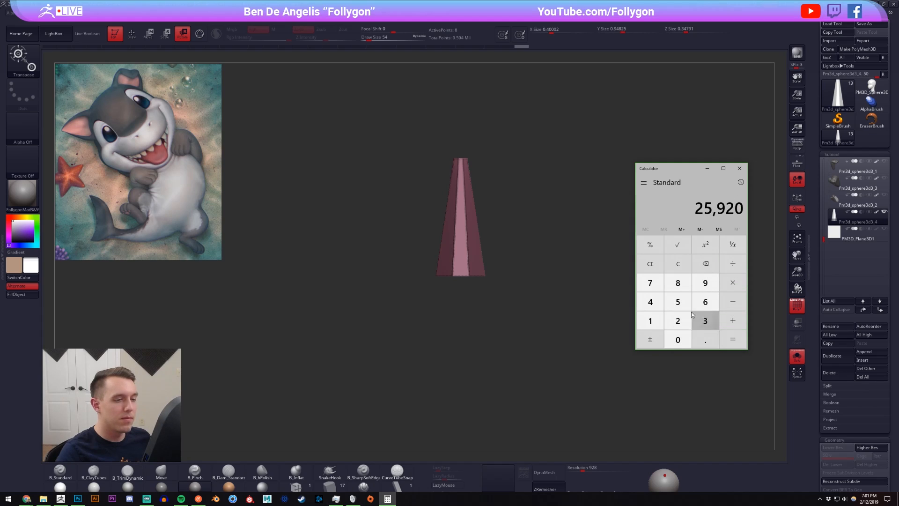
{"action": "left_click", "coordinate": [657, 264]}
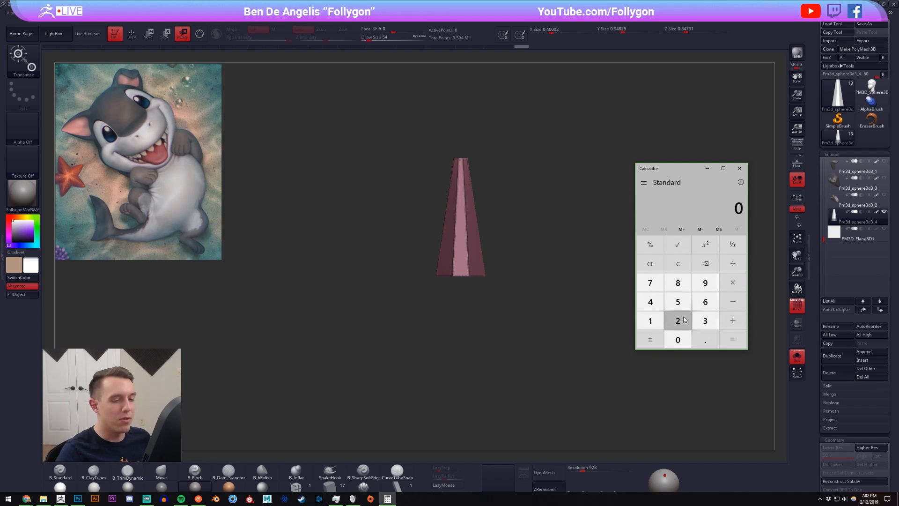
Step: Divide 360 by 5 in the Calculator to find the angle between arms, and return to ZBrush
{"action": "left_click", "coordinate": [705, 320]}
{"action": "left_click", "coordinate": [705, 301]}
{"action": "left_click", "coordinate": [677, 339]}
{"action": "left_click", "coordinate": [733, 263]}
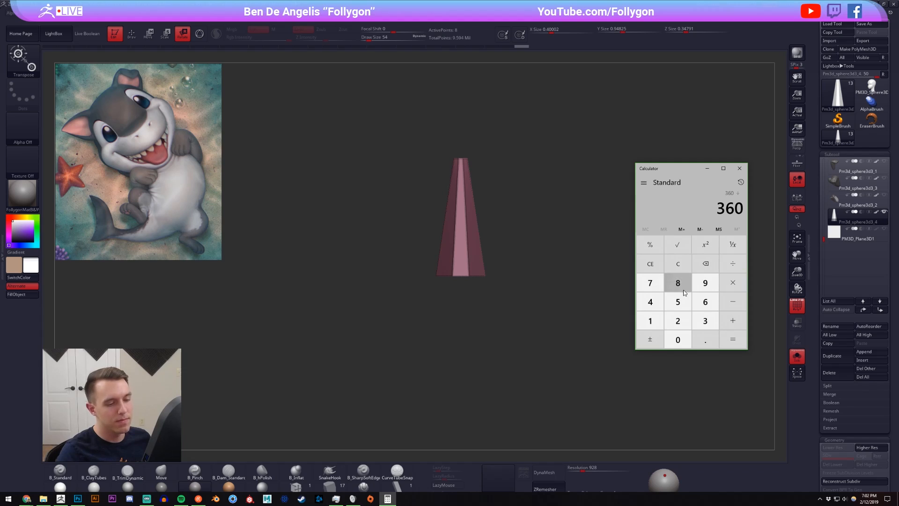
{"action": "left_click", "coordinate": [677, 302]}
{"action": "left_click", "coordinate": [723, 336]}
{"action": "left_click", "coordinate": [513, 167]}
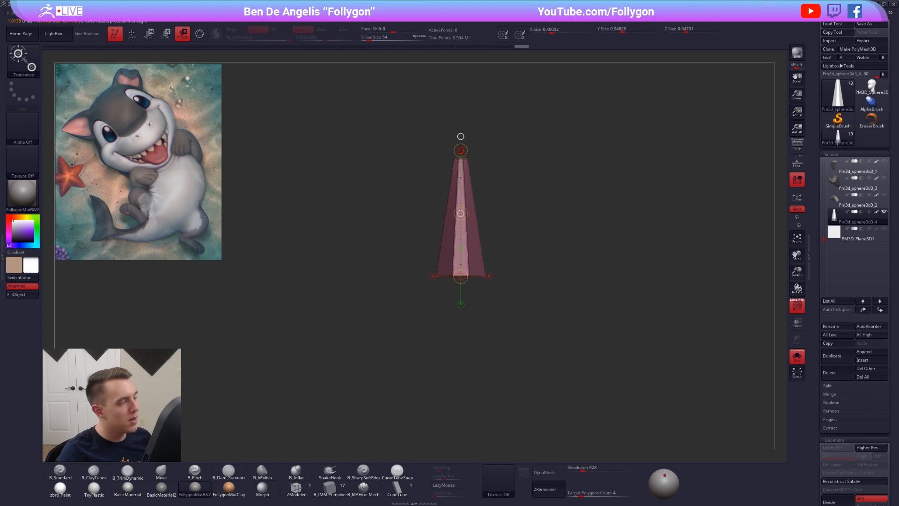
Step: Duplicate the upright arm, rotate the copy clockwise around the base centre, and mirror it to form the upper-left arm
{"action": "left_click", "coordinate": [832, 355]}
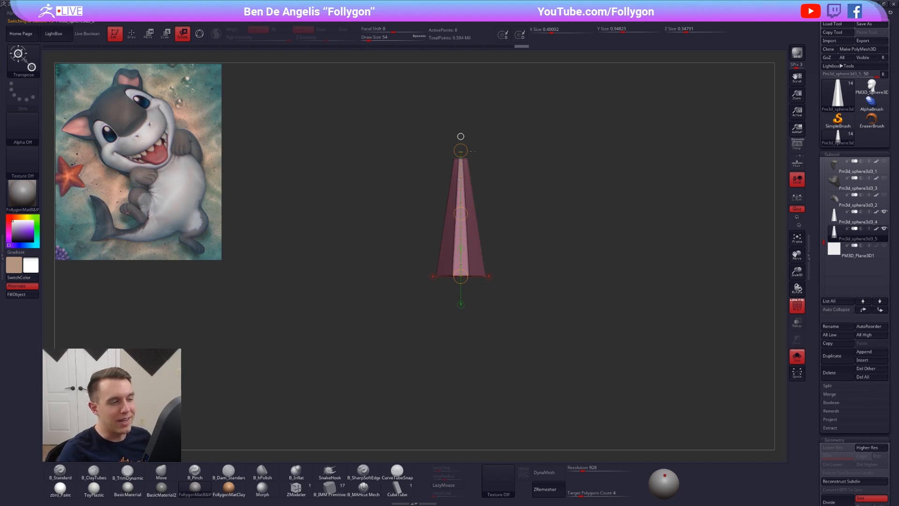
{"action": "left_click_drag", "start_coordinate": [453, 141], "coordinate": [598, 198]}
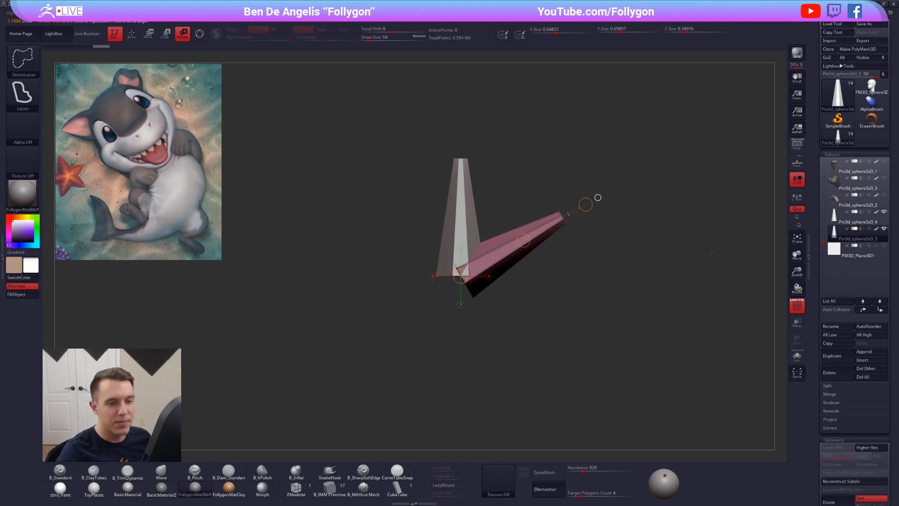
{"action": "key", "text": "ctrl+shift+f"}
{"action": "left_click", "coordinate": [709, 328]}
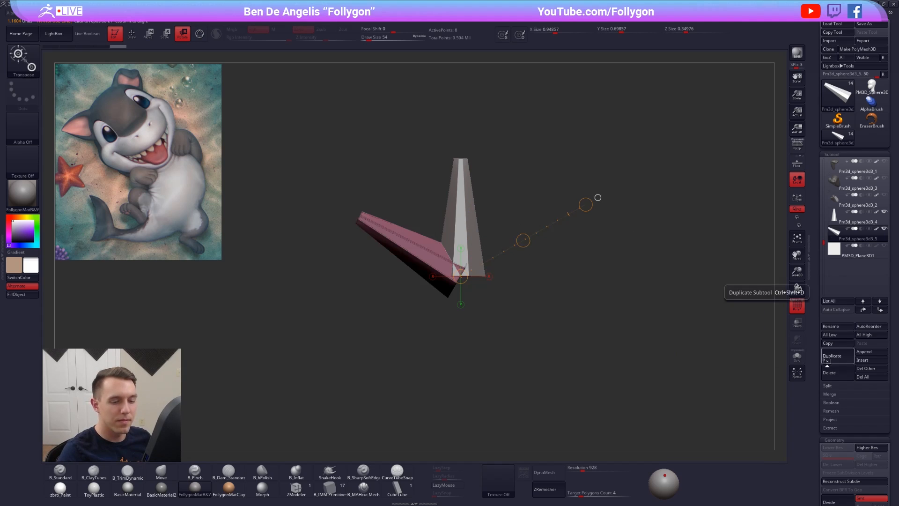
Step: Duplicate the upper-left arm and mirror the copy to form the upper-right arm
{"action": "key", "text": "ctrl+shift+f"}
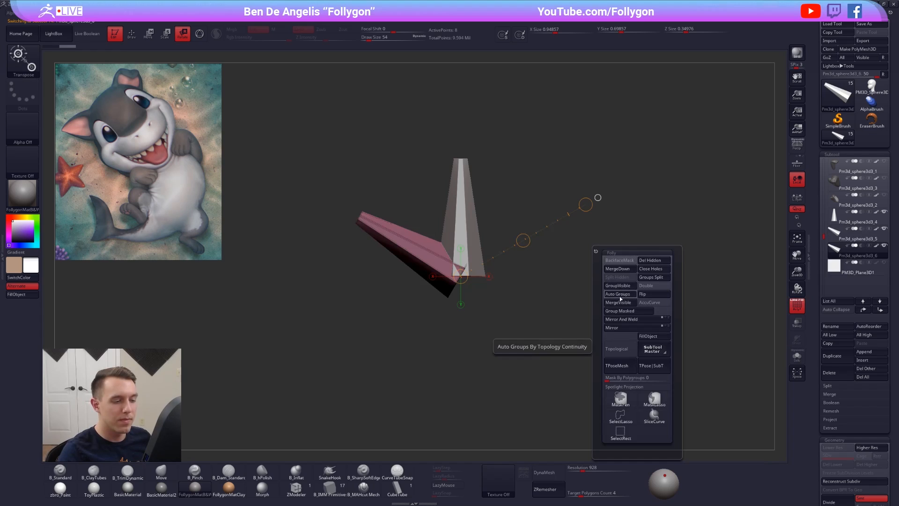
{"action": "left_click", "coordinate": [633, 320]}
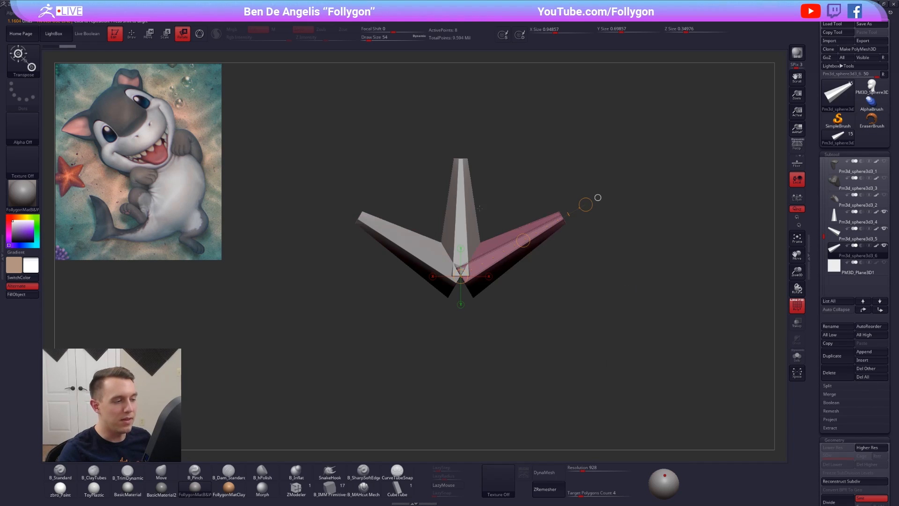
{"action": "key", "text": "q"}
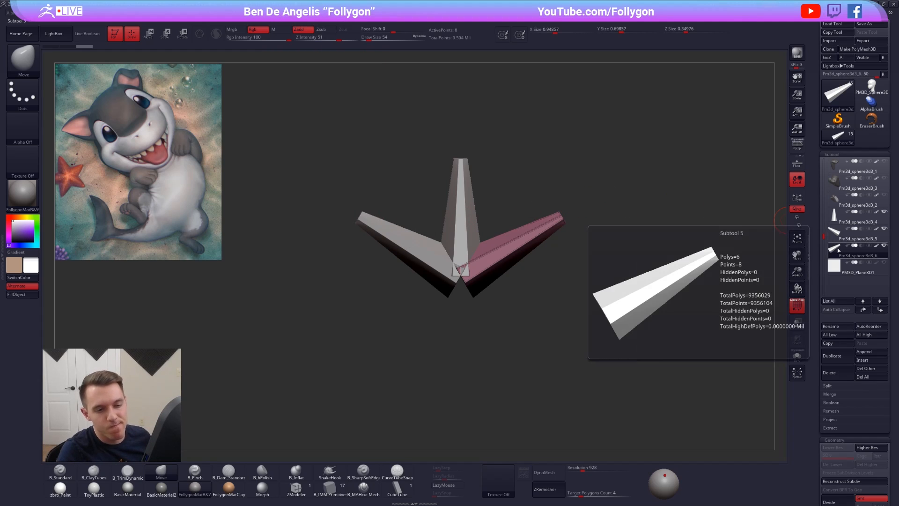
Step: Duplicate the upper-left arm and rotate the copy counterclockwise around the star's centre to form the lower-left arm
{"action": "left_click", "coordinate": [855, 233]}
{"action": "key", "text": "r"}
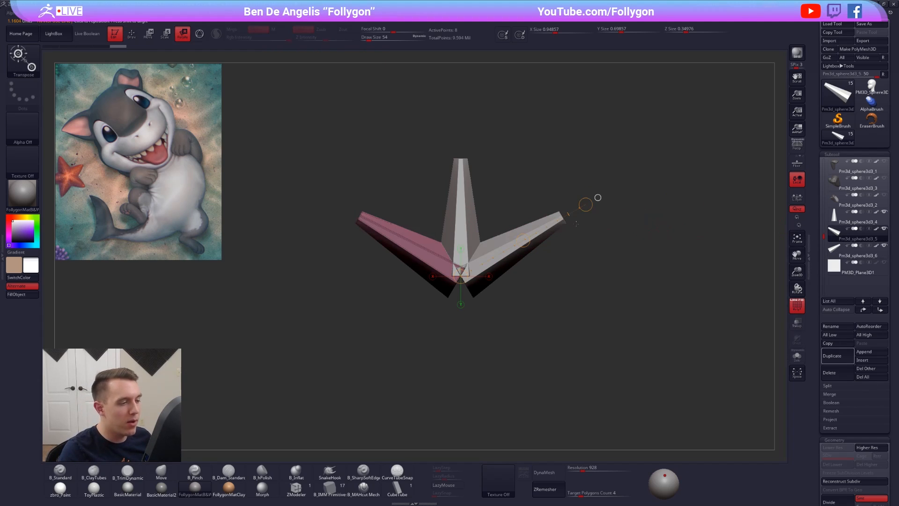
{"action": "left_click", "coordinate": [837, 356]}
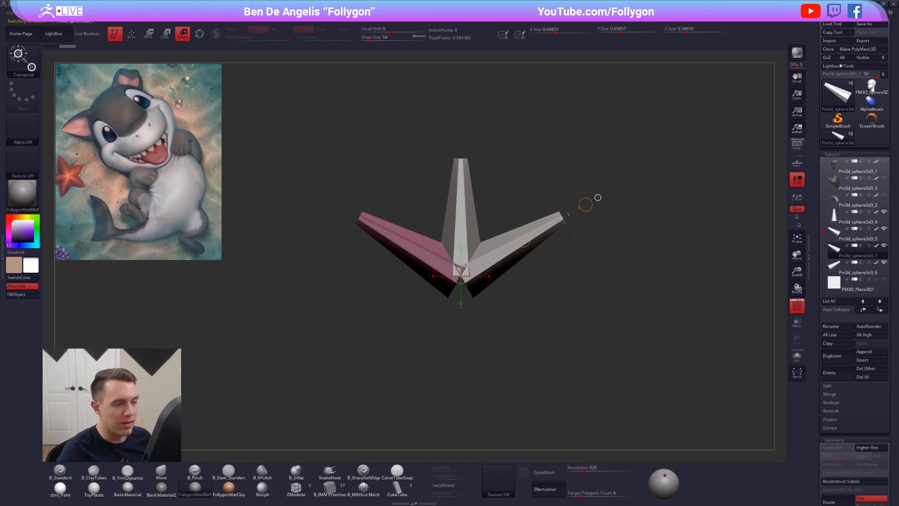
{"action": "left_click_drag", "start_coordinate": [585, 204], "coordinate": [414, 175]}
Step: Duplicate the lower-left arm and try Mirror And Weld on the copy
{"action": "left_click", "coordinate": [833, 356]}
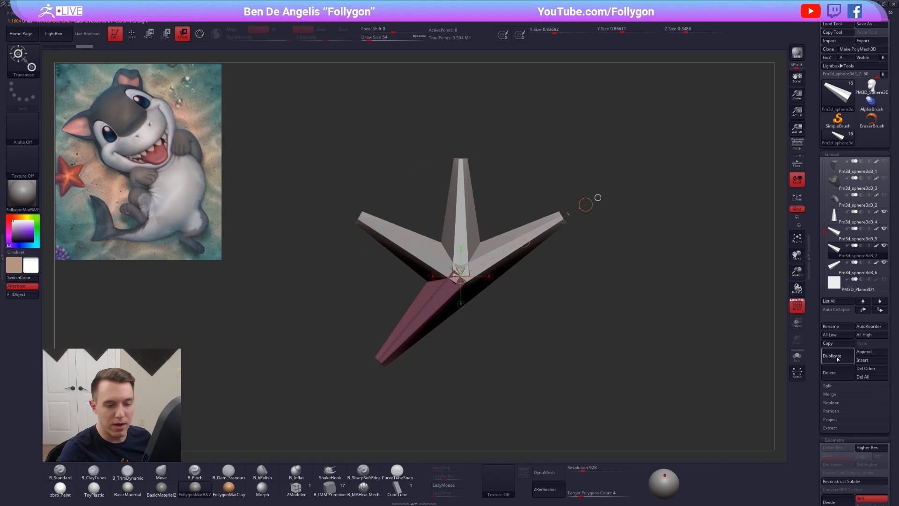
{"action": "key", "text": "space"}
{"action": "left_click", "coordinate": [653, 269]}
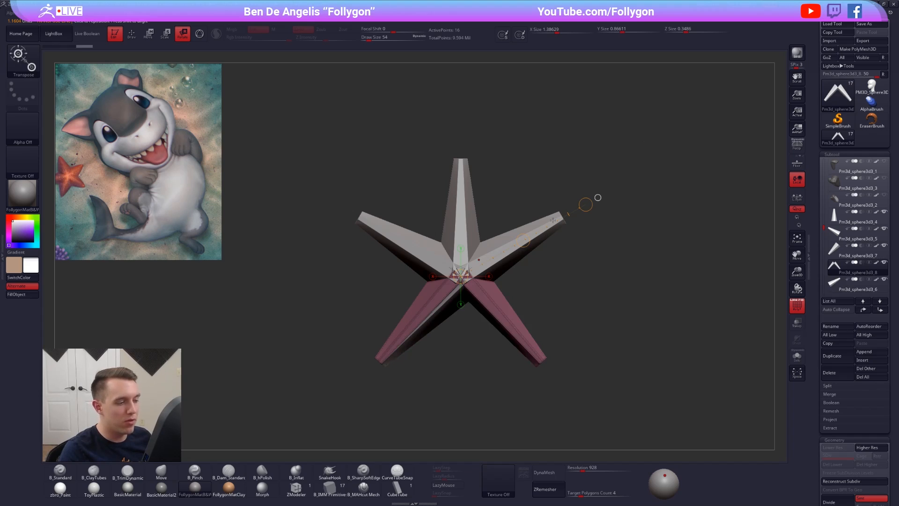
Step: Revert the welded duplicate to a single arm and use plain Mirror on it to form the lower-right arm
{"action": "mouse_move", "coordinate": [560, 307]}
{"action": "left_mouse_down"}
{"action": "mouse_move", "coordinate": [569, 262]}
{"action": "mouse_move", "coordinate": [543, 306]}
{"action": "left_mouse_up"}
{"action": "key", "text": "q"}
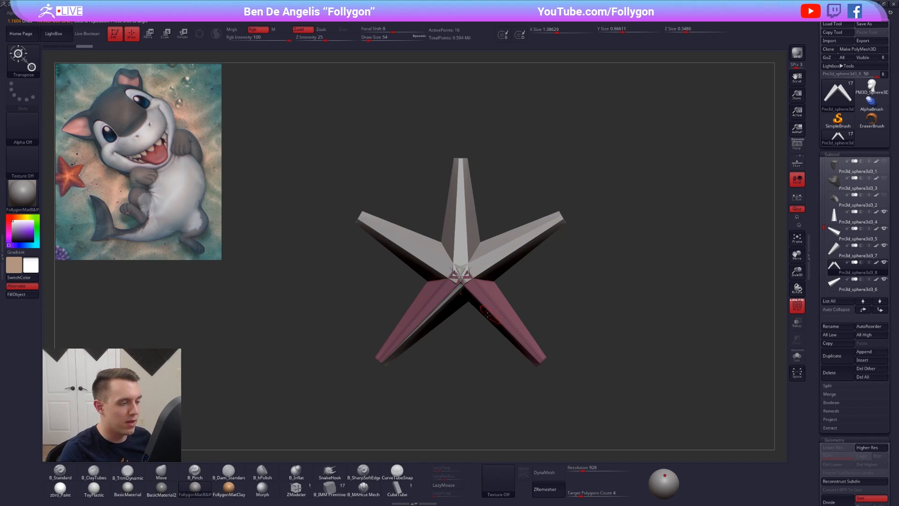
{"action": "left_click", "coordinate": [440, 313], "text": "alt"}
{"action": "left_click_drag", "start_coordinate": [458, 323], "coordinate": [487, 310]}
{"action": "key", "text": "alt+s"}
{"action": "key", "text": "alt+Down"}
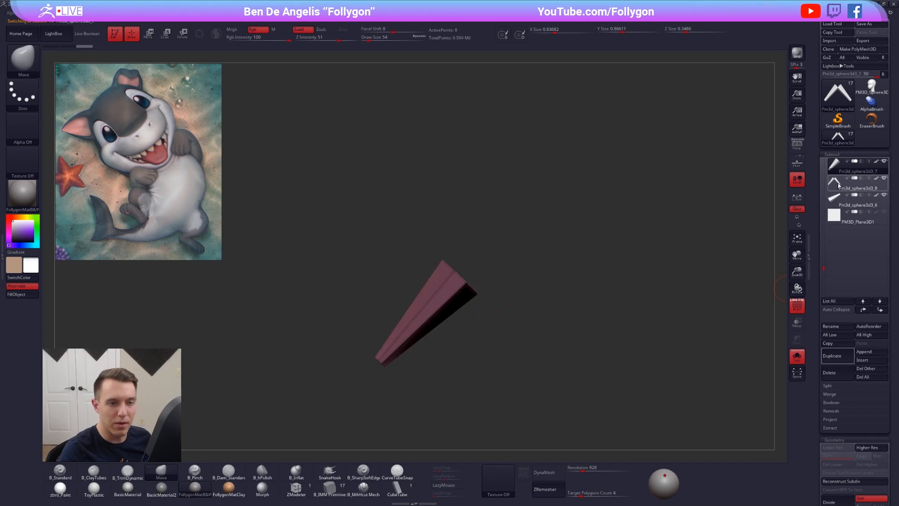
{"action": "key", "text": "ctrl+space"}
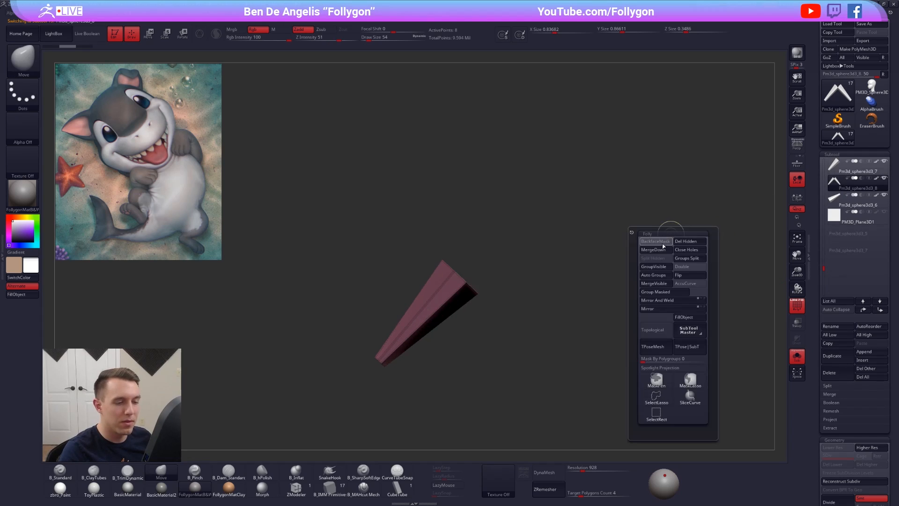
{"action": "left_click", "coordinate": [656, 308]}
{"action": "key", "text": "alt+s"}
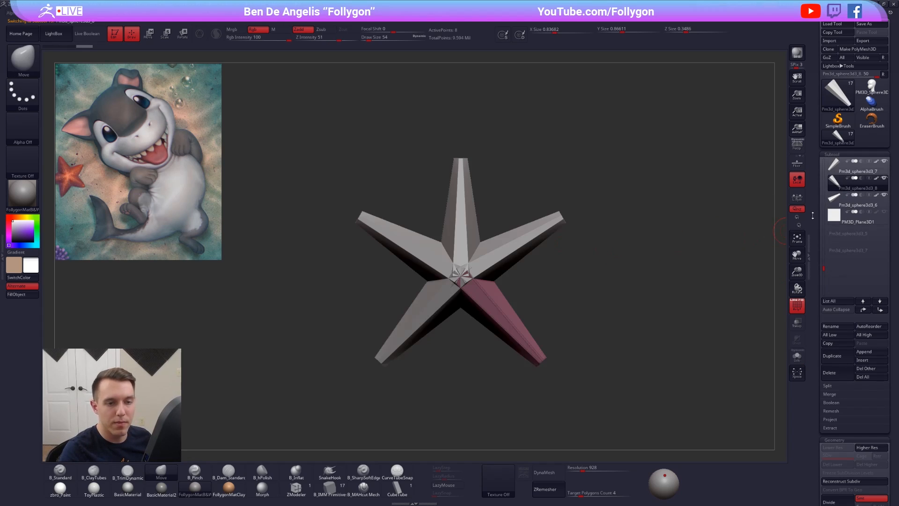
{"action": "left_click_drag", "start_coordinate": [820, 267], "coordinate": [820, 244]}
{"action": "left_click", "coordinate": [853, 200]}
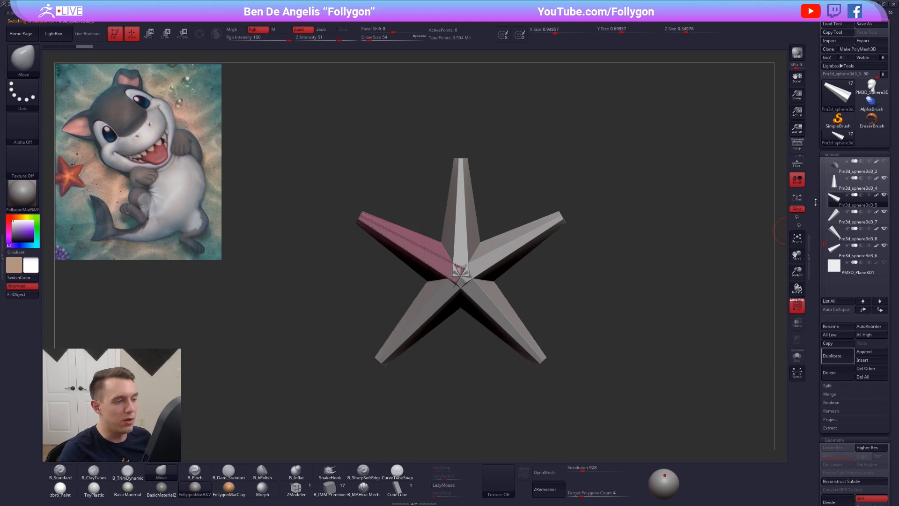
{"action": "left_click_drag", "start_coordinate": [655, 253], "coordinate": [616, 277]}
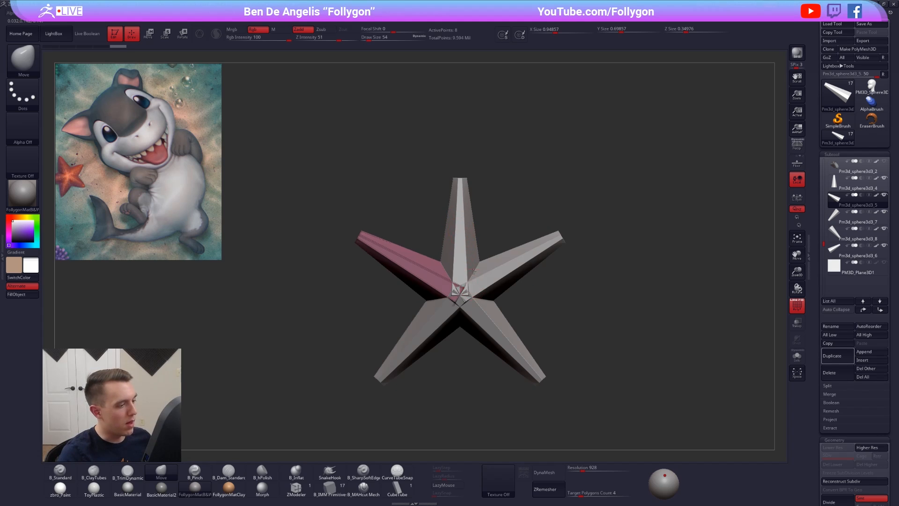
{"action": "mouse_move", "coordinate": [467, 266]}
{"action": "right_mouse_down"}
{"action": "mouse_move", "coordinate": [475, 225]}
{"action": "mouse_move", "coordinate": [468, 277]}
{"action": "right_mouse_up"}
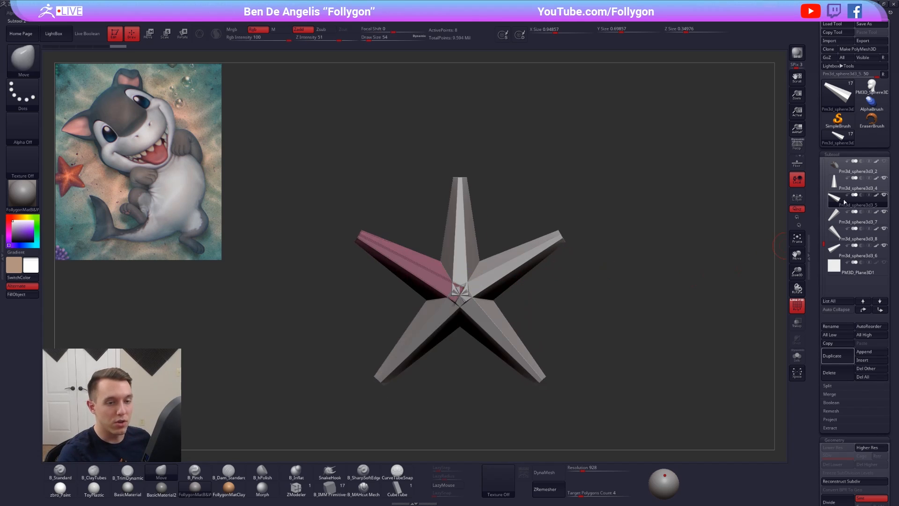
{"action": "left_click", "coordinate": [838, 182]}
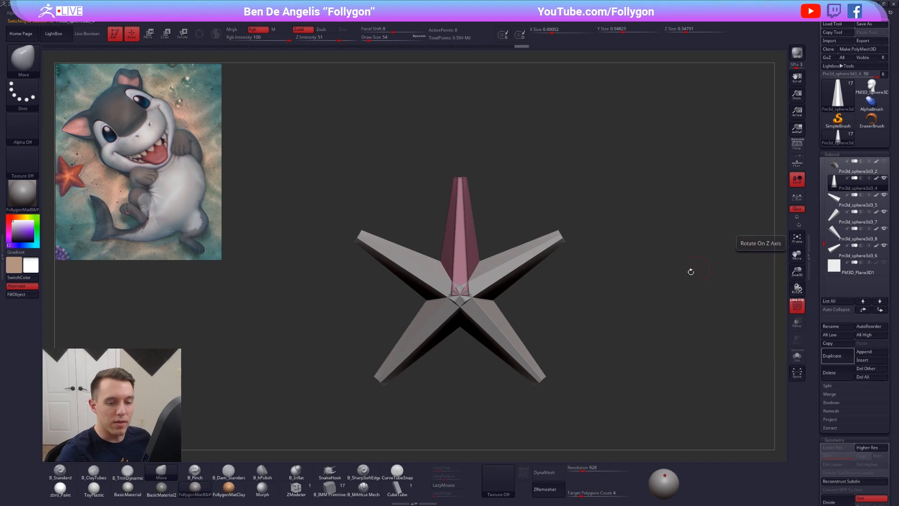
{"action": "left_click", "coordinate": [833, 355]}
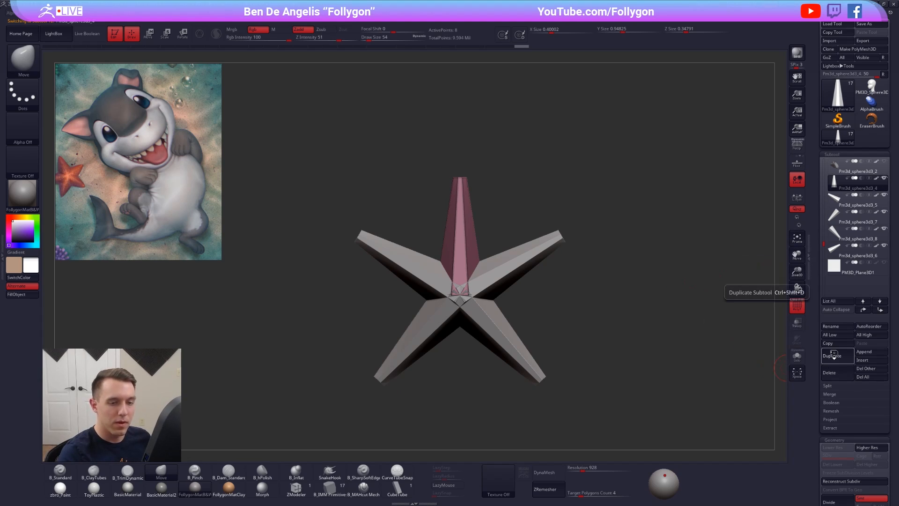
{"action": "left_click", "coordinate": [862, 310]}
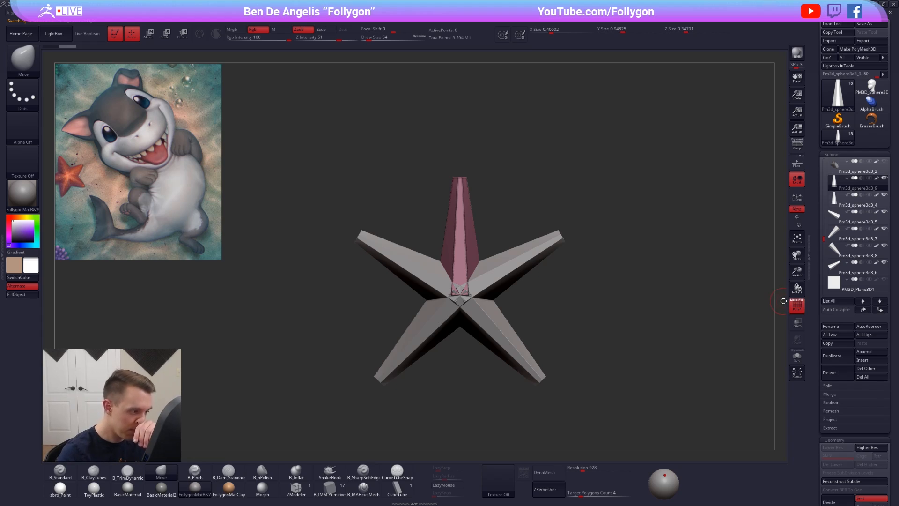
{"action": "left_click", "coordinate": [829, 372]}
{"action": "left_click", "coordinate": [773, 381]}
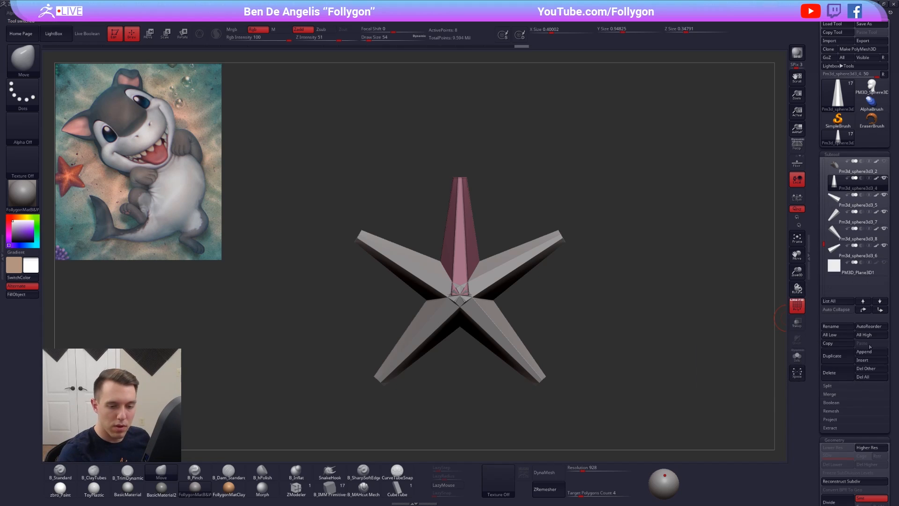
Step: Append a Sphere3D primitive as a new subtool and select it
{"action": "left_click", "coordinate": [863, 351]}
{"action": "left_click", "coordinate": [572, 370]}
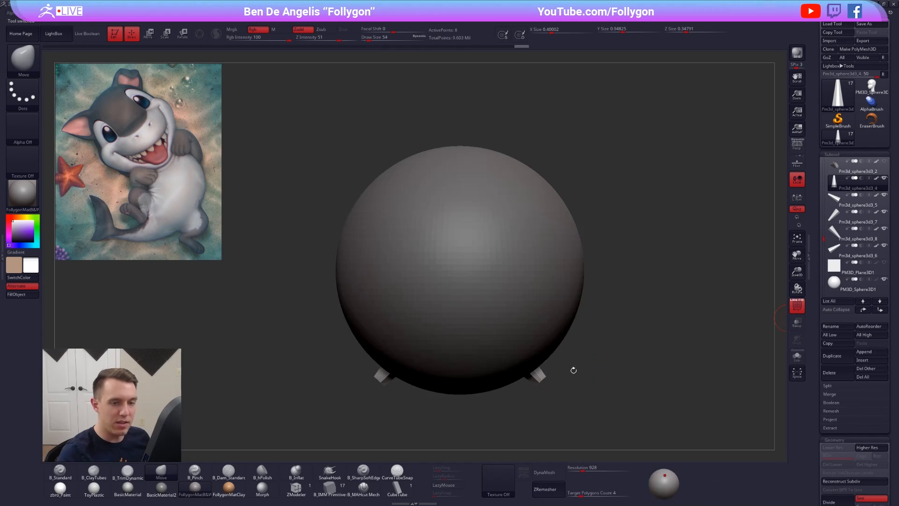
{"action": "left_click", "coordinate": [856, 284]}
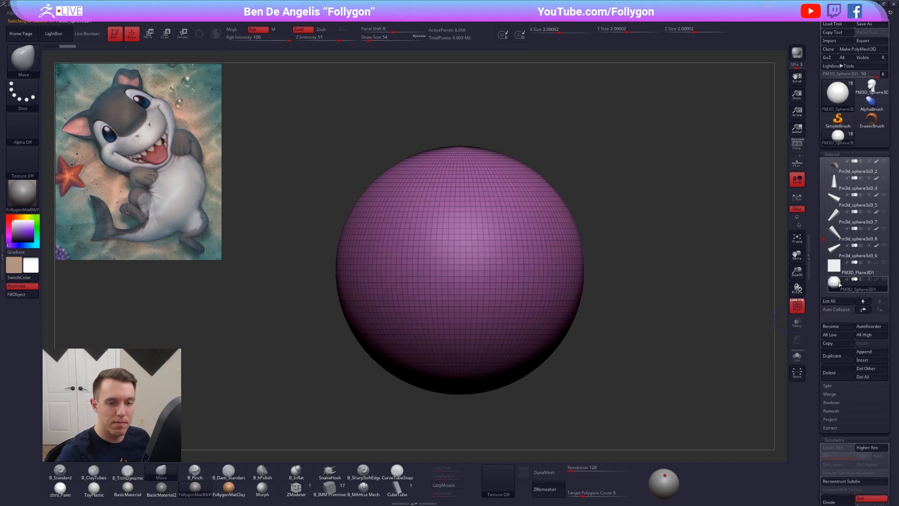
Step: Turn off the sphere's wireframe display and set radial symmetry about the Y axis with a radial count of 5
{"action": "left_click_drag", "start_coordinate": [621, 282], "coordinate": [620, 259], "text": "alt"}
{"action": "key", "text": "shift+f"}
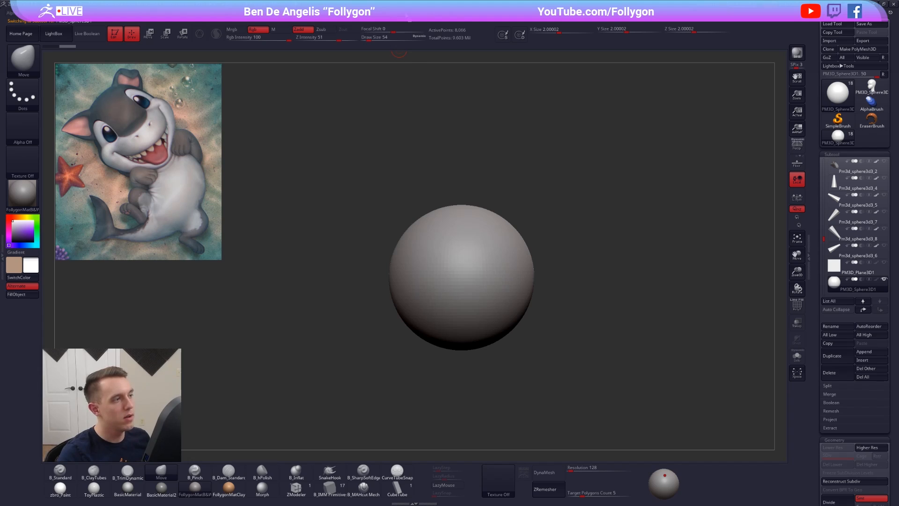
{"action": "left_click", "coordinate": [398, 14]}
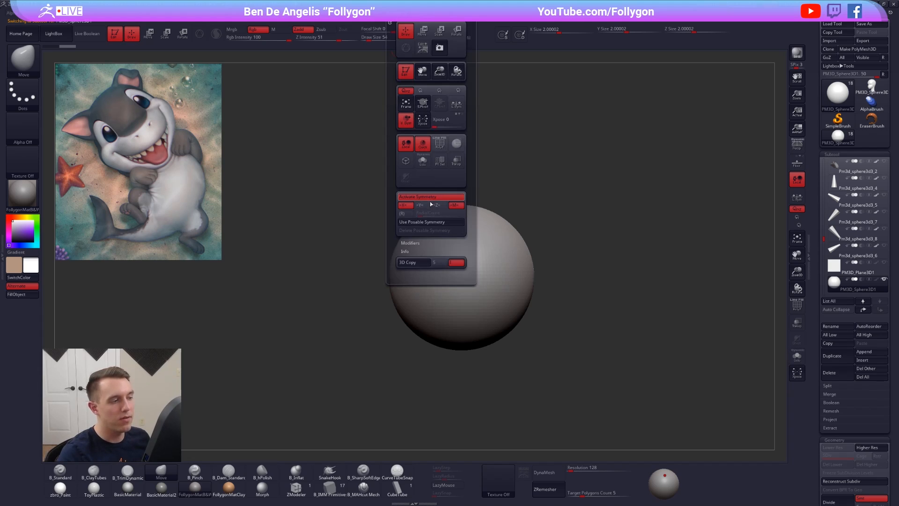
{"action": "left_click", "coordinate": [423, 205]}
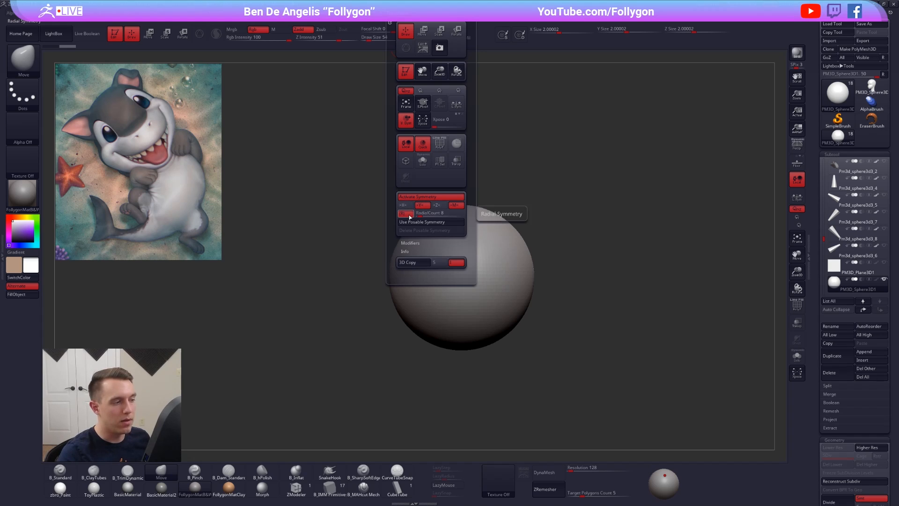
{"action": "left_click", "coordinate": [408, 214]}
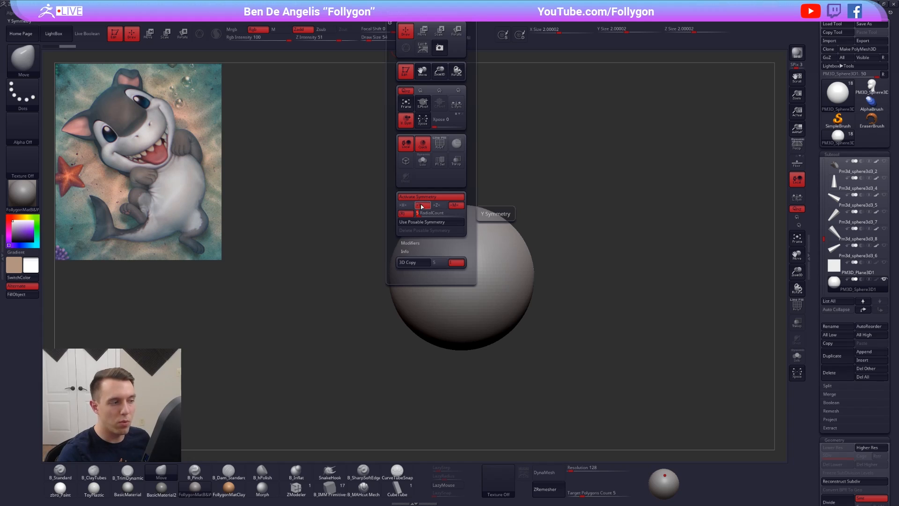
Step: Test the radial symmetry with a ClayTubes stroke on the sphere and undo it
{"action": "key", "text": "b"}
{"action": "key", "text": "c"}
{"action": "key", "text": "t"}
{"action": "mouse_move", "coordinate": [461, 245]}
{"action": "left_mouse_down"}
{"action": "mouse_move", "coordinate": [451, 287]}
{"action": "mouse_move", "coordinate": [461, 309]}
{"action": "mouse_move", "coordinate": [435, 295]}
{"action": "mouse_move", "coordinate": [440, 307]}
{"action": "left_mouse_up"}
{"action": "right_click_drag", "start_coordinate": [441, 305], "coordinate": [498, 299]}
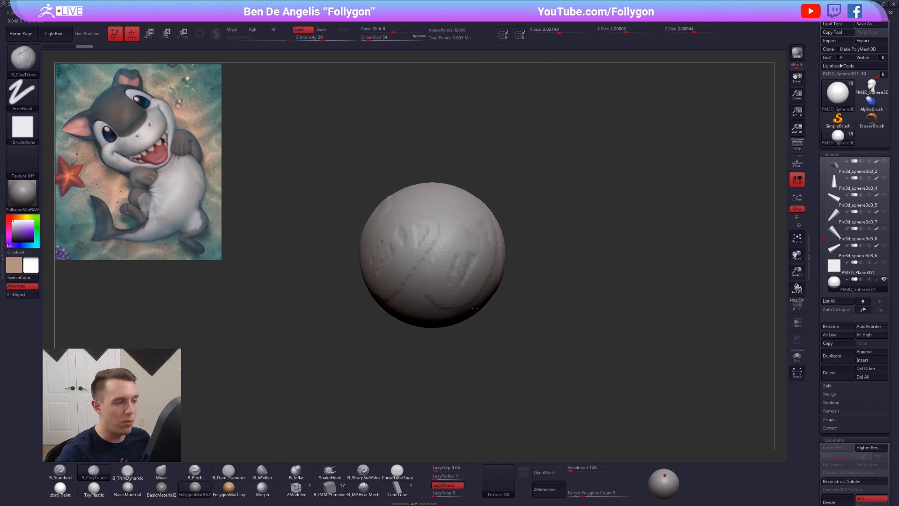
{"action": "key", "text": "ctrl+z"}
Step: Create a new InsertMesh brush from the Pm3d_sphere3_4 arm facing its top, and reselect the sphere subtool
{"action": "left_click", "coordinate": [855, 183]}
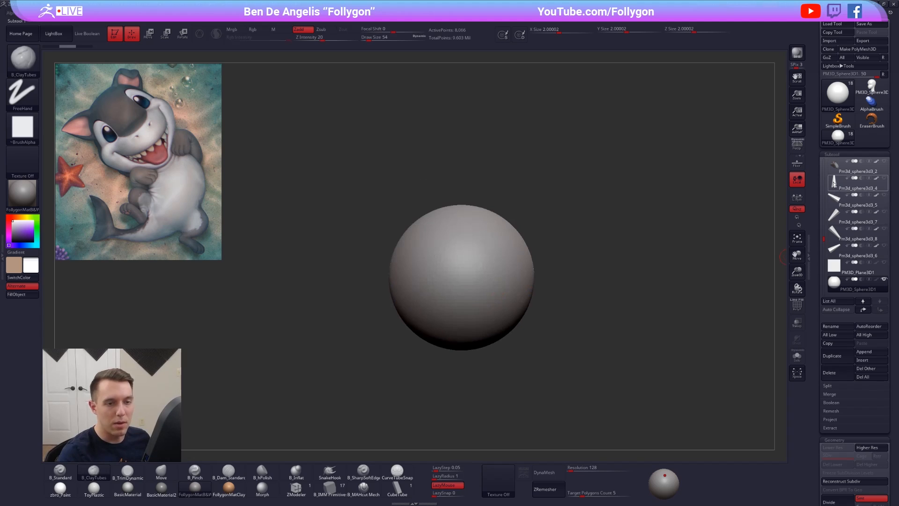
{"action": "right_click_drag", "start_coordinate": [600, 241], "coordinate": [555, 286]}
{"action": "key", "text": "alt+s"}
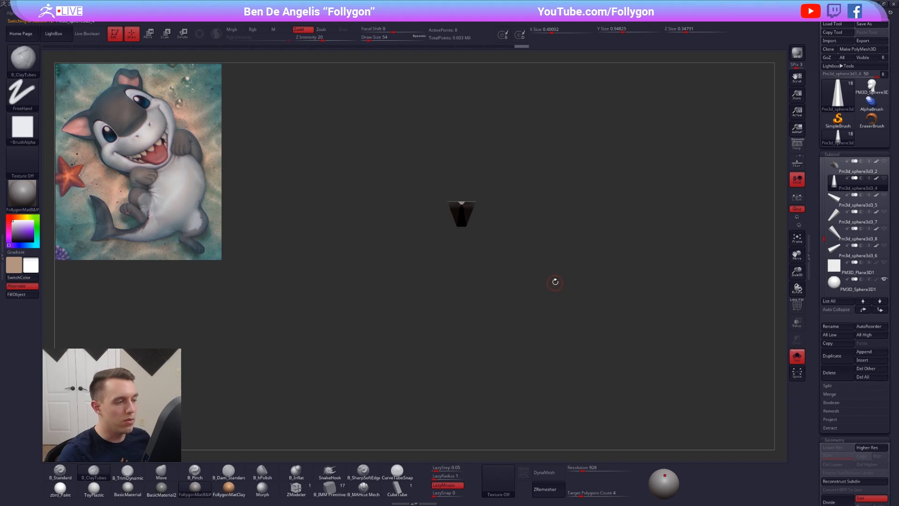
{"action": "right_click_drag", "start_coordinate": [492, 240], "coordinate": [503, 298]}
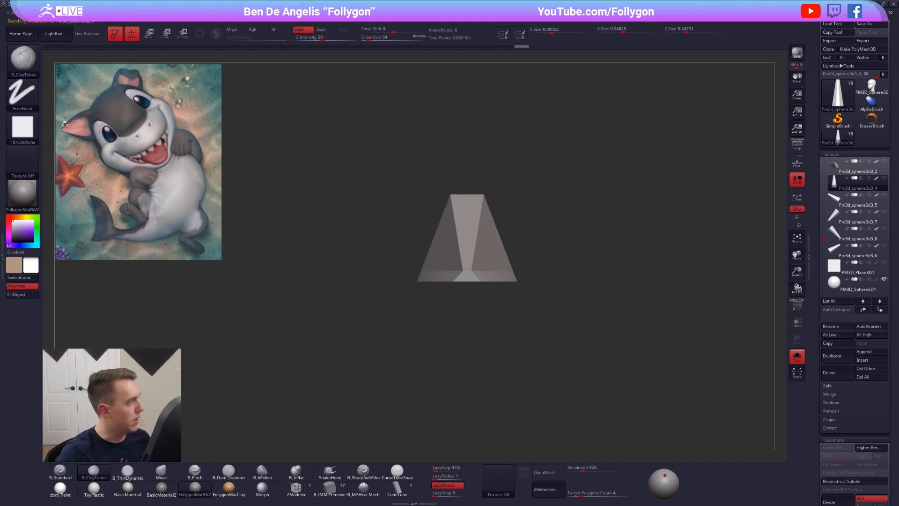
{"action": "left_click", "coordinate": [33, 68]}
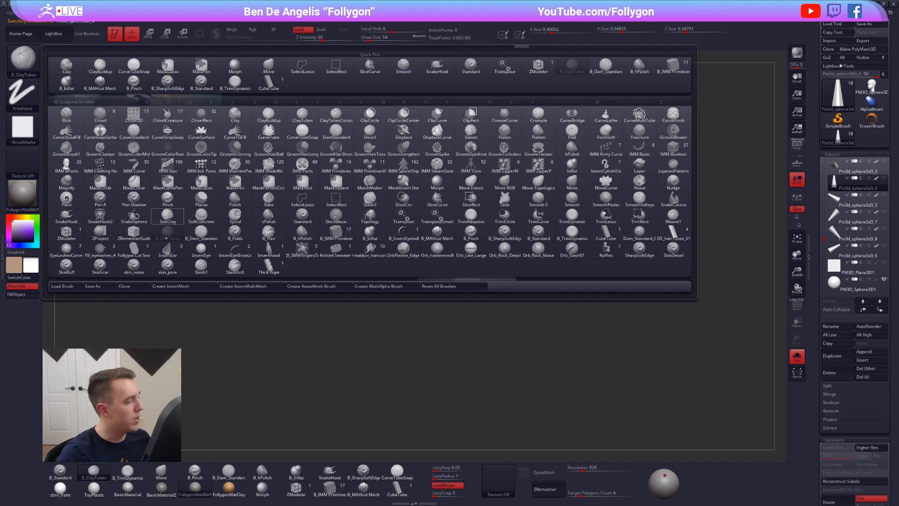
{"action": "left_click", "coordinate": [190, 287]}
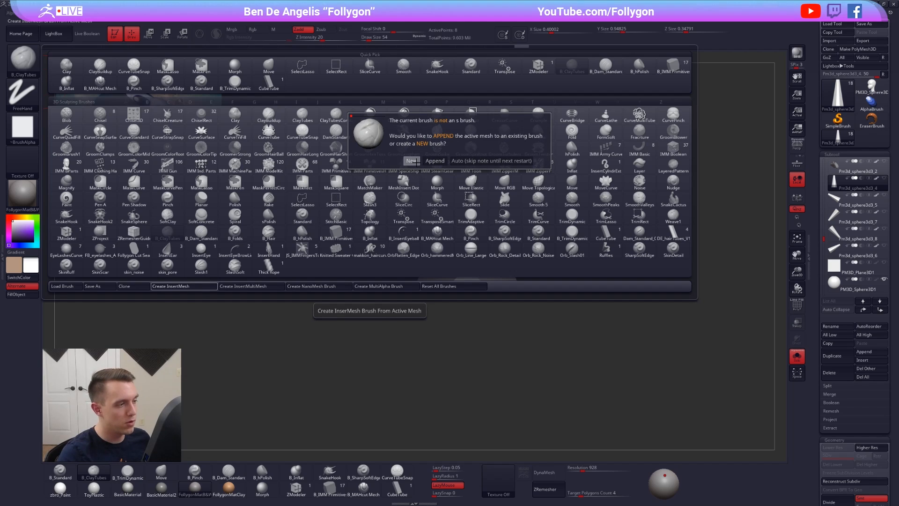
{"action": "left_click", "coordinate": [411, 161]}
{"action": "left_click", "coordinate": [840, 281]}
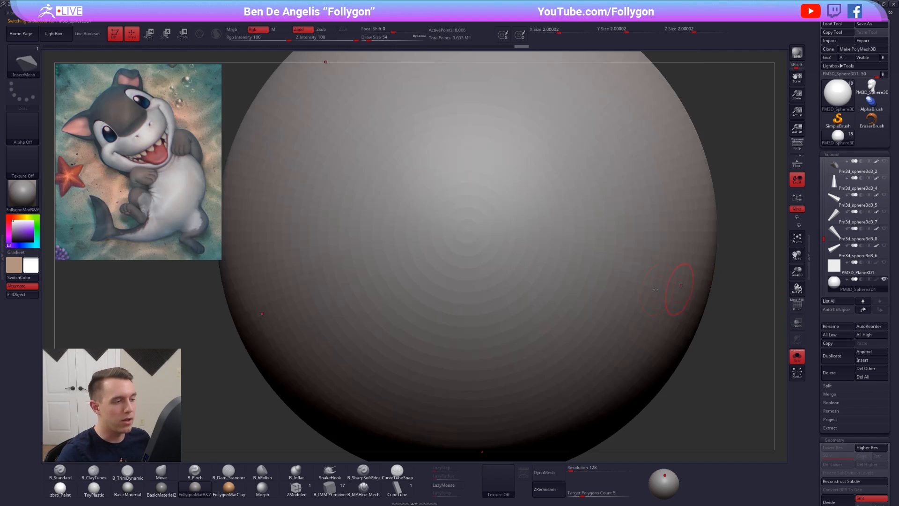
Step: Insert the arm mesh radially around the sphere to try out a five-armed star
{"action": "right_click_drag", "start_coordinate": [539, 277], "coordinate": [496, 256], "text": "ctrl"}
{"action": "mouse_move", "coordinate": [528, 228]}
{"action": "right_mouse_down", "text": "alt"}
{"action": "mouse_move", "coordinate": [526, 286]}
{"action": "mouse_move", "coordinate": [497, 214]}
{"action": "mouse_move", "coordinate": [483, 248]}
{"action": "right_mouse_up", "text": "alt"}
{"action": "mouse_move", "coordinate": [481, 240]}
{"action": "left_mouse_down"}
{"action": "mouse_move", "coordinate": [480, 297]}
{"action": "mouse_move", "coordinate": [497, 364]}
{"action": "mouse_move", "coordinate": [534, 416]}
{"action": "mouse_move", "coordinate": [505, 355]}
{"action": "mouse_move", "coordinate": [538, 422]}
{"action": "left_mouse_up"}
{"action": "mouse_move", "coordinate": [544, 296]}
{"action": "left_mouse_down", "text": "alt"}
{"action": "mouse_move", "coordinate": [531, 286]}
{"action": "mouse_move", "coordinate": [571, 339]}
{"action": "left_mouse_up", "text": "alt"}
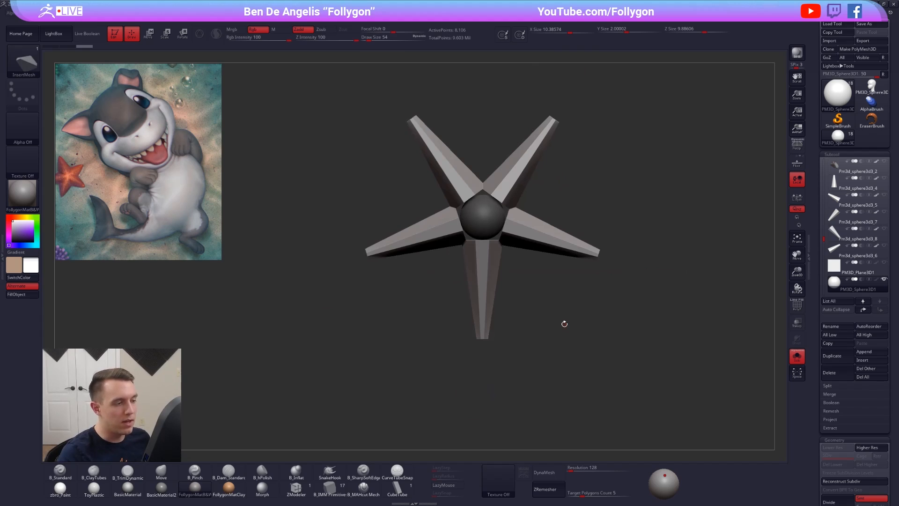
{"action": "key", "text": "w"}
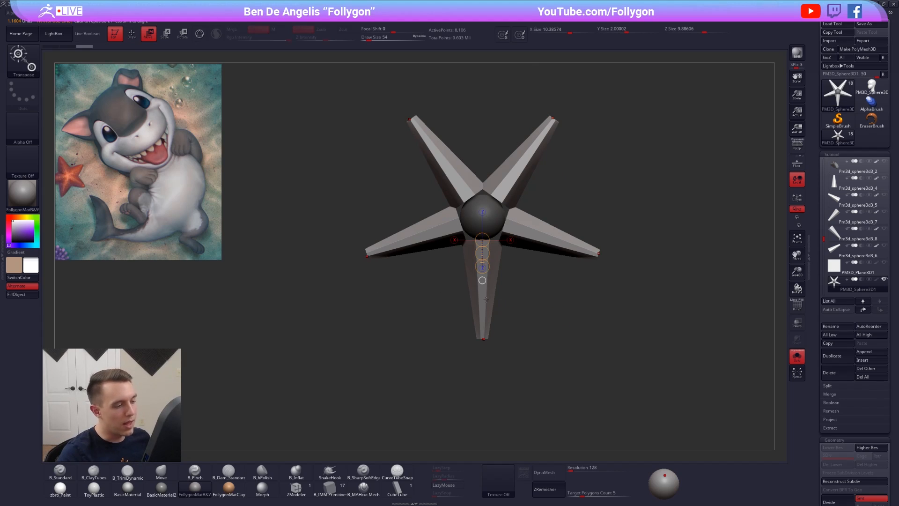
{"action": "key", "text": "q"}
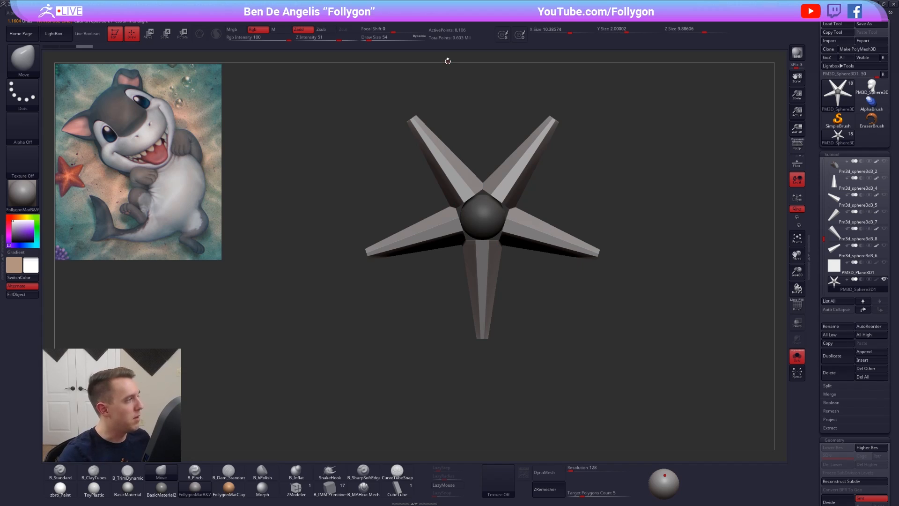
Step: Check the brush settings and undo the arms inserted around the sphere
{"action": "mouse_move", "coordinate": [27, 23]}
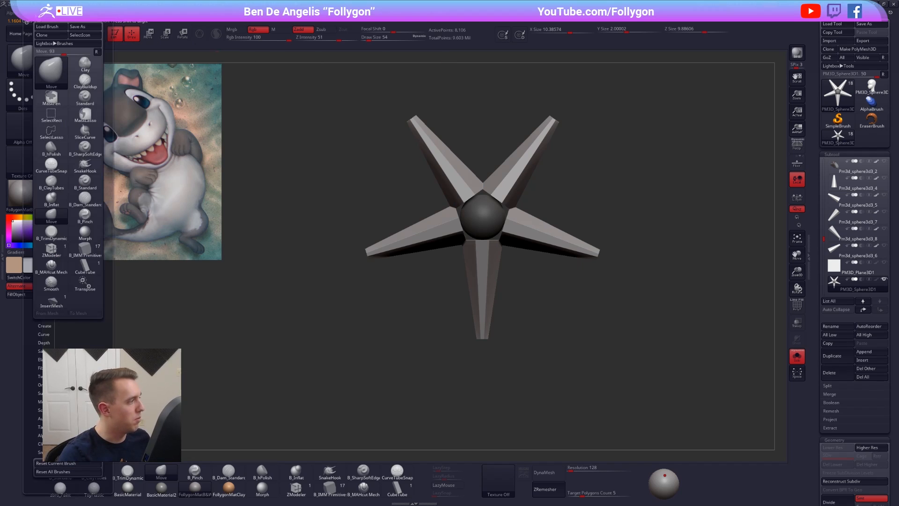
{"action": "mouse_move", "coordinate": [58, 335]}
{"action": "left_mouse_down"}
{"action": "mouse_move", "coordinate": [59, 307]}
{"action": "mouse_move", "coordinate": [68, 345]}
{"action": "left_mouse_up"}
{"action": "left_click", "coordinate": [62, 315]}
{"action": "mouse_move", "coordinate": [428, 295]}
{"action": "right_mouse_down", "text": "shift"}
{"action": "mouse_move", "coordinate": [441, 255]}
{"action": "mouse_move", "coordinate": [494, 281]}
{"action": "right_mouse_up", "text": "shift"}
{"action": "key", "text": "ctrl+z"}
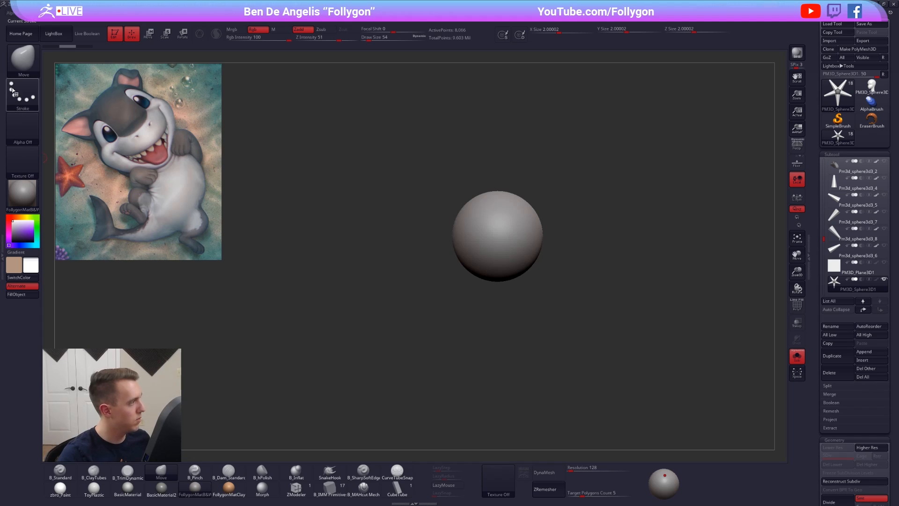
Step: Use the InsertMesh brush to insert a larger set of five radial arms around the sphere's side
{"action": "left_click", "coordinate": [24, 64]}
{"action": "left_click", "coordinate": [301, 268]}
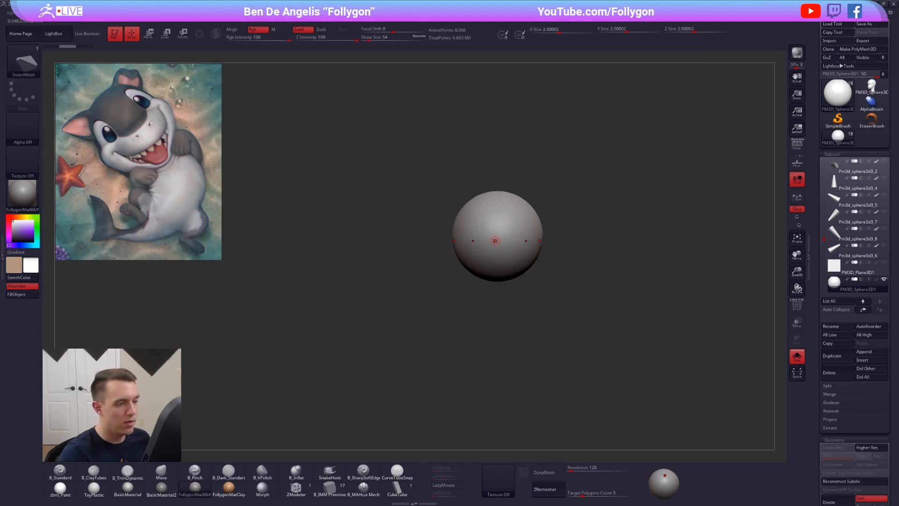
{"action": "left_click_drag", "start_coordinate": [498, 238], "coordinate": [510, 333]}
{"action": "mouse_move", "coordinate": [511, 332]}
{"action": "right_mouse_down", "text": "ctrl"}
{"action": "mouse_move", "coordinate": [510, 300]}
{"action": "mouse_move", "coordinate": [499, 291]}
{"action": "right_mouse_up", "text": "ctrl"}
{"action": "key", "text": "w"}
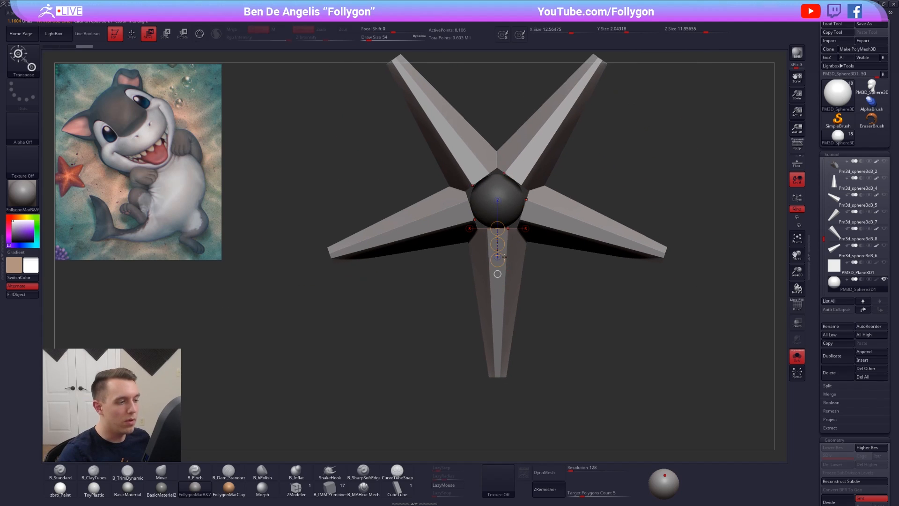
{"action": "mouse_move", "coordinate": [497, 295]}
{"action": "left_mouse_down"}
{"action": "mouse_move", "coordinate": [497, 354]}
{"action": "mouse_move", "coordinate": [486, 302]}
{"action": "mouse_move", "coordinate": [496, 331]}
{"action": "left_mouse_up"}
{"action": "key", "text": "ctrl+z"}
{"action": "mouse_move", "coordinate": [495, 174]}
{"action": "right_mouse_down", "text": "alt"}
{"action": "mouse_move", "coordinate": [484, 251]}
{"action": "mouse_move", "coordinate": [480, 234]}
{"action": "mouse_move", "coordinate": [538, 222]}
{"action": "right_mouse_up", "text": "alt"}
Step: Group the five inserted arms into one polygroup, isolate them and delete the hidden sphere
{"action": "key", "text": "q"}
{"action": "key", "text": "shift+f"}
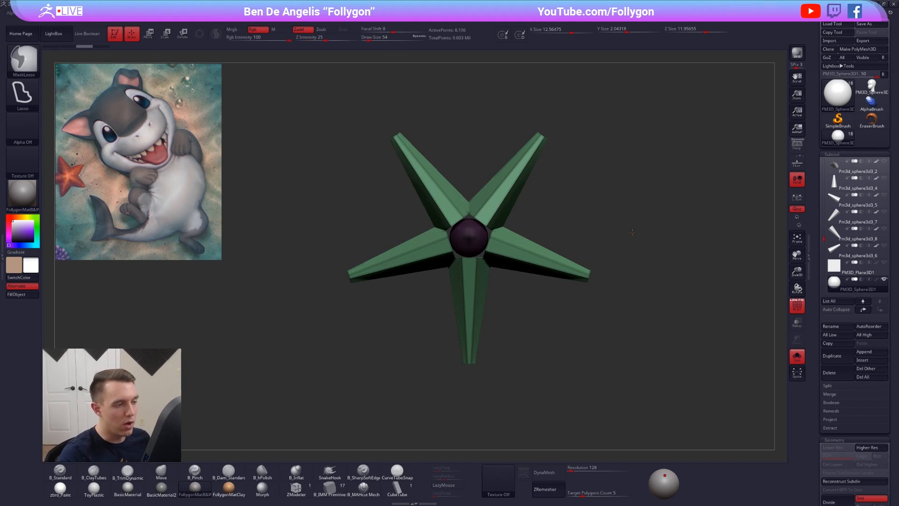
{"action": "left_click", "coordinate": [632, 233], "text": "ctrl"}
{"action": "key", "text": "ctrl+w"}
{"action": "left_click", "coordinate": [539, 140], "text": "ctrl+shift"}
{"action": "key", "text": "grave"}
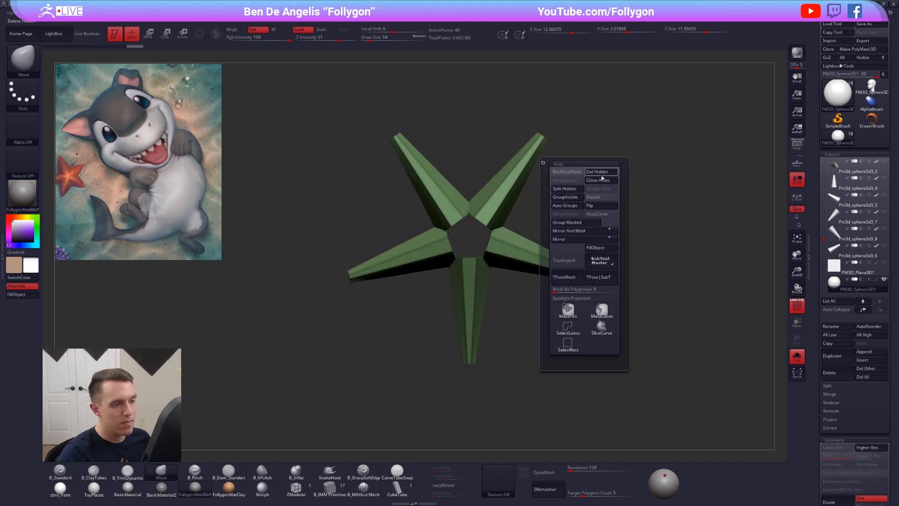
{"action": "left_click", "coordinate": [602, 174]}
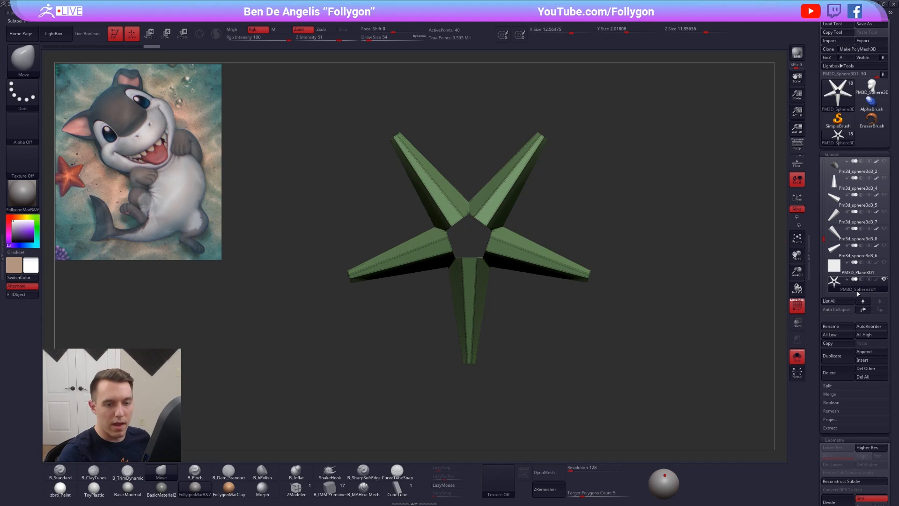
Step: Reorder the star subtool so it sits directly below Pm3d_sphere3_2 and above the separate arms
{"action": "left_click", "coordinate": [864, 309]}
{"action": "left_click", "coordinate": [864, 309]}
{"action": "left_click", "coordinate": [863, 310]}
{"action": "left_click", "coordinate": [863, 310]}
{"action": "left_click", "coordinate": [863, 309]}
{"action": "left_click", "coordinate": [866, 311]}
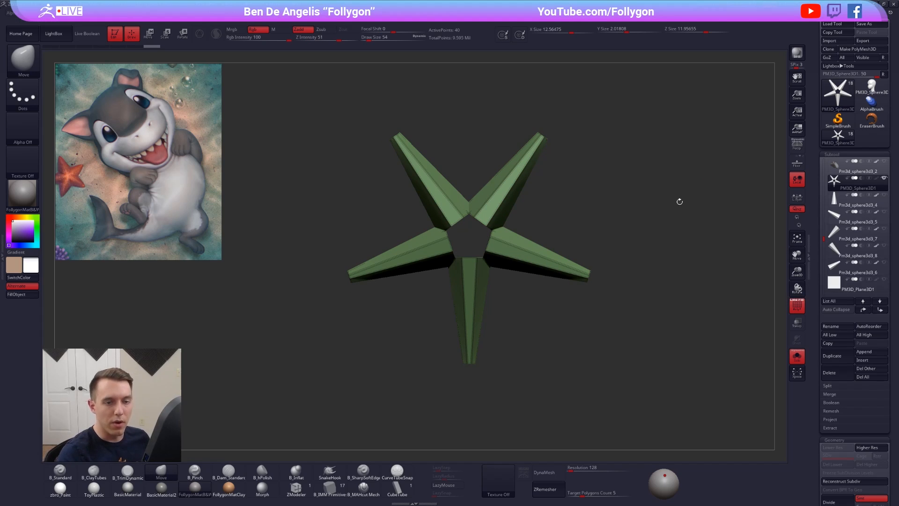
Step: Merge the five original separate arm subtools down into a single subtool
{"action": "key", "text": "Down"}
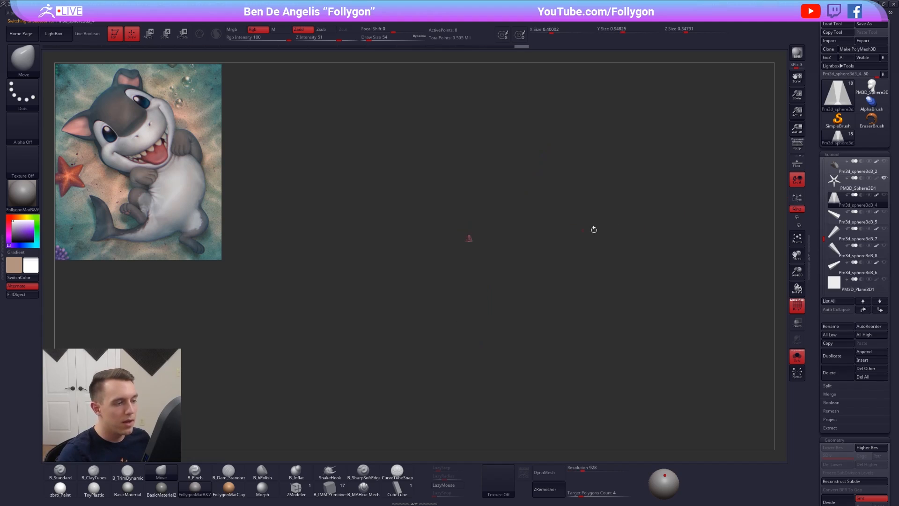
{"action": "key", "text": "ctrl+f"}
{"action": "left_click", "coordinate": [660, 233]}
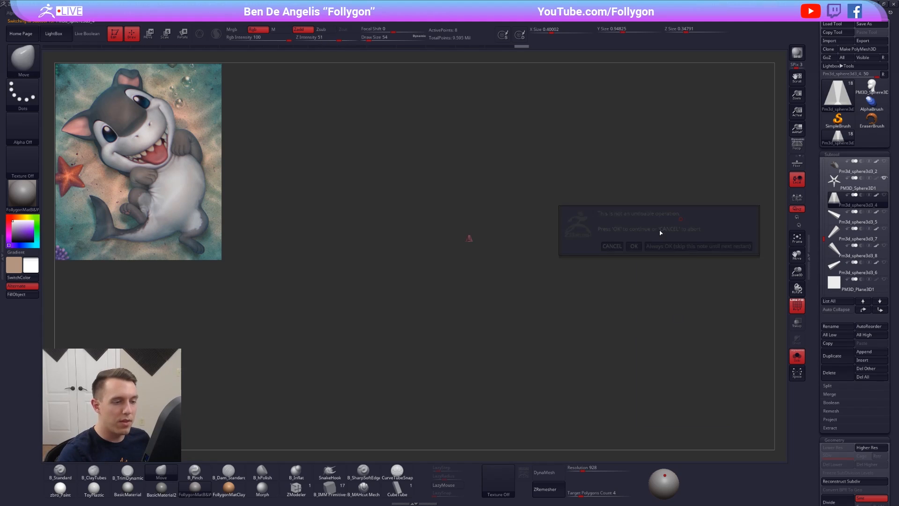
{"action": "left_click", "coordinate": [634, 246]}
{"action": "key", "text": "ctrl+f"}
{"action": "left_click", "coordinate": [665, 255]}
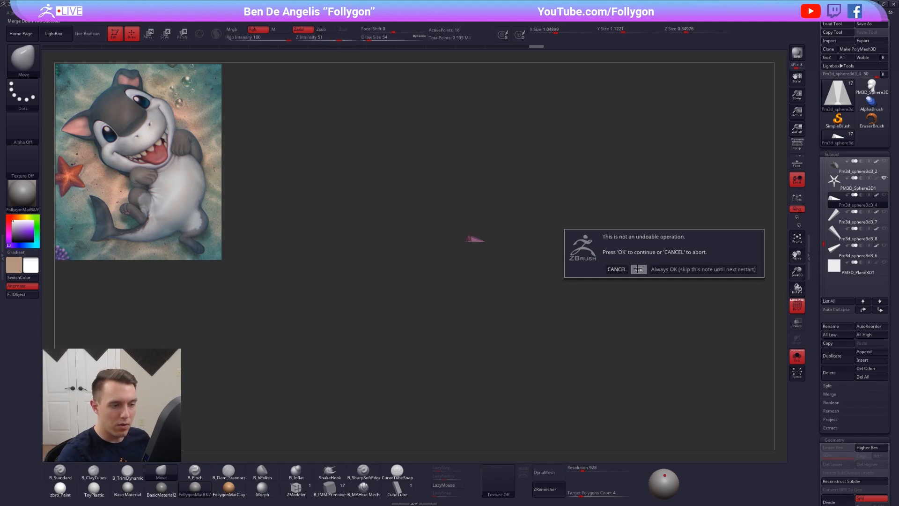
{"action": "left_click", "coordinate": [639, 269]}
{"action": "key", "text": "ctrl+f"}
{"action": "left_click", "coordinate": [662, 287]}
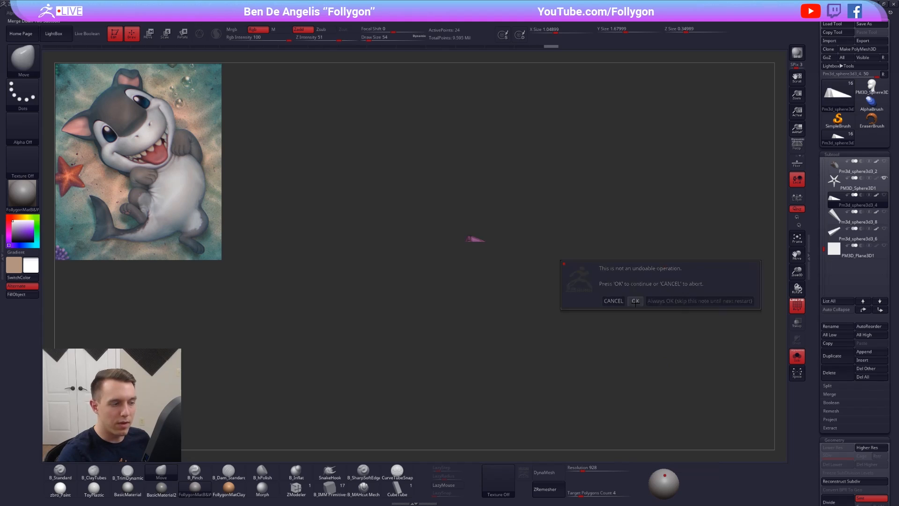
{"action": "left_click", "coordinate": [635, 300]}
{"action": "key", "text": "ctrl+f"}
{"action": "left_click", "coordinate": [646, 291]}
{"action": "left_click", "coordinate": [621, 307]}
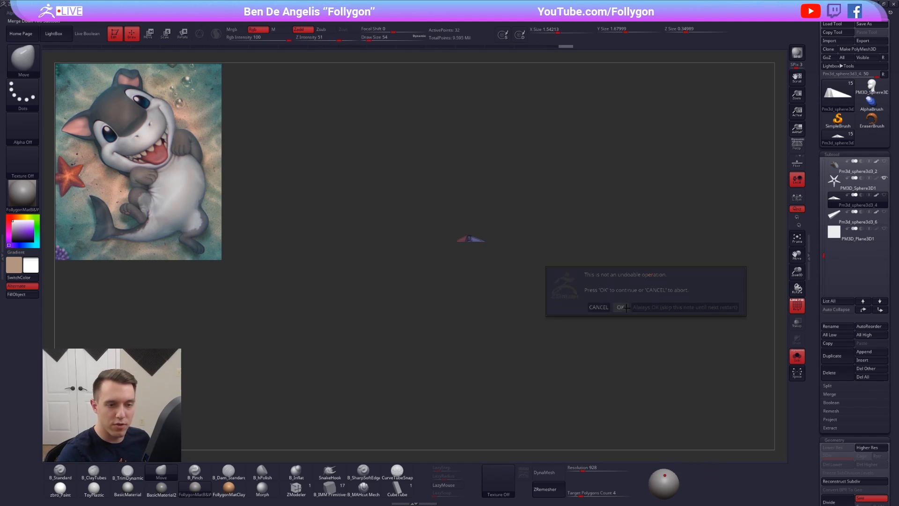
Step: Select the new star, enlarge the Move brush and scale the whole star down slightly with the Transpose line
{"action": "key", "text": "Up"}
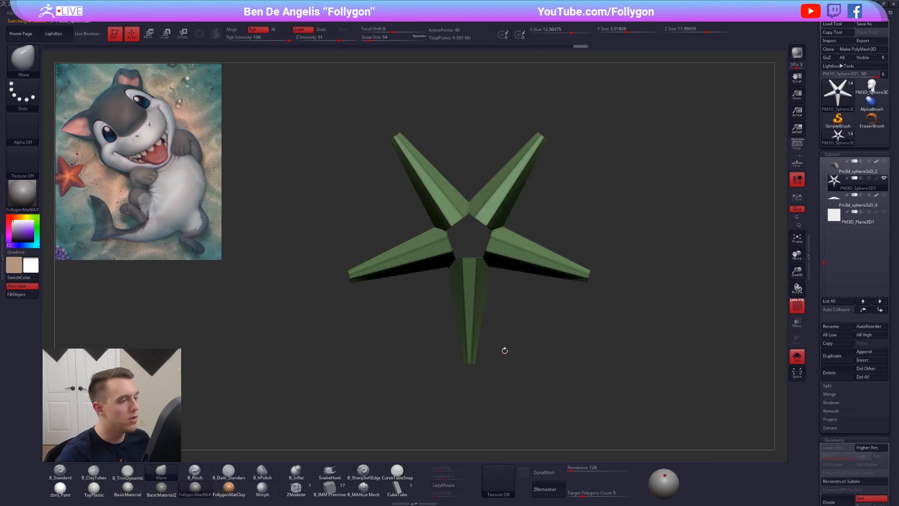
{"action": "key", "text": "space"}
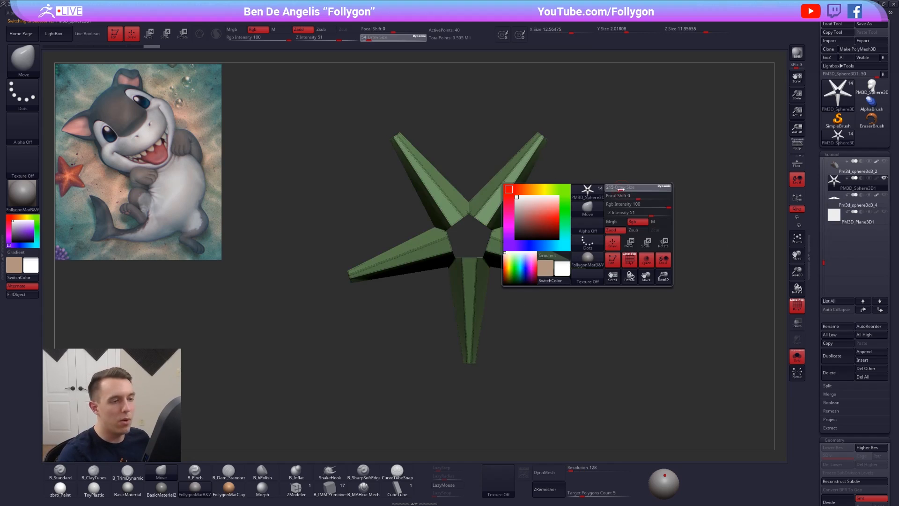
{"action": "left_click", "coordinate": [630, 189]}
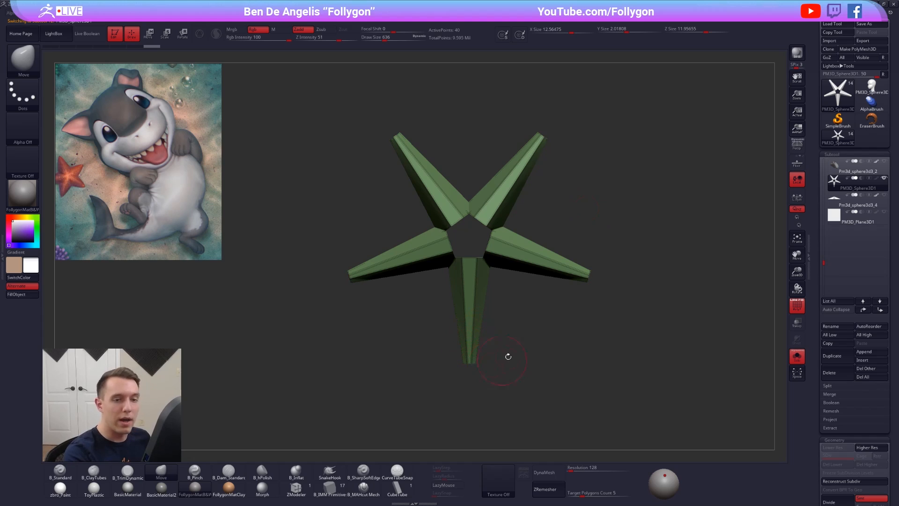
{"action": "key", "text": "e"}
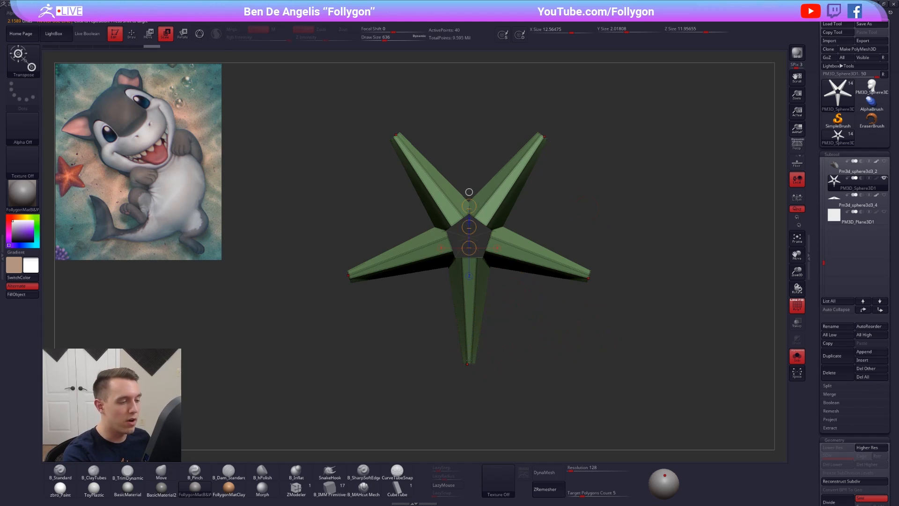
{"action": "left_click_drag", "start_coordinate": [463, 230], "coordinate": [496, 275]}
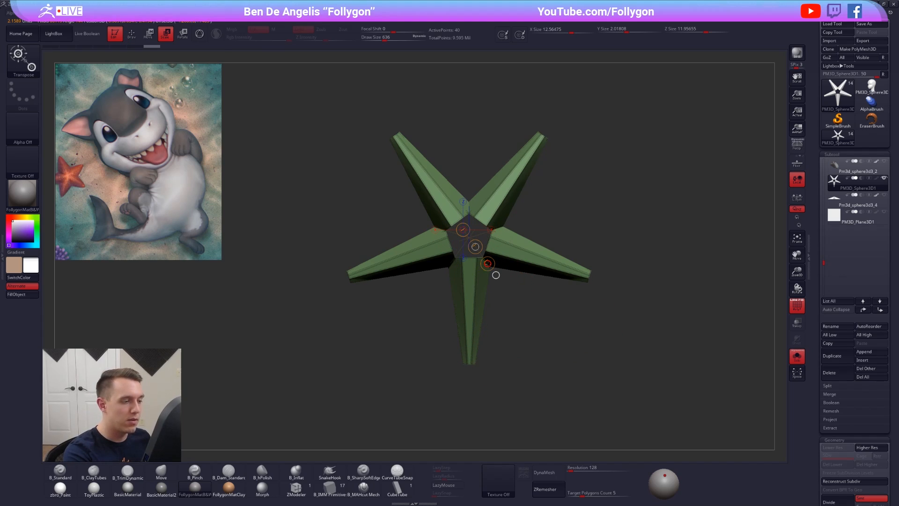
{"action": "left_click_drag", "start_coordinate": [487, 264], "coordinate": [484, 260]}
{"action": "key", "text": "q"}
Step: Clear any masking on the star and raise the Move brush's draw size to 857
{"action": "mouse_move", "coordinate": [469, 375]}
{"action": "left_mouse_down"}
{"action": "mouse_move", "coordinate": [470, 326]}
{"action": "mouse_move", "coordinate": [467, 350]}
{"action": "left_mouse_up"}
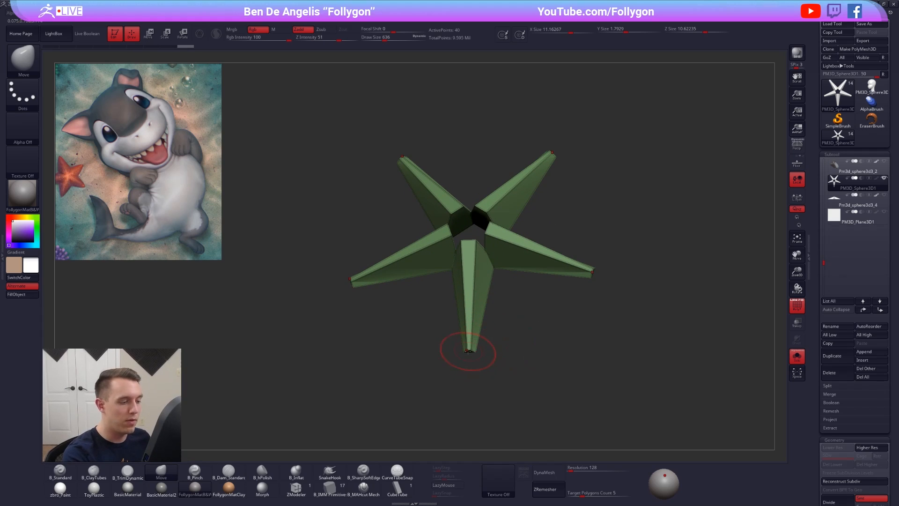
{"action": "left_click_drag", "start_coordinate": [471, 357], "coordinate": [492, 333]}
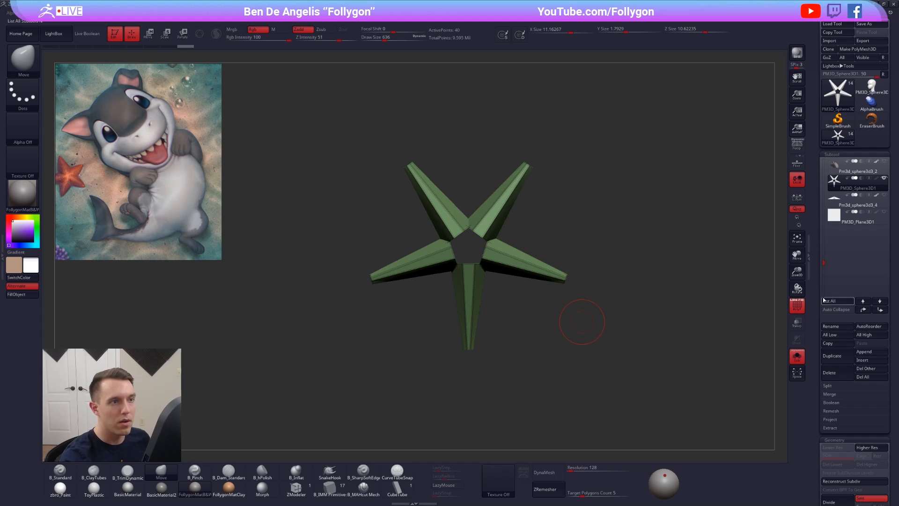
{"action": "mouse_move", "coordinate": [538, 243]}
{"action": "left_mouse_down", "text": "ctrl"}
{"action": "mouse_move", "coordinate": [640, 277]}
{"action": "mouse_move", "coordinate": [638, 262]}
{"action": "left_mouse_up", "text": "ctrl"}
{"action": "left_click", "coordinate": [637, 257], "text": "ctrl"}
{"action": "key", "text": "space"}
{"action": "left_click", "coordinate": [566, 278]}
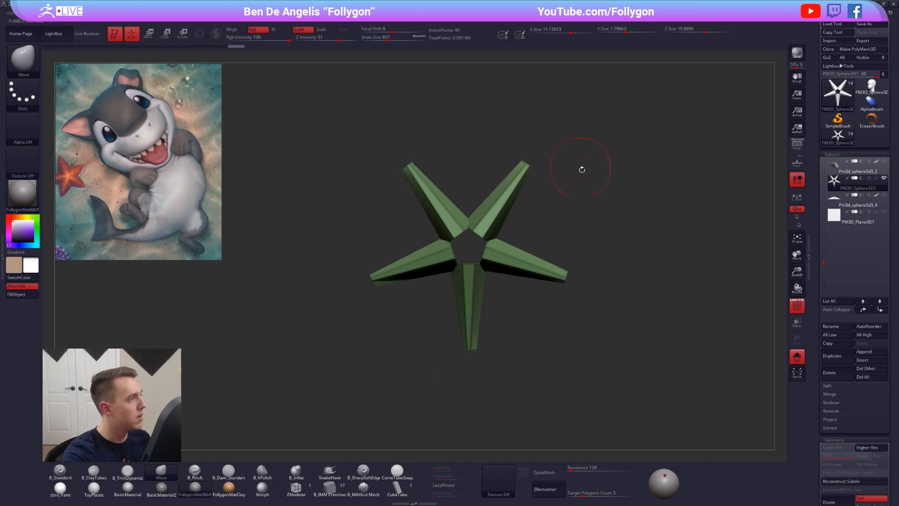
Step: Add several subdivision levels to the star and turn off its polygroup wireframe display
{"action": "key", "text": "ctrl+d"}
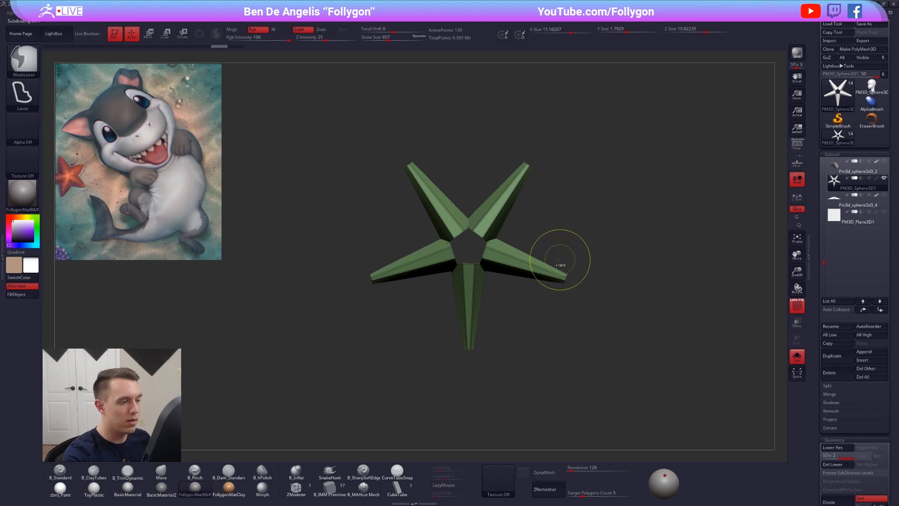
{"action": "key", "text": "ctrl+d"}
{"action": "key", "text": "ctrl+d"}
{"action": "key", "text": "ctrl+d"}
{"action": "mouse_move", "coordinate": [470, 287]}
{"action": "right_mouse_down", "text": "ctrl"}
{"action": "mouse_move", "coordinate": [468, 327]}
{"action": "mouse_move", "coordinate": [487, 300]}
{"action": "right_mouse_up", "text": "ctrl"}
{"action": "key", "text": "2"}
{"action": "key", "text": "shift+f"}
Step: Try pulling the sides of the star's arms with the Move brush at draw size 636
{"action": "mouse_move", "coordinate": [497, 279]}
{"action": "left_mouse_down"}
{"action": "mouse_move", "coordinate": [501, 323]}
{"action": "mouse_move", "coordinate": [495, 303]}
{"action": "left_mouse_up"}
{"action": "key", "text": "space"}
{"action": "left_click_drag", "start_coordinate": [502, 269], "coordinate": [497, 282]}
{"action": "mouse_move", "coordinate": [497, 281]}
{"action": "right_mouse_down"}
{"action": "mouse_move", "coordinate": [500, 348]}
{"action": "mouse_move", "coordinate": [518, 317]}
{"action": "right_mouse_up"}
{"action": "key", "text": "ctrl"}
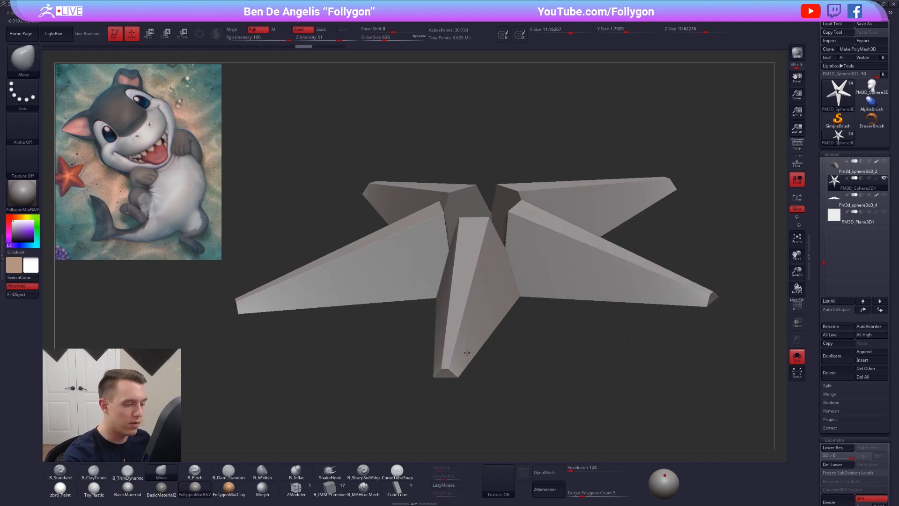
{"action": "right_click", "coordinate": [484, 341]}
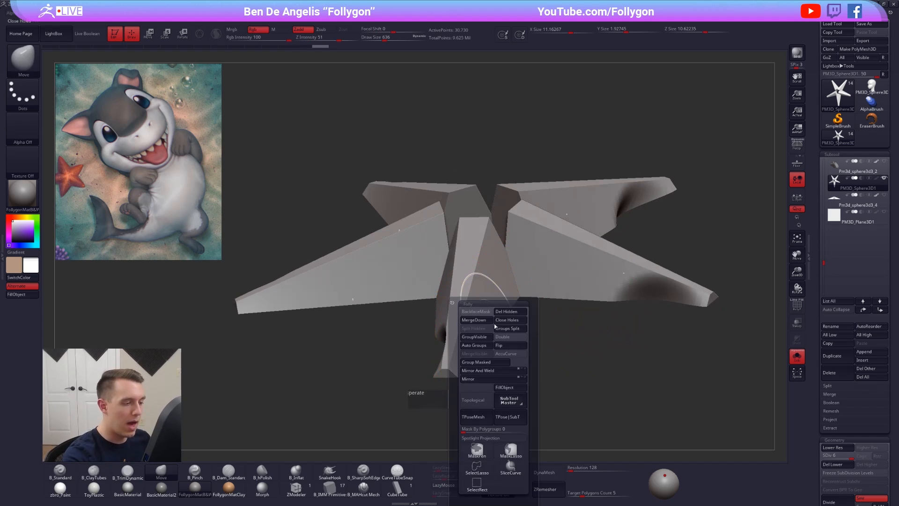
{"action": "left_click_drag", "start_coordinate": [495, 296], "coordinate": [477, 306]}
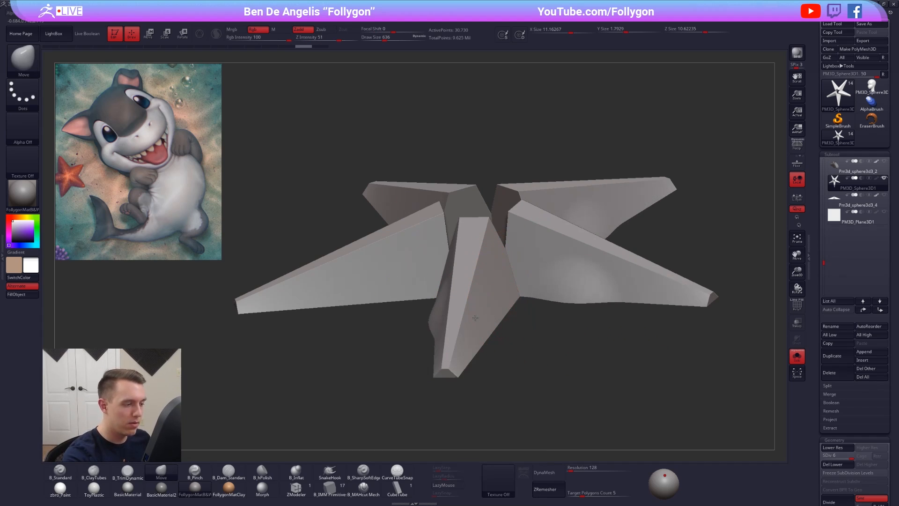
{"action": "key", "text": "ctrl+z"}
Step: Flip the star's normals to check which way its faces point, and flip them back
{"action": "right_click_drag", "start_coordinate": [482, 301], "coordinate": [506, 307]}
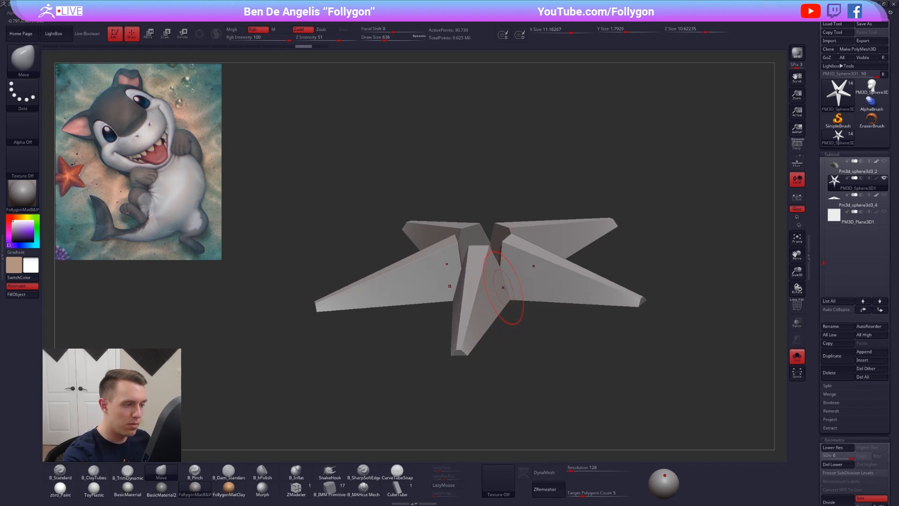
{"action": "key", "text": "space"}
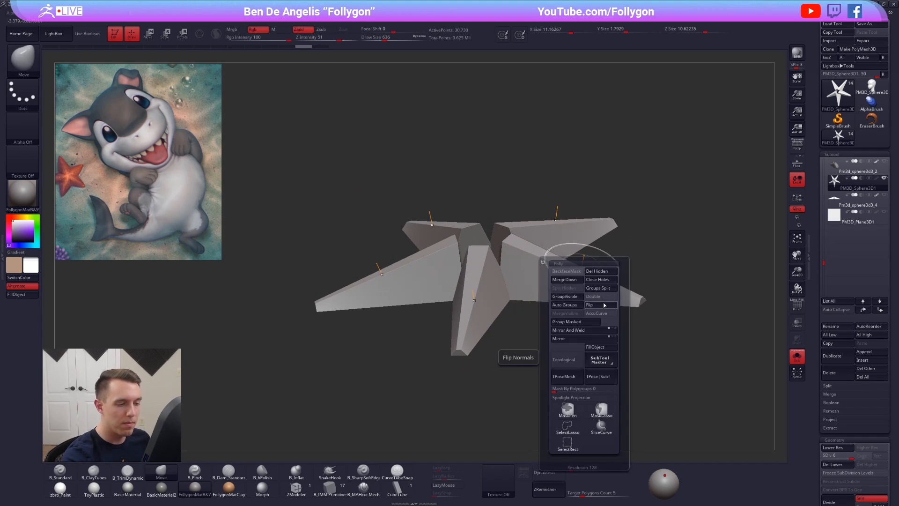
{"action": "left_click", "coordinate": [603, 305]}
{"action": "key", "text": "space"}
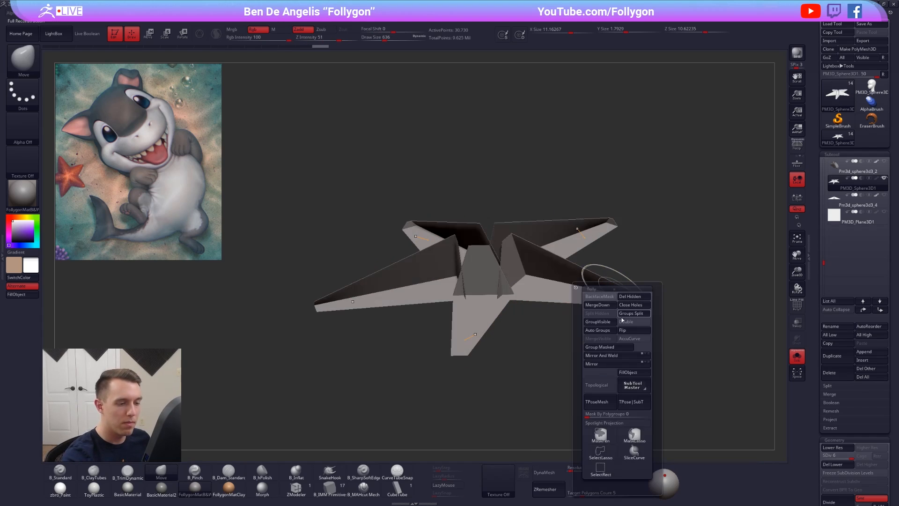
{"action": "mouse_move", "coordinate": [481, 341]}
{"action": "left_mouse_down"}
{"action": "mouse_move", "coordinate": [457, 357]}
{"action": "mouse_move", "coordinate": [467, 361]}
{"action": "mouse_move", "coordinate": [450, 302]}
{"action": "mouse_move", "coordinate": [470, 319]}
{"action": "mouse_move", "coordinate": [491, 302]}
{"action": "mouse_move", "coordinate": [535, 366]}
{"action": "mouse_move", "coordinate": [531, 290]}
{"action": "mouse_move", "coordinate": [456, 222]}
{"action": "left_mouse_up"}
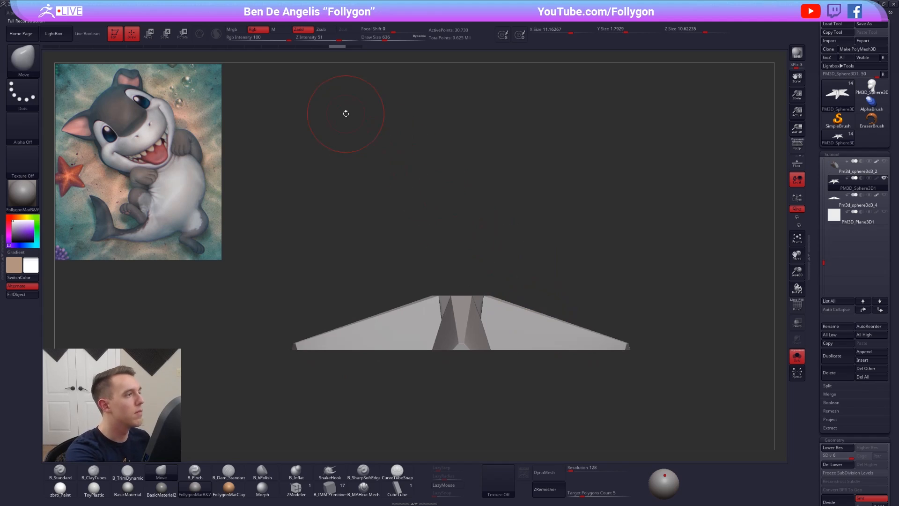
Step: Turn off Rgb for the brush, leave Solo mode and show the shark's subtools together with the star
{"action": "left_click", "coordinate": [265, 31]}
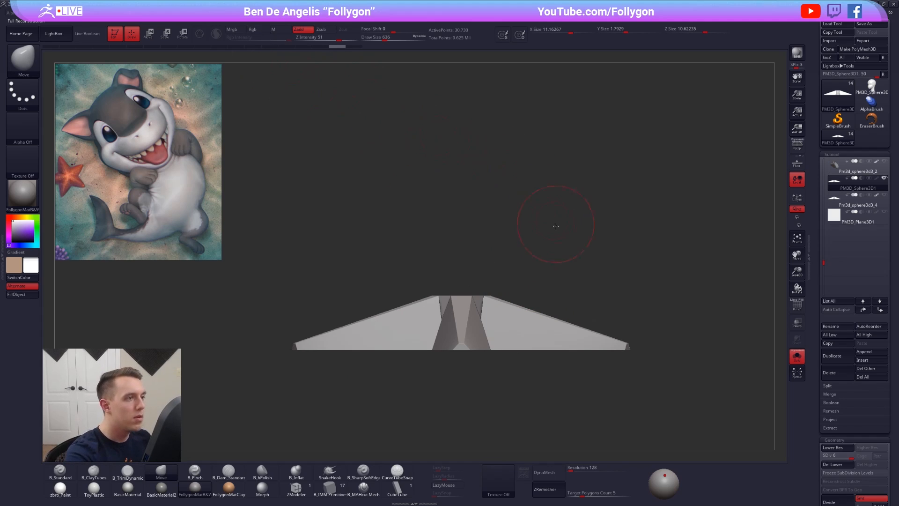
{"action": "left_click_drag", "start_coordinate": [556, 226], "coordinate": [603, 254]}
{"action": "left_click", "coordinate": [838, 219]}
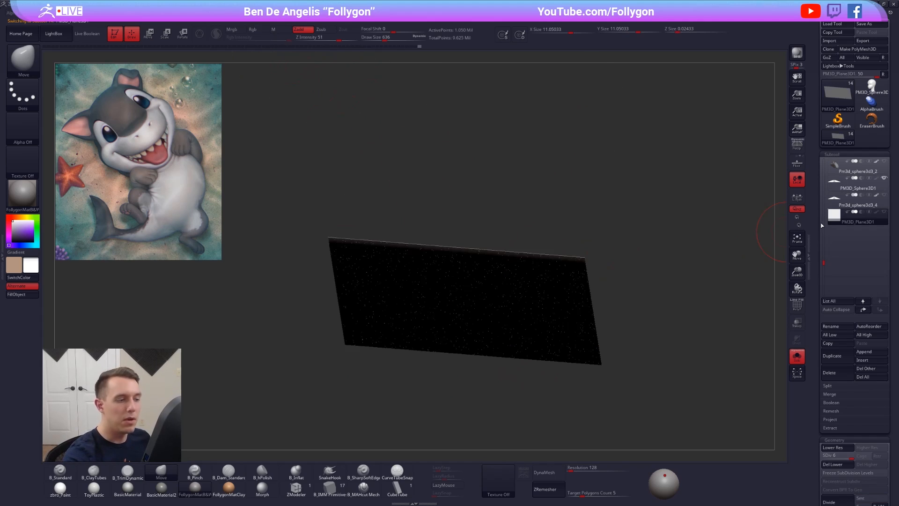
{"action": "left_click_drag", "start_coordinate": [608, 306], "coordinate": [597, 361]}
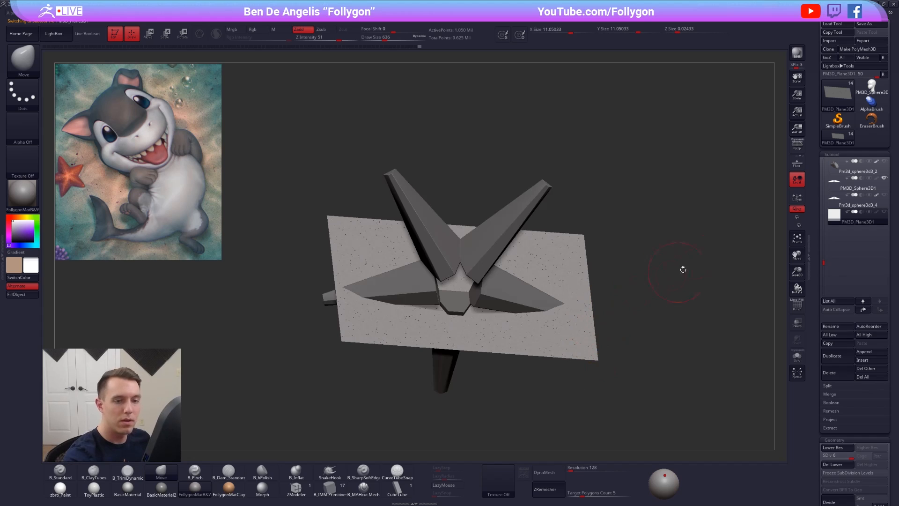
{"action": "left_click", "coordinate": [884, 211], "text": "shift"}
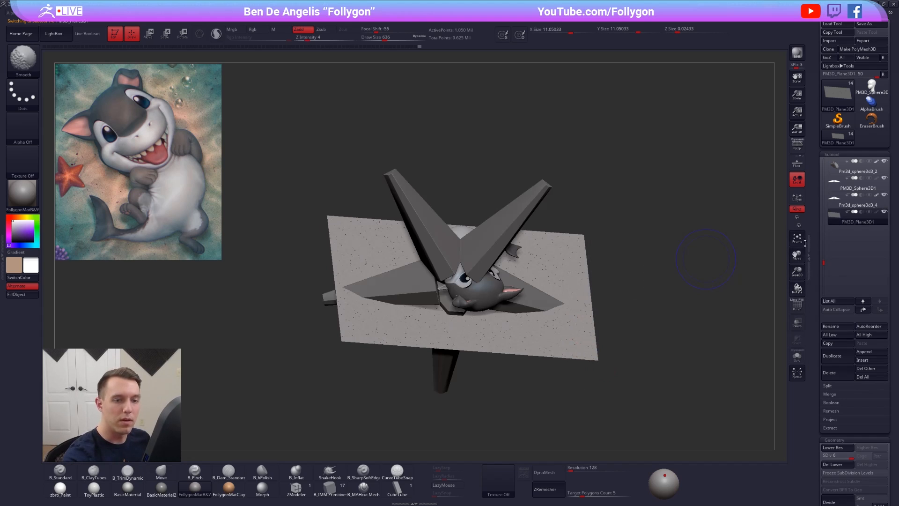
{"action": "mouse_move", "coordinate": [697, 240]}
{"action": "left_mouse_down"}
{"action": "mouse_move", "coordinate": [551, 307]}
{"action": "mouse_move", "coordinate": [545, 294]}
{"action": "mouse_move", "coordinate": [568, 266]}
{"action": "left_mouse_up"}
{"action": "left_click", "coordinate": [569, 267], "text": "alt"}
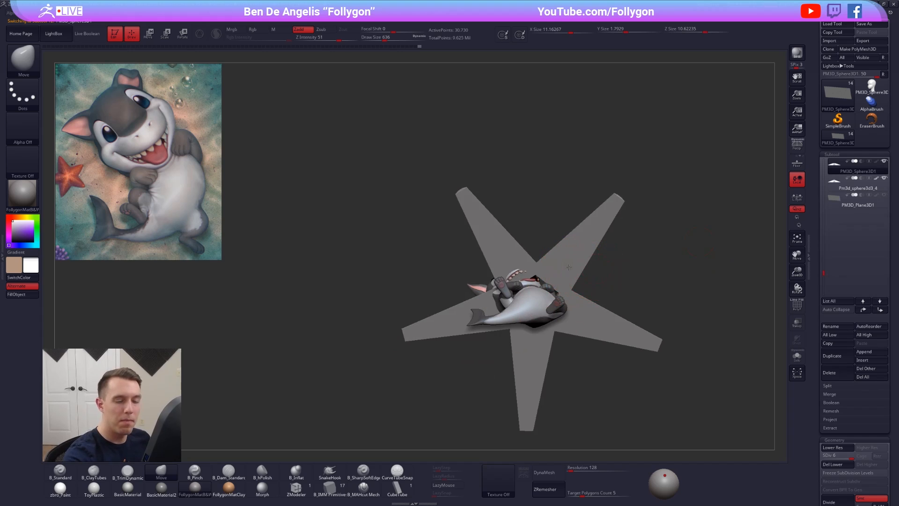
Step: Hide the large star and isolate the shark's body subtool in Solo mode
{"action": "left_click", "coordinate": [835, 183]}
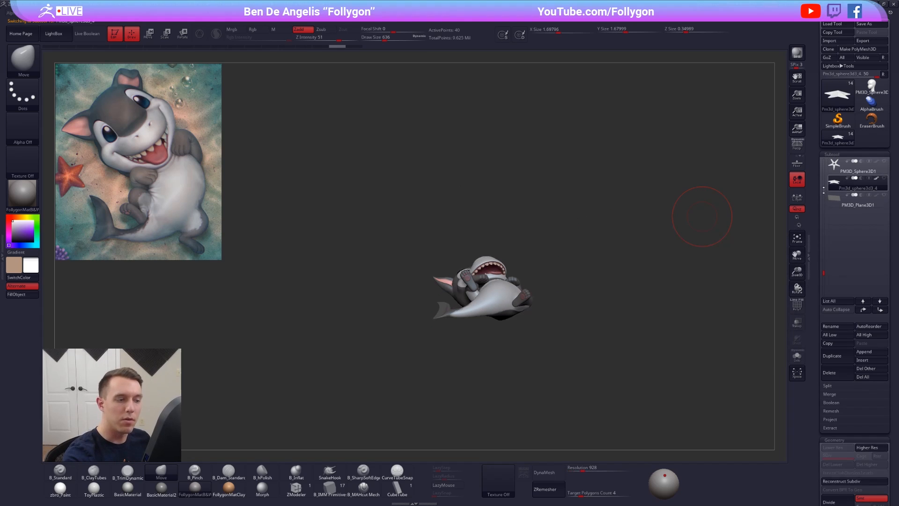
{"action": "left_click_drag", "start_coordinate": [655, 253], "coordinate": [576, 337]}
{"action": "left_click", "coordinate": [507, 350], "text": "alt"}
{"action": "key", "text": "alt+s"}
{"action": "right_click_drag", "start_coordinate": [507, 358], "coordinate": [524, 267], "text": "alt"}
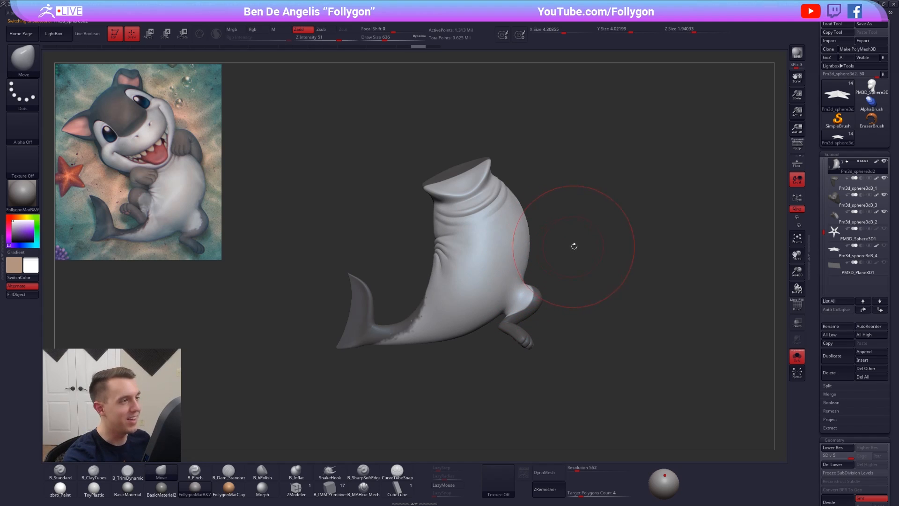
Step: Try reshaping the shark's bent leg with the Move brush at draw size 519 and check the body from behind
{"action": "mouse_move", "coordinate": [572, 244]}
{"action": "left_mouse_down"}
{"action": "mouse_move", "coordinate": [556, 268]}
{"action": "mouse_move", "coordinate": [554, 257]}
{"action": "left_mouse_up"}
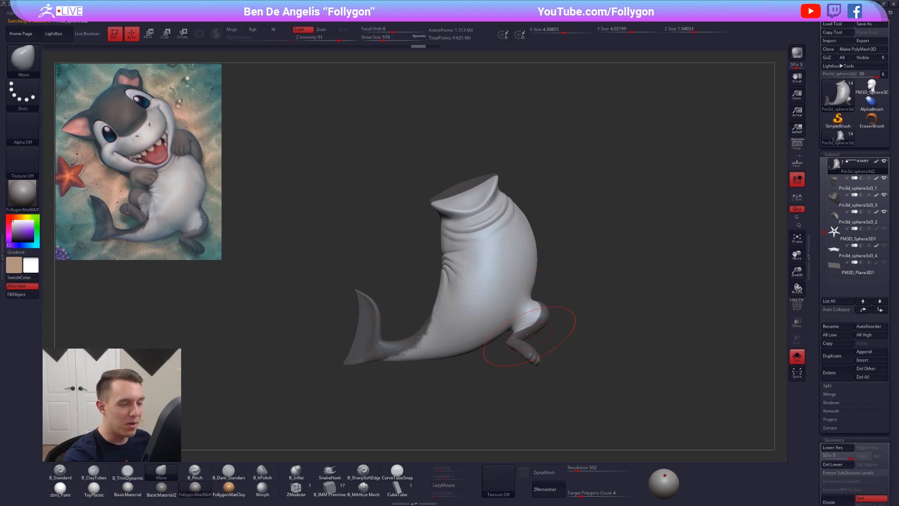
{"action": "left_click_drag", "start_coordinate": [540, 329], "coordinate": [544, 331]}
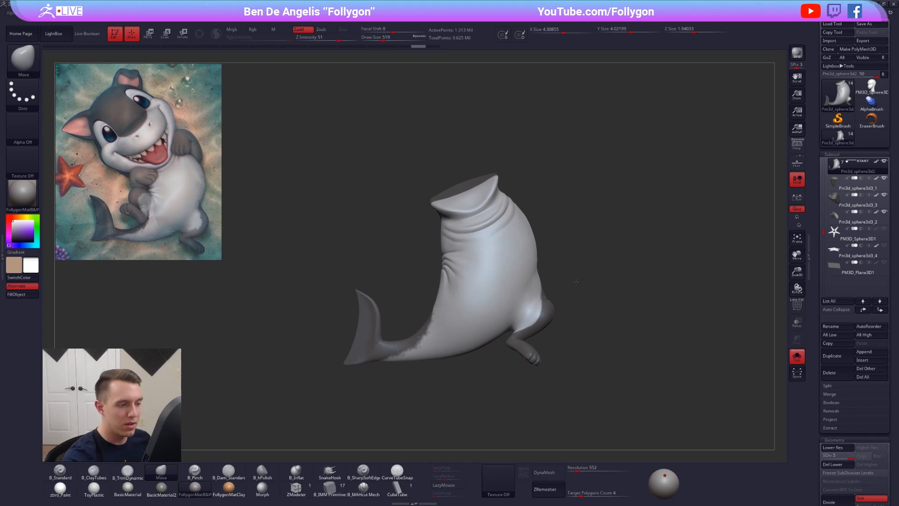
{"action": "key", "text": "space"}
{"action": "left_click", "coordinate": [638, 280]}
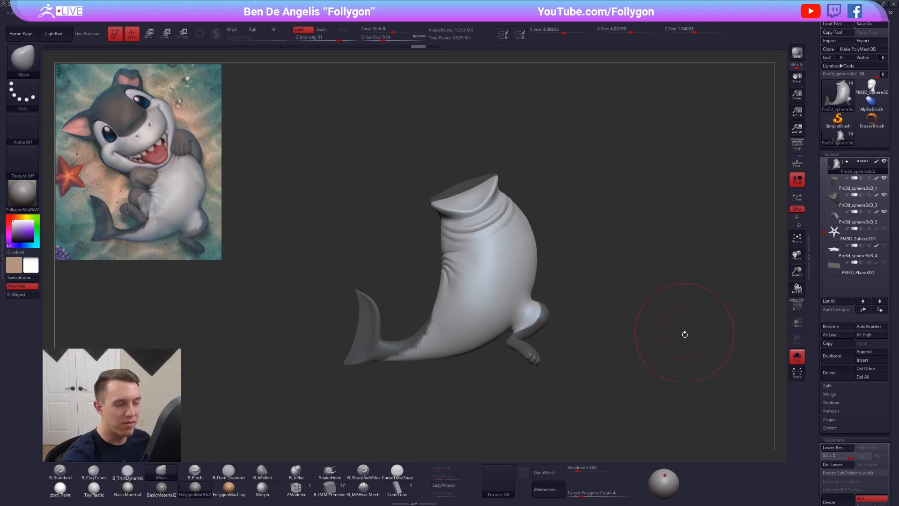
{"action": "left_click_drag", "start_coordinate": [682, 331], "coordinate": [624, 355]}
{"action": "mouse_move", "coordinate": [591, 283]}
{"action": "left_mouse_down"}
{"action": "mouse_move", "coordinate": [541, 253]}
{"action": "mouse_move", "coordinate": [578, 248]}
{"action": "mouse_move", "coordinate": [492, 238]}
{"action": "mouse_move", "coordinate": [600, 222]}
{"action": "left_mouse_up"}
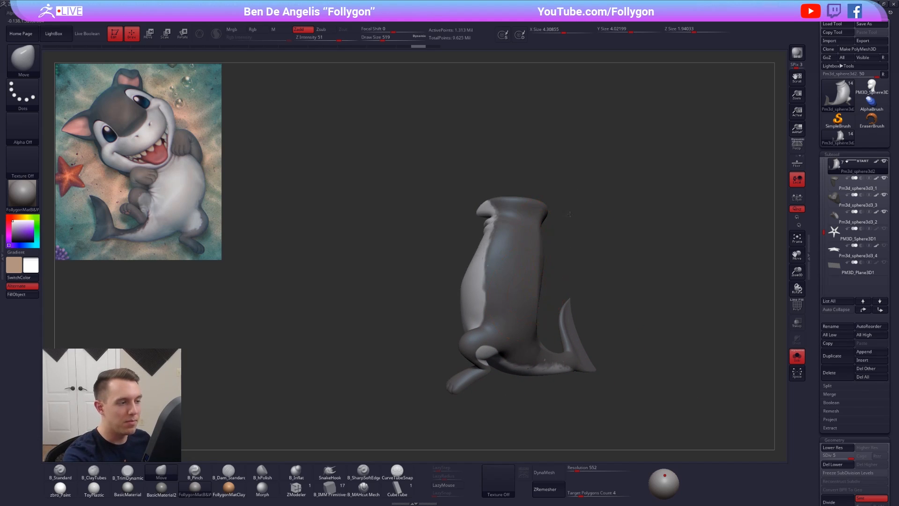
{"action": "mouse_move", "coordinate": [602, 281]}
{"action": "left_mouse_down", "text": "shift"}
{"action": "mouse_move", "coordinate": [646, 300]}
{"action": "mouse_move", "coordinate": [594, 297]}
{"action": "left_mouse_up", "text": "shift"}
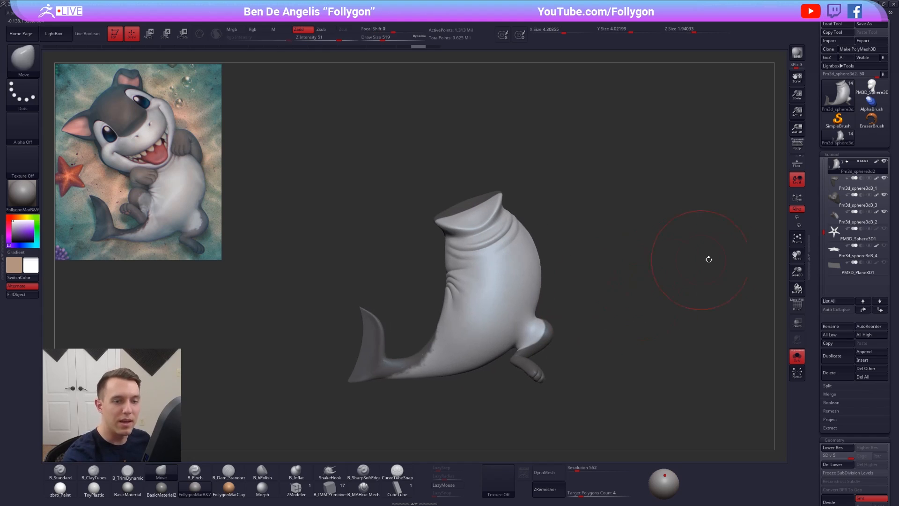
Step: Set the Move brush's draw size to 350 and switch to the smaller star subtool, Pm3d_sphere3d3_4
{"action": "key", "text": "space"}
{"action": "left_click_drag", "start_coordinate": [701, 248], "coordinate": [703, 238]}
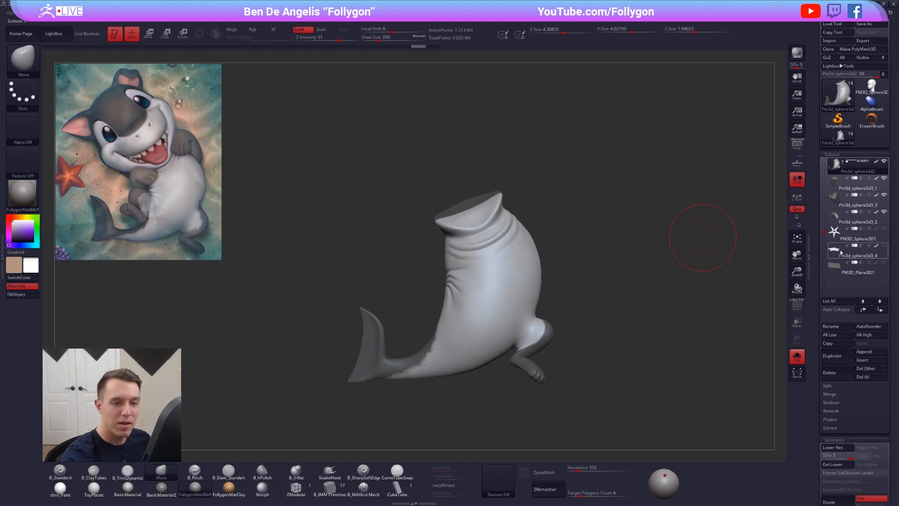
{"action": "left_click", "coordinate": [841, 252]}
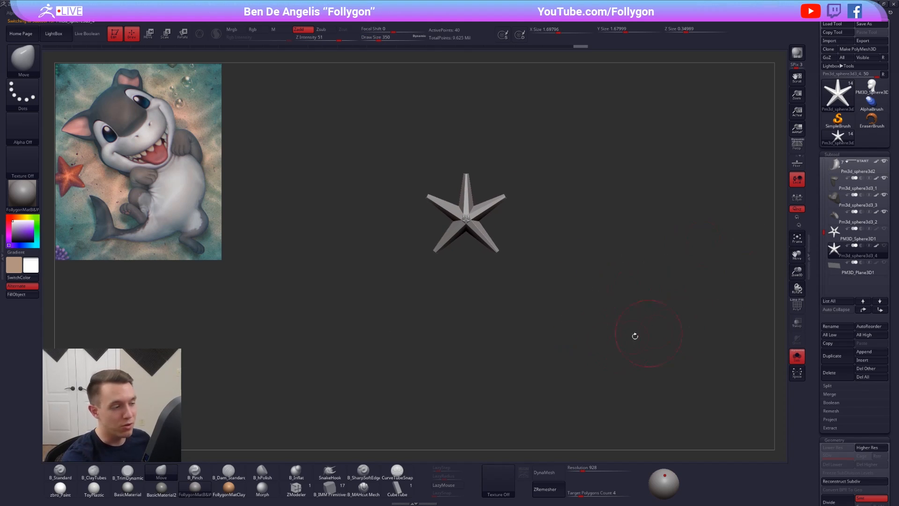
{"action": "right_click_drag", "start_coordinate": [496, 252], "coordinate": [523, 284], "text": "ctrl"}
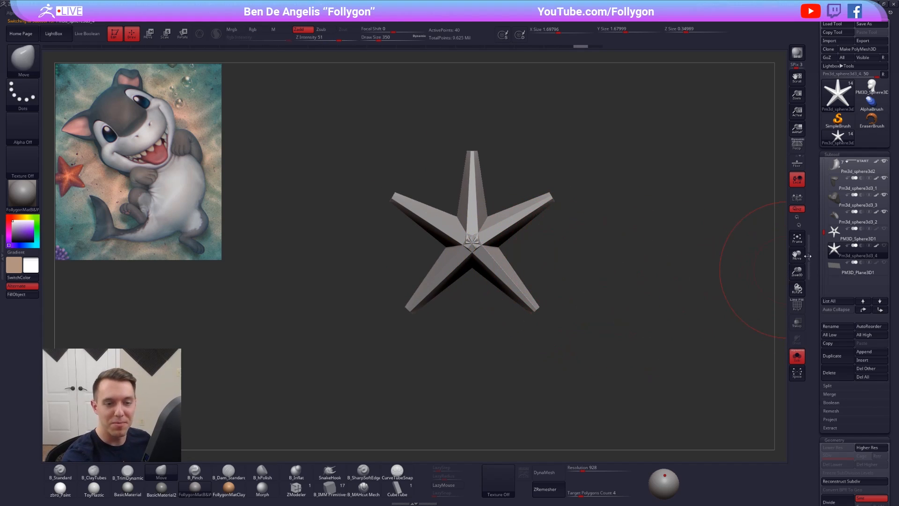
Step: Select the large star subtool with the open centre and view it from above
{"action": "left_click", "coordinate": [841, 235]}
{"action": "right_click_drag", "start_coordinate": [661, 296], "coordinate": [478, 329], "text": "ctrl"}
{"action": "right_click_drag", "start_coordinate": [572, 300], "coordinate": [602, 258]}
{"action": "right_click_drag", "start_coordinate": [602, 257], "coordinate": [565, 287], "text": "alt"}
Step: Quick-save the project and exit to the desktop
{"action": "left_click", "coordinate": [678, 4]}
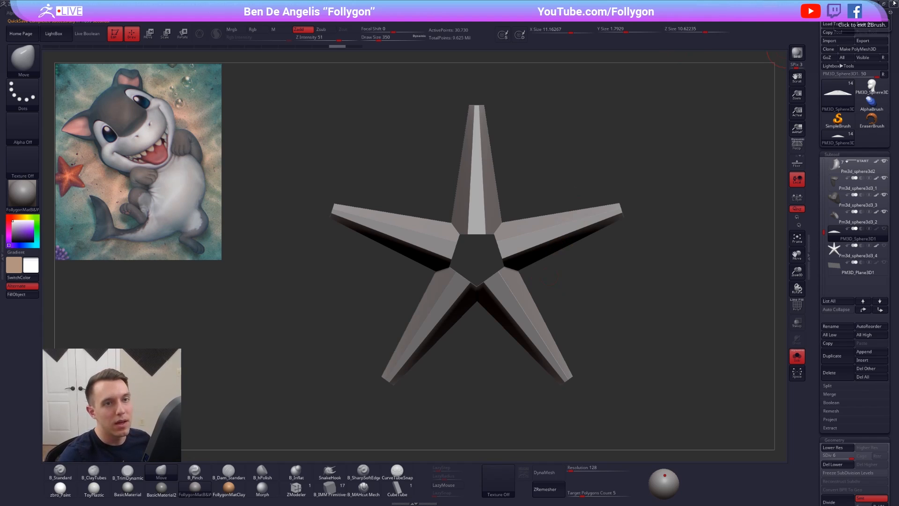
{"action": "left_click", "coordinate": [893, 4]}
{"action": "left_click", "coordinate": [461, 272]}
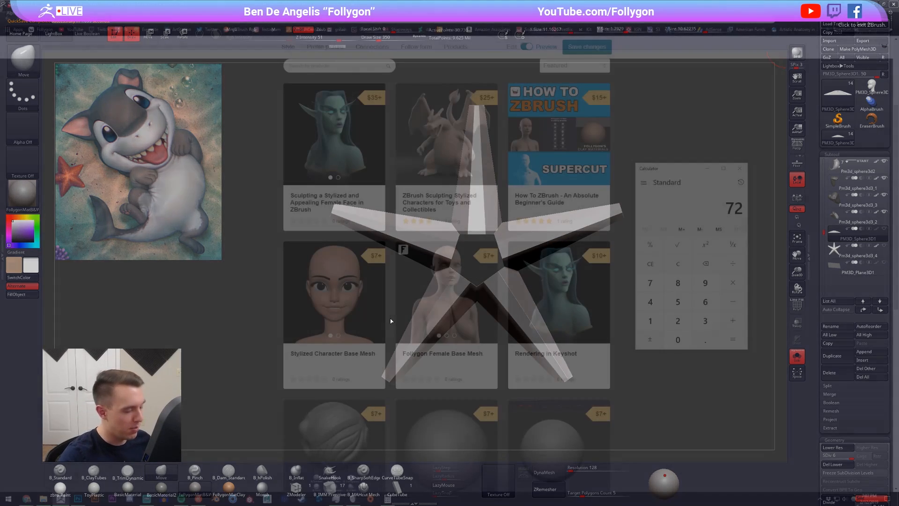
Step: Relaunch ZBrush, close the calculator window and dismiss the ZBrush home page
{"action": "left_click", "coordinate": [60, 499]}
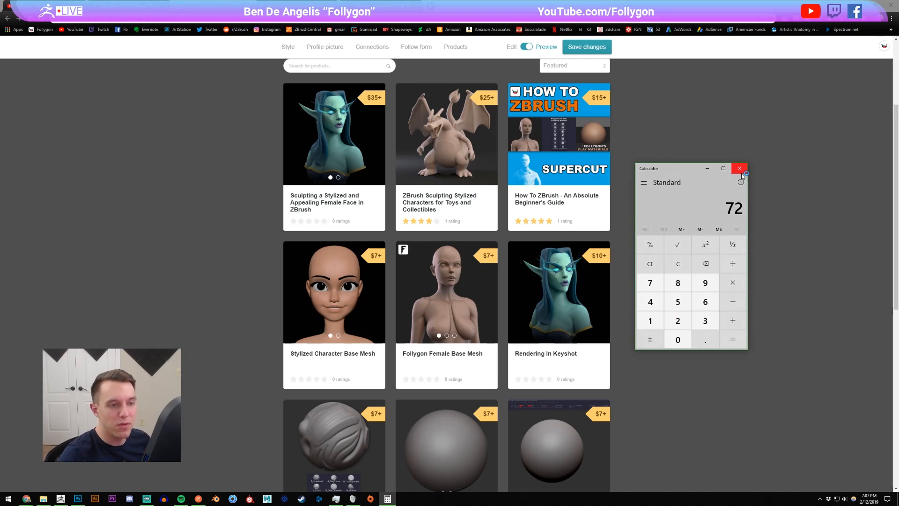
{"action": "left_click", "coordinate": [739, 169]}
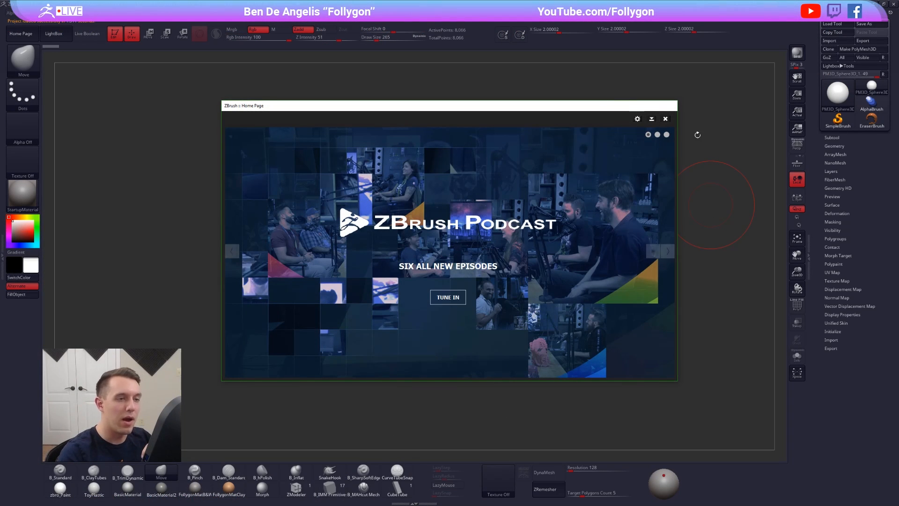
{"action": "left_click", "coordinate": [665, 118]}
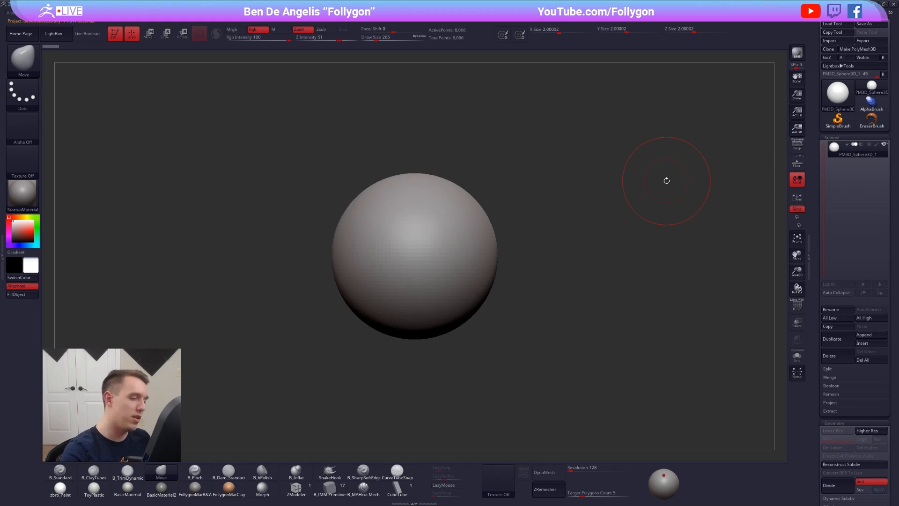
{"action": "mouse_move", "coordinate": [477, 255]}
{"action": "left_mouse_down"}
{"action": "mouse_move", "coordinate": [491, 220]}
{"action": "mouse_move", "coordinate": [520, 269]}
{"action": "mouse_move", "coordinate": [523, 260]}
{"action": "mouse_move", "coordinate": [479, 263]}
{"action": "left_mouse_up"}
{"action": "key", "text": "ctrl+z"}
{"action": "key", "text": "space"}
{"action": "key", "text": "ctrl+z"}
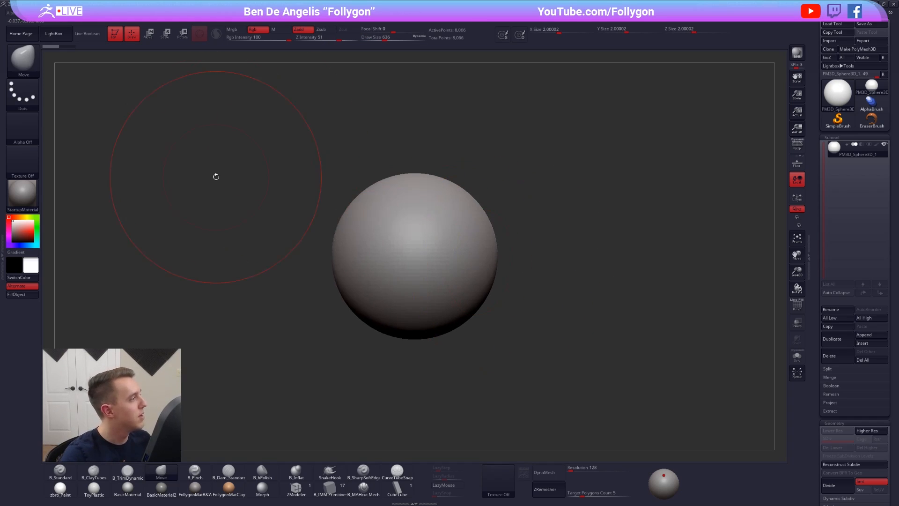
{"action": "key", "text": "space"}
{"action": "left_click_drag", "start_coordinate": [216, 176], "coordinate": [207, 176]}
Step: Open the quick-saved starfish project QS_43150.ZPR without saving the current project
{"action": "left_click", "coordinate": [73, 33]}
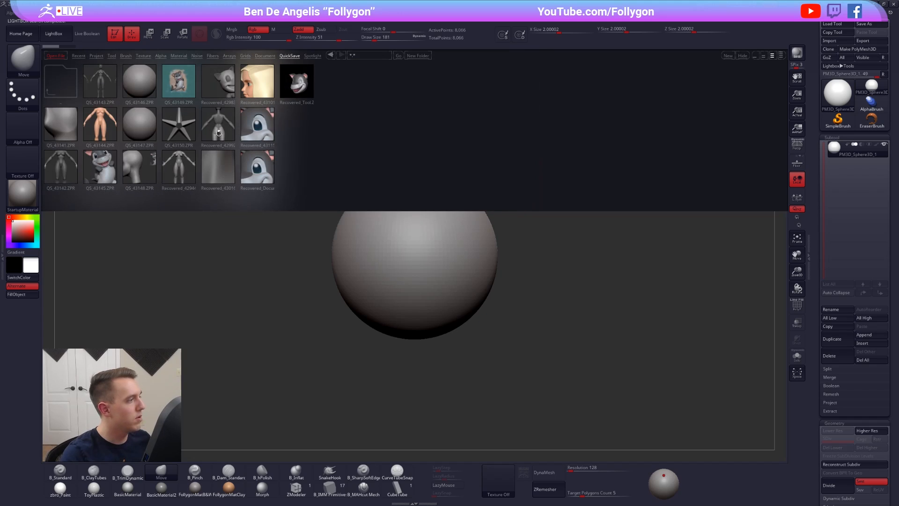
{"action": "double_click", "coordinate": [177, 133]}
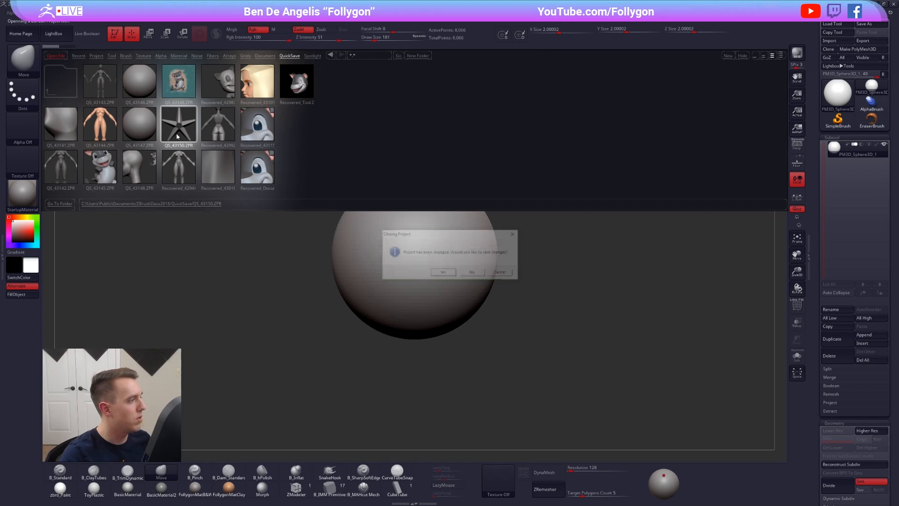
{"action": "left_click", "coordinate": [472, 273]}
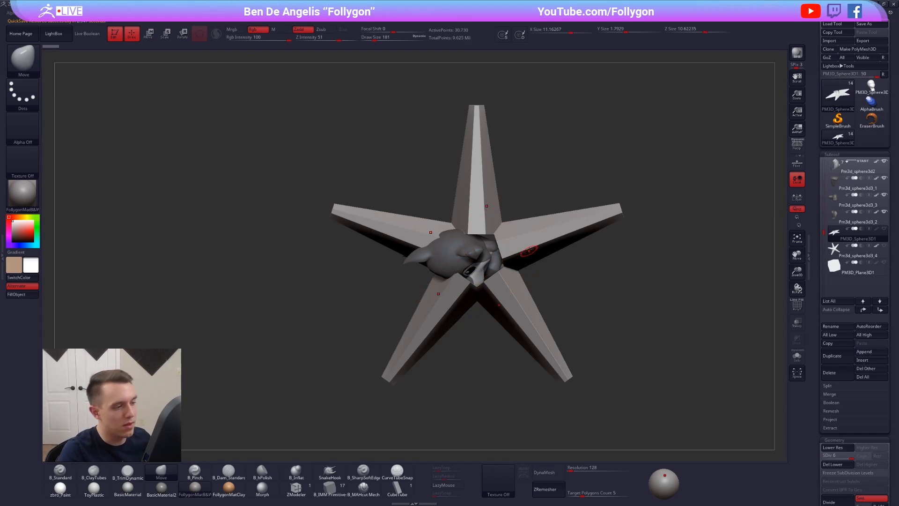
Step: Isolate the shark body subtool in Solo mode and enlarge the Move brush's draw size to 519
{"action": "left_click_drag", "start_coordinate": [519, 279], "coordinate": [487, 310], "text": "shift"}
{"action": "left_click", "coordinate": [485, 317], "text": "alt"}
{"action": "key", "text": "alt+s"}
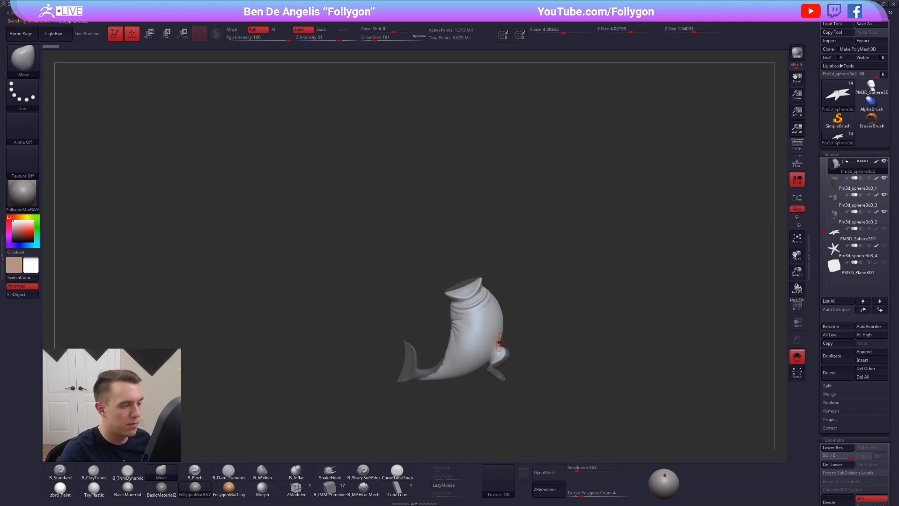
{"action": "right_click_drag", "start_coordinate": [499, 342], "coordinate": [544, 269]}
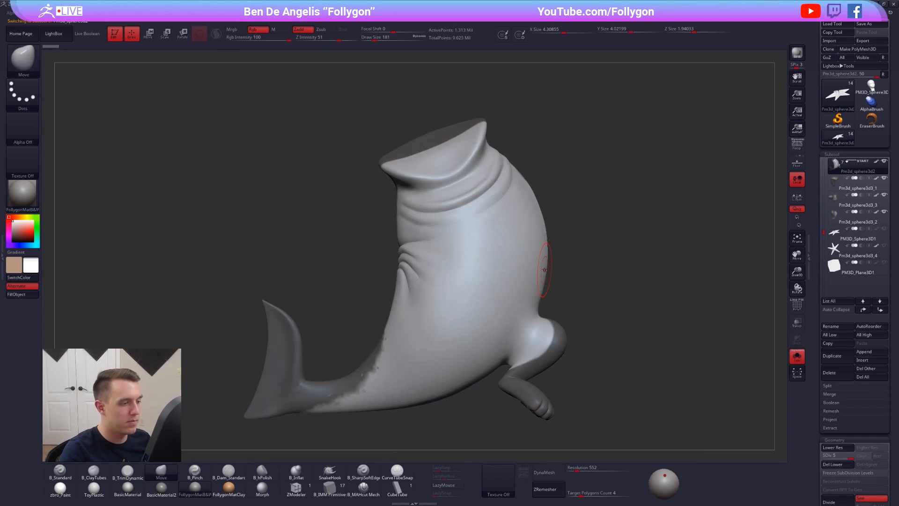
{"action": "key", "text": "space"}
{"action": "mouse_move", "coordinate": [533, 242]}
{"action": "left_mouse_down"}
{"action": "mouse_move", "coordinate": [576, 234]}
{"action": "mouse_move", "coordinate": [500, 250]}
{"action": "mouse_move", "coordinate": [576, 239]}
{"action": "mouse_move", "coordinate": [514, 252]}
{"action": "left_mouse_up"}
{"action": "right_click_drag", "start_coordinate": [572, 289], "coordinate": [551, 208], "text": "ctrl"}
{"action": "key", "text": "ctrl+z"}
{"action": "right_click_drag", "start_coordinate": [602, 311], "coordinate": [572, 300], "text": "alt"}
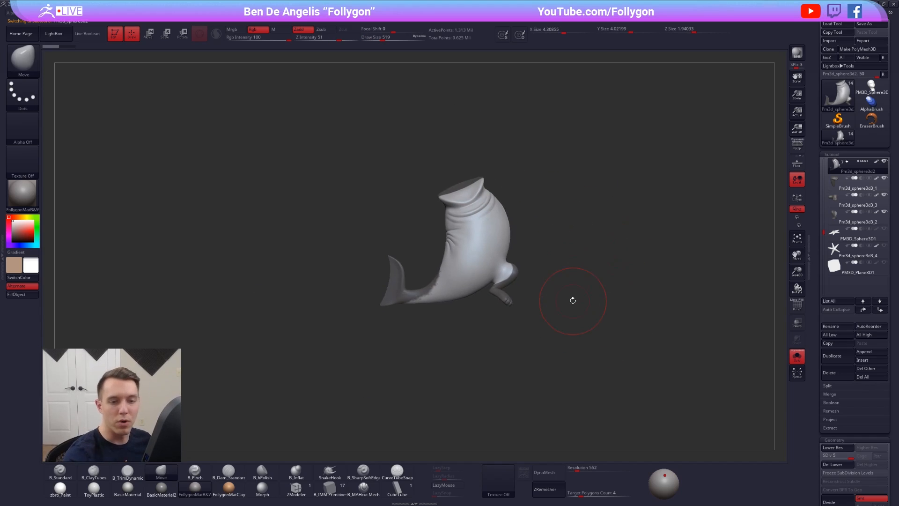
Step: Make the large starfish subtool PM3D_Sphere3D1 active and face its five arms
{"action": "left_click", "coordinate": [838, 253]}
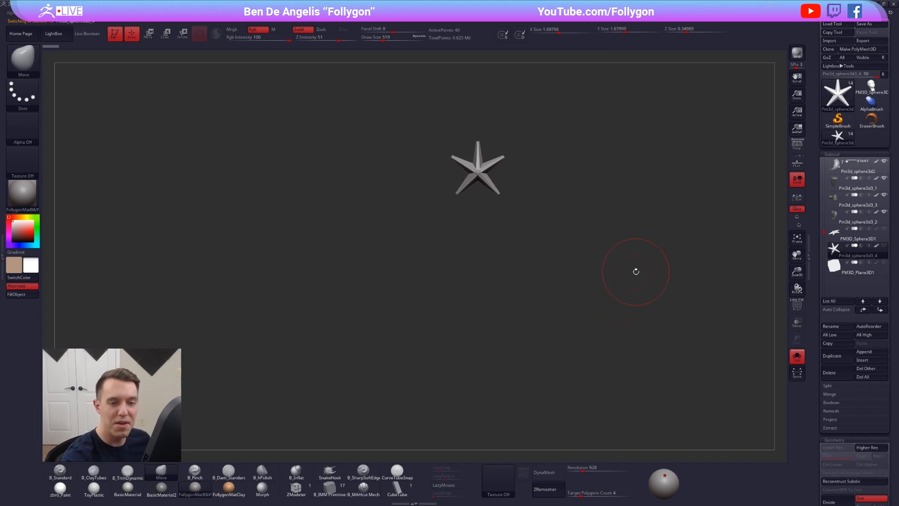
{"action": "left_click", "coordinate": [840, 237]}
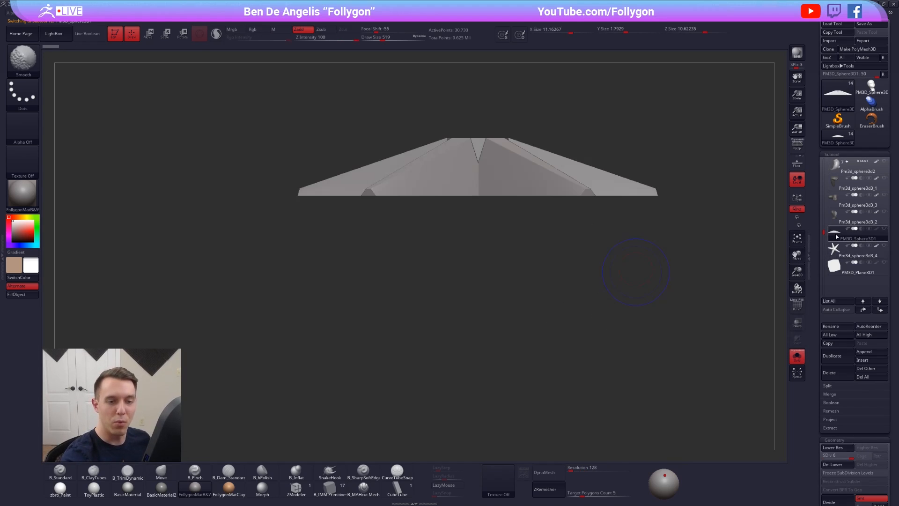
{"action": "mouse_move", "coordinate": [636, 261]}
{"action": "left_mouse_down"}
{"action": "mouse_move", "coordinate": [639, 287]}
{"action": "mouse_move", "coordinate": [607, 305]}
{"action": "left_mouse_up"}
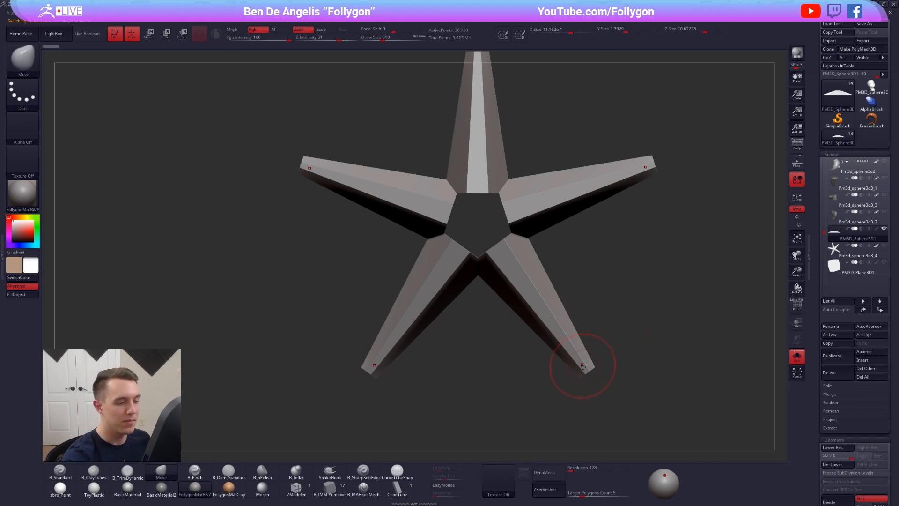
Step: Try bending the starfish's arm tips with the Move brush, using a draw size up to 857, and undo the strokes
{"action": "mouse_move", "coordinate": [583, 367]}
{"action": "left_mouse_down"}
{"action": "mouse_move", "coordinate": [609, 355]}
{"action": "mouse_move", "coordinate": [588, 377]}
{"action": "mouse_move", "coordinate": [546, 389]}
{"action": "left_mouse_up"}
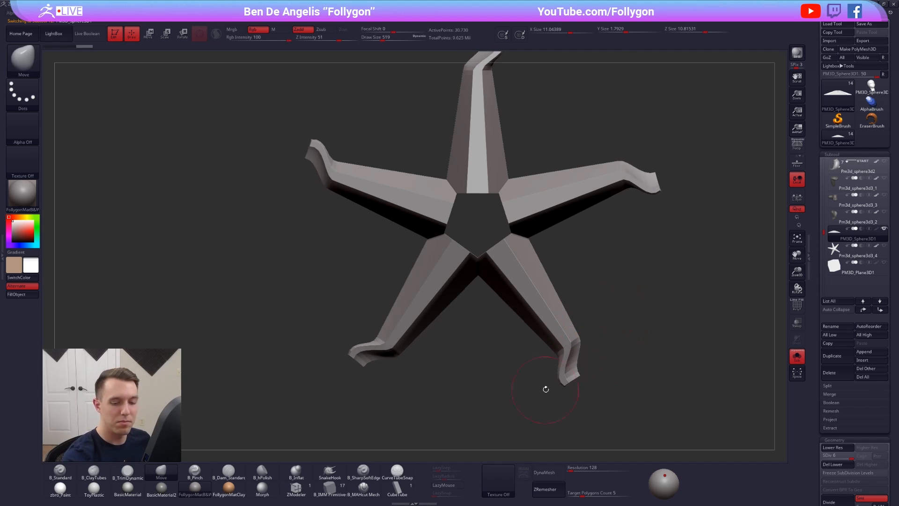
{"action": "key", "text": "ctrl+z"}
{"action": "key", "text": "space"}
{"action": "left_click_drag", "start_coordinate": [566, 338], "coordinate": [573, 337]}
{"action": "mouse_move", "coordinate": [568, 335]}
{"action": "left_mouse_down"}
{"action": "mouse_move", "coordinate": [601, 324]}
{"action": "mouse_move", "coordinate": [588, 336]}
{"action": "mouse_move", "coordinate": [602, 345]}
{"action": "left_mouse_up"}
{"action": "key", "text": "ctrl+z"}
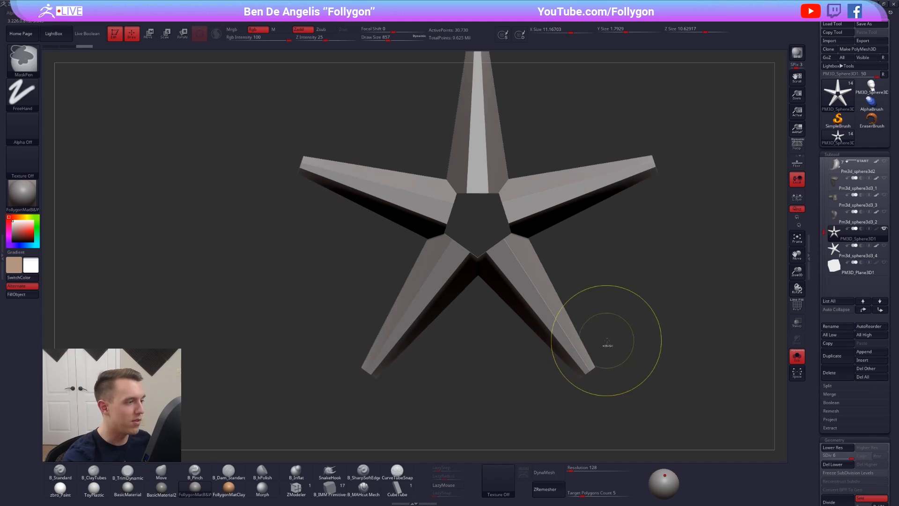
{"action": "key", "text": "ctrl+z"}
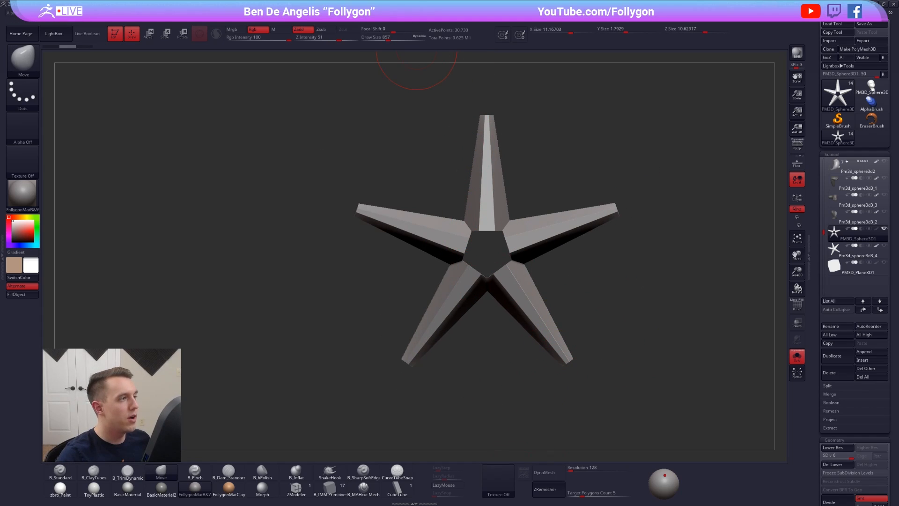
Step: Load the saved Spotlight with the shark reference image and leave Spotlight editing
{"action": "left_click", "coordinate": [356, 13]}
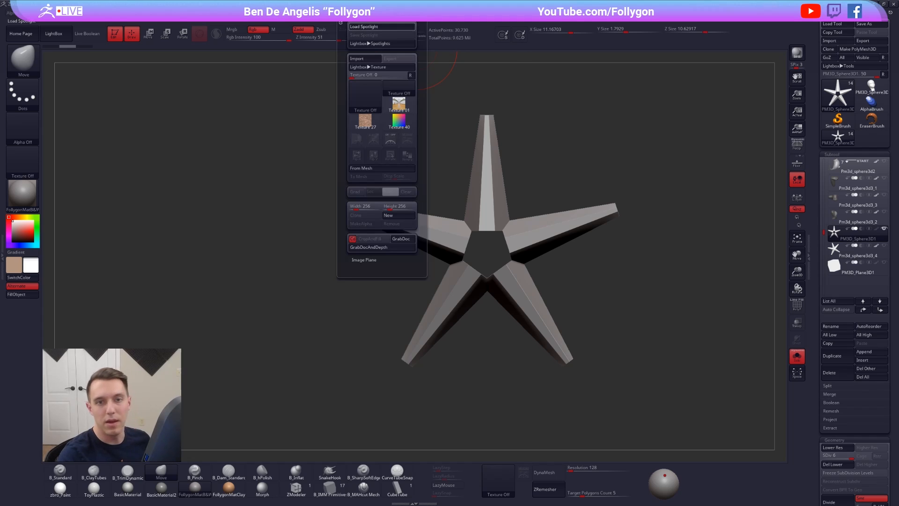
{"action": "double_click", "coordinate": [367, 149]}
{"action": "key", "text": "z"}
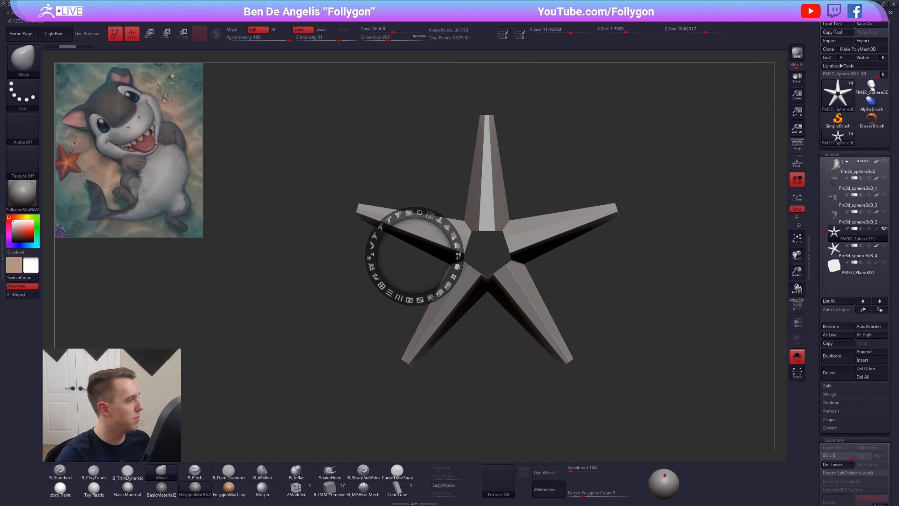
{"action": "left_click", "coordinate": [156, 142]}
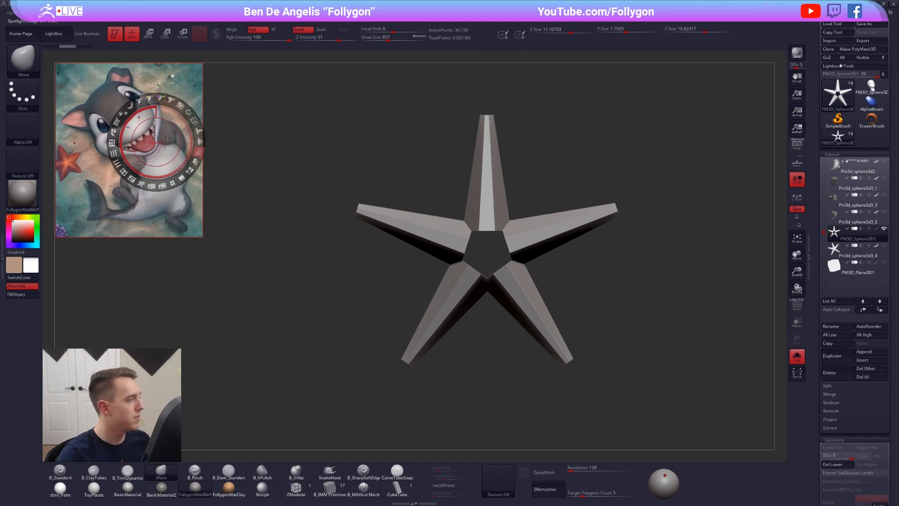
{"action": "key", "text": "z"}
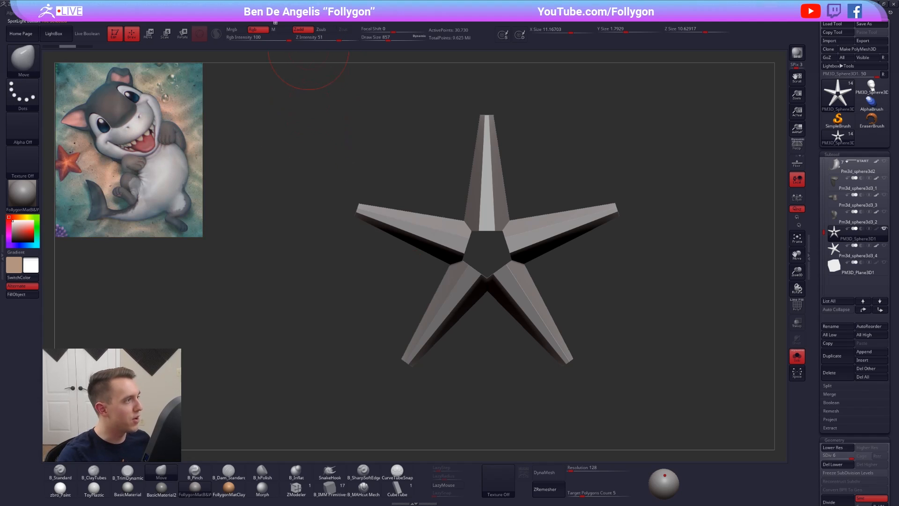
Step: Restore the custom interface layout and choose MaskLasso as the masking brush
{"action": "left_click", "coordinate": [274, 14]}
{"action": "left_click", "coordinate": [284, 39]}
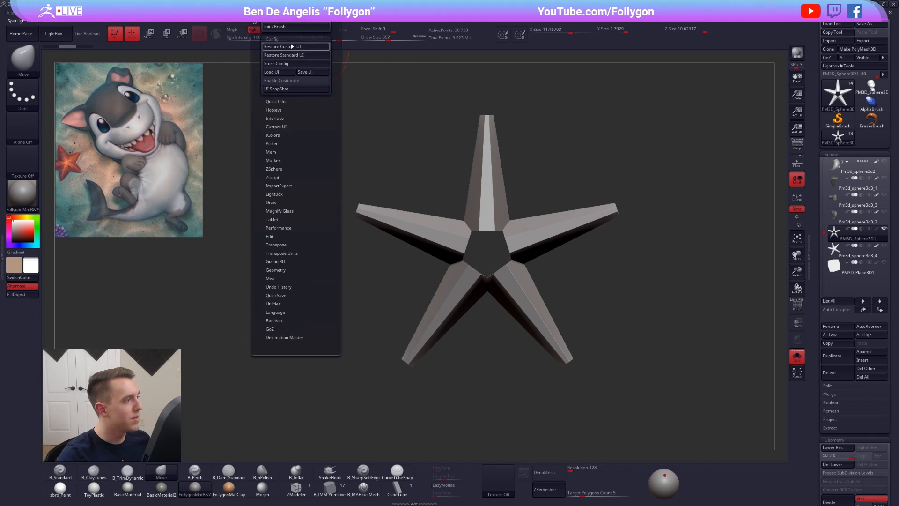
{"action": "left_click", "coordinate": [292, 47]}
{"action": "key", "text": "ctrl+shift+f"}
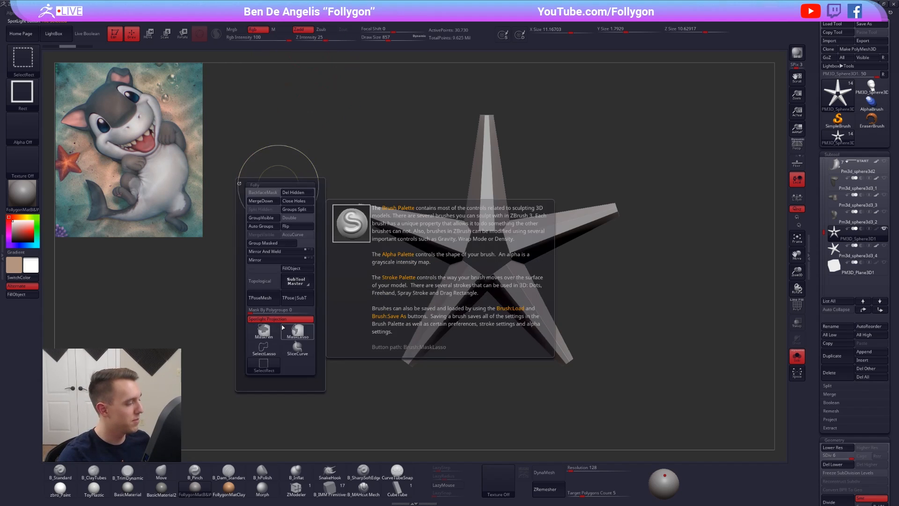
{"action": "left_click", "coordinate": [308, 335], "text": "ctrl"}
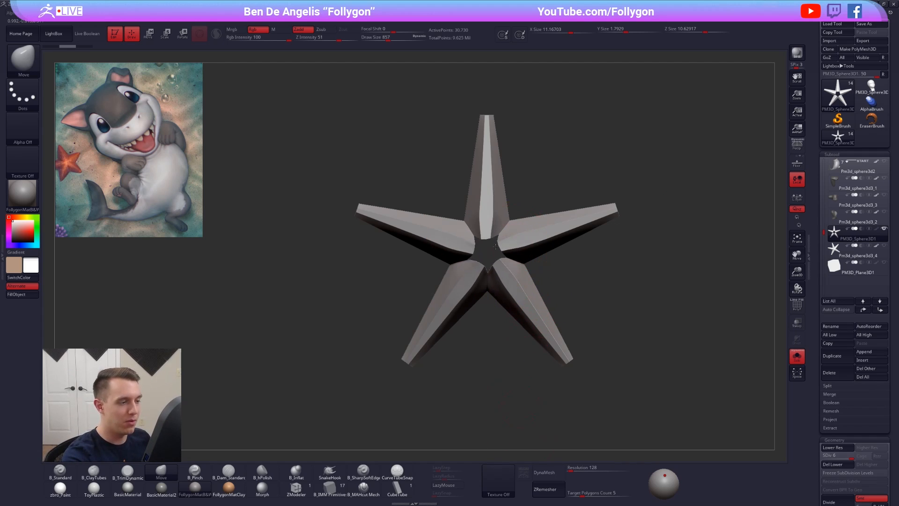
Step: Lower the starfish to its first subdivision level, SDiv 1
{"action": "key", "text": "ctrl"}
{"action": "key", "text": "shift+d"}
{"action": "key", "text": "shift+d"}
{"action": "key", "text": "shift+d"}
{"action": "key", "text": "shift+d"}
{"action": "key", "text": "shift+d"}
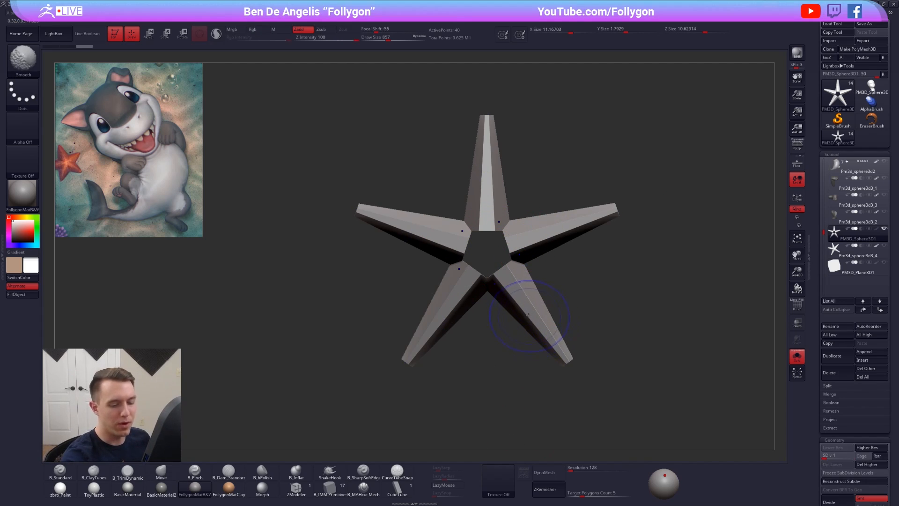
Step: Switch the transform mode from the Gizmo 3D to the transpose line, and return to drawing with the Move brush
{"action": "key", "text": "w"}
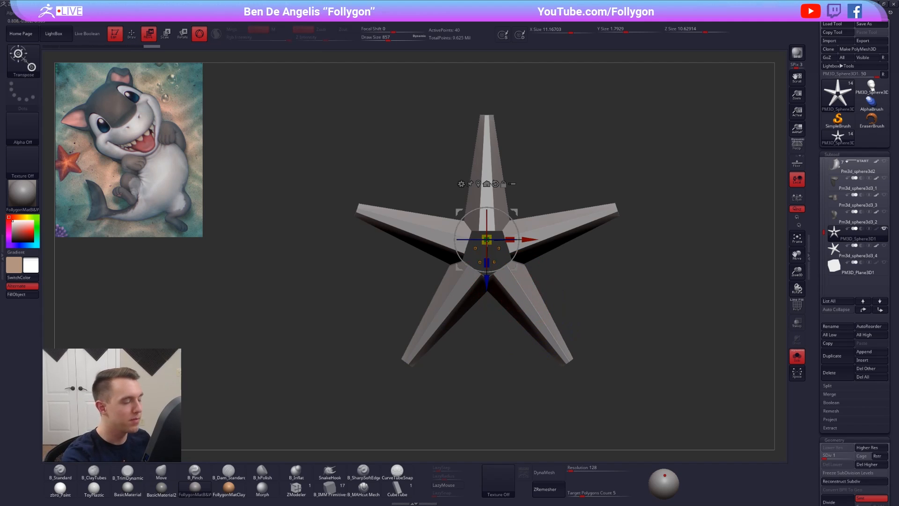
{"action": "left_click", "coordinate": [199, 34]}
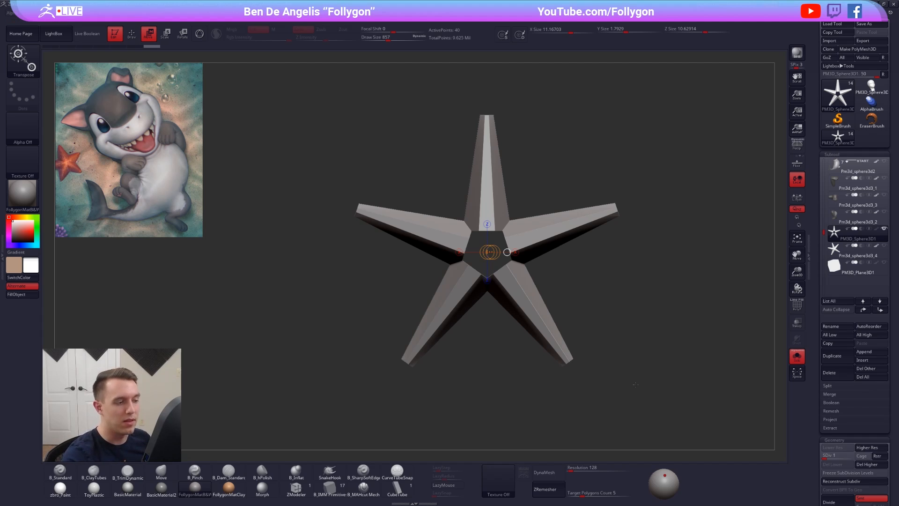
{"action": "key", "text": "q"}
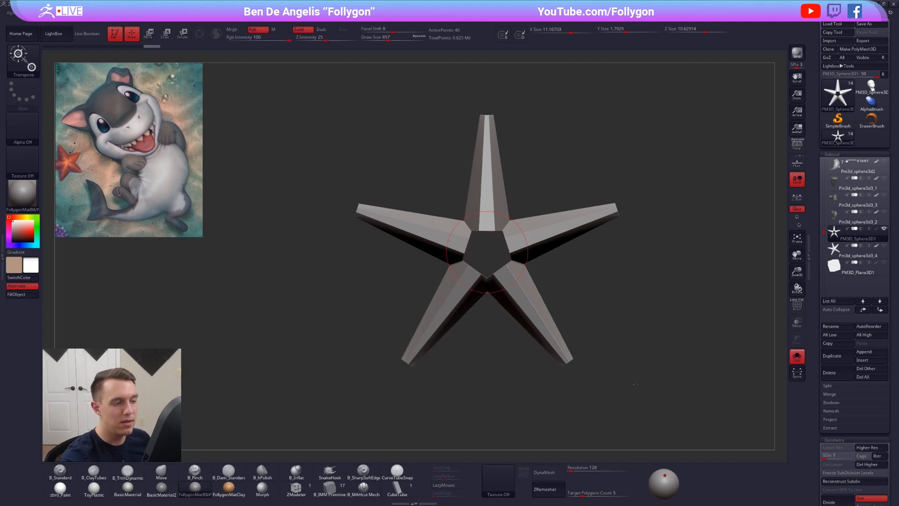
{"action": "key", "text": "b"}
{"action": "key", "text": "m"}
{"action": "key", "text": "v"}
Step: Thicken the whole starfish by applying the Inflate deformation twice
{"action": "left_click_drag", "start_coordinate": [638, 323], "coordinate": [624, 311], "text": "alt"}
{"action": "scroll", "coordinate": [820, 234], "scroll_direction": "down", "scroll_amount": 10}
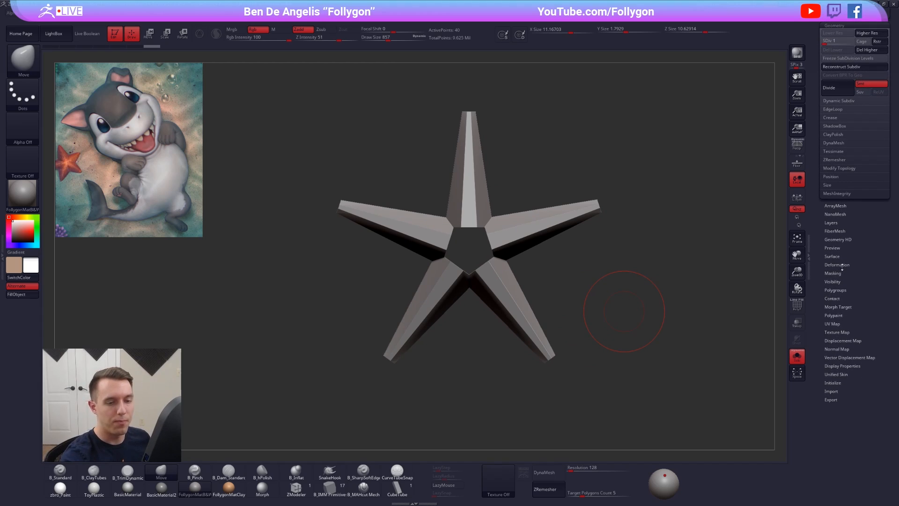
{"action": "left_click", "coordinate": [837, 264]}
{"action": "scroll", "coordinate": [845, 290], "scroll_direction": "down", "scroll_amount": 5}
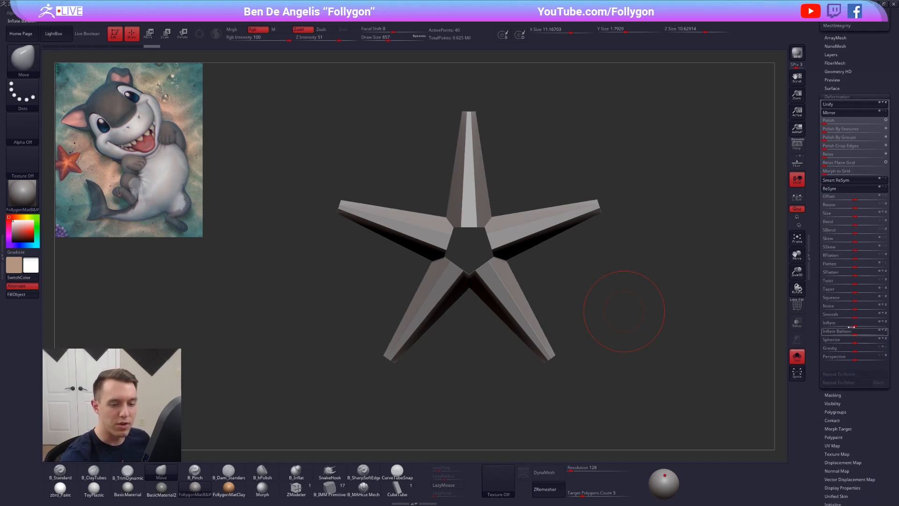
{"action": "left_click_drag", "start_coordinate": [851, 327], "coordinate": [893, 326]}
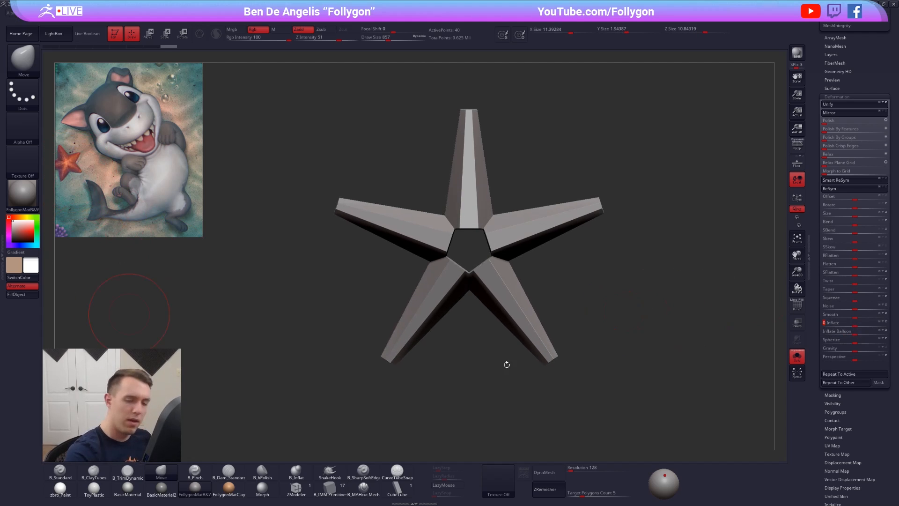
{"action": "left_click_drag", "start_coordinate": [856, 325], "coordinate": [878, 322]}
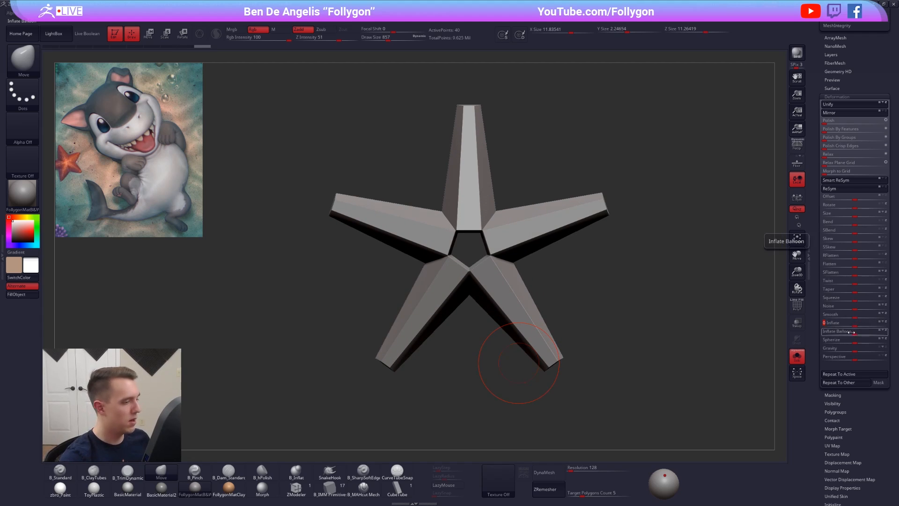
Step: Taper the starfish's five arms by scaling their tips narrower with the transpose line, and return to drawing
{"action": "left_click_drag", "start_coordinate": [473, 101], "coordinate": [499, 200], "text": "alt"}
{"action": "mouse_move", "coordinate": [477, 54]}
{"action": "left_mouse_down", "text": "alt"}
{"action": "mouse_move", "coordinate": [473, 132]}
{"action": "mouse_move", "coordinate": [530, 158]}
{"action": "left_mouse_up", "text": "alt"}
{"action": "key", "text": "w"}
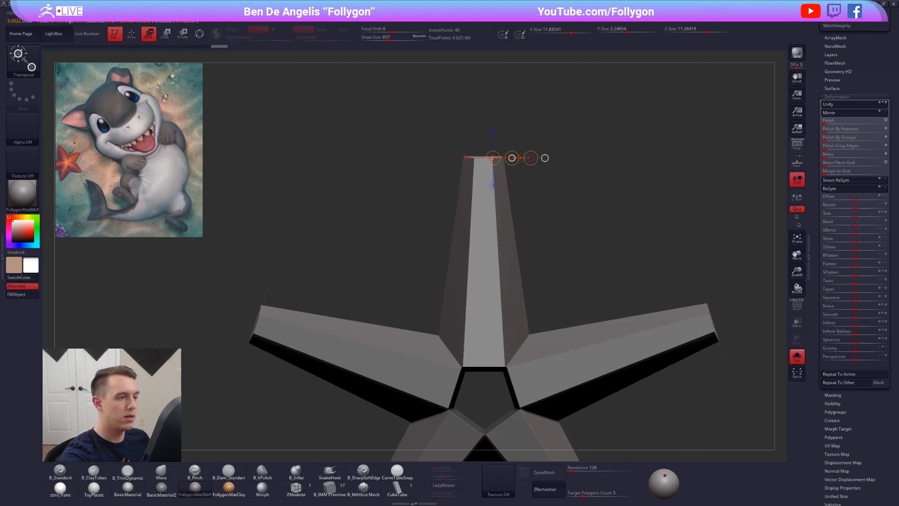
{"action": "key", "text": "q"}
{"action": "key", "text": "b"}
{"action": "key", "text": "m"}
{"action": "key", "text": "v"}
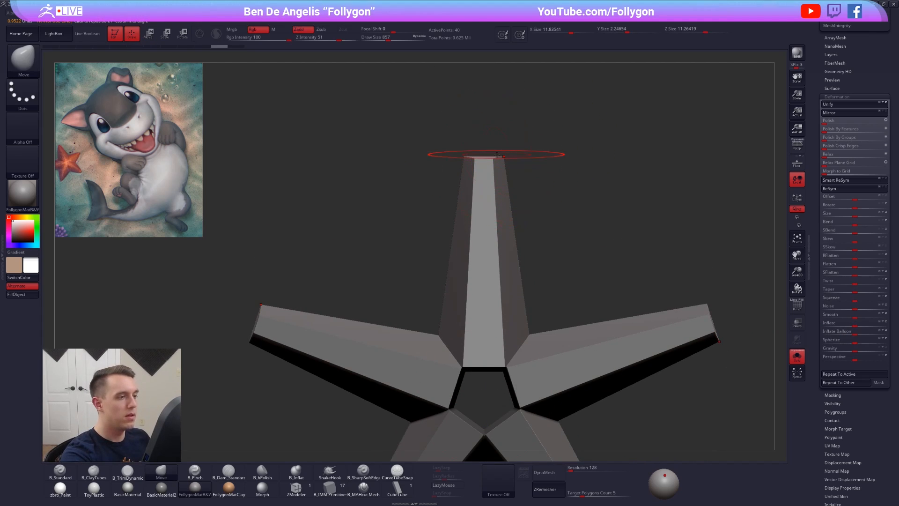
{"action": "key", "text": "w"}
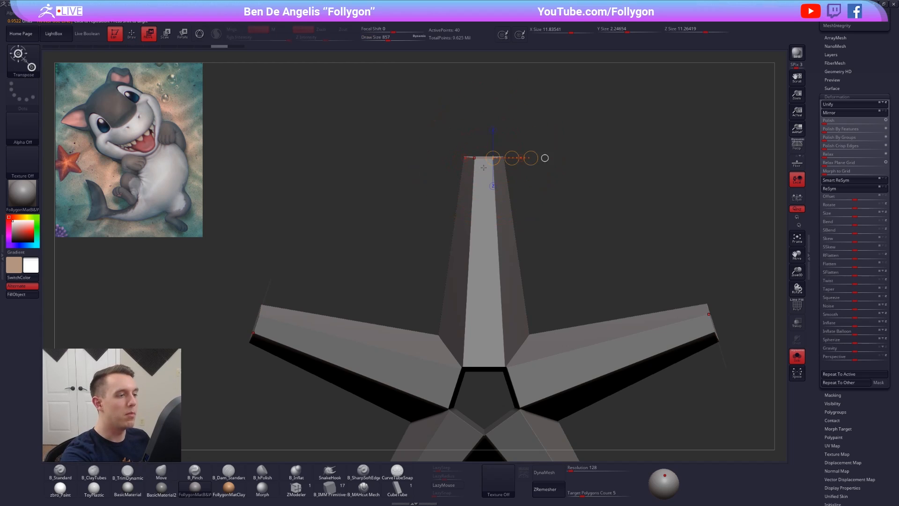
{"action": "left_click", "coordinate": [485, 160]}
{"action": "left_click_drag", "start_coordinate": [482, 283], "coordinate": [492, 309]}
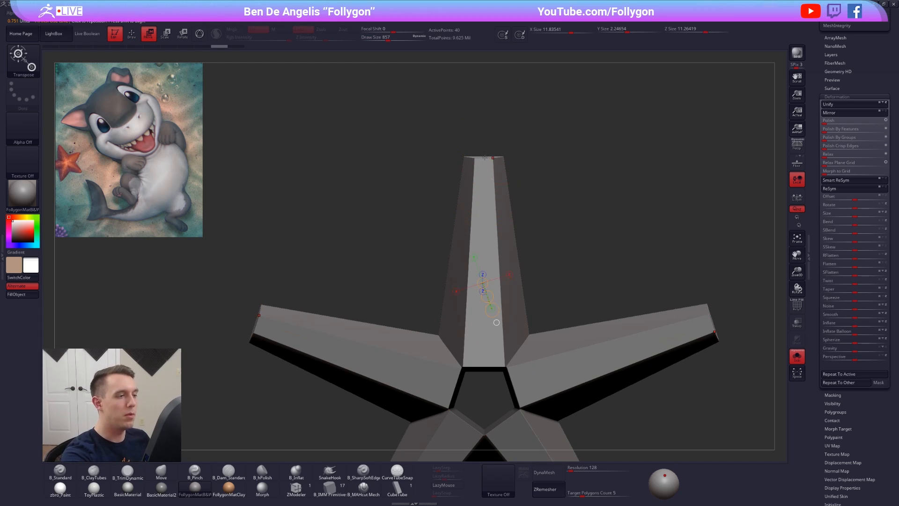
{"action": "left_click_drag", "start_coordinate": [484, 157], "coordinate": [503, 153]}
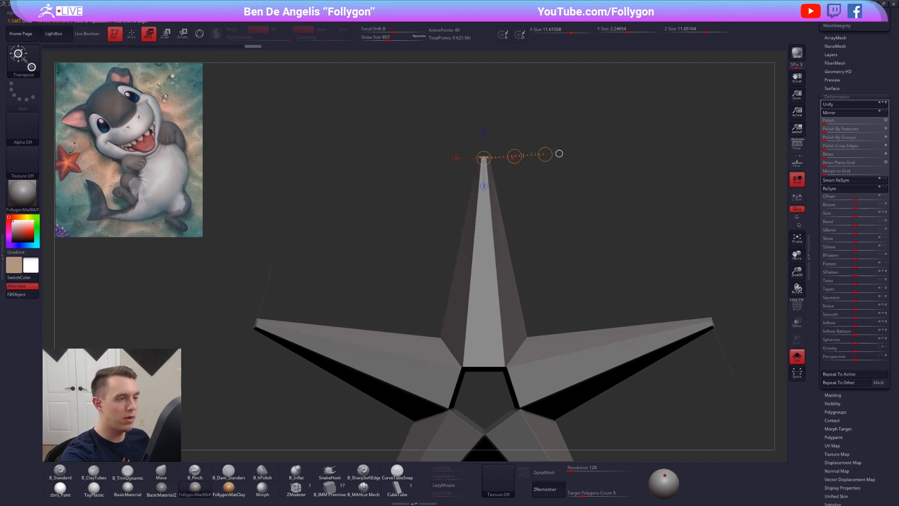
{"action": "key", "text": "q"}
Step: Thicken the tapered starfish further with repeated Inflate deformations
{"action": "left_click_drag", "start_coordinate": [553, 209], "coordinate": [622, 146], "text": "alt"}
{"action": "left_click_drag", "start_coordinate": [584, 343], "coordinate": [557, 326], "text": "alt"}
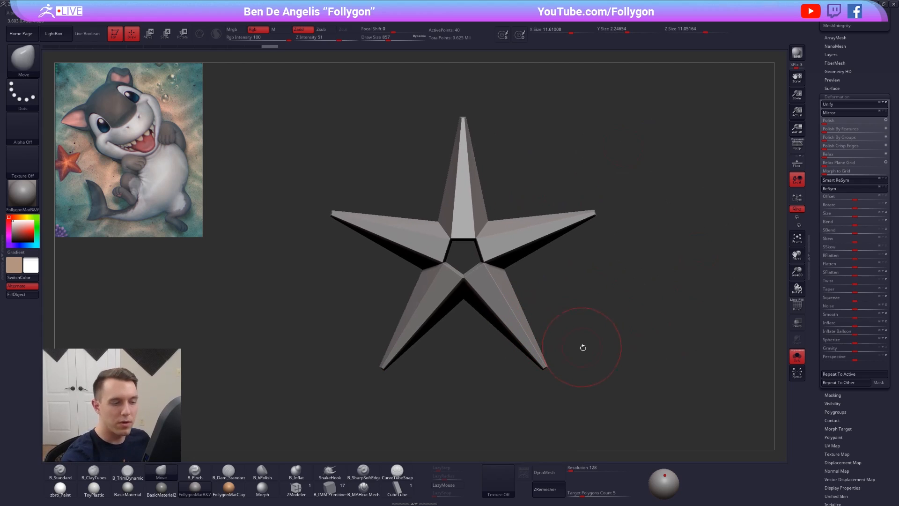
{"action": "mouse_move", "coordinate": [584, 382]}
{"action": "left_mouse_down"}
{"action": "mouse_move", "coordinate": [597, 370]}
{"action": "mouse_move", "coordinate": [580, 383]}
{"action": "left_mouse_up"}
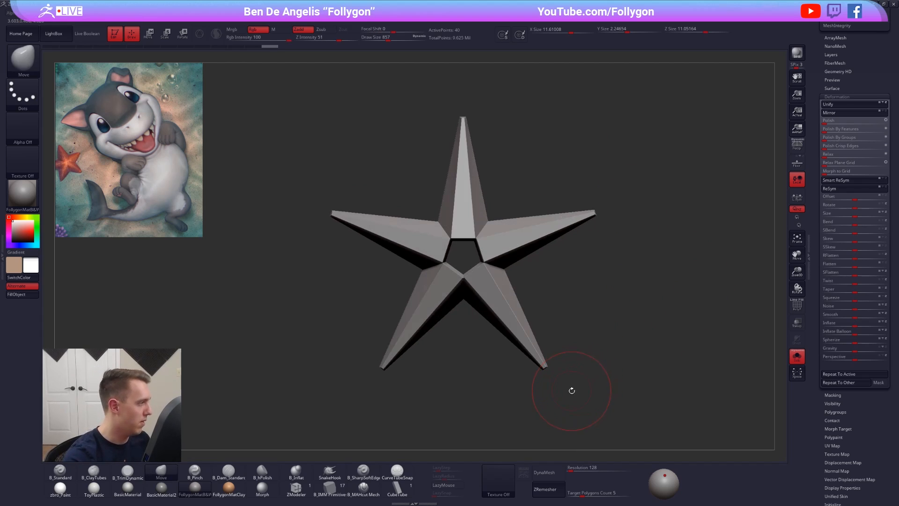
{"action": "left_click_drag", "start_coordinate": [575, 377], "coordinate": [578, 394], "text": "alt"}
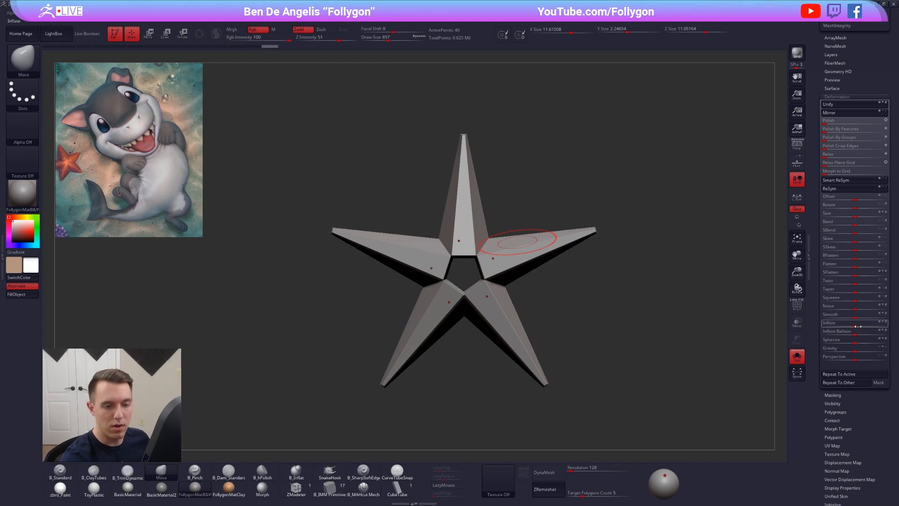
{"action": "left_click_drag", "start_coordinate": [857, 325], "coordinate": [892, 326]}
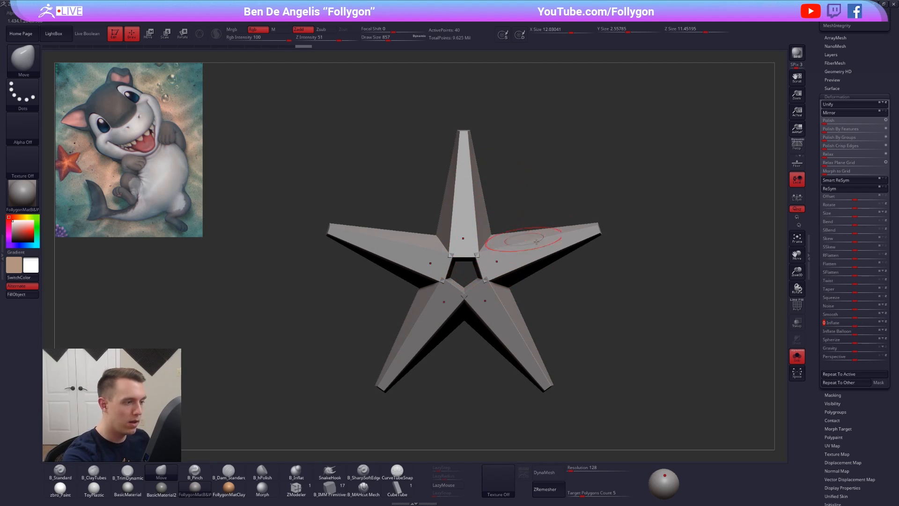
{"action": "left_click_drag", "start_coordinate": [853, 323], "coordinate": [870, 326]}
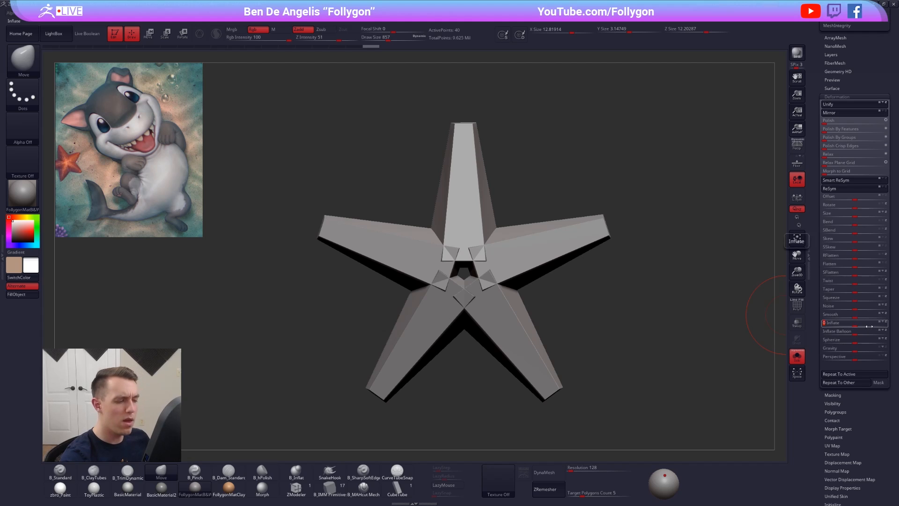
{"action": "left_click_drag", "start_coordinate": [869, 325], "coordinate": [871, 326]}
Step: Reduce the draw size to 381, isolate the arm tips with a mask, scale them narrower, and clear the mask
{"action": "key", "text": "space"}
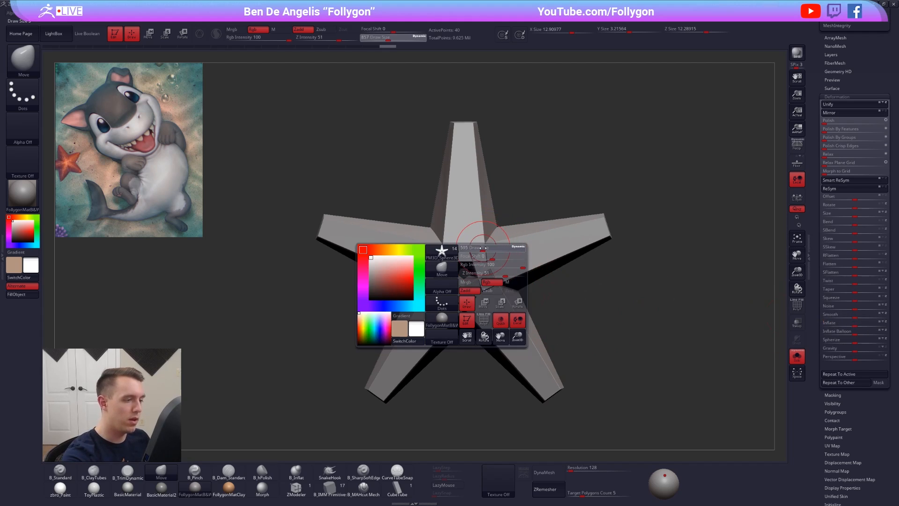
{"action": "mouse_move", "coordinate": [478, 249]}
{"action": "left_mouse_down"}
{"action": "mouse_move", "coordinate": [468, 262]}
{"action": "mouse_move", "coordinate": [482, 259]}
{"action": "mouse_move", "coordinate": [468, 263]}
{"action": "left_mouse_up"}
{"action": "mouse_move", "coordinate": [473, 150]}
{"action": "right_mouse_down", "text": "alt"}
{"action": "mouse_move", "coordinate": [476, 209]}
{"action": "mouse_move", "coordinate": [478, 167]}
{"action": "right_mouse_up", "text": "alt"}
{"action": "mouse_move", "coordinate": [448, 149]}
{"action": "left_mouse_down", "text": "ctrl"}
{"action": "mouse_move", "coordinate": [416, 189]}
{"action": "mouse_move", "coordinate": [495, 153]}
{"action": "left_mouse_up", "text": "ctrl"}
{"action": "left_click", "coordinate": [489, 151], "text": "ctrl"}
{"action": "key", "text": "w"}
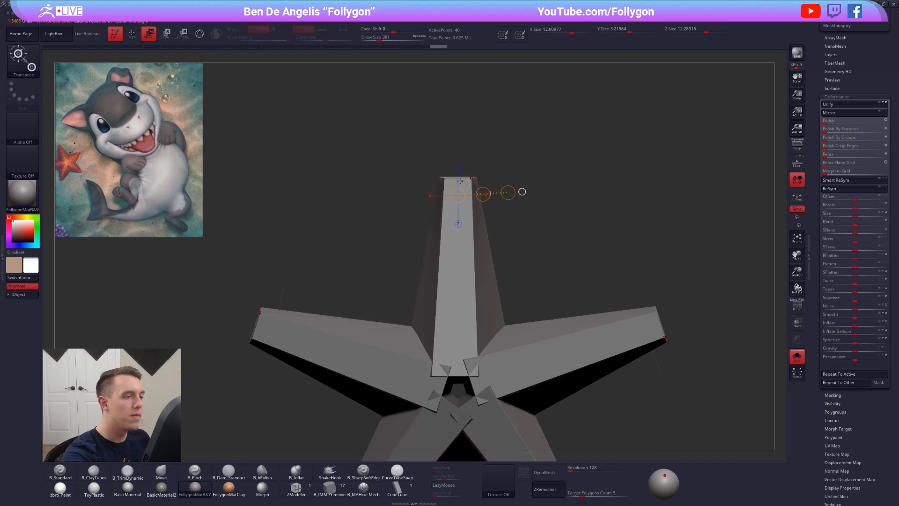
{"action": "mouse_move", "coordinate": [456, 178]}
{"action": "left_mouse_down"}
{"action": "mouse_move", "coordinate": [512, 175]}
{"action": "mouse_move", "coordinate": [487, 174]}
{"action": "left_mouse_up"}
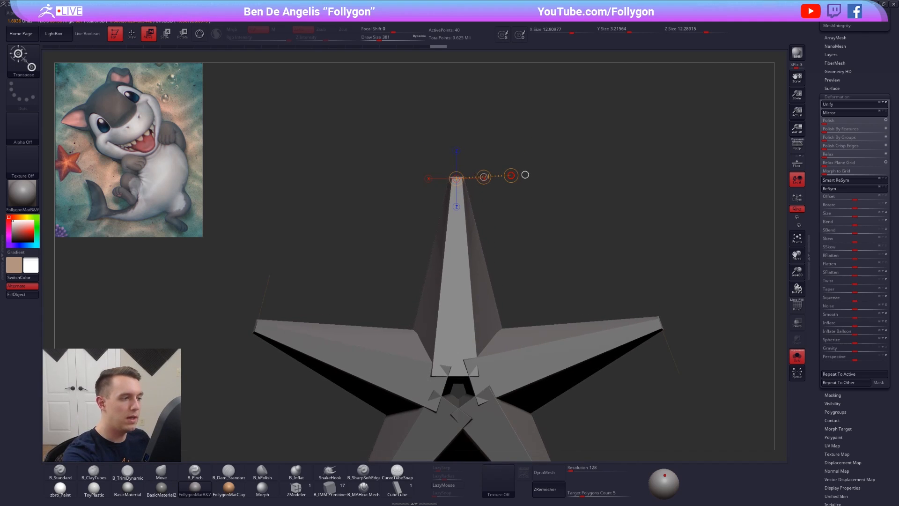
{"action": "key", "text": "q"}
{"action": "left_click_drag", "start_coordinate": [518, 219], "coordinate": [512, 191], "text": "alt"}
{"action": "left_click_drag", "start_coordinate": [524, 181], "coordinate": [547, 167], "text": "ctrl"}
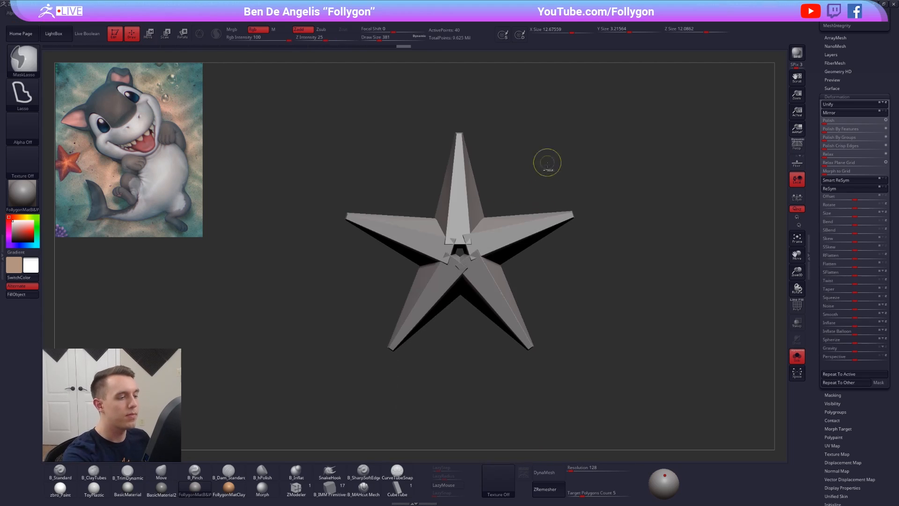
Step: Close the Deformation settings and thin the five arm tips in side view by lowering their upper edges toward the base
{"action": "left_click", "coordinate": [836, 97]}
{"action": "left_click_drag", "start_coordinate": [669, 220], "coordinate": [545, 269]}
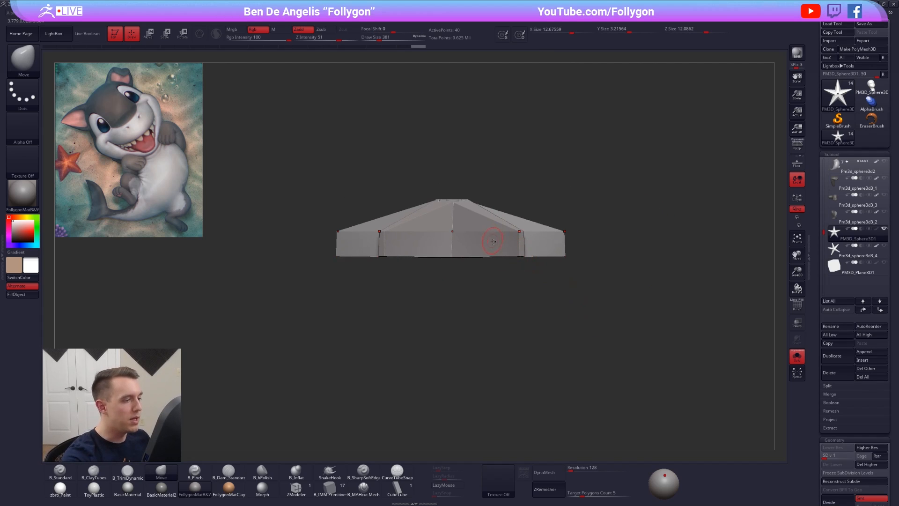
{"action": "mouse_move", "coordinate": [511, 242]}
{"action": "left_mouse_down"}
{"action": "mouse_move", "coordinate": [507, 257]}
{"action": "mouse_move", "coordinate": [507, 203]}
{"action": "mouse_move", "coordinate": [526, 228]}
{"action": "mouse_move", "coordinate": [503, 253]}
{"action": "mouse_move", "coordinate": [519, 306]}
{"action": "mouse_move", "coordinate": [518, 298]}
{"action": "left_mouse_up"}
{"action": "left_click", "coordinate": [535, 225], "text": "ctrl"}
{"action": "key", "text": "w"}
{"action": "key", "text": "q"}
{"action": "left_click", "coordinate": [434, 176], "text": "ctrl"}
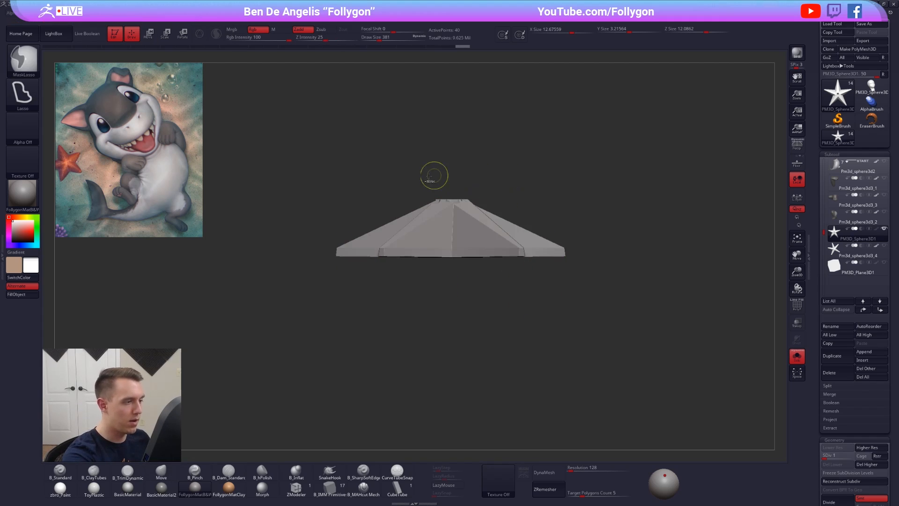
Step: Mask the starfish in side view, lower its raised centre with the transpose line to flatten the profile, and clear the mask
{"action": "mouse_move", "coordinate": [417, 173]}
{"action": "left_mouse_down", "text": "ctrl"}
{"action": "mouse_move", "coordinate": [471, 206]}
{"action": "mouse_move", "coordinate": [537, 162]}
{"action": "left_mouse_up", "text": "ctrl"}
{"action": "key", "text": "w"}
{"action": "mouse_move", "coordinate": [472, 216]}
{"action": "left_mouse_down", "text": "shift"}
{"action": "mouse_move", "coordinate": [472, 278]}
{"action": "mouse_move", "coordinate": [468, 262]}
{"action": "left_mouse_up", "text": "shift"}
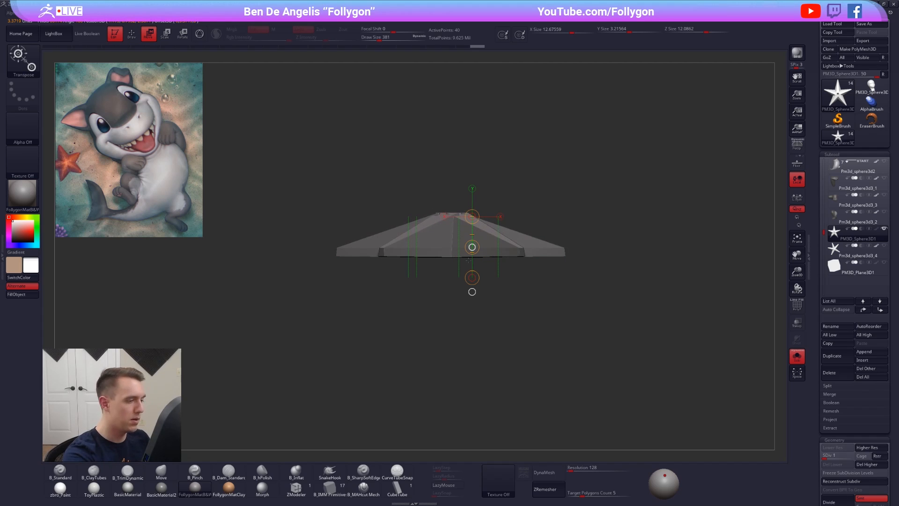
{"action": "key", "text": "q"}
{"action": "mouse_move", "coordinate": [486, 267]}
{"action": "left_mouse_down"}
{"action": "mouse_move", "coordinate": [486, 341]}
{"action": "mouse_move", "coordinate": [500, 300]}
{"action": "mouse_move", "coordinate": [474, 271]}
{"action": "mouse_move", "coordinate": [490, 303]}
{"action": "mouse_move", "coordinate": [534, 304]}
{"action": "mouse_move", "coordinate": [535, 295]}
{"action": "mouse_move", "coordinate": [551, 366]}
{"action": "left_mouse_up"}
{"action": "left_click", "coordinate": [562, 275], "text": "ctrl"}
{"action": "key", "text": "w"}
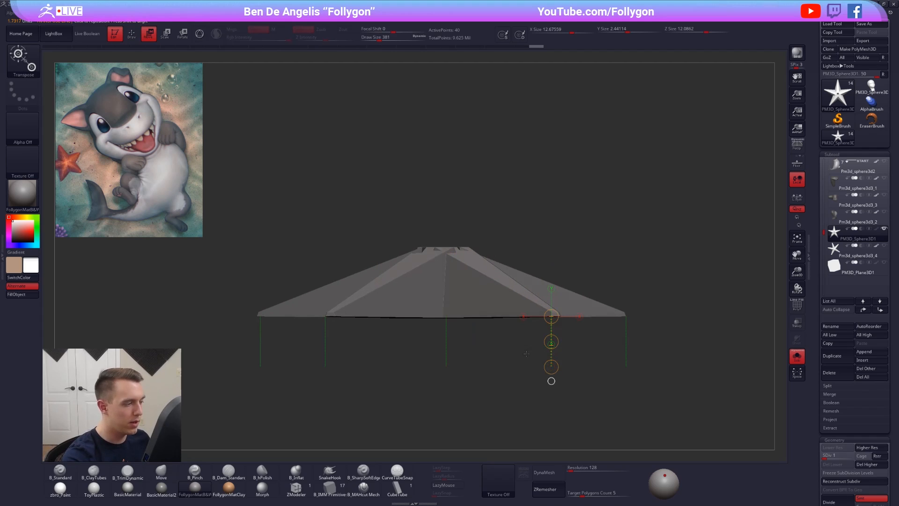
{"action": "key", "text": "q"}
{"action": "mouse_move", "coordinate": [496, 346]}
{"action": "left_mouse_down", "text": "shift"}
{"action": "mouse_move", "coordinate": [488, 387]}
{"action": "mouse_move", "coordinate": [489, 294]}
{"action": "left_mouse_up", "text": "shift"}
{"action": "left_click", "coordinate": [488, 387], "text": "ctrl"}
Step: Preview the reshaped starfish at its highest subdivision level
{"action": "key", "text": "ctrl+d"}
{"action": "key", "text": "ctrl+d"}
{"action": "key", "text": "ctrl+d"}
{"action": "key", "text": "ctrl+d"}
{"action": "key", "text": "ctrl+d"}
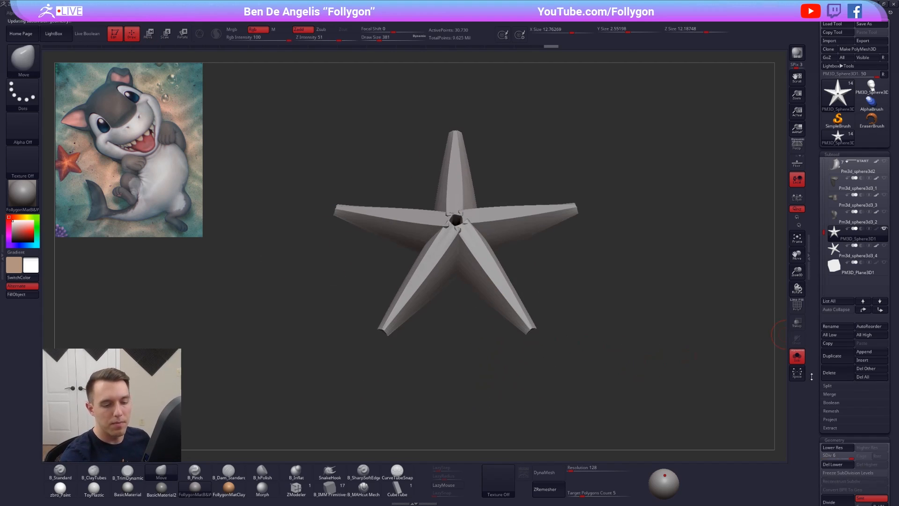
Step: Return the starfish to its lowest subdivision level and delete the higher levels
{"action": "scroll", "coordinate": [827, 345], "scroll_direction": "down", "scroll_amount": 3}
{"action": "scroll", "coordinate": [826, 345], "scroll_direction": "down", "scroll_amount": 2}
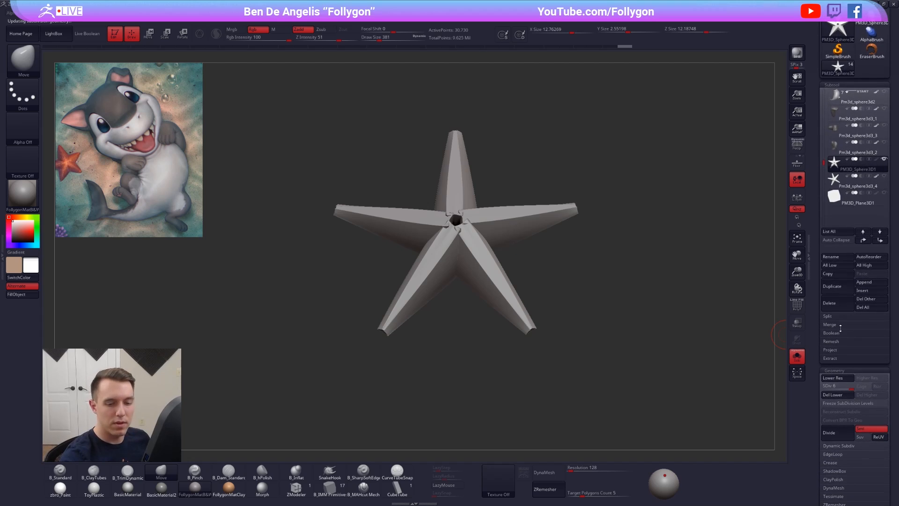
{"action": "key", "text": "shift+d"}
{"action": "key", "text": "shift+d"}
{"action": "key", "text": "shift+d"}
{"action": "key", "text": "shift+d"}
{"action": "key", "text": "shift+d"}
{"action": "left_click", "coordinate": [869, 394]}
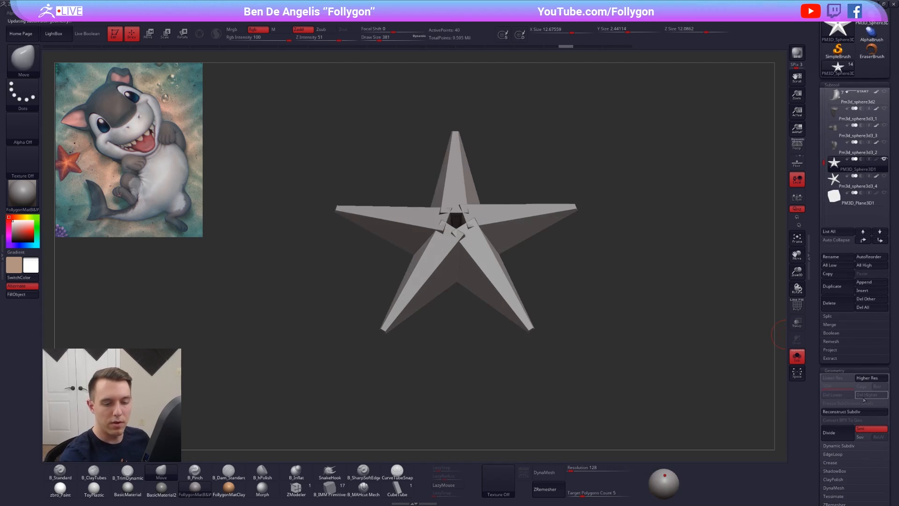
Step: Try dividing the starfish once with smoothing on, undo the division, and show the polyframe
{"action": "key", "text": "ctrl+d"}
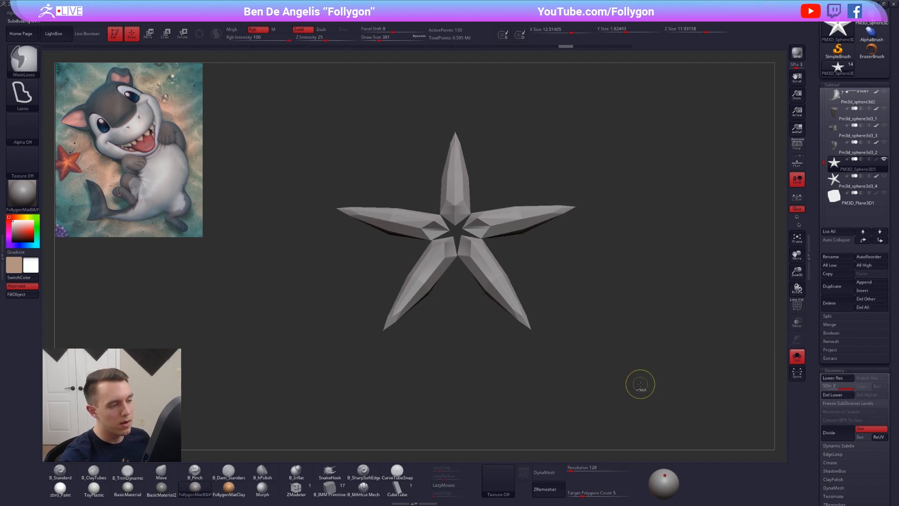
{"action": "key", "text": "shift+d"}
{"action": "key", "text": "shift+f"}
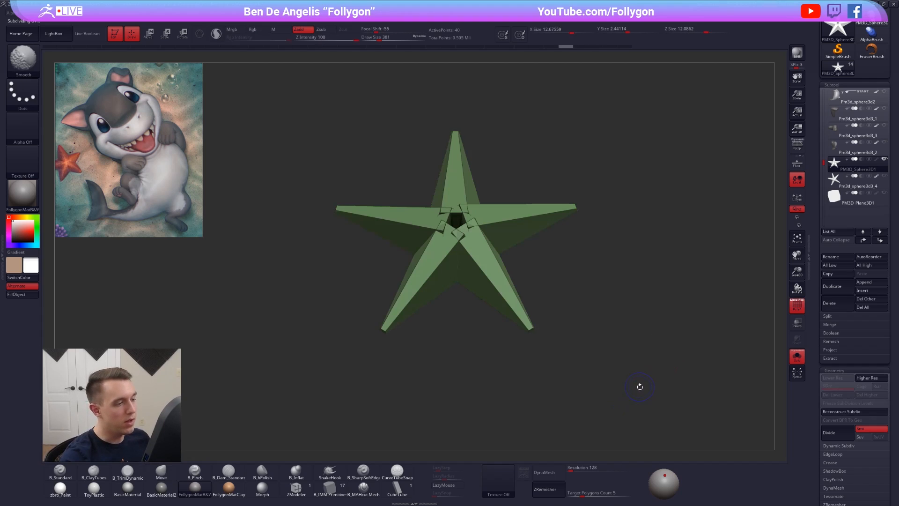
Step: Preview the starfish with Dynamic Subdiv and switch the preview off again
{"action": "key", "text": "shift+d"}
{"action": "left_click", "coordinate": [512, 158]}
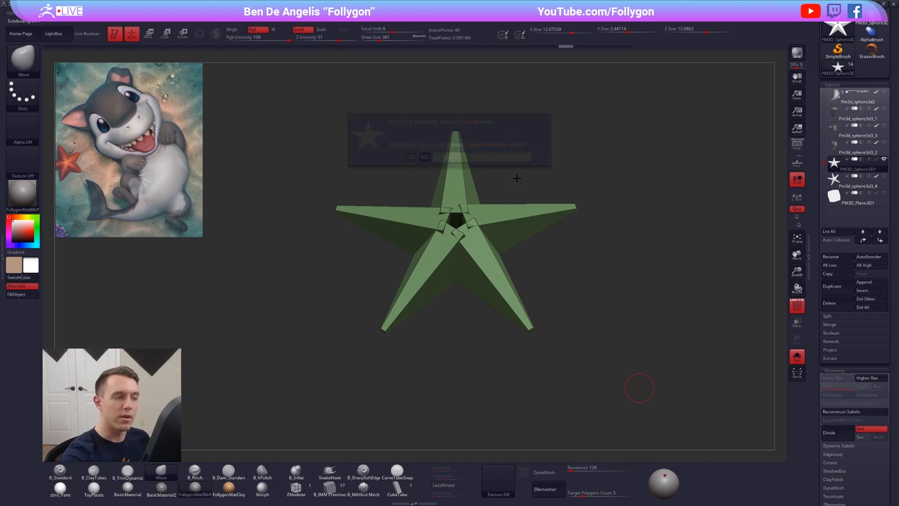
{"action": "key", "text": "shift+d"}
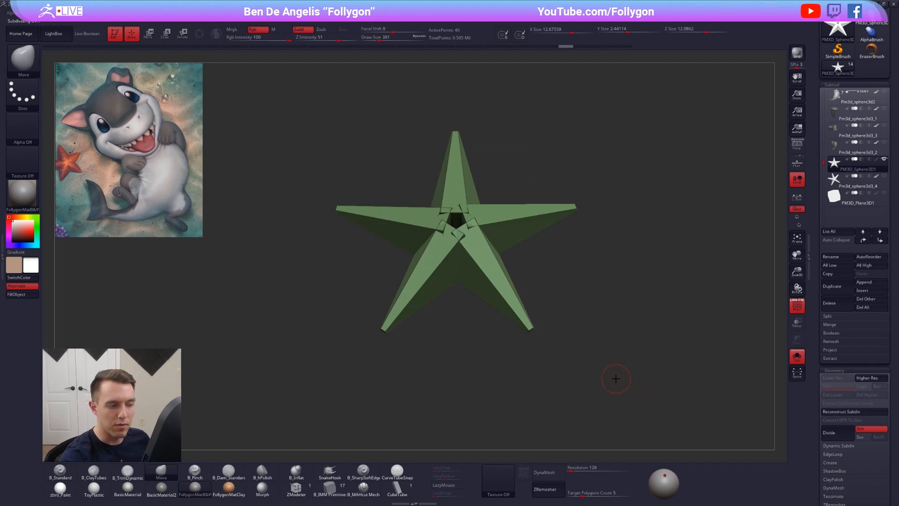
{"action": "key", "text": "d"}
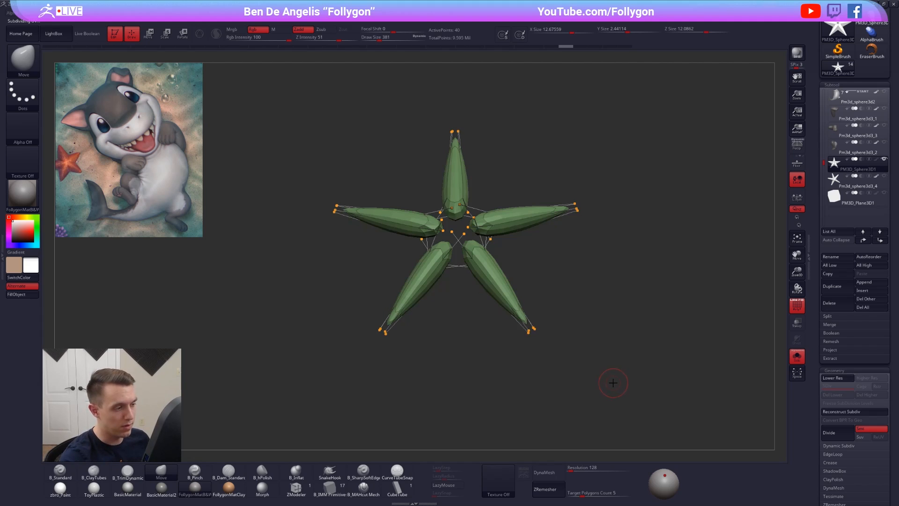
{"action": "key", "text": "shift+d"}
Step: Divide the starfish up to SDiv 4 with smoothing off, turn smoothing back on, and delete the lower levels
{"action": "left_click_drag", "start_coordinate": [622, 385], "coordinate": [607, 359], "text": "alt"}
{"action": "key", "text": "space"}
{"action": "left_click_drag", "start_coordinate": [611, 288], "coordinate": [615, 289]}
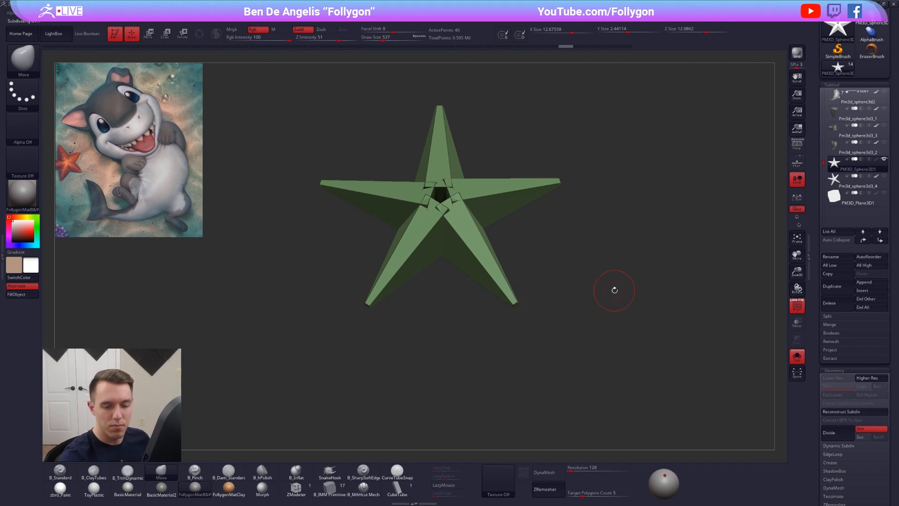
{"action": "left_click", "coordinate": [871, 431]}
{"action": "left_click", "coordinate": [838, 435]}
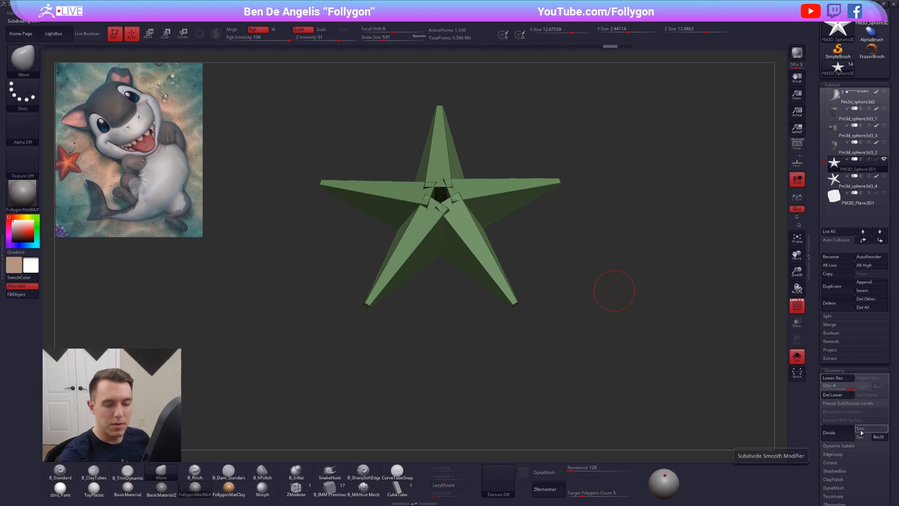
{"action": "left_click", "coordinate": [855, 428]}
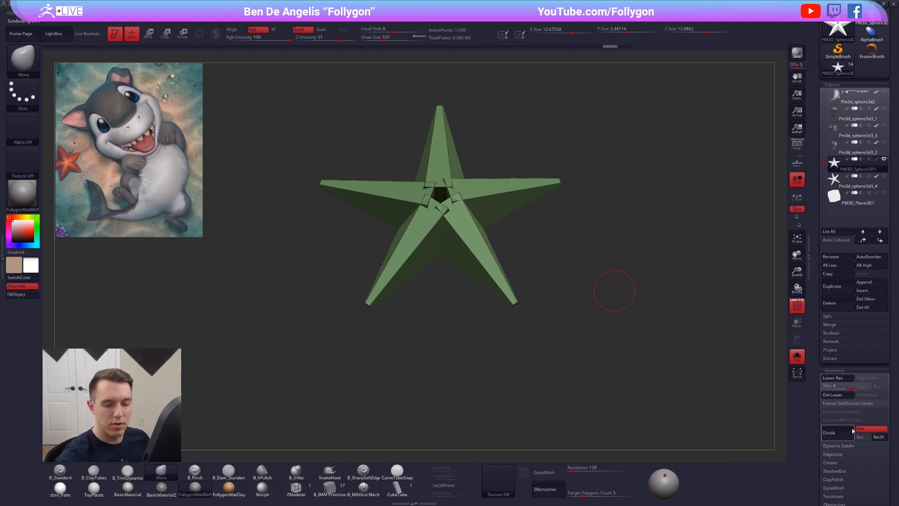
{"action": "left_click", "coordinate": [835, 396]}
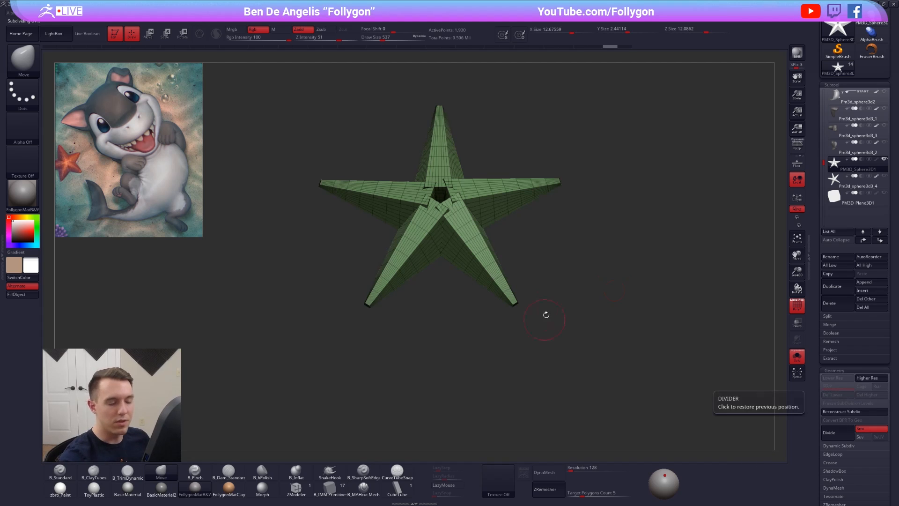
Step: Hide the polyframe and close the hole at the starfish's centre using the Move brush at draw size 787
{"action": "key", "text": "shift+f"}
{"action": "key", "text": "space"}
{"action": "left_click_drag", "start_coordinate": [441, 212], "coordinate": [448, 210]}
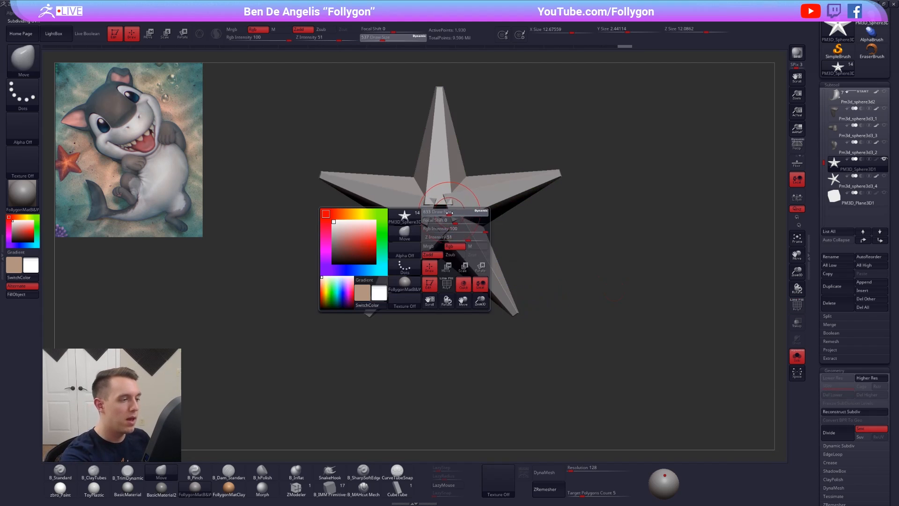
{"action": "key", "text": "ctrl+shift+f"}
{"action": "left_click", "coordinate": [435, 206]}
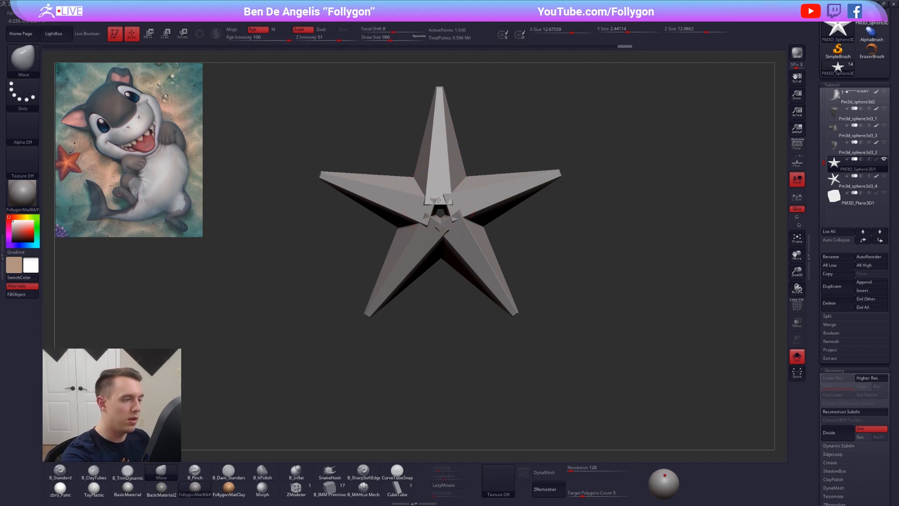
{"action": "key", "text": "space"}
{"action": "left_click_drag", "start_coordinate": [437, 215], "coordinate": [441, 212]}
{"action": "right_click_drag", "start_coordinate": [442, 211], "coordinate": [520, 211], "text": "shift"}
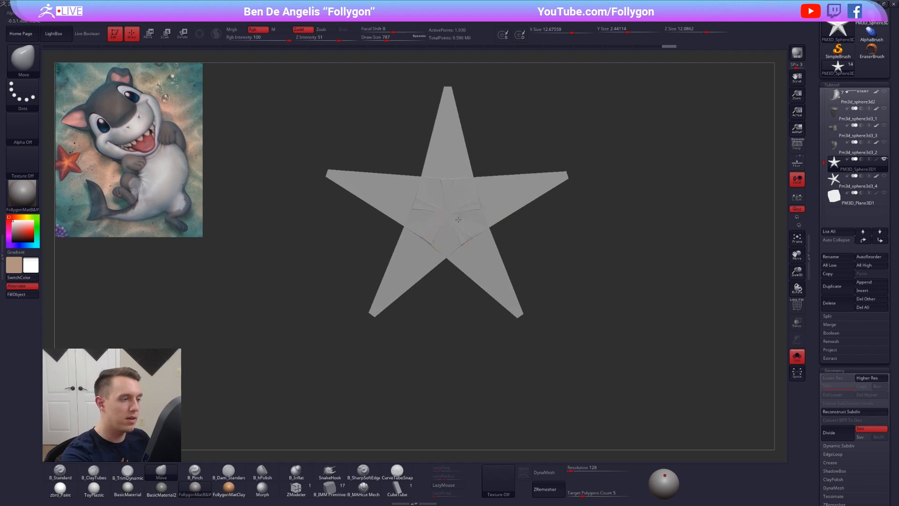
{"action": "right_click_drag", "start_coordinate": [458, 219], "coordinate": [492, 195], "text": "shift"}
{"action": "key", "text": "ctrl+shift+f"}
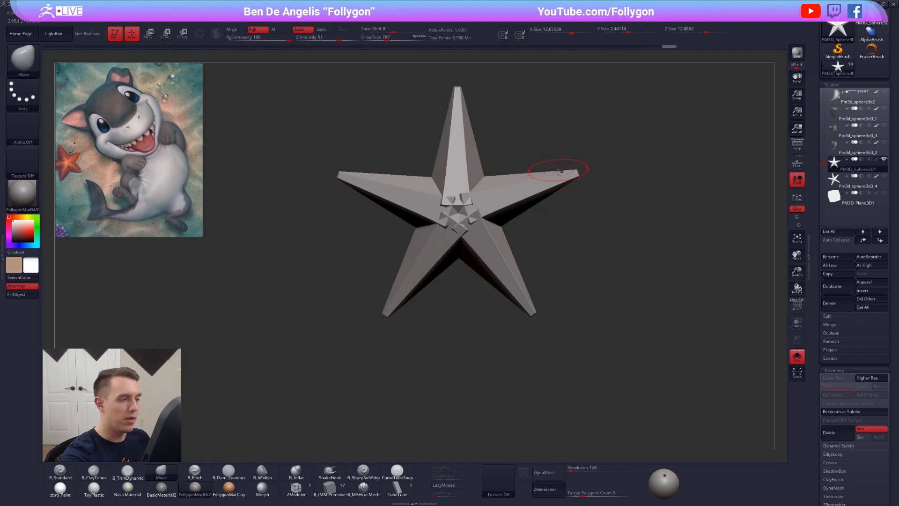
Step: Set the DynaMesh resolution to 448 for the starfish
{"action": "right_click_drag", "start_coordinate": [598, 257], "coordinate": [611, 296], "text": "alt"}
{"action": "left_click", "coordinate": [584, 470]}
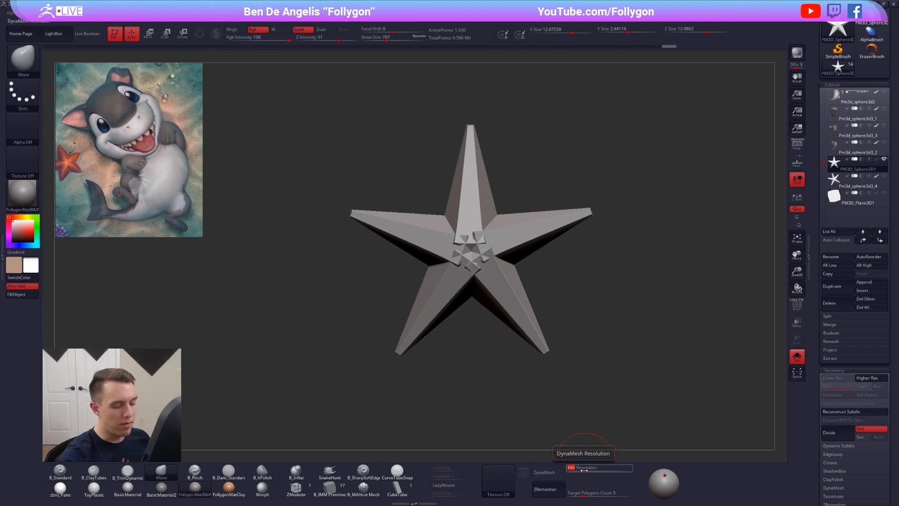
{"action": "key", "text": "Return"}
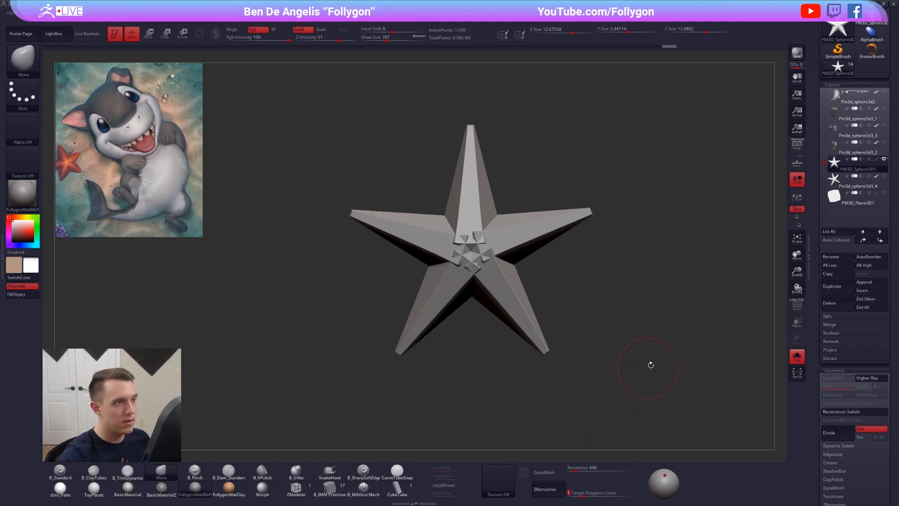
Step: Scale the starfish down uniformly to an XYZ size of about 1.81
{"action": "scroll", "coordinate": [815, 360], "scroll_direction": "down", "scroll_amount": 5}
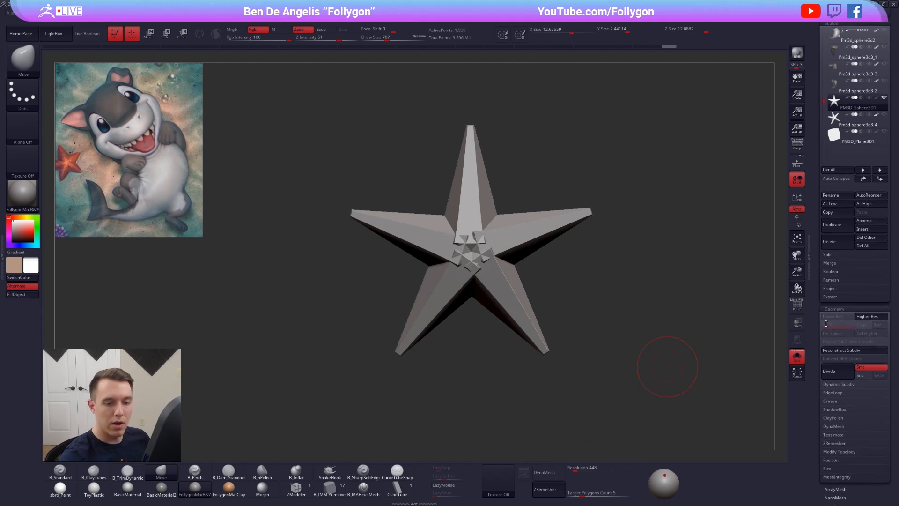
{"action": "left_click", "coordinate": [842, 293]}
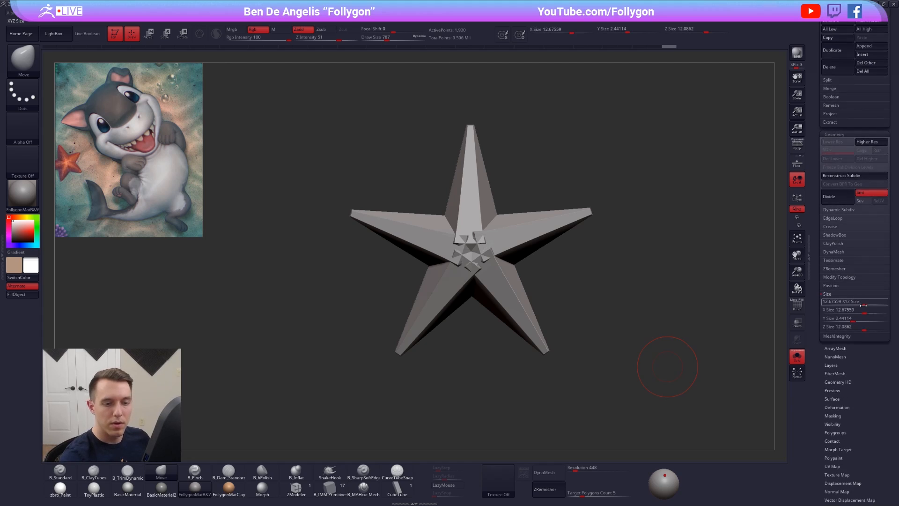
{"action": "left_click_drag", "start_coordinate": [862, 304], "coordinate": [850, 306]}
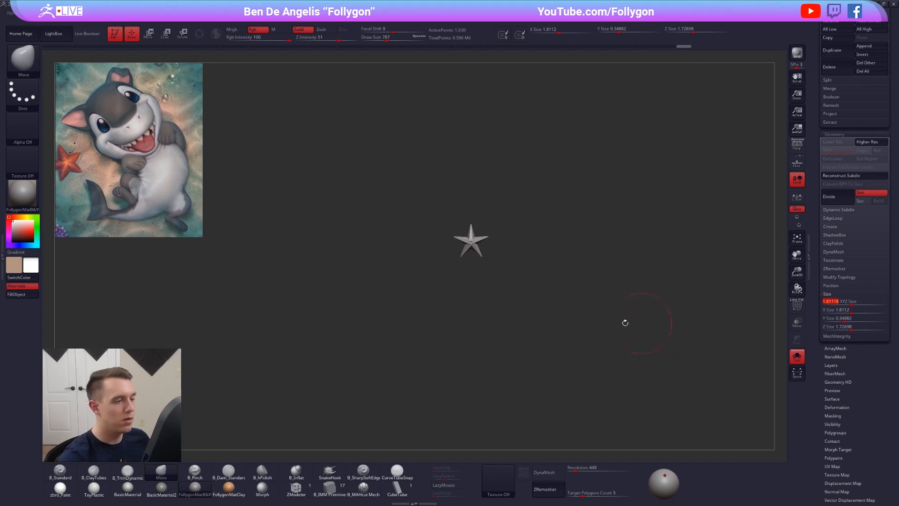
Step: Turn on local symmetry and try pulling the starfish's arm tips outward with the Move brush at draw size 192
{"action": "right_click_drag", "start_coordinate": [520, 277], "coordinate": [541, 310], "text": "ctrl"}
{"action": "key", "text": "space"}
{"action": "left_click_drag", "start_coordinate": [572, 263], "coordinate": [560, 262]}
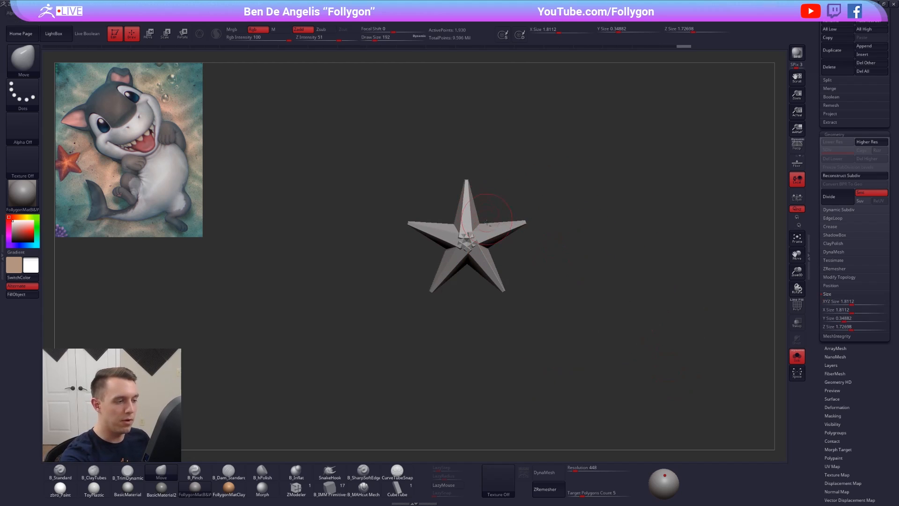
{"action": "right_click_drag", "start_coordinate": [487, 223], "coordinate": [475, 250], "text": "alt"}
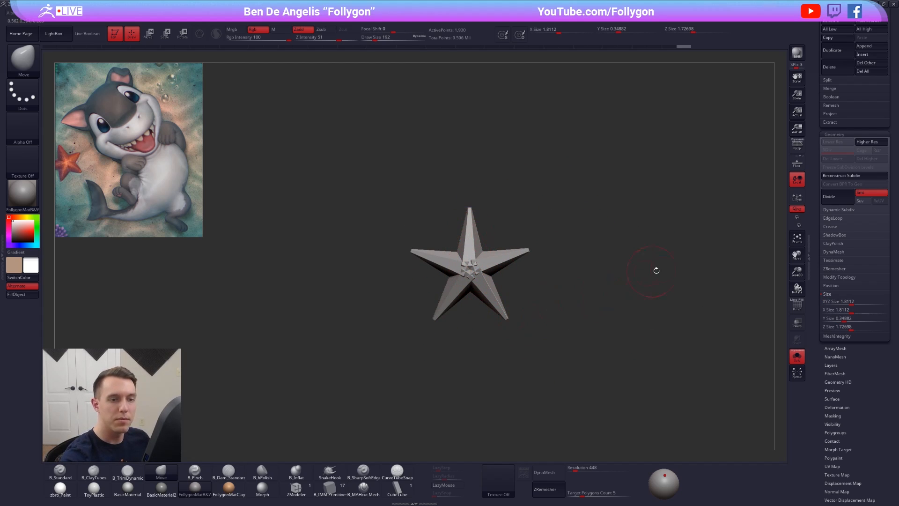
{"action": "left_click", "coordinate": [797, 201]}
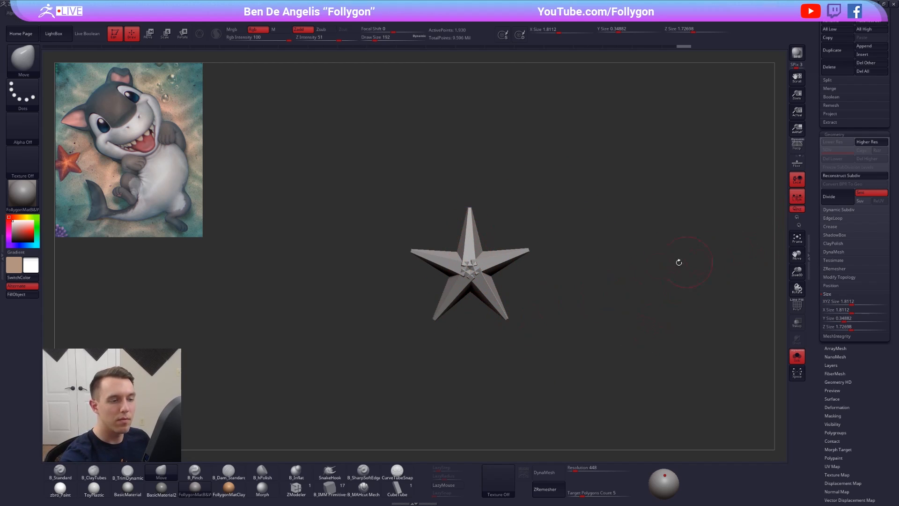
{"action": "left_click_drag", "start_coordinate": [471, 203], "coordinate": [471, 205]}
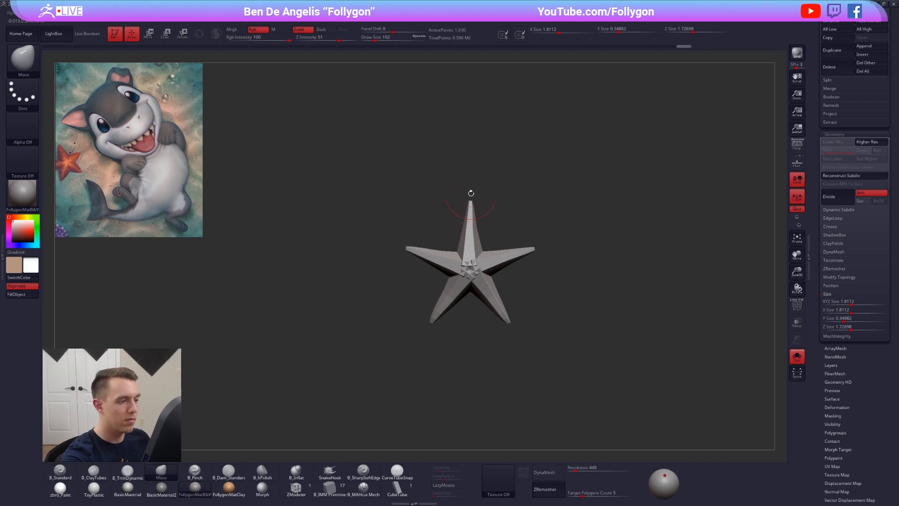
Step: Convert the starfish to a DynaMesh at resolution 448
{"action": "left_click", "coordinate": [558, 470]}
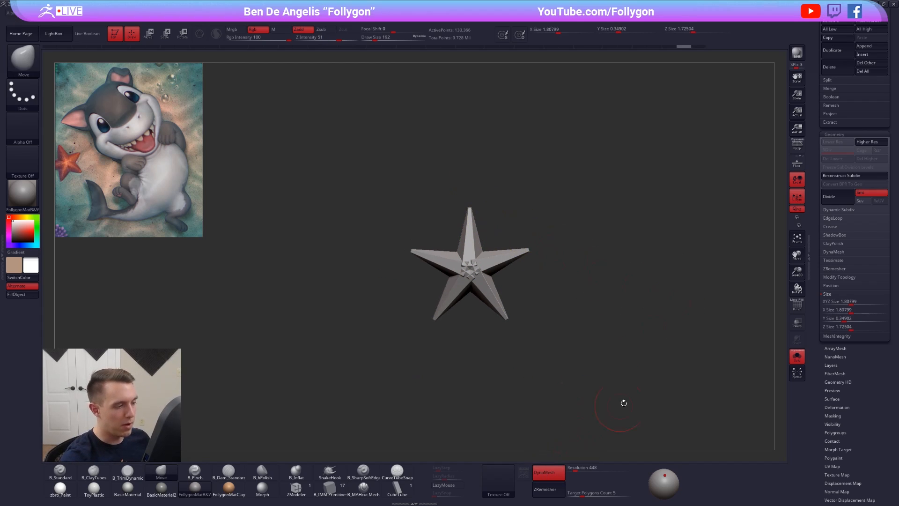
{"action": "key", "text": "f"}
{"action": "key", "text": "space"}
{"action": "key", "text": "shift"}
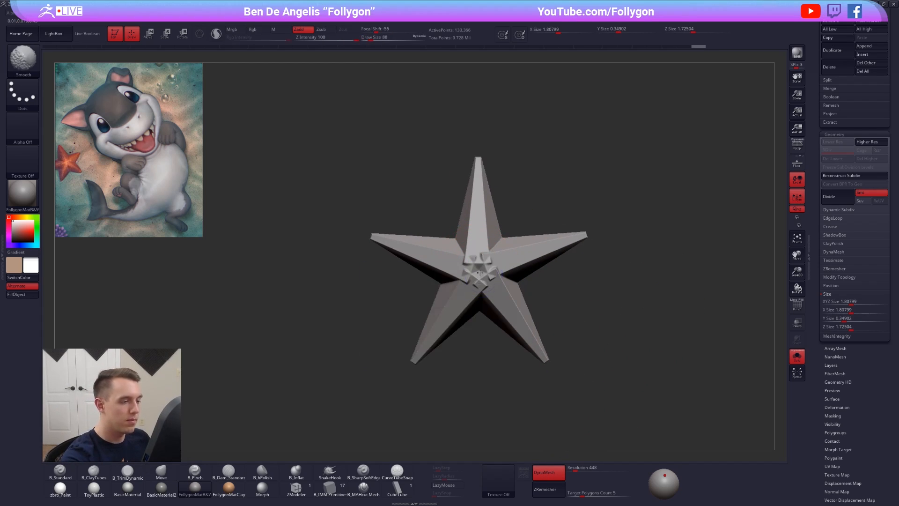
{"action": "key", "text": "ctrl+z"}
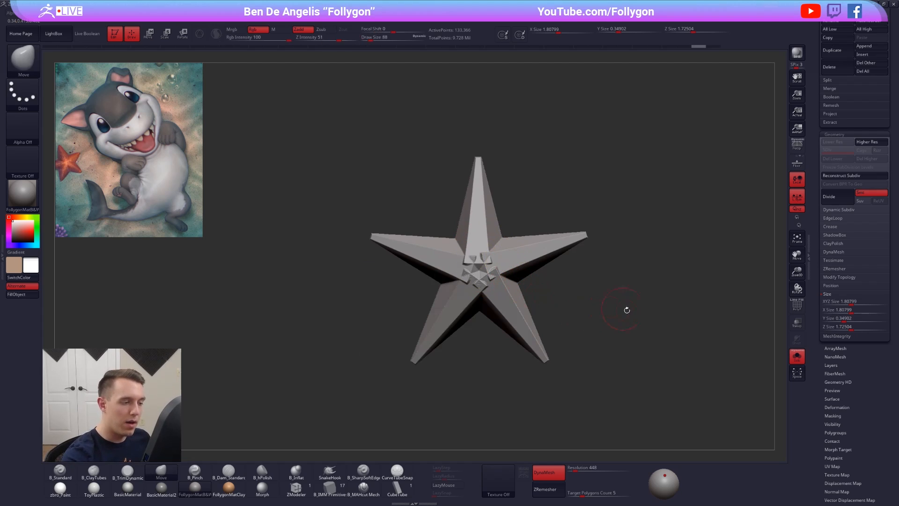
Step: Try pulling the upper arm outward with local symmetry off and the Move brush at draw size 215, and undo the pull
{"action": "left_click", "coordinate": [797, 199]}
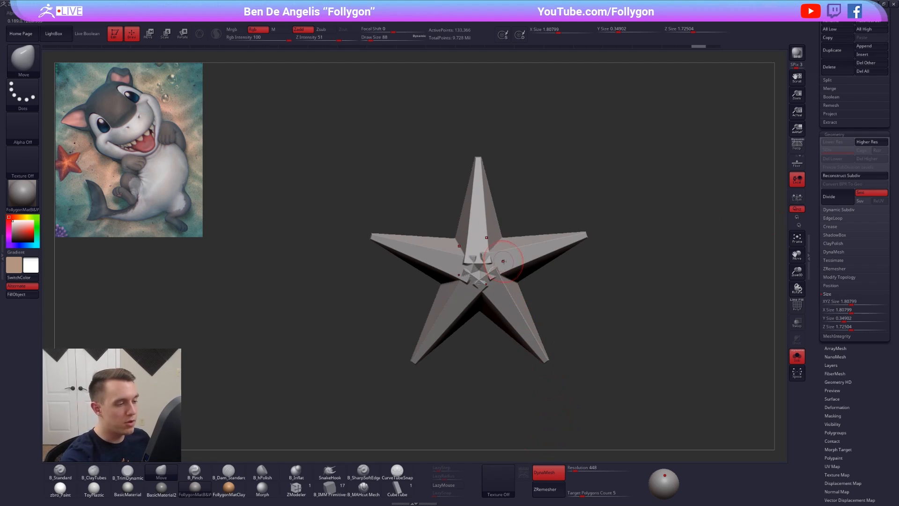
{"action": "key", "text": "space"}
{"action": "left_click_drag", "start_coordinate": [477, 162], "coordinate": [480, 119]}
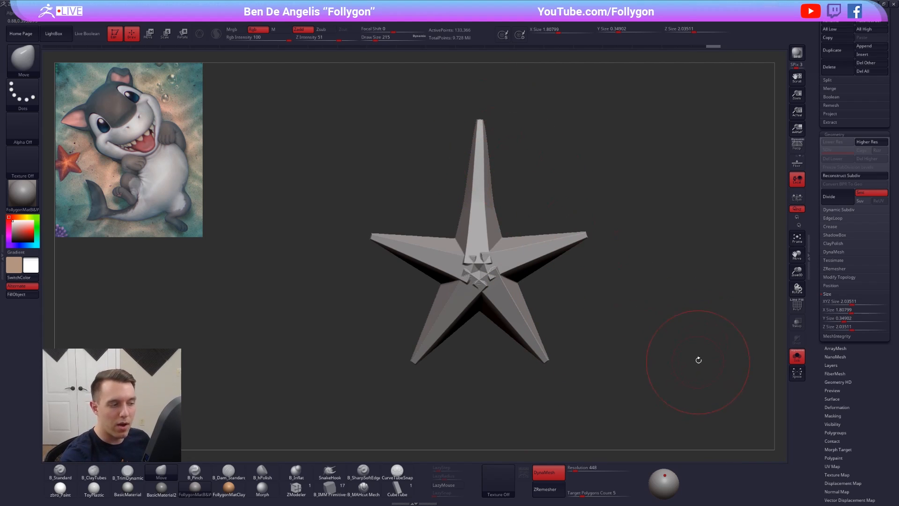
{"action": "key", "text": "ctrl+z"}
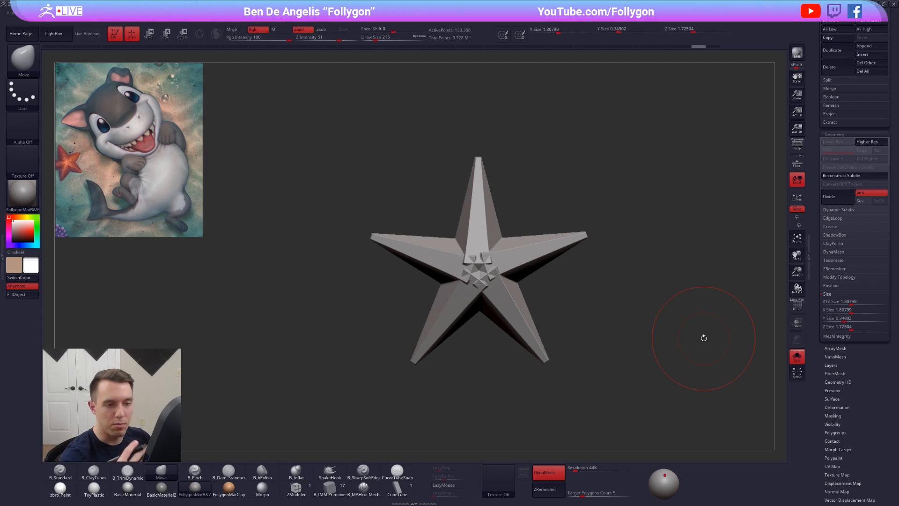
Step: Turn local symmetry back on, try bending all five arms from the upper arm's tip, and undo the bends
{"action": "left_click", "coordinate": [797, 196]}
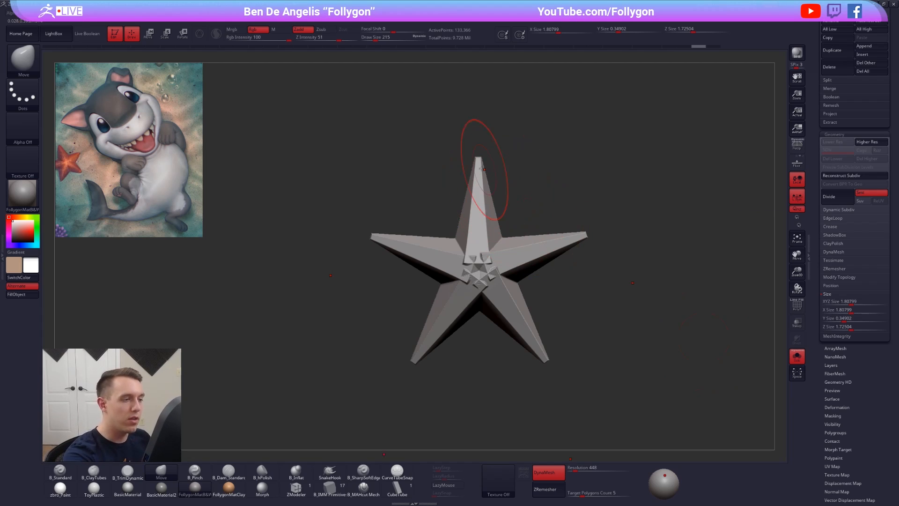
{"action": "mouse_move", "coordinate": [478, 160]}
{"action": "left_mouse_down"}
{"action": "mouse_move", "coordinate": [510, 140]}
{"action": "mouse_move", "coordinate": [545, 140]}
{"action": "left_mouse_up"}
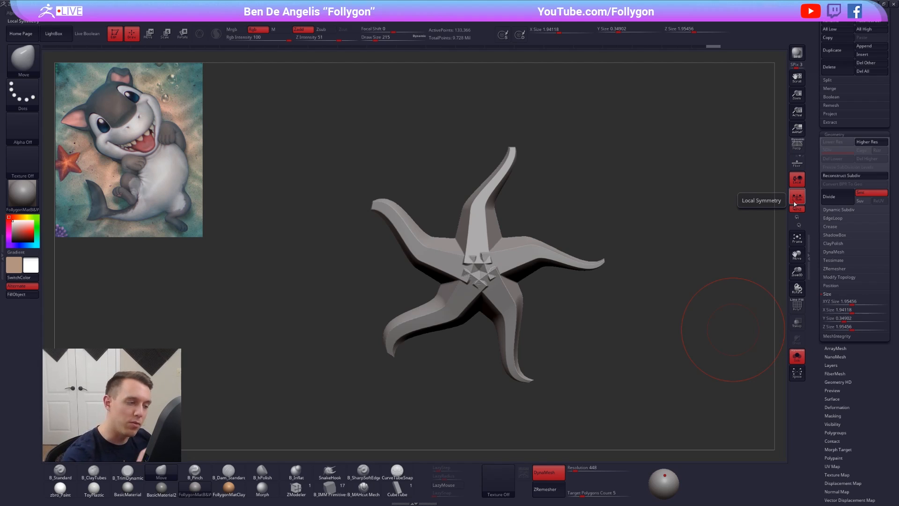
{"action": "key", "text": "ctrl+z"}
{"action": "key", "text": "ctrl+z"}
{"action": "key", "text": "ctrl+z"}
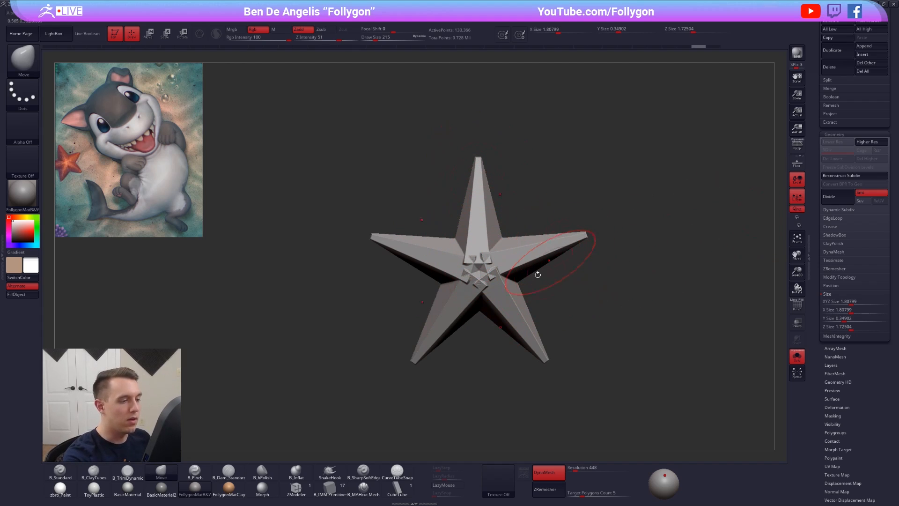
Step: Try curving all five arm tips clockwise with the Move brush, comparing the shape with its unbent state
{"action": "left_click_drag", "start_coordinate": [584, 235], "coordinate": [588, 255]}
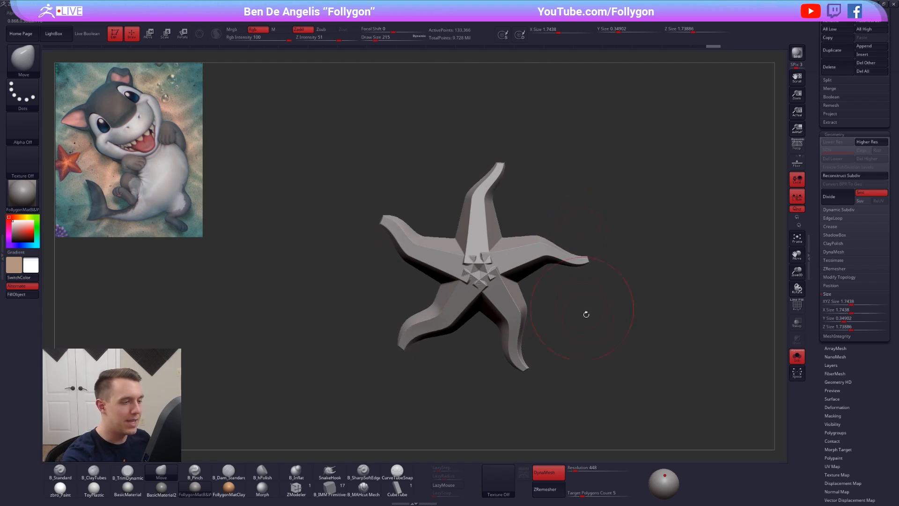
{"action": "left_click_drag", "start_coordinate": [584, 313], "coordinate": [581, 332]}
{"action": "key", "text": "ctrl+z"}
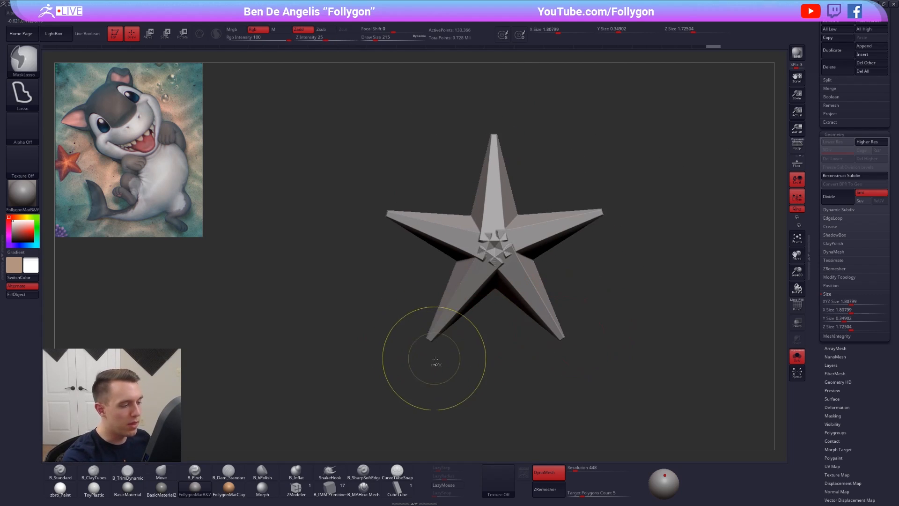
{"action": "key", "text": "ctrl+shift+z"}
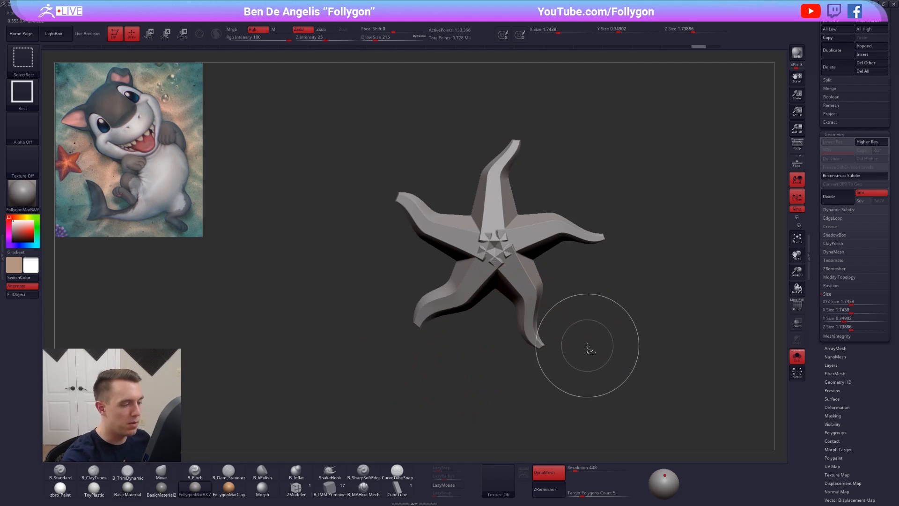
{"action": "mouse_move", "coordinate": [585, 363]}
{"action": "left_mouse_down"}
{"action": "mouse_move", "coordinate": [589, 323]}
{"action": "mouse_move", "coordinate": [591, 360]}
{"action": "left_mouse_up"}
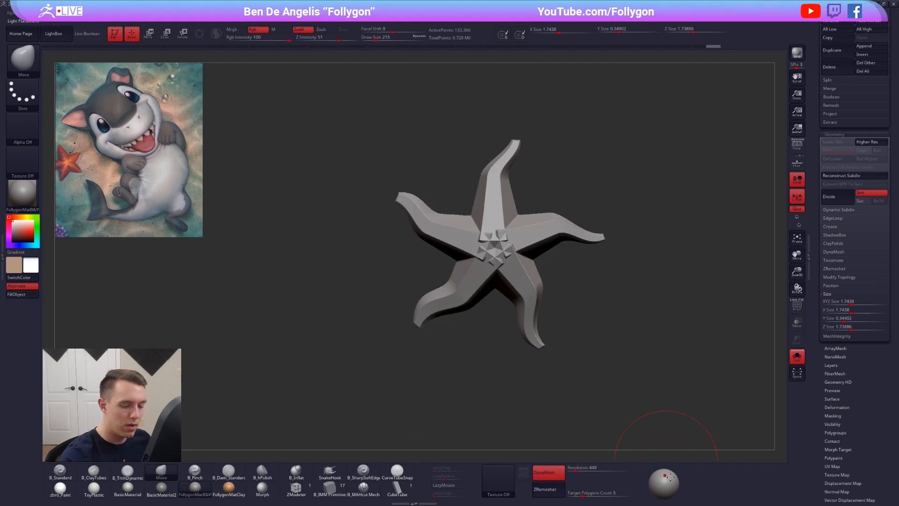
Step: Try a frontal light placement on the starfish, restore the light, and undo the arm bending
{"action": "left_click_drag", "start_coordinate": [665, 475], "coordinate": [663, 483]}
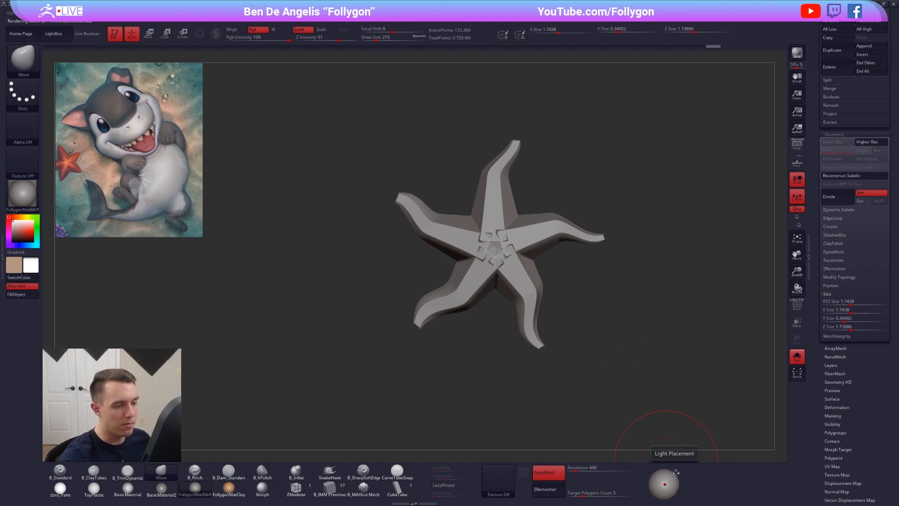
{"action": "left_click", "coordinate": [664, 477]}
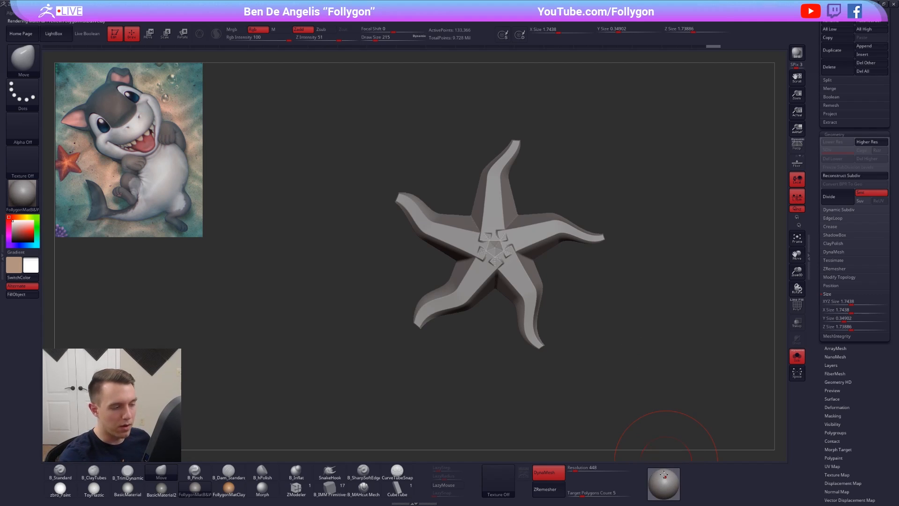
{"action": "key", "text": "ctrl+z"}
{"action": "key", "text": "ctrl+z"}
{"action": "key", "text": "ctrl+z"}
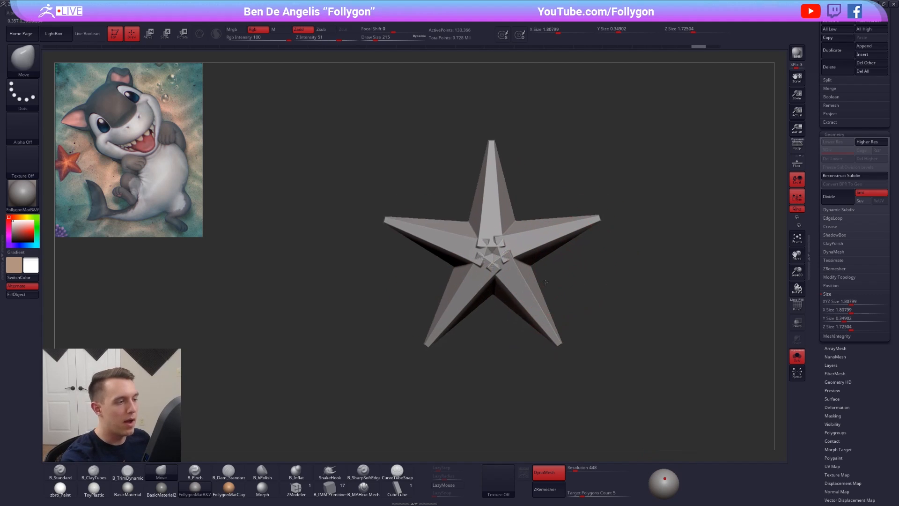
Step: Turn off local symmetry and switch the starfish from radial symmetry to plain left-right mirroring
{"action": "left_click", "coordinate": [798, 198]}
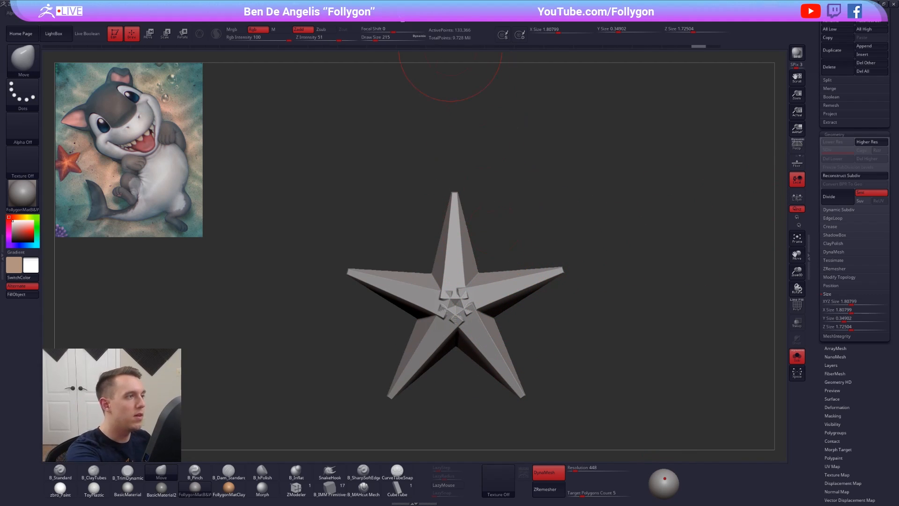
{"action": "key", "text": "space"}
{"action": "left_click", "coordinate": [410, 213]}
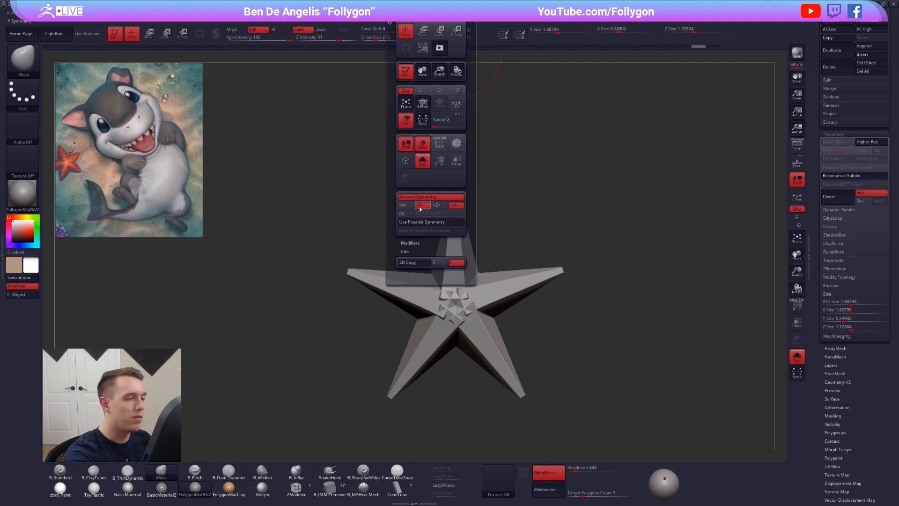
{"action": "left_click", "coordinate": [422, 205]}
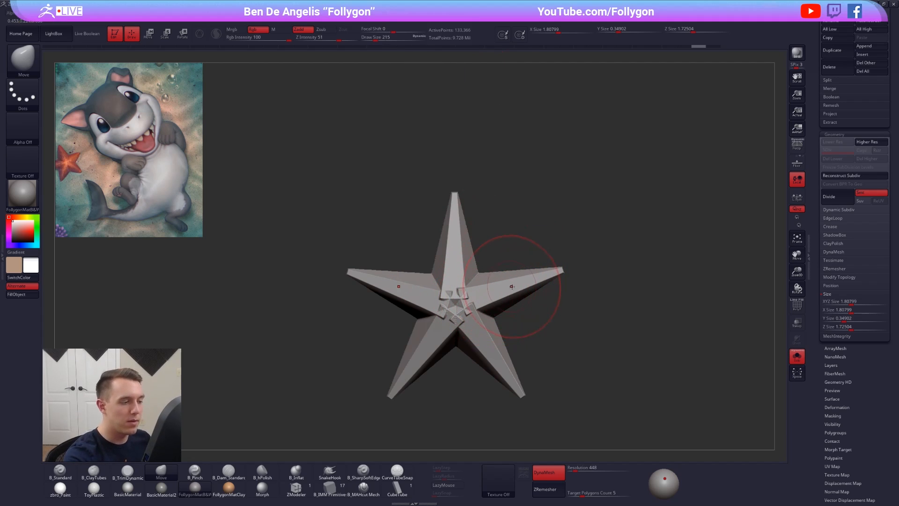
Step: Try carving into the starfish with the ClayTubes brush at draw size 215 and switch back to the Move brush
{"action": "key", "text": "b"}
{"action": "key", "text": "c"}
{"action": "key", "text": "t"}
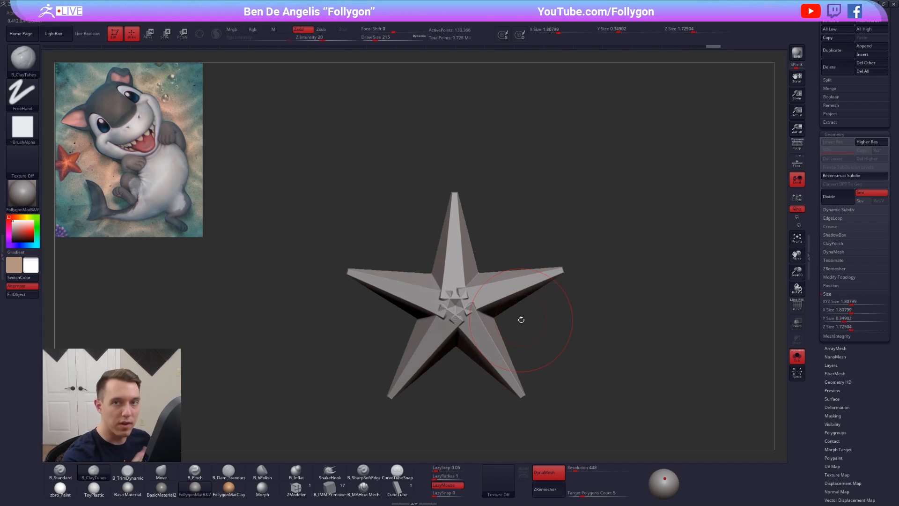
{"action": "mouse_move", "coordinate": [519, 315]}
{"action": "left_mouse_down", "text": "alt"}
{"action": "mouse_move", "coordinate": [530, 277]}
{"action": "mouse_move", "coordinate": [580, 277]}
{"action": "mouse_move", "coordinate": [444, 279]}
{"action": "left_mouse_up", "text": "alt"}
{"action": "key", "text": "w"}
{"action": "key", "text": "q"}
{"action": "key", "text": "b"}
{"action": "key", "text": "m"}
{"action": "key", "text": "v"}
{"action": "right_click_drag", "start_coordinate": [381, 241], "coordinate": [459, 255], "text": "alt"}
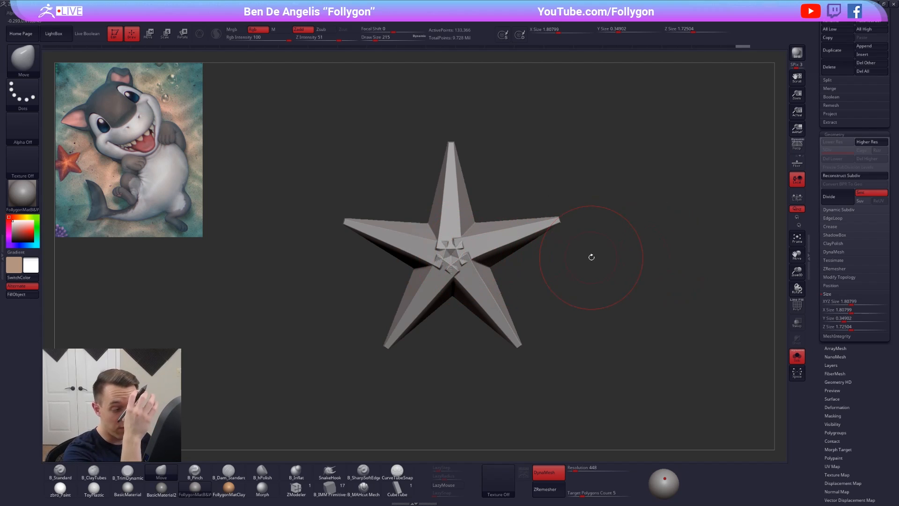
Step: Undo the test edits on the starfish and turn on local symmetry
{"action": "key", "text": "ctrl+z"}
{"action": "left_click", "coordinate": [796, 197]}
{"action": "key", "text": "ctrl+z"}
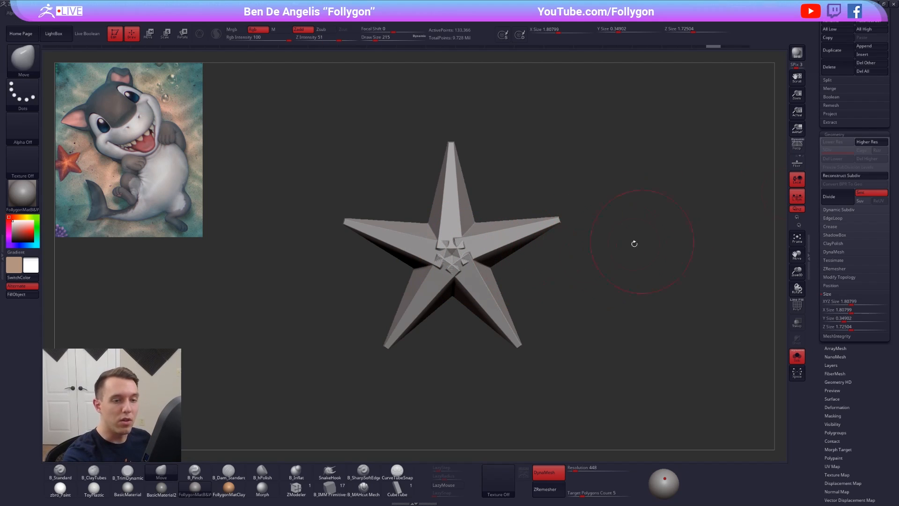
Step: Try ClayTubes strokes at draw size 96 from the starfish's centre along an arm, and undo them
{"action": "key", "text": "space"}
{"action": "left_click_drag", "start_coordinate": [473, 241], "coordinate": [459, 239]}
{"action": "right_click_drag", "start_coordinate": [461, 237], "coordinate": [480, 255], "text": "ctrl"}
{"action": "key", "text": "2"}
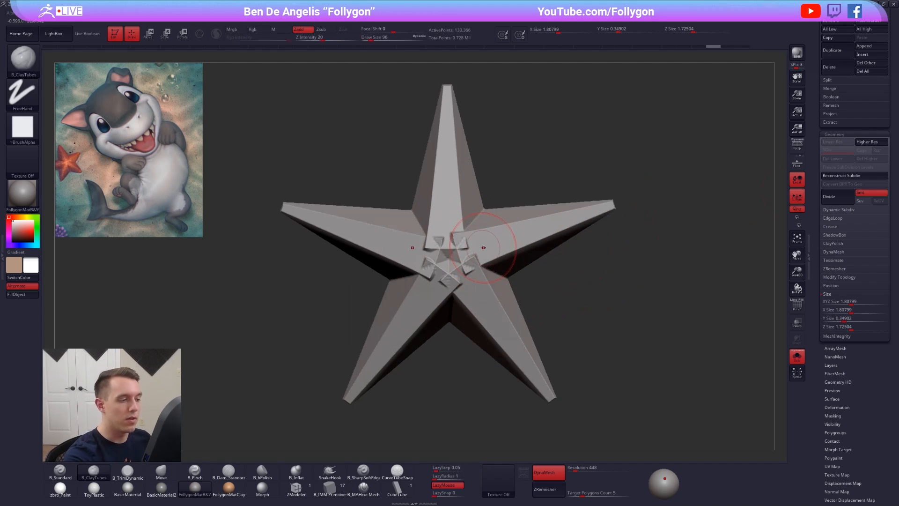
{"action": "left_click_drag", "start_coordinate": [490, 243], "coordinate": [541, 238]}
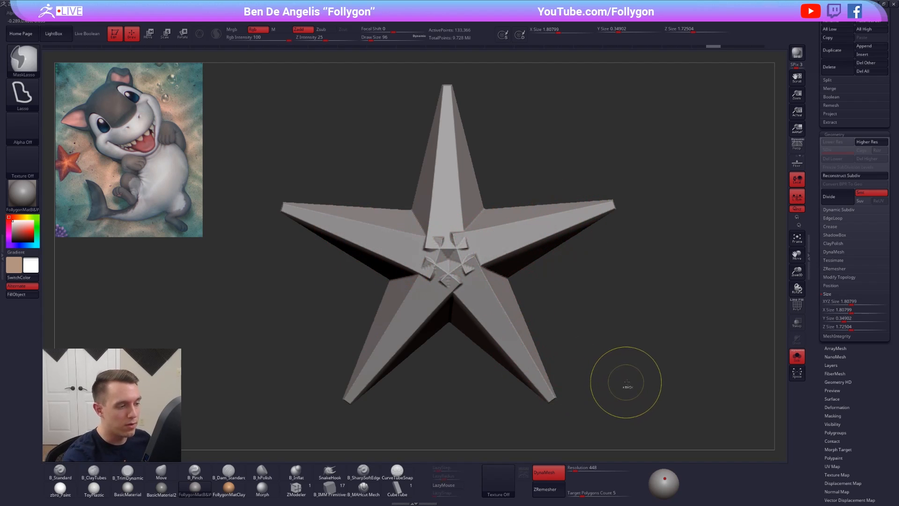
{"action": "key", "text": "ctrl+z"}
{"action": "key", "text": "ctrl+z"}
{"action": "key", "text": "ctrl+z"}
{"action": "key", "text": "ctrl+z"}
Step: Flatten and smooth the jagged facets at the starfish's centre using the TrimDynamic brush at draw size 113
{"action": "right_click_drag", "start_coordinate": [646, 374], "coordinate": [646, 350], "text": "ctrl"}
{"action": "right_click_drag", "start_coordinate": [647, 351], "coordinate": [561, 351], "text": "alt"}
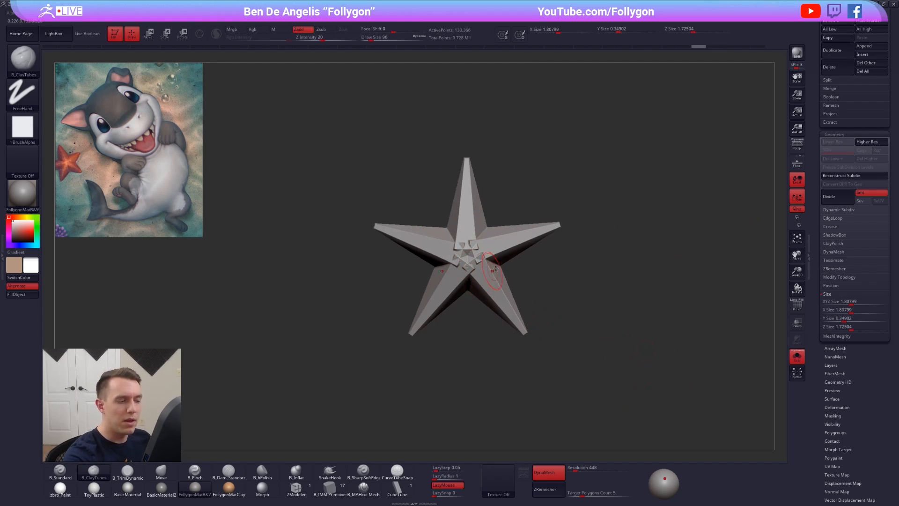
{"action": "right_click_drag", "start_coordinate": [453, 250], "coordinate": [461, 261], "text": "alt"}
{"action": "right_click_drag", "start_coordinate": [460, 261], "coordinate": [464, 286], "text": "ctrl"}
{"action": "key", "text": "space"}
{"action": "mouse_move", "coordinate": [477, 257]}
{"action": "left_mouse_down"}
{"action": "mouse_move", "coordinate": [477, 246]}
{"action": "mouse_move", "coordinate": [477, 265]}
{"action": "left_mouse_up"}
{"action": "key", "text": "3"}
{"action": "key", "text": "space"}
{"action": "mouse_move", "coordinate": [478, 269]}
{"action": "right_mouse_down", "text": "shift"}
{"action": "mouse_move", "coordinate": [484, 255]}
{"action": "mouse_move", "coordinate": [490, 274]}
{"action": "mouse_move", "coordinate": [485, 248]}
{"action": "right_mouse_up", "text": "shift"}
{"action": "mouse_move", "coordinate": [481, 357]}
{"action": "right_mouse_down", "text": "shift"}
{"action": "mouse_move", "coordinate": [480, 417]}
{"action": "mouse_move", "coordinate": [487, 377]}
{"action": "right_mouse_up", "text": "shift"}
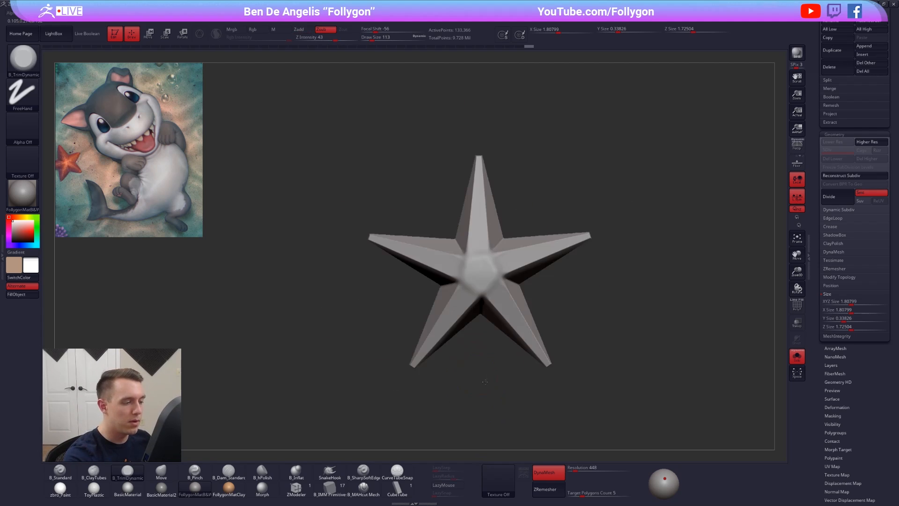
Step: Mirror and weld the starfish, compare it with the previous state, and turn off DynaMesh
{"action": "key", "text": "shift+f"}
{"action": "left_click_drag", "start_coordinate": [604, 389], "coordinate": [614, 389]}
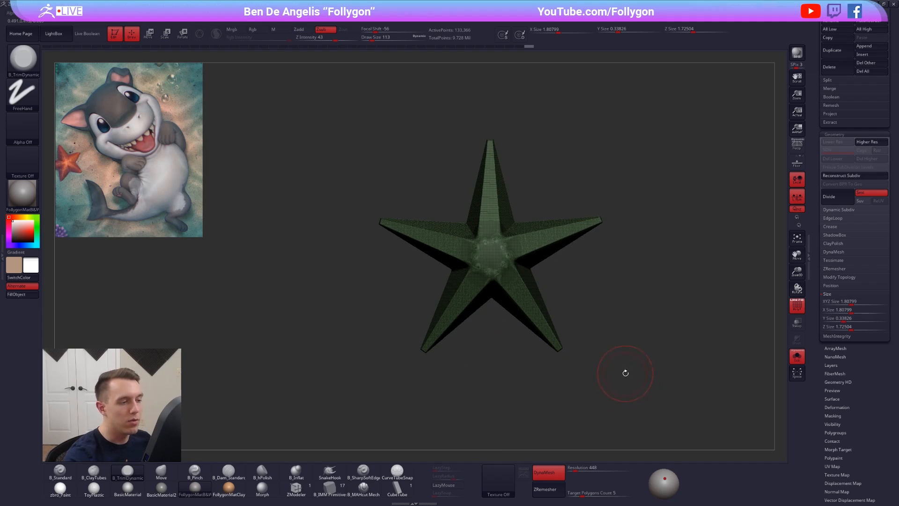
{"action": "key", "text": "shift+f"}
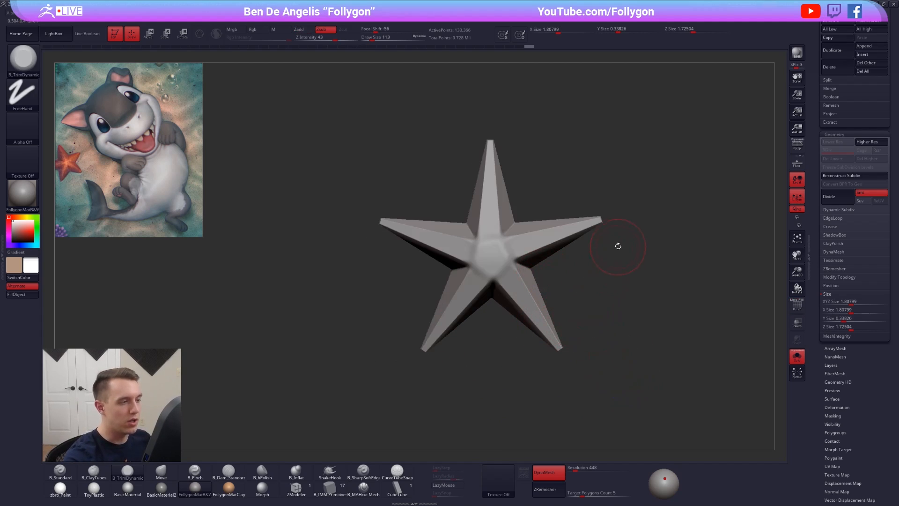
{"action": "key", "text": "space"}
{"action": "left_click", "coordinate": [626, 300]}
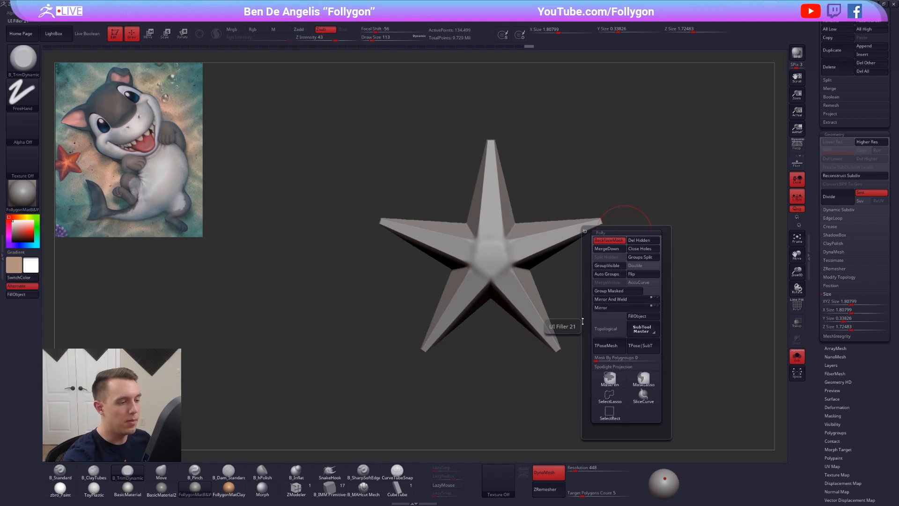
{"action": "key", "text": "ctrl+z"}
{"action": "key", "text": "ctrl+shift+z"}
{"action": "mouse_move", "coordinate": [493, 321]}
{"action": "left_mouse_down", "text": "alt"}
{"action": "mouse_move", "coordinate": [501, 248]}
{"action": "mouse_move", "coordinate": [503, 268]}
{"action": "left_mouse_up", "text": "alt"}
{"action": "key", "text": "space"}
{"action": "mouse_move", "coordinate": [632, 351]}
{"action": "left_mouse_down", "text": "alt"}
{"action": "mouse_move", "coordinate": [660, 349]}
{"action": "mouse_move", "coordinate": [642, 330]}
{"action": "left_mouse_up", "text": "alt"}
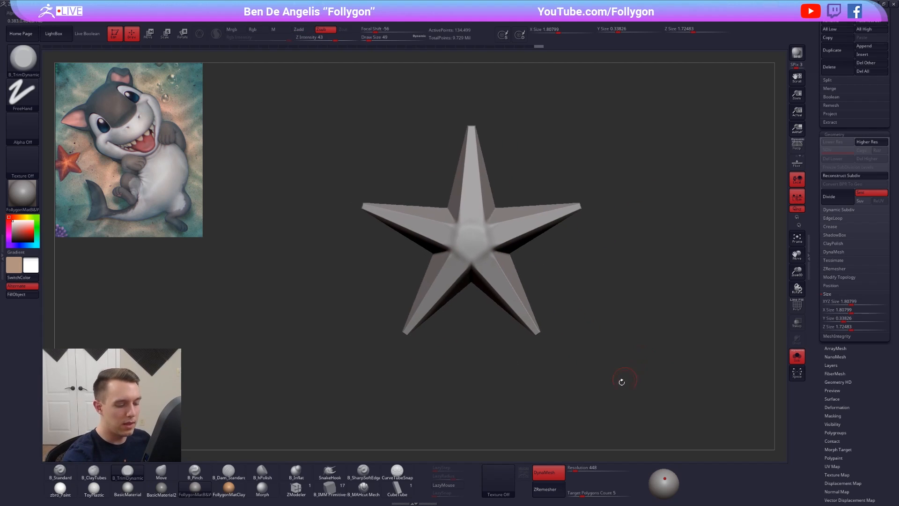
{"action": "left_click", "coordinate": [548, 471]}
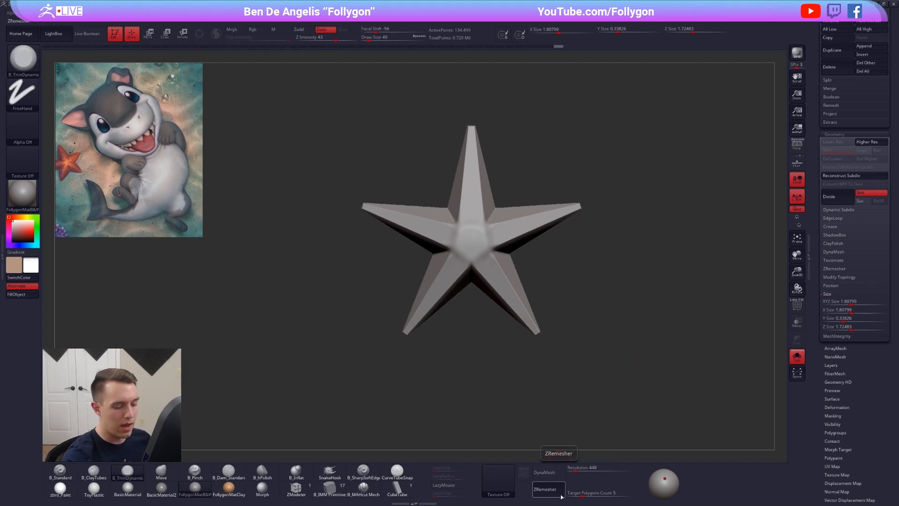
Step: Try ZRemeshing the starfish at target polygon counts of 5 and 1, compare the wireframes, and undo the remeshes
{"action": "left_click", "coordinate": [561, 496]}
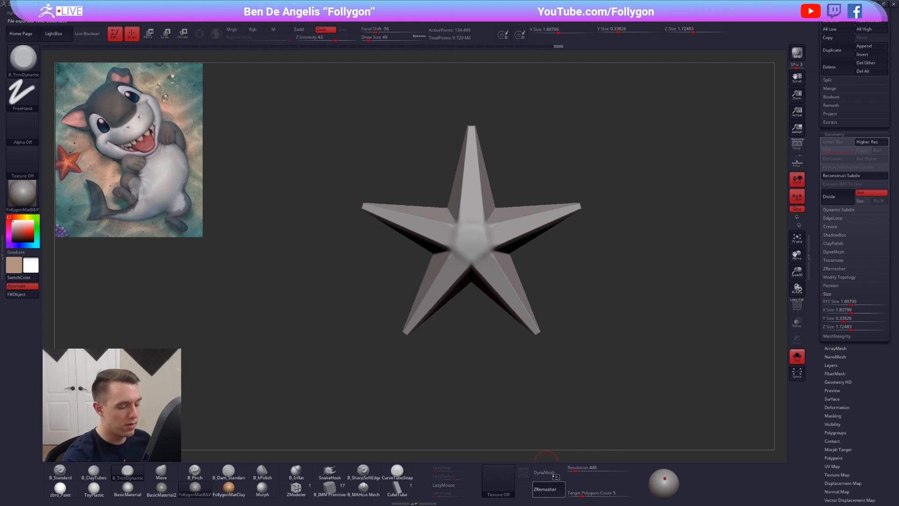
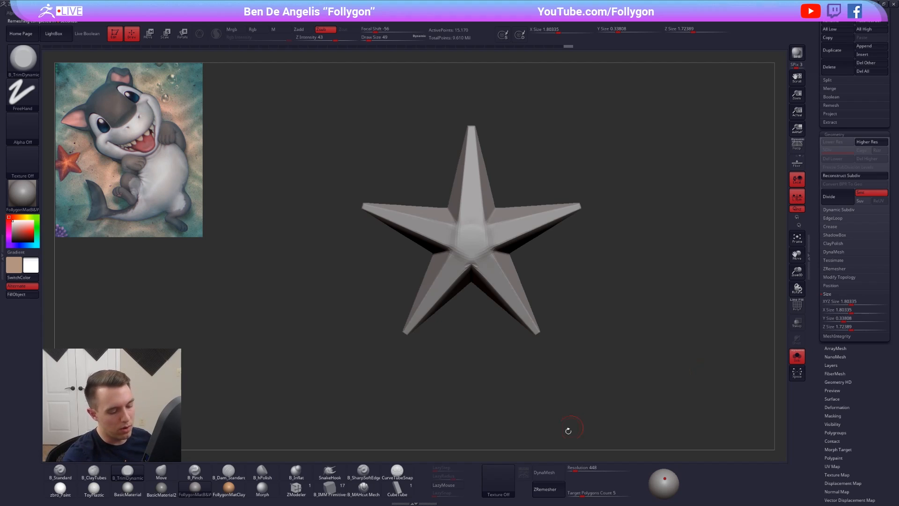
{"action": "left_click_drag", "start_coordinate": [583, 493], "coordinate": [572, 493]}
{"action": "left_click", "coordinate": [545, 488]}
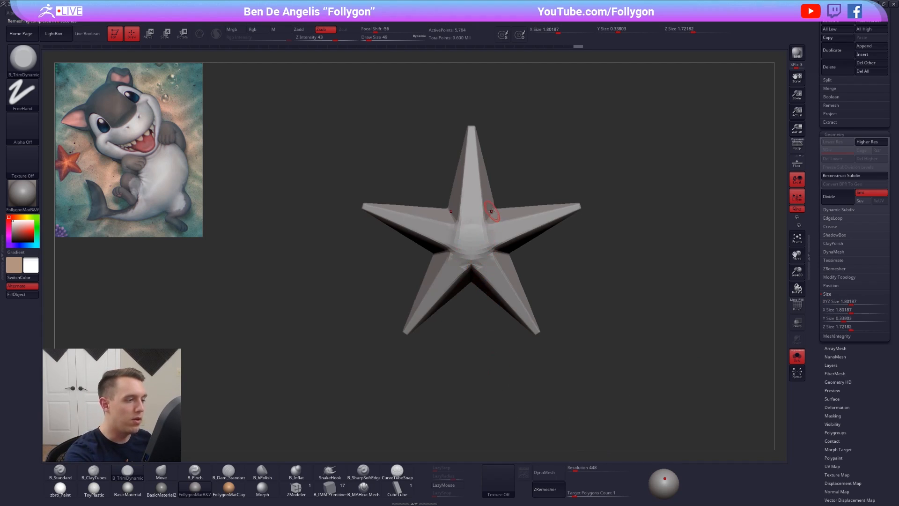
{"action": "mouse_move", "coordinate": [472, 305]}
{"action": "left_mouse_down"}
{"action": "mouse_move", "coordinate": [472, 269]}
{"action": "mouse_move", "coordinate": [470, 301]}
{"action": "left_mouse_up"}
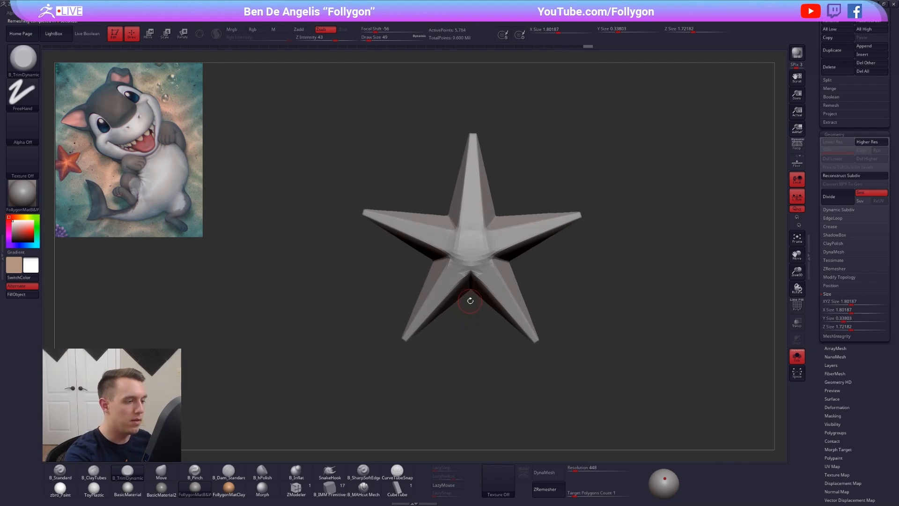
{"action": "key", "text": "shift+f"}
{"action": "key", "text": "ctrl+w"}
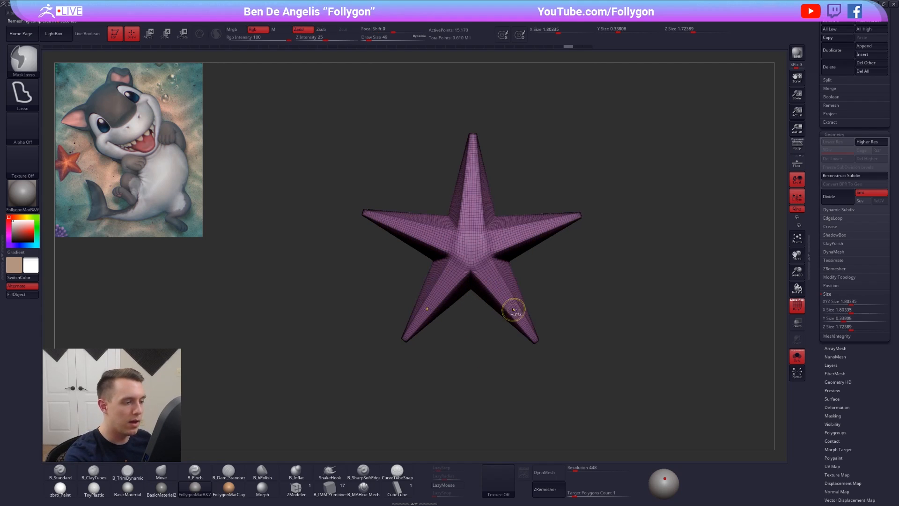
{"action": "key", "text": "ctrl+shift+z"}
{"action": "key", "text": "ctrl+z"}
{"action": "key", "text": "ctrl+z"}
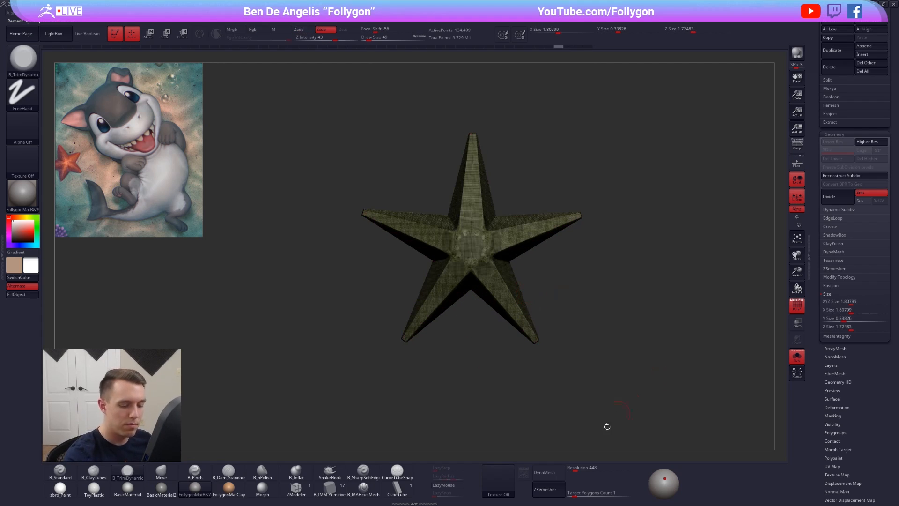
Step: Try ZRemeshing the starfish at a target polygon count of 0.49925, inspect its subdivided form, and undo it
{"action": "left_click_drag", "start_coordinate": [575, 495], "coordinate": [573, 496]}
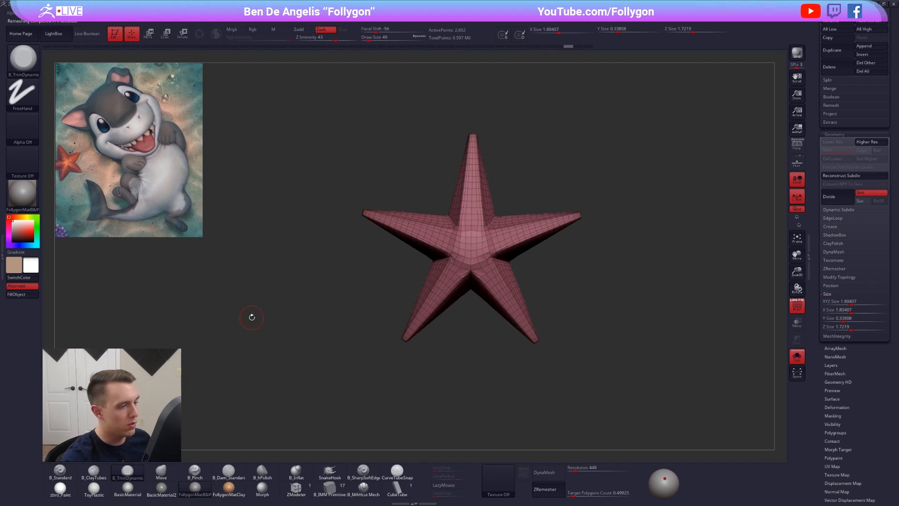
{"action": "key", "text": "shift+f"}
{"action": "right_click_drag", "start_coordinate": [501, 301], "coordinate": [508, 255]}
{"action": "key", "text": "d"}
{"action": "key", "text": "shift+d"}
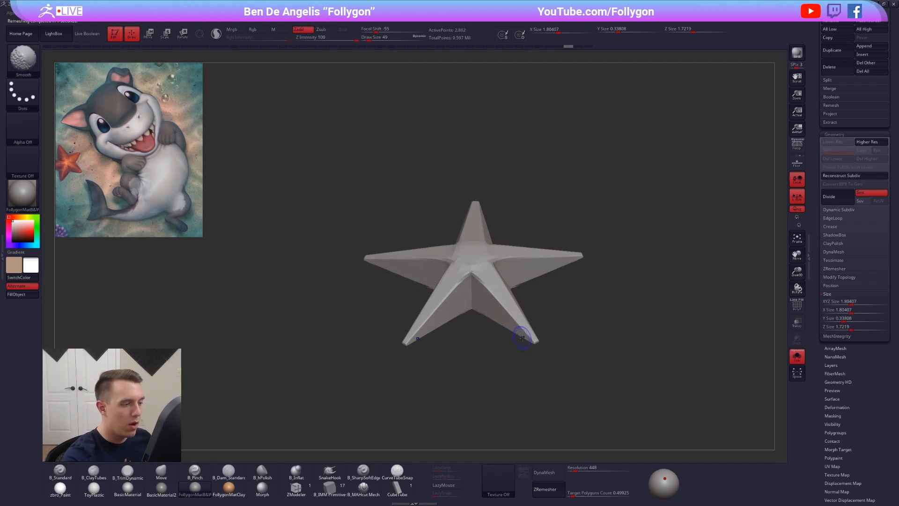
{"action": "key", "text": "ctrl+d"}
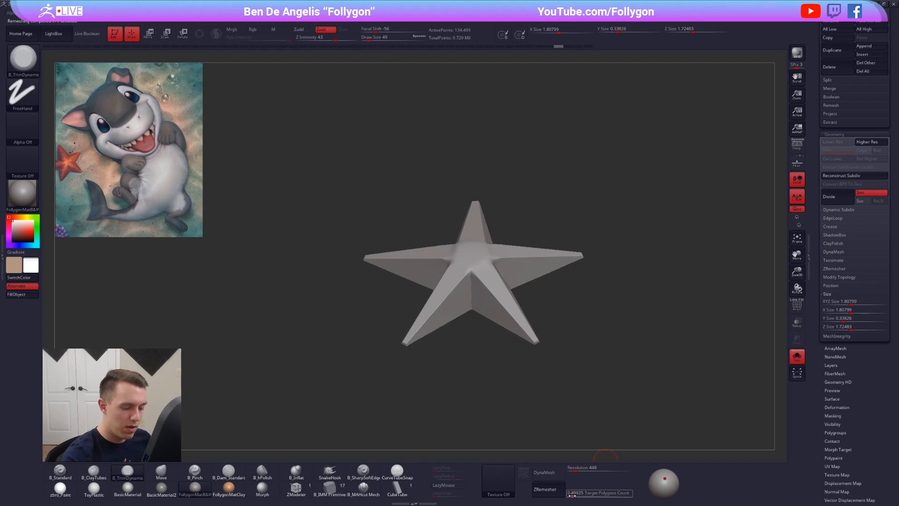
Step: Set the ZRemesher target polygon count to 0.1 and smooth the ridges of the starfish's lower arms at draw sizes 96 and 61
{"action": "left_click_drag", "start_coordinate": [572, 496], "coordinate": [570, 497]}
{"action": "right_click_drag", "start_coordinate": [513, 335], "coordinate": [491, 291], "text": "ctrl"}
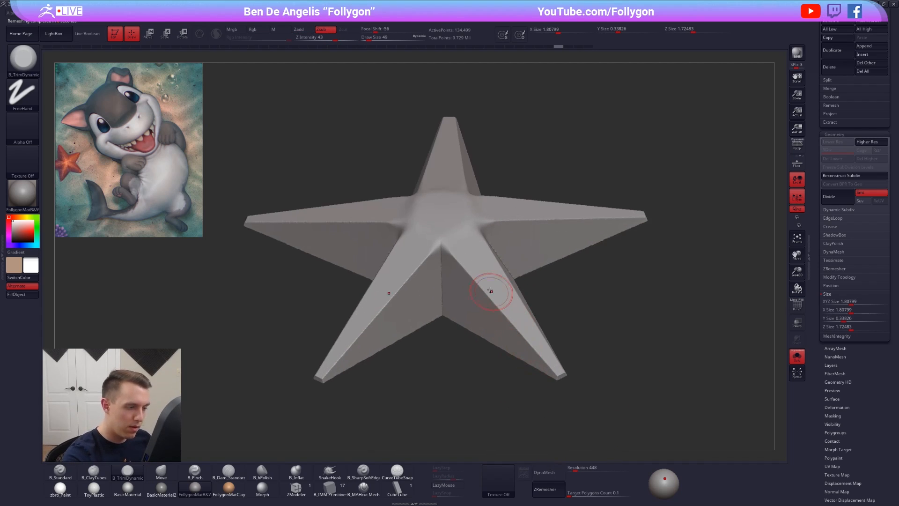
{"action": "left_click_drag", "start_coordinate": [481, 282], "coordinate": [468, 270], "text": "shift"}
{"action": "key", "text": "bracketright"}
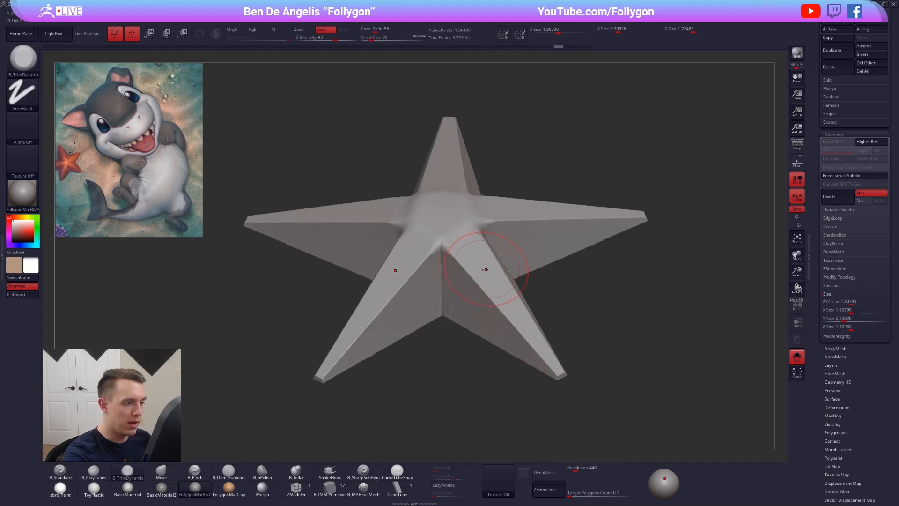
{"action": "right_click_drag", "start_coordinate": [485, 270], "coordinate": [470, 263]}
{"action": "left_click_drag", "start_coordinate": [481, 255], "coordinate": [506, 325], "text": "shift"}
{"action": "key", "text": "bracketleft"}
{"action": "mouse_move", "coordinate": [493, 283]}
{"action": "left_mouse_down", "text": "shift"}
{"action": "mouse_move", "coordinate": [527, 356]}
{"action": "mouse_move", "coordinate": [502, 326]}
{"action": "left_mouse_up", "text": "shift"}
{"action": "right_click_drag", "start_coordinate": [502, 326], "coordinate": [507, 297]}
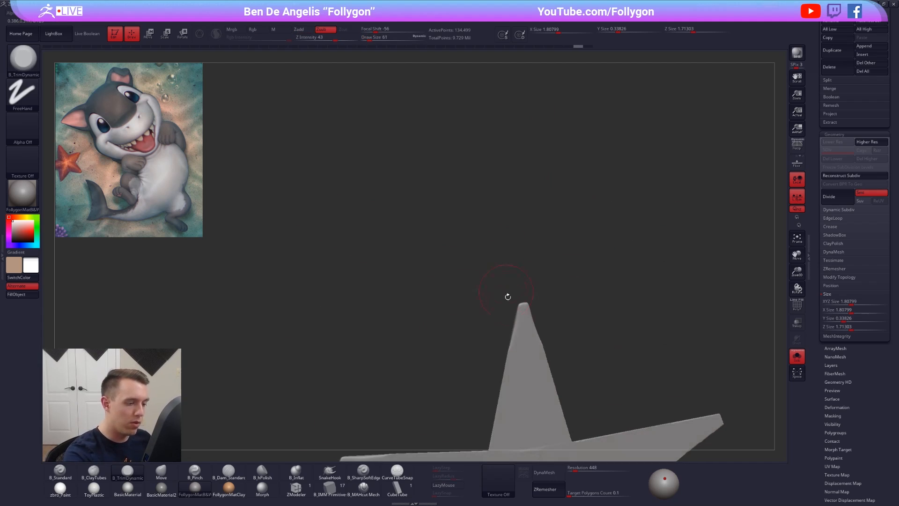
Step: Smooth the starfish's centre and arms at draw size 140 to round off the hard ridges and arm tips
{"action": "key", "text": "s"}
{"action": "mouse_move", "coordinate": [509, 323]}
{"action": "left_mouse_down"}
{"action": "mouse_move", "coordinate": [520, 323]}
{"action": "mouse_move", "coordinate": [521, 402]}
{"action": "left_mouse_up"}
{"action": "right_click_drag", "start_coordinate": [522, 403], "coordinate": [507, 274]}
{"action": "left_click_drag", "start_coordinate": [507, 274], "coordinate": [586, 231], "text": "shift"}
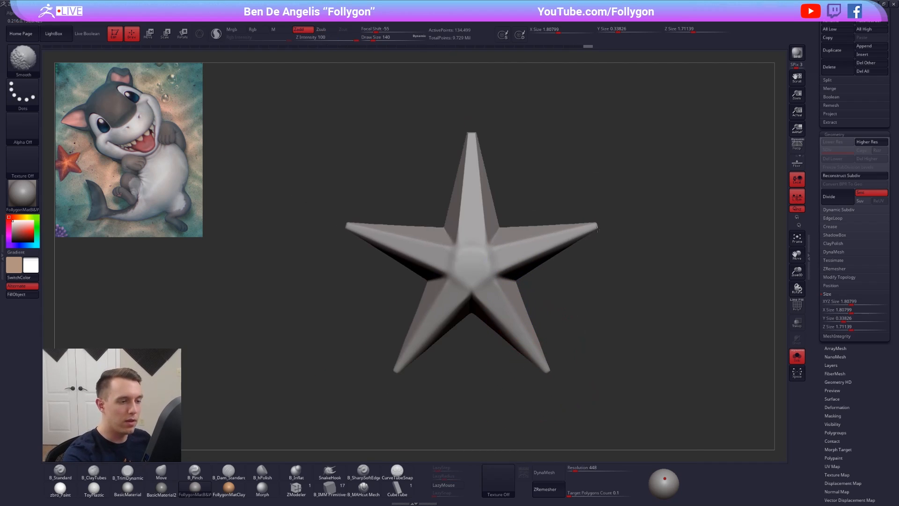
{"action": "right_click_drag", "start_coordinate": [474, 186], "coordinate": [482, 251], "text": "alt"}
{"action": "mouse_move", "coordinate": [483, 251]}
{"action": "left_mouse_down", "text": "shift"}
{"action": "mouse_move", "coordinate": [481, 206]}
{"action": "mouse_move", "coordinate": [472, 277]}
{"action": "left_mouse_up", "text": "shift"}
{"action": "mouse_move", "coordinate": [473, 276]}
{"action": "right_mouse_down"}
{"action": "mouse_move", "coordinate": [541, 301]}
{"action": "mouse_move", "coordinate": [529, 304]}
{"action": "right_mouse_up"}
{"action": "left_click_drag", "start_coordinate": [473, 286], "coordinate": [460, 322], "text": "shift"}
{"action": "left_click_drag", "start_coordinate": [479, 357], "coordinate": [573, 328], "text": "shift"}
{"action": "mouse_move", "coordinate": [574, 328]}
{"action": "right_mouse_down"}
{"action": "mouse_move", "coordinate": [509, 313]}
{"action": "mouse_move", "coordinate": [496, 234]}
{"action": "mouse_move", "coordinate": [481, 275]}
{"action": "right_mouse_up"}
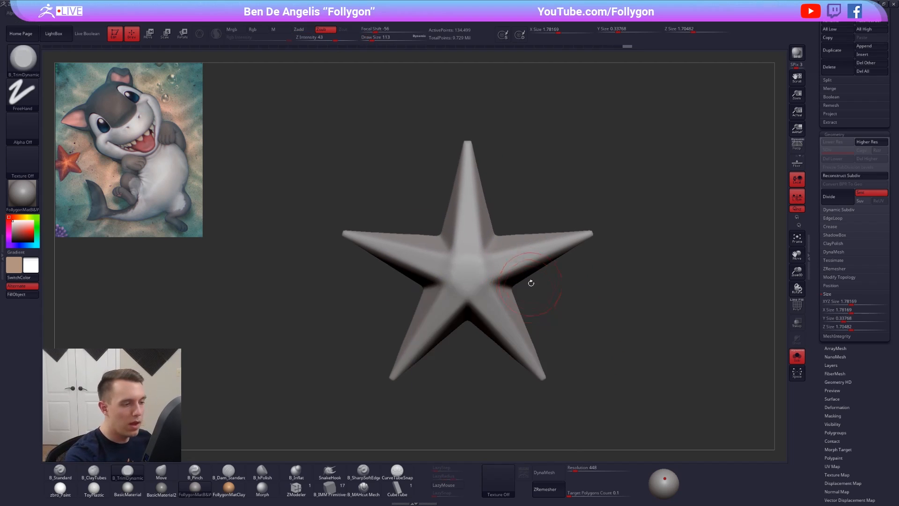
Step: ZRemesh the starfish at a target polygon count of 0.1 and subdivide it four times
{"action": "left_click", "coordinate": [558, 485]}
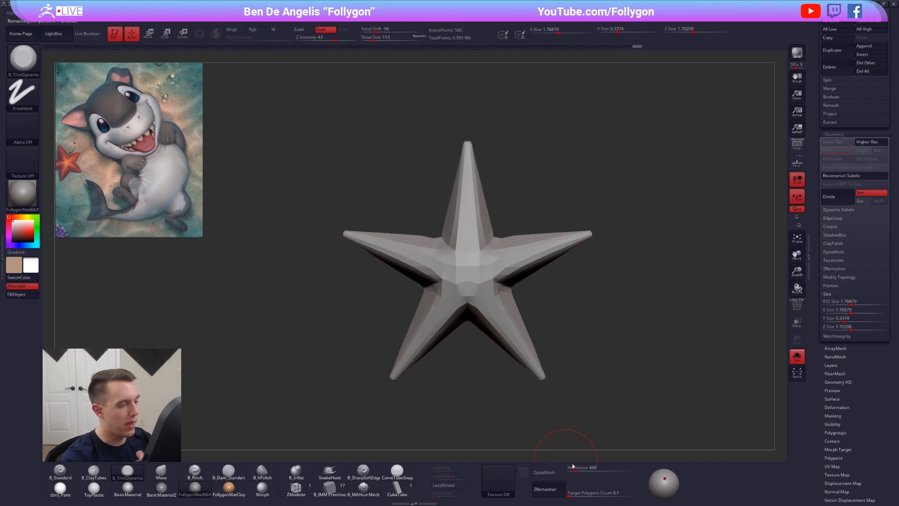
{"action": "left_click_drag", "start_coordinate": [520, 305], "coordinate": [482, 339]}
{"action": "right_click", "coordinate": [483, 340]}
{"action": "right_click_drag", "start_coordinate": [483, 339], "coordinate": [486, 291]}
{"action": "key", "text": "ctrl+d"}
{"action": "key", "text": "ctrl+d"}
{"action": "key", "text": "ctrl+d"}
{"action": "key", "text": "ctrl+d"}
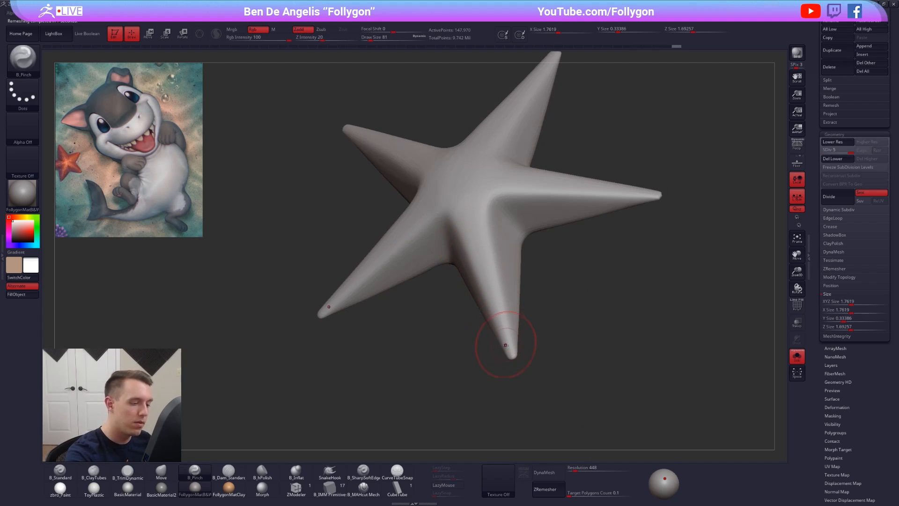
Step: Enable LazyMouse and sharpen the ridges along the lower arms with the Pinch brush at draw sizes 61 and 121
{"action": "right_click_drag", "start_coordinate": [506, 343], "coordinate": [507, 344]}
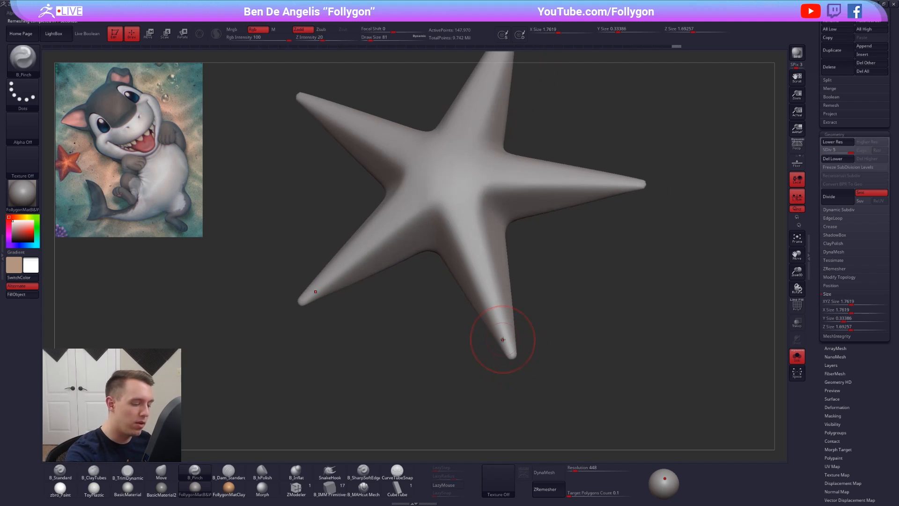
{"action": "left_click", "coordinate": [443, 485]}
{"action": "left_click_drag", "start_coordinate": [461, 197], "coordinate": [495, 318]}
{"action": "left_click_drag", "start_coordinate": [512, 357], "coordinate": [515, 371]}
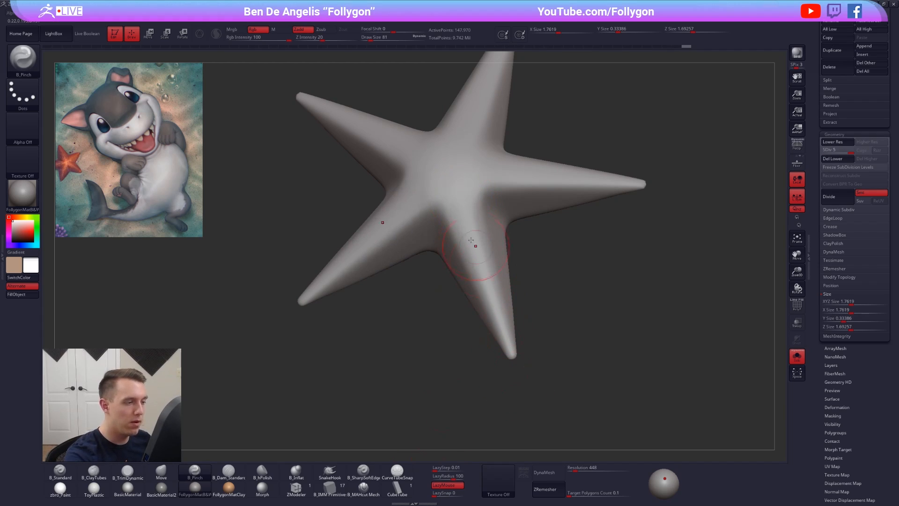
{"action": "key", "text": "s"}
{"action": "left_click_drag", "start_coordinate": [450, 229], "coordinate": [484, 276]}
{"action": "left_click_drag", "start_coordinate": [513, 371], "coordinate": [453, 228]}
{"action": "key", "text": "shift"}
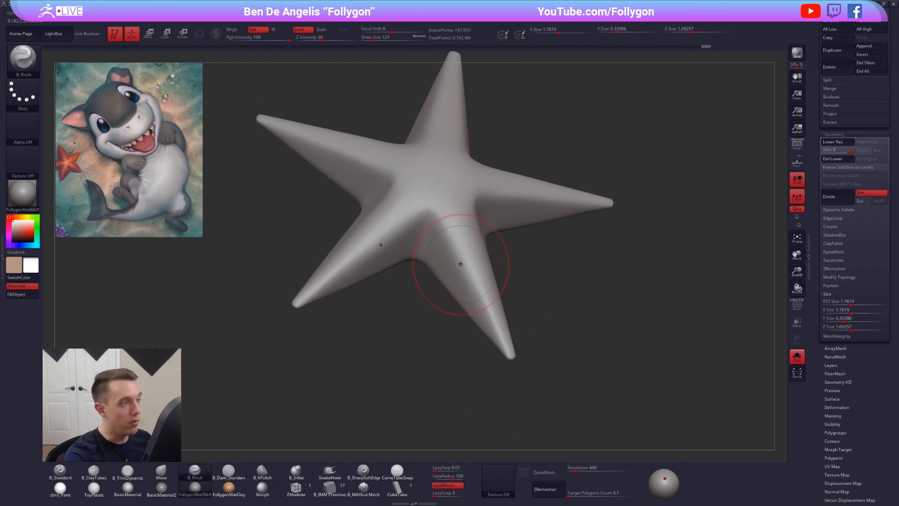
Step: Pinch the ridges from the starfish's centre along the side arms and the upper arm at draw size 121
{"action": "right_click_drag", "start_coordinate": [447, 228], "coordinate": [472, 289], "text": "shift"}
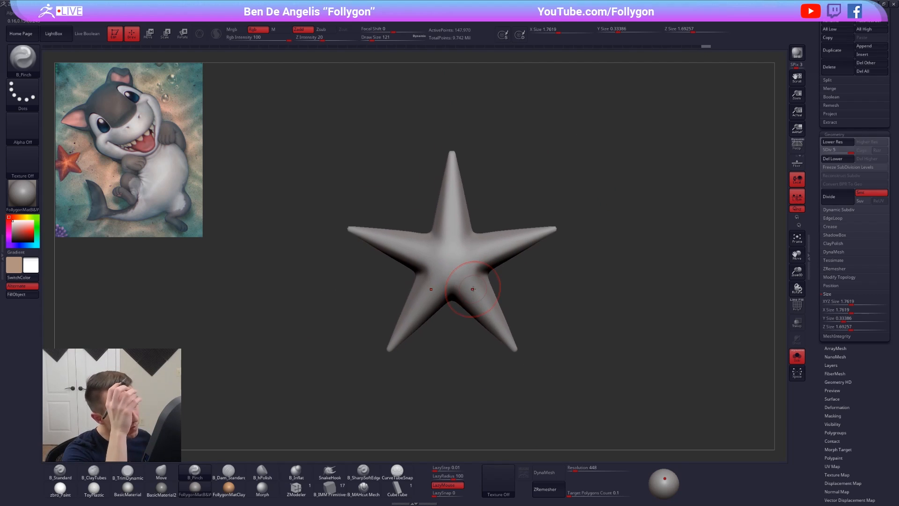
{"action": "right_click_drag", "start_coordinate": [505, 253], "coordinate": [461, 272], "text": "ctrl"}
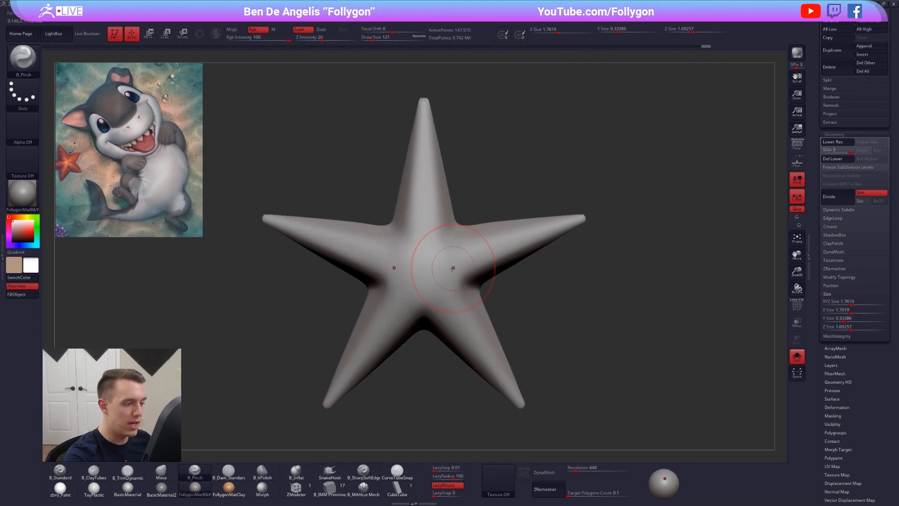
{"action": "left_click_drag", "start_coordinate": [453, 265], "coordinate": [614, 205]}
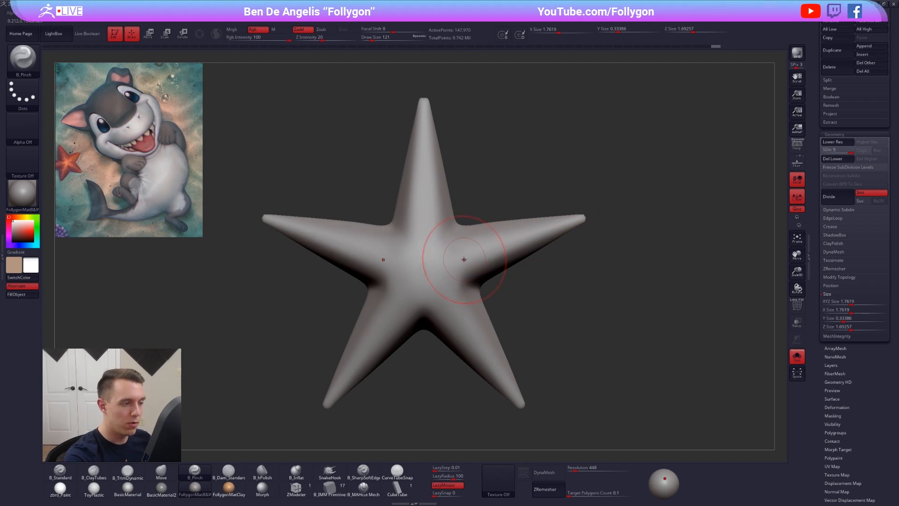
{"action": "left_click_drag", "start_coordinate": [463, 256], "coordinate": [606, 206]}
{"action": "right_click_drag", "start_coordinate": [453, 228], "coordinate": [487, 291], "text": "alt"}
{"action": "mouse_move", "coordinate": [457, 318]}
{"action": "left_mouse_down"}
{"action": "mouse_move", "coordinate": [459, 162]}
{"action": "mouse_move", "coordinate": [458, 305]}
{"action": "left_mouse_up"}
{"action": "right_click", "coordinate": [457, 184]}
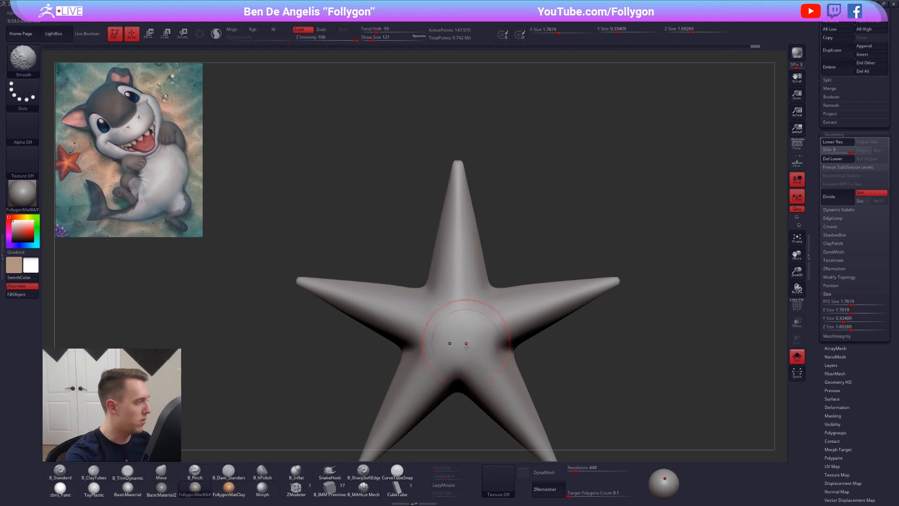
Step: Try pinching the valley between the two lower arms up to the centre at draw size 104, and undo it
{"action": "right_click_drag", "start_coordinate": [457, 337], "coordinate": [479, 304], "text": "alt"}
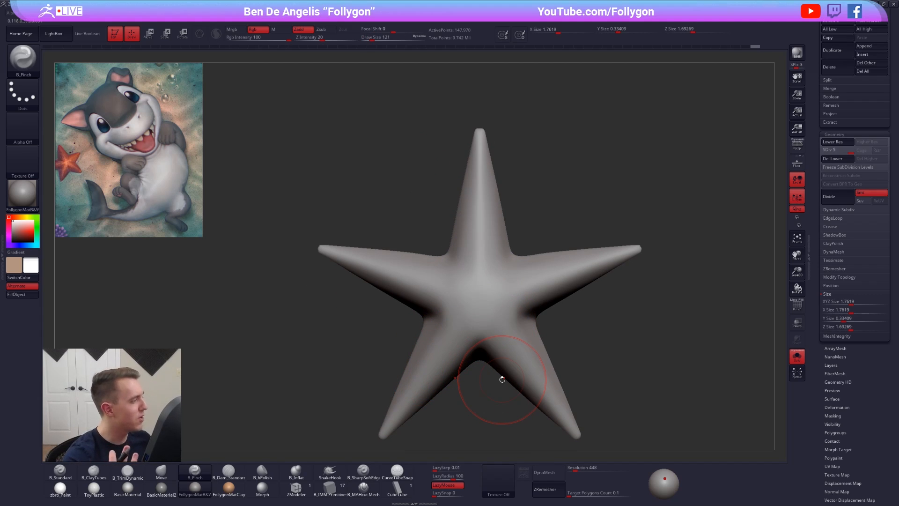
{"action": "right_click_drag", "start_coordinate": [524, 298], "coordinate": [525, 262], "text": "alt"}
{"action": "right_click", "coordinate": [520, 281]}
{"action": "left_click", "coordinate": [518, 279]}
{"action": "mouse_move", "coordinate": [496, 382]}
{"action": "right_mouse_down"}
{"action": "mouse_move", "coordinate": [482, 305]}
{"action": "mouse_move", "coordinate": [481, 323]}
{"action": "right_mouse_up"}
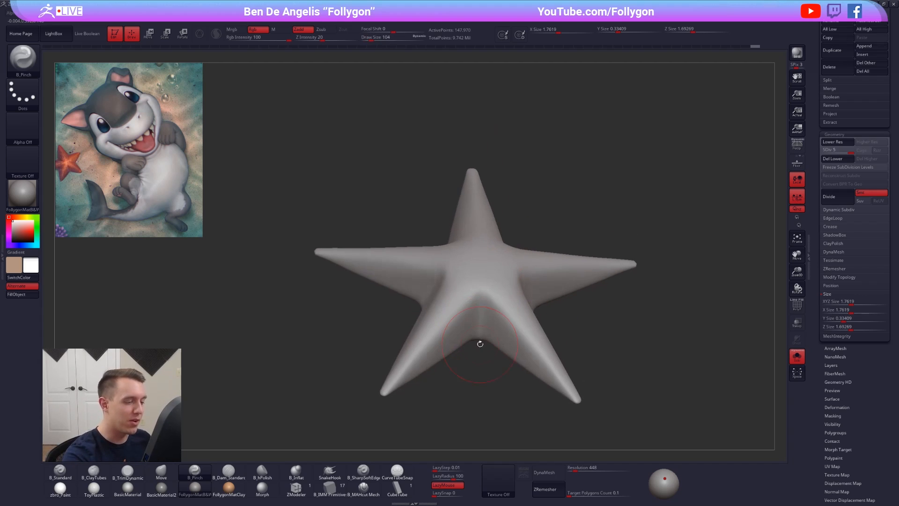
{"action": "left_click_drag", "start_coordinate": [480, 342], "coordinate": [480, 317]}
{"action": "left_click_drag", "start_coordinate": [481, 272], "coordinate": [482, 265]}
{"action": "right_click_drag", "start_coordinate": [482, 265], "coordinate": [479, 294]}
{"action": "right_click", "coordinate": [479, 295]}
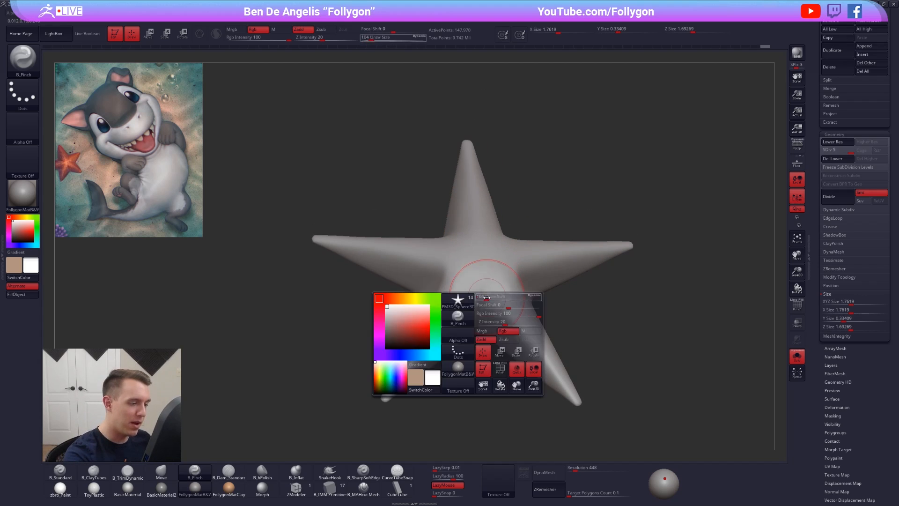
{"action": "left_click", "coordinate": [475, 295]}
{"action": "key", "text": "ctrl+z"}
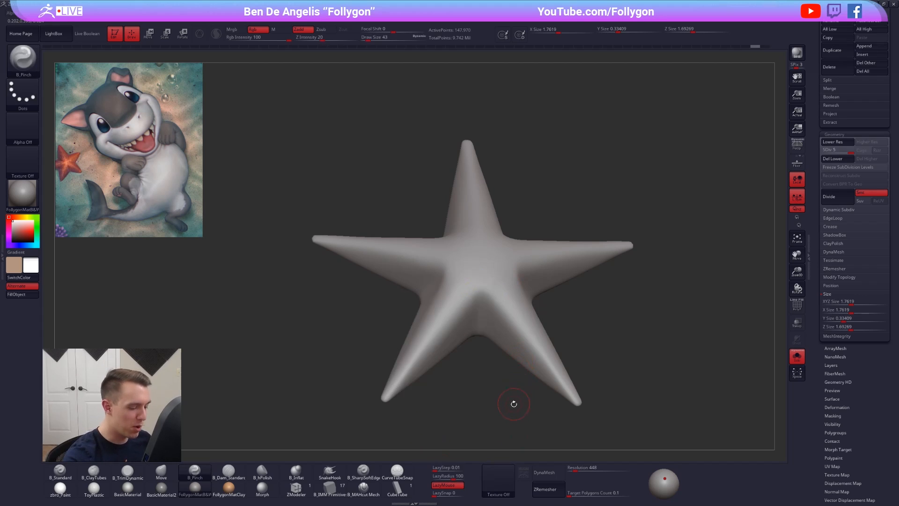
Step: Carve a crease between neighbouring arms towards the starfish's centre using the MAHcut Mech brush with LazyMouse at draw size 67
{"action": "left_click", "coordinate": [363, 487]}
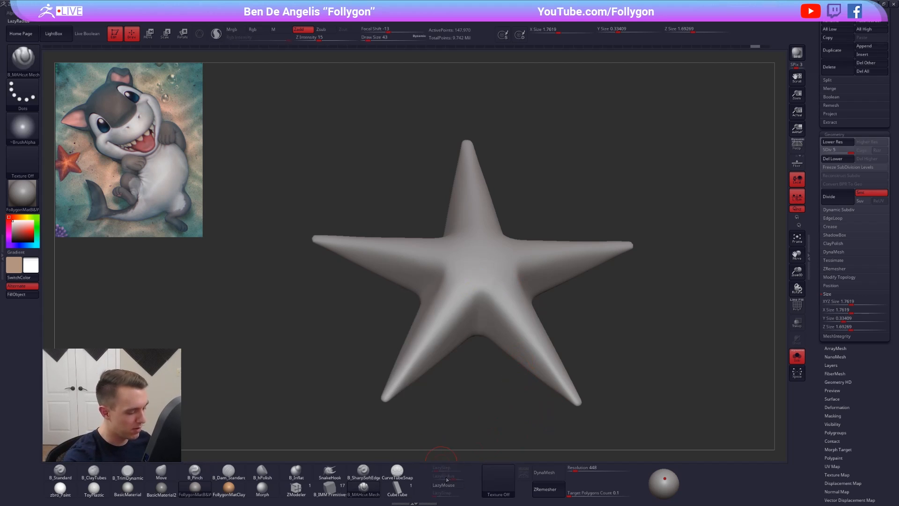
{"action": "right_click", "coordinate": [456, 312]}
{"action": "left_click", "coordinate": [457, 309]}
{"action": "right_click_drag", "start_coordinate": [465, 303], "coordinate": [433, 312]}
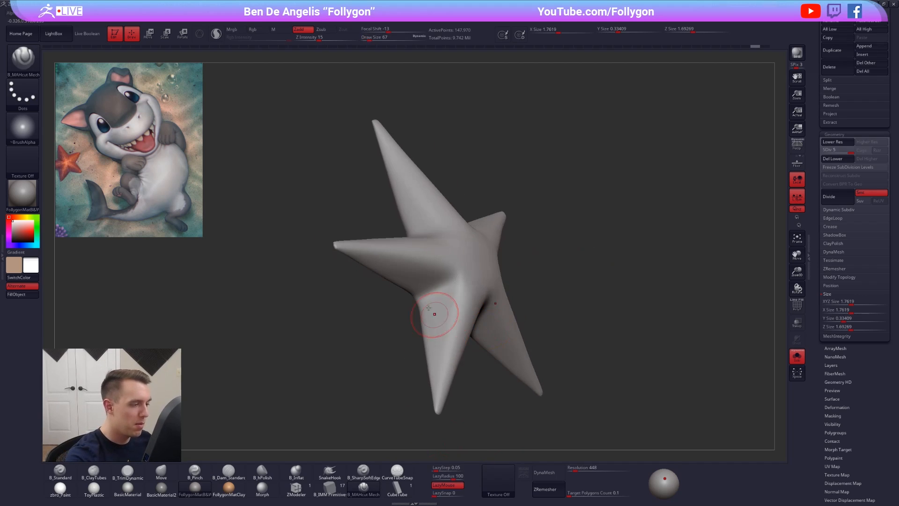
{"action": "left_click_drag", "start_coordinate": [417, 298], "coordinate": [481, 264]}
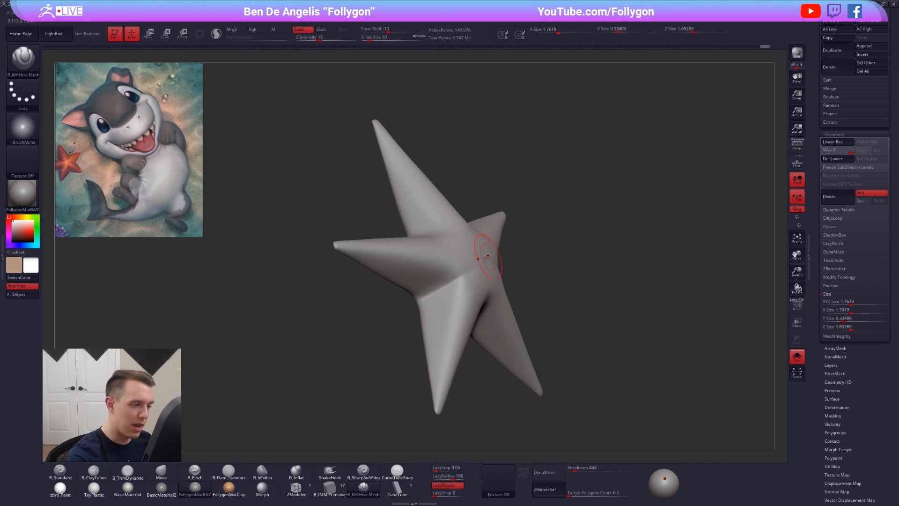
Step: Carve the creases between the upper and side arms towards the starfish's centre with MAHcut Mech at draw size 96, and smooth them
{"action": "right_click", "coordinate": [443, 291]}
{"action": "left_click", "coordinate": [443, 290]}
{"action": "right_click_drag", "start_coordinate": [444, 292], "coordinate": [428, 302]}
{"action": "left_click_drag", "start_coordinate": [430, 301], "coordinate": [499, 256]}
{"action": "right_click_drag", "start_coordinate": [497, 257], "coordinate": [460, 258]}
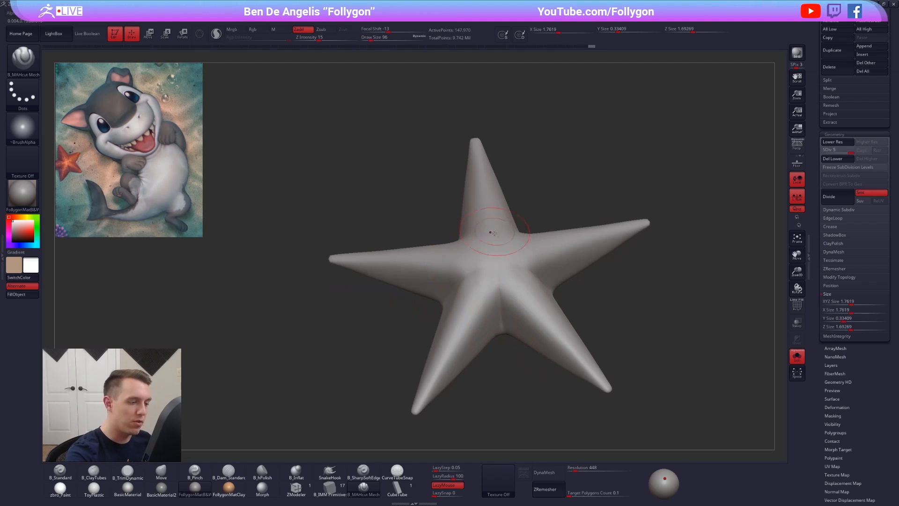
{"action": "mouse_move", "coordinate": [492, 236]}
{"action": "right_mouse_down"}
{"action": "mouse_move", "coordinate": [501, 309]}
{"action": "mouse_move", "coordinate": [489, 256]}
{"action": "mouse_move", "coordinate": [512, 245]}
{"action": "mouse_move", "coordinate": [527, 225]}
{"action": "right_mouse_up"}
{"action": "left_click_drag", "start_coordinate": [527, 225], "coordinate": [486, 298]}
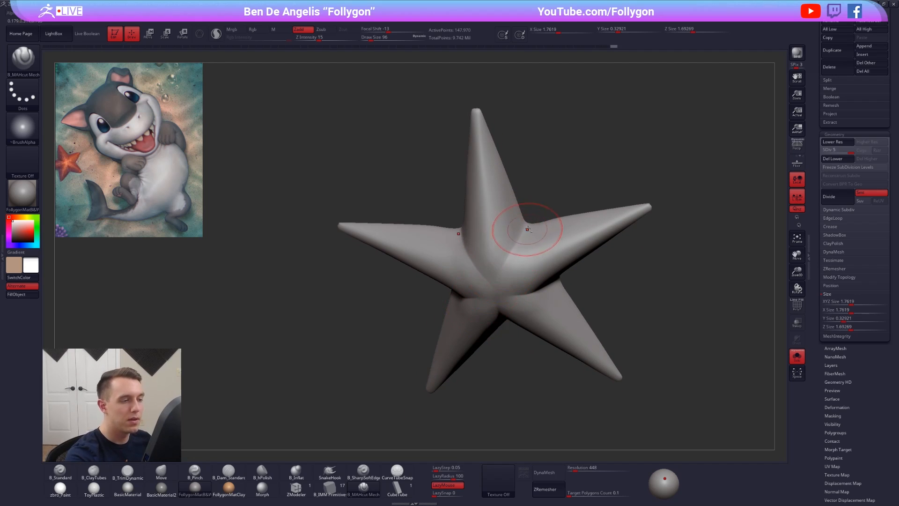
{"action": "left_click_drag", "start_coordinate": [524, 227], "coordinate": [487, 298]}
{"action": "right_click_drag", "start_coordinate": [487, 298], "coordinate": [497, 274], "text": "shift"}
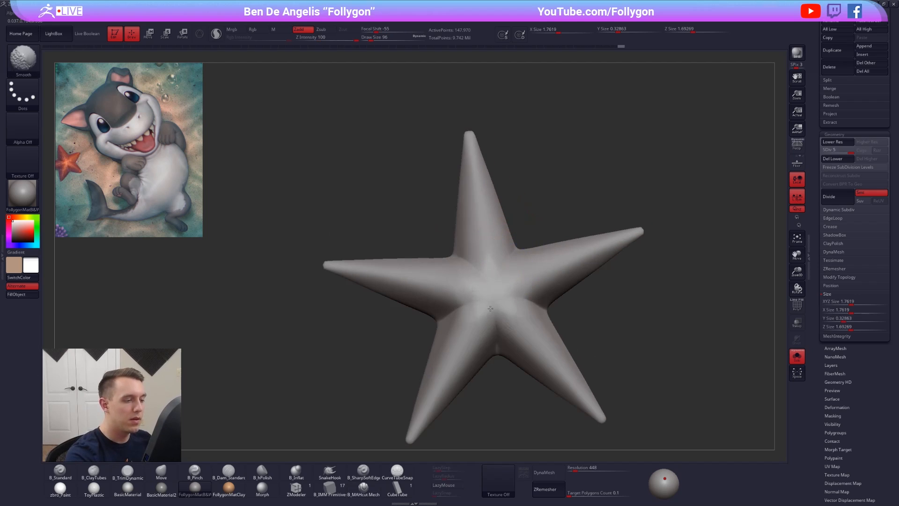
Step: Set the MAHcut Mech draw size to 140 and stroke along a lower arm towards its tip
{"action": "mouse_move", "coordinate": [463, 321]}
{"action": "right_mouse_down"}
{"action": "mouse_move", "coordinate": [506, 306]}
{"action": "mouse_move", "coordinate": [501, 320]}
{"action": "mouse_move", "coordinate": [484, 313]}
{"action": "mouse_move", "coordinate": [458, 321]}
{"action": "right_mouse_up"}
{"action": "key", "text": "space"}
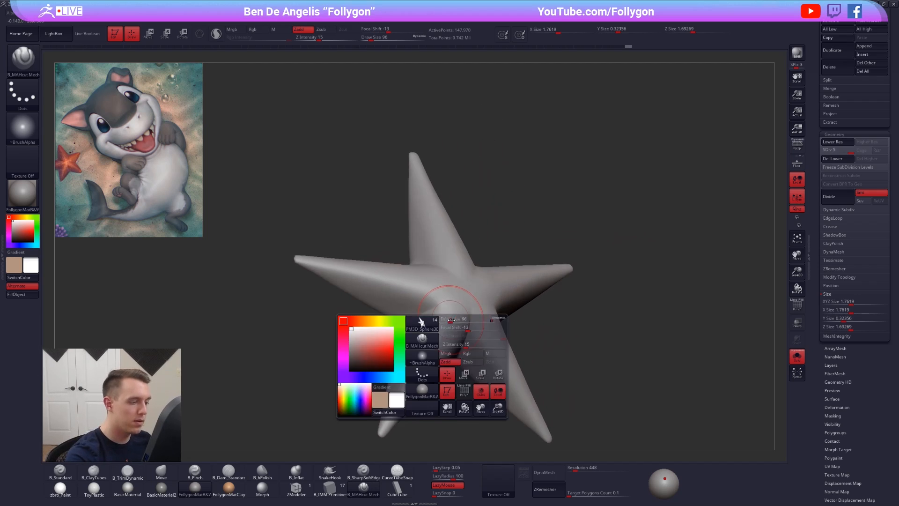
{"action": "left_click_drag", "start_coordinate": [458, 321], "coordinate": [462, 321]}
{"action": "mouse_move", "coordinate": [463, 321]}
{"action": "right_mouse_down"}
{"action": "mouse_move", "coordinate": [457, 302]}
{"action": "mouse_move", "coordinate": [381, 392]}
{"action": "right_mouse_up"}
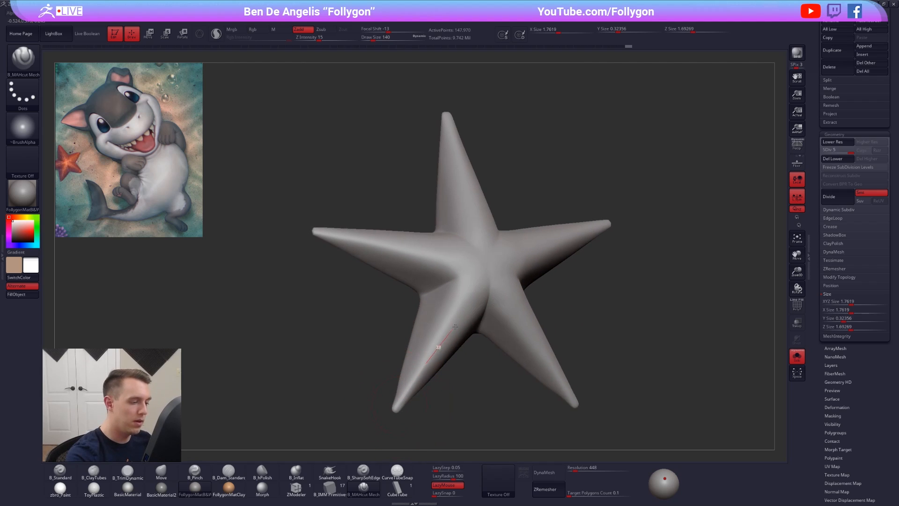
{"action": "key", "text": "ctrl"}
{"action": "right_click_drag", "start_coordinate": [466, 337], "coordinate": [476, 288]}
{"action": "key", "text": "space"}
{"action": "left_click_drag", "start_coordinate": [476, 289], "coordinate": [474, 290]}
{"action": "left_click_drag", "start_coordinate": [409, 387], "coordinate": [403, 396]}
Step: Pinch the ridges along the upper, side and lower arms with the Pinch brush at draw size 104, and smooth the lower arms
{"action": "mouse_move", "coordinate": [428, 358]}
{"action": "right_mouse_down"}
{"action": "mouse_move", "coordinate": [510, 349]}
{"action": "mouse_move", "coordinate": [432, 346]}
{"action": "right_mouse_up"}
{"action": "right_click_drag", "start_coordinate": [490, 253], "coordinate": [473, 321], "text": "alt"}
{"action": "left_click_drag", "start_coordinate": [465, 177], "coordinate": [472, 343]}
{"action": "right_click_drag", "start_coordinate": [472, 343], "coordinate": [475, 335]}
{"action": "left_click_drag", "start_coordinate": [480, 332], "coordinate": [494, 328]}
{"action": "left_click_drag", "start_coordinate": [550, 304], "coordinate": [630, 276]}
{"action": "right_click_drag", "start_coordinate": [560, 331], "coordinate": [540, 247], "text": "alt"}
{"action": "left_click_drag", "start_coordinate": [467, 256], "coordinate": [538, 372]}
{"action": "right_click_drag", "start_coordinate": [479, 333], "coordinate": [503, 327]}
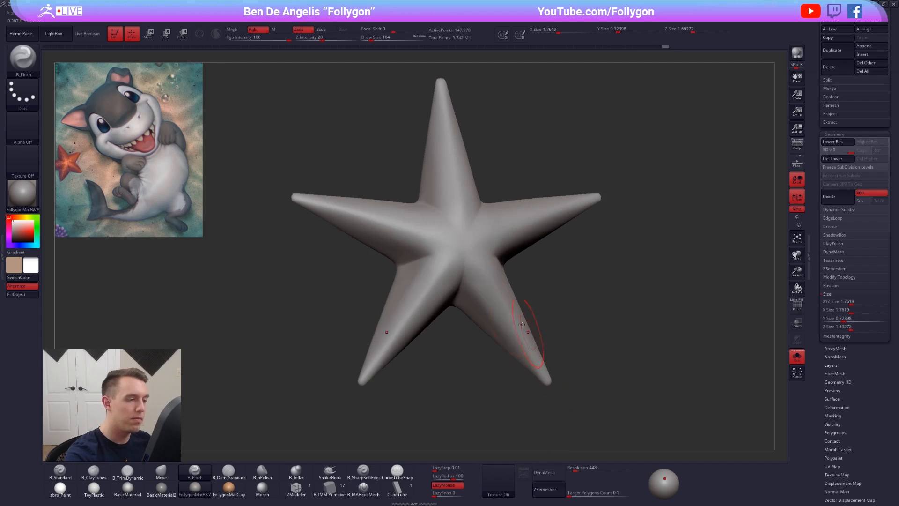
{"action": "left_click_drag", "start_coordinate": [504, 327], "coordinate": [520, 306], "text": "shift"}
{"action": "mouse_move", "coordinate": [543, 300]}
{"action": "right_mouse_down"}
{"action": "mouse_move", "coordinate": [497, 290]}
{"action": "mouse_move", "coordinate": [538, 295]}
{"action": "mouse_move", "coordinate": [584, 328]}
{"action": "right_mouse_up"}
Step: Try inflating the whole starfish by 20 with the Inflate deformation, and undo it
{"action": "left_click_drag", "start_coordinate": [828, 361], "coordinate": [827, 286]}
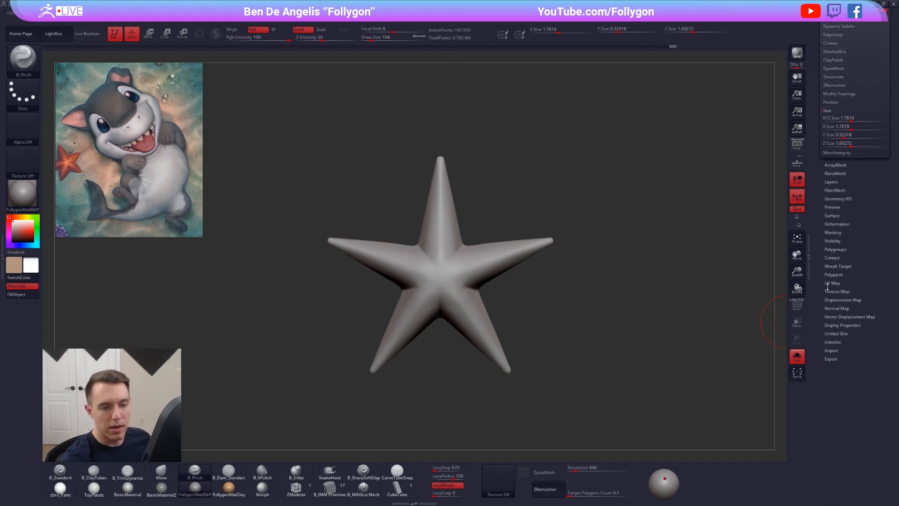
{"action": "left_click", "coordinate": [848, 224]}
{"action": "left_click_drag", "start_coordinate": [816, 375], "coordinate": [816, 281]}
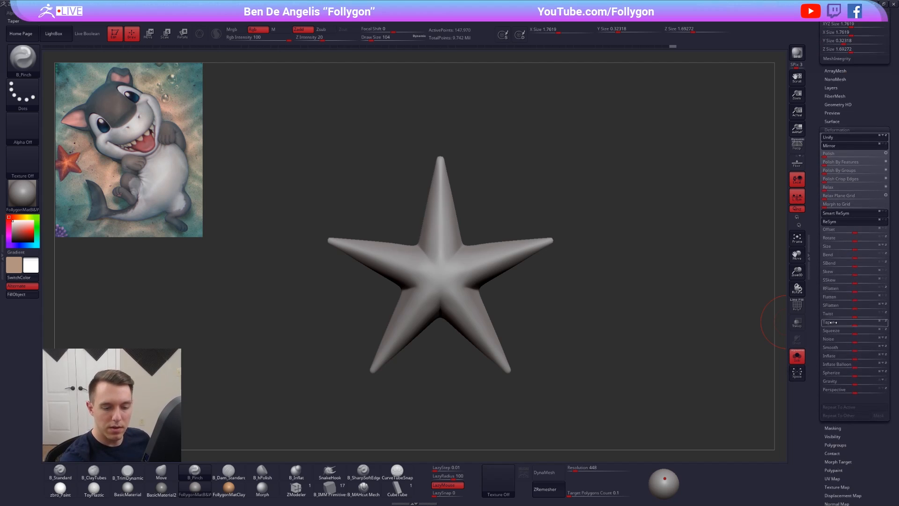
{"action": "left_click_drag", "start_coordinate": [854, 356], "coordinate": [864, 360]}
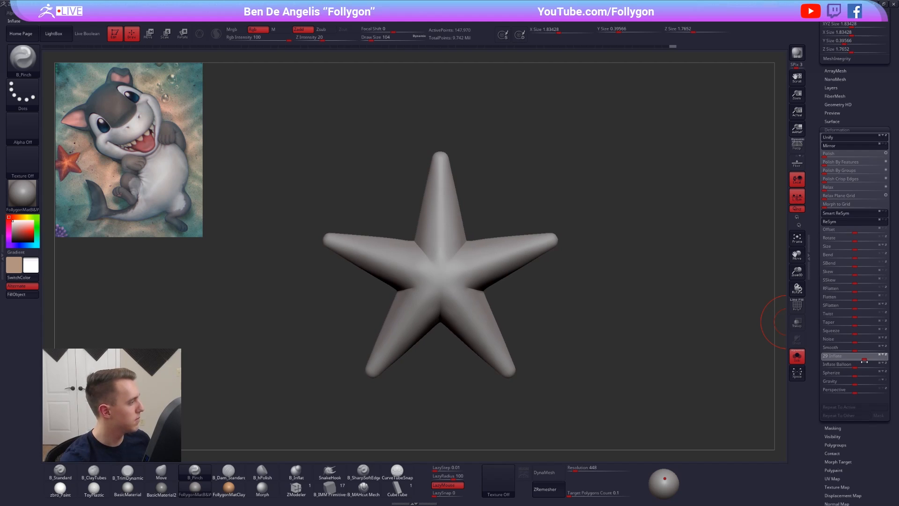
{"action": "left_click_drag", "start_coordinate": [864, 361], "coordinate": [861, 364]}
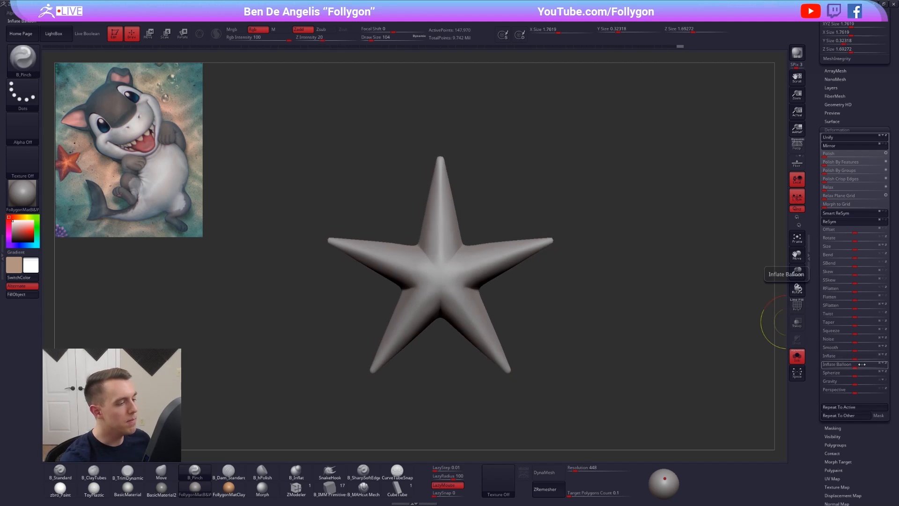
Step: Thicken the starfish with the Inflate Balloon deformation and drop it to subdivision level 1
{"action": "left_click", "coordinate": [861, 364]}
{"action": "key", "text": "shift+d"}
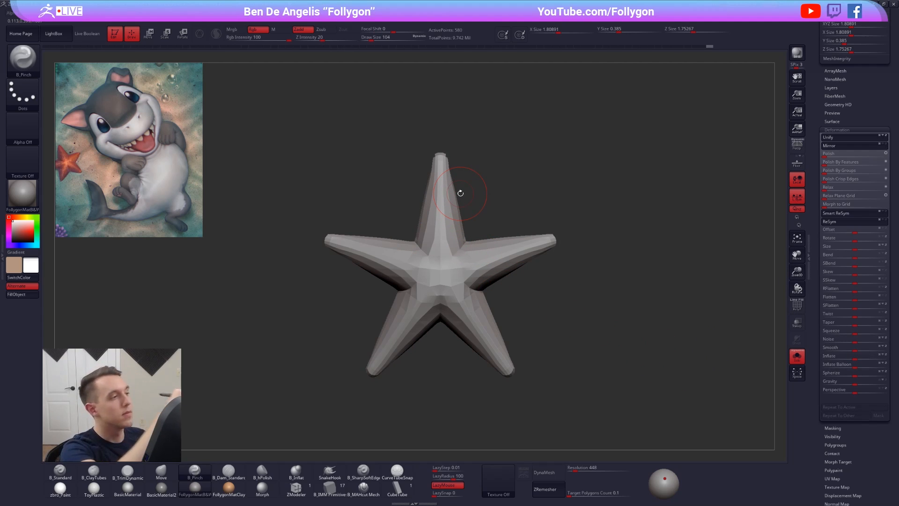
{"action": "left_click_drag", "start_coordinate": [401, 88], "coordinate": [418, 116], "text": "alt"}
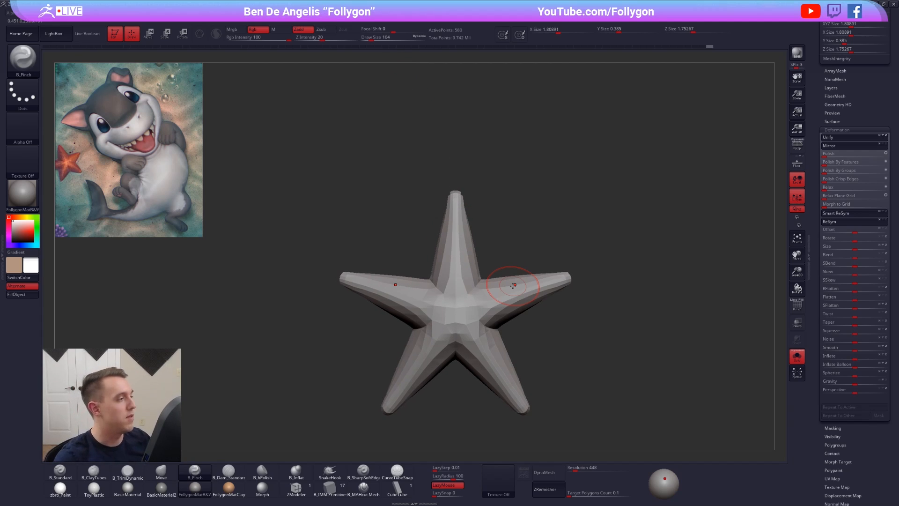
{"action": "left_click_drag", "start_coordinate": [504, 193], "coordinate": [495, 159], "text": "alt"}
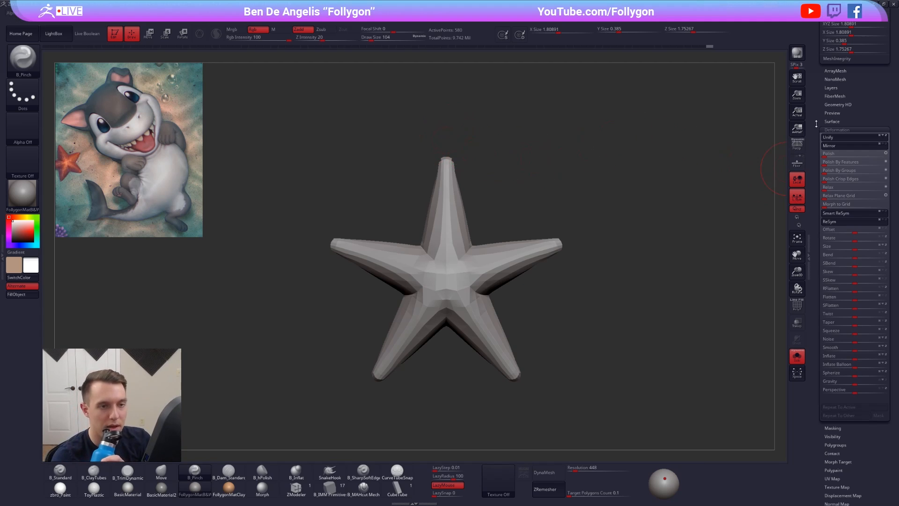
{"action": "left_click_drag", "start_coordinate": [817, 126], "coordinate": [817, 201]}
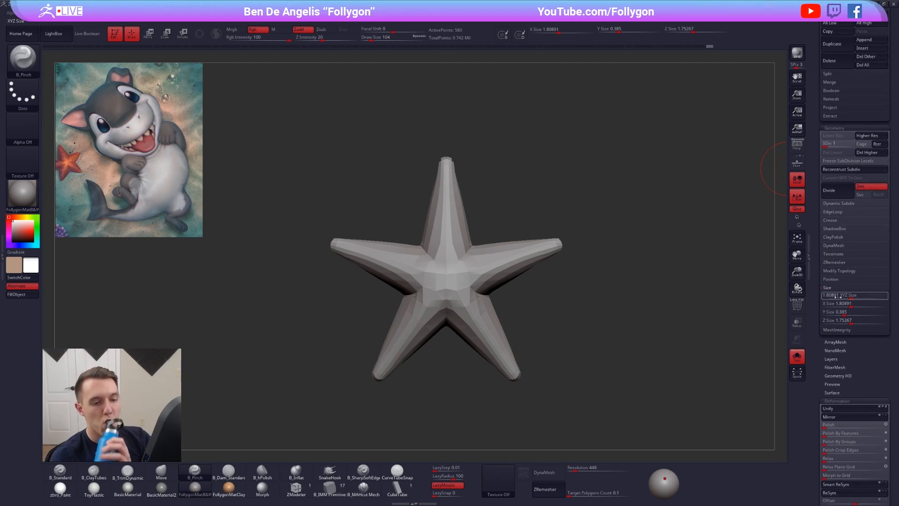
{"action": "left_click", "coordinate": [838, 342]}
{"action": "left_click", "coordinate": [834, 223]}
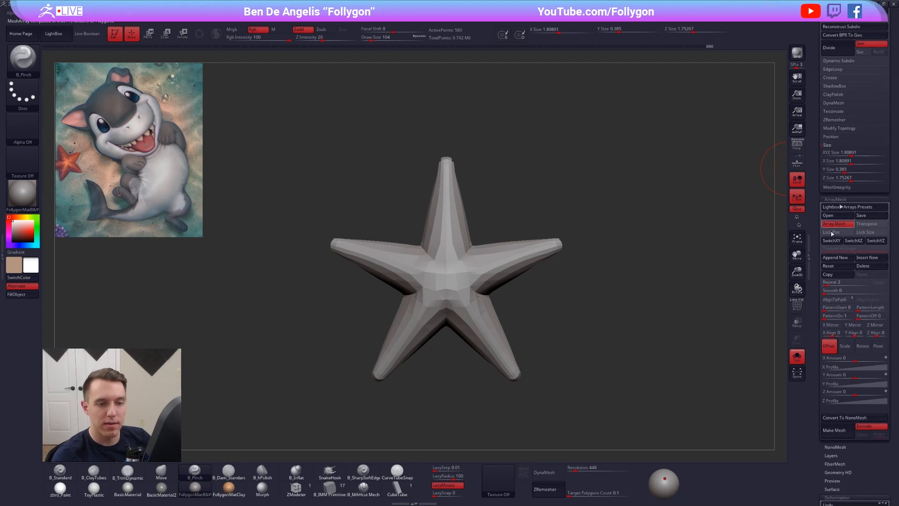
{"action": "left_click_drag", "start_coordinate": [817, 258], "coordinate": [817, 235]}
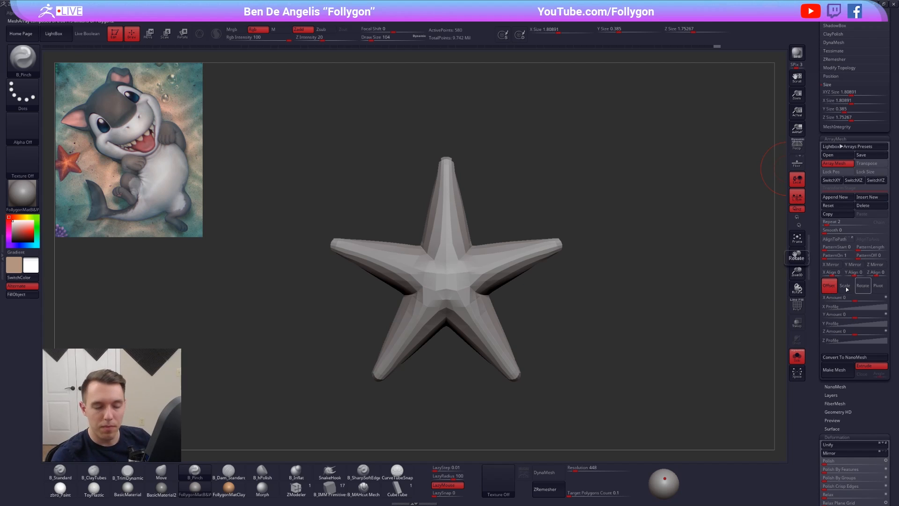
{"action": "left_click", "coordinate": [863, 285]}
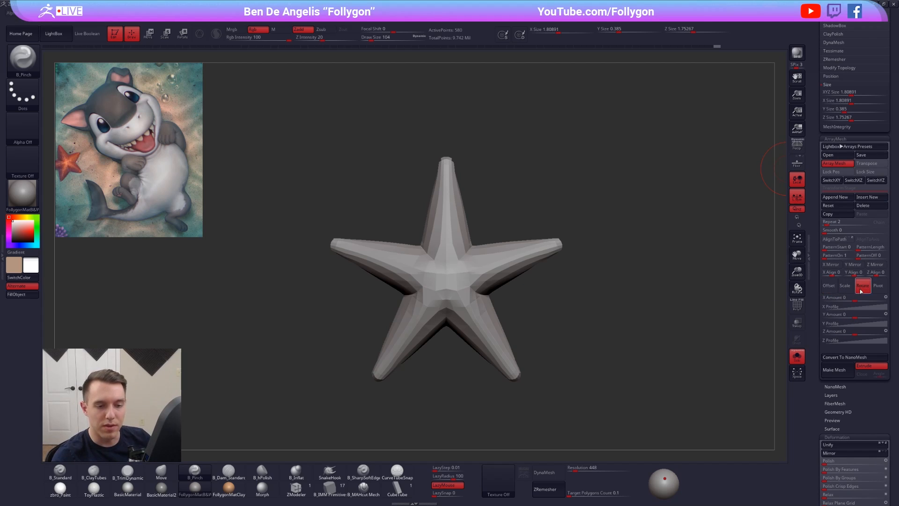
{"action": "left_click", "coordinate": [833, 288]}
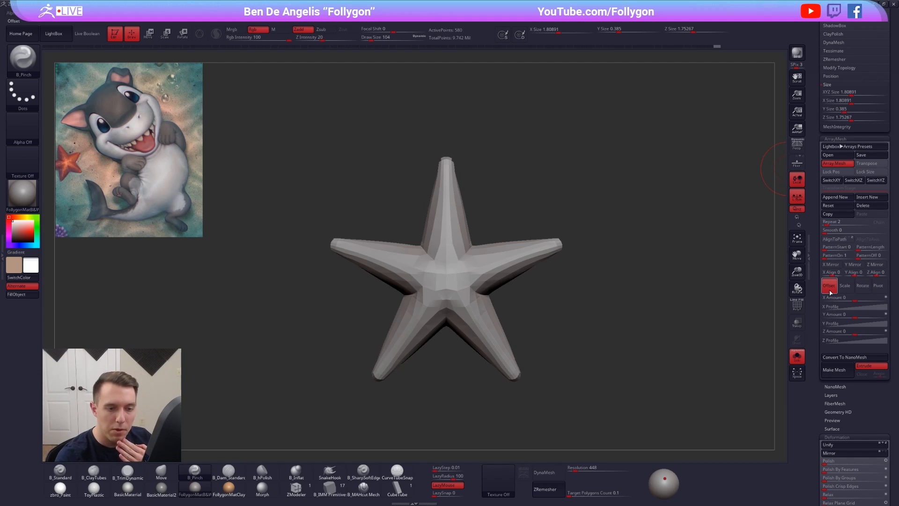
{"action": "left_click", "coordinate": [834, 163]}
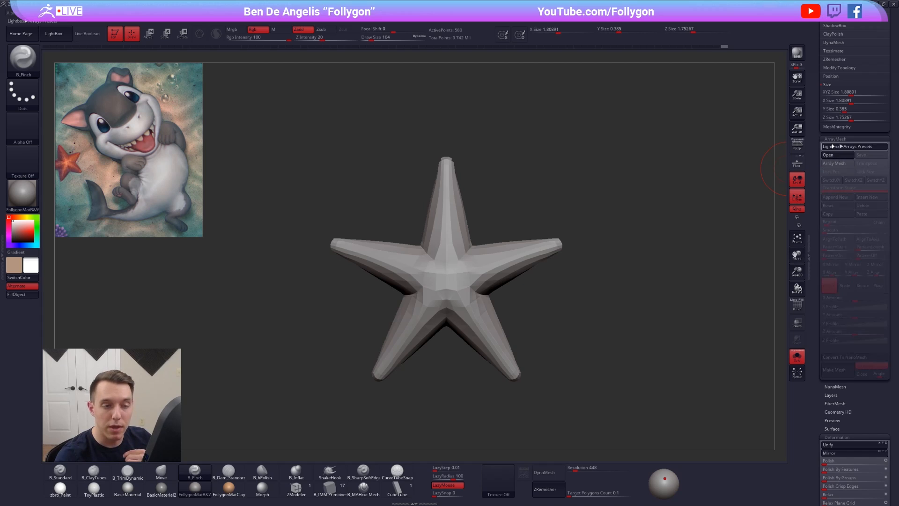
{"action": "left_click", "coordinate": [831, 140]}
{"action": "left_click_drag", "start_coordinate": [830, 156], "coordinate": [830, 281]}
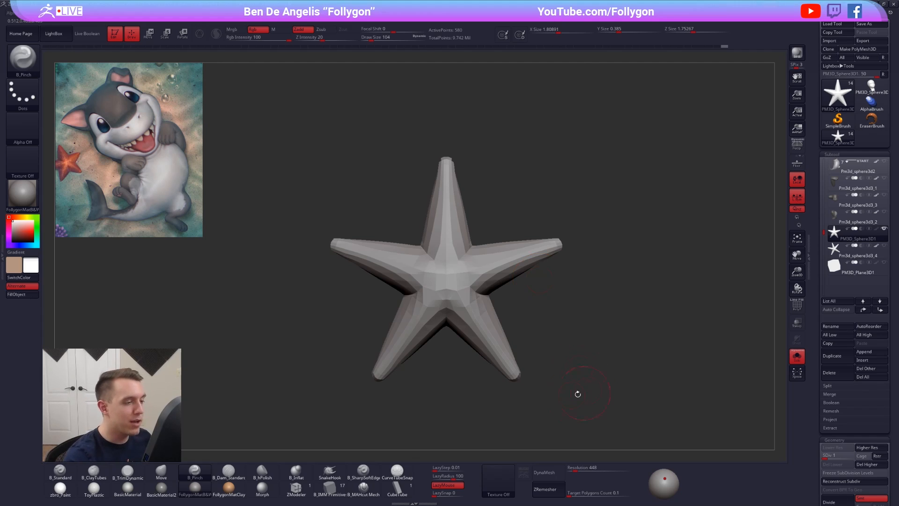
Step: Try smoothing the upper arm at subdivision level 2 and masking it at level 1 with the polyframe on, and clear the mask
{"action": "key", "text": "ctrl+d"}
{"action": "right_click_drag", "start_coordinate": [491, 277], "coordinate": [502, 287], "text": "alt"}
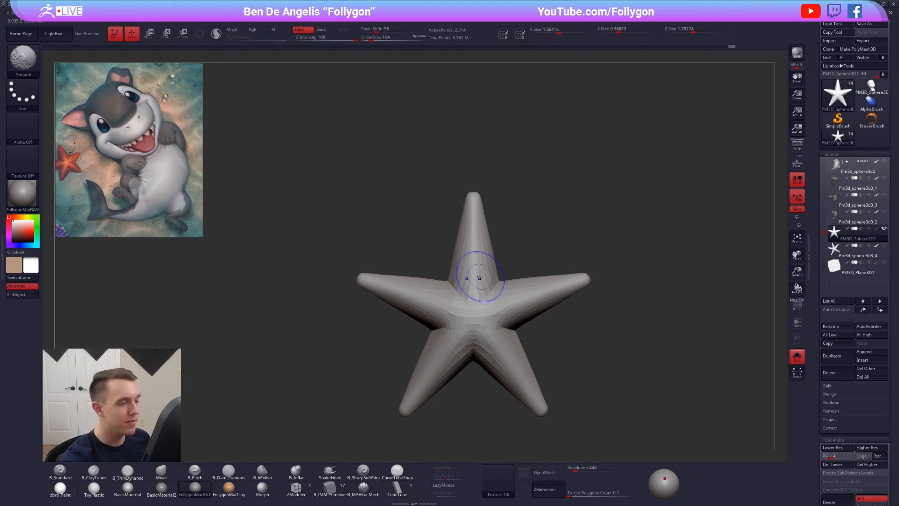
{"action": "mouse_move", "coordinate": [471, 247]}
{"action": "right_mouse_down", "text": "alt"}
{"action": "mouse_move", "coordinate": [469, 200]}
{"action": "mouse_move", "coordinate": [471, 220]}
{"action": "right_mouse_up", "text": "alt"}
{"action": "left_click_drag", "start_coordinate": [469, 215], "coordinate": [478, 144], "text": "shift"}
{"action": "key", "text": "shift+d"}
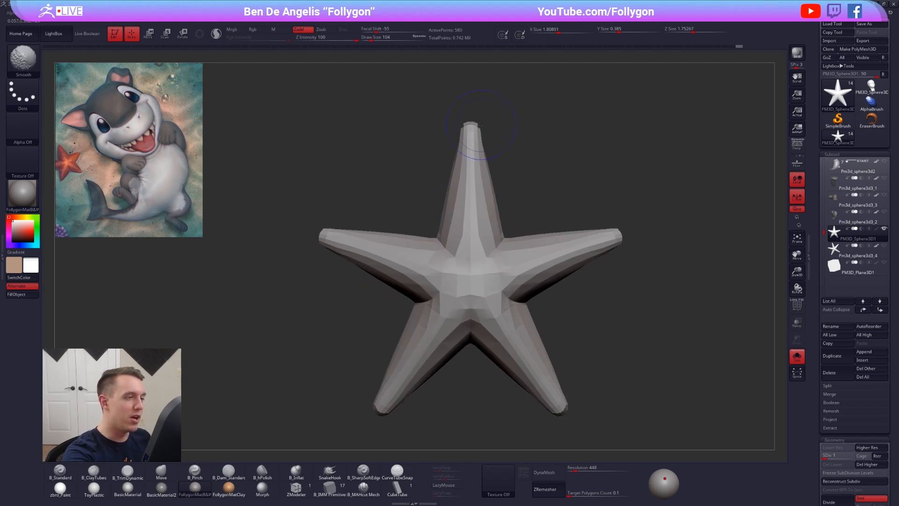
{"action": "key", "text": "shift+f"}
{"action": "mouse_move", "coordinate": [457, 175]}
{"action": "left_mouse_down", "text": "ctrl"}
{"action": "mouse_move", "coordinate": [452, 98]}
{"action": "mouse_move", "coordinate": [433, 98]}
{"action": "left_mouse_up", "text": "ctrl"}
{"action": "left_click_drag", "start_coordinate": [509, 125], "coordinate": [510, 106], "text": "ctrl"}
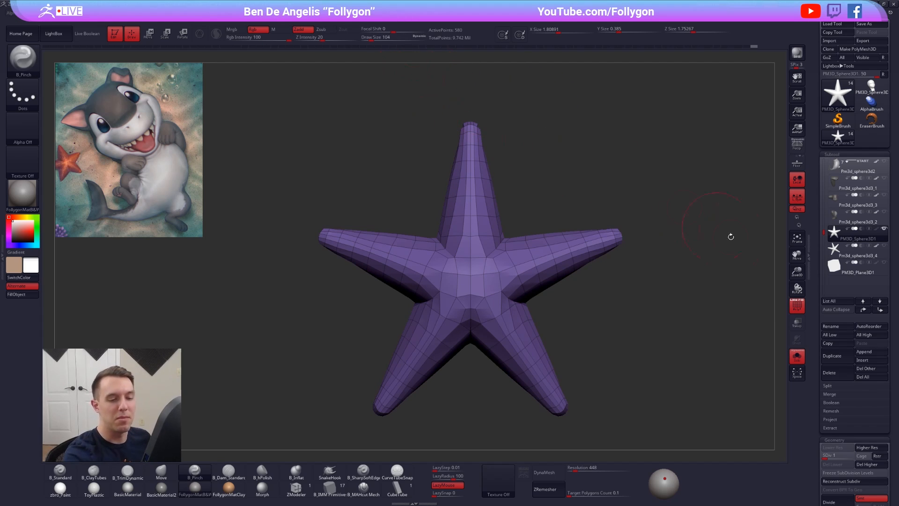
Step: Raise the starfish to subdivision level 5 and apply the Unify deformation
{"action": "scroll", "coordinate": [819, 357], "scroll_direction": "down", "scroll_amount": 5}
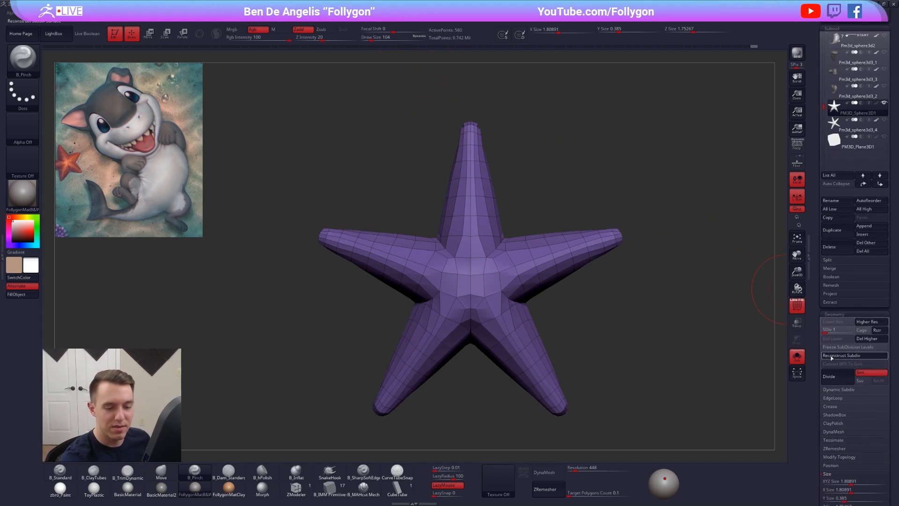
{"action": "key", "text": "d"}
{"action": "key", "text": "d"}
{"action": "key", "text": "d"}
{"action": "key", "text": "d"}
{"action": "scroll", "coordinate": [818, 340], "scroll_direction": "down", "scroll_amount": 1}
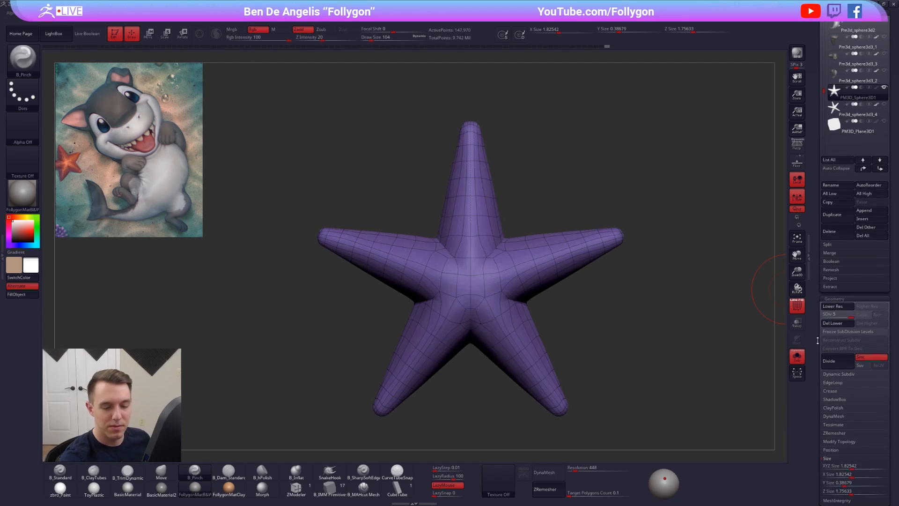
{"action": "scroll", "coordinate": [842, 353], "scroll_direction": "down", "scroll_amount": 9}
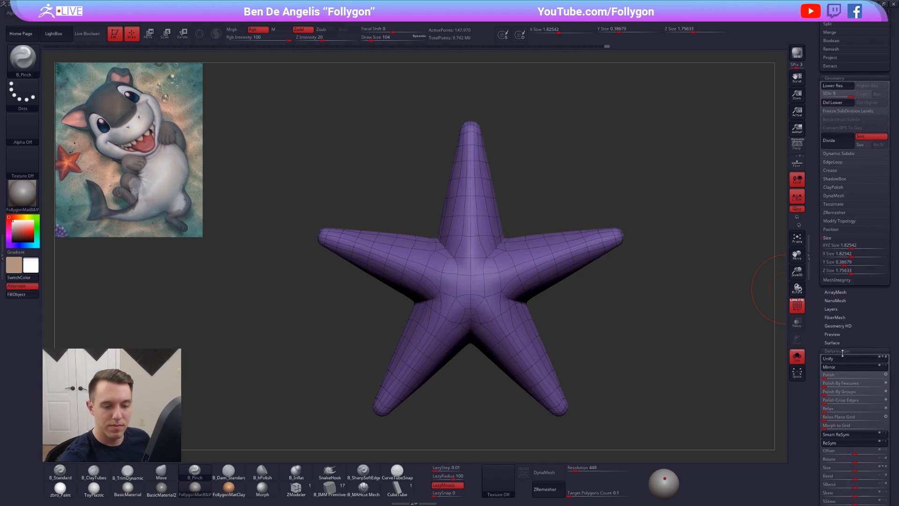
{"action": "left_click", "coordinate": [842, 357]}
{"action": "scroll", "coordinate": [810, 438], "scroll_direction": "up", "scroll_amount": 15}
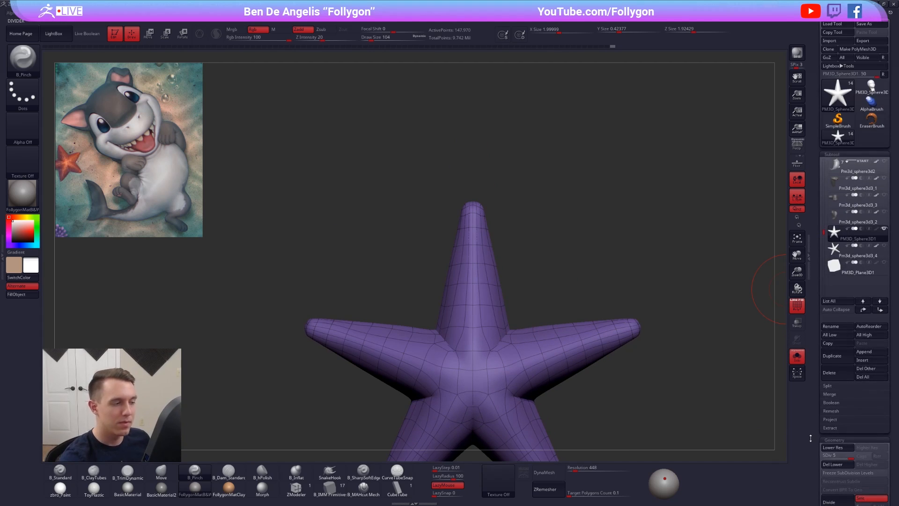
{"action": "left_click_drag", "start_coordinate": [625, 407], "coordinate": [595, 304], "text": "alt"}
Step: Switch the starfish's symmetry from the X axis to radial symmetry around the Y axis
{"action": "left_click", "coordinate": [401, 14]}
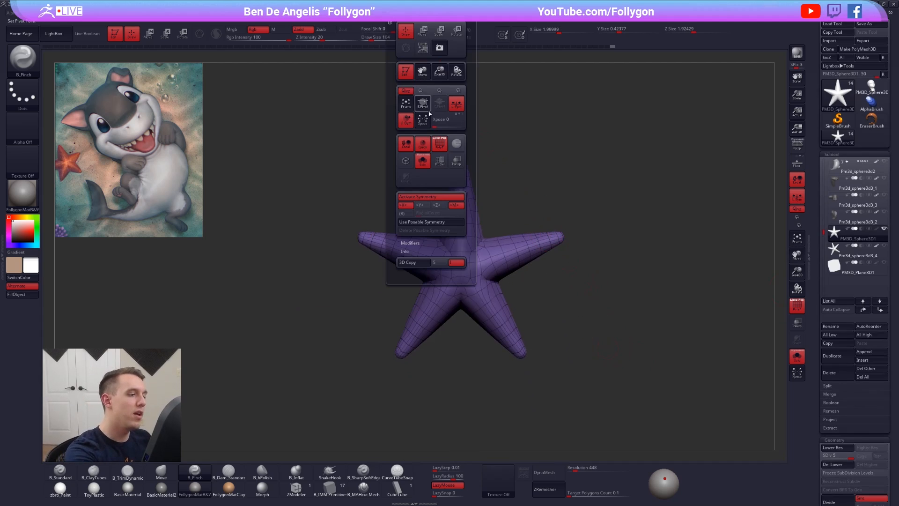
{"action": "left_click", "coordinate": [406, 204]}
{"action": "left_click", "coordinate": [422, 205]}
{"action": "left_click", "coordinate": [401, 213]}
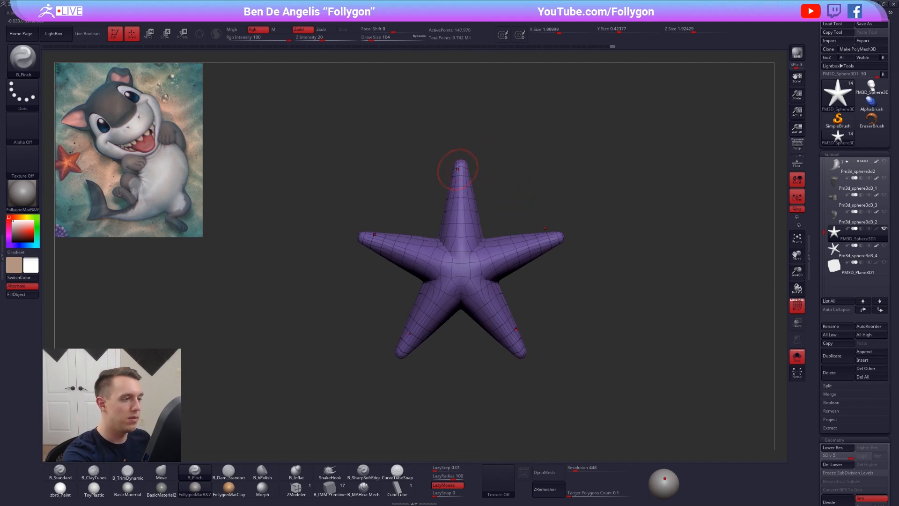
Step: Switch to the ClayTubes brush at draw size 33 and turn off local symmetry, with the polyframe hidden
{"action": "mouse_move", "coordinate": [465, 186]}
{"action": "right_mouse_down", "text": "alt"}
{"action": "mouse_move", "coordinate": [473, 194]}
{"action": "mouse_move", "coordinate": [441, 284]}
{"action": "right_mouse_up", "text": "alt"}
{"action": "key", "text": "space"}
{"action": "left_click", "coordinate": [462, 255]}
{"action": "key", "text": "shift+f"}
{"action": "right_click_drag", "start_coordinate": [462, 254], "coordinate": [473, 266]}
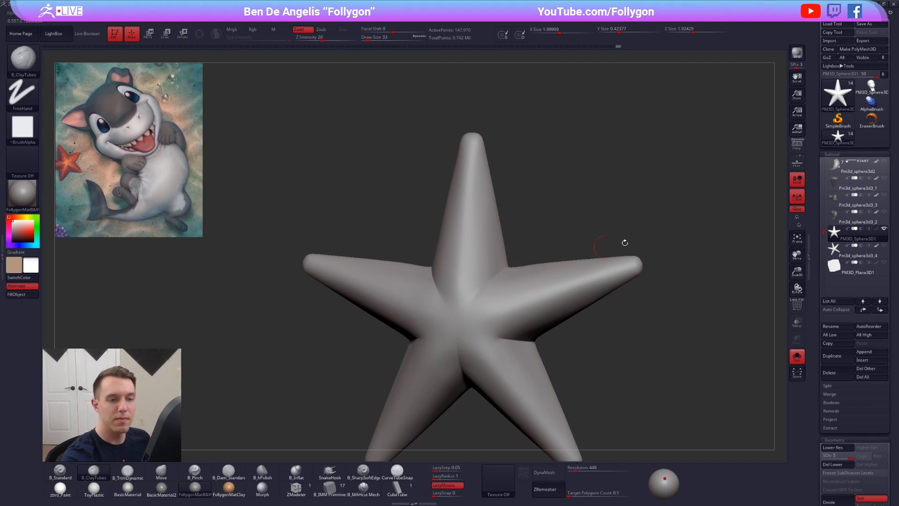
{"action": "right_click_drag", "start_coordinate": [662, 315], "coordinate": [660, 262]}
{"action": "left_click", "coordinate": [802, 201]}
{"action": "right_click_drag", "start_coordinate": [527, 253], "coordinate": [526, 281], "text": "ctrl"}
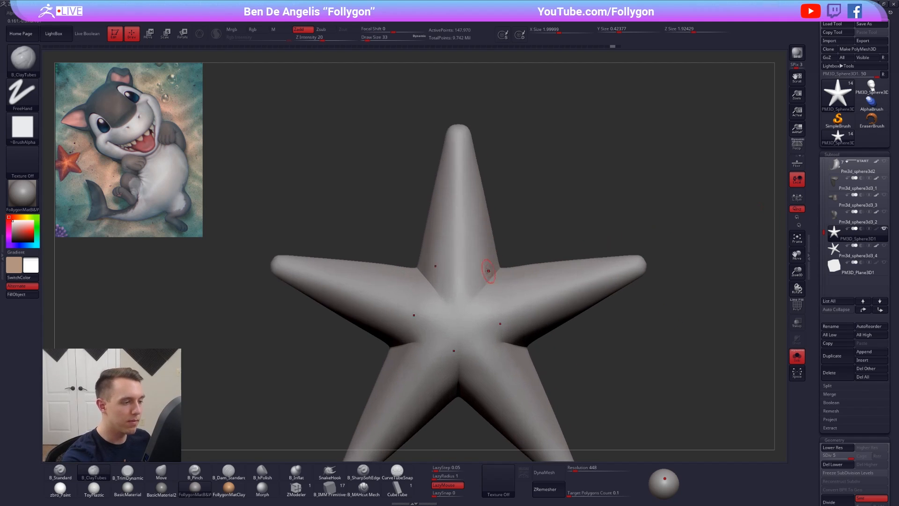
Step: Try a radial ClayTubes stroke near the base of the arms, and undo it
{"action": "left_click_drag", "start_coordinate": [485, 260], "coordinate": [477, 273]}
{"action": "key", "text": "ctrl+z"}
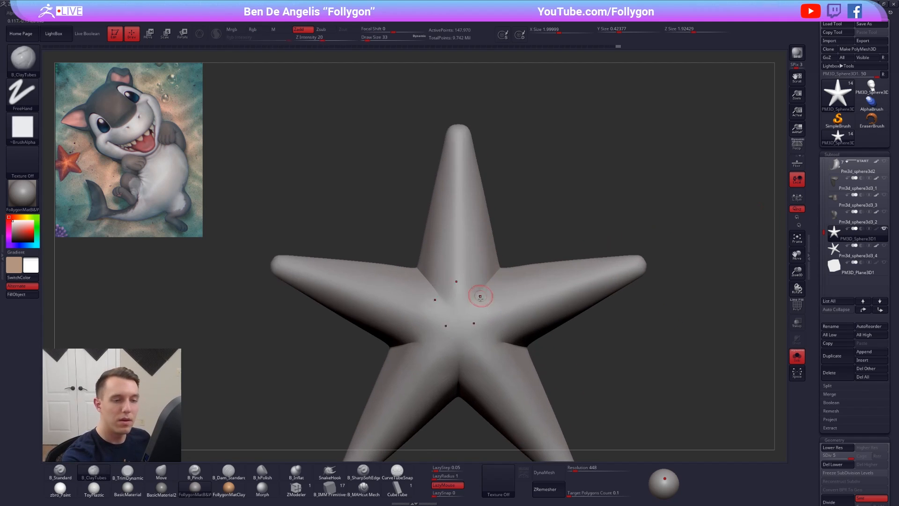
{"action": "right_click_drag", "start_coordinate": [480, 297], "coordinate": [491, 273], "text": "alt"}
{"action": "right_click_drag", "start_coordinate": [553, 266], "coordinate": [518, 224], "text": "ctrl"}
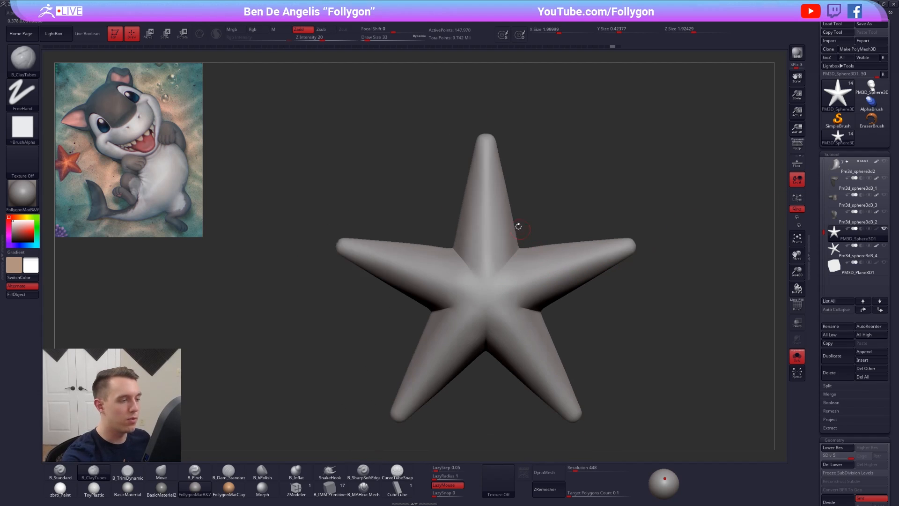
Step: Set the draw size to 130 and lower the starfish to subdivision level 1
{"action": "key", "text": "space"}
{"action": "left_click_drag", "start_coordinate": [486, 160], "coordinate": [493, 160]}
{"action": "key", "text": "shift+d"}
{"action": "key", "text": "shift+d"}
{"action": "key", "text": "shift+d"}
{"action": "key", "text": "shift+d"}
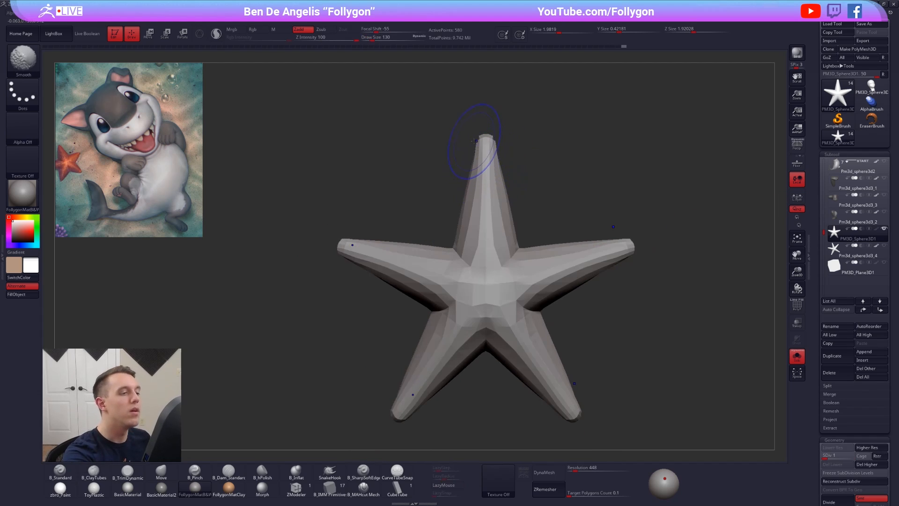
Step: Show the polyframe and mask the outer parts of the five arms using radial symmetry
{"action": "key", "text": "shift+f"}
{"action": "mouse_move", "coordinate": [461, 205]}
{"action": "left_mouse_down", "text": "ctrl"}
{"action": "mouse_move", "coordinate": [446, 115]}
{"action": "mouse_move", "coordinate": [476, 127]}
{"action": "left_mouse_up", "text": "ctrl"}
{"action": "key", "text": "t"}
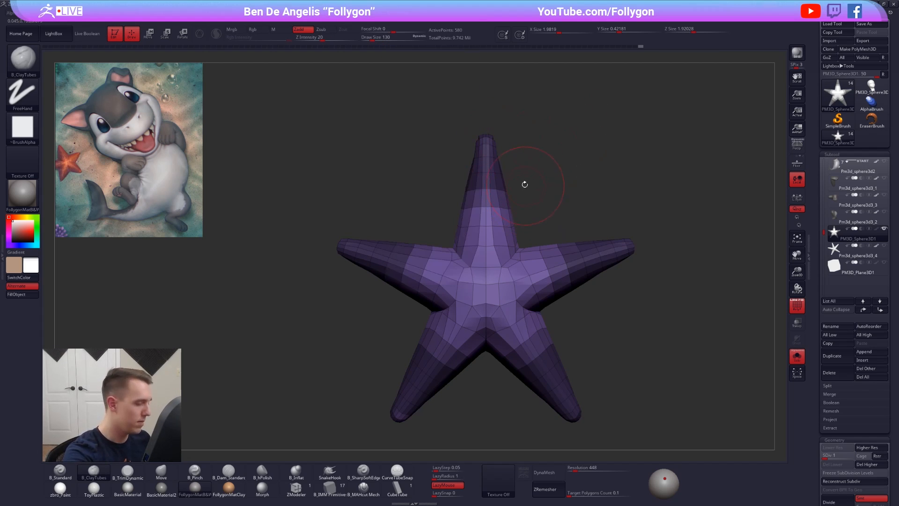
Step: Mask the starfish around the top arm's outer part with a softened edge, try narrowing the tip with a transpose line, and undo it
{"action": "key", "text": "ctrl"}
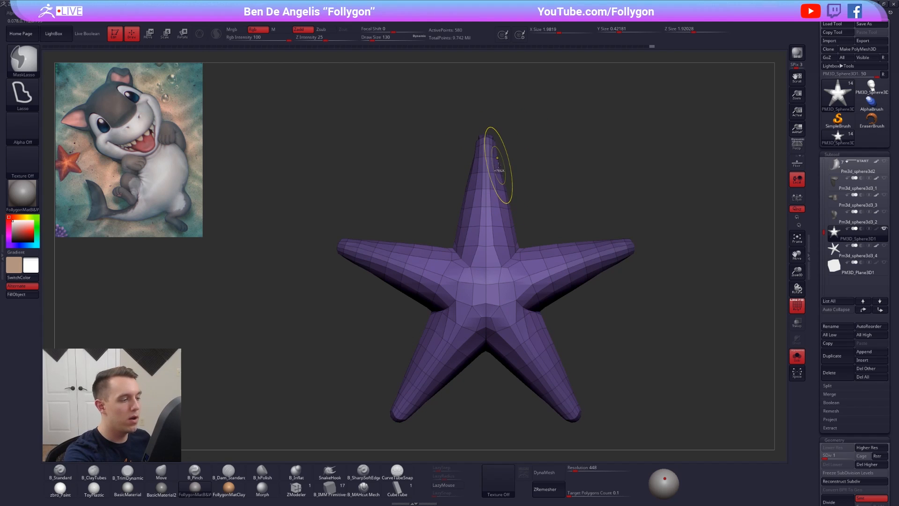
{"action": "mouse_move", "coordinate": [462, 176]}
{"action": "left_mouse_down", "text": "ctrl"}
{"action": "mouse_move", "coordinate": [431, 170]}
{"action": "mouse_move", "coordinate": [506, 169]}
{"action": "mouse_move", "coordinate": [497, 182]}
{"action": "left_mouse_up", "text": "ctrl"}
{"action": "left_click", "coordinate": [495, 181], "text": "ctrl"}
{"action": "left_click", "coordinate": [494, 184], "text": "ctrl"}
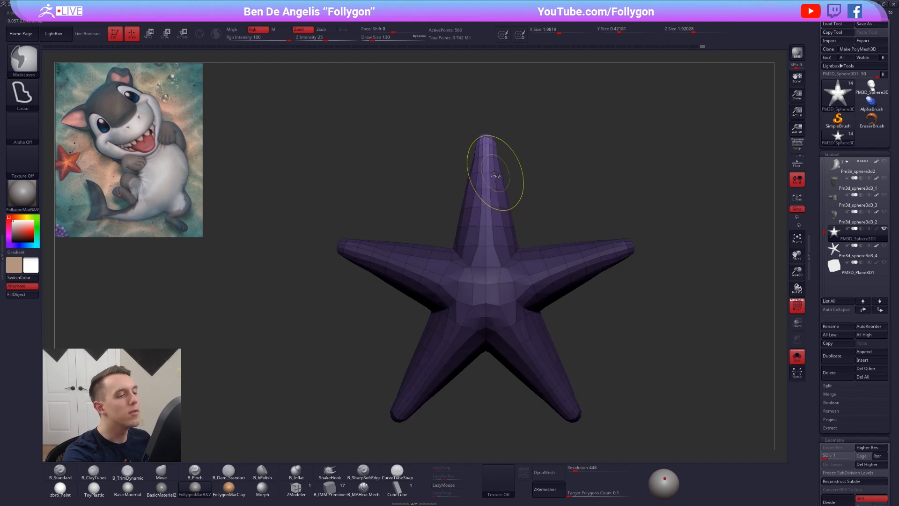
{"action": "left_click", "coordinate": [495, 176], "text": "ctrl"}
{"action": "right_click_drag", "start_coordinate": [498, 147], "coordinate": [497, 156], "text": "ctrl"}
{"action": "key", "text": "w"}
{"action": "mouse_move", "coordinate": [485, 137]}
{"action": "left_mouse_down"}
{"action": "mouse_move", "coordinate": [545, 137]}
{"action": "mouse_move", "coordinate": [515, 136]}
{"action": "left_mouse_up"}
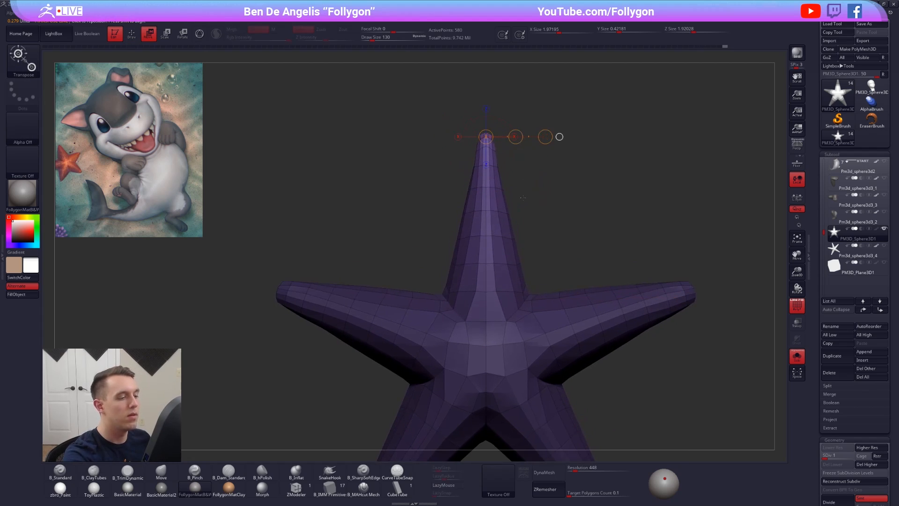
{"action": "key", "text": "q"}
{"action": "key", "text": "ctrl+z"}
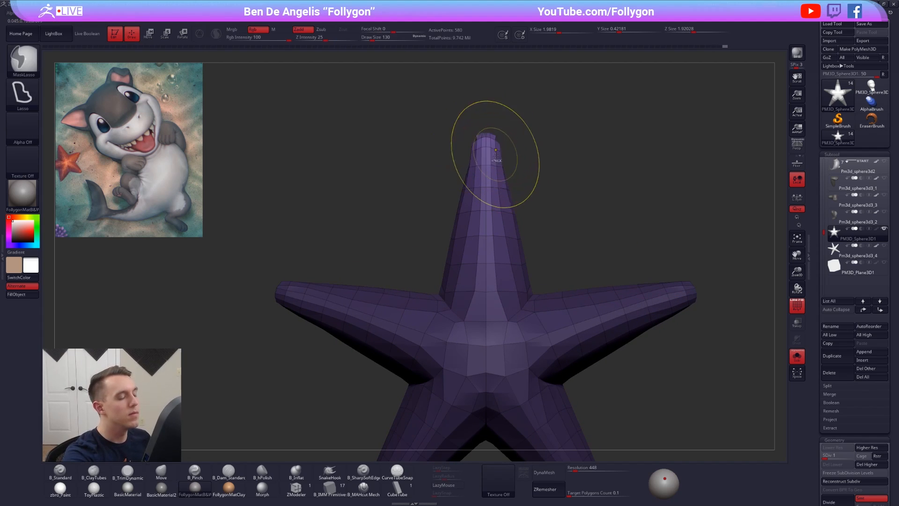
Step: Redo the mask around the top arm's outer part and narrow its tip with a transpose line
{"action": "mouse_move", "coordinate": [526, 225]}
{"action": "left_mouse_down", "text": "ctrl"}
{"action": "mouse_move", "coordinate": [343, 349]}
{"action": "mouse_move", "coordinate": [559, 299]}
{"action": "left_mouse_up", "text": "ctrl"}
{"action": "left_click", "coordinate": [537, 227], "text": "ctrl"}
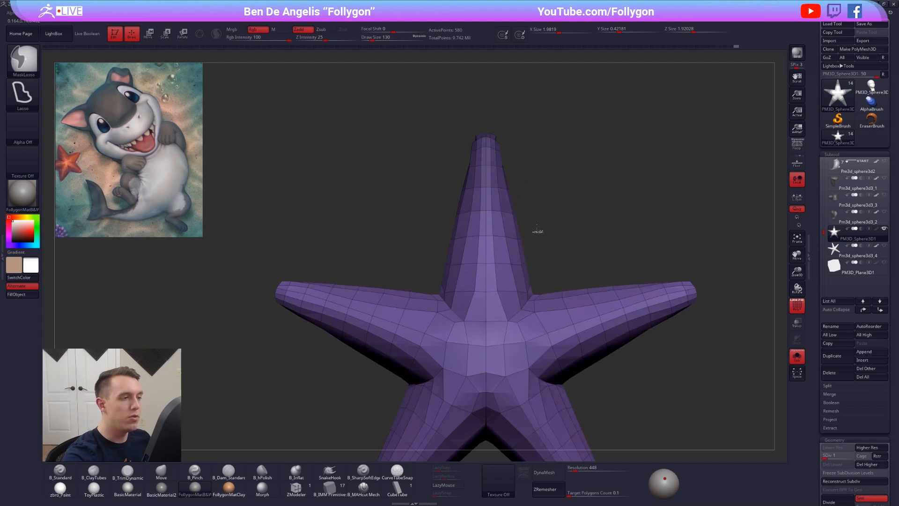
{"action": "key", "text": "w"}
{"action": "left_click_drag", "start_coordinate": [546, 139], "coordinate": [516, 137]}
{"action": "key", "text": "q"}
Step: Switch to the Move brush at draw size 192 and adjust the contour of the top arm
{"action": "key", "text": "b"}
{"action": "key", "text": "m"}
{"action": "key", "text": "v"}
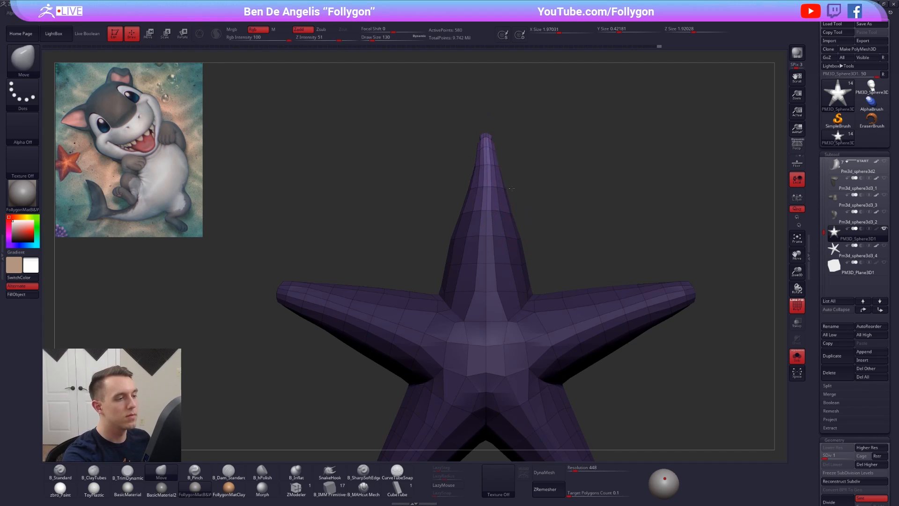
{"action": "key", "text": "ctrl+z"}
{"action": "key", "text": "space"}
{"action": "left_click_drag", "start_coordinate": [507, 194], "coordinate": [509, 193]}
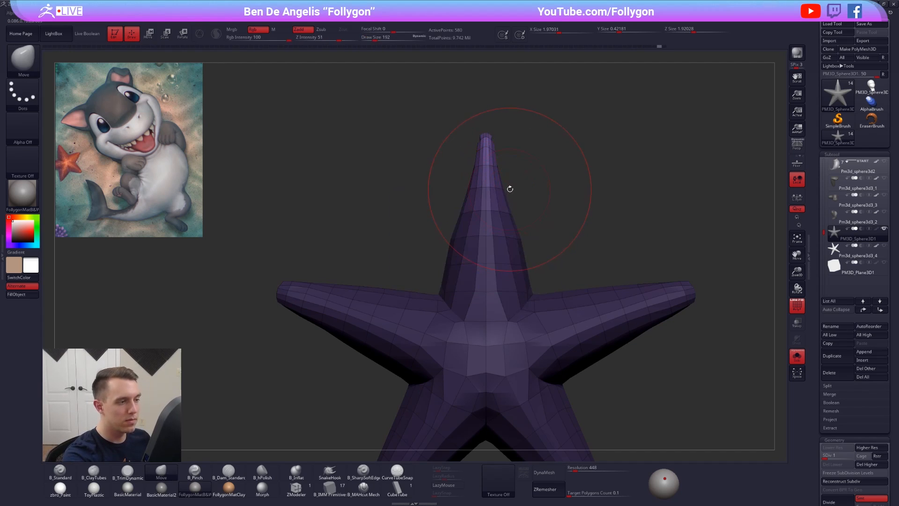
{"action": "key", "text": "space"}
{"action": "key", "text": "space"}
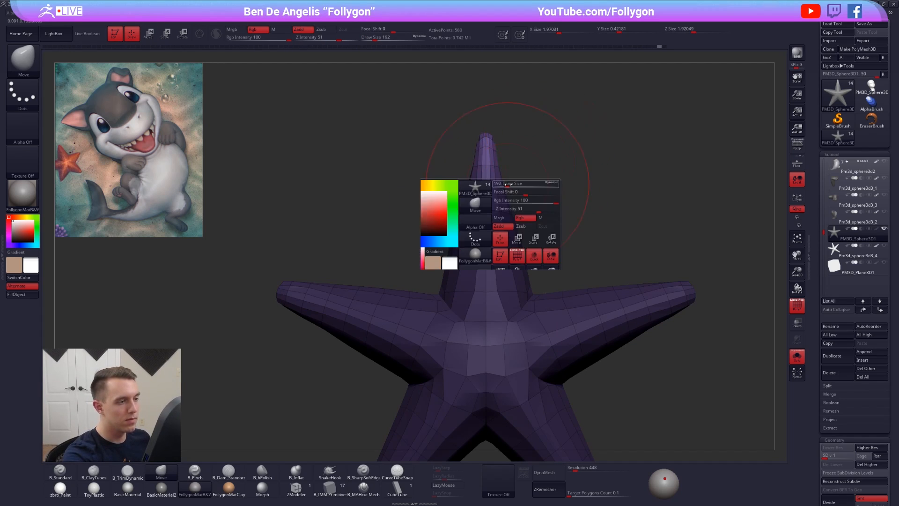
{"action": "mouse_move", "coordinate": [507, 183]}
{"action": "left_mouse_down"}
{"action": "mouse_move", "coordinate": [532, 206]}
{"action": "mouse_move", "coordinate": [522, 164]}
{"action": "left_mouse_up"}
Step: Hide the polyframe and clear the mask from the starfish
{"action": "key", "text": "shift+f"}
{"action": "key", "text": "space"}
{"action": "left_click_drag", "start_coordinate": [591, 261], "coordinate": [596, 262]}
{"action": "left_click_drag", "start_coordinate": [624, 262], "coordinate": [574, 258], "text": "alt"}
{"action": "key", "text": "space"}
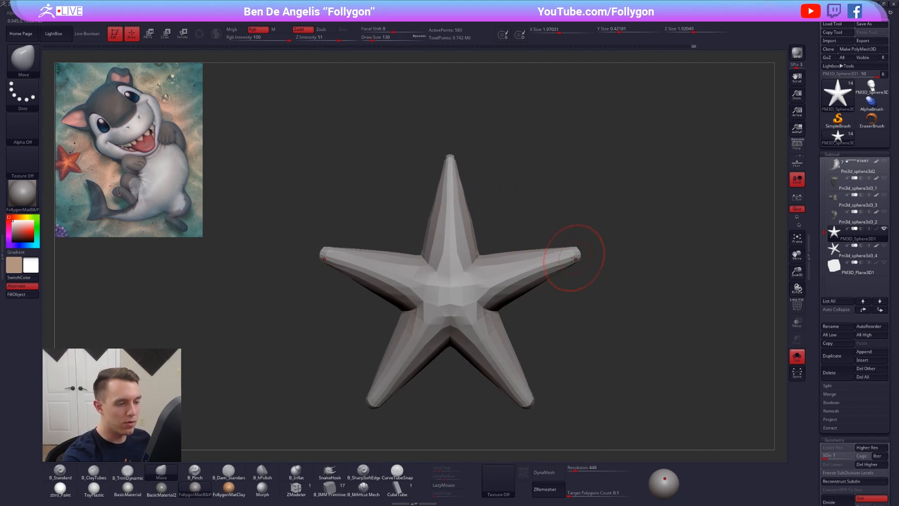
Step: Isolate the outer parts of the two side arms with a softened mask, taper them with a transpose line, and clear the mask
{"action": "right_click_drag", "start_coordinate": [574, 258], "coordinate": [581, 260], "text": "ctrl"}
{"action": "mouse_move", "coordinate": [588, 246]}
{"action": "left_mouse_down", "text": "ctrl"}
{"action": "mouse_move", "coordinate": [465, 252]}
{"action": "mouse_move", "coordinate": [566, 322]}
{"action": "left_mouse_up", "text": "ctrl"}
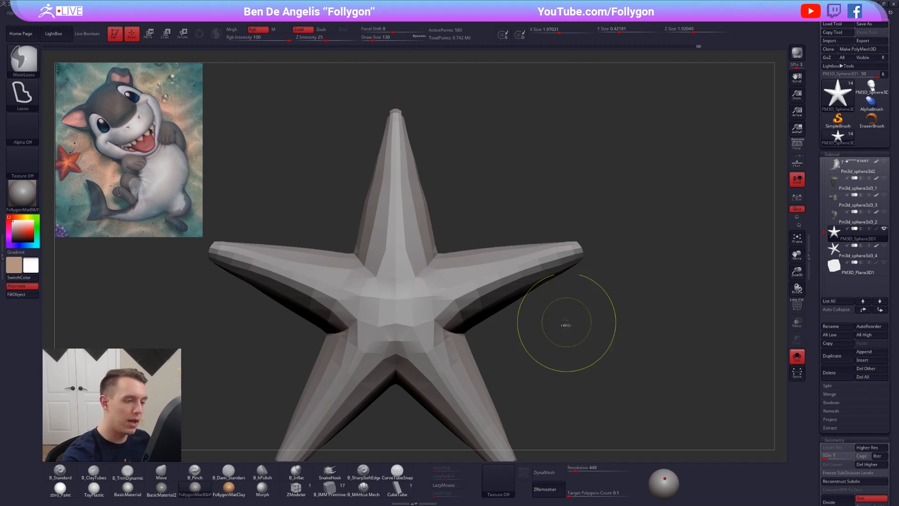
{"action": "left_click", "coordinate": [533, 291], "text": "ctrl"}
{"action": "key", "text": "ctrl+i"}
{"action": "left_click", "coordinate": [534, 284], "text": "ctrl"}
{"action": "key", "text": "r"}
{"action": "mouse_move", "coordinate": [464, 334]}
{"action": "left_mouse_down"}
{"action": "mouse_move", "coordinate": [607, 258]}
{"action": "mouse_move", "coordinate": [595, 240]}
{"action": "left_mouse_up"}
{"action": "left_click_drag", "start_coordinate": [587, 299], "coordinate": [598, 314], "text": "ctrl"}
{"action": "right_click_drag", "start_coordinate": [488, 348], "coordinate": [505, 231], "text": "alt"}
{"action": "key", "text": "q"}
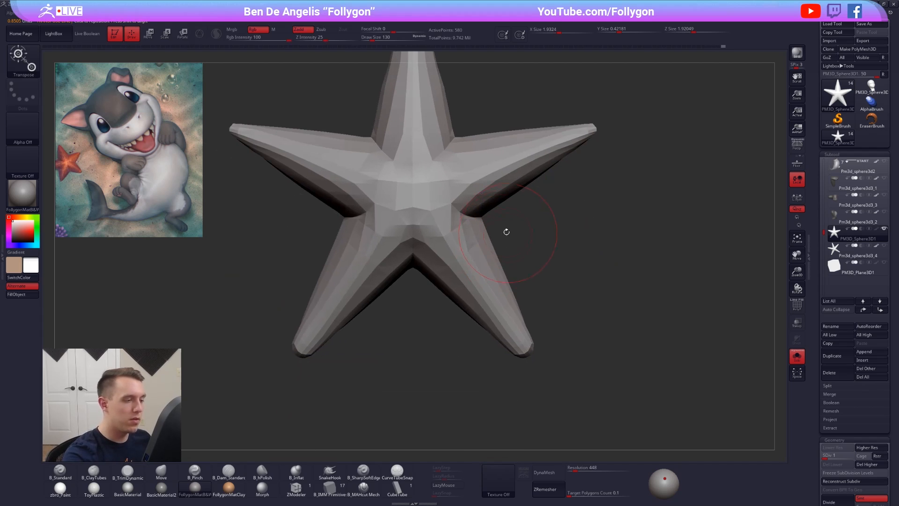
Step: Isolate the outer parts of the two lower arms with a softened mask, taper them to narrower tips, and clear the mask
{"action": "mouse_move", "coordinate": [486, 215]}
{"action": "left_mouse_down", "text": "ctrl"}
{"action": "mouse_move", "coordinate": [497, 307]}
{"action": "mouse_move", "coordinate": [538, 341]}
{"action": "left_mouse_up", "text": "ctrl"}
{"action": "left_click", "coordinate": [520, 321], "text": "ctrl"}
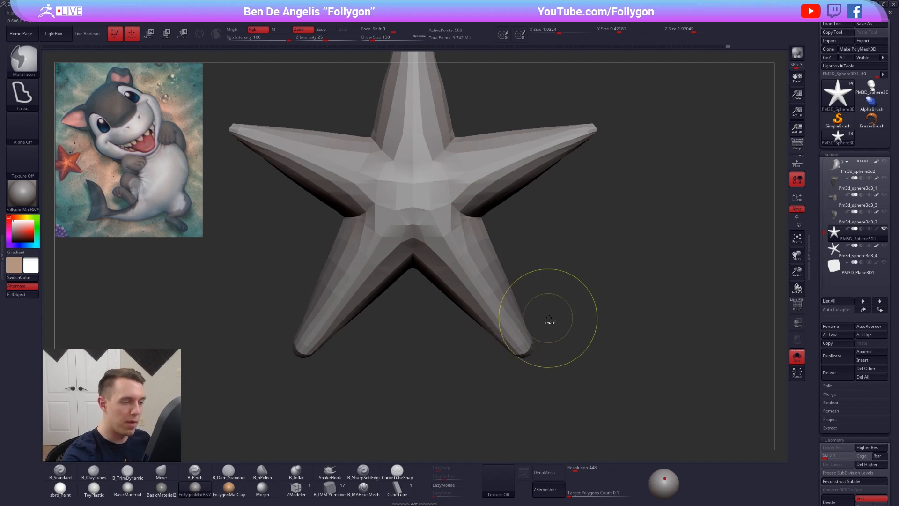
{"action": "left_click", "coordinate": [548, 320], "text": "ctrl"}
{"action": "key", "text": "r"}
{"action": "mouse_move", "coordinate": [482, 217]}
{"action": "left_mouse_down"}
{"action": "mouse_move", "coordinate": [624, 141]}
{"action": "mouse_move", "coordinate": [595, 180]}
{"action": "left_mouse_up"}
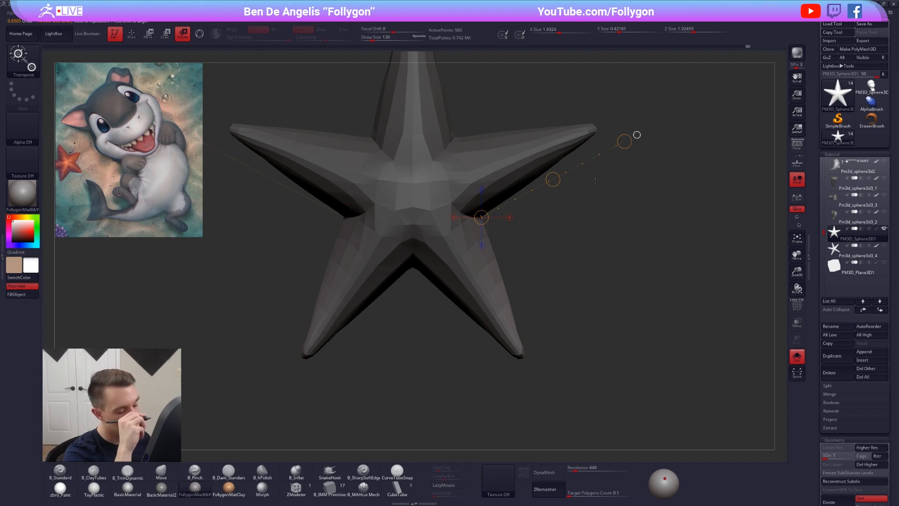
{"action": "key", "text": "q"}
{"action": "key", "text": "ctrl+shift+f"}
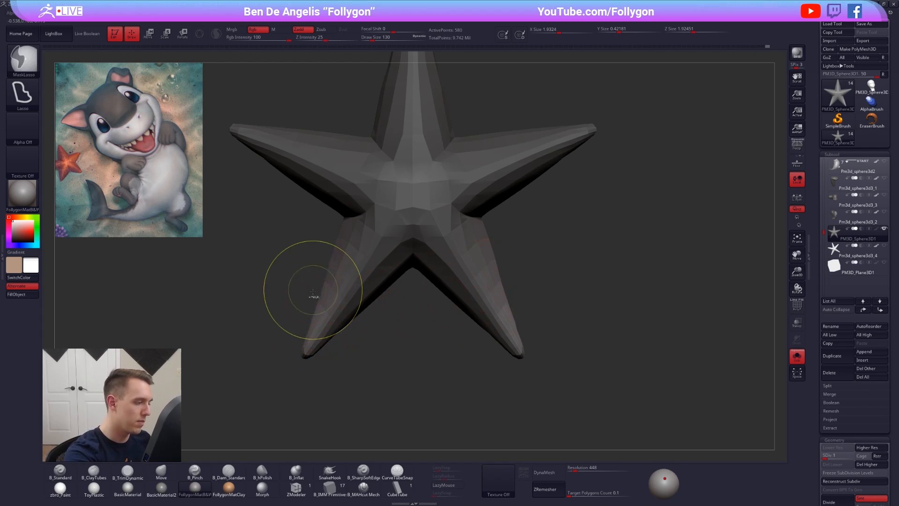
{"action": "left_click_drag", "start_coordinate": [301, 291], "coordinate": [411, 281], "text": "ctrl"}
Step: Raise the starfish to subdivision level 5
{"action": "key", "text": "d"}
{"action": "key", "text": "d"}
{"action": "key", "text": "d"}
{"action": "key", "text": "d"}
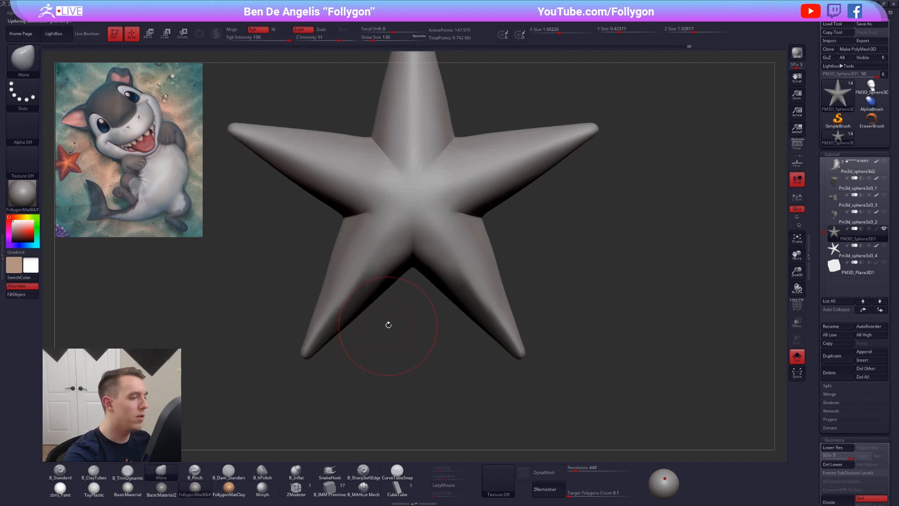
Step: Flatten the starfish's thickness from a side view with a vertical transpose line, to a Y size of about 0.33
{"action": "left_click_drag", "start_coordinate": [387, 325], "coordinate": [429, 262], "text": "ctrl"}
{"action": "left_click_drag", "start_coordinate": [429, 262], "coordinate": [461, 269]}
{"action": "right_click_drag", "start_coordinate": [461, 270], "coordinate": [458, 234], "text": "shift"}
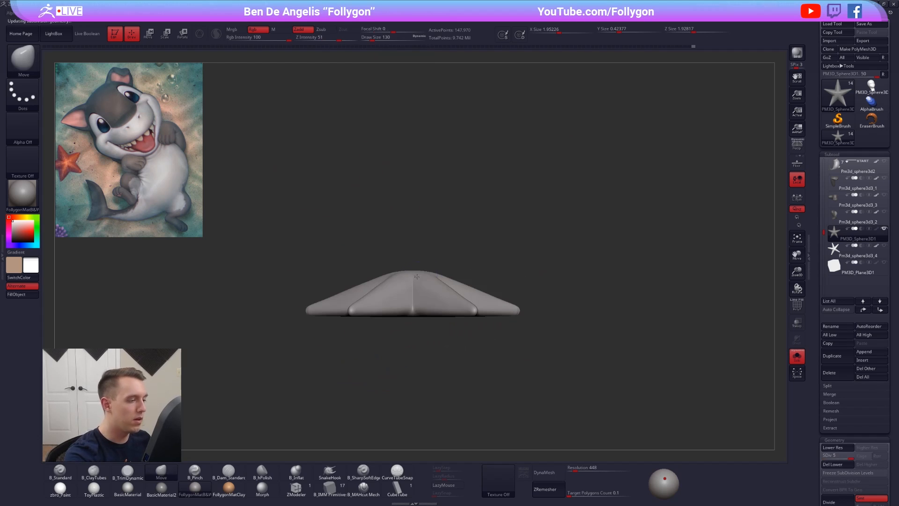
{"action": "right_click_drag", "start_coordinate": [431, 299], "coordinate": [463, 300], "text": "alt"}
{"action": "key", "text": "w"}
{"action": "mouse_move", "coordinate": [463, 289]}
{"action": "left_mouse_down"}
{"action": "mouse_move", "coordinate": [462, 401]}
{"action": "mouse_move", "coordinate": [463, 368]}
{"action": "left_mouse_up"}
{"action": "mouse_move", "coordinate": [488, 340]}
{"action": "right_mouse_down"}
{"action": "mouse_move", "coordinate": [496, 356]}
{"action": "mouse_move", "coordinate": [484, 397]}
{"action": "mouse_move", "coordinate": [508, 395]}
{"action": "right_mouse_up"}
{"action": "key", "text": "q"}
{"action": "right_click_drag", "start_coordinate": [706, 337], "coordinate": [667, 355], "text": "alt"}
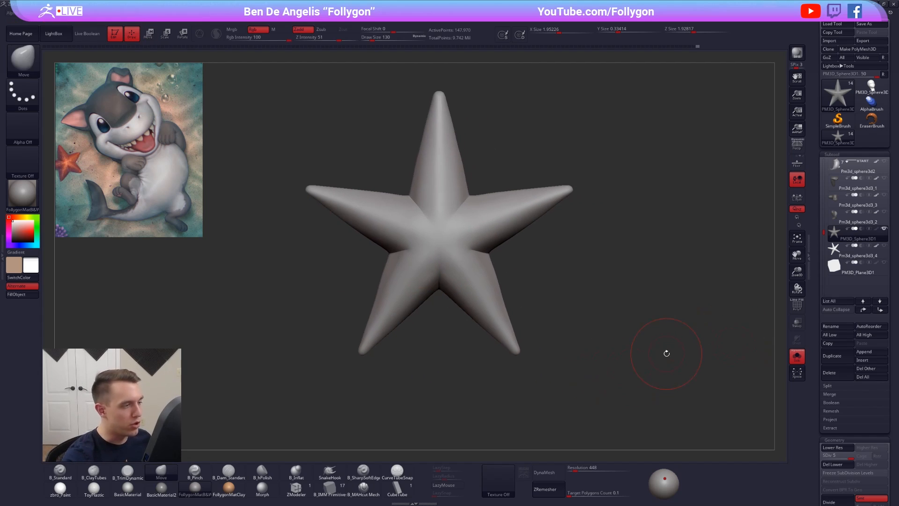
Step: Choose the B_Standard brush with Mrgb on and sample a dark muted red from the Spotlight reference image
{"action": "key", "text": "ctrl+d"}
{"action": "key", "text": "1"}
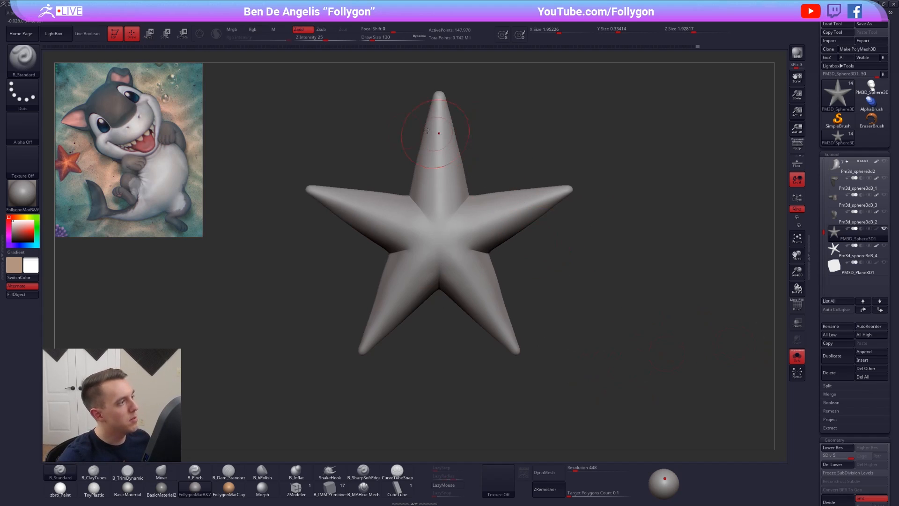
{"action": "left_click", "coordinate": [234, 30]}
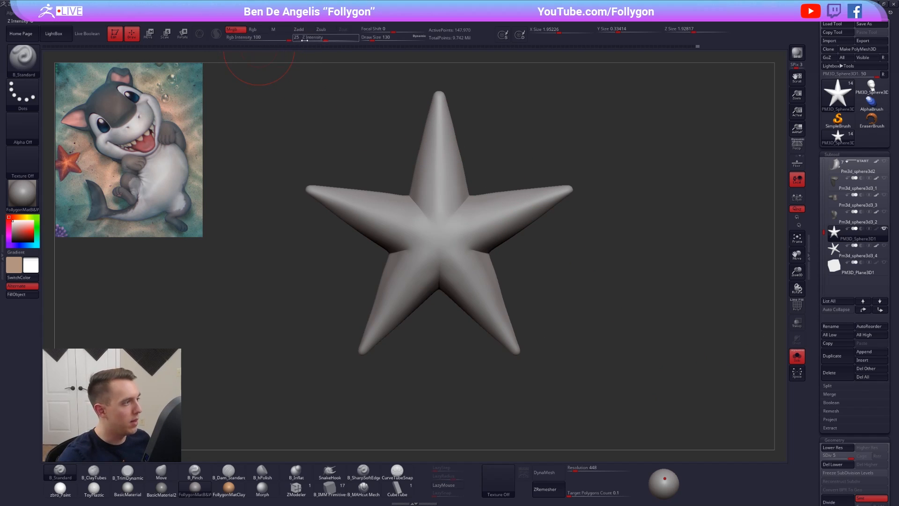
{"action": "key", "text": "shift+z"}
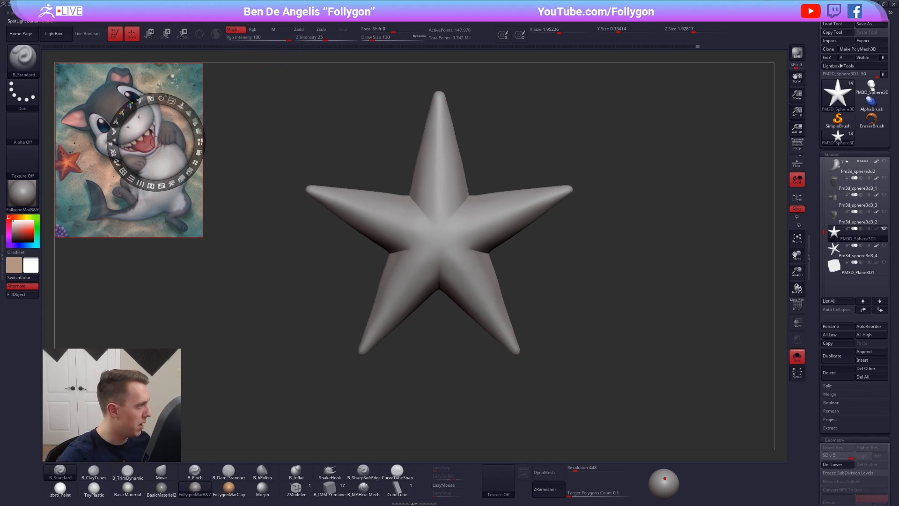
{"action": "key", "text": "c"}
{"action": "key", "text": "c"}
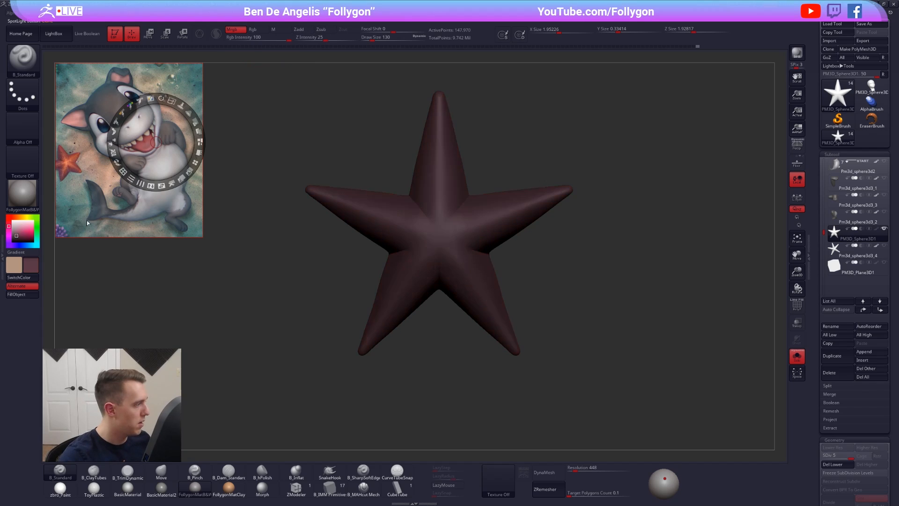
Step: Apply the zbro_Paint material and fill the whole starfish with the sampled dark red
{"action": "key", "text": "shift+z"}
{"action": "left_click", "coordinate": [65, 487]}
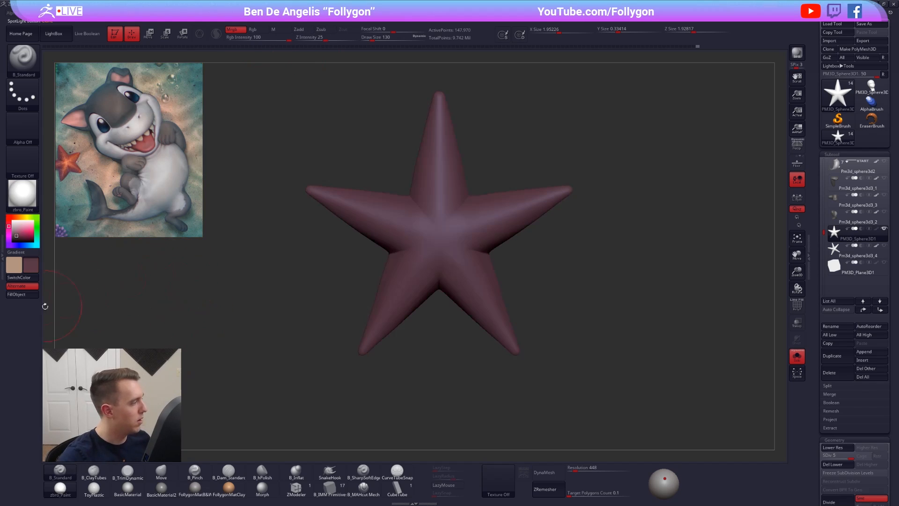
{"action": "left_click", "coordinate": [23, 294]}
{"action": "left_click_drag", "start_coordinate": [222, 311], "coordinate": [267, 315]}
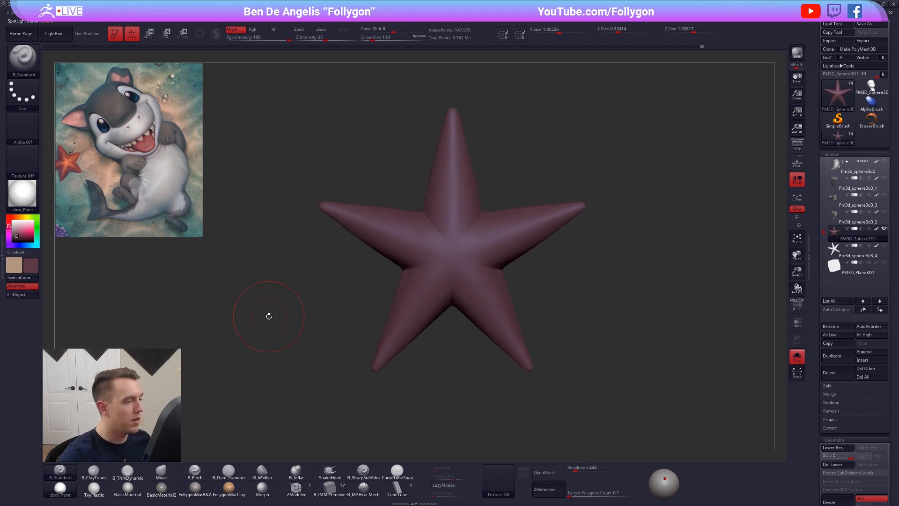
Step: Sample a brighter red from the reference image's starfish and set the draw size to 104
{"action": "key", "text": "shift+z"}
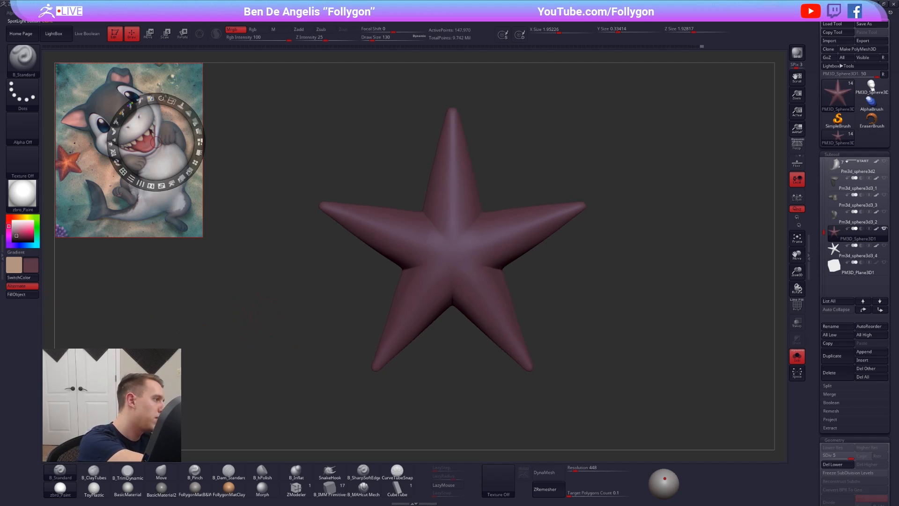
{"action": "key", "text": "c"}
{"action": "key", "text": "shift+z"}
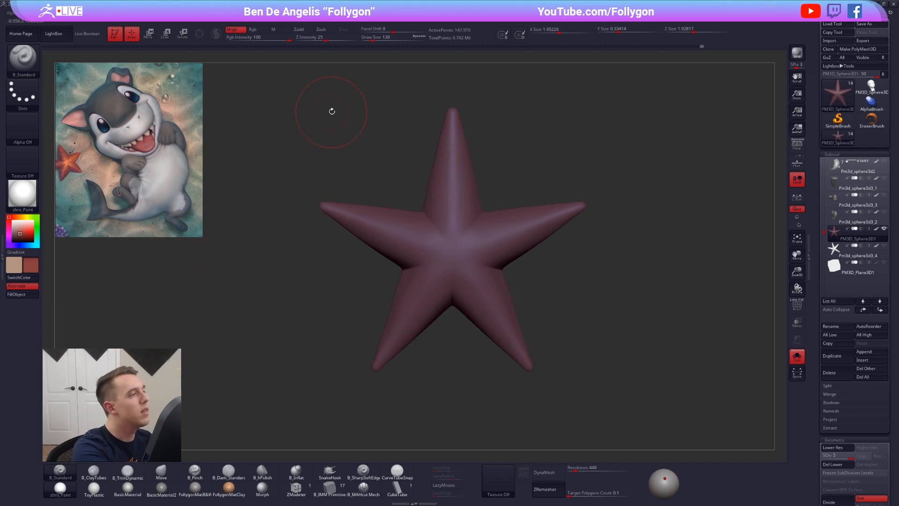
{"action": "key", "text": "space"}
{"action": "left_click_drag", "start_coordinate": [332, 112], "coordinate": [329, 109]}
{"action": "key", "text": "space"}
{"action": "left_click_drag", "start_coordinate": [436, 153], "coordinate": [442, 153]}
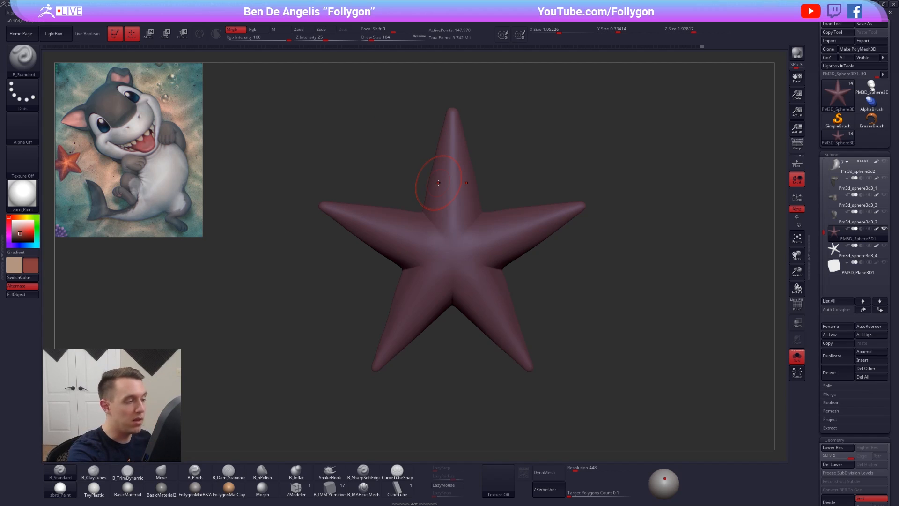
Step: Paint the brighter red over all five arms, enlarging the draw size to 160
{"action": "key", "text": "space"}
{"action": "left_click_drag", "start_coordinate": [438, 182], "coordinate": [442, 182]}
{"action": "left_click_drag", "start_coordinate": [452, 117], "coordinate": [453, 126]}
{"action": "key", "text": "space"}
{"action": "left_click_drag", "start_coordinate": [452, 224], "coordinate": [462, 223]}
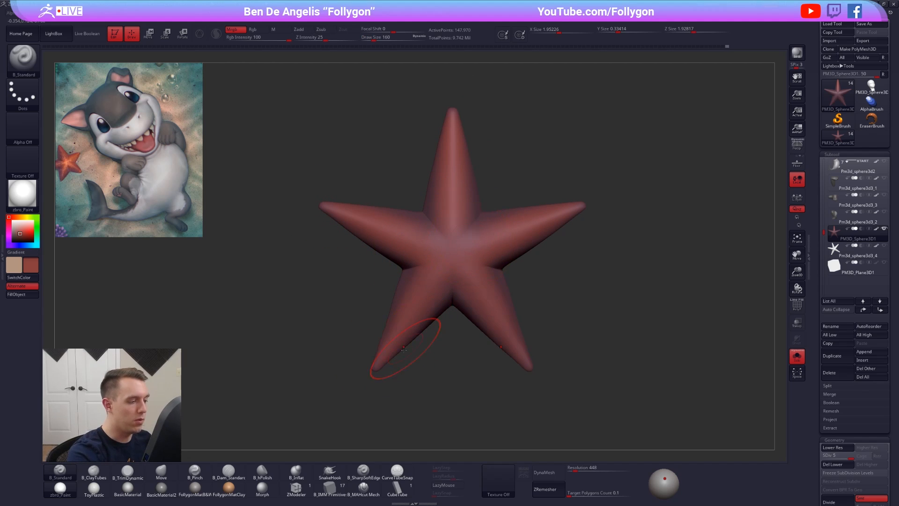
{"action": "left_click_drag", "start_coordinate": [418, 350], "coordinate": [433, 363], "text": "alt"}
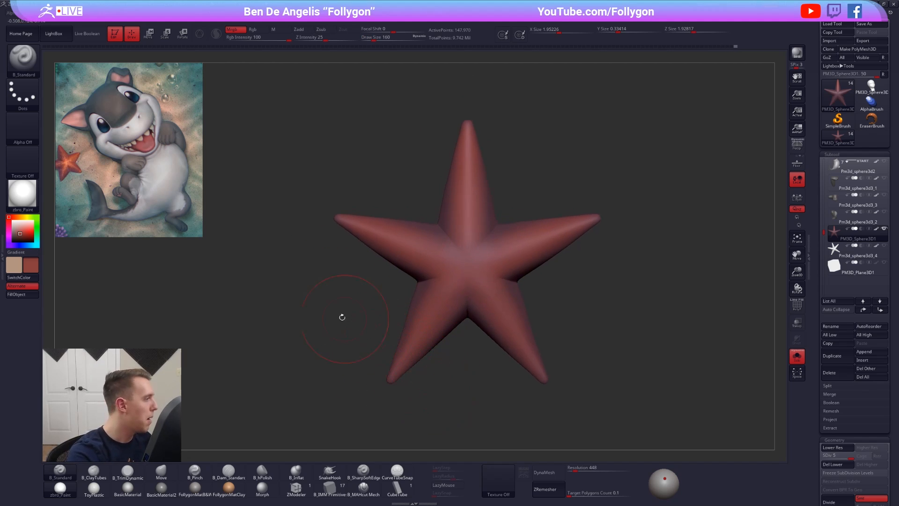
Step: Sample light orange from the reference starfish, undo a test stroke at the centre, and lower the Rgb intensity to 13
{"action": "key", "text": "shift+z"}
{"action": "key", "text": "c"}
{"action": "key", "text": "shift+z"}
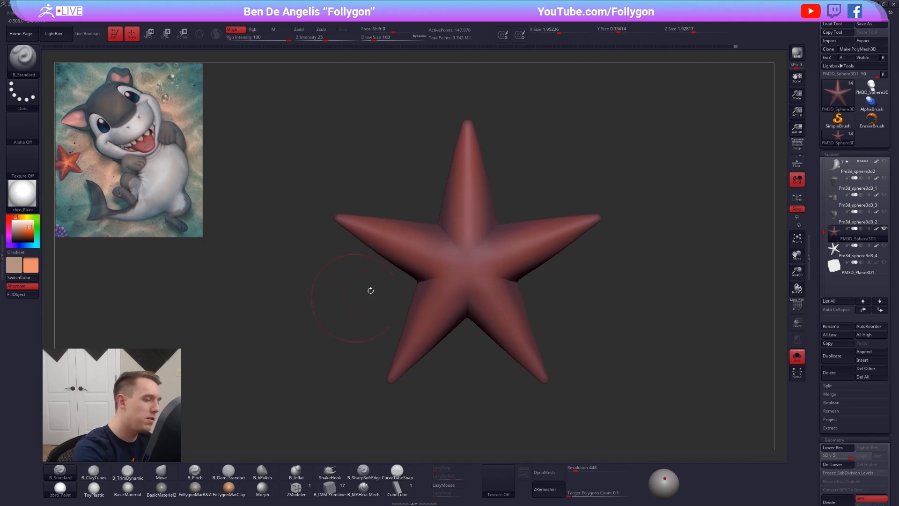
{"action": "left_click_drag", "start_coordinate": [463, 258], "coordinate": [467, 265]}
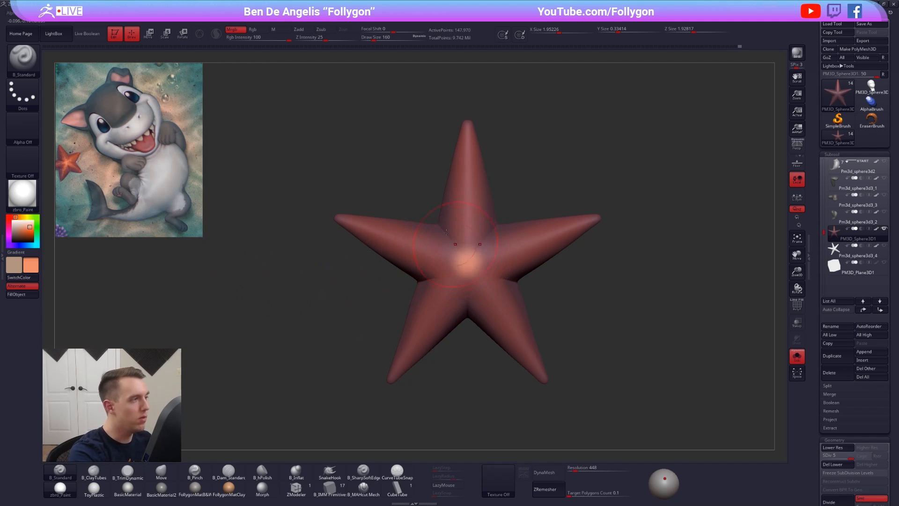
{"action": "key", "text": "ctrl+z"}
{"action": "left_click_drag", "start_coordinate": [272, 38], "coordinate": [250, 37]}
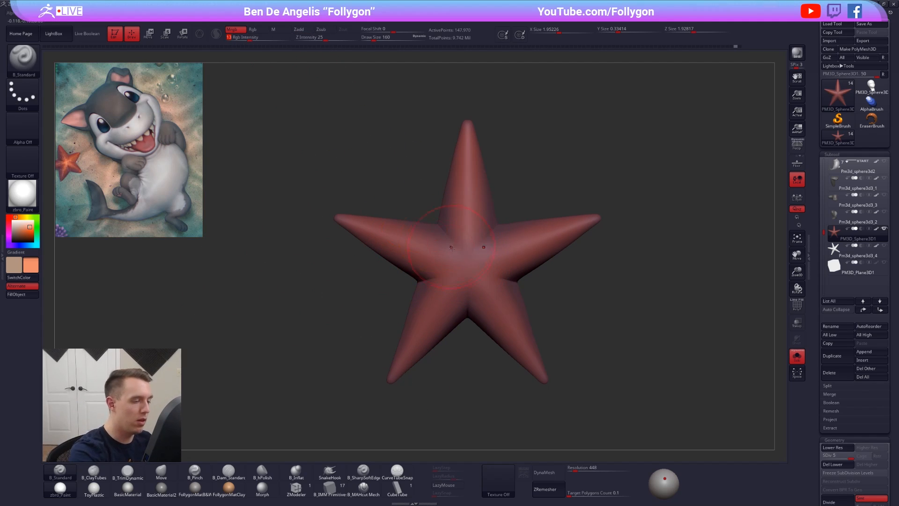
Step: Paint light orange onto the starfish's centre and along the ridges of its arms, using draw size 61 for the ridges
{"action": "left_click_drag", "start_coordinate": [454, 275], "coordinate": [484, 258]}
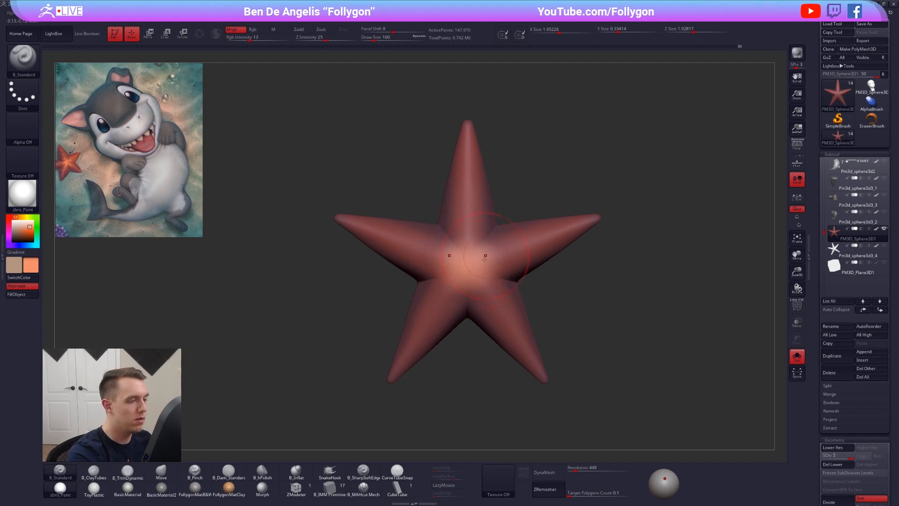
{"action": "key", "text": "space"}
{"action": "left_click", "coordinate": [486, 265]}
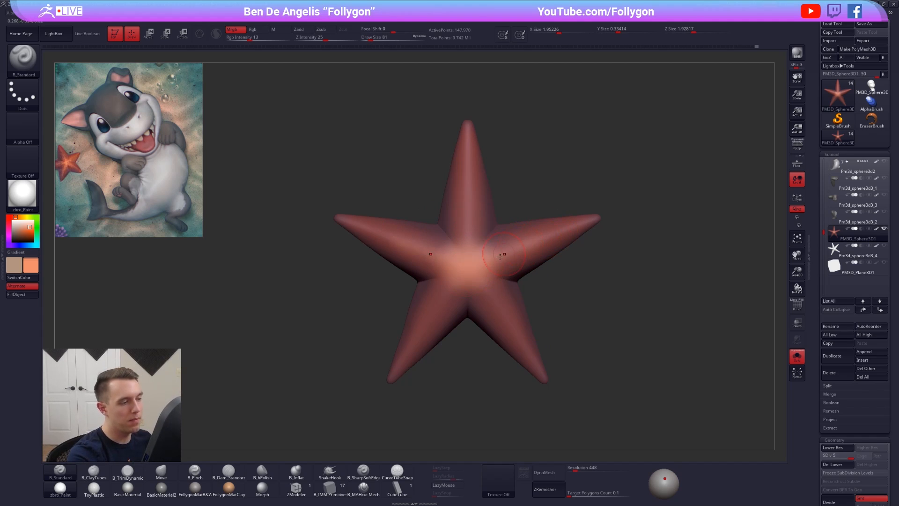
{"action": "mouse_move", "coordinate": [463, 256]}
{"action": "left_mouse_down"}
{"action": "mouse_move", "coordinate": [467, 204]}
{"action": "mouse_move", "coordinate": [467, 234]}
{"action": "left_mouse_up"}
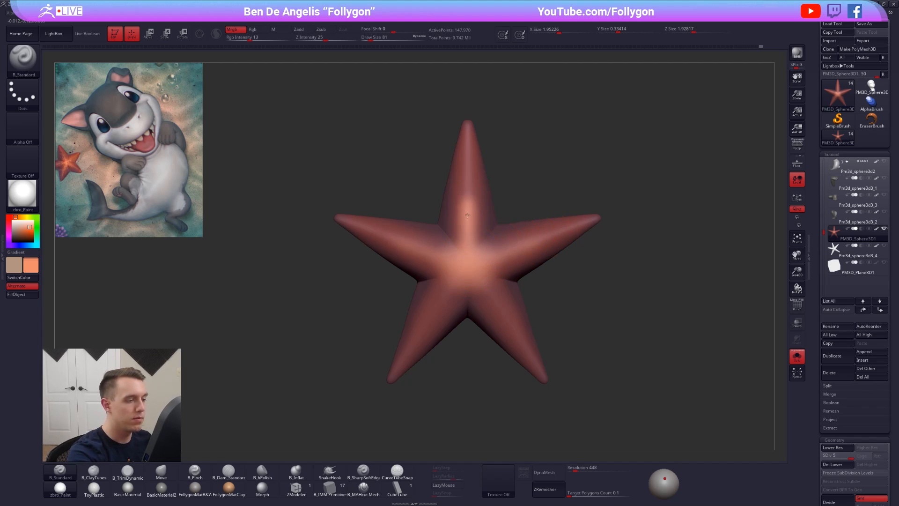
{"action": "left_click_drag", "start_coordinate": [481, 277], "coordinate": [511, 323]}
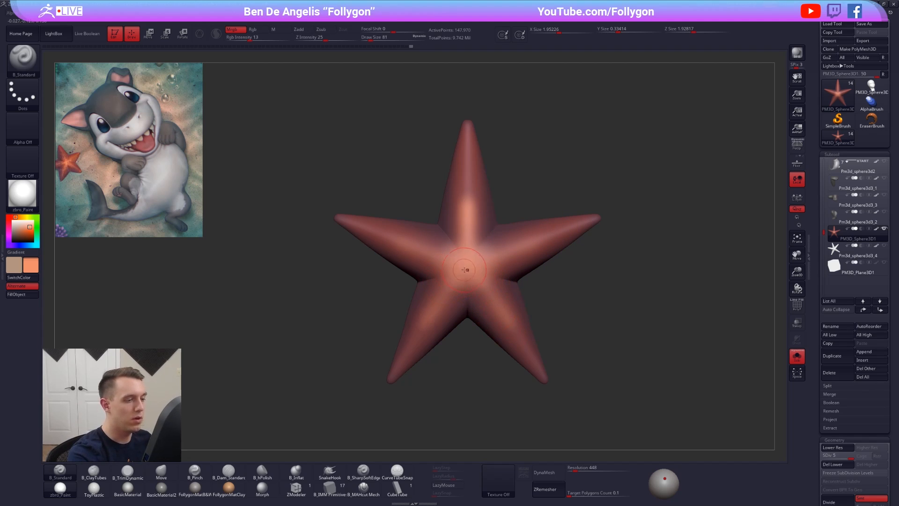
{"action": "left_click_drag", "start_coordinate": [468, 247], "coordinate": [466, 192]}
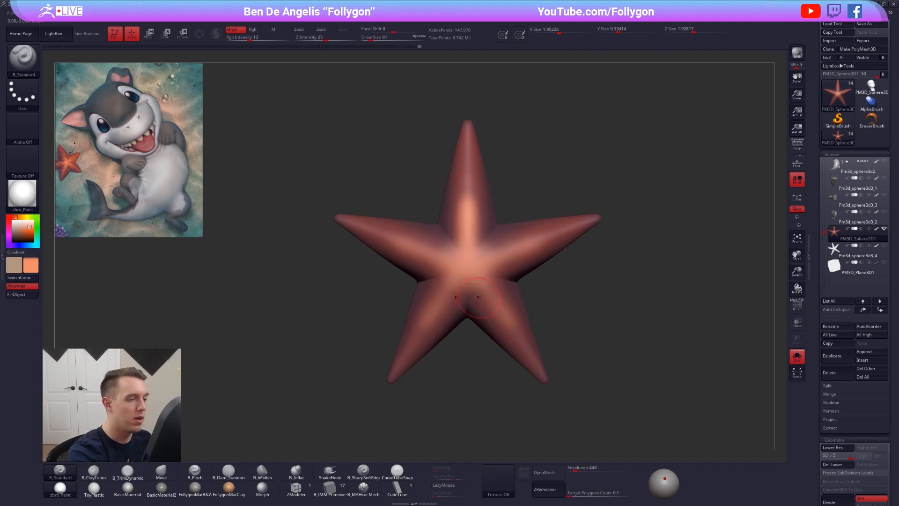
{"action": "left_click_drag", "start_coordinate": [427, 266], "coordinate": [417, 249]}
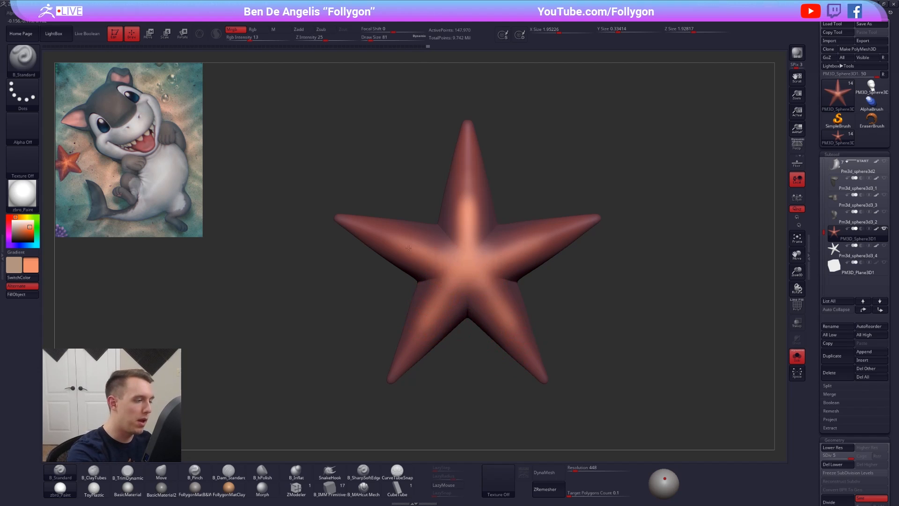
Step: Sample a darker burnt orange from the reference image's starfish and set the draw size to 170
{"action": "left_click_drag", "start_coordinate": [550, 385], "coordinate": [557, 363], "text": "alt"}
{"action": "key", "text": "z"}
{"action": "left_click", "coordinate": [72, 154]}
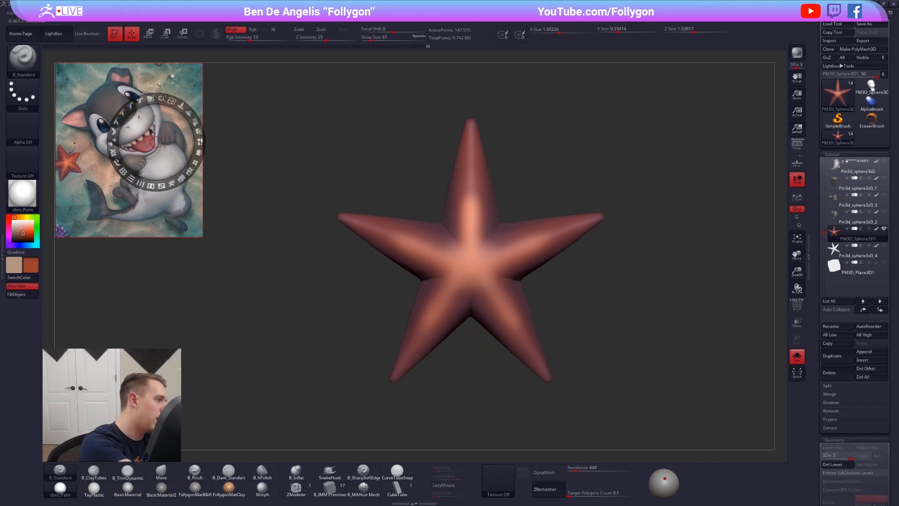
{"action": "key", "text": "z"}
{"action": "right_click_drag", "start_coordinate": [503, 256], "coordinate": [491, 293]}
{"action": "key", "text": "space"}
{"action": "left_click_drag", "start_coordinate": [517, 246], "coordinate": [529, 233]}
{"action": "key", "text": "space"}
{"action": "right_click_drag", "start_coordinate": [533, 332], "coordinate": [501, 305]}
{"action": "key", "text": "space"}
{"action": "left_click_drag", "start_coordinate": [531, 261], "coordinate": [527, 261]}
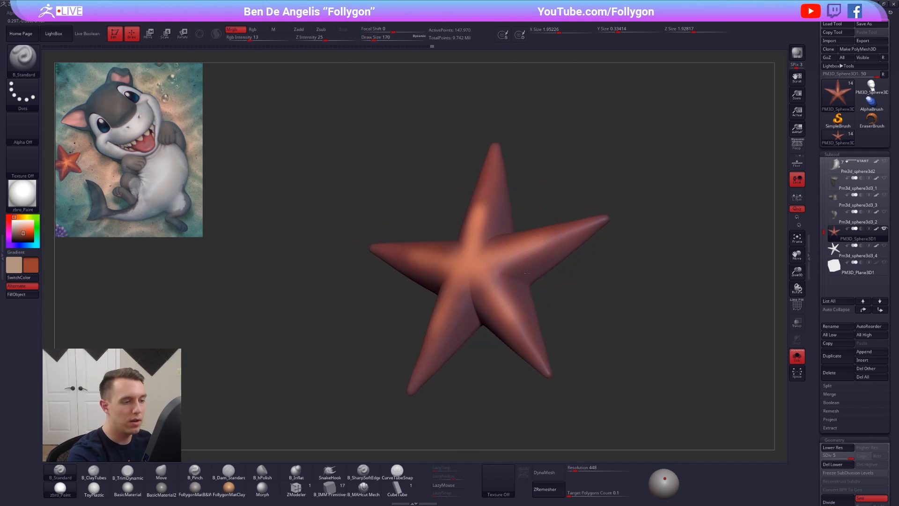
Step: Brush the burnt orange over the centre and sides of the arms, and reduce the draw size to 61
{"action": "right_click_drag", "start_coordinate": [525, 273], "coordinate": [520, 273]}
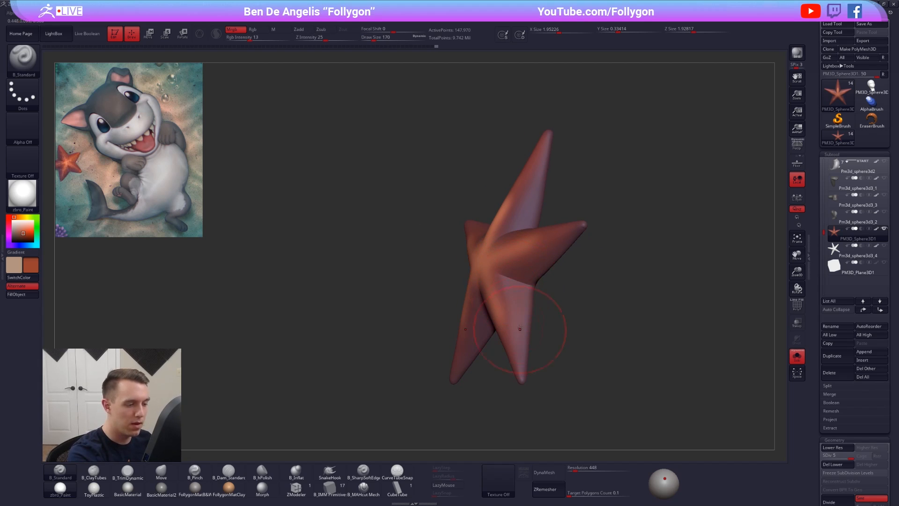
{"action": "mouse_move", "coordinate": [519, 328]}
{"action": "right_mouse_down"}
{"action": "mouse_move", "coordinate": [534, 323]}
{"action": "mouse_move", "coordinate": [481, 314]}
{"action": "right_mouse_up"}
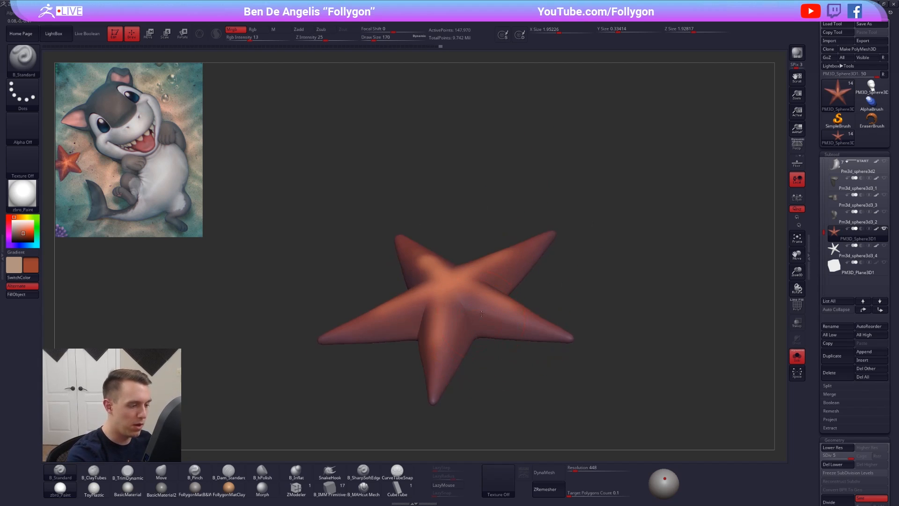
{"action": "right_click_drag", "start_coordinate": [453, 352], "coordinate": [431, 346]}
{"action": "left_click_drag", "start_coordinate": [428, 318], "coordinate": [433, 306]}
{"action": "mouse_move", "coordinate": [433, 305]}
{"action": "right_mouse_down"}
{"action": "mouse_move", "coordinate": [415, 237]}
{"action": "mouse_move", "coordinate": [400, 256]}
{"action": "mouse_move", "coordinate": [389, 205]}
{"action": "right_mouse_up"}
{"action": "right_click_drag", "start_coordinate": [433, 276], "coordinate": [396, 283]}
{"action": "key", "text": "space"}
{"action": "left_click_drag", "start_coordinate": [425, 254], "coordinate": [419, 255]}
Step: Sample a dark maroon from the reference image's starfish
{"action": "right_click_drag", "start_coordinate": [406, 199], "coordinate": [453, 216], "text": "alt"}
{"action": "key", "text": "z"}
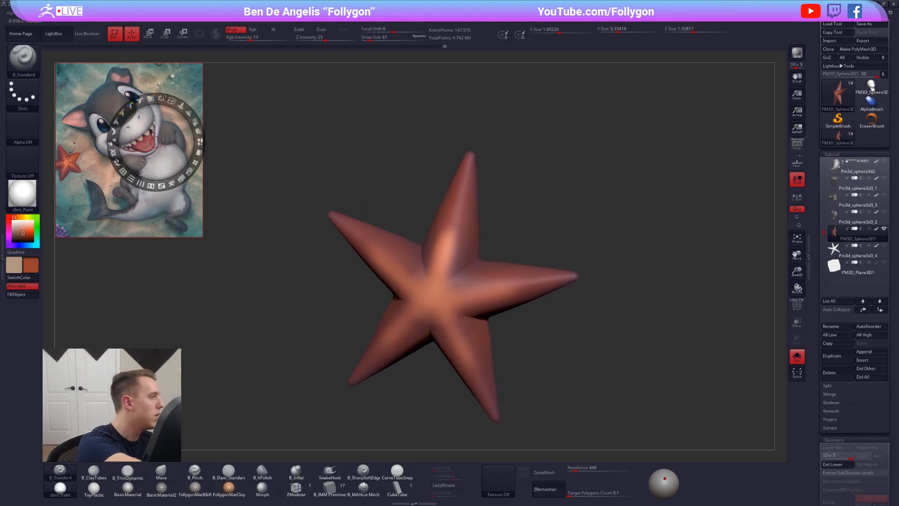
{"action": "key", "text": "c"}
{"action": "key", "text": "z"}
{"action": "right_click_drag", "start_coordinate": [439, 205], "coordinate": [466, 208]}
{"action": "key", "text": "bracketright"}
{"action": "key", "text": "bracketright"}
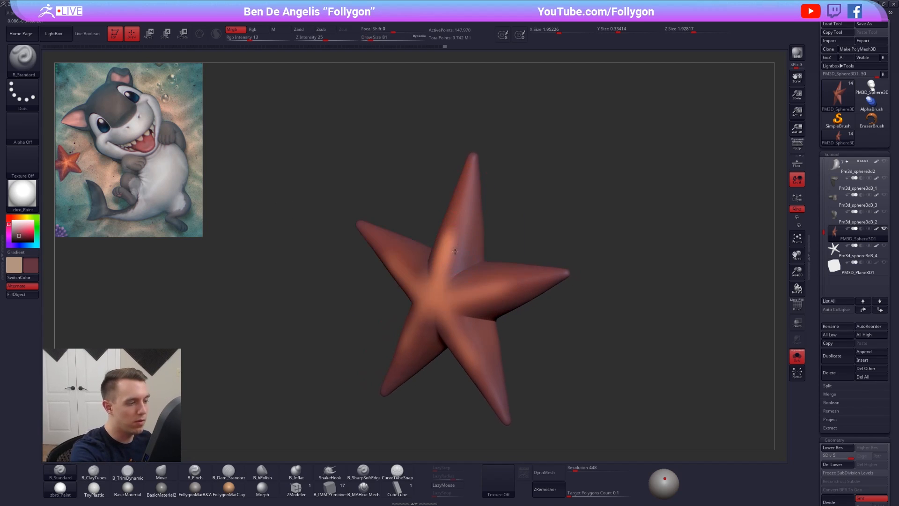
Step: Shade the sides of the arms and the creases between them with the maroon at draw size 61
{"action": "right_click_drag", "start_coordinate": [460, 237], "coordinate": [463, 246]}
{"action": "right_click_drag", "start_coordinate": [455, 212], "coordinate": [453, 266]}
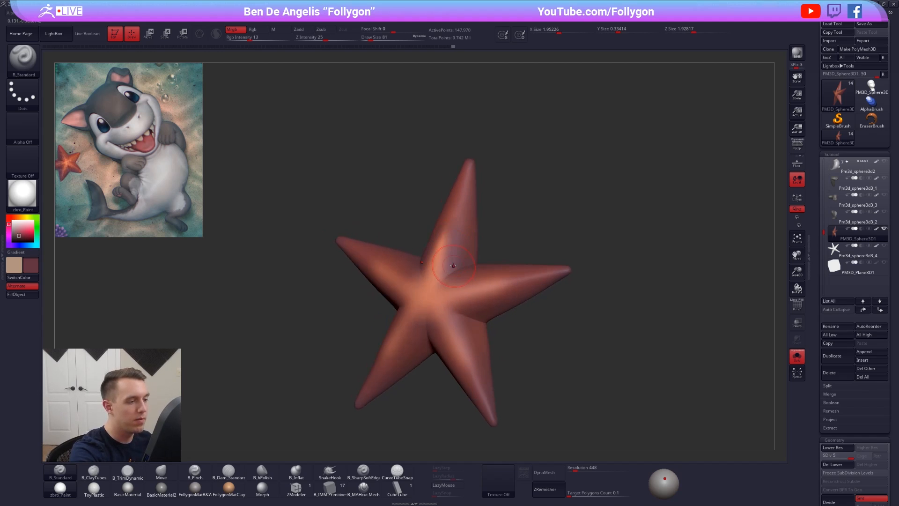
{"action": "mouse_move", "coordinate": [481, 236]}
{"action": "right_mouse_down"}
{"action": "mouse_move", "coordinate": [460, 308]}
{"action": "mouse_move", "coordinate": [487, 309]}
{"action": "right_mouse_up"}
{"action": "right_click_drag", "start_coordinate": [463, 366], "coordinate": [472, 322]}
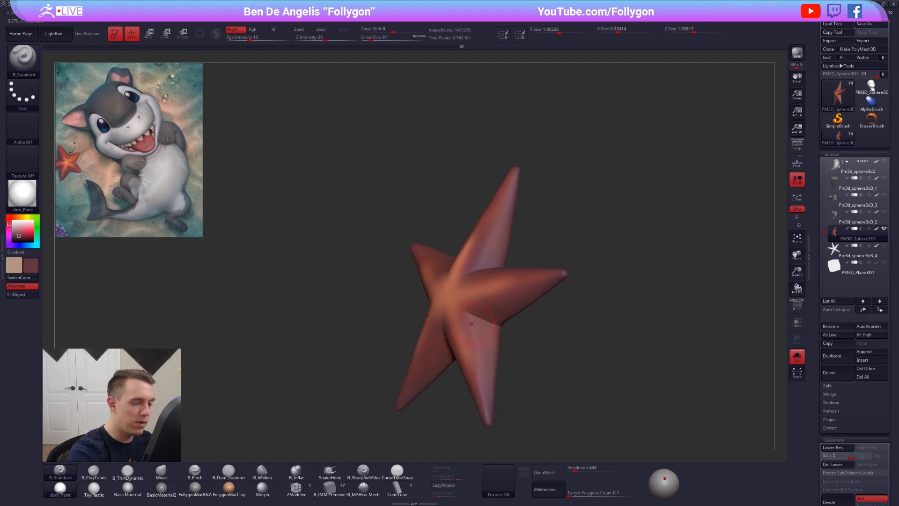
{"action": "right_click_drag", "start_coordinate": [478, 372], "coordinate": [404, 308]}
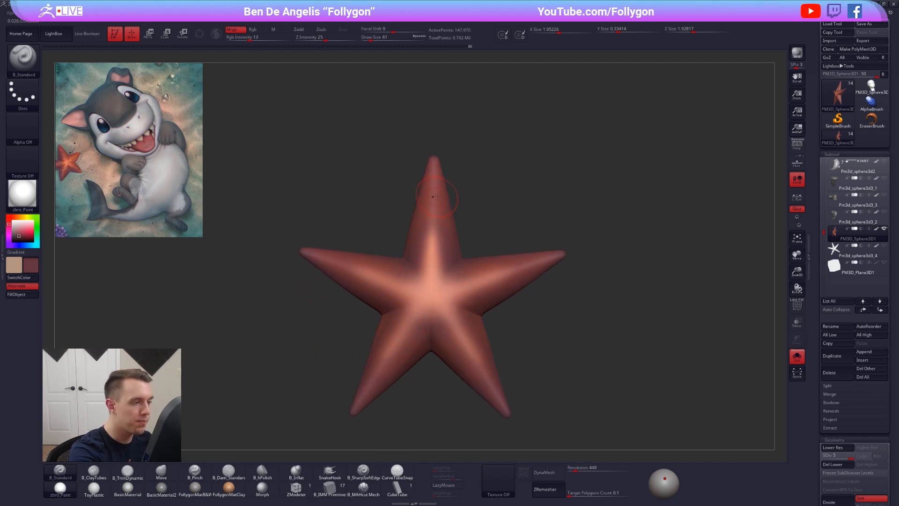
Step: Sample a muted red from the starfish as the main colour and set the secondary colour to black
{"action": "right_click_drag", "start_coordinate": [439, 263], "coordinate": [433, 234]}
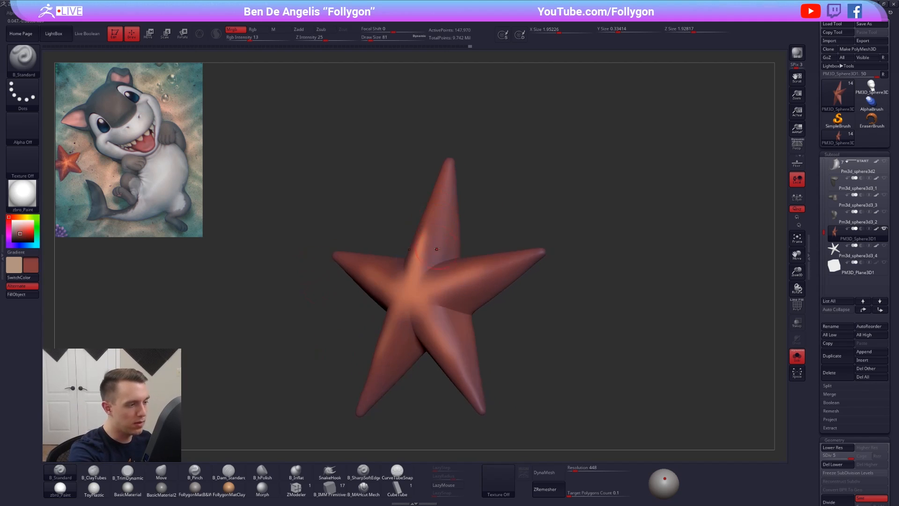
{"action": "key", "text": "c"}
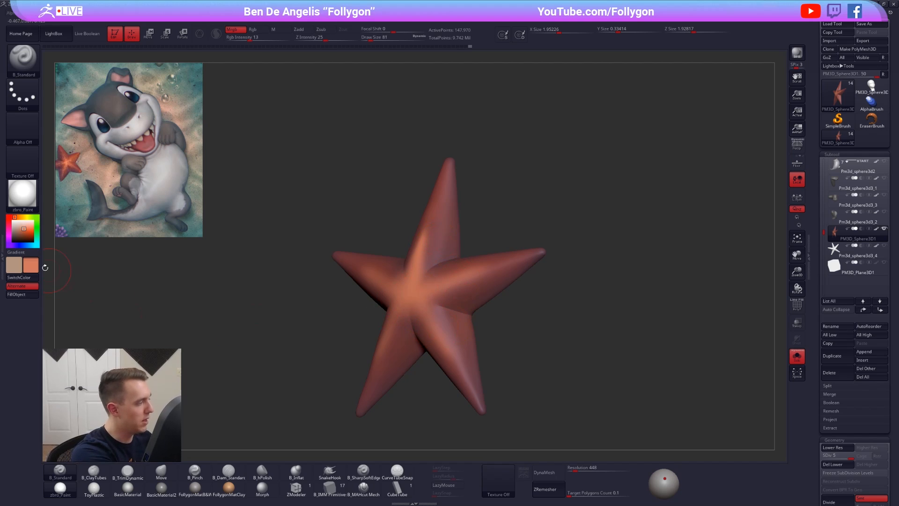
{"action": "key", "text": "c"}
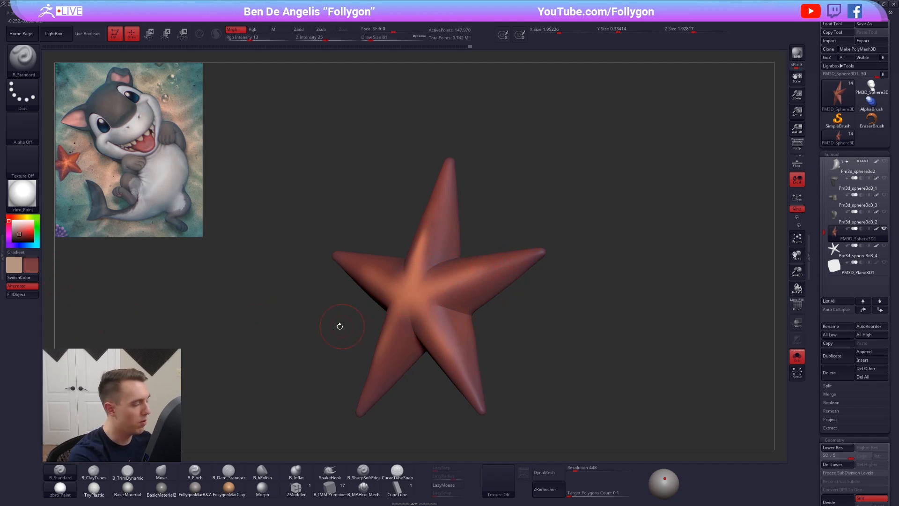
{"action": "key", "text": "v"}
{"action": "right_click_drag", "start_coordinate": [478, 273], "coordinate": [460, 281]}
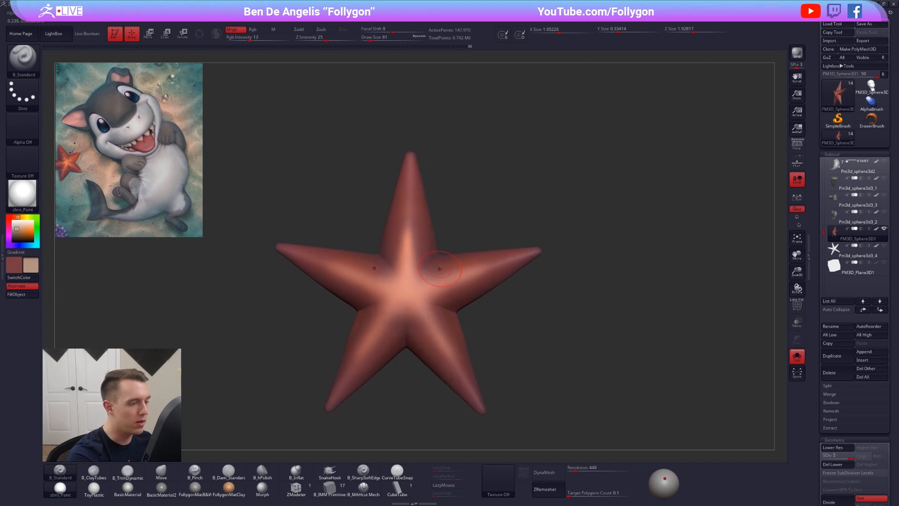
{"action": "right_click_drag", "start_coordinate": [540, 348], "coordinate": [574, 334], "text": "alt"}
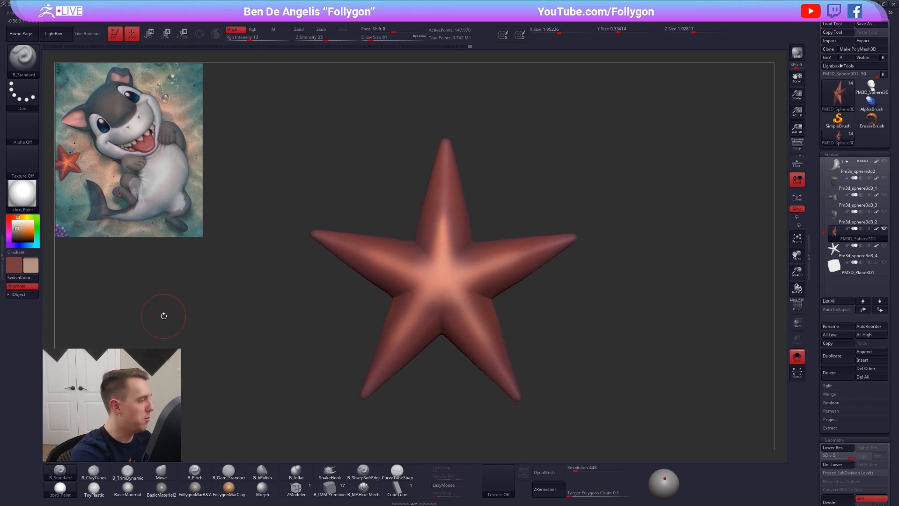
{"action": "left_click_drag", "start_coordinate": [19, 231], "coordinate": [11, 243]}
{"action": "key", "text": "v"}
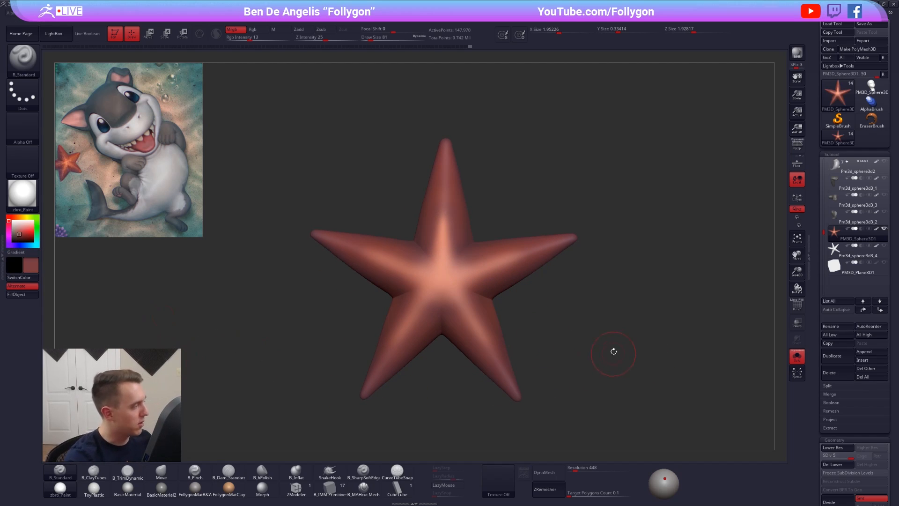
Step: Hide the starfish's polypaint, preview it with the main and secondary colours swapped, and restore the main colour
{"action": "left_click", "coordinate": [876, 229]}
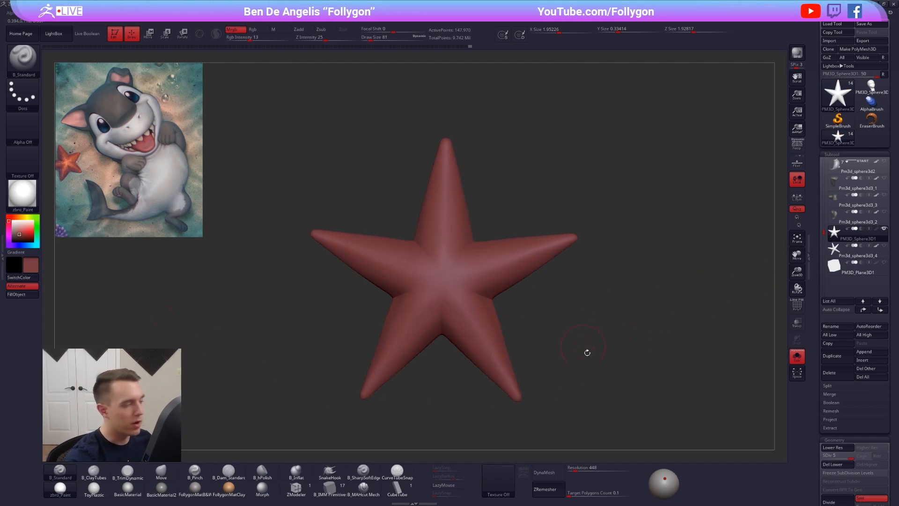
{"action": "key", "text": "v"}
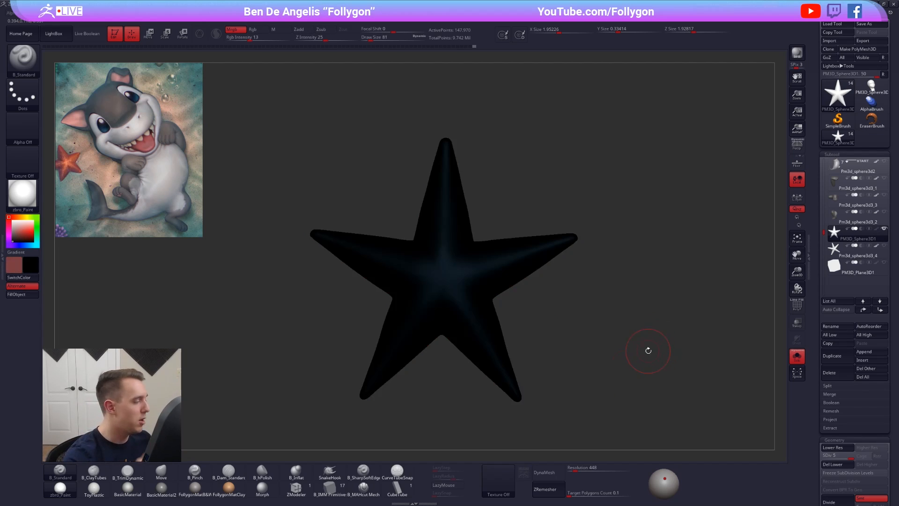
{"action": "key", "text": "v"}
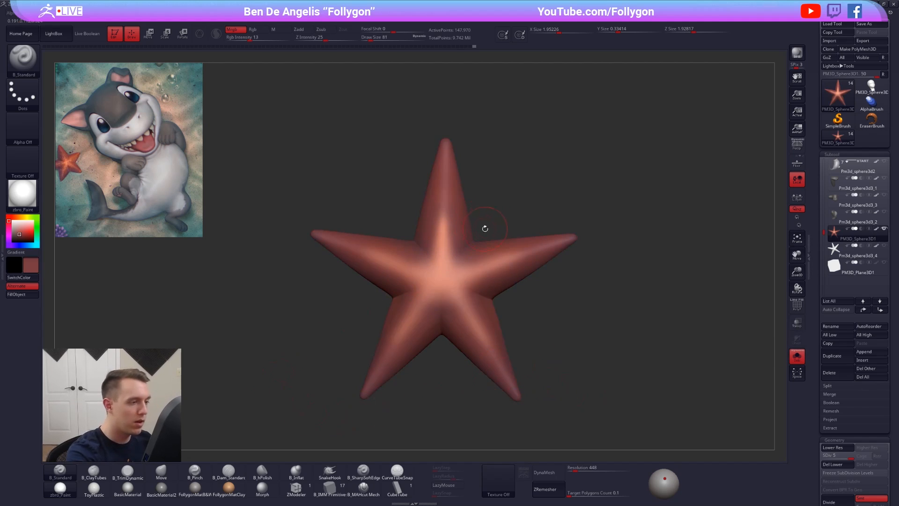
Step: Blend the sampled red along the sides of the arms and around their bases with draw size 54
{"action": "right_click_drag", "start_coordinate": [454, 233], "coordinate": [456, 201]}
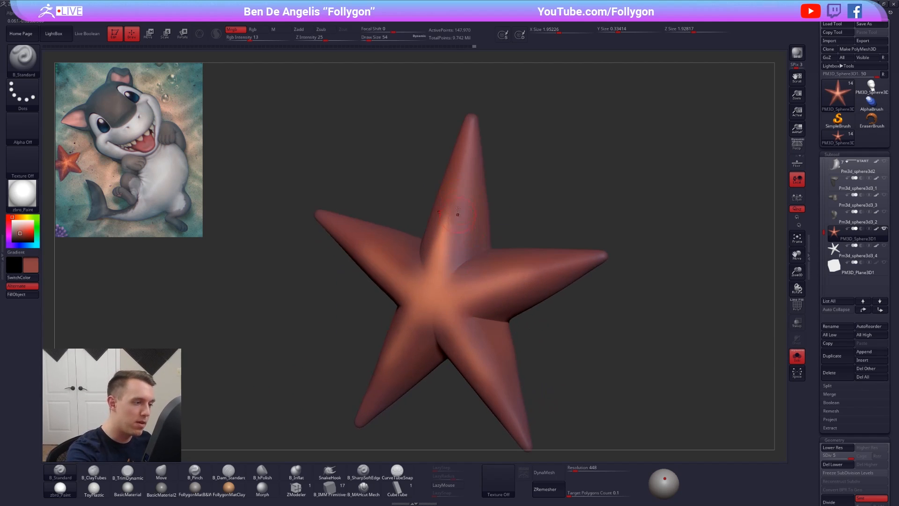
{"action": "right_click_drag", "start_coordinate": [459, 247], "coordinate": [469, 338]}
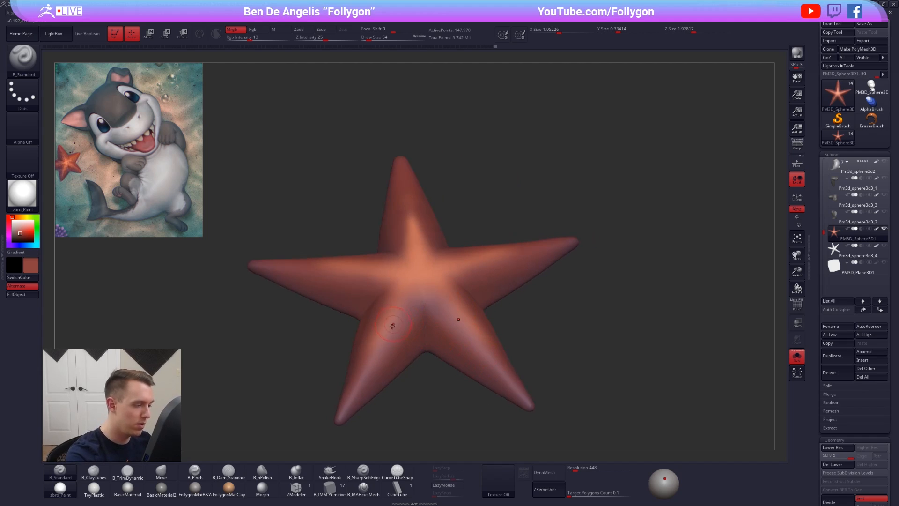
{"action": "right_click_drag", "start_coordinate": [376, 377], "coordinate": [368, 302]}
{"action": "mouse_move", "coordinate": [350, 349]}
{"action": "right_mouse_down"}
{"action": "mouse_move", "coordinate": [421, 293]}
{"action": "mouse_move", "coordinate": [408, 234]}
{"action": "mouse_move", "coordinate": [469, 299]}
{"action": "right_mouse_up"}
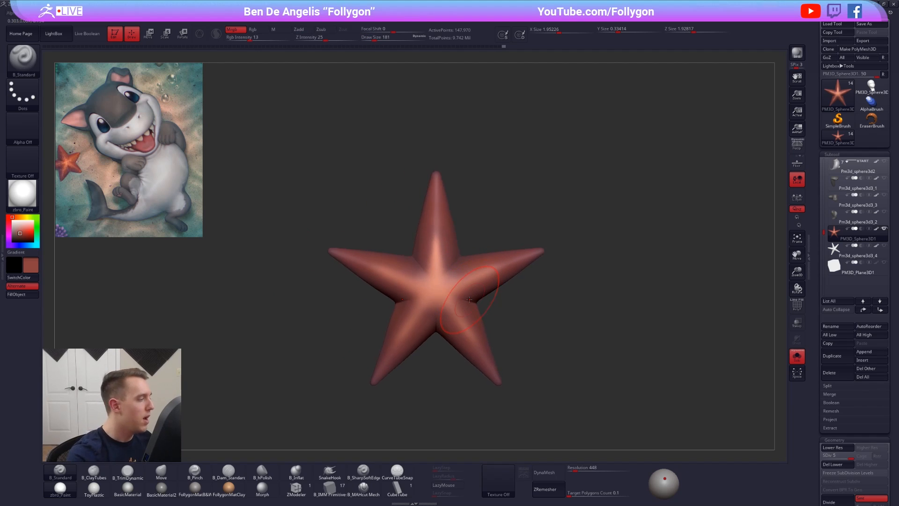
Step: Fill the whole starfish with burnt orange sampled from the reference starfish, at an Rgb intensity of 15
{"action": "key", "text": "shift+z"}
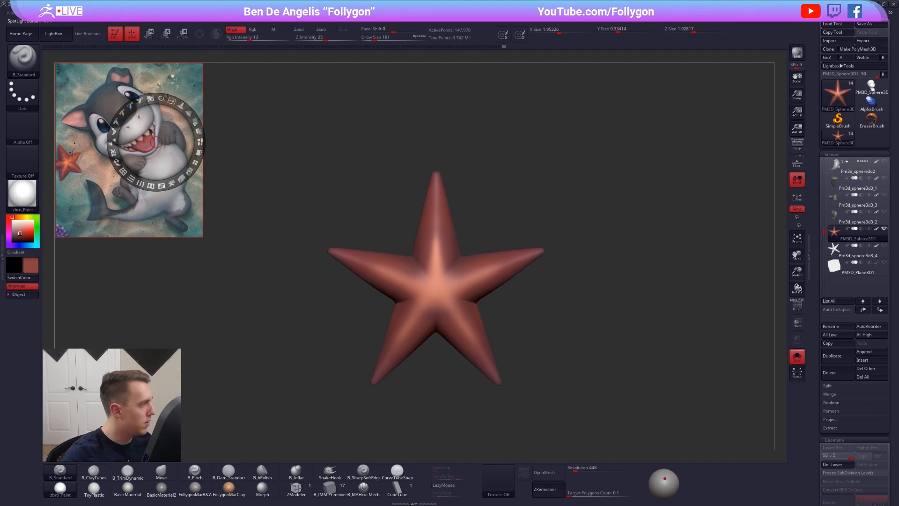
{"action": "key", "text": "z"}
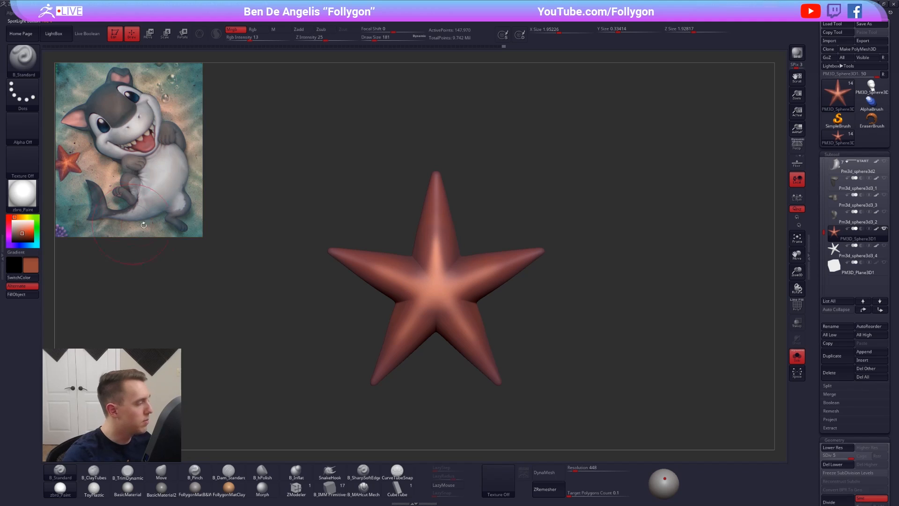
{"action": "left_click", "coordinate": [251, 38]}
{"action": "type", "text": "15"}
{"action": "key", "text": "Return"}
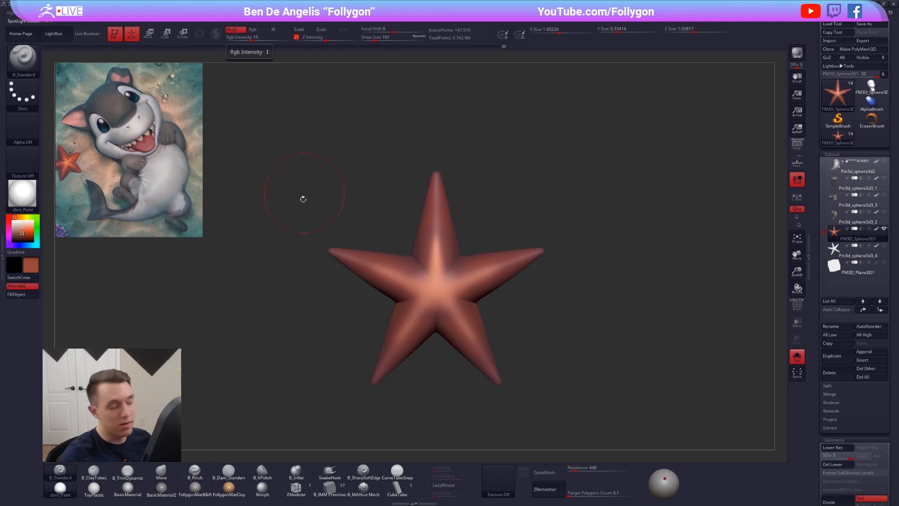
{"action": "left_click", "coordinate": [21, 294]}
{"action": "mouse_move", "coordinate": [407, 155]}
{"action": "left_mouse_down"}
{"action": "mouse_move", "coordinate": [409, 285]}
{"action": "mouse_move", "coordinate": [399, 277]}
{"action": "left_mouse_up"}
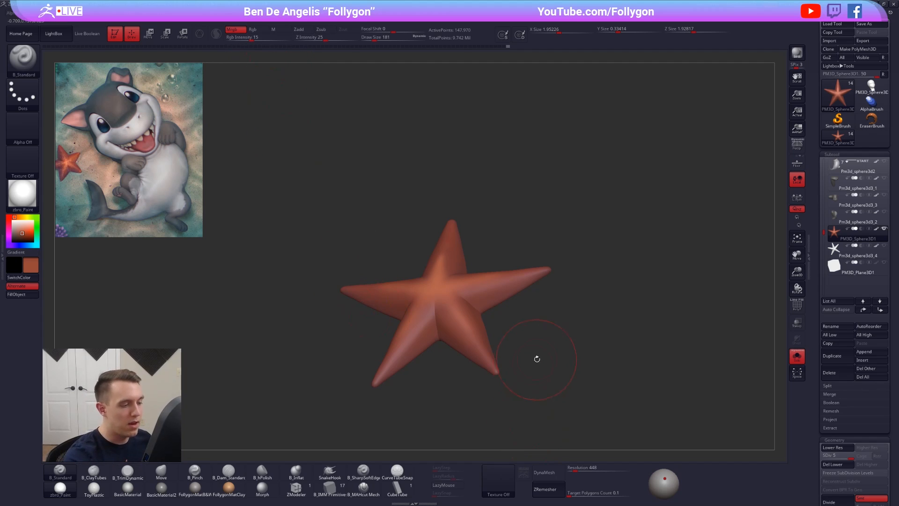
Step: Set the draw size to 104 and switch the brush to the Color Spray stroke with Alpha 07
{"action": "key", "text": "space"}
{"action": "mouse_move", "coordinate": [537, 359]}
{"action": "left_mouse_down", "text": "shift"}
{"action": "mouse_move", "coordinate": [489, 317]}
{"action": "mouse_move", "coordinate": [425, 391]}
{"action": "left_mouse_up", "text": "shift"}
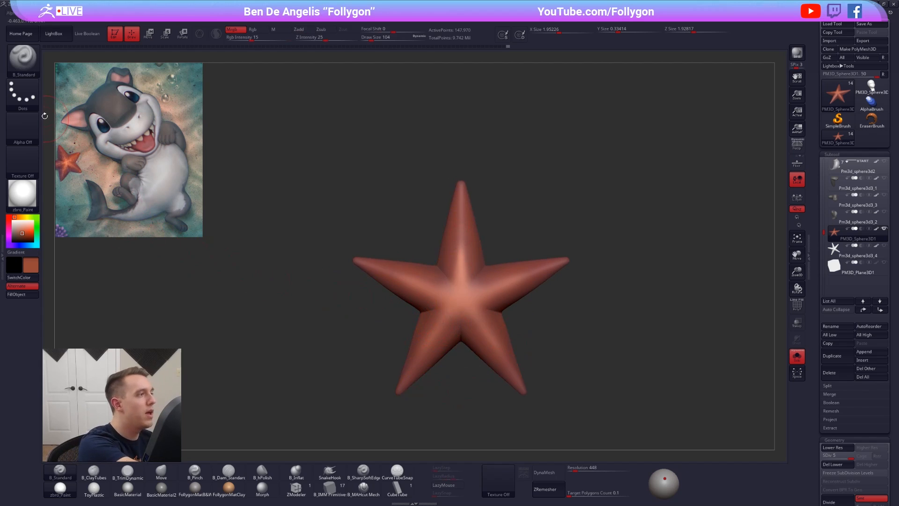
{"action": "left_click", "coordinate": [33, 100]}
{"action": "left_click", "coordinate": [176, 104]}
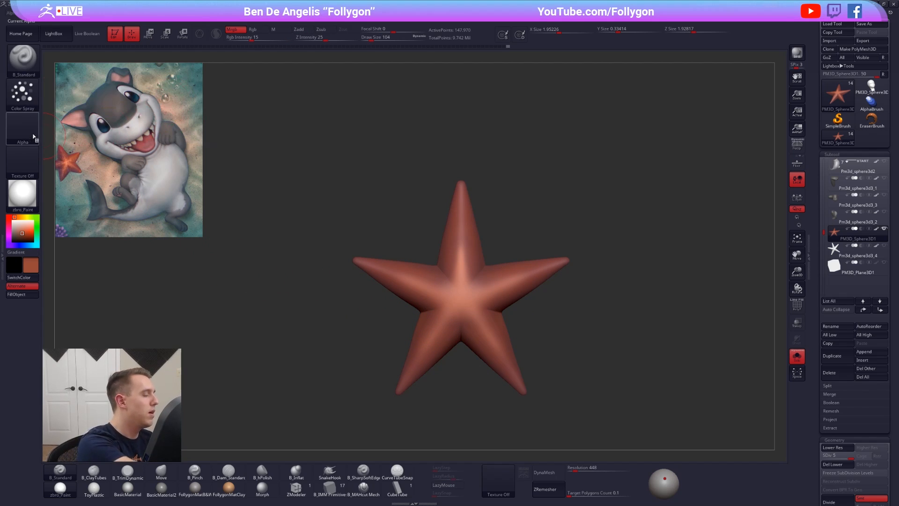
{"action": "left_click", "coordinate": [34, 136]}
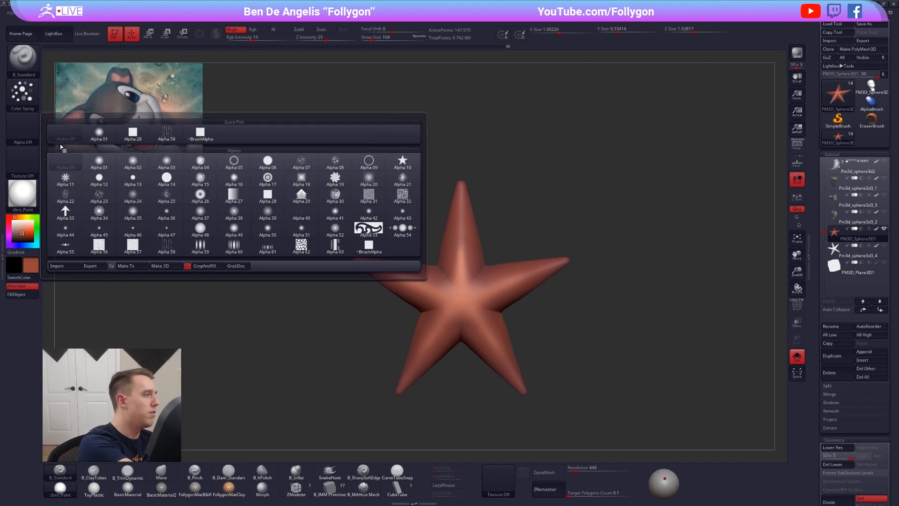
{"action": "left_click", "coordinate": [308, 167]}
Step: Sample a muted brick red from the starfish and set the Color Spray brush's draw size to 140
{"action": "right_click_drag", "start_coordinate": [461, 222], "coordinate": [474, 201], "text": "ctrl"}
{"action": "key", "text": "z"}
{"action": "key", "text": "c"}
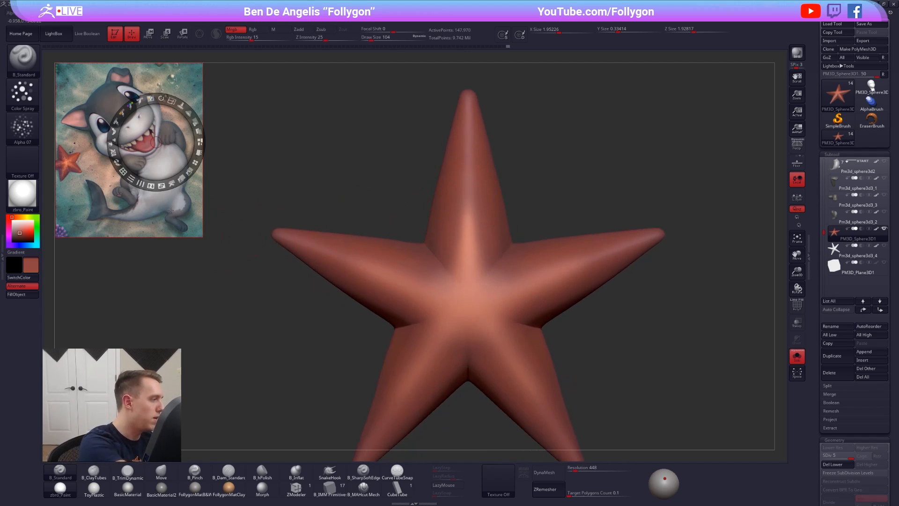
{"action": "key", "text": "z"}
{"action": "key", "text": "space"}
{"action": "left_click_drag", "start_coordinate": [475, 194], "coordinate": [460, 202]}
{"action": "key", "text": "space"}
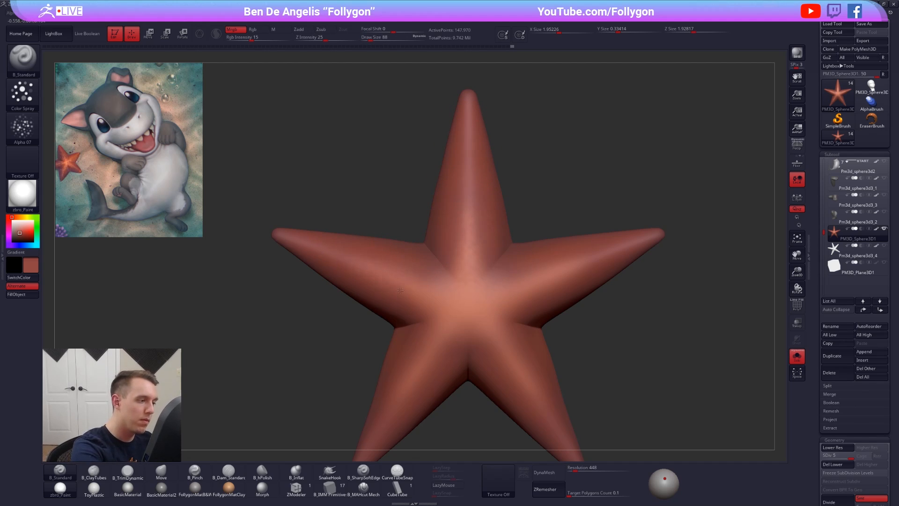
{"action": "mouse_move", "coordinate": [432, 292]}
{"action": "right_mouse_down", "text": "ctrl"}
{"action": "mouse_move", "coordinate": [445, 325]}
{"action": "mouse_move", "coordinate": [448, 301]}
{"action": "right_mouse_up", "text": "ctrl"}
{"action": "key", "text": "space"}
{"action": "left_click_drag", "start_coordinate": [448, 301], "coordinate": [452, 301]}
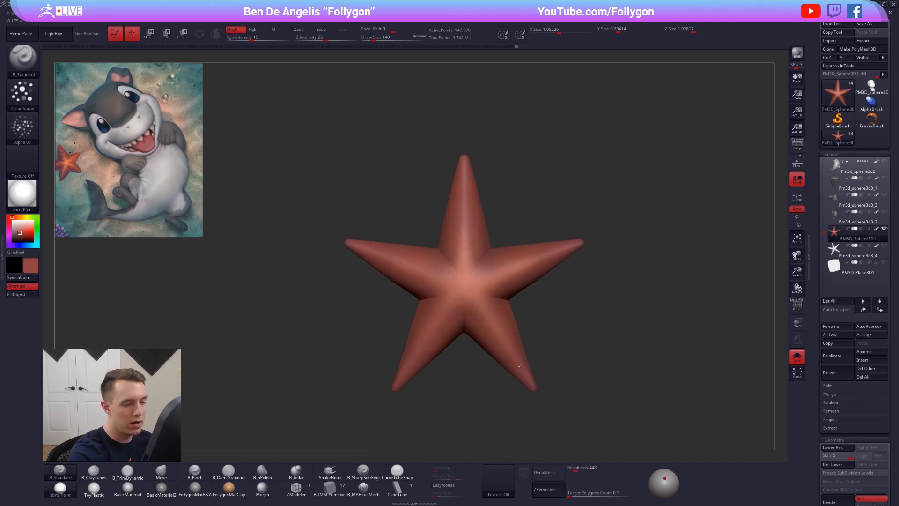
Step: Spray sampled orange and red mottling across the starfish's centre and arms with a draw size of 192
{"action": "right_click_drag", "start_coordinate": [520, 365], "coordinate": [539, 259]}
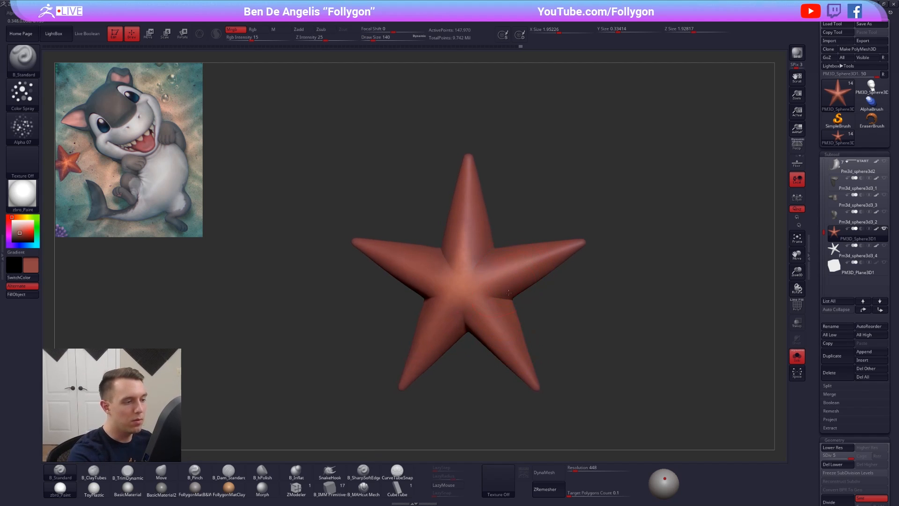
{"action": "right_click_drag", "start_coordinate": [508, 293], "coordinate": [495, 321], "text": "shift"}
{"action": "key", "text": "space"}
{"action": "left_click_drag", "start_coordinate": [526, 277], "coordinate": [523, 277]}
{"action": "right_click_drag", "start_coordinate": [558, 257], "coordinate": [473, 296], "text": "ctrl"}
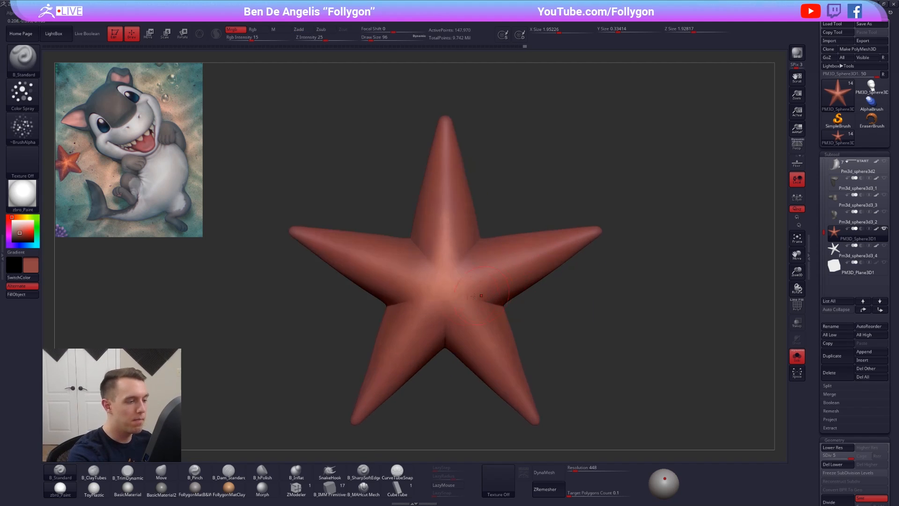
{"action": "key", "text": "c"}
{"action": "key", "text": "space"}
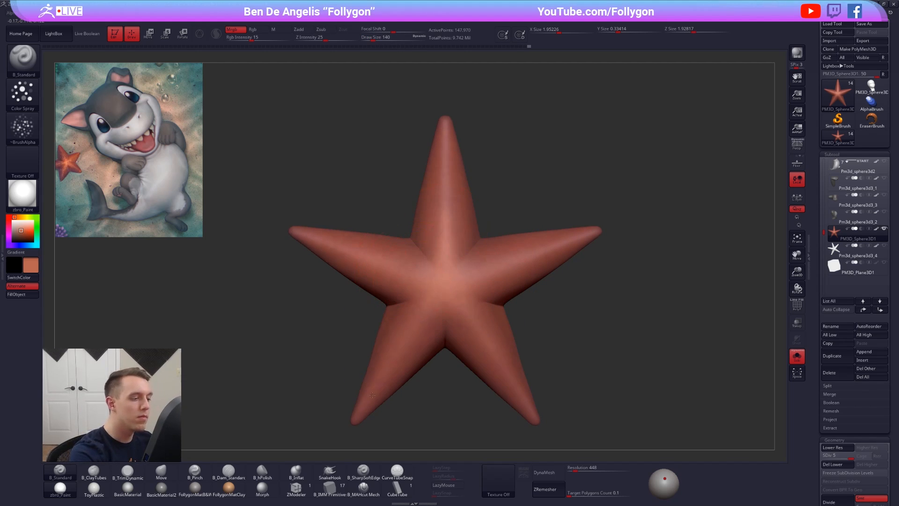
{"action": "mouse_move", "coordinate": [489, 373]}
{"action": "right_mouse_down", "text": "ctrl"}
{"action": "mouse_move", "coordinate": [469, 298]}
{"action": "mouse_move", "coordinate": [521, 315]}
{"action": "mouse_move", "coordinate": [445, 244]}
{"action": "right_mouse_up", "text": "ctrl"}
{"action": "key", "text": "space"}
{"action": "left_click", "coordinate": [527, 294]}
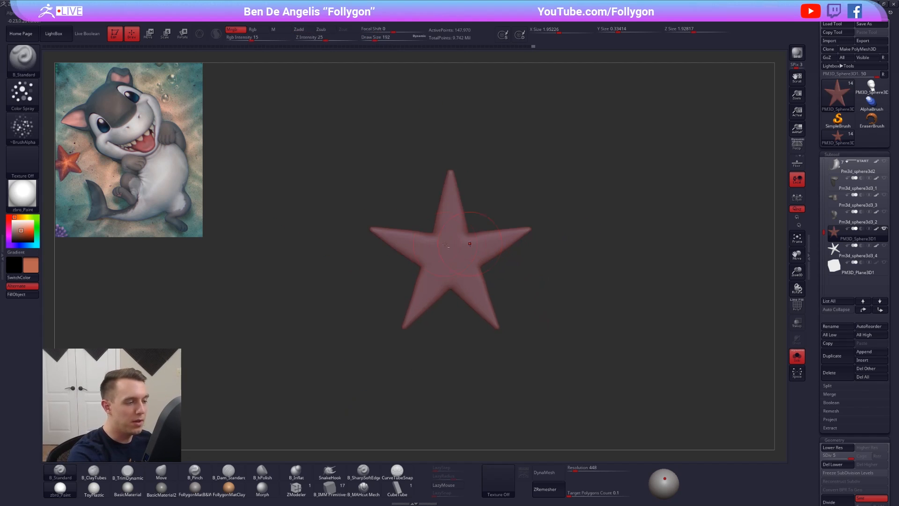
{"action": "mouse_move", "coordinate": [410, 250]}
{"action": "left_mouse_down"}
{"action": "mouse_move", "coordinate": [483, 302]}
{"action": "mouse_move", "coordinate": [506, 241]}
{"action": "left_mouse_up"}
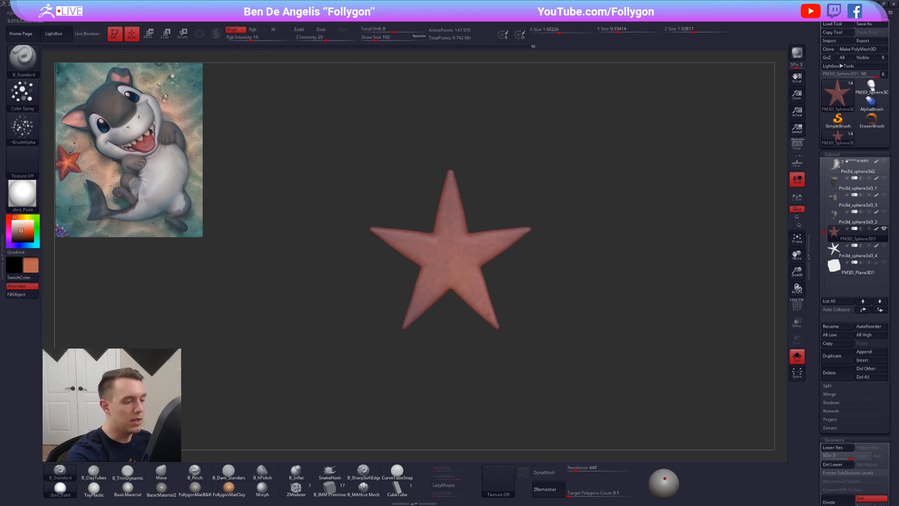
{"action": "right_click_drag", "start_coordinate": [488, 313], "coordinate": [510, 223]}
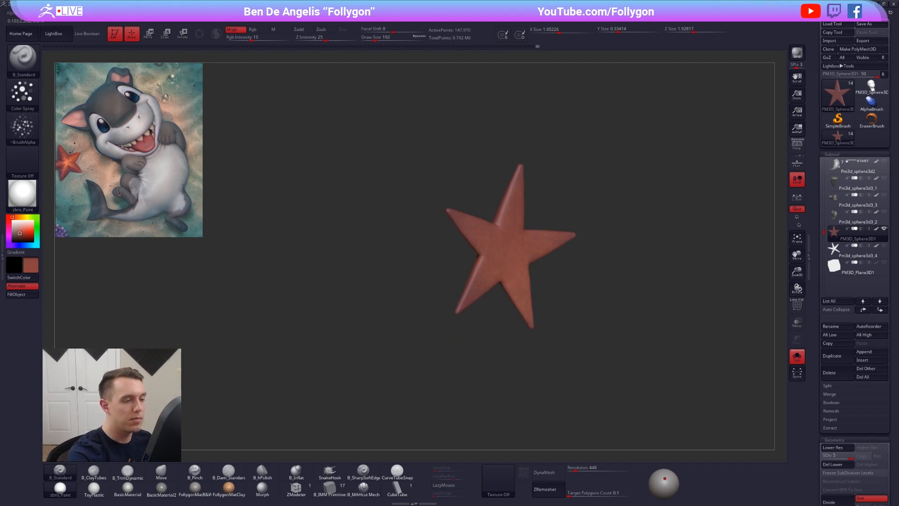
Step: Show the whole scene again and delete the unused white star subtool
{"action": "right_click_drag", "start_coordinate": [469, 231], "coordinate": [624, 322]}
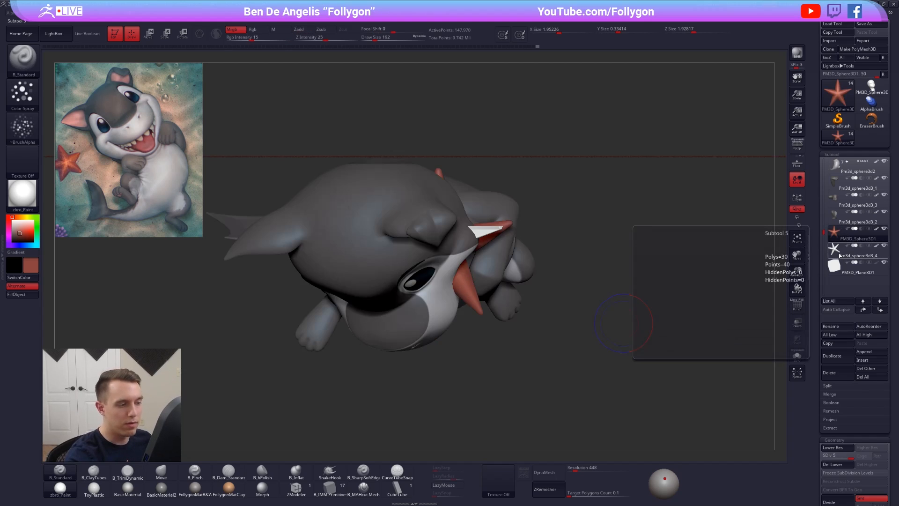
{"action": "left_click", "coordinate": [840, 254]}
{"action": "left_click", "coordinate": [829, 372]}
{"action": "left_click", "coordinate": [773, 389]}
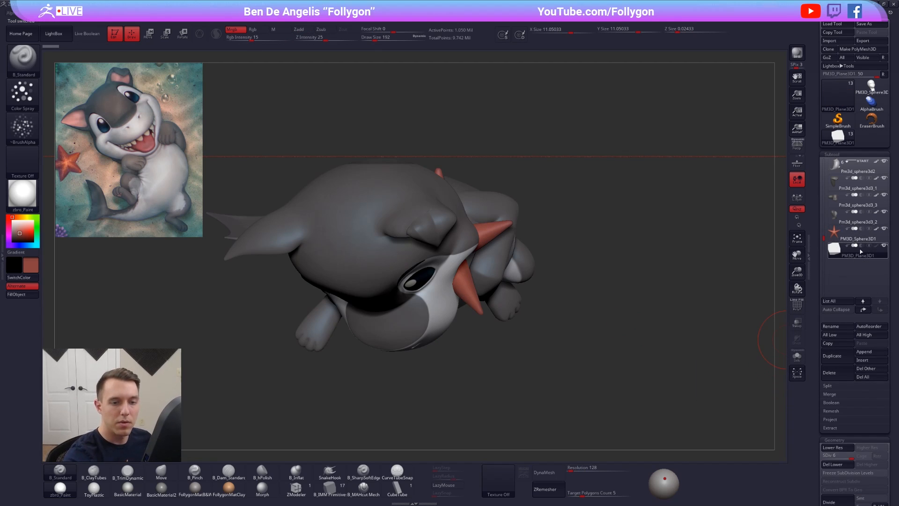
Step: Turn on the sand plane's polypaint and reselect the starfish subtool with the scene visible
{"action": "left_click", "coordinate": [875, 246]}
{"action": "left_click", "coordinate": [843, 240]}
{"action": "right_click_drag", "start_coordinate": [700, 321], "coordinate": [514, 338]}
{"action": "key", "text": "alt+s"}
{"action": "right_click_drag", "start_coordinate": [514, 338], "coordinate": [551, 258], "text": "alt"}
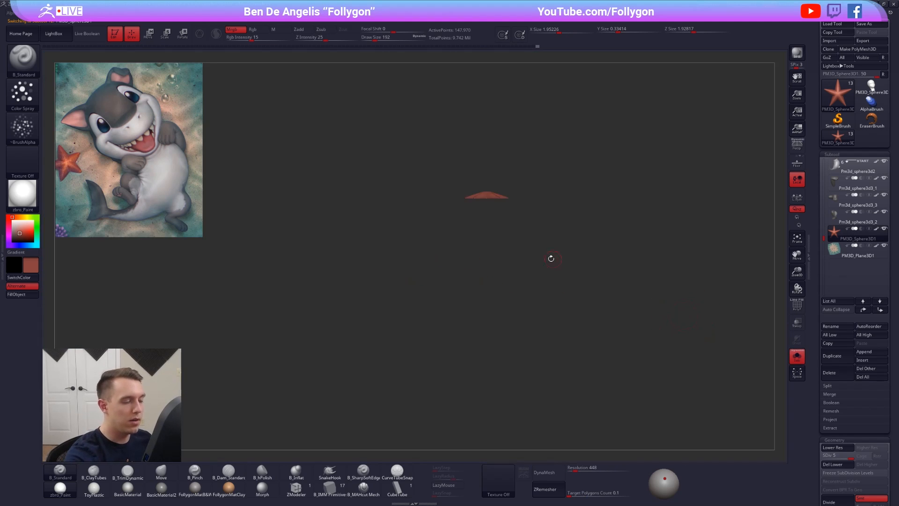
{"action": "key", "text": "alt+s"}
Step: Rotate the starfish from a side view so it lies parallel to the sand plane
{"action": "right_click_drag", "start_coordinate": [505, 233], "coordinate": [450, 233], "text": "shift"}
{"action": "key", "text": "r"}
{"action": "left_click_drag", "start_coordinate": [504, 197], "coordinate": [503, 260], "text": "shift"}
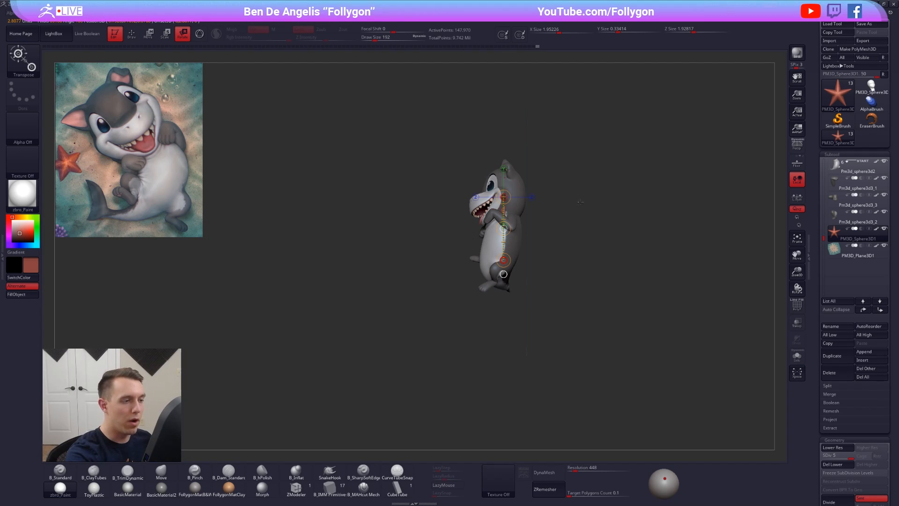
{"action": "left_click_drag", "start_coordinate": [581, 202], "coordinate": [580, 202], "text": "shift"}
Step: Move the starfish out to the side of the shark beside its raised paw, as in the reference
{"action": "key", "text": "w"}
{"action": "left_click_drag", "start_coordinate": [503, 228], "coordinate": [485, 264]}
{"action": "right_click_drag", "start_coordinate": [424, 255], "coordinate": [478, 249]}
{"action": "mouse_move", "coordinate": [487, 236]}
{"action": "left_mouse_down", "text": "shift"}
{"action": "mouse_move", "coordinate": [487, 285]}
{"action": "mouse_move", "coordinate": [406, 260]}
{"action": "left_mouse_up", "text": "shift"}
{"action": "right_click_drag", "start_coordinate": [406, 260], "coordinate": [408, 287], "text": "alt"}
Step: Turn the starfish's arms to match the reference angle and move it back against the sand plane
{"action": "key", "text": "r"}
{"action": "mouse_move", "coordinate": [410, 225]}
{"action": "left_mouse_down", "text": "shift"}
{"action": "mouse_move", "coordinate": [413, 290]}
{"action": "mouse_move", "coordinate": [436, 291]}
{"action": "mouse_move", "coordinate": [421, 257]}
{"action": "left_mouse_up", "text": "shift"}
{"action": "right_click_drag", "start_coordinate": [427, 235], "coordinate": [491, 236]}
{"action": "key", "text": "w"}
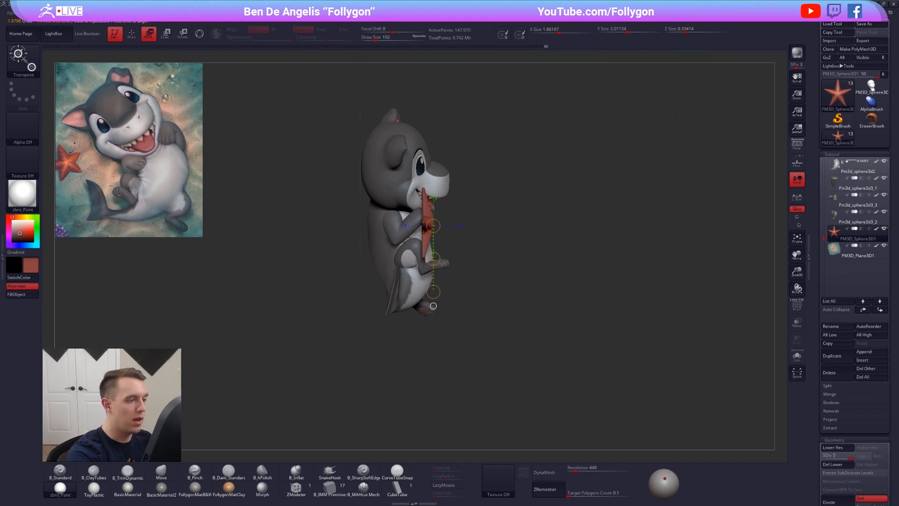
{"action": "mouse_move", "coordinate": [425, 234]}
{"action": "left_mouse_down", "text": "shift"}
{"action": "mouse_move", "coordinate": [474, 235]}
{"action": "mouse_move", "coordinate": [388, 247]}
{"action": "left_mouse_up", "text": "shift"}
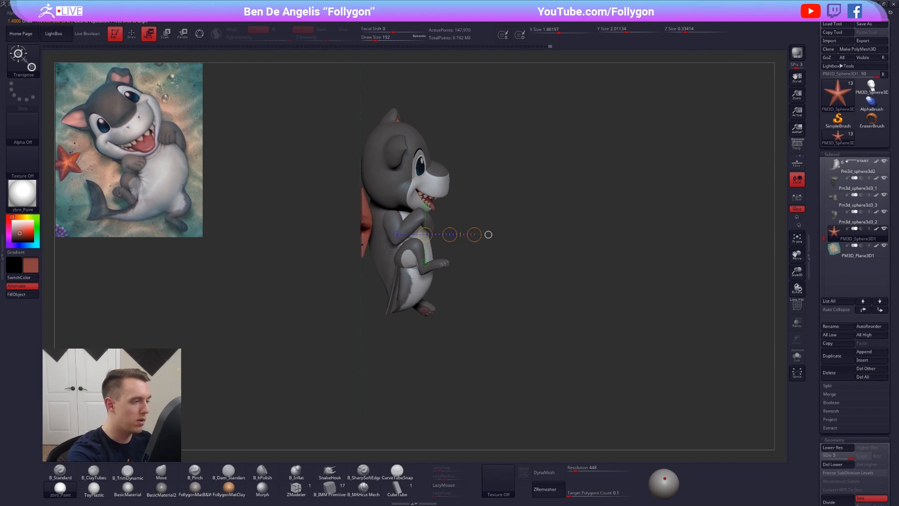
{"action": "right_click_drag", "start_coordinate": [531, 360], "coordinate": [469, 371]}
{"action": "key", "text": "q"}
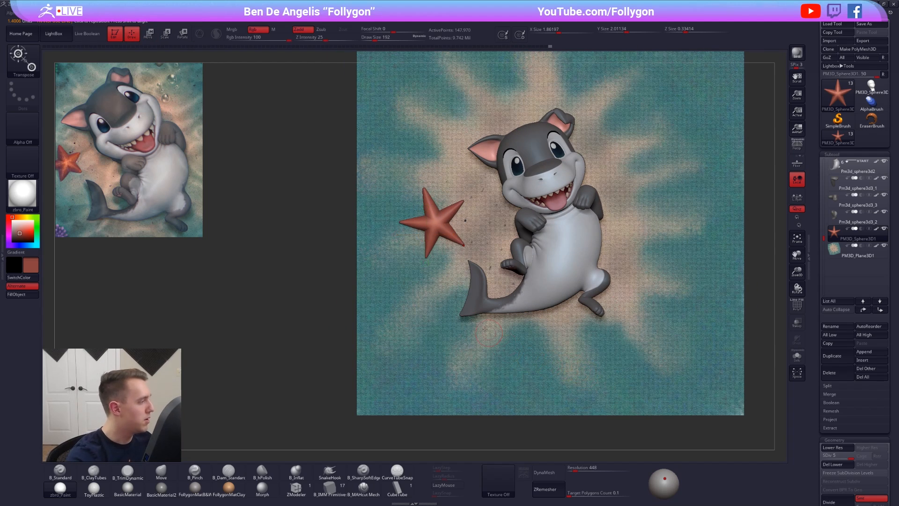
Step: Scale the starfish down slightly from its centre
{"action": "right_click_drag", "start_coordinate": [432, 226], "coordinate": [420, 239], "text": "ctrl"}
{"action": "key", "text": "e"}
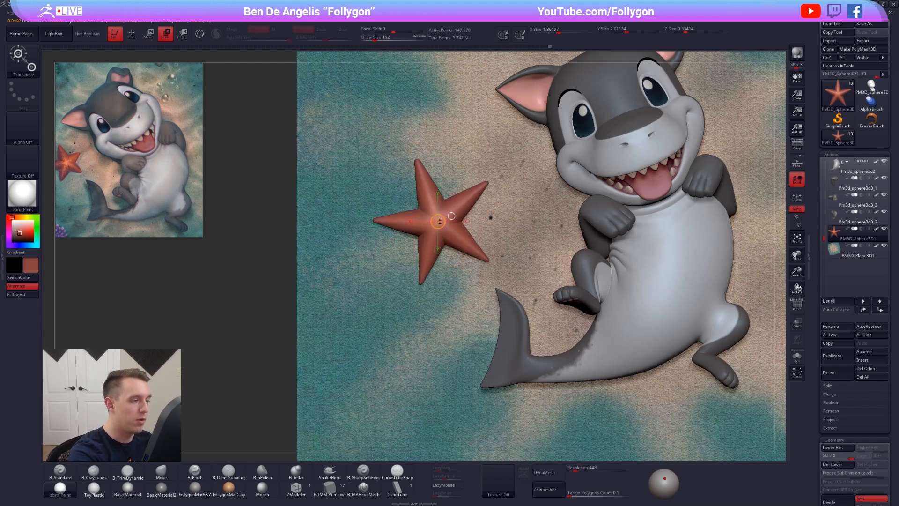
{"action": "left_click_drag", "start_coordinate": [494, 221], "coordinate": [492, 222]}
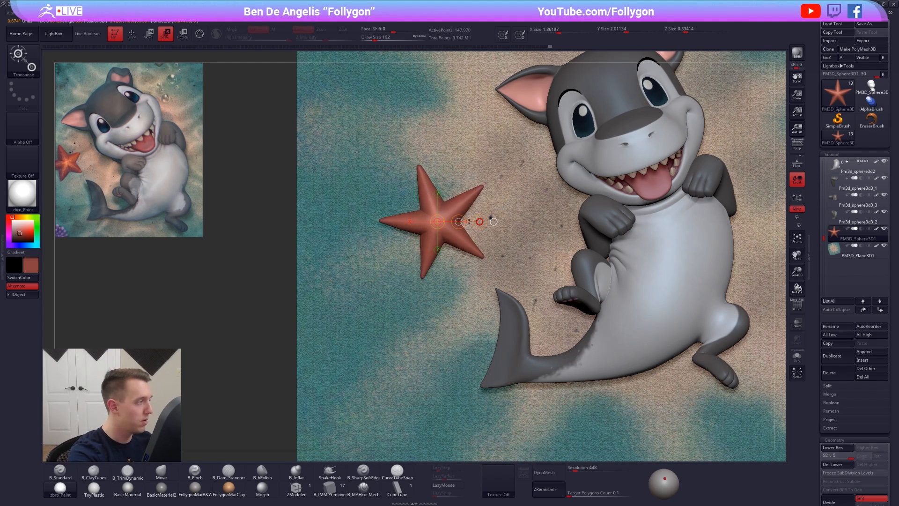
{"action": "mouse_move", "coordinate": [477, 231]}
{"action": "right_mouse_down"}
{"action": "mouse_move", "coordinate": [480, 248]}
{"action": "mouse_move", "coordinate": [477, 225]}
{"action": "mouse_move", "coordinate": [412, 196]}
{"action": "right_mouse_up"}
{"action": "key", "text": "q"}
{"action": "left_click_drag", "start_coordinate": [819, 336], "coordinate": [797, 391]}
Step: Try to enlarge the starfish with a long transpose line extended from its centre past the sand plane
{"action": "key", "text": "w"}
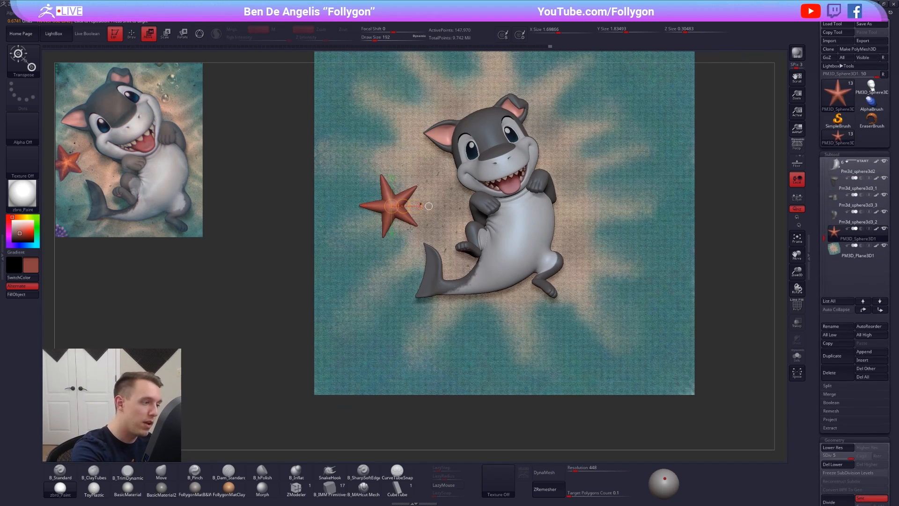
{"action": "mouse_move", "coordinate": [393, 209]}
{"action": "left_mouse_down"}
{"action": "mouse_move", "coordinate": [414, 242]}
{"action": "mouse_move", "coordinate": [711, 325]}
{"action": "left_mouse_up"}
{"action": "key", "text": "e"}
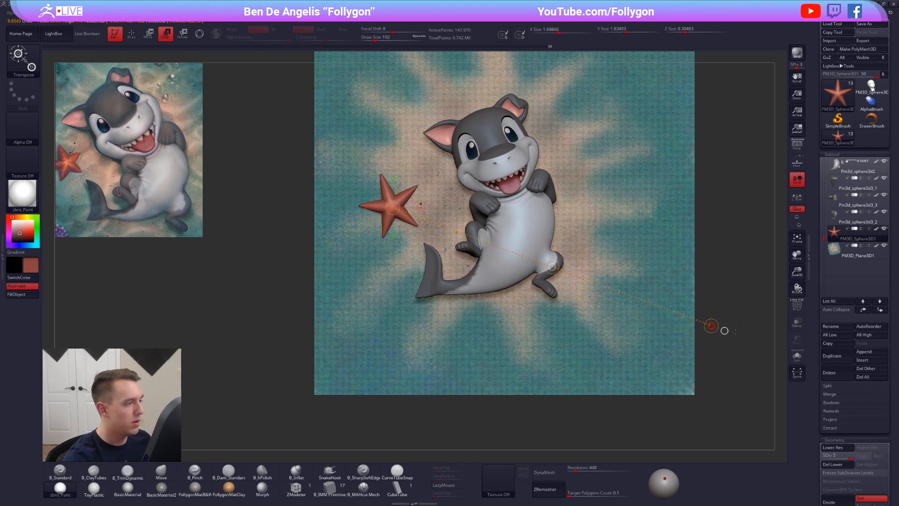
{"action": "left_click_drag", "start_coordinate": [711, 325], "coordinate": [749, 326]}
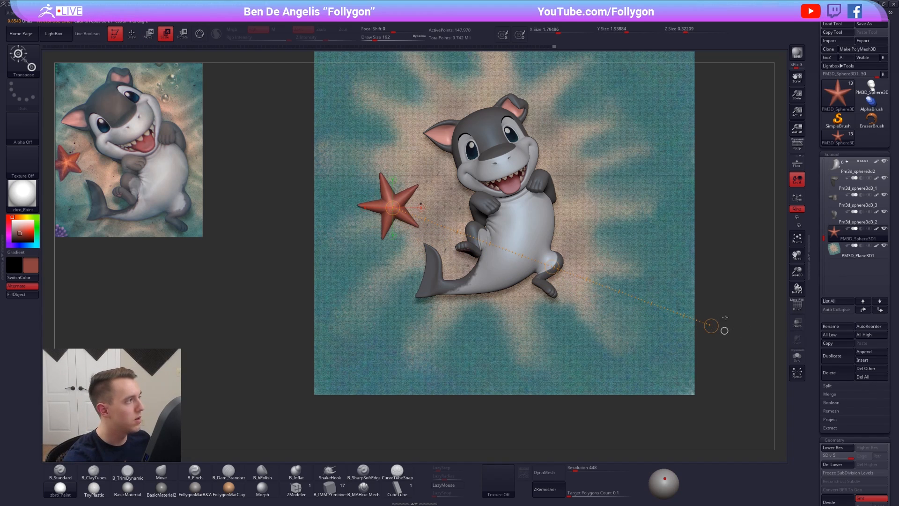
{"action": "key", "text": "ctrl+z"}
Step: Inflate the starfish slightly to fatten its arms, comparing it with the previous shape before keeping it
{"action": "key", "text": "w"}
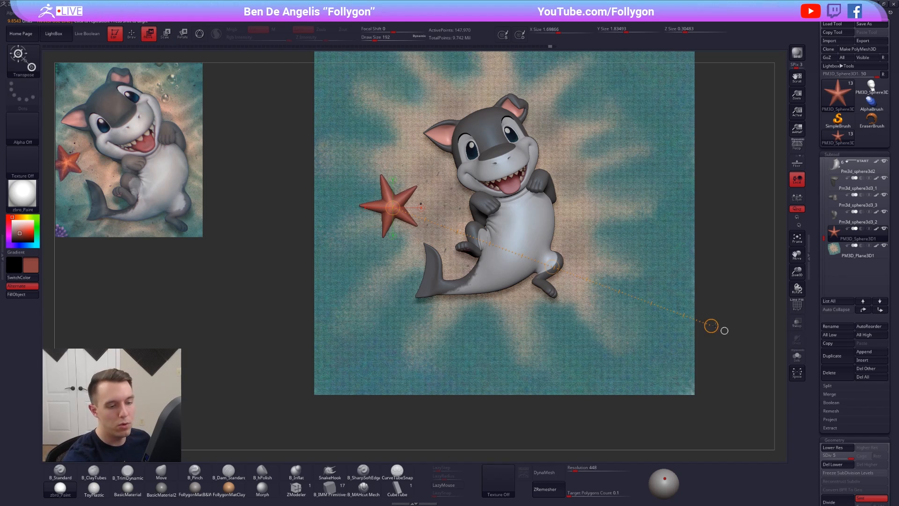
{"action": "right_click_drag", "start_coordinate": [711, 325], "coordinate": [711, 327]}
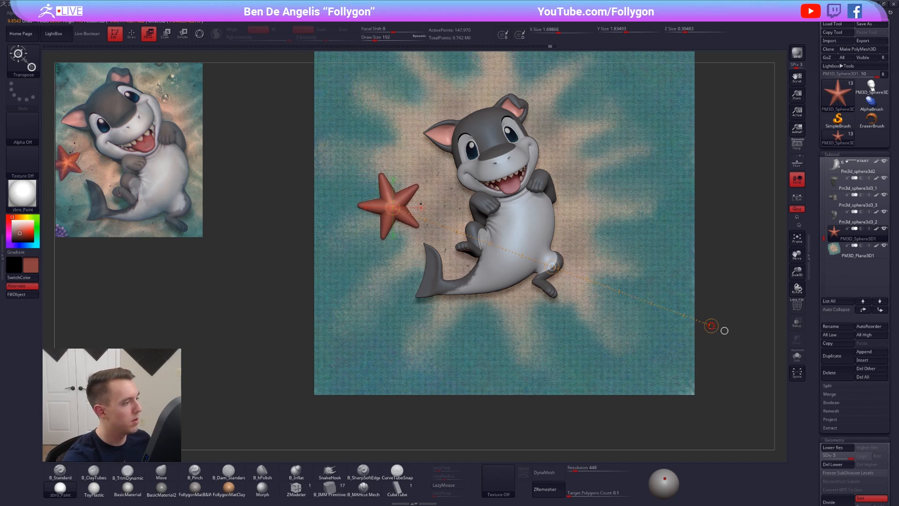
{"action": "left_click_drag", "start_coordinate": [711, 327], "coordinate": [711, 325]}
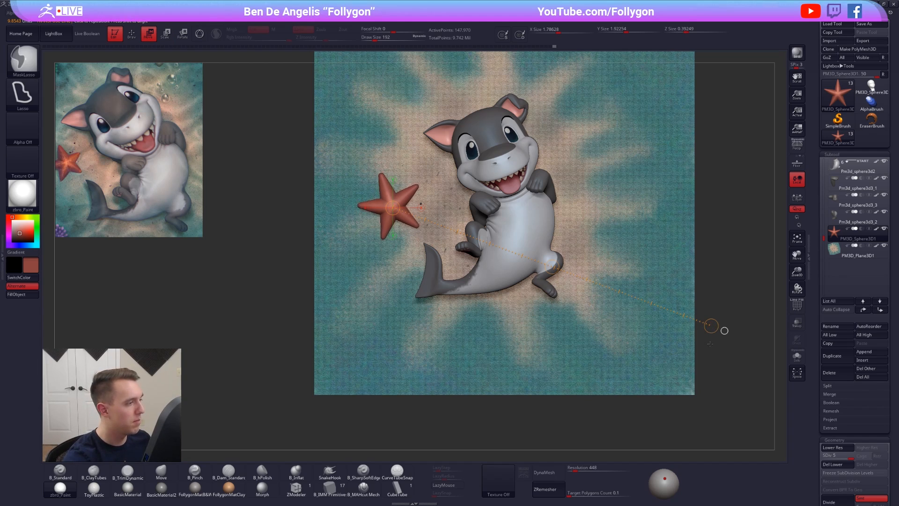
{"action": "key", "text": "ctrl+z"}
{"action": "key", "text": "ctrl+shift+z"}
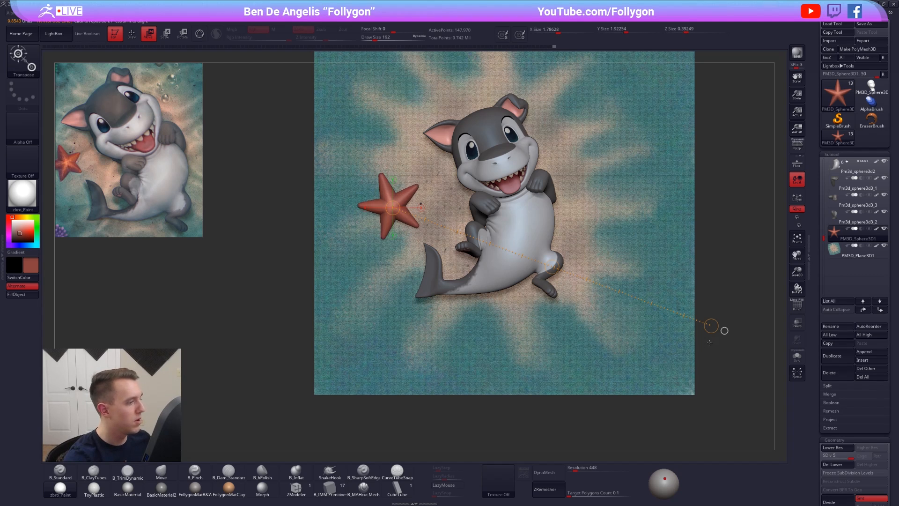
{"action": "key", "text": "q"}
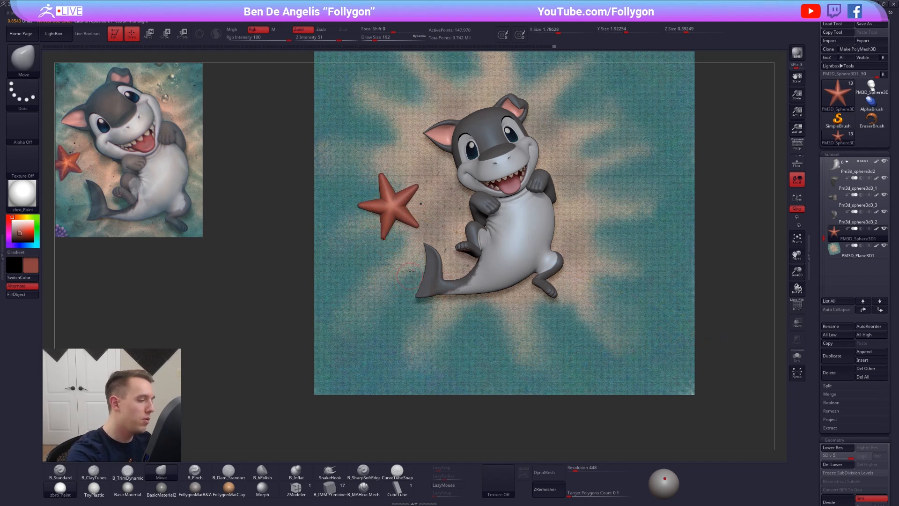
Step: Hide the starfish and the sand plane, and select the shark's Pm3d_sphere3d3_2 subtool
{"action": "right_click_drag", "start_coordinate": [511, 352], "coordinate": [487, 370], "text": "alt"}
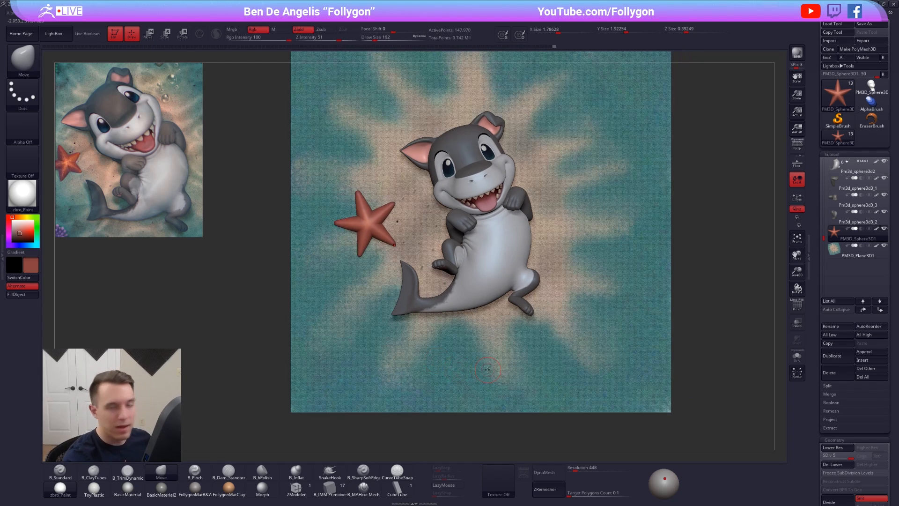
{"action": "mouse_move", "coordinate": [695, 354]}
{"action": "right_mouse_down", "text": "ctrl"}
{"action": "mouse_move", "coordinate": [679, 346]}
{"action": "mouse_move", "coordinate": [683, 352]}
{"action": "right_mouse_up", "text": "ctrl"}
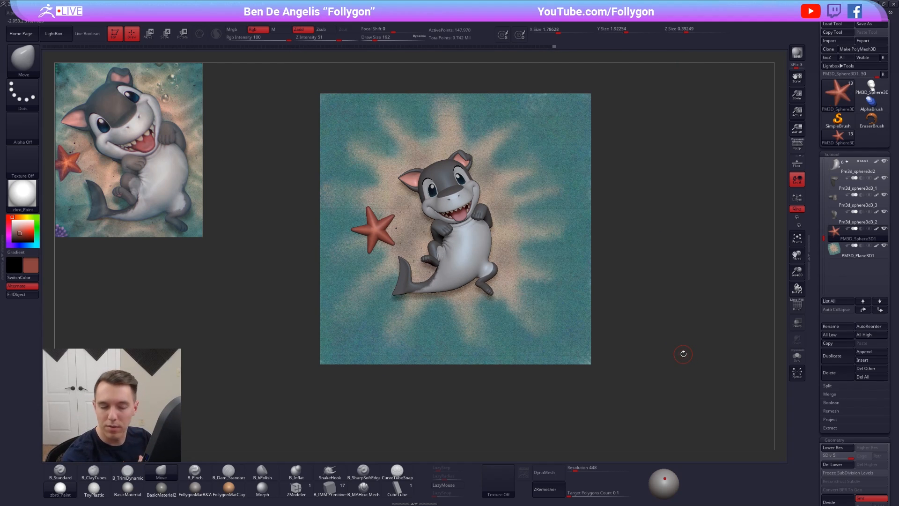
{"action": "left_click_drag", "start_coordinate": [883, 228], "coordinate": [884, 245]}
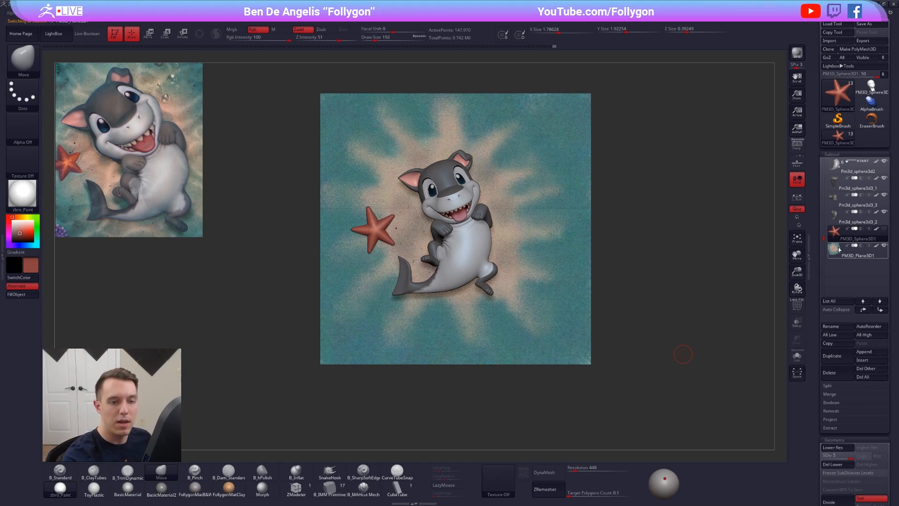
{"action": "left_click", "coordinate": [835, 248]}
{"action": "left_click", "coordinate": [843, 220]}
{"action": "mouse_move", "coordinate": [534, 297]}
{"action": "left_mouse_down"}
{"action": "mouse_move", "coordinate": [473, 220]}
{"action": "mouse_move", "coordinate": [473, 236]}
{"action": "mouse_move", "coordinate": [511, 307]}
{"action": "mouse_move", "coordinate": [508, 332]}
{"action": "left_mouse_up"}
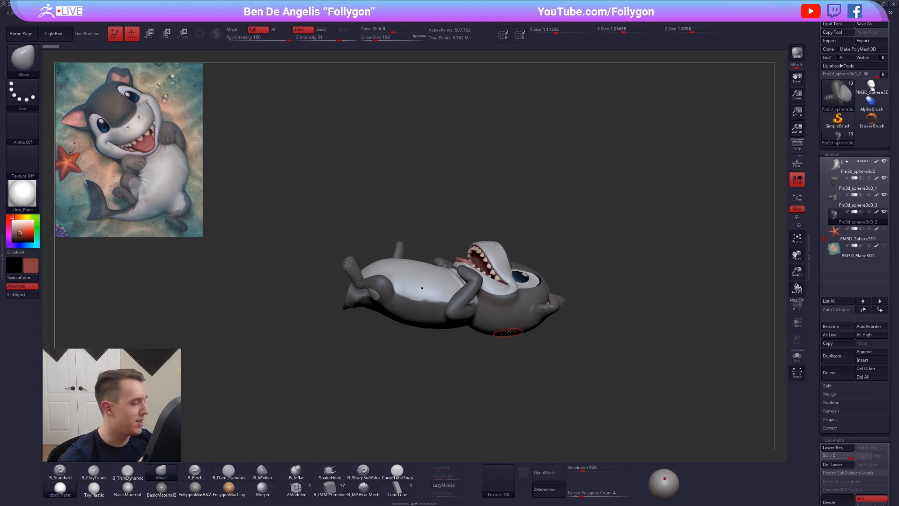
{"action": "mouse_move", "coordinate": [300, 326]}
{"action": "left_mouse_down", "text": "alt"}
{"action": "mouse_move", "coordinate": [286, 300]}
{"action": "mouse_move", "coordinate": [287, 324]}
{"action": "left_mouse_up", "text": "alt"}
Step: Set the main colour to white with the FollygonMatB&P material and append a Sphere3D subtool
{"action": "left_click", "coordinate": [23, 227]}
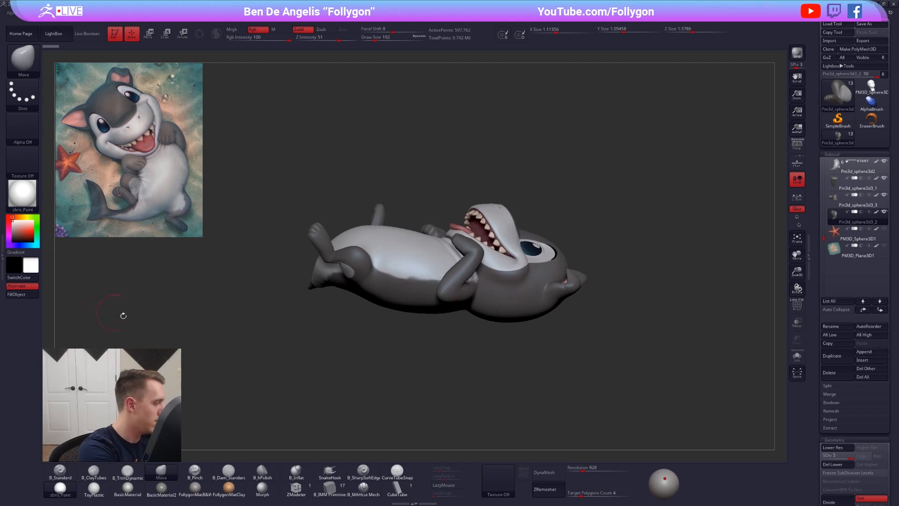
{"action": "left_click", "coordinate": [195, 488]}
{"action": "right_click_drag", "start_coordinate": [544, 265], "coordinate": [538, 243], "text": "alt"}
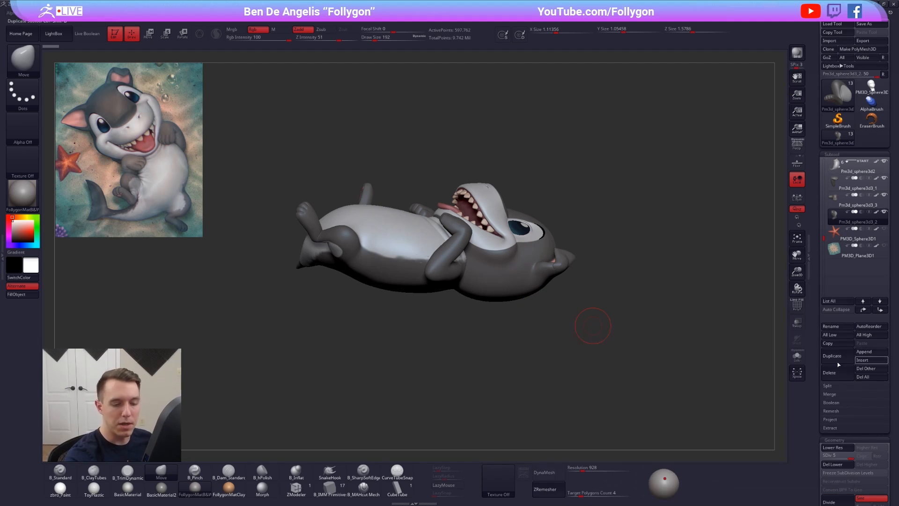
{"action": "left_click", "coordinate": [862, 353]}
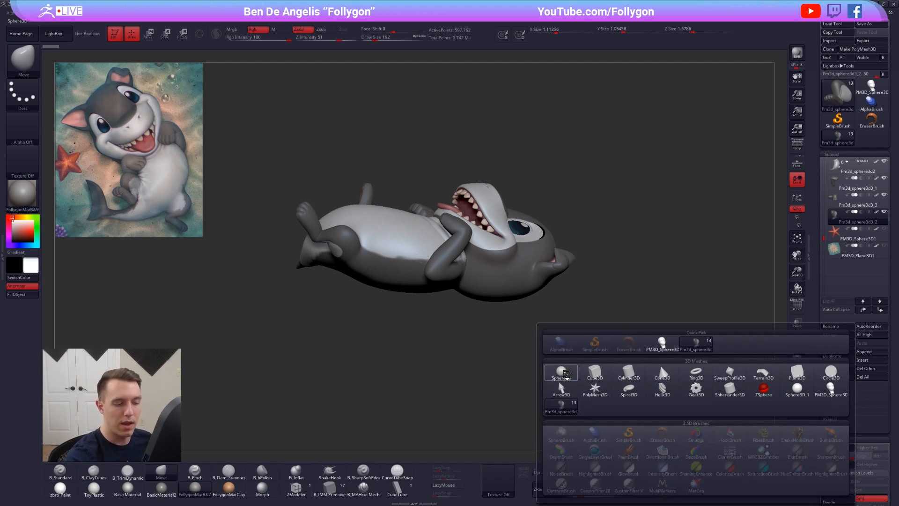
{"action": "left_click", "coordinate": [564, 373]}
Step: Move the new sphere off the shark's face into the empty space beside its cheek
{"action": "right_click_drag", "start_coordinate": [623, 307], "coordinate": [515, 258]}
{"action": "key", "text": "w"}
{"action": "left_click_drag", "start_coordinate": [537, 265], "coordinate": [556, 218]}
{"action": "right_click_drag", "start_coordinate": [531, 236], "coordinate": [564, 398]}
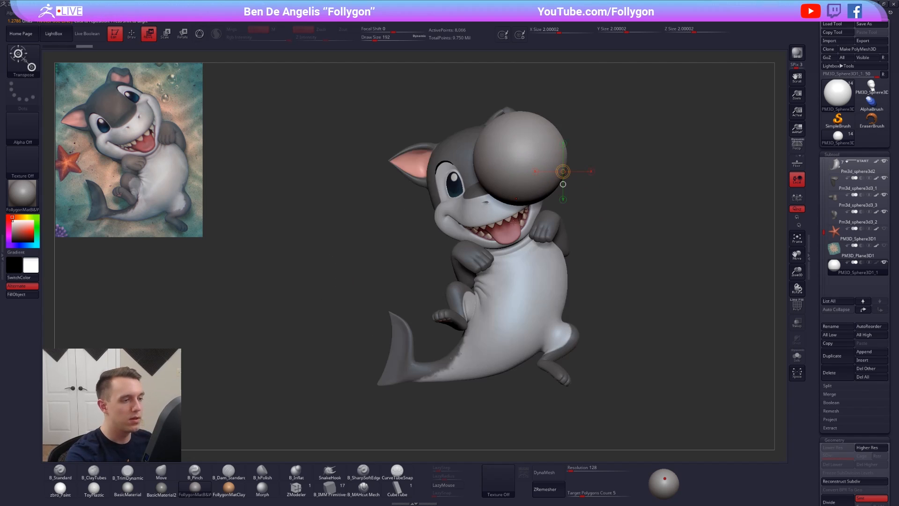
{"action": "right_click_drag", "start_coordinate": [540, 149], "coordinate": [504, 235], "text": "alt"}
{"action": "mouse_move", "coordinate": [489, 259]}
{"action": "left_mouse_down", "text": "shift"}
{"action": "mouse_move", "coordinate": [489, 314]}
{"action": "mouse_move", "coordinate": [504, 289]}
{"action": "mouse_move", "coordinate": [560, 321]}
{"action": "left_mouse_up", "text": "shift"}
Step: Scale the sphere down to a small bubble about 0.4 units across beside the shark's cheek
{"action": "key", "text": "e"}
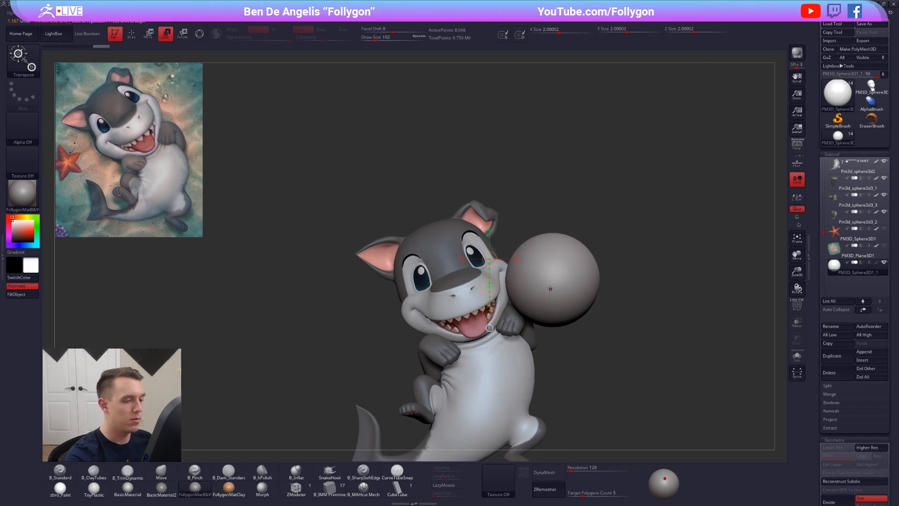
{"action": "mouse_move", "coordinate": [559, 284]}
{"action": "left_mouse_down", "text": "shift"}
{"action": "mouse_move", "coordinate": [643, 285]}
{"action": "mouse_move", "coordinate": [609, 277]}
{"action": "mouse_move", "coordinate": [626, 282]}
{"action": "left_mouse_up", "text": "shift"}
{"action": "left_click_drag", "start_coordinate": [632, 286], "coordinate": [578, 285]}
{"action": "key", "text": "w"}
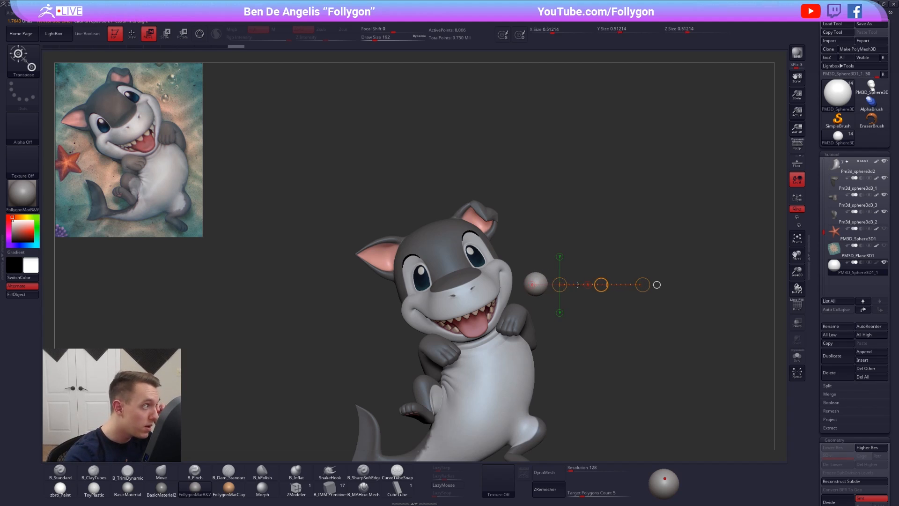
{"action": "key", "text": "e"}
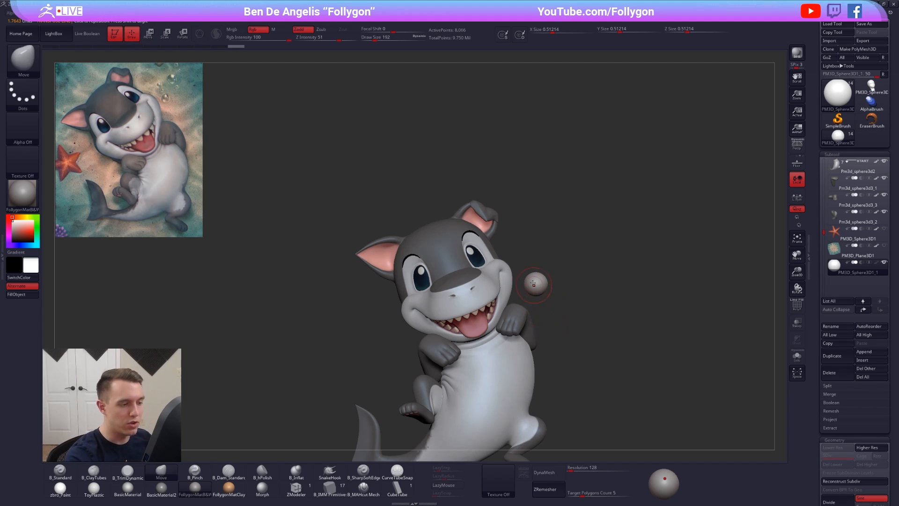
{"action": "scroll", "coordinate": [541, 290], "scroll_direction": "up", "scroll_amount": 5}
{"action": "mouse_move", "coordinate": [540, 290]}
{"action": "left_mouse_down"}
{"action": "mouse_move", "coordinate": [606, 289]}
{"action": "mouse_move", "coordinate": [571, 299]}
{"action": "left_mouse_up"}
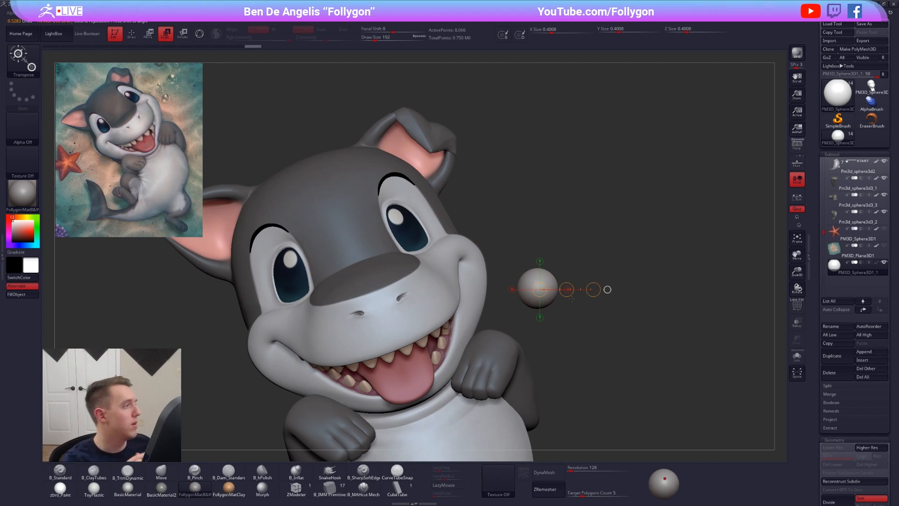
{"action": "key", "text": "q"}
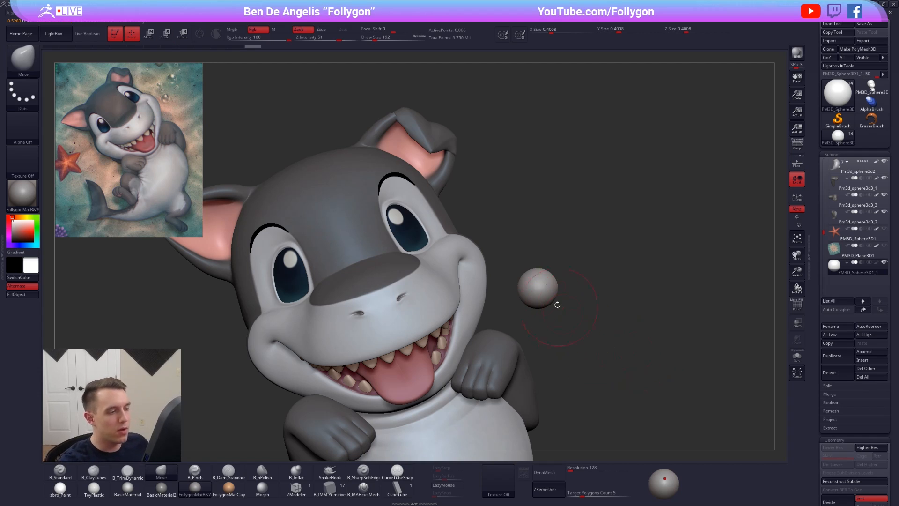
Step: Isolate the sphere and try to pull its top upward with the Move brush
{"action": "right_click_drag", "start_coordinate": [549, 288], "coordinate": [546, 302], "text": "ctrl"}
{"action": "key", "text": "alt+s"}
{"action": "left_click_drag", "start_coordinate": [539, 274], "coordinate": [543, 249]}
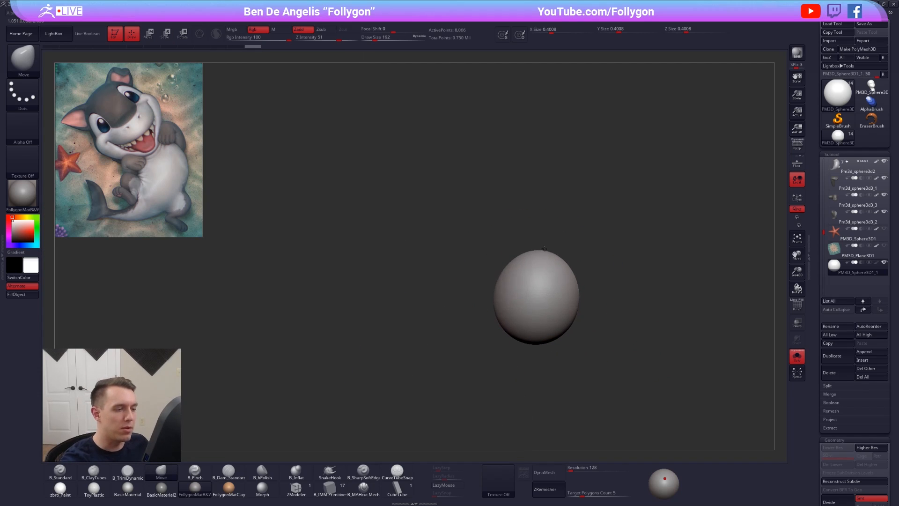
{"action": "key", "text": "ctrl+z"}
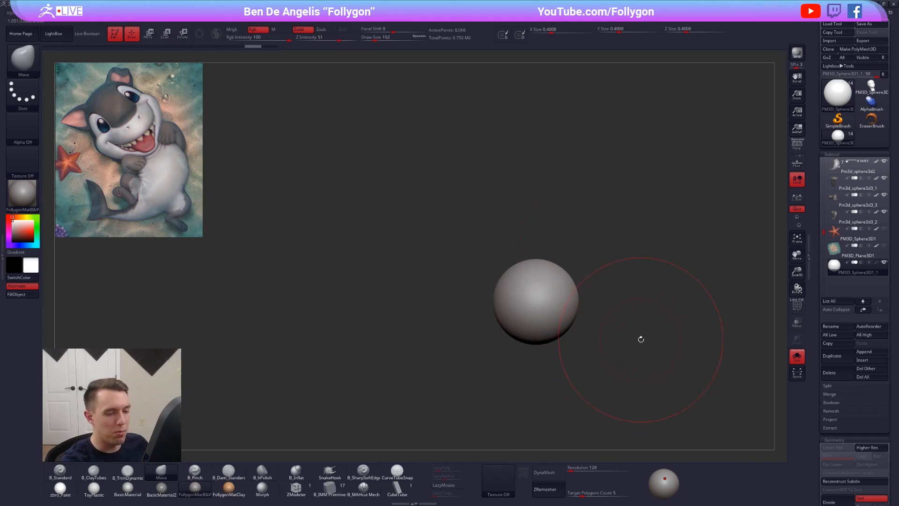
Step: Retopologise the sphere with ZRemesher at a target polygon count of 0.1 and smooth it with dynamic subdivision
{"action": "key", "text": "space"}
{"action": "left_click_drag", "start_coordinate": [641, 339], "coordinate": [633, 343]}
{"action": "left_click_drag", "start_coordinate": [577, 489], "coordinate": [567, 492]}
{"action": "left_click", "coordinate": [550, 488]}
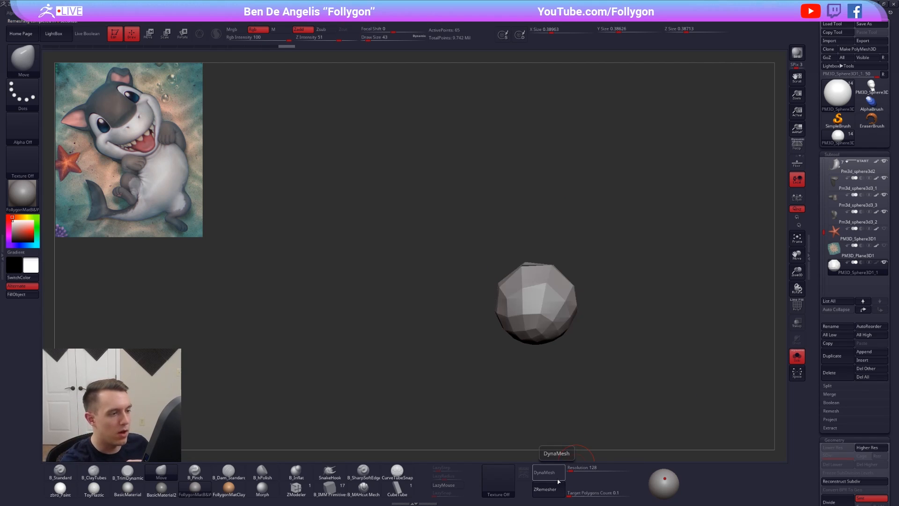
{"action": "left_click", "coordinate": [557, 478]}
{"action": "mouse_move", "coordinate": [583, 369]}
{"action": "left_mouse_down"}
{"action": "mouse_move", "coordinate": [603, 373]}
{"action": "mouse_move", "coordinate": [590, 375]}
{"action": "mouse_move", "coordinate": [603, 363]}
{"action": "mouse_move", "coordinate": [593, 365]}
{"action": "left_mouse_up"}
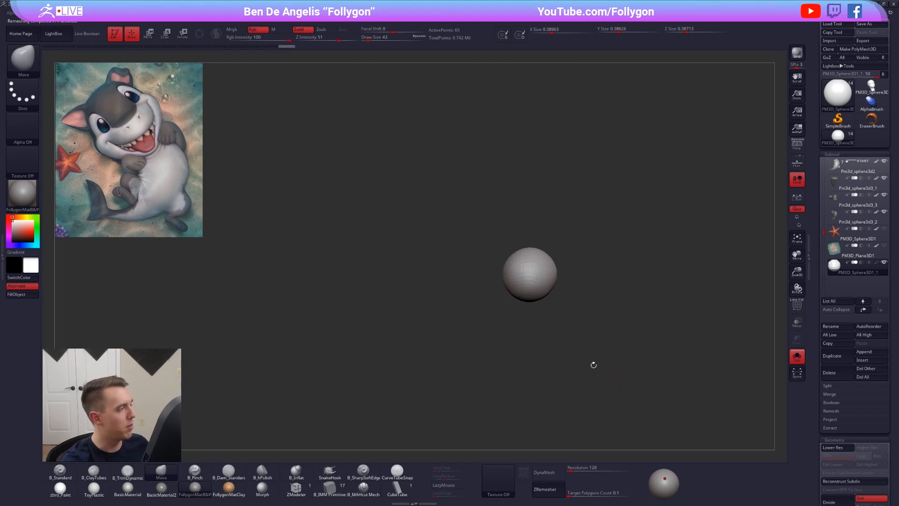
Step: Make the sphere slightly irregular with a larger Move brush, undo the last pull, and show the shark again
{"action": "key", "text": "space"}
{"action": "left_click_drag", "start_coordinate": [565, 288], "coordinate": [561, 272]}
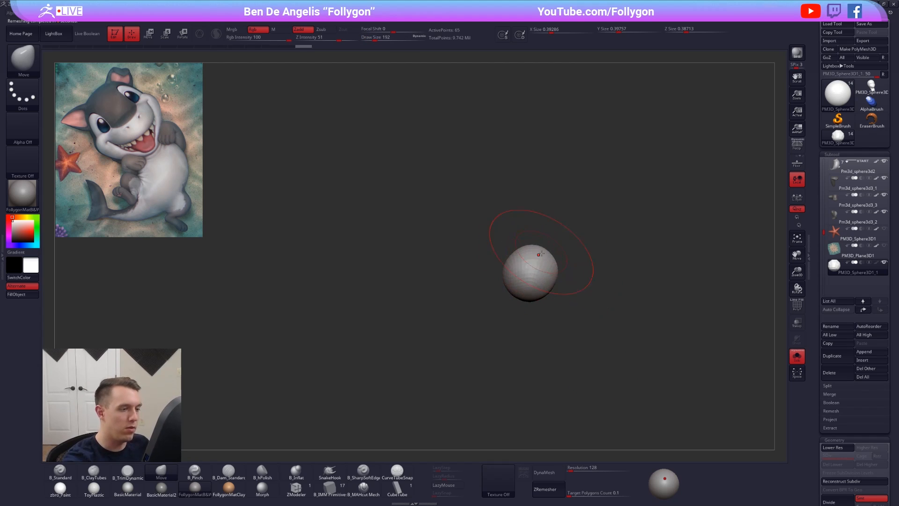
{"action": "left_click_drag", "start_coordinate": [538, 253], "coordinate": [535, 246]}
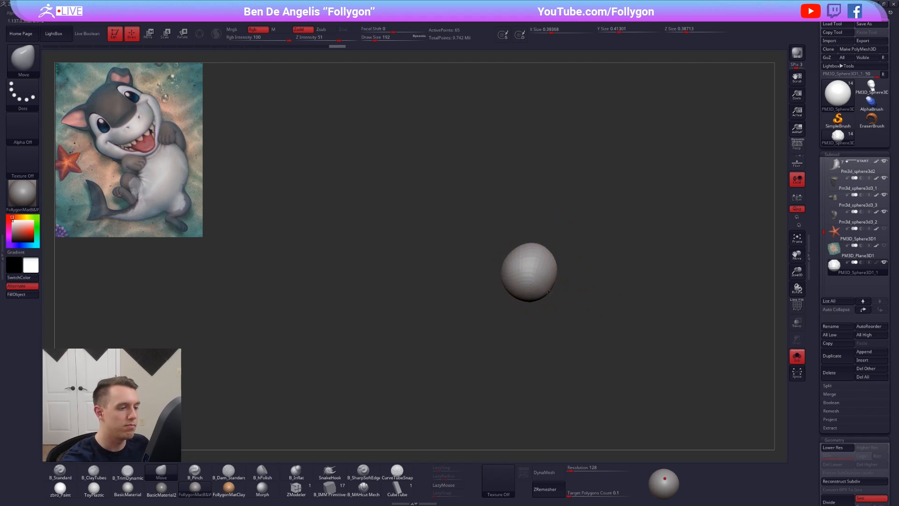
{"action": "left_click_drag", "start_coordinate": [549, 292], "coordinate": [533, 290]}
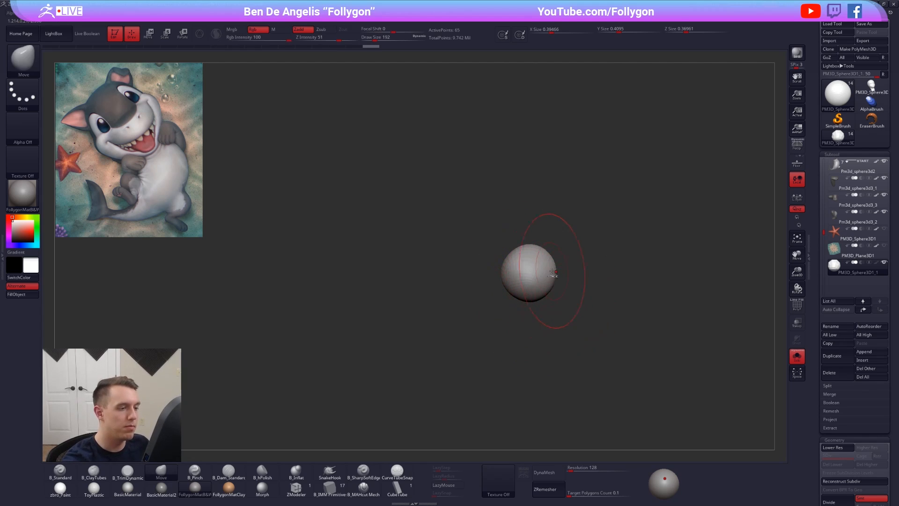
{"action": "key", "text": "ctrl+z"}
{"action": "mouse_move", "coordinate": [581, 323]}
{"action": "left_mouse_down"}
{"action": "mouse_move", "coordinate": [597, 311]}
{"action": "mouse_move", "coordinate": [590, 290]}
{"action": "mouse_move", "coordinate": [569, 321]}
{"action": "mouse_move", "coordinate": [574, 367]}
{"action": "left_mouse_up"}
{"action": "key", "text": "alt+s"}
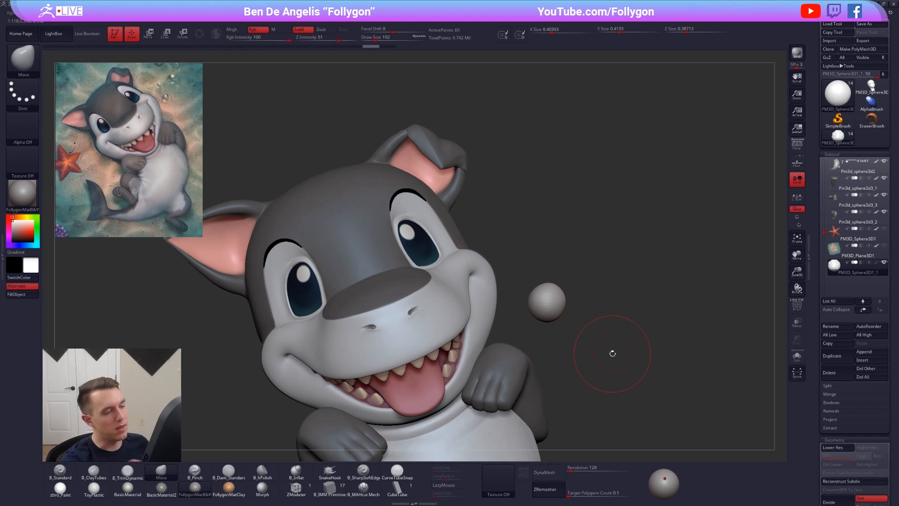
Step: Duplicate the bubble to the upper right of the original and position the pair beside the shark's cheek
{"action": "key", "text": "w"}
{"action": "left_click_drag", "start_coordinate": [558, 305], "coordinate": [557, 361]}
{"action": "left_click_drag", "start_coordinate": [557, 331], "coordinate": [550, 321]}
{"action": "left_click_drag", "start_coordinate": [543, 281], "coordinate": [545, 359]}
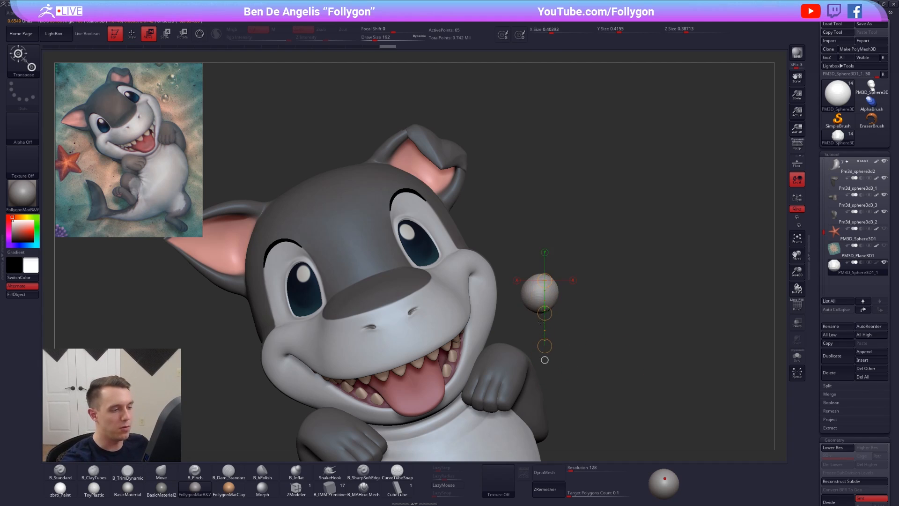
{"action": "left_click_drag", "start_coordinate": [545, 312], "coordinate": [595, 243], "text": "ctrl"}
{"action": "mouse_move", "coordinate": [604, 299]}
{"action": "left_mouse_down"}
{"action": "mouse_move", "coordinate": [600, 248]}
{"action": "mouse_move", "coordinate": [592, 353]}
{"action": "mouse_move", "coordinate": [591, 282]}
{"action": "mouse_move", "coordinate": [620, 281]}
{"action": "left_mouse_up"}
{"action": "left_click", "coordinate": [617, 290], "text": "ctrl"}
{"action": "mouse_move", "coordinate": [558, 299]}
{"action": "left_mouse_down", "text": "shift"}
{"action": "mouse_move", "coordinate": [544, 393]}
{"action": "mouse_move", "coordinate": [589, 364]}
{"action": "left_mouse_up", "text": "shift"}
{"action": "key", "text": "q"}
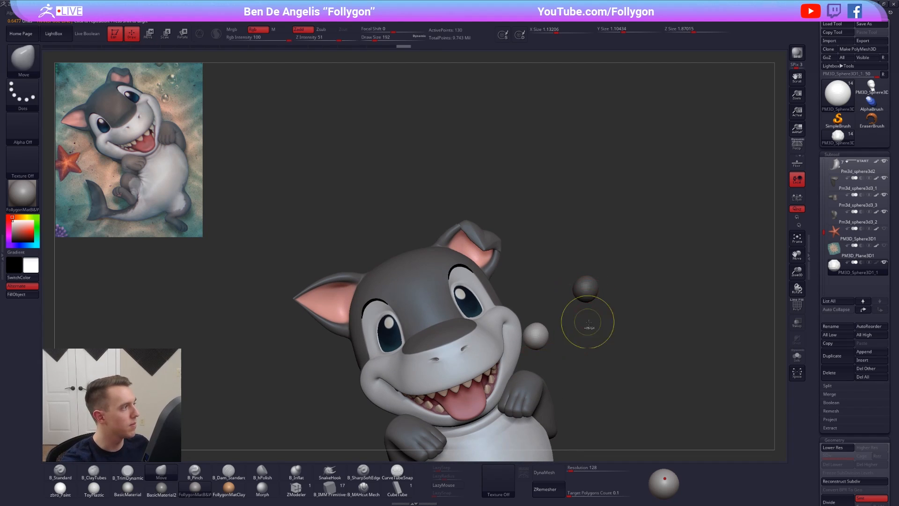
Step: Mask the original bubble, then slightly shrink the upper copy and reshape it with the Move brush
{"action": "left_click", "coordinate": [582, 287], "text": "alt"}
{"action": "key", "text": "space"}
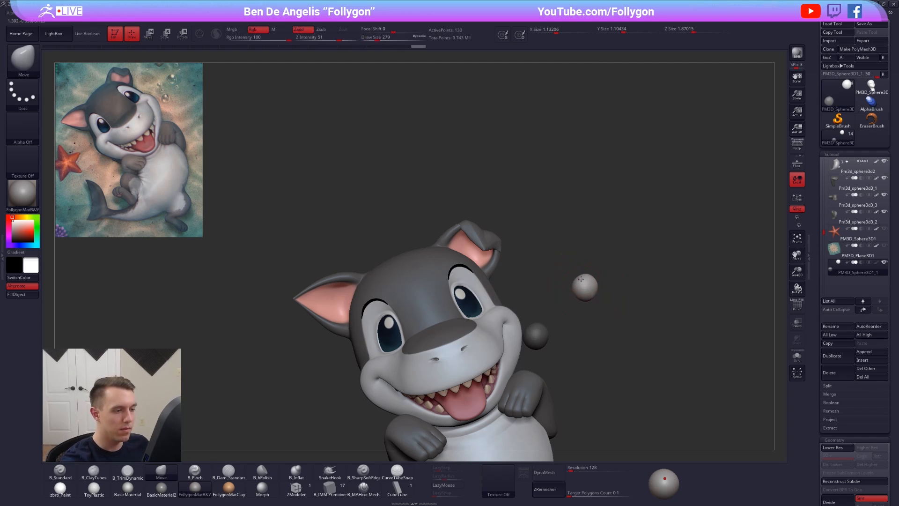
{"action": "key", "text": "e"}
{"action": "left_click_drag", "start_coordinate": [585, 287], "coordinate": [637, 287], "text": "shift"}
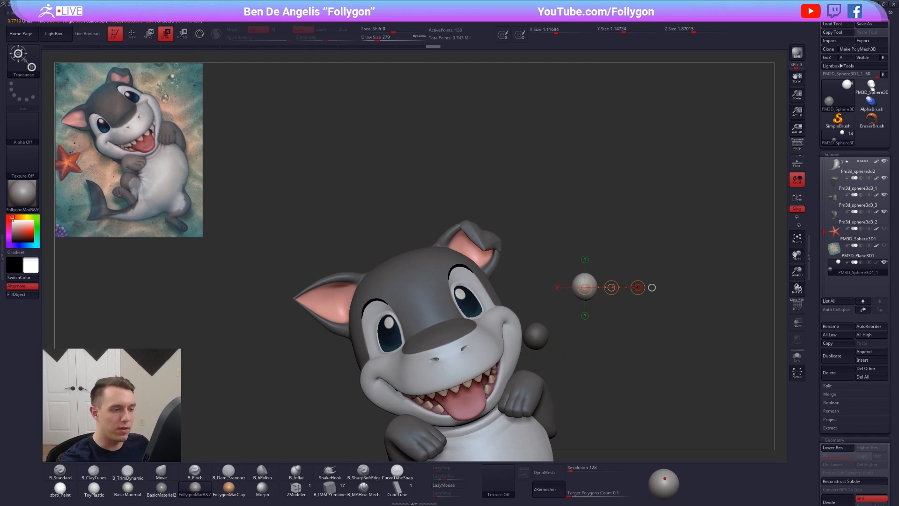
{"action": "key", "text": "q"}
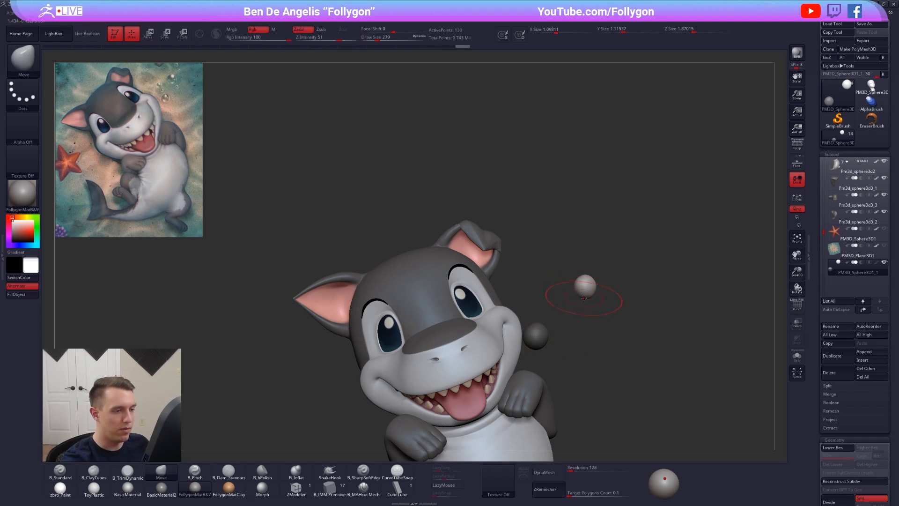
{"action": "left_click_drag", "start_coordinate": [618, 355], "coordinate": [610, 379], "text": "alt"}
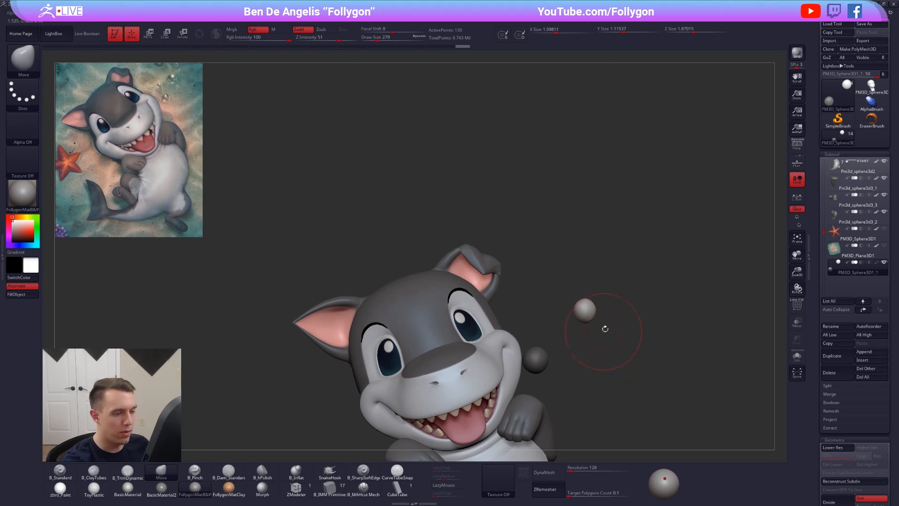
{"action": "key", "text": "space"}
{"action": "mouse_move", "coordinate": [605, 329]}
{"action": "left_mouse_down"}
{"action": "mouse_move", "coordinate": [572, 317]}
{"action": "mouse_move", "coordinate": [614, 344]}
{"action": "mouse_move", "coordinate": [591, 352]}
{"action": "left_mouse_up"}
{"action": "key", "text": "space"}
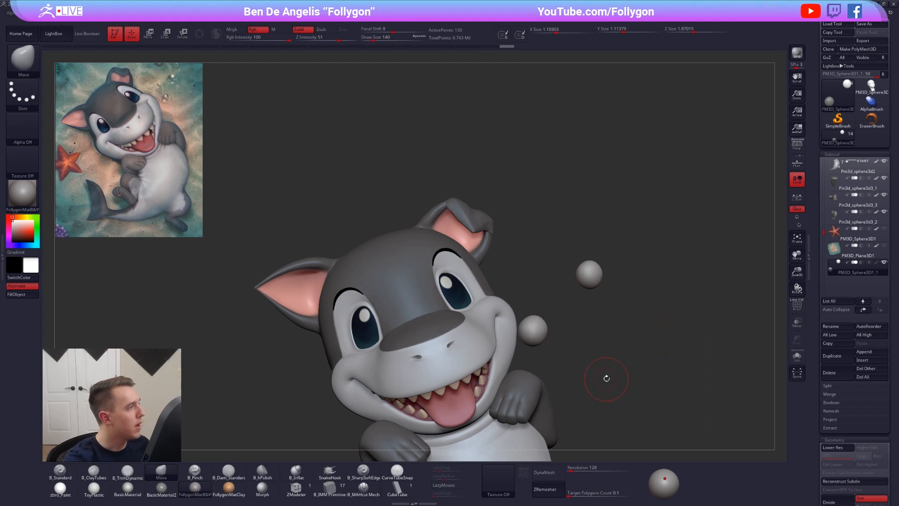
Step: Duplicate the upper bubble and scale the copy down into a small bubble at its lower right
{"action": "left_click_drag", "start_coordinate": [612, 376], "coordinate": [614, 401], "text": "alt"}
{"action": "mouse_move", "coordinate": [616, 262]}
{"action": "left_mouse_down", "text": "ctrl+alt"}
{"action": "mouse_move", "coordinate": [554, 302]}
{"action": "mouse_move", "coordinate": [547, 257]}
{"action": "left_mouse_up", "text": "ctrl+alt"}
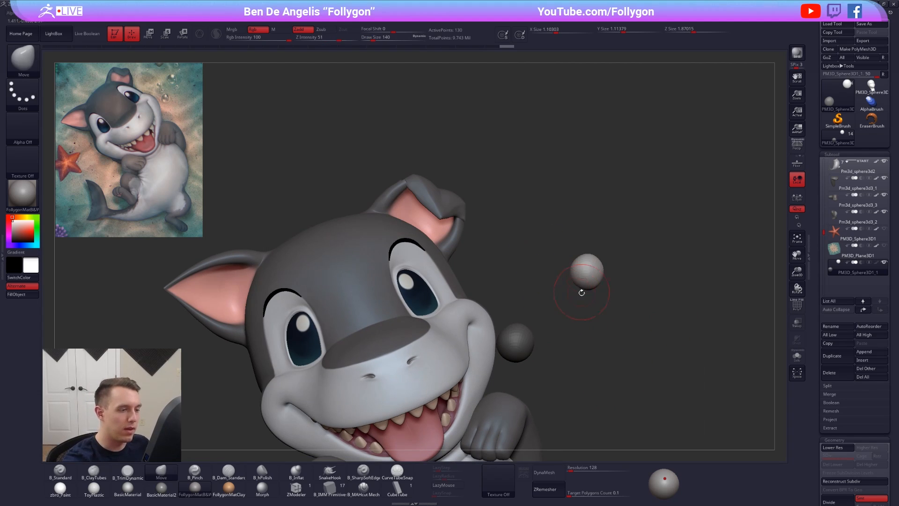
{"action": "key", "text": "w"}
{"action": "left_click_drag", "start_coordinate": [590, 284], "coordinate": [592, 343]}
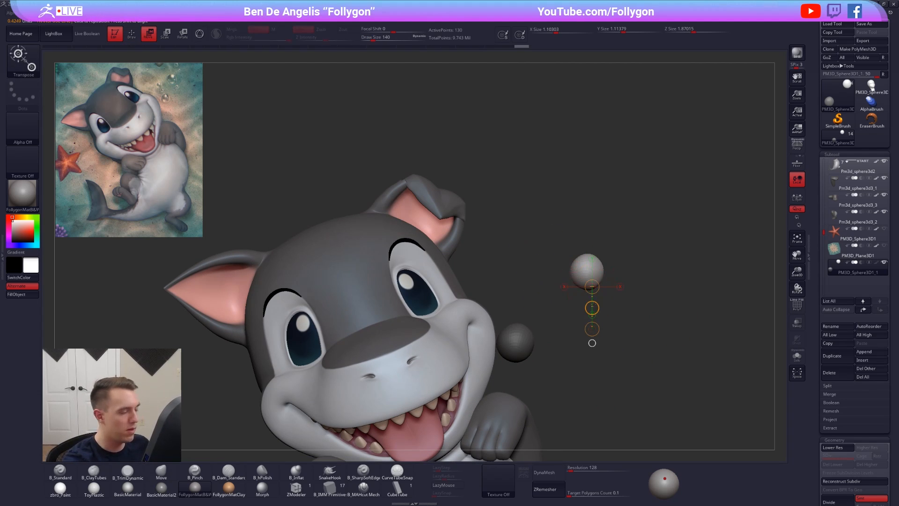
{"action": "mouse_move", "coordinate": [591, 308]}
{"action": "left_mouse_down", "text": "ctrl"}
{"action": "mouse_move", "coordinate": [612, 336]}
{"action": "mouse_move", "coordinate": [630, 302]}
{"action": "mouse_move", "coordinate": [664, 299]}
{"action": "mouse_move", "coordinate": [646, 299]}
{"action": "mouse_move", "coordinate": [646, 384]}
{"action": "mouse_move", "coordinate": [610, 351]}
{"action": "mouse_move", "coordinate": [610, 365]}
{"action": "left_mouse_up", "text": "ctrl"}
{"action": "key", "text": "e"}
{"action": "key", "text": "w"}
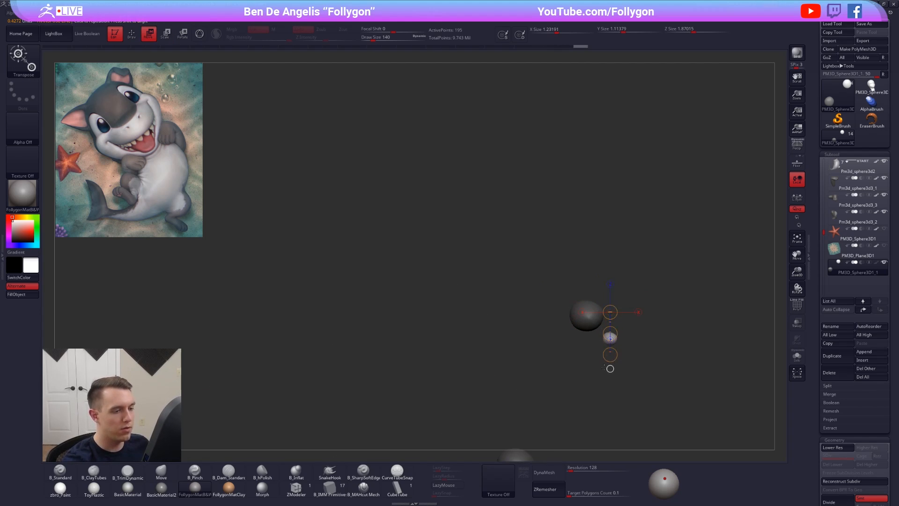
{"action": "key", "text": "q"}
{"action": "left_click_drag", "start_coordinate": [591, 447], "coordinate": [604, 373]}
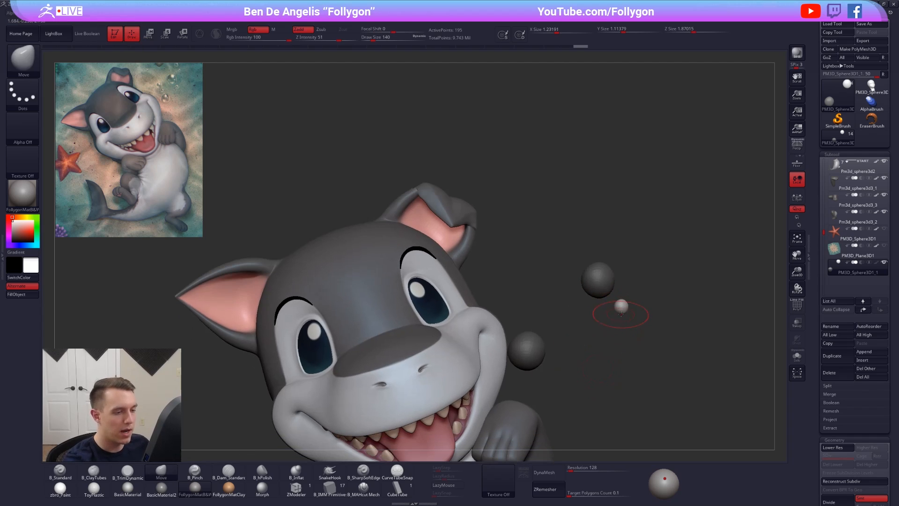
{"action": "left_click_drag", "start_coordinate": [618, 316], "coordinate": [636, 309], "text": "alt"}
Step: Copy the small bubble to just above the large lower bubble, and shift that large bubble slightly away from the cheek
{"action": "key", "text": "w"}
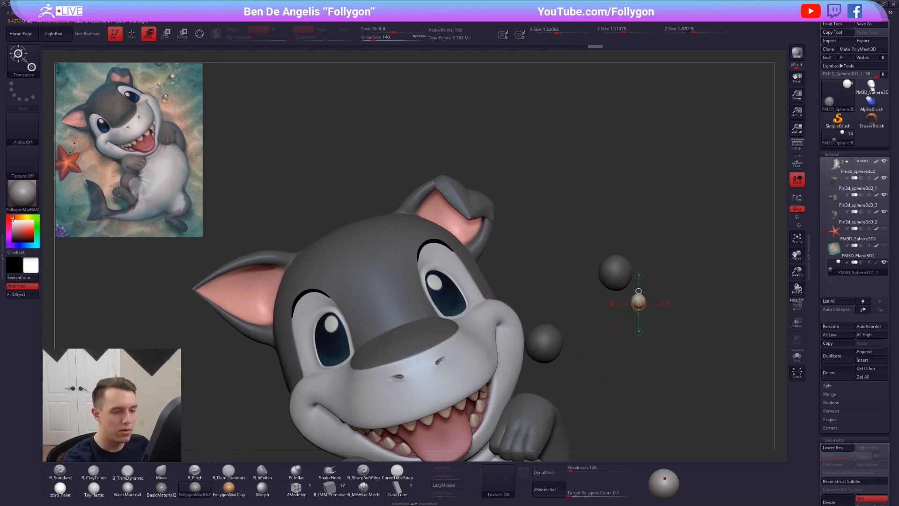
{"action": "mouse_move", "coordinate": [622, 278]}
{"action": "left_mouse_down", "text": "shift"}
{"action": "mouse_move", "coordinate": [622, 326]}
{"action": "mouse_move", "coordinate": [537, 327]}
{"action": "mouse_move", "coordinate": [546, 312]}
{"action": "mouse_move", "coordinate": [564, 349]}
{"action": "mouse_move", "coordinate": [620, 263]}
{"action": "left_mouse_up", "text": "shift"}
{"action": "left_click_drag", "start_coordinate": [557, 340], "coordinate": [570, 371], "text": "shift"}
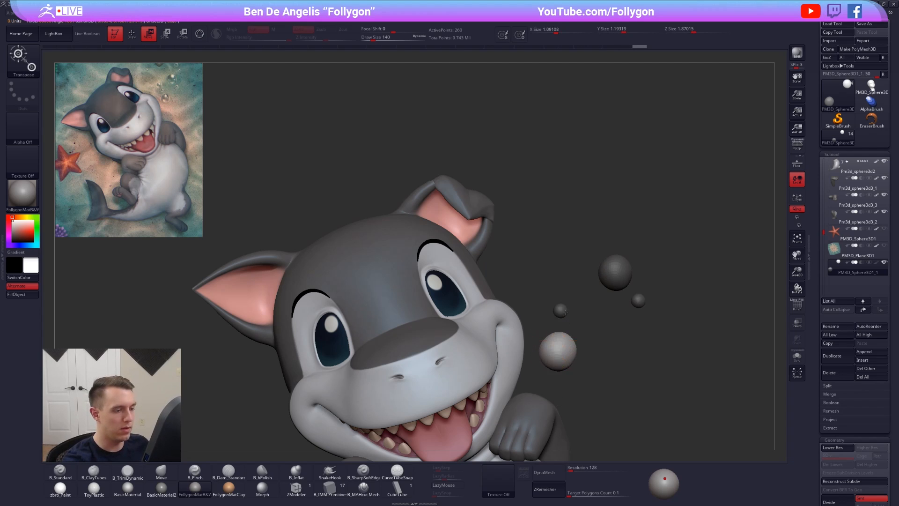
Step: Align the small copy in depth with the large lower bubble, close above it, and scale it down
{"action": "left_click_drag", "start_coordinate": [564, 312], "coordinate": [618, 277], "text": "ctrl"}
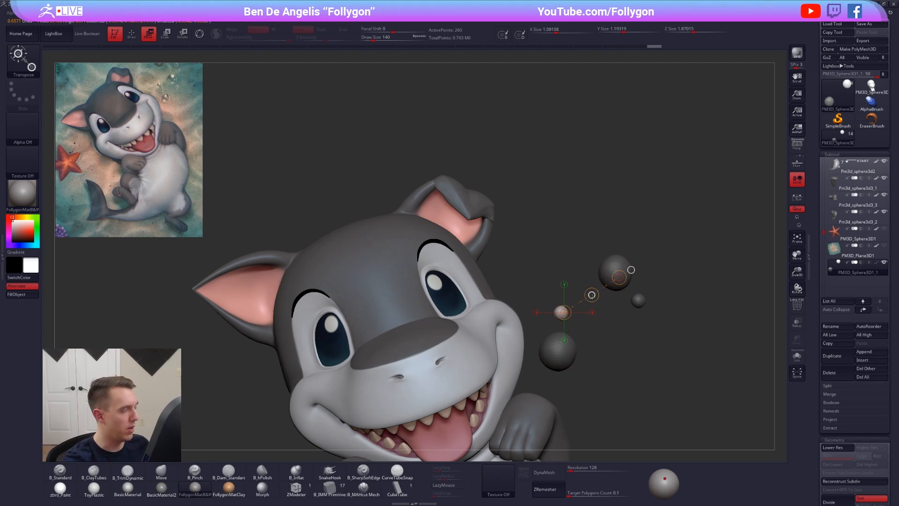
{"action": "left_click_drag", "start_coordinate": [585, 305], "coordinate": [565, 356]}
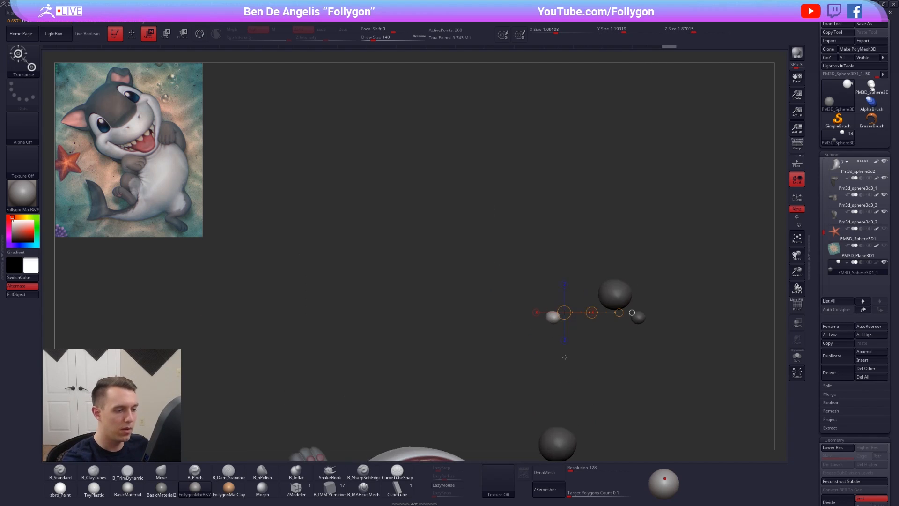
{"action": "left_click_drag", "start_coordinate": [554, 317], "coordinate": [553, 425]}
{"action": "left_click_drag", "start_coordinate": [562, 349], "coordinate": [566, 271], "text": "alt"}
{"action": "key", "text": "e"}
{"action": "mouse_move", "coordinate": [557, 332]}
{"action": "left_mouse_down"}
{"action": "mouse_move", "coordinate": [610, 332]}
{"action": "mouse_move", "coordinate": [589, 370]}
{"action": "mouse_move", "coordinate": [589, 409]}
{"action": "left_mouse_up"}
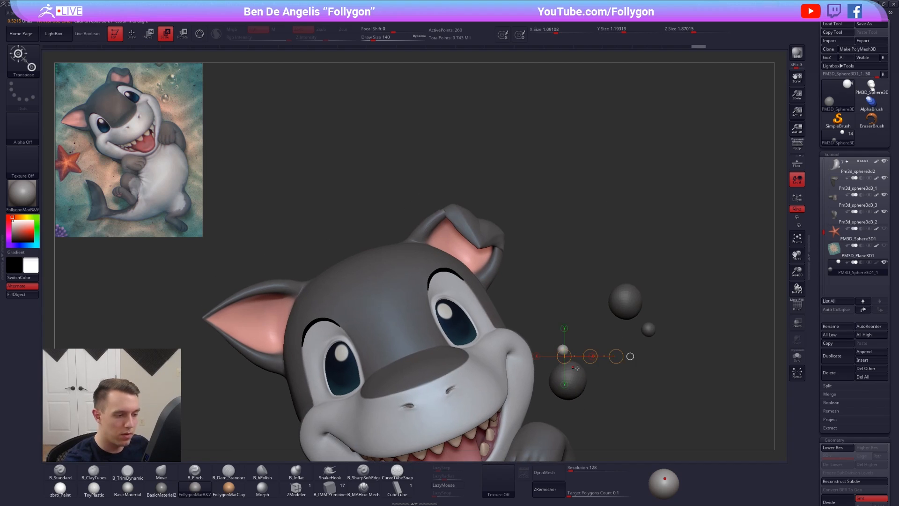
Step: Duplicate the smallest bubble, enlarge the copy a little and place it up and to the left of the smallest one
{"action": "key", "text": "w"}
{"action": "mouse_move", "coordinate": [590, 357]}
{"action": "left_mouse_down", "text": "ctrl"}
{"action": "mouse_move", "coordinate": [585, 340]}
{"action": "mouse_move", "coordinate": [596, 375]}
{"action": "left_mouse_up", "text": "ctrl"}
{"action": "key", "text": "e"}
{"action": "left_click_drag", "start_coordinate": [560, 332], "coordinate": [599, 328], "text": "shift"}
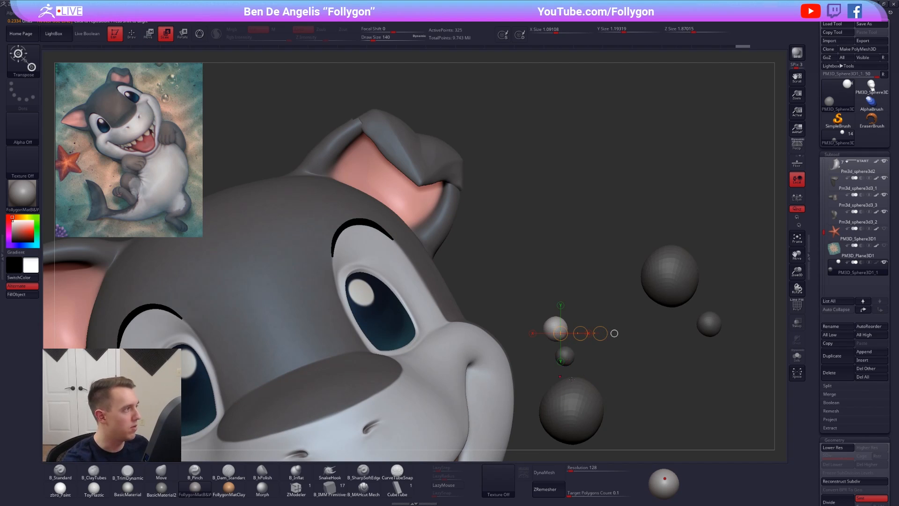
{"action": "left_click_drag", "start_coordinate": [601, 335], "coordinate": [621, 272]}
{"action": "key", "text": "w"}
{"action": "mouse_move", "coordinate": [571, 346]}
{"action": "left_mouse_down", "text": "shift"}
{"action": "mouse_move", "coordinate": [571, 390]}
{"action": "mouse_move", "coordinate": [567, 355]}
{"action": "left_mouse_up", "text": "shift"}
Step: Reshape the newest bubble slightly with the Move brush at draw size 96, checking the cluster against the shark
{"action": "left_click_drag", "start_coordinate": [625, 359], "coordinate": [626, 417]}
{"action": "key", "text": "q"}
{"action": "key", "text": "space"}
{"action": "left_click_drag", "start_coordinate": [559, 305], "coordinate": [556, 306]}
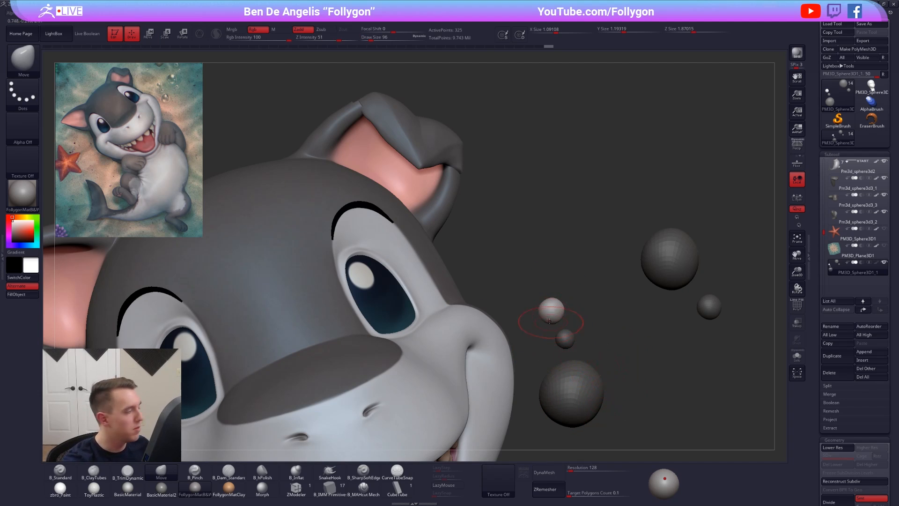
{"action": "left_click_drag", "start_coordinate": [572, 323], "coordinate": [549, 308], "text": "alt"}
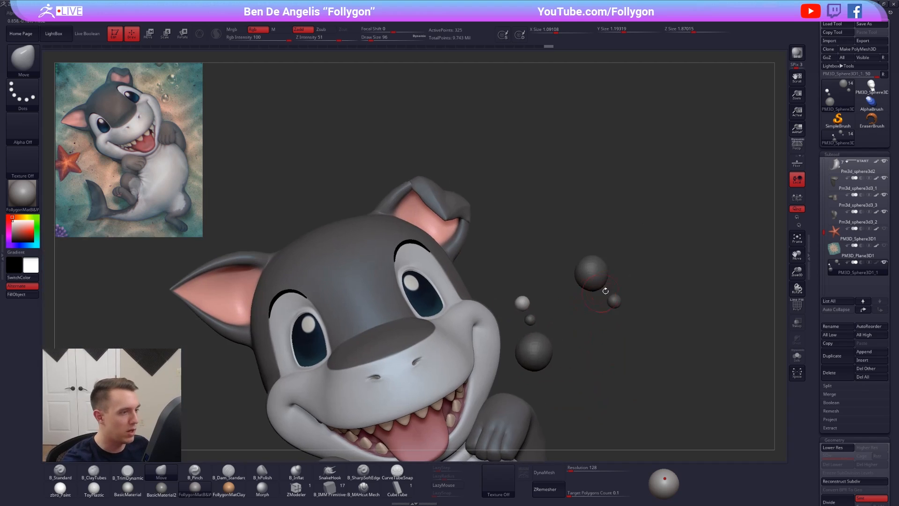
{"action": "left_click_drag", "start_coordinate": [584, 339], "coordinate": [574, 363], "text": "alt"}
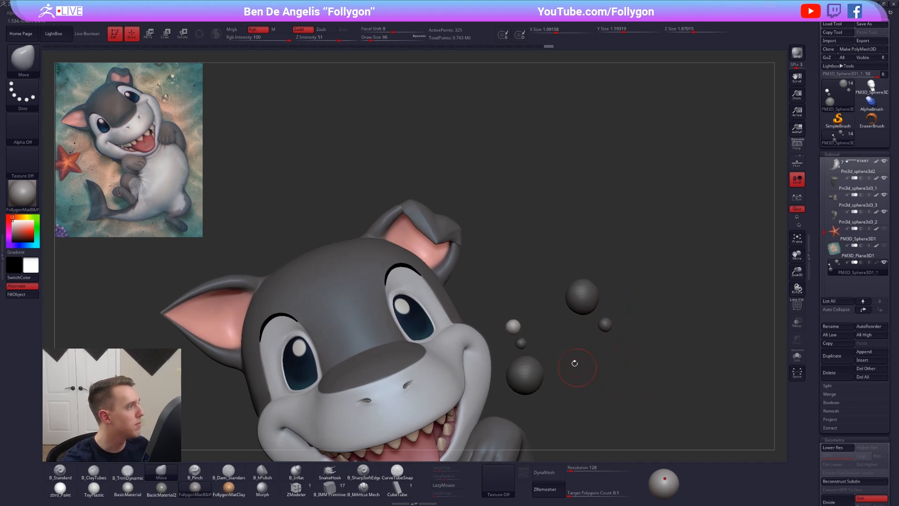
{"action": "left_click_drag", "start_coordinate": [613, 331], "coordinate": [577, 344], "text": "alt"}
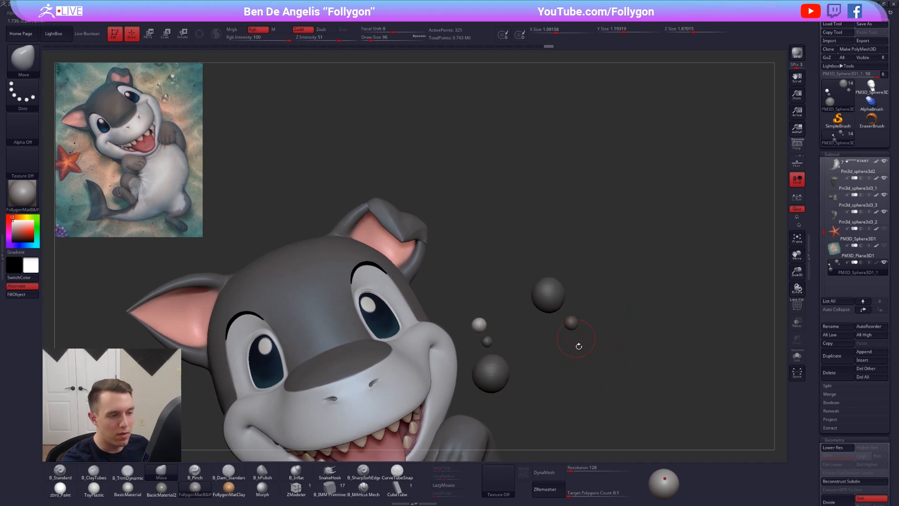
Step: Copy the small bubble beside the large upper bubble to a spot above it, scale the copy down and adjust its depth
{"action": "key", "text": "w"}
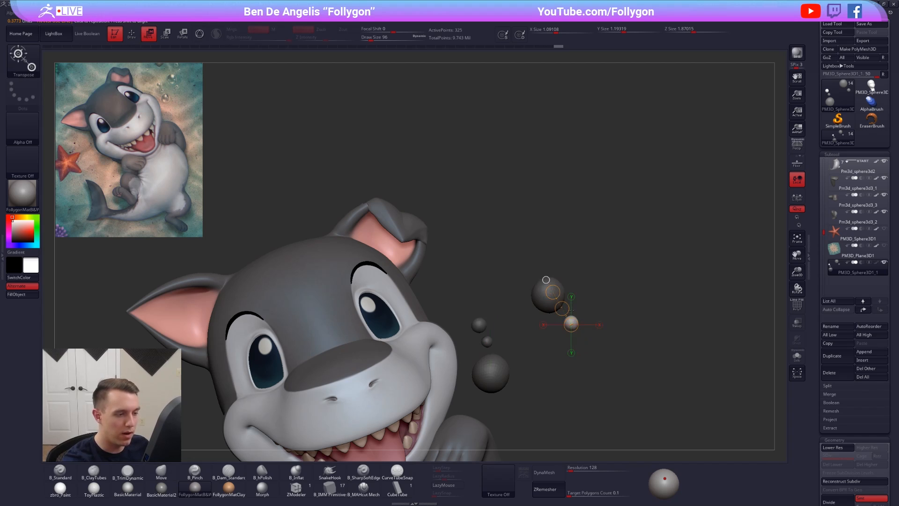
{"action": "mouse_move", "coordinate": [572, 322]}
{"action": "left_mouse_down", "text": "ctrl"}
{"action": "mouse_move", "coordinate": [598, 245]}
{"action": "mouse_move", "coordinate": [645, 258]}
{"action": "mouse_move", "coordinate": [605, 260]}
{"action": "left_mouse_up", "text": "ctrl"}
{"action": "key", "text": "e"}
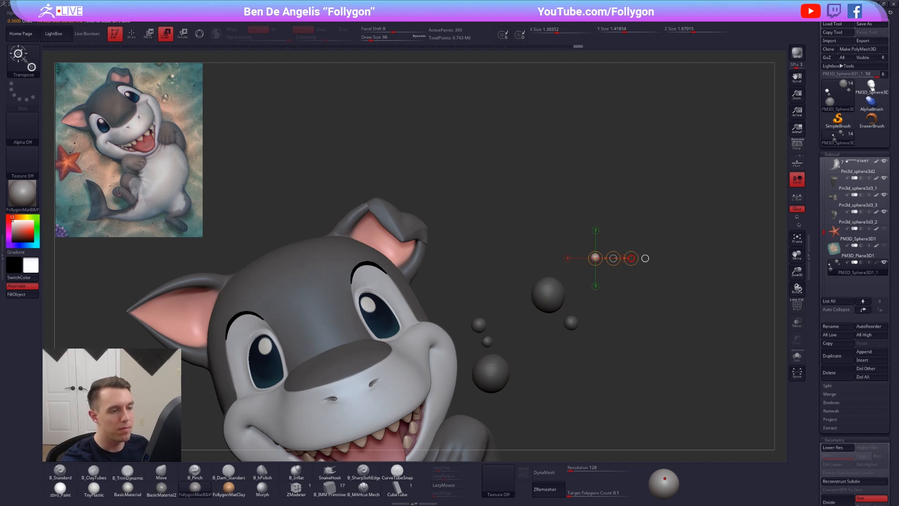
{"action": "right_click_drag", "start_coordinate": [623, 266], "coordinate": [622, 201]}
{"action": "key", "text": "w"}
{"action": "mouse_move", "coordinate": [570, 270]}
{"action": "left_mouse_down"}
{"action": "mouse_move", "coordinate": [570, 321]}
{"action": "mouse_move", "coordinate": [573, 246]}
{"action": "left_mouse_up"}
{"action": "right_click_drag", "start_coordinate": [583, 295], "coordinate": [579, 270], "text": "ctrl"}
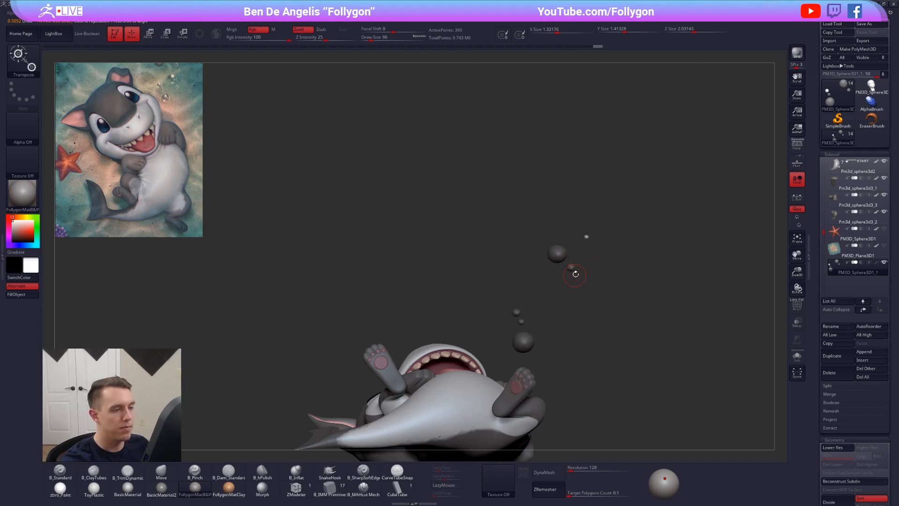
Step: Mask the lower three bubbles, shift the upper three in depth toward the shark's body, and clear the mask
{"action": "key", "text": "q"}
{"action": "left_click_drag", "start_coordinate": [604, 268], "coordinate": [574, 297], "text": "ctrl"}
{"action": "key", "text": "w"}
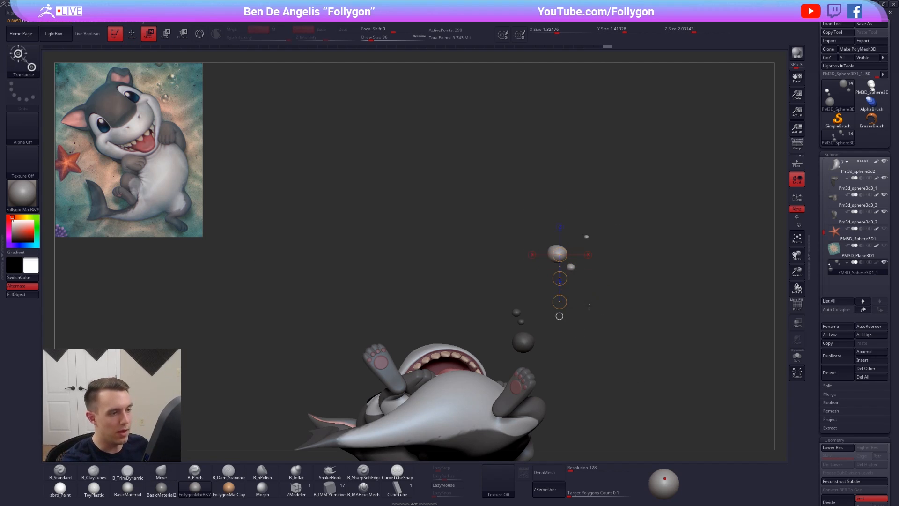
{"action": "left_click_drag", "start_coordinate": [560, 278], "coordinate": [560, 309], "text": "shift"}
{"action": "key", "text": "q"}
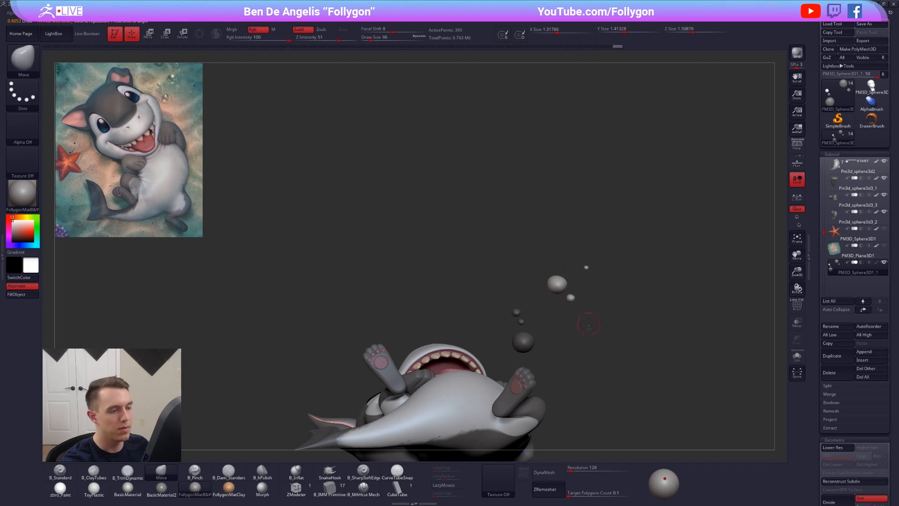
{"action": "mouse_move", "coordinate": [589, 323]}
{"action": "right_mouse_down", "text": "shift"}
{"action": "mouse_move", "coordinate": [590, 393]}
{"action": "mouse_move", "coordinate": [564, 275]}
{"action": "right_mouse_up", "text": "shift"}
{"action": "left_click_drag", "start_coordinate": [549, 313], "coordinate": [557, 328], "text": "ctrl"}
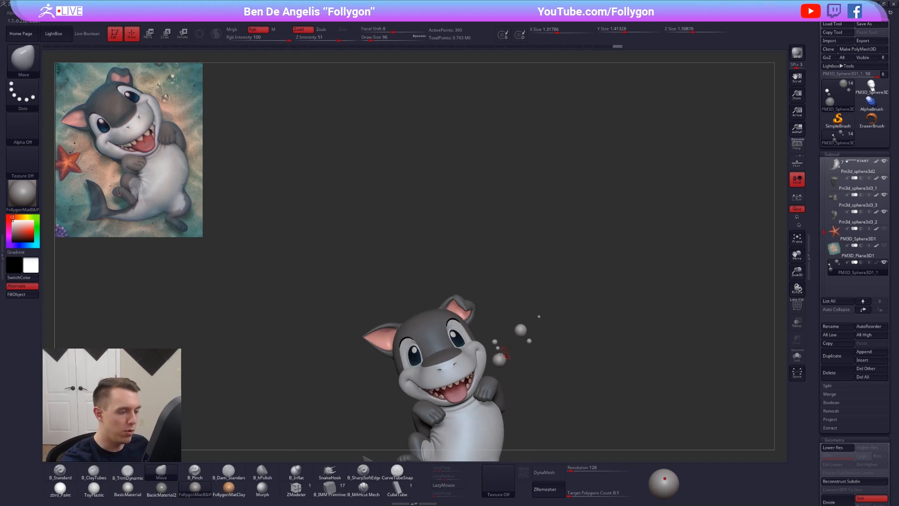
Step: Rotate the whole bubble cluster slightly around the large lower bubble
{"action": "key", "text": "r"}
{"action": "left_click_drag", "start_coordinate": [499, 361], "coordinate": [587, 315]}
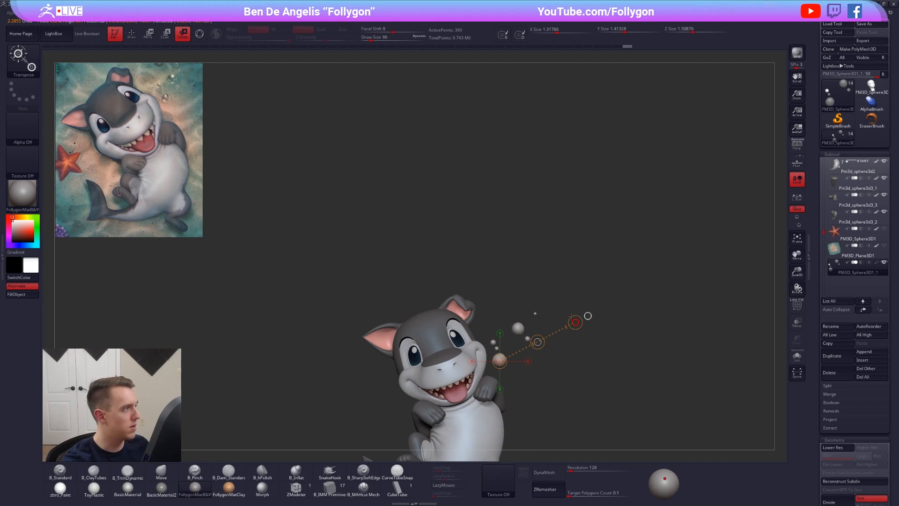
{"action": "key", "text": "q"}
{"action": "mouse_move", "coordinate": [534, 346]}
{"action": "right_mouse_down"}
{"action": "mouse_move", "coordinate": [576, 384]}
{"action": "mouse_move", "coordinate": [593, 369]}
{"action": "mouse_move", "coordinate": [546, 265]}
{"action": "mouse_move", "coordinate": [562, 309]}
{"action": "mouse_move", "coordinate": [560, 289]}
{"action": "right_mouse_up"}
Step: Duplicate the topmost small bubble, place the copy just above it and enlarge the copy
{"action": "key", "text": "w"}
{"action": "mouse_move", "coordinate": [577, 303]}
{"action": "left_mouse_down", "text": "ctrl"}
{"action": "mouse_move", "coordinate": [543, 338]}
{"action": "mouse_move", "coordinate": [557, 314]}
{"action": "left_mouse_up", "text": "ctrl"}
{"action": "key", "text": "e"}
{"action": "left_click_drag", "start_coordinate": [569, 280], "coordinate": [758, 294], "text": "shift"}
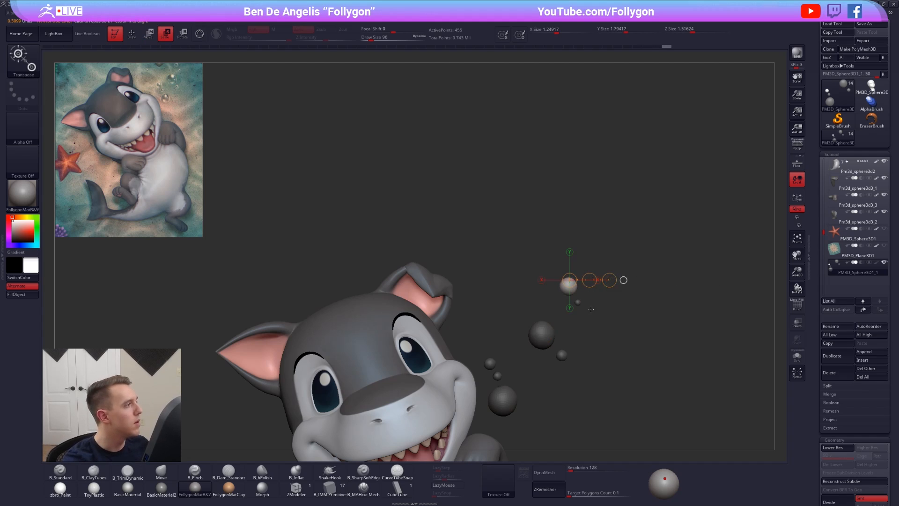
{"action": "key", "text": "q"}
Step: Nudge the newest bubble's shape with the Move brush at draw size 227 and adjust its scale slightly
{"action": "key", "text": "space"}
{"action": "left_click_drag", "start_coordinate": [574, 287], "coordinate": [573, 286]}
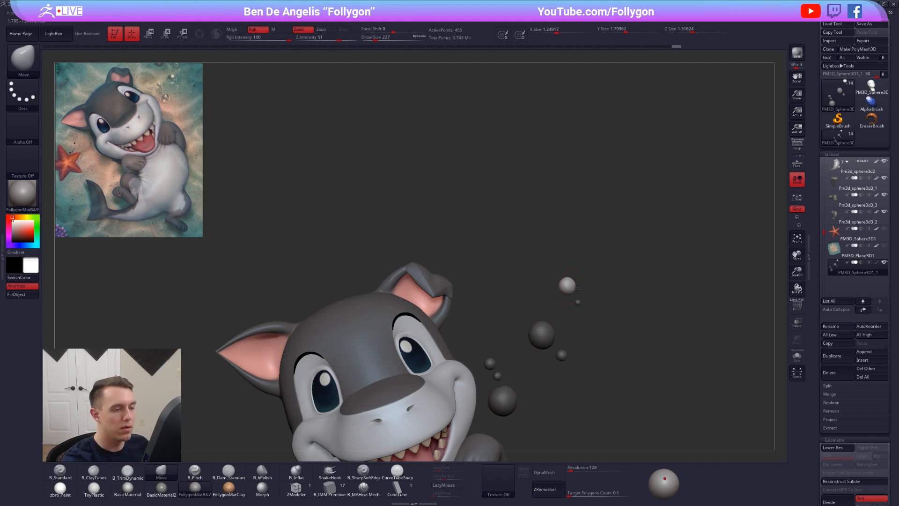
{"action": "right_click_drag", "start_coordinate": [575, 286], "coordinate": [574, 291], "text": "ctrl"}
{"action": "key", "text": "e"}
{"action": "mouse_move", "coordinate": [569, 289]}
{"action": "left_mouse_down"}
{"action": "mouse_move", "coordinate": [607, 289]}
{"action": "mouse_move", "coordinate": [594, 290]}
{"action": "mouse_move", "coordinate": [607, 307]}
{"action": "left_mouse_up"}
{"action": "key", "text": "r"}
{"action": "key", "text": "q"}
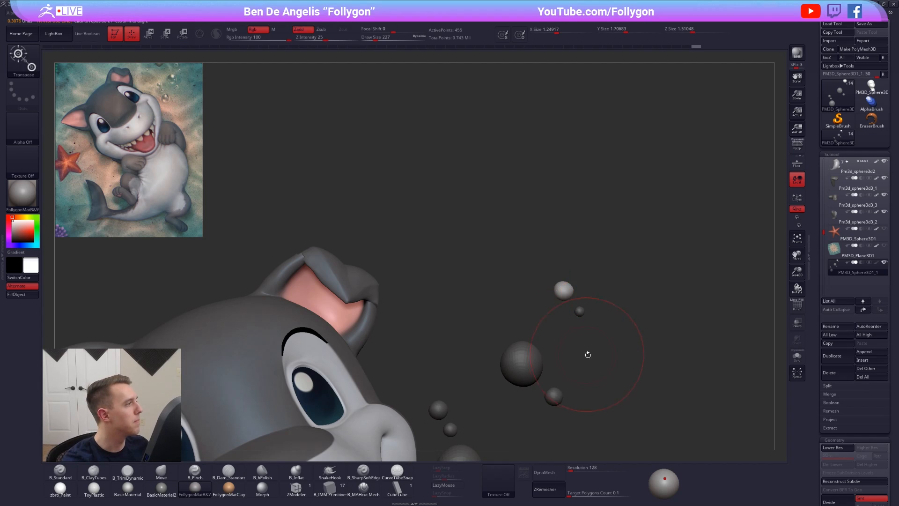
Step: Align the newest bubble in depth with the trail of bubbles and clear the mask from the cluster
{"action": "mouse_move", "coordinate": [621, 344]}
{"action": "left_mouse_down"}
{"action": "mouse_move", "coordinate": [629, 361]}
{"action": "mouse_move", "coordinate": [639, 315]}
{"action": "mouse_move", "coordinate": [626, 335]}
{"action": "left_mouse_up"}
{"action": "key", "text": "w"}
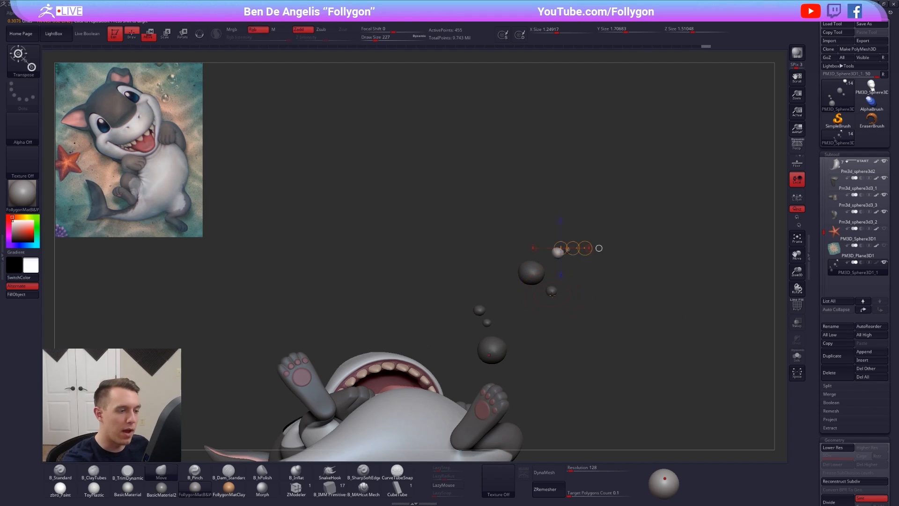
{"action": "left_click_drag", "start_coordinate": [553, 294], "coordinate": [553, 338], "text": "shift"}
{"action": "left_click_drag", "start_coordinate": [553, 316], "coordinate": [553, 300]}
{"action": "key", "text": "q"}
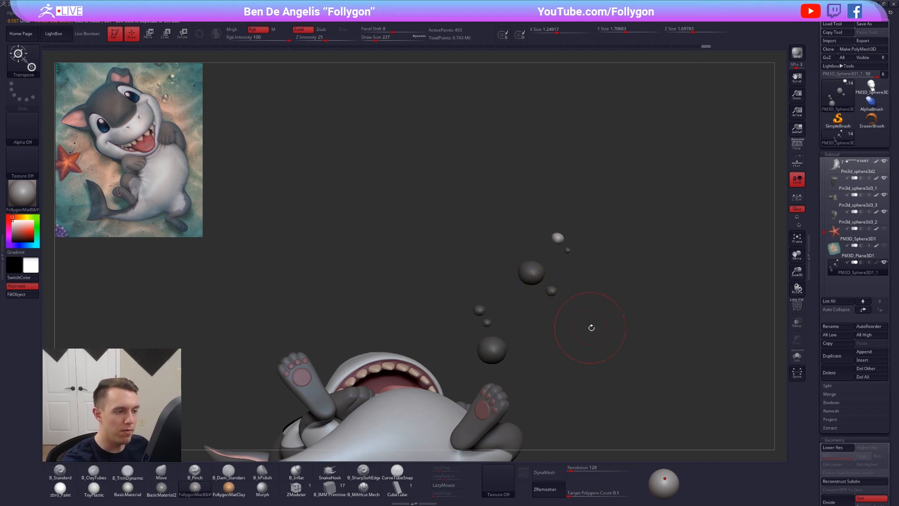
{"action": "left_click_drag", "start_coordinate": [590, 327], "coordinate": [601, 333], "text": "ctrl"}
{"action": "key", "text": "w"}
{"action": "left_click_drag", "start_coordinate": [604, 329], "coordinate": [618, 351]}
{"action": "key", "text": "q"}
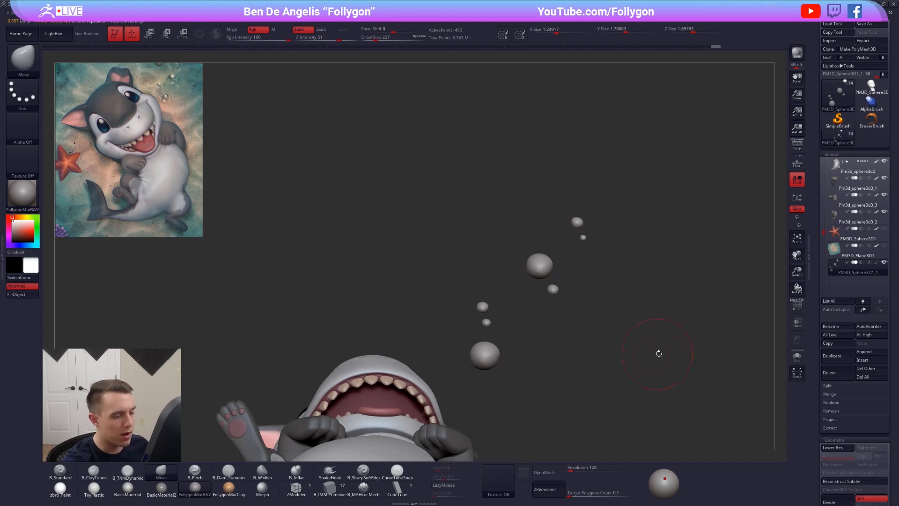
Step: Try ZRemesher on the bubbles with Target Polygons Count 1, inspect the isolated wireframe and undo the remesh
{"action": "left_click_drag", "start_coordinate": [568, 492], "coordinate": [574, 493]}
{"action": "left_click", "coordinate": [545, 489]}
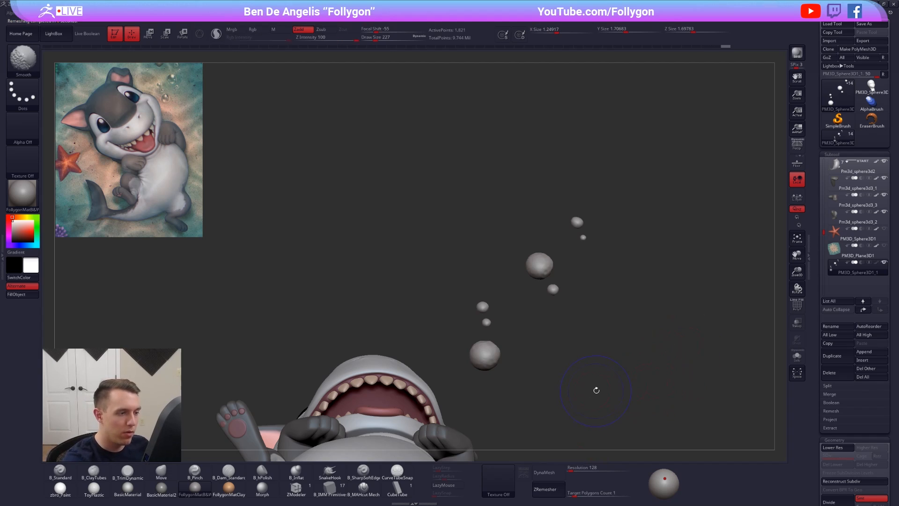
{"action": "key", "text": "shift+f"}
{"action": "key", "text": "shift+d"}
{"action": "key", "text": "alt+s"}
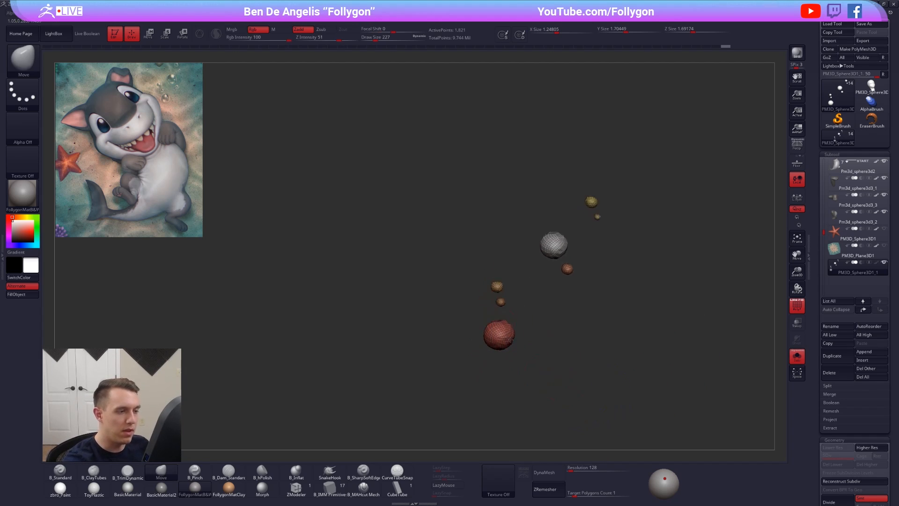
{"action": "key", "text": "ctrl+z"}
Step: Subdivide the bubbles up to level 5 and hide the polyframe
{"action": "key", "text": "d"}
{"action": "key", "text": "d"}
{"action": "key", "text": "d"}
{"action": "key", "text": "d"}
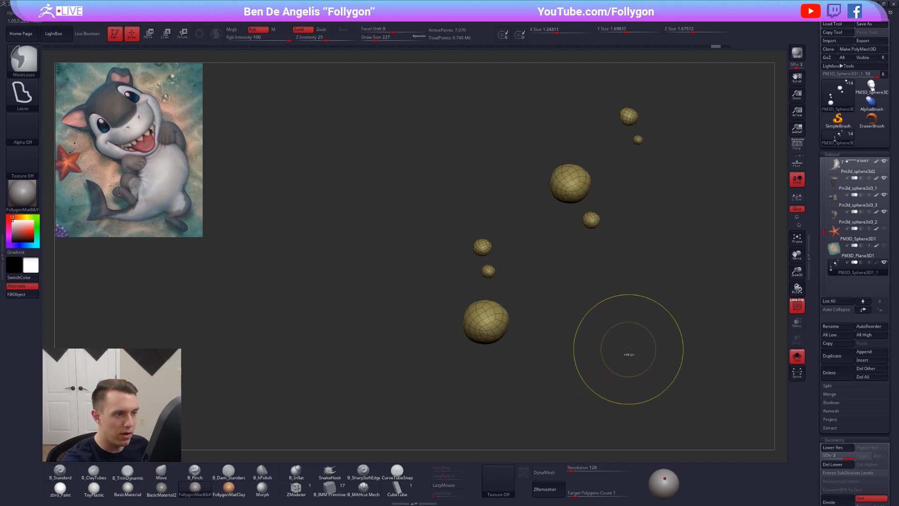
{"action": "key", "text": "shift+f"}
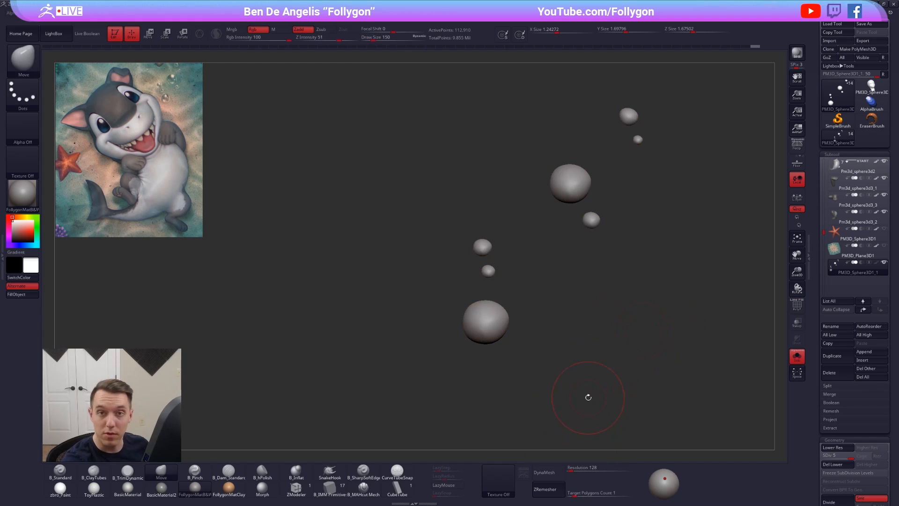
Step: ZRemesh the subdivided bubbles at Target Polygons Count 1, check the new wireframe and subdivide the result
{"action": "key", "text": "shift"}
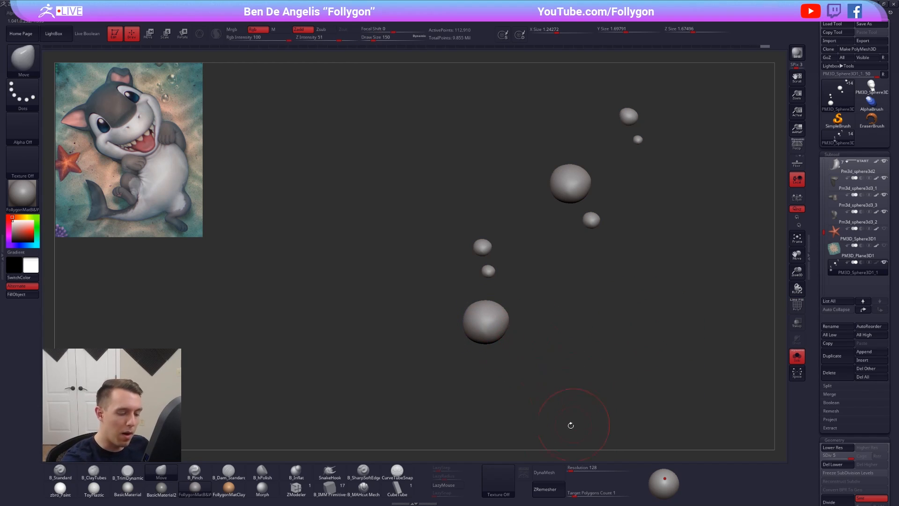
{"action": "left_click", "coordinate": [544, 489]}
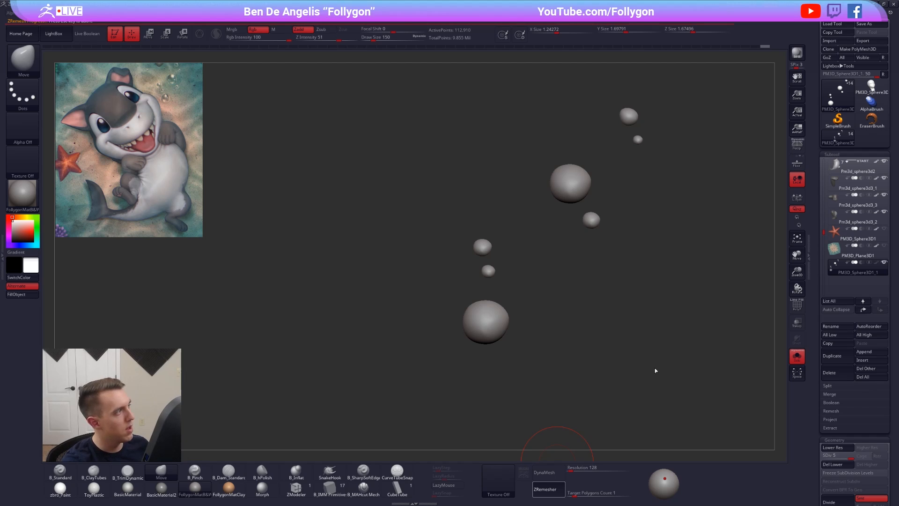
{"action": "key", "text": "shift+f"}
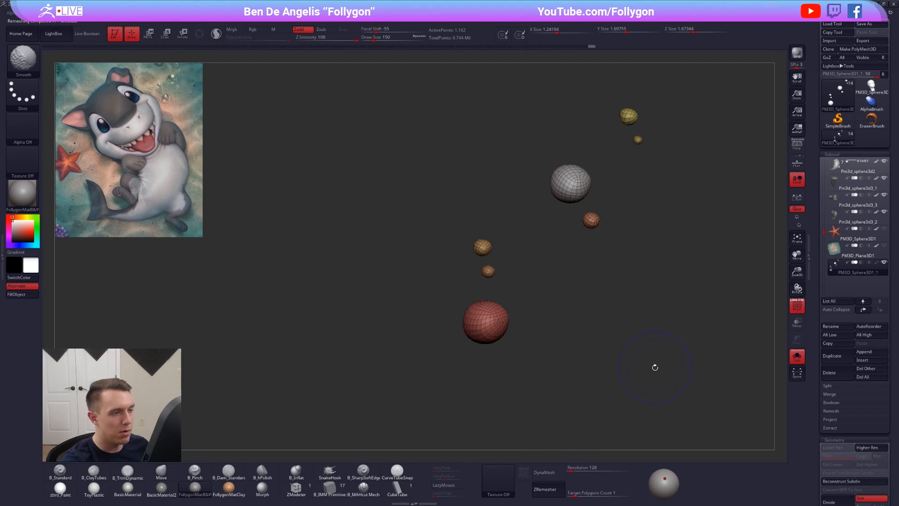
{"action": "key", "text": "shift+f"}
{"action": "left_click_drag", "start_coordinate": [654, 367], "coordinate": [608, 371]}
{"action": "key", "text": "d"}
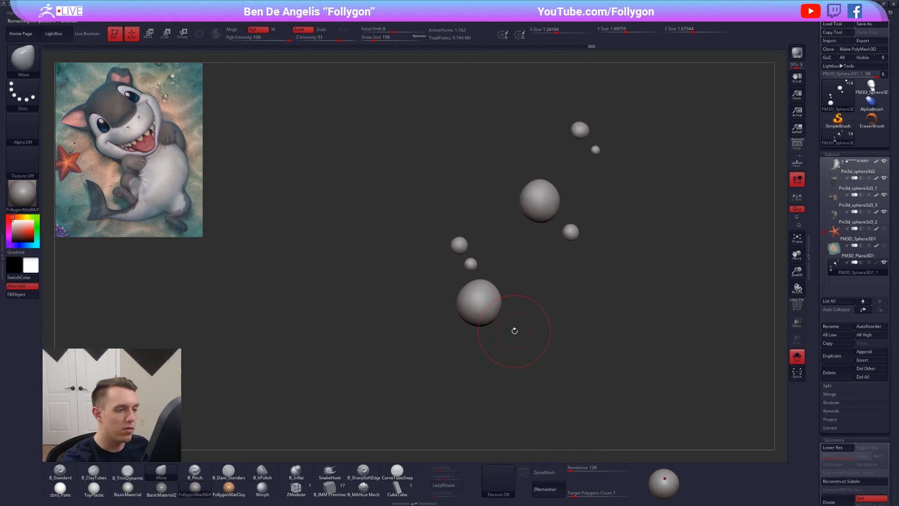
Step: Set the draw size to 61, check the bubbles at their lowest subdivision level and bring them up to level 4
{"action": "left_click_drag", "start_coordinate": [512, 327], "coordinate": [508, 363], "text": "alt"}
{"action": "key", "text": "space"}
{"action": "left_click_drag", "start_coordinate": [476, 250], "coordinate": [468, 251]}
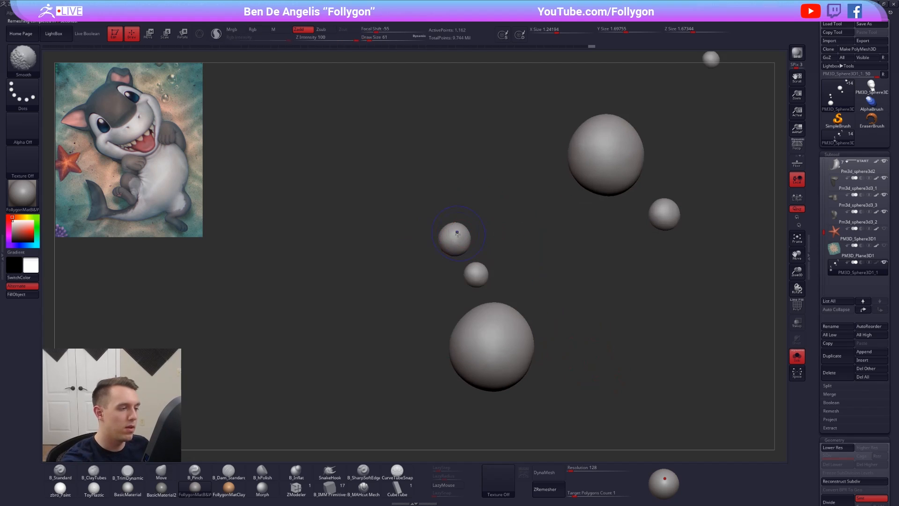
{"action": "key", "text": "shift+d"}
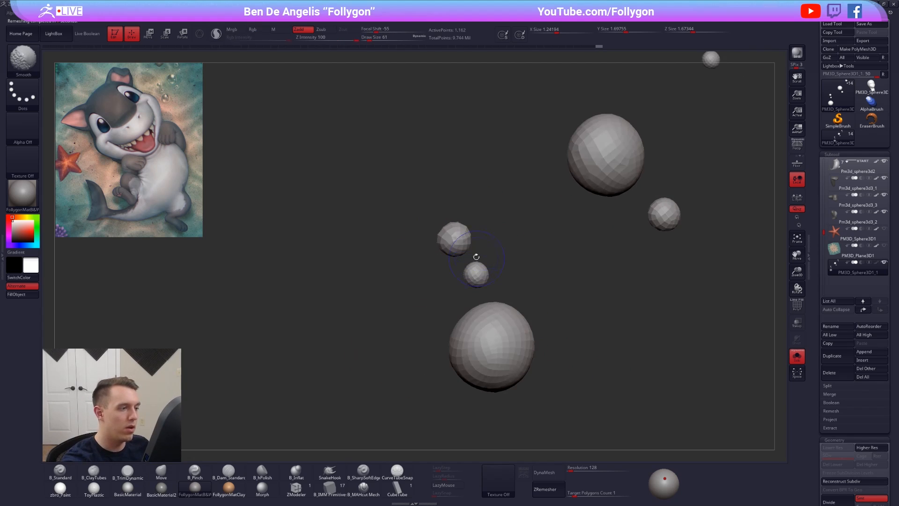
{"action": "key", "text": "d"}
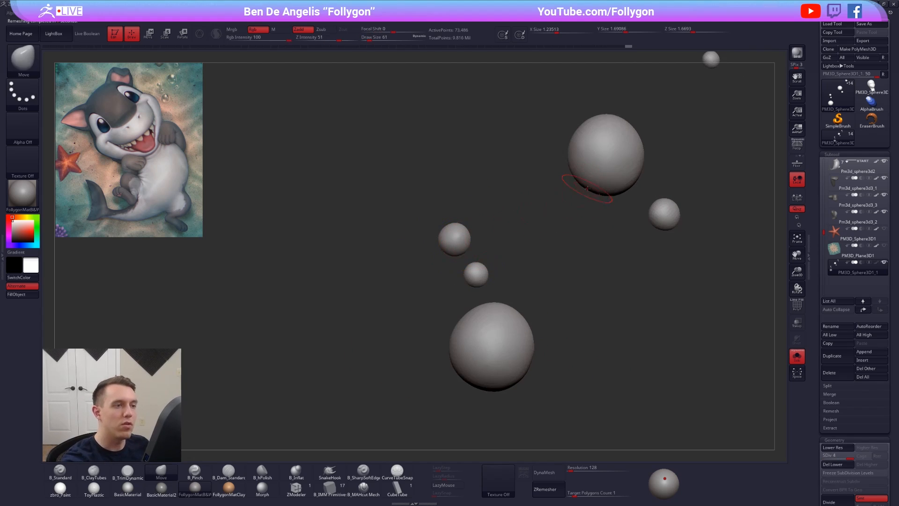
Step: Refine the bubbles' shapes slightly with the Move brush at draw size 130
{"action": "left_click_drag", "start_coordinate": [585, 209], "coordinate": [553, 261], "text": "alt"}
{"action": "key", "text": "space"}
{"action": "left_click_drag", "start_coordinate": [581, 214], "coordinate": [586, 215]}
{"action": "right_click_drag", "start_coordinate": [582, 232], "coordinate": [574, 202], "text": "ctrl"}
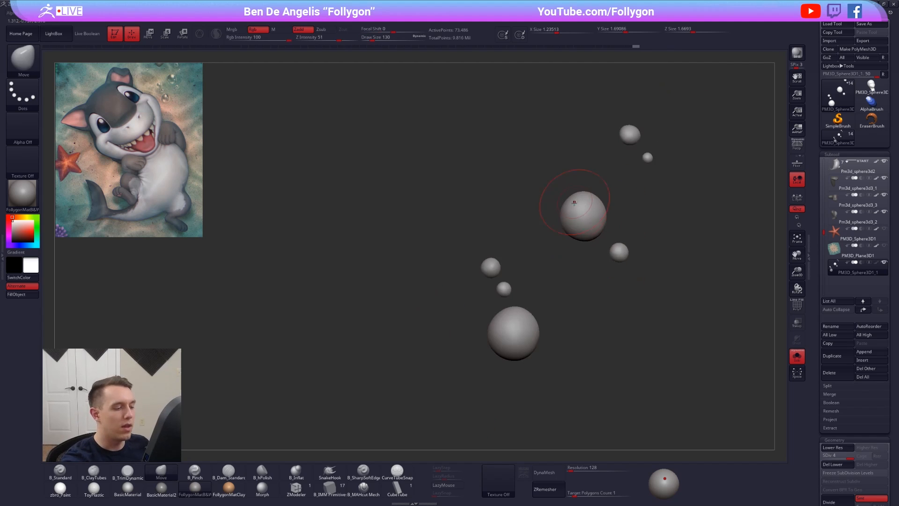
{"action": "left_click_drag", "start_coordinate": [574, 203], "coordinate": [540, 269], "text": "alt"}
{"action": "left_click_drag", "start_coordinate": [612, 276], "coordinate": [589, 243], "text": "alt"}
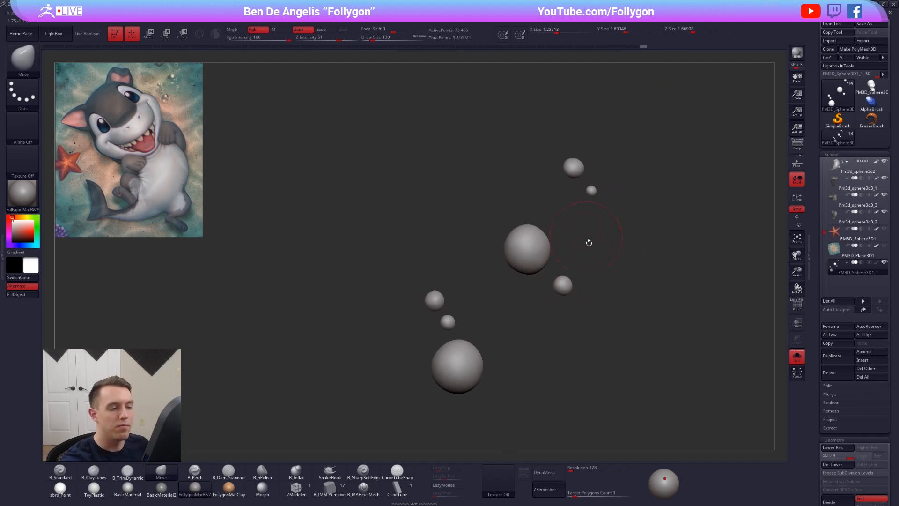
{"action": "left_click_drag", "start_coordinate": [701, 372], "coordinate": [681, 358], "text": "alt"}
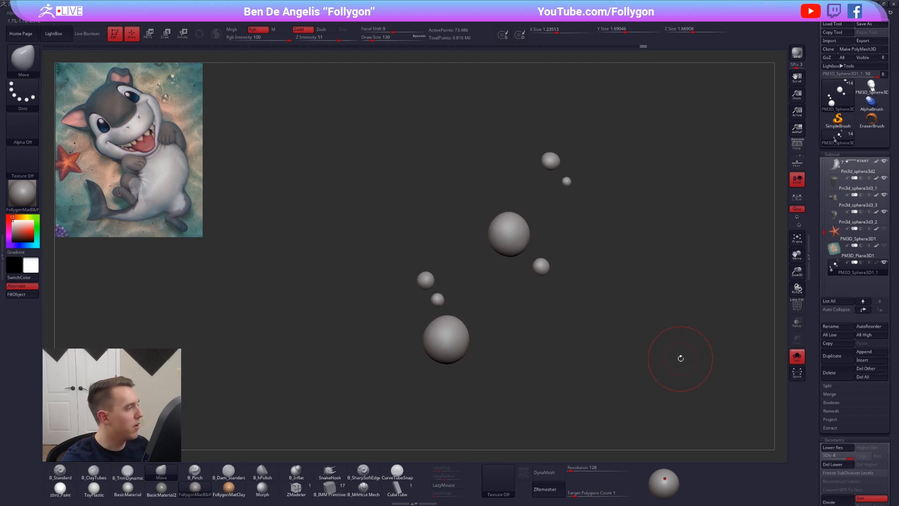
Step: Choose the B_Standard paint brush, the ToyPlastic material and an RGB intensity of 100 for the bubbles
{"action": "key", "text": "1"}
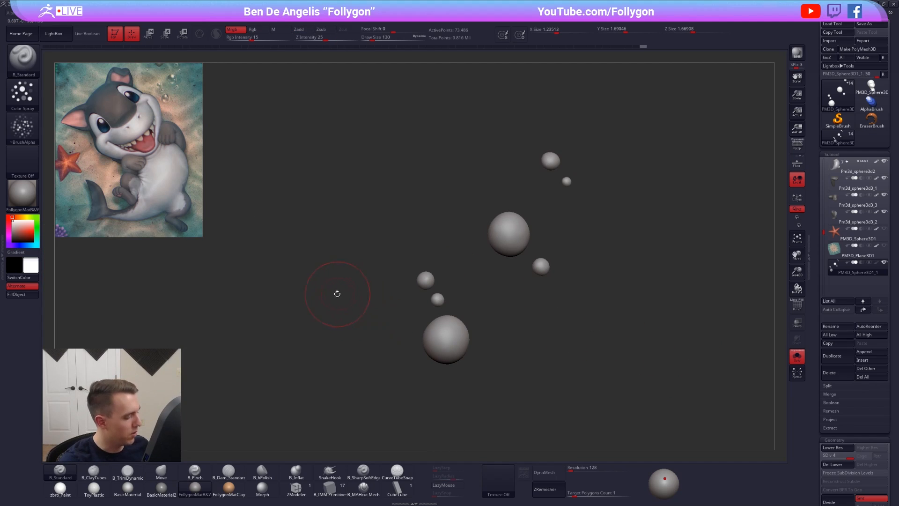
{"action": "key", "text": "space"}
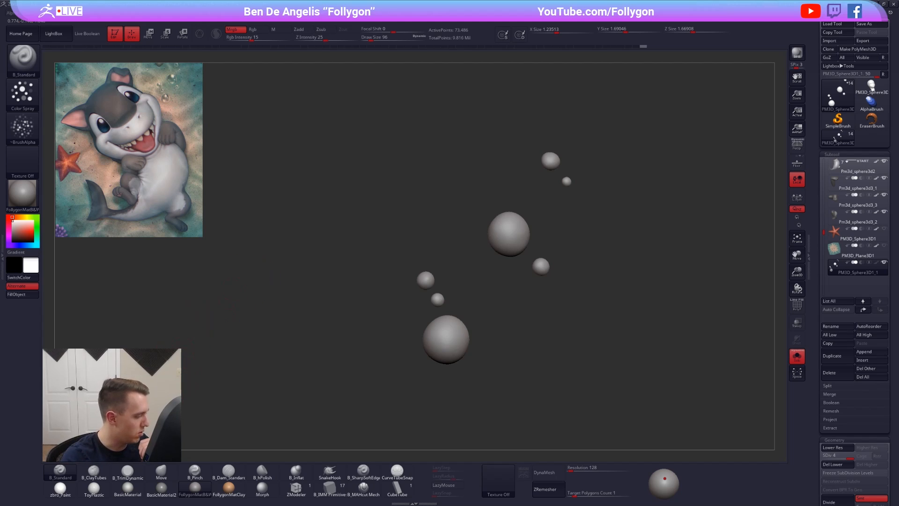
{"action": "left_click", "coordinate": [94, 490]}
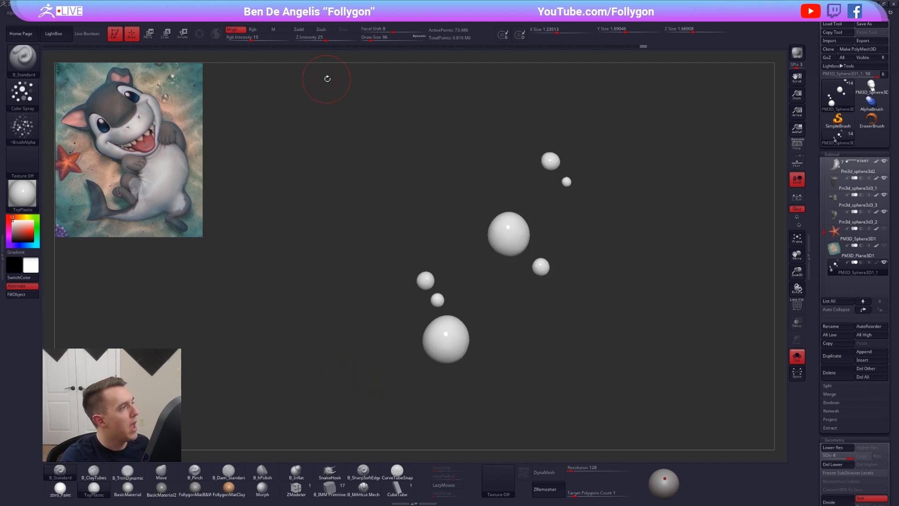
{"action": "left_click_drag", "start_coordinate": [262, 38], "coordinate": [296, 38]}
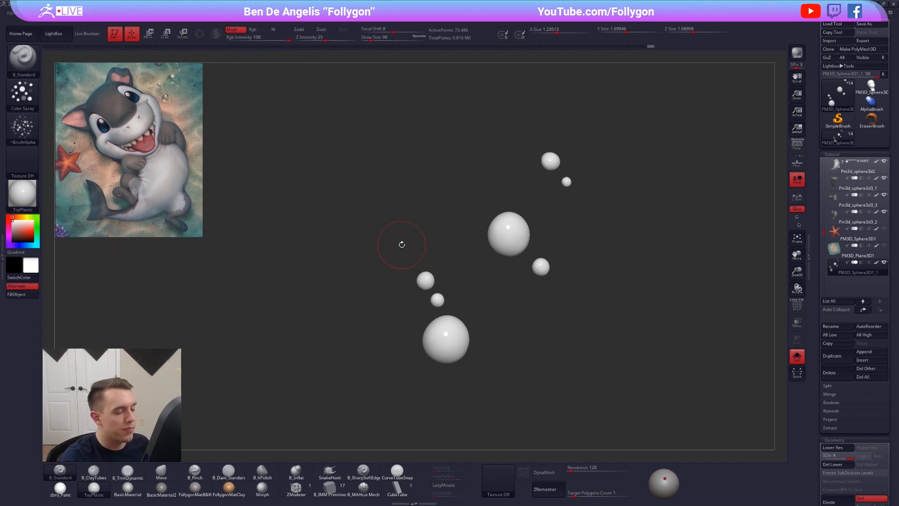
{"action": "left_click_drag", "start_coordinate": [401, 241], "coordinate": [445, 221]}
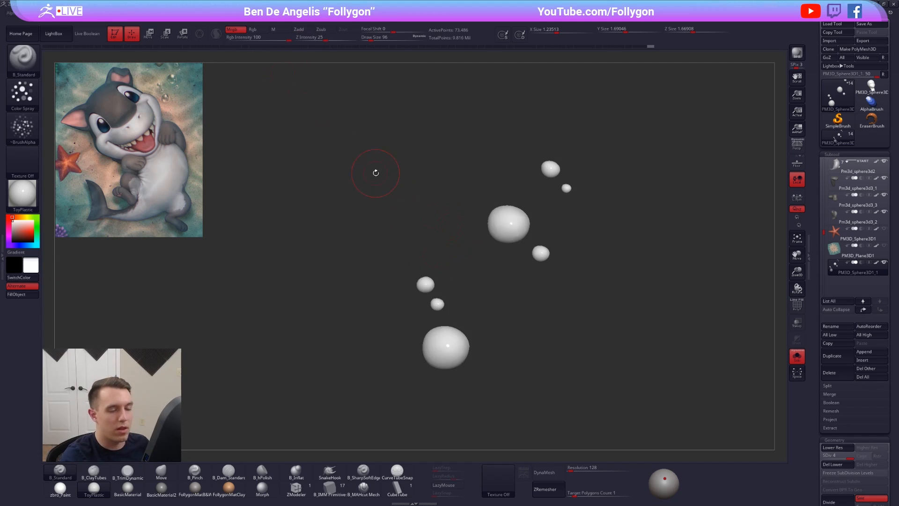
Step: Turn on BPR Transparent Shading for the bubbles and always allow the Transparent render property to be switched on
{"action": "scroll", "coordinate": [832, 334], "scroll_direction": "down", "scroll_amount": 10}
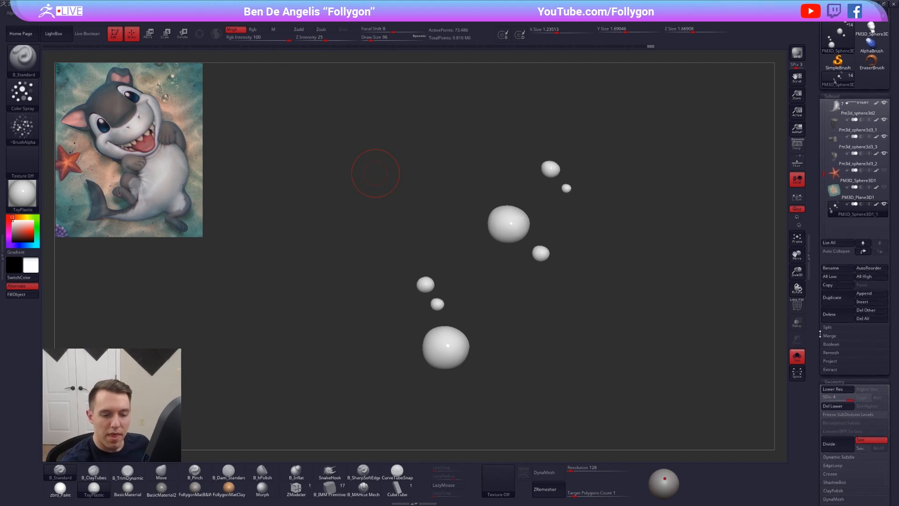
{"action": "left_click", "coordinate": [835, 358]}
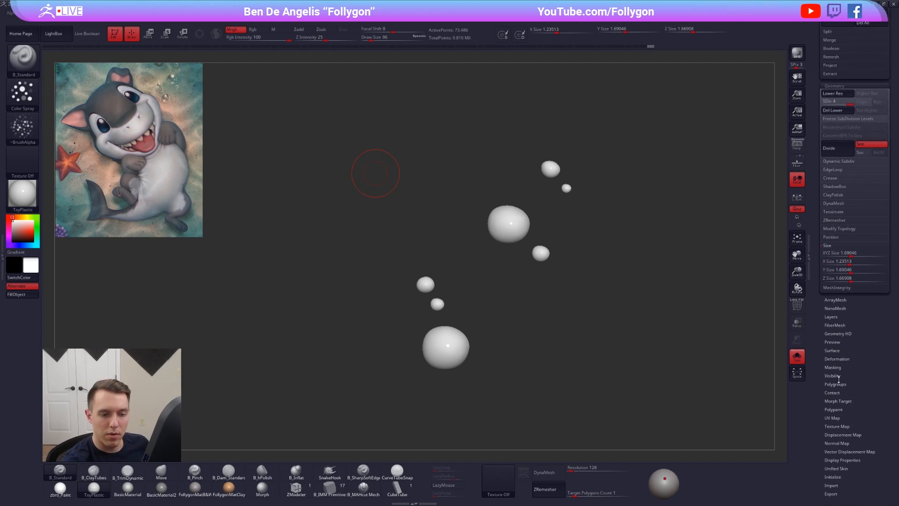
{"action": "scroll", "coordinate": [840, 351], "scroll_direction": "down", "scroll_amount": 5}
{"action": "scroll", "coordinate": [845, 346], "scroll_direction": "down", "scroll_amount": 2}
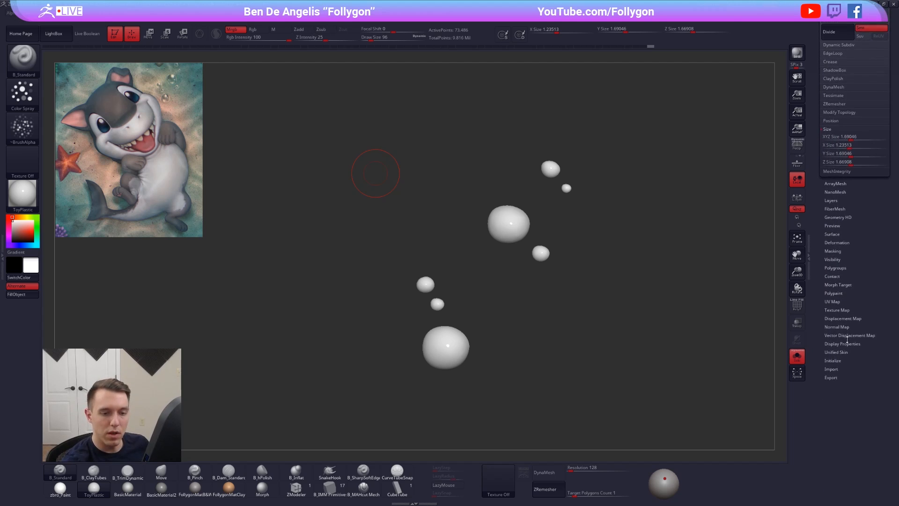
{"action": "left_click", "coordinate": [842, 338]}
{"action": "scroll", "coordinate": [850, 319], "scroll_direction": "down", "scroll_amount": 5}
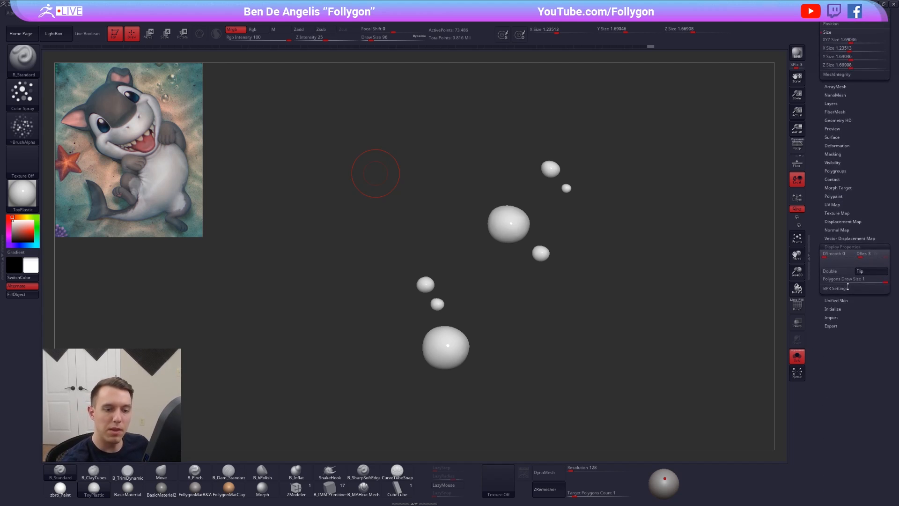
{"action": "left_click", "coordinate": [836, 288]}
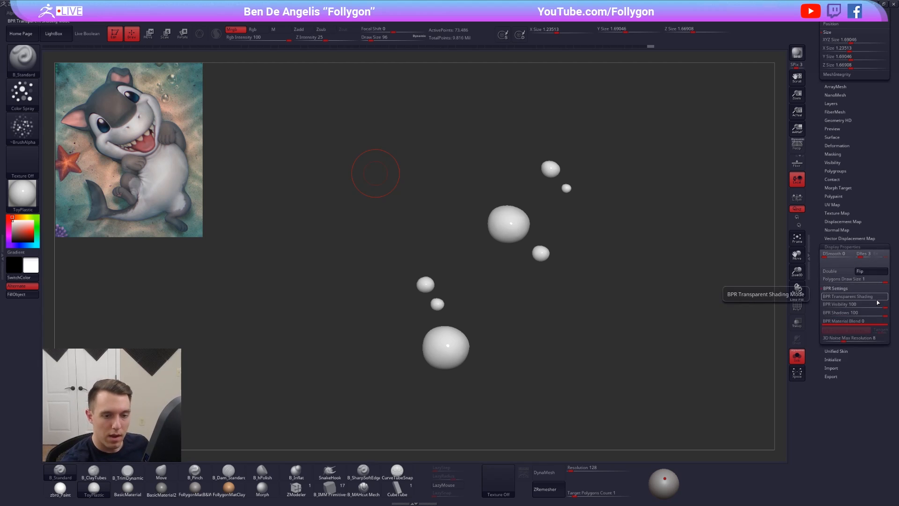
{"action": "left_click", "coordinate": [871, 300]}
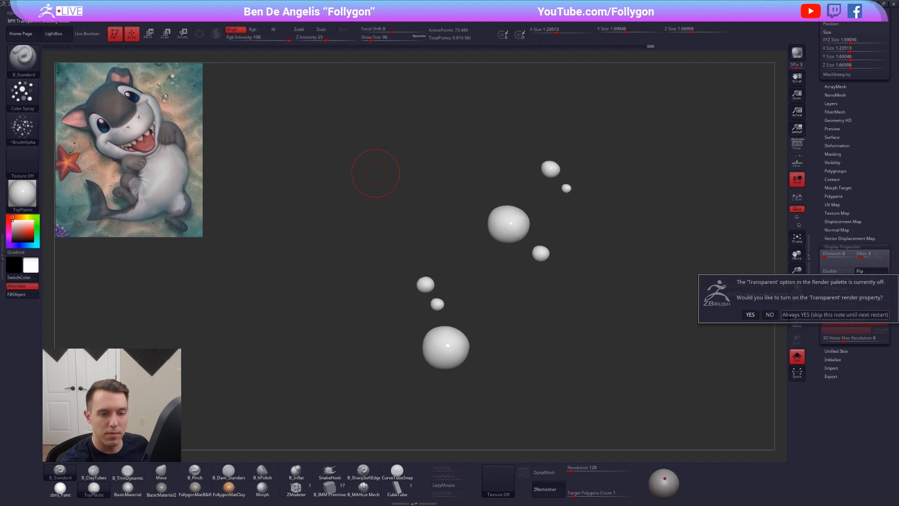
{"action": "left_click", "coordinate": [795, 314]}
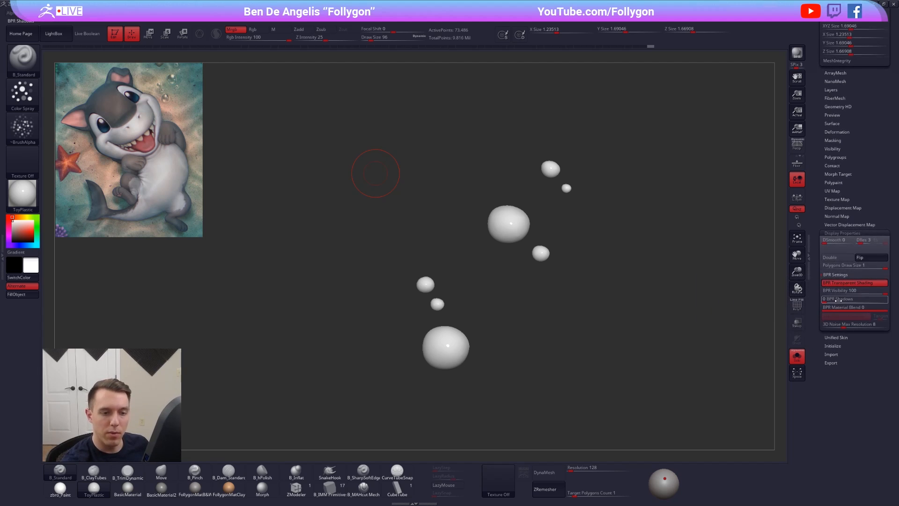
Step: Set the bubbles' BPR Shadows to 0 and BPR Visibility to 46, and test-render them alone and in front of the shark
{"action": "left_click_drag", "start_coordinate": [883, 292], "coordinate": [852, 292]}
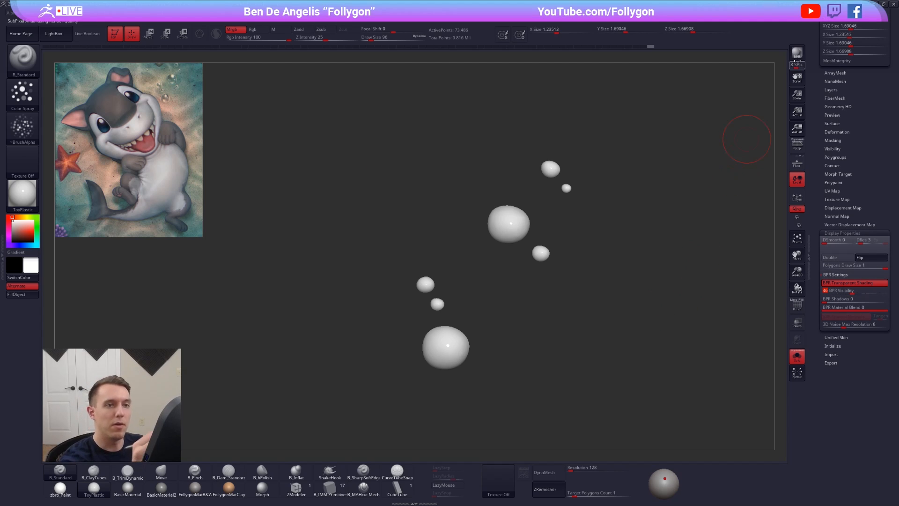
{"action": "left_click", "coordinate": [797, 54]}
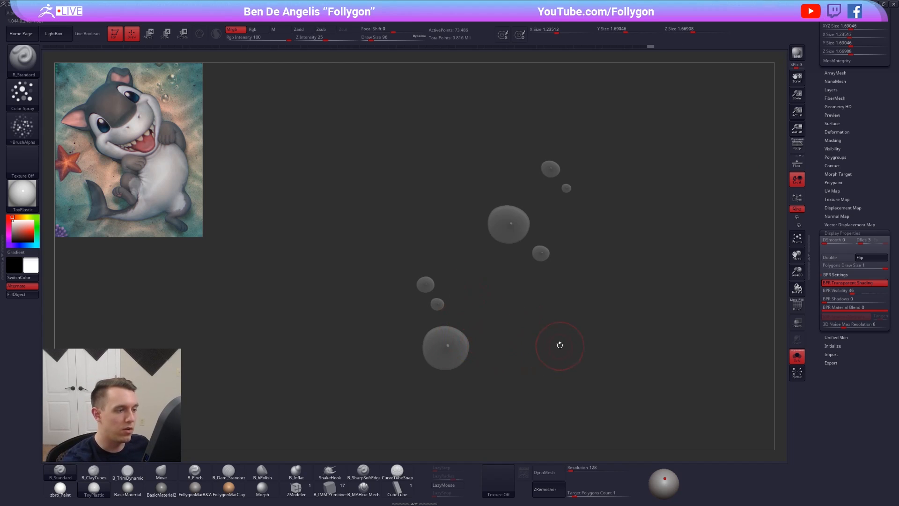
{"action": "mouse_move", "coordinate": [561, 343]}
{"action": "left_mouse_down"}
{"action": "mouse_move", "coordinate": [550, 391]}
{"action": "mouse_move", "coordinate": [536, 331]}
{"action": "mouse_move", "coordinate": [541, 360]}
{"action": "left_mouse_up"}
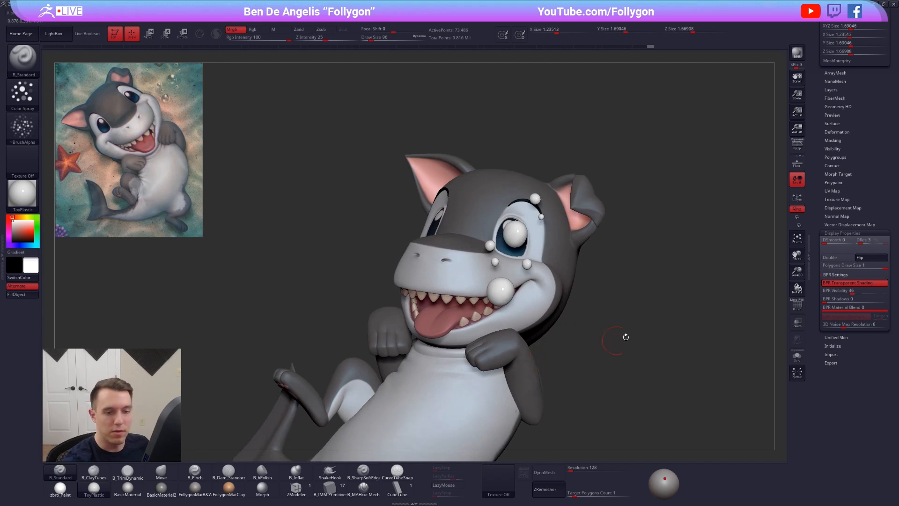
{"action": "left_click", "coordinate": [797, 60]}
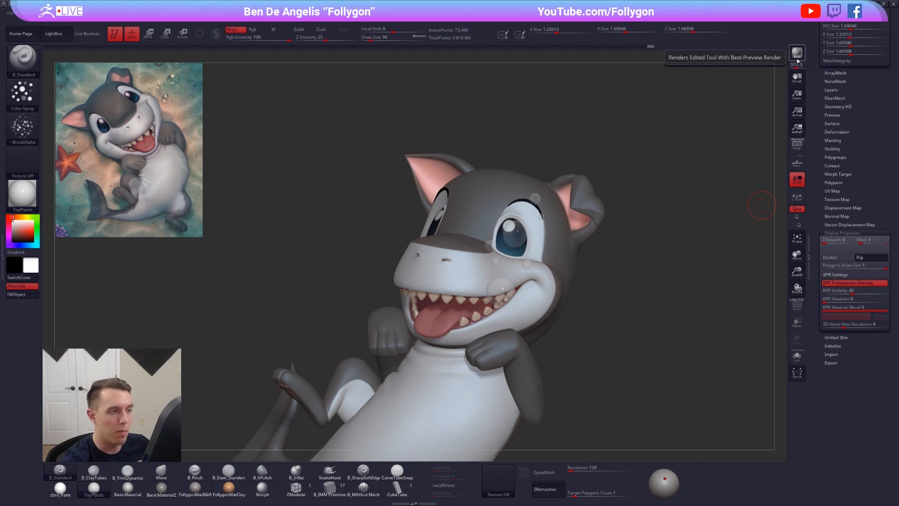
{"action": "left_click", "coordinate": [843, 266]}
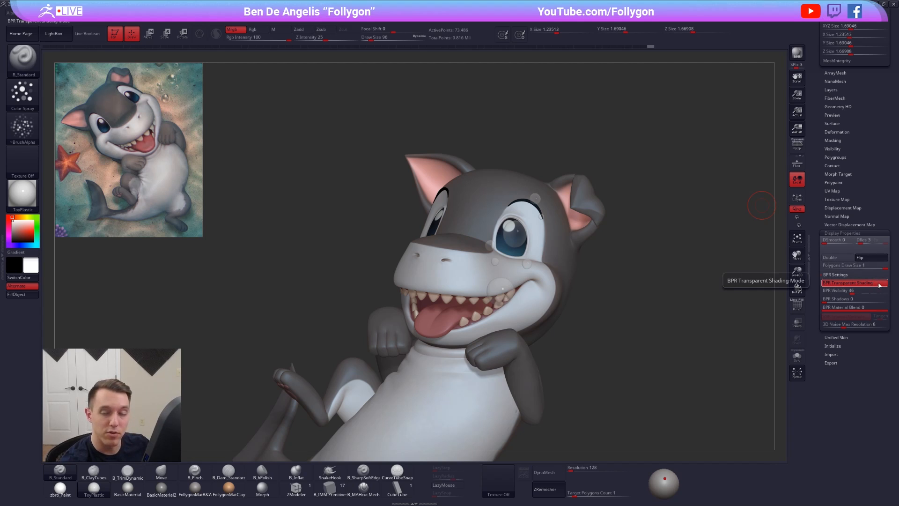
{"action": "left_click", "coordinate": [860, 291]}
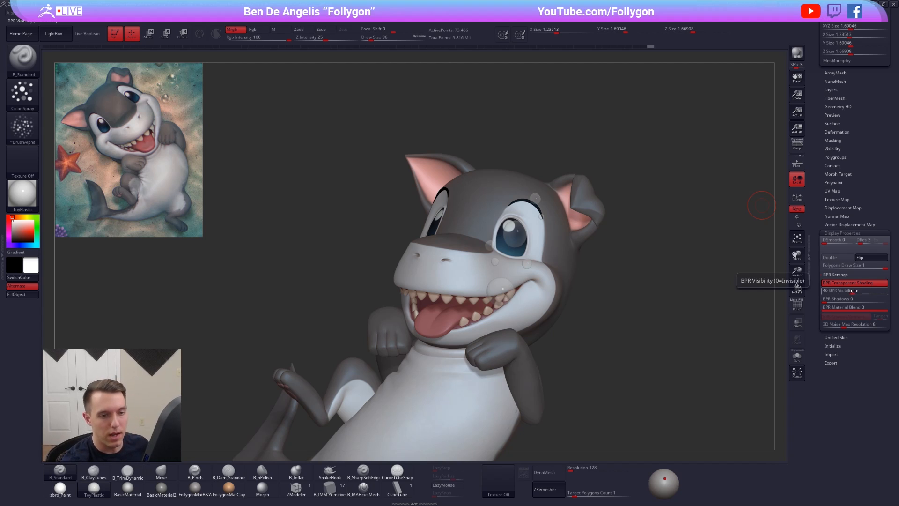
Step: Fill the bubbles with black and test-render their transparency against the shark
{"action": "left_click_drag", "start_coordinate": [680, 343], "coordinate": [685, 344]}
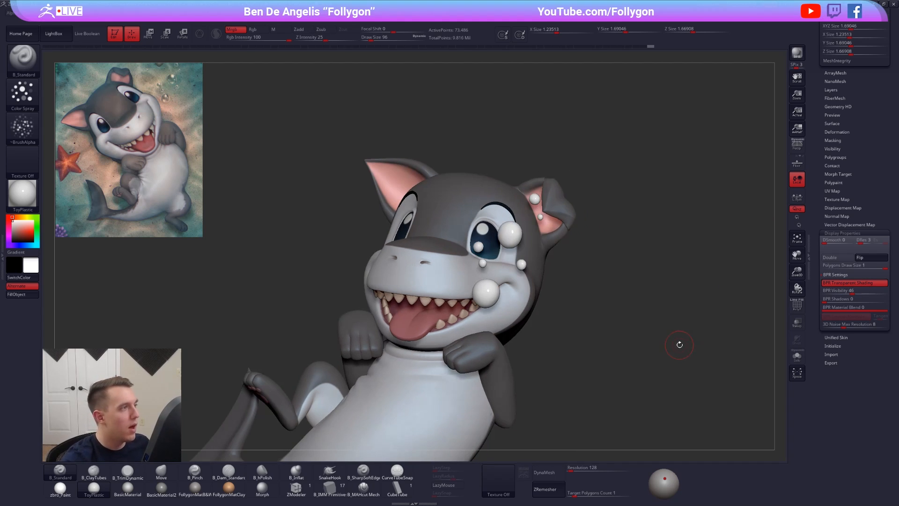
{"action": "key", "text": "v"}
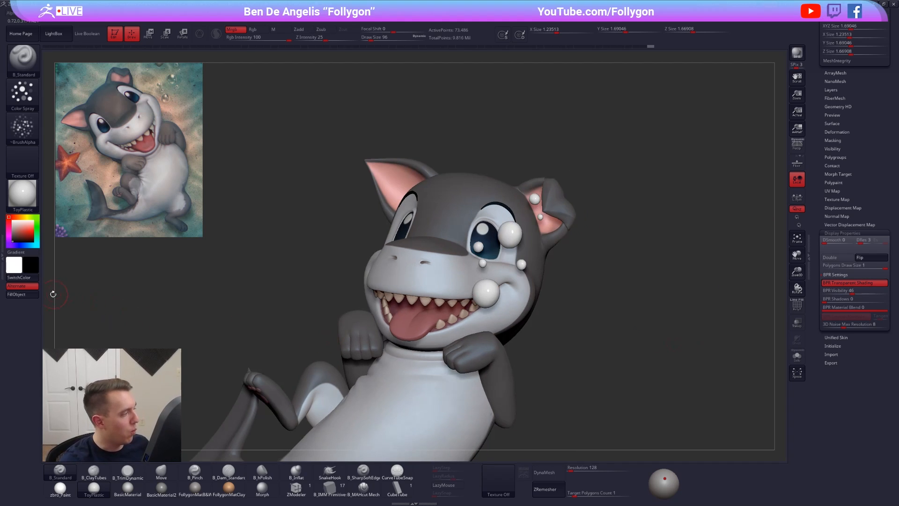
{"action": "left_click", "coordinate": [37, 295]}
{"action": "key", "text": "v"}
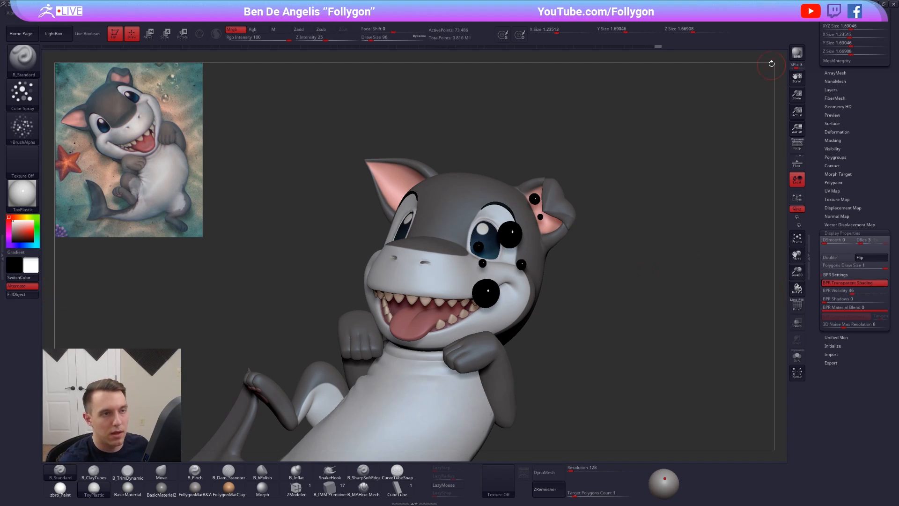
{"action": "left_click", "coordinate": [797, 52]}
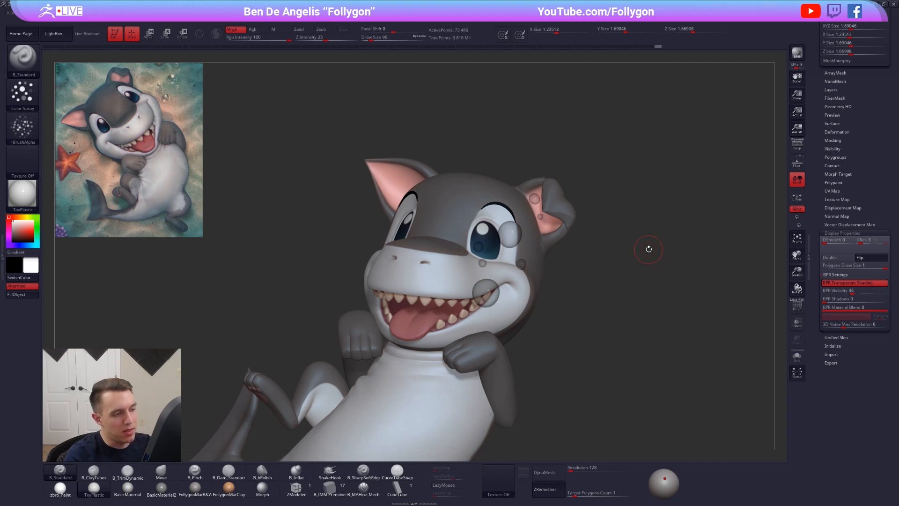
Step: Lower the bubbles' BPR Visibility to 15 and test-render them both isolated and together with the shark
{"action": "key", "text": "alt+s"}
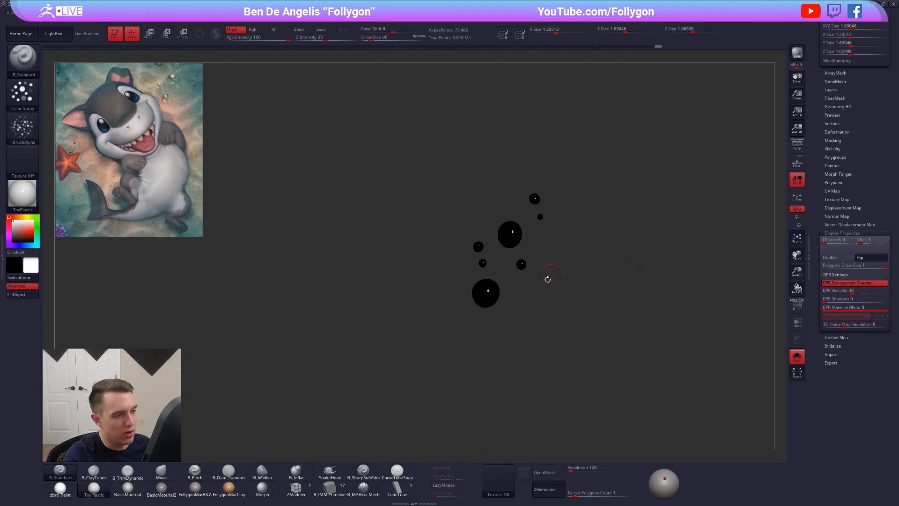
{"action": "mouse_move", "coordinate": [519, 249]}
{"action": "right_mouse_down"}
{"action": "mouse_move", "coordinate": [518, 231]}
{"action": "mouse_move", "coordinate": [518, 251]}
{"action": "right_mouse_up"}
{"action": "left_click", "coordinate": [797, 53]}
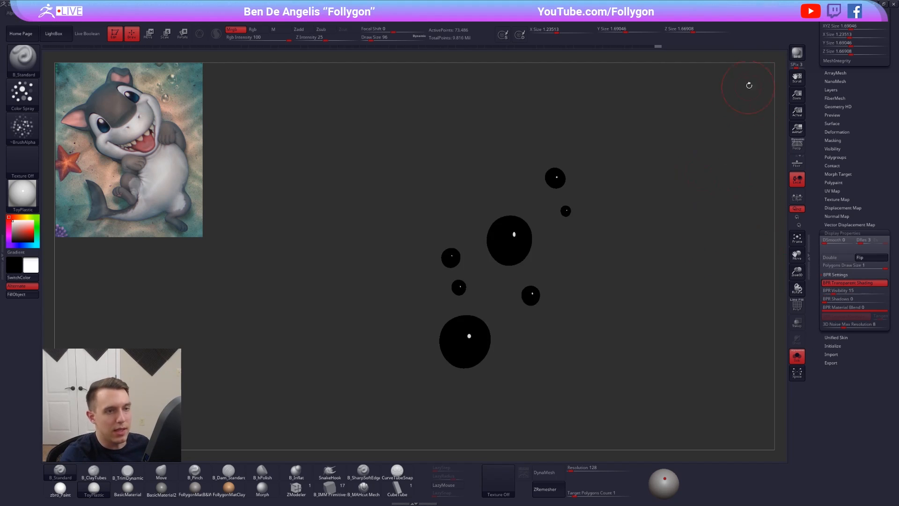
{"action": "left_click", "coordinate": [797, 53]}
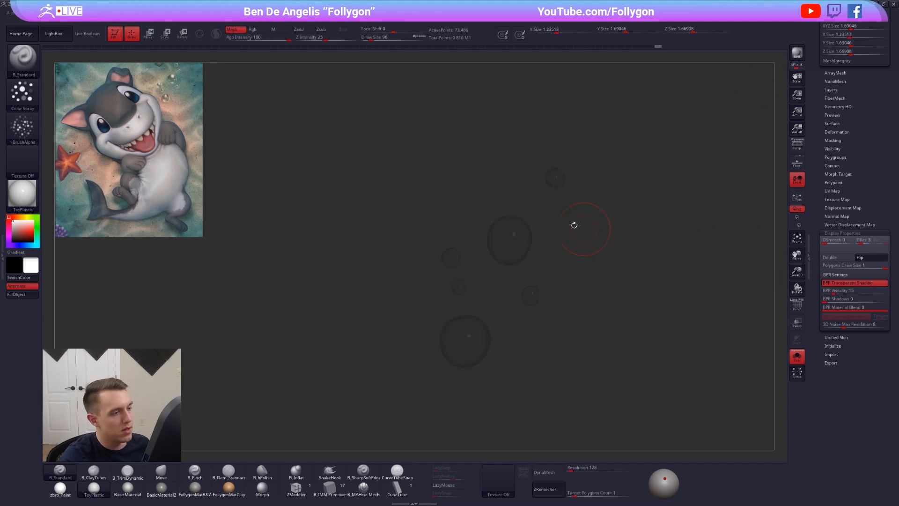
{"action": "right_click_drag", "start_coordinate": [545, 271], "coordinate": [497, 256], "text": "ctrl"}
{"action": "key", "text": "alt+s"}
{"action": "left_click", "coordinate": [803, 53]}
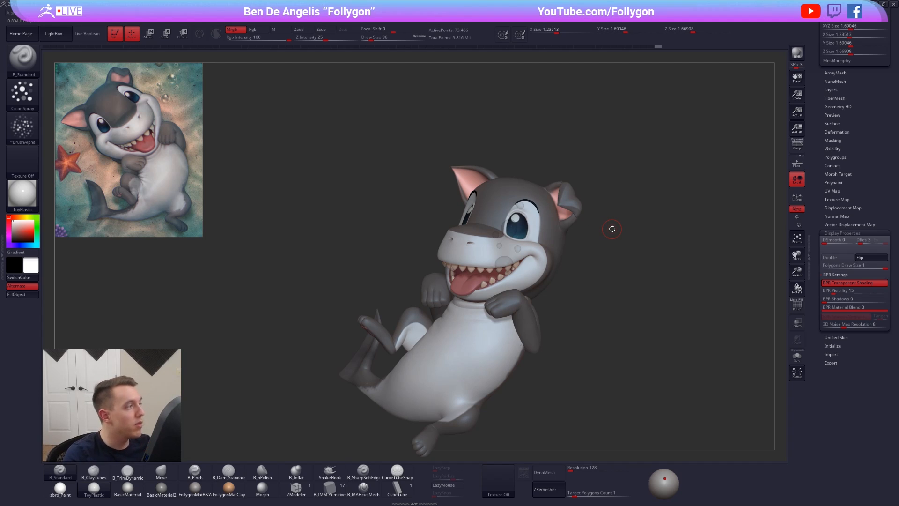
Step: Fill the bubbles with white again and dock the Material palette in the tray with the ToyPlastic modifiers open
{"action": "left_click", "coordinate": [34, 296]}
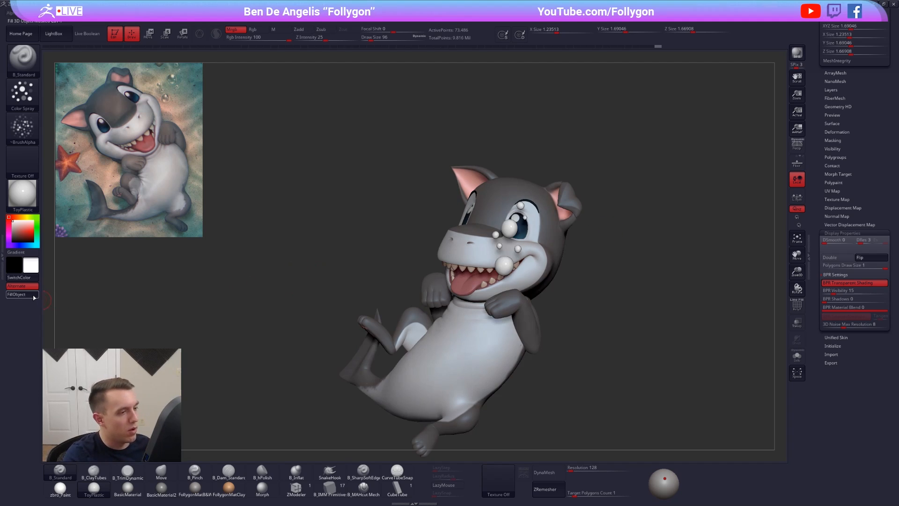
{"action": "mouse_move", "coordinate": [421, 280]}
{"action": "left_mouse_down"}
{"action": "mouse_move", "coordinate": [566, 276]}
{"action": "mouse_move", "coordinate": [521, 235]}
{"action": "mouse_move", "coordinate": [508, 259]}
{"action": "left_mouse_up"}
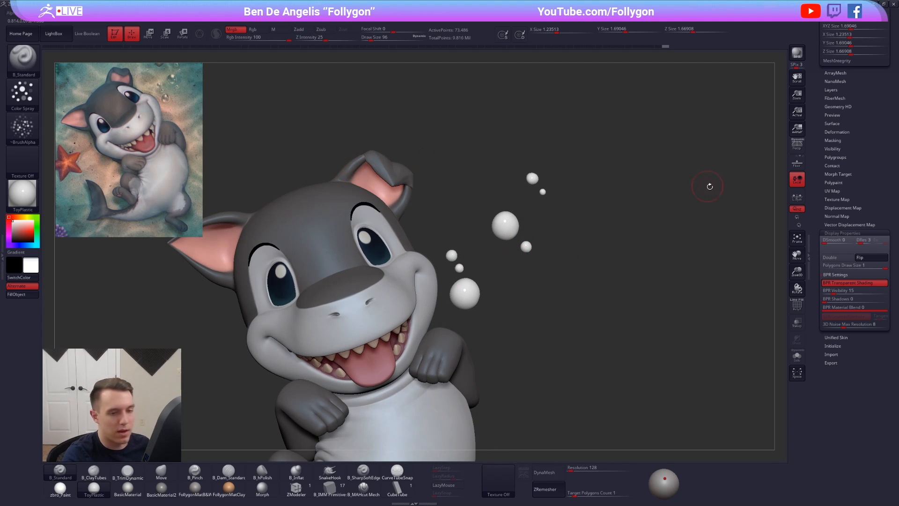
{"action": "left_click", "coordinate": [2, 161]}
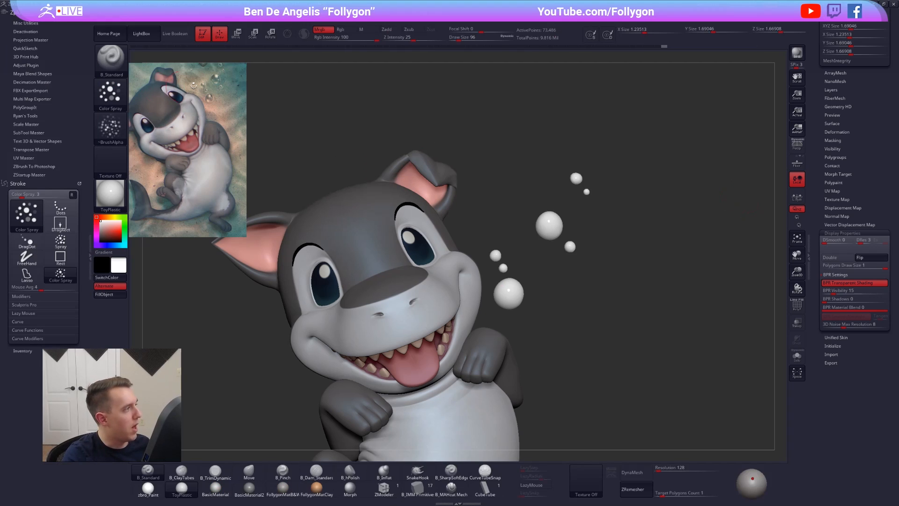
{"action": "left_click", "coordinate": [301, 22]}
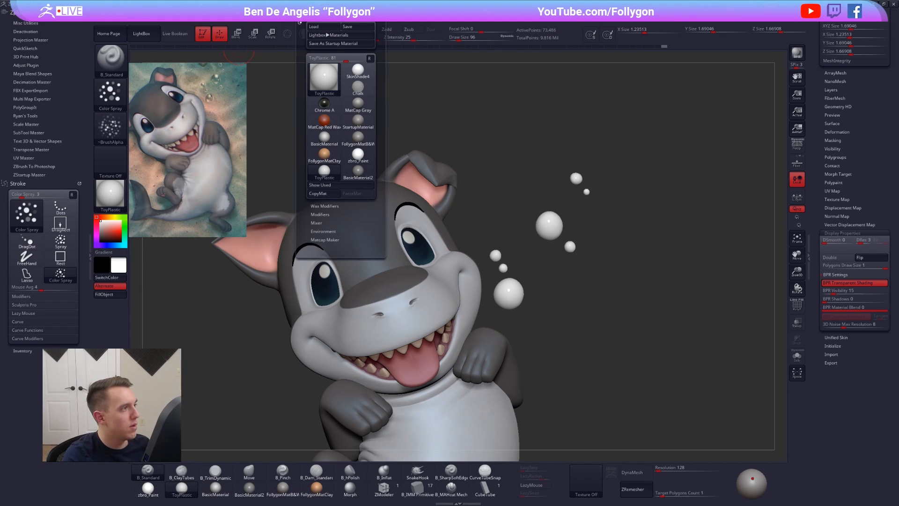
{"action": "mouse_move", "coordinate": [300, 22]}
{"action": "left_mouse_down"}
{"action": "mouse_move", "coordinate": [141, 35]}
{"action": "mouse_move", "coordinate": [28, 28]}
{"action": "left_mouse_up"}
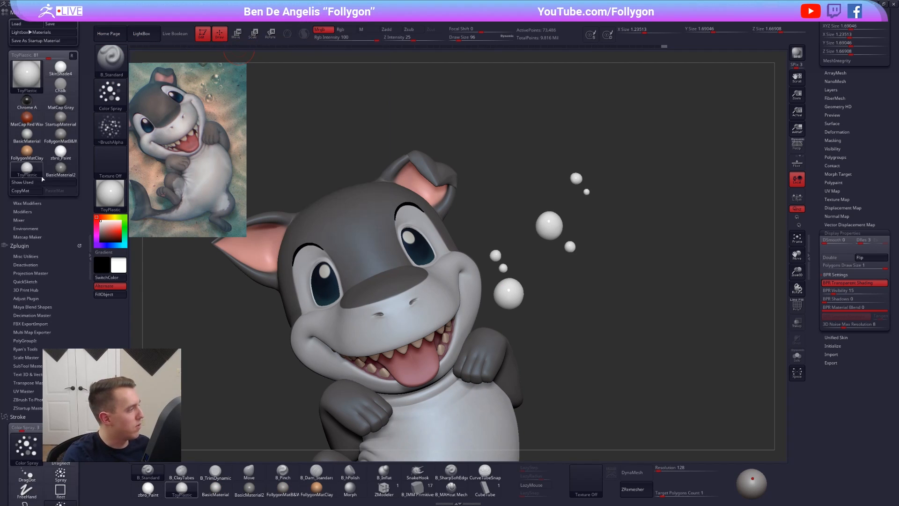
{"action": "left_click", "coordinate": [33, 211]}
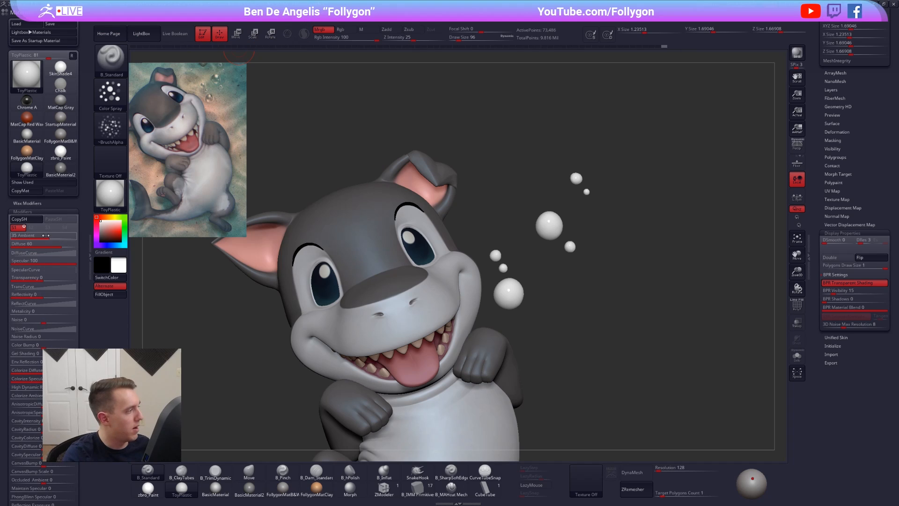
Step: Set the ToyPlastic material's Ambient to 4 and Diffuse to 71, with Specular at 100
{"action": "mouse_move", "coordinate": [45, 235]}
{"action": "left_mouse_down"}
{"action": "mouse_move", "coordinate": [64, 236]}
{"action": "mouse_move", "coordinate": [33, 236]}
{"action": "left_mouse_up"}
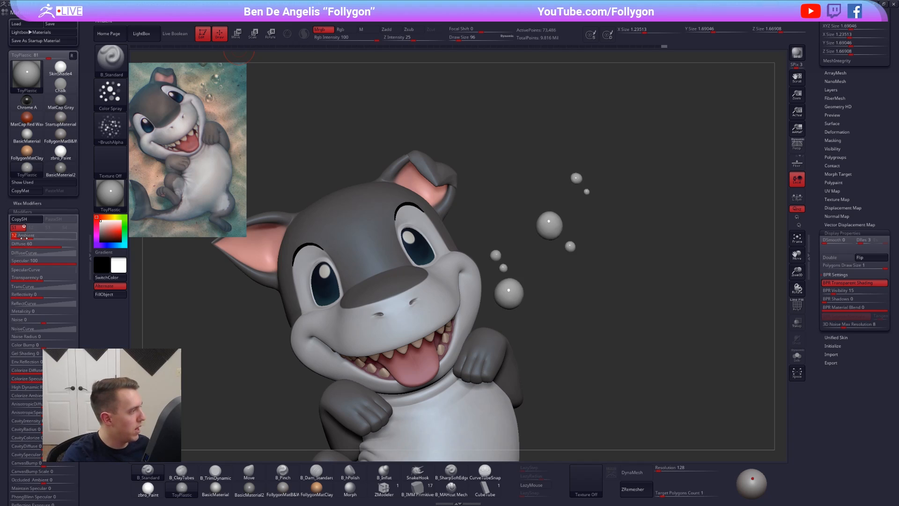
{"action": "mouse_move", "coordinate": [27, 238]}
{"action": "left_mouse_down"}
{"action": "mouse_move", "coordinate": [75, 247]}
{"action": "mouse_move", "coordinate": [64, 246]}
{"action": "left_mouse_up"}
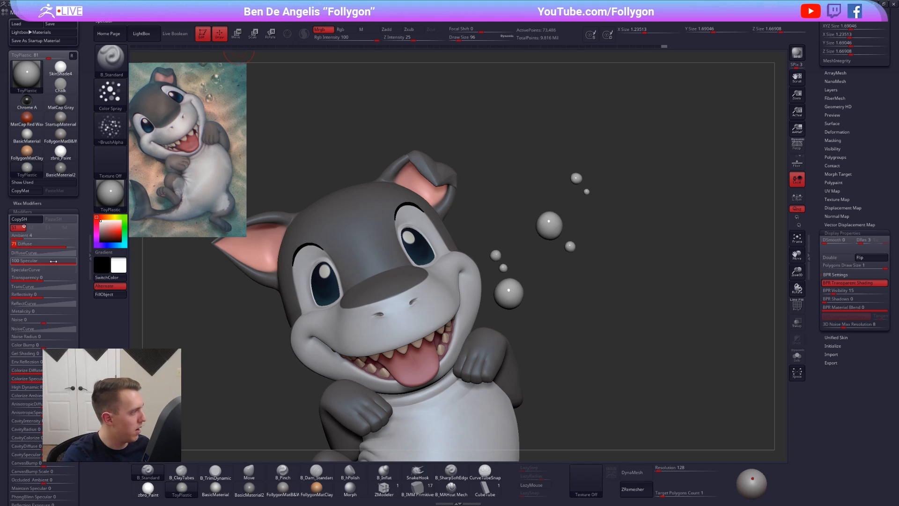
{"action": "left_click", "coordinate": [65, 264]}
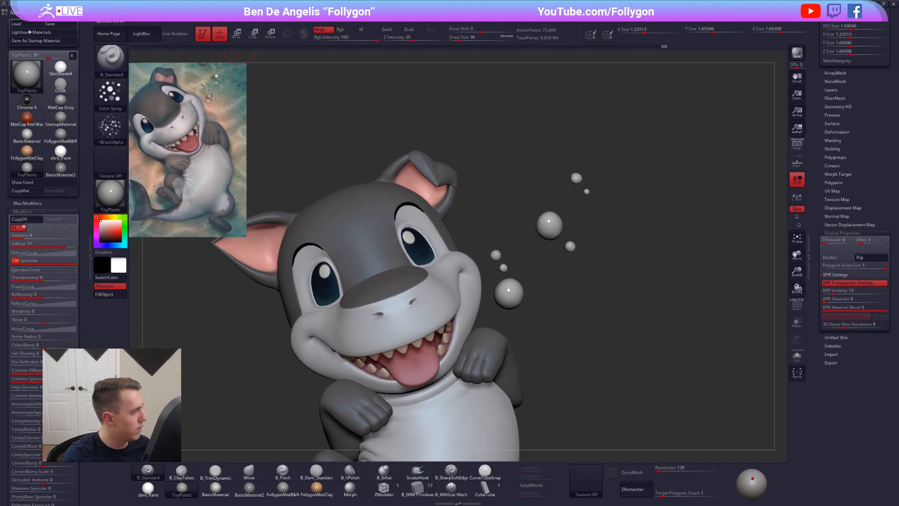
Step: Reshape the ToyPlastic specular curve to broaden the highlight and check the bubbles isolated and beside the shark
{"action": "left_click", "coordinate": [58, 269]}
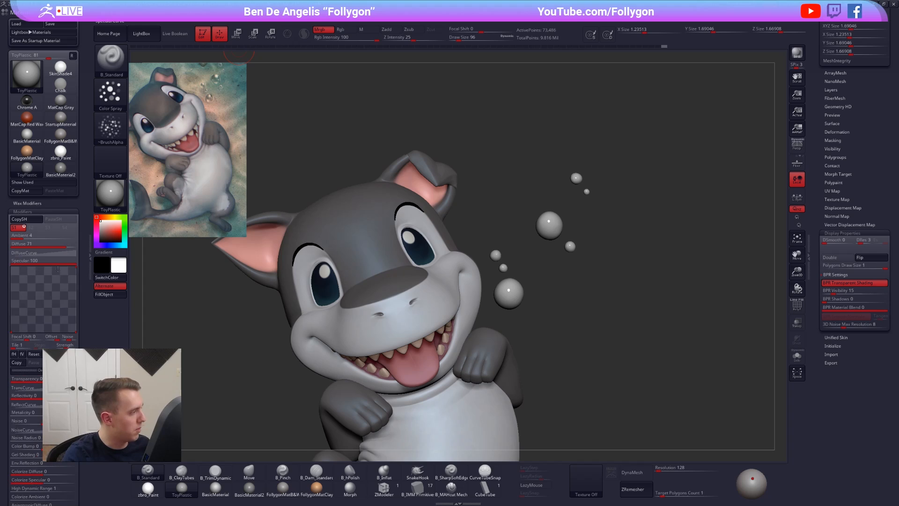
{"action": "left_click", "coordinate": [39, 355]}
{"action": "left_click_drag", "start_coordinate": [35, 312], "coordinate": [70, 312]}
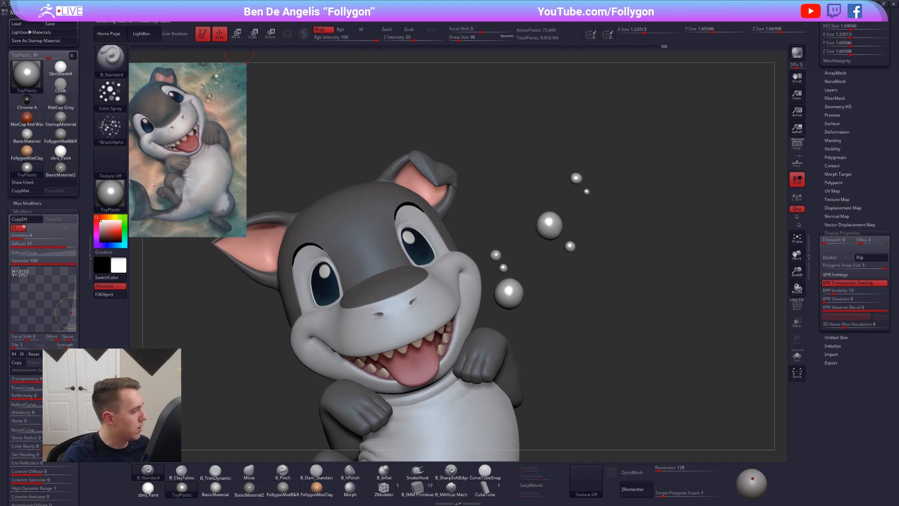
{"action": "left_click_drag", "start_coordinate": [620, 268], "coordinate": [557, 253]}
{"action": "key", "text": "alt+s"}
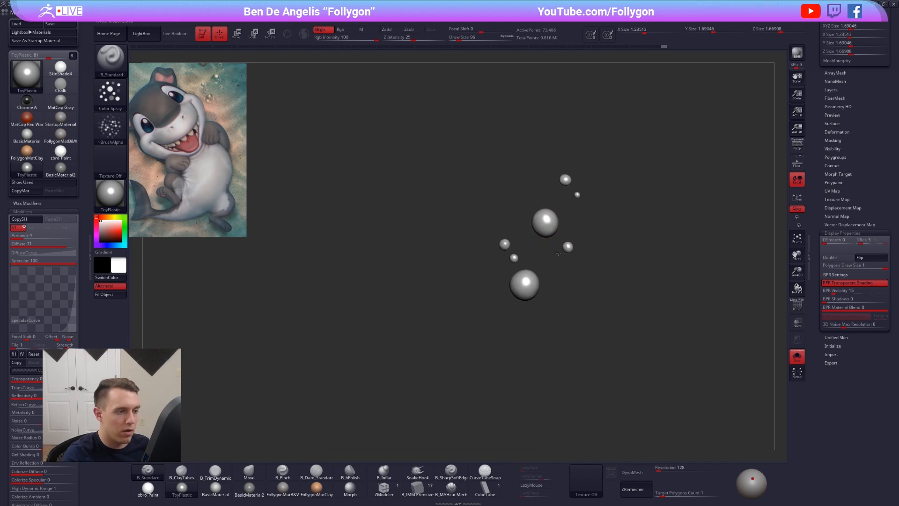
{"action": "key", "text": "alt+s"}
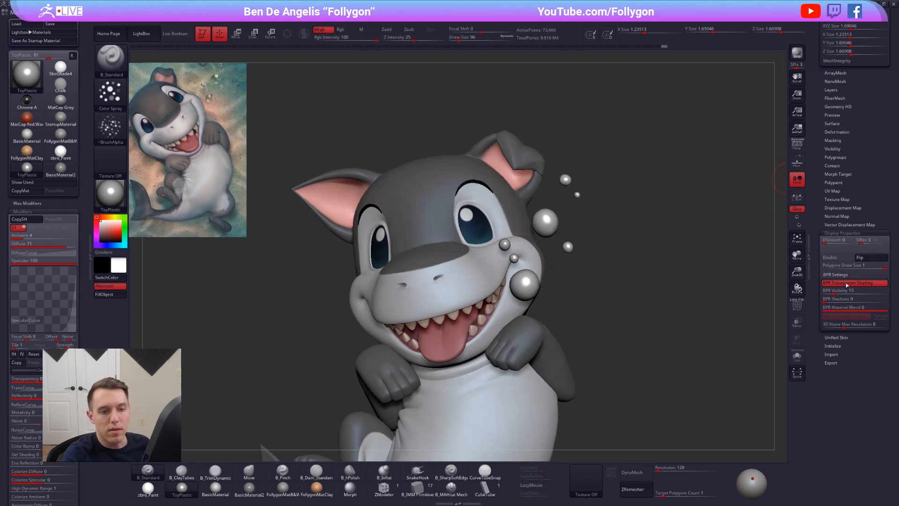
Step: Set the bubbles' BPR Visibility to 45 and test-render them together with the shark
{"action": "left_click", "coordinate": [846, 291]}
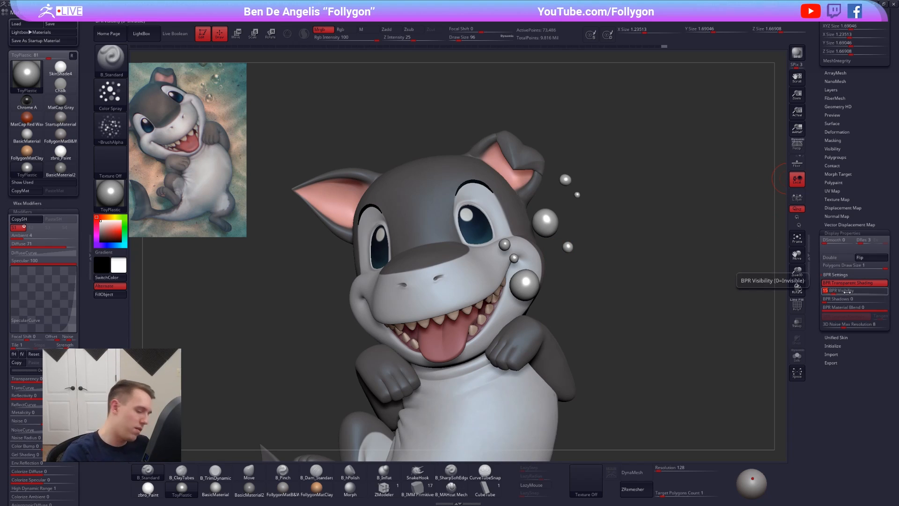
{"action": "type", "text": "4"}
{"action": "key", "text": "Return"}
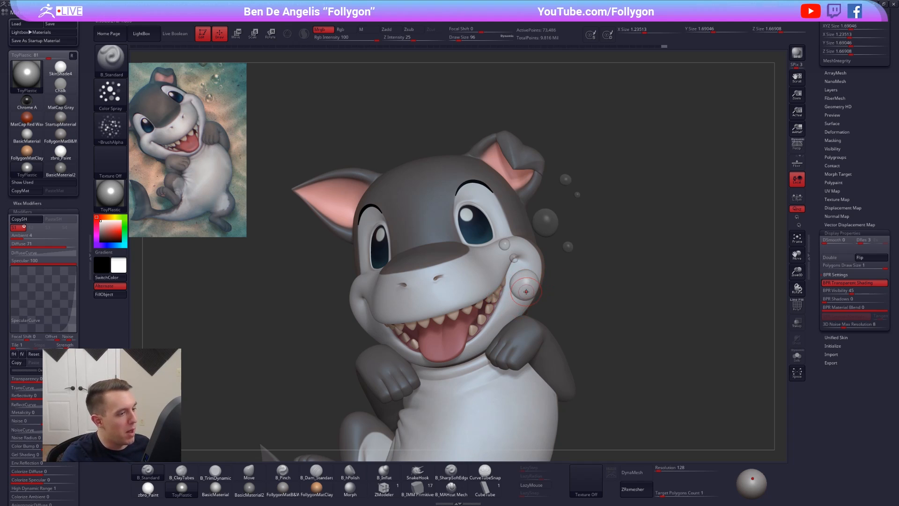
{"action": "right_click_drag", "start_coordinate": [523, 286], "coordinate": [539, 288]}
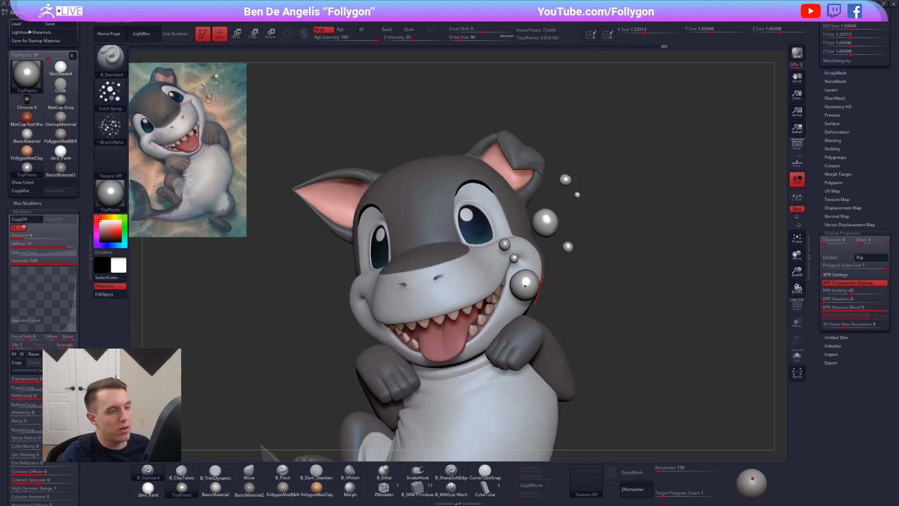
{"action": "mouse_move", "coordinate": [354, 276]}
{"action": "right_mouse_down"}
{"action": "mouse_move", "coordinate": [529, 295]}
{"action": "mouse_move", "coordinate": [525, 304]}
{"action": "right_mouse_up"}
Step: Isolate the bubbles, set ToyPlastic's Specular to 0 and Diffuse to 100, and fill the bubbles with black
{"action": "left_click", "coordinate": [796, 356]}
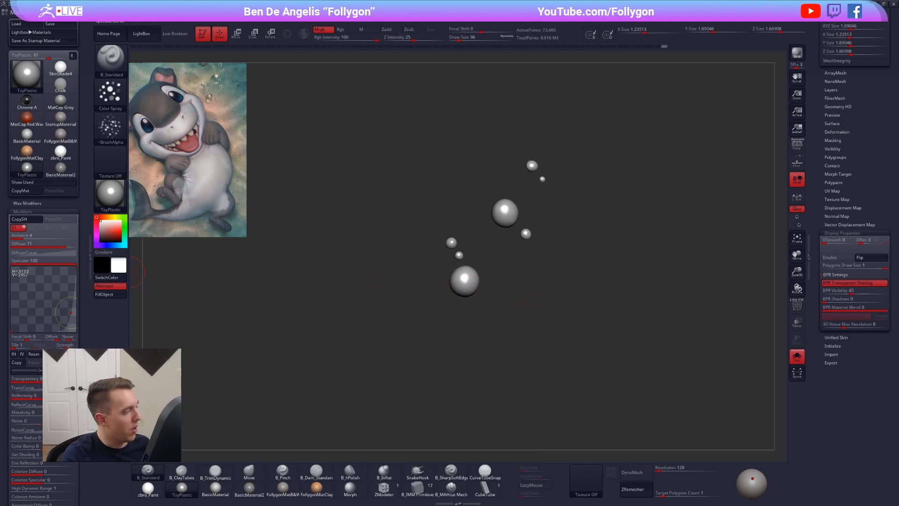
{"action": "left_click", "coordinate": [61, 253]}
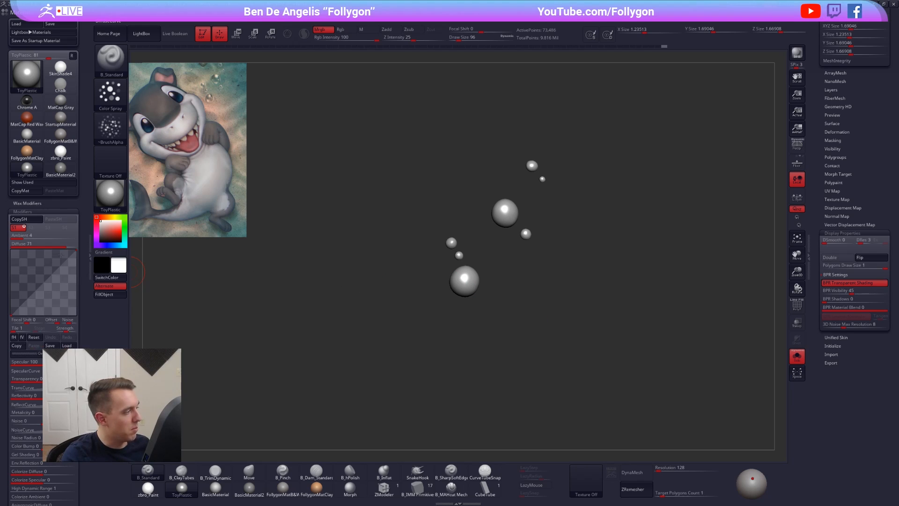
{"action": "left_click", "coordinate": [64, 354]}
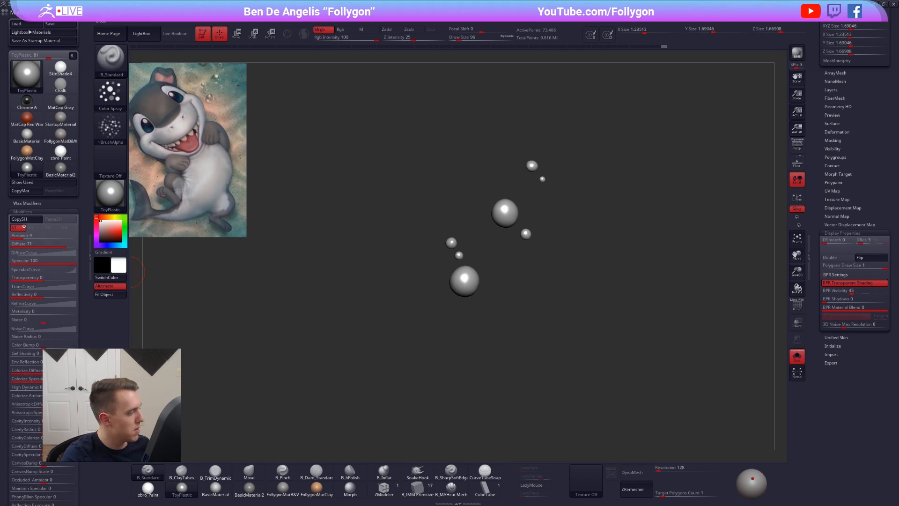
{"action": "left_click_drag", "start_coordinate": [71, 261], "coordinate": [13, 259]}
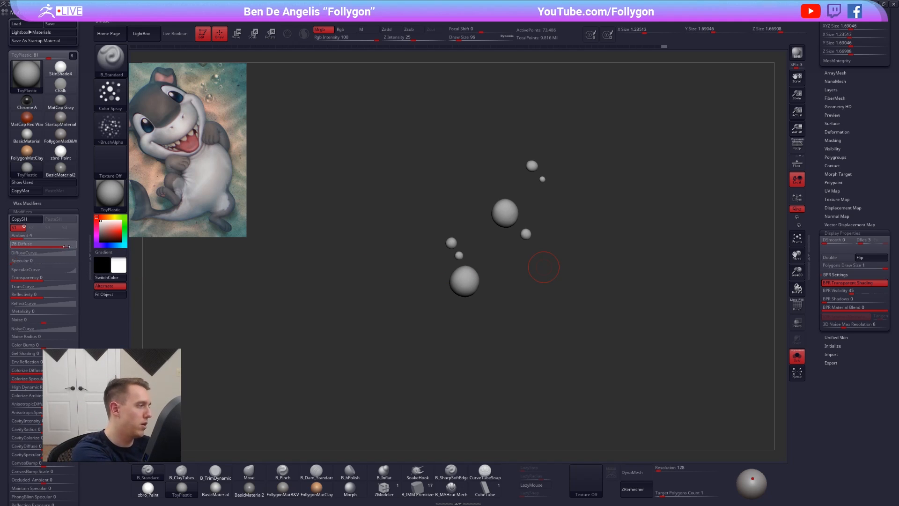
{"action": "left_click_drag", "start_coordinate": [66, 245], "coordinate": [72, 246]}
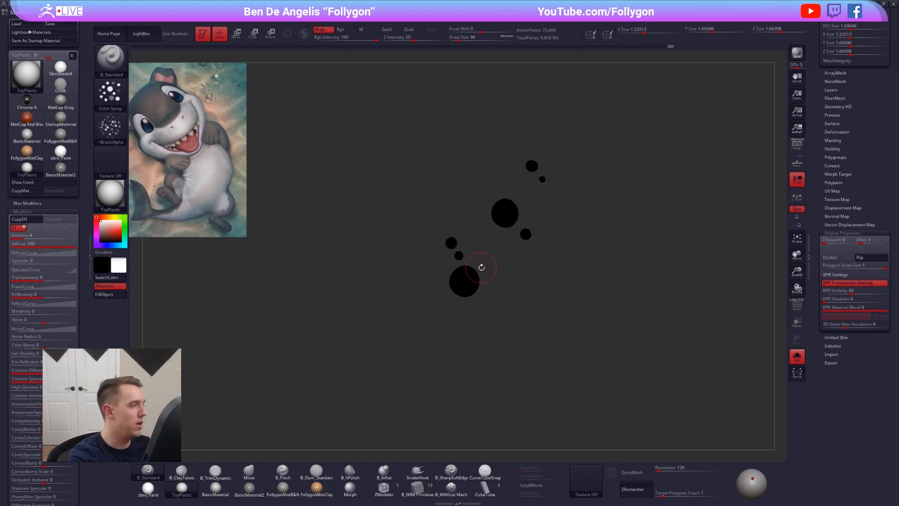
Step: Try a highlight on the largest bubble, undo it, and switch the brush to a FreeHand stroke with no alpha
{"action": "left_click_drag", "start_coordinate": [473, 268], "coordinate": [488, 275]}
{"action": "right_click_drag", "start_coordinate": [488, 275], "coordinate": [485, 294], "text": "ctrl"}
{"action": "key", "text": "s"}
{"action": "left_click_drag", "start_coordinate": [471, 276], "coordinate": [466, 276]}
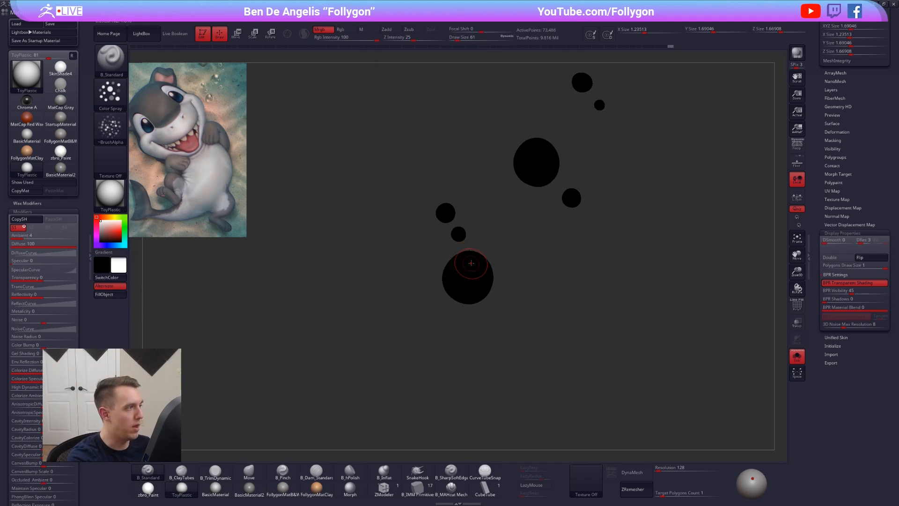
{"action": "right_click_drag", "start_coordinate": [463, 273], "coordinate": [470, 315], "text": "ctrl"}
{"action": "key", "text": "space"}
{"action": "left_click_drag", "start_coordinate": [477, 269], "coordinate": [476, 262]}
{"action": "key", "text": "ctrl+z"}
{"action": "left_click", "coordinate": [110, 93]}
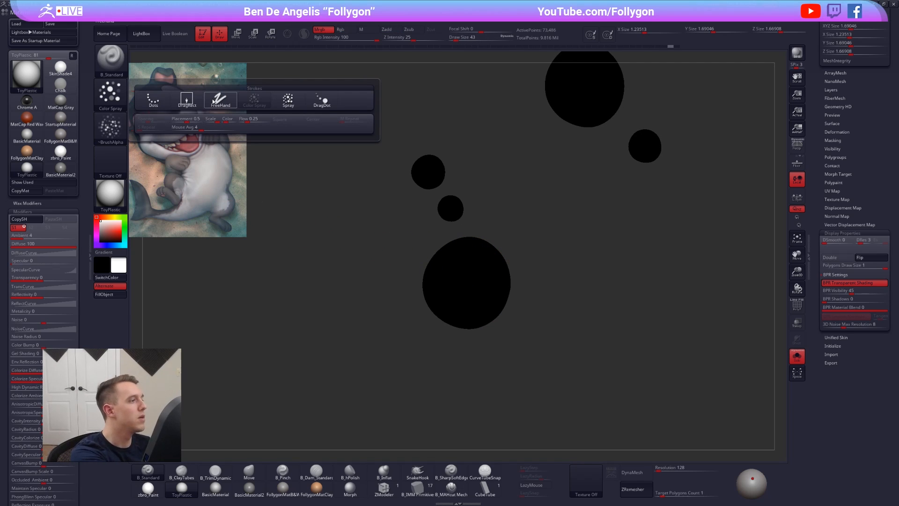
{"action": "left_click", "coordinate": [154, 105]}
{"action": "left_click", "coordinate": [110, 126]}
{"action": "left_click", "coordinate": [142, 136]}
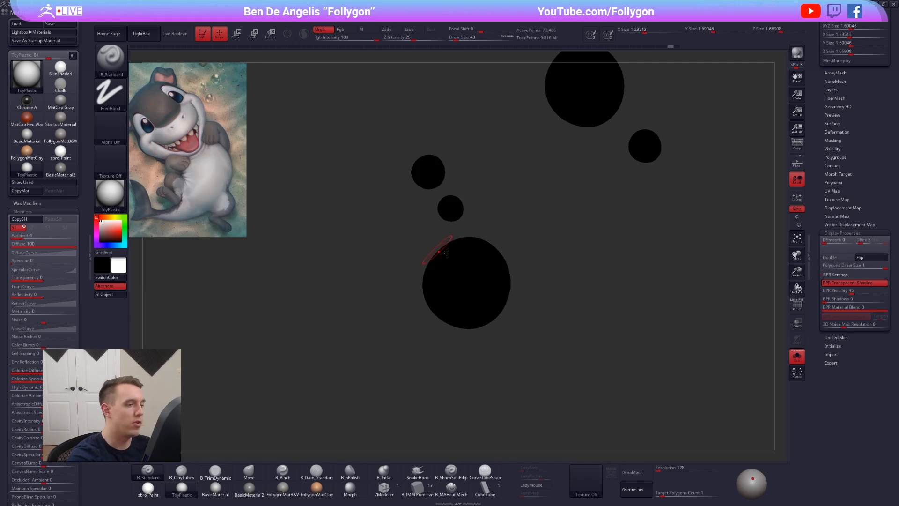
Step: Paint a white highlight near the top of the largest bubble and try a curved reflection along its lower edge
{"action": "key", "text": "space"}
{"action": "left_click_drag", "start_coordinate": [478, 258], "coordinate": [481, 257]}
{"action": "key", "text": "space"}
{"action": "mouse_move", "coordinate": [453, 300]}
{"action": "left_mouse_down"}
{"action": "mouse_move", "coordinate": [445, 305]}
{"action": "mouse_move", "coordinate": [460, 316]}
{"action": "left_mouse_up"}
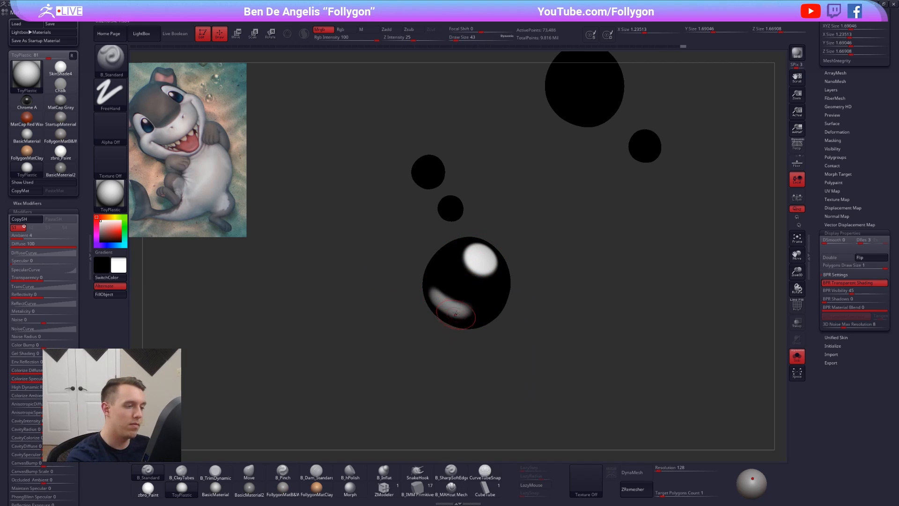
{"action": "key", "text": "ctrl+z"}
{"action": "right_click_drag", "start_coordinate": [470, 318], "coordinate": [462, 299]}
{"action": "left_click_drag", "start_coordinate": [434, 289], "coordinate": [461, 321]}
{"action": "mouse_move", "coordinate": [462, 335]}
{"action": "right_mouse_down"}
{"action": "mouse_move", "coordinate": [468, 361]}
{"action": "mouse_move", "coordinate": [482, 321]}
{"action": "right_mouse_up"}
{"action": "key", "text": "ctrl+z"}
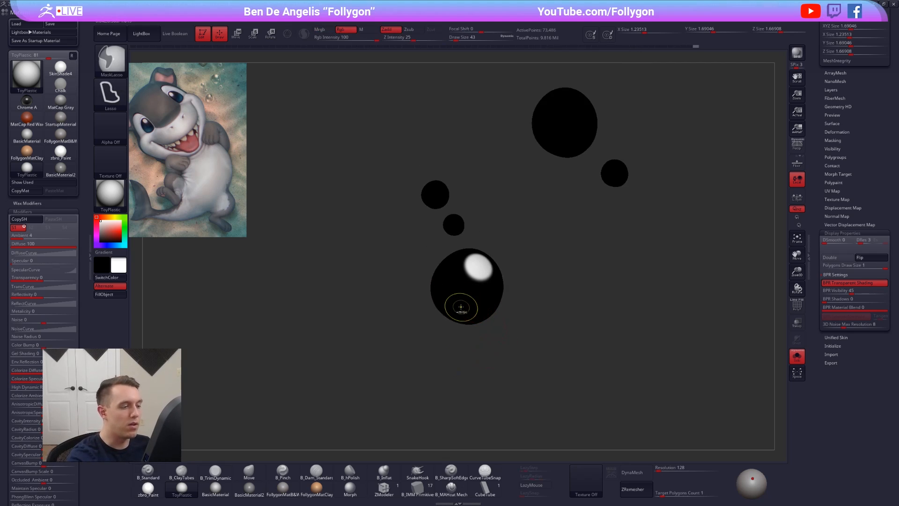
Step: Try a soft round reflection near the largest bubble's lower edge and undo it
{"action": "key", "text": "space"}
{"action": "left_click_drag", "start_coordinate": [455, 306], "coordinate": [464, 305]}
{"action": "right_click_drag", "start_coordinate": [465, 305], "coordinate": [450, 310]}
{"action": "key", "text": "space"}
{"action": "left_click_drag", "start_coordinate": [454, 315], "coordinate": [450, 310]}
{"action": "right_click_drag", "start_coordinate": [457, 322], "coordinate": [451, 345]}
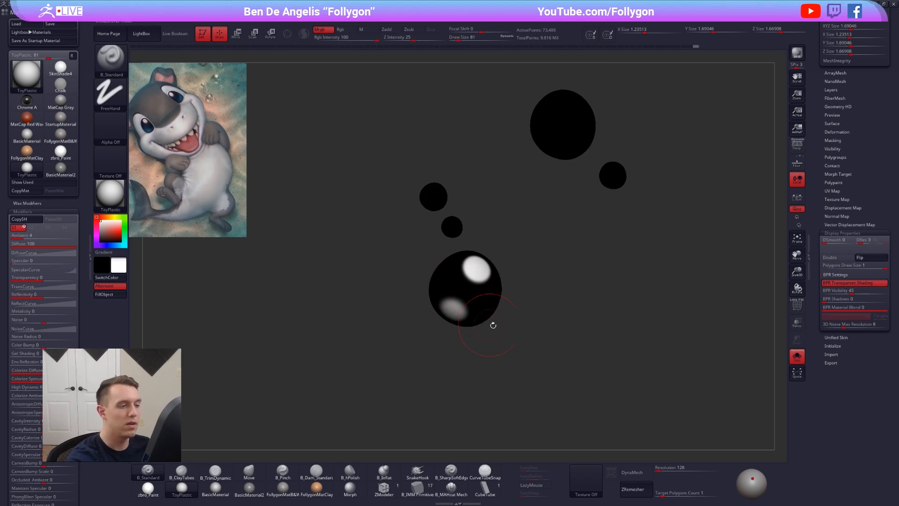
{"action": "key", "text": "ctrl+z"}
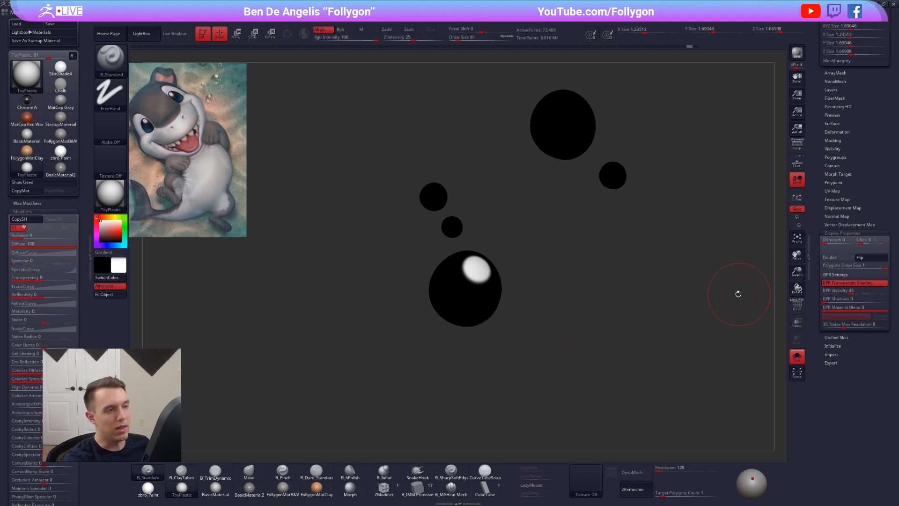
Step: Test-render the highlighted bubble and, with Draw Size 33, paint white highlights on the two small bubbles just above it
{"action": "right_click_drag", "start_coordinate": [738, 295], "coordinate": [710, 305]}
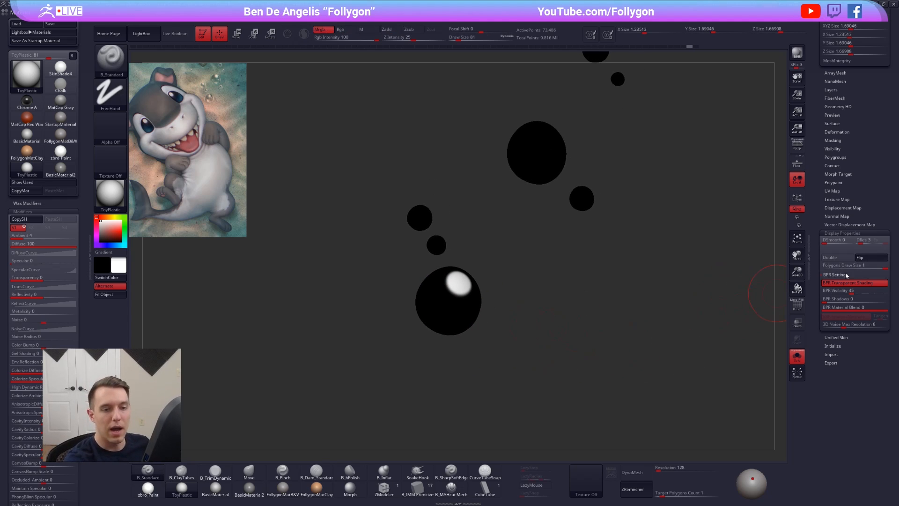
{"action": "left_click", "coordinate": [797, 53]}
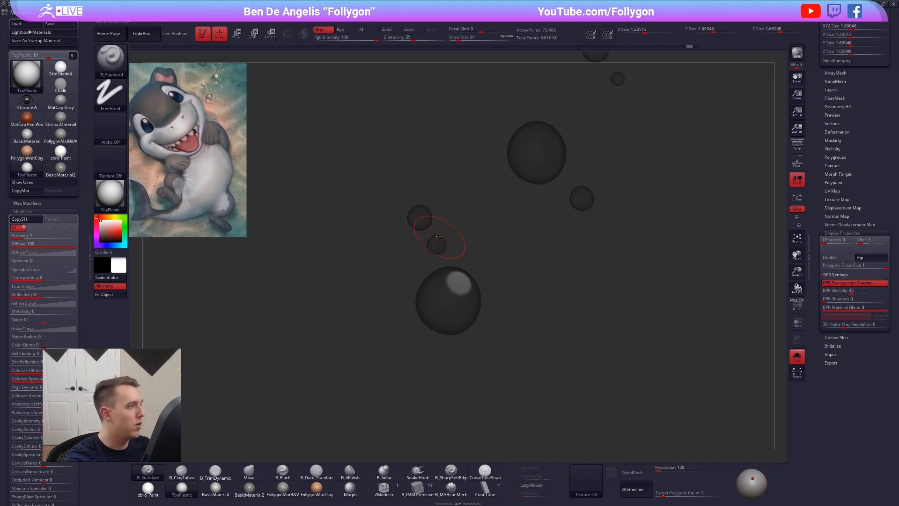
{"action": "mouse_move", "coordinate": [429, 232]}
{"action": "right_mouse_down", "text": "alt"}
{"action": "mouse_move", "coordinate": [435, 245]}
{"action": "mouse_move", "coordinate": [445, 241]}
{"action": "right_mouse_up", "text": "alt"}
{"action": "key", "text": "space"}
{"action": "left_click_drag", "start_coordinate": [446, 241], "coordinate": [442, 241]}
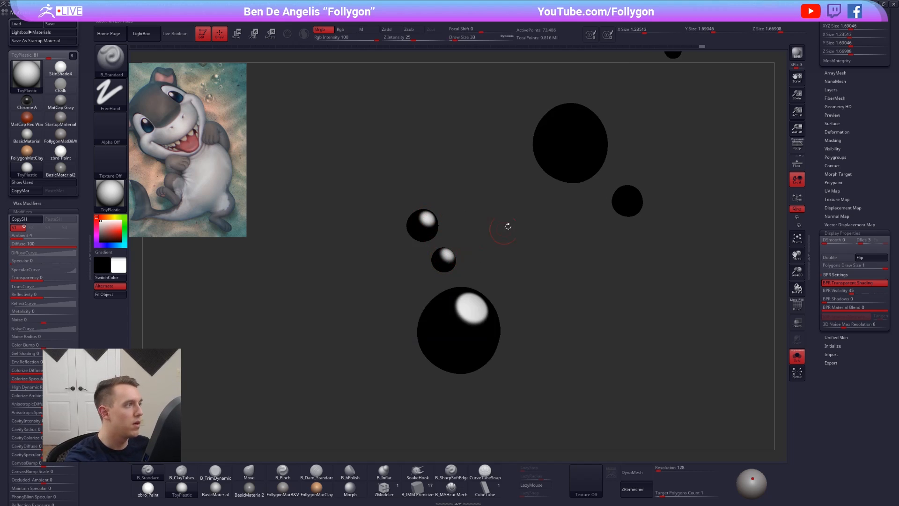
Step: Paint white highlights on the second large bubble at Draw Size 67 and on the small one beside it at 25
{"action": "right_click_drag", "start_coordinate": [544, 221], "coordinate": [535, 224], "text": "alt"}
{"action": "key", "text": "space"}
{"action": "left_click_drag", "start_coordinate": [559, 162], "coordinate": [564, 163]}
{"action": "left_click_drag", "start_coordinate": [568, 115], "coordinate": [569, 116]}
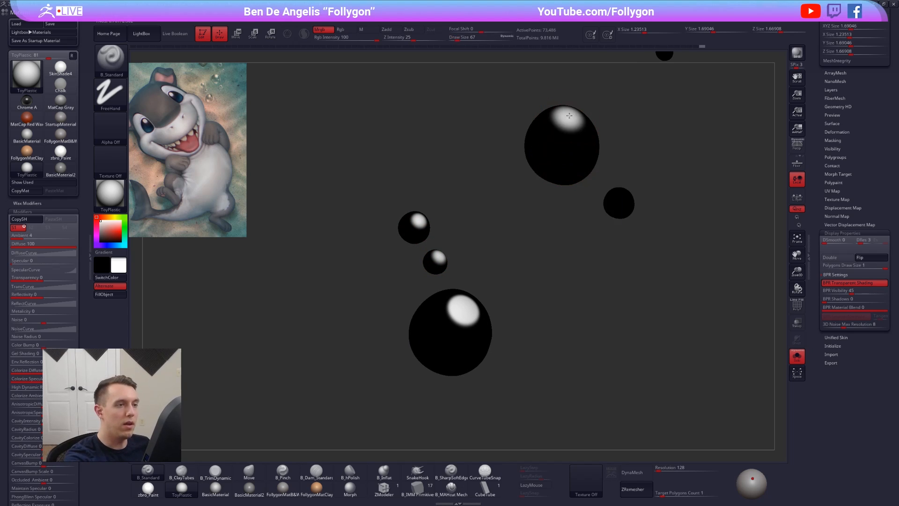
{"action": "right_click_drag", "start_coordinate": [587, 193], "coordinate": [572, 217], "text": "alt"}
{"action": "key", "text": "space"}
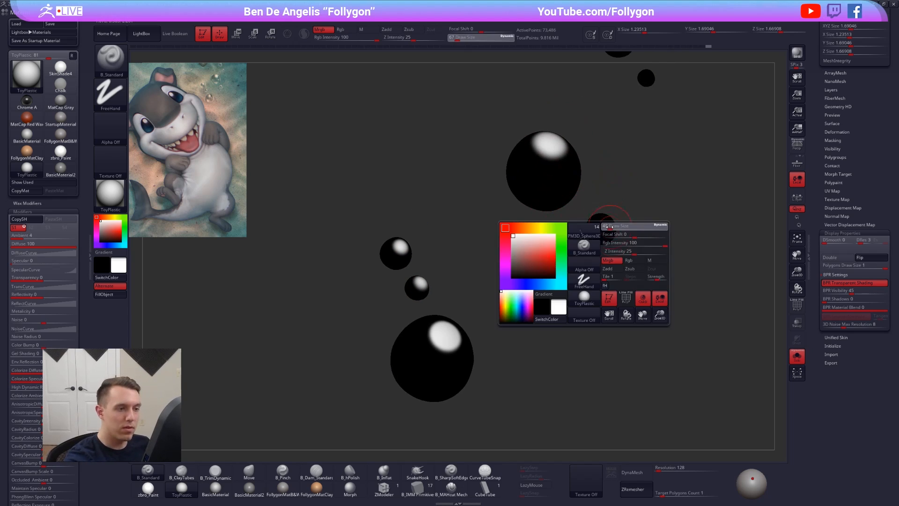
{"action": "left_click_drag", "start_coordinate": [609, 226], "coordinate": [604, 227]}
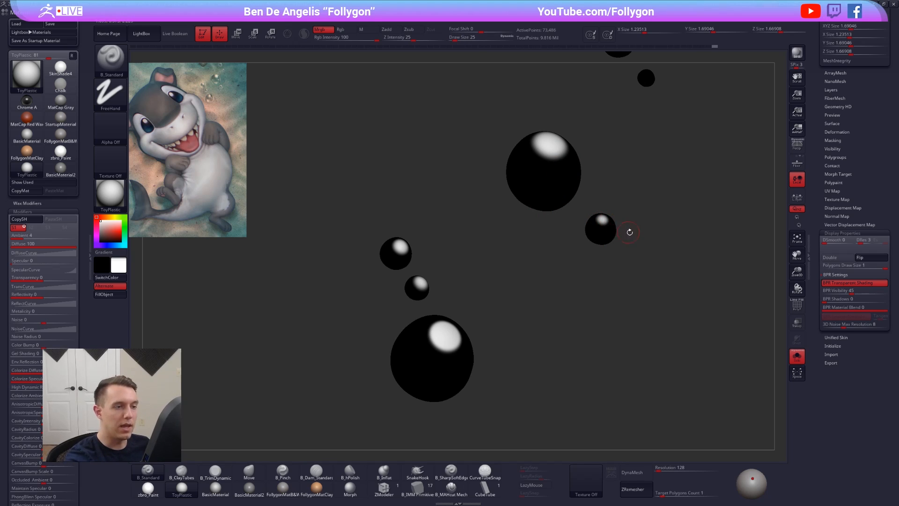
Step: Test-render the painted highlights on the bubbles and undo all of them
{"action": "right_click_drag", "start_coordinate": [630, 232], "coordinate": [624, 295], "text": "ctrl"}
{"action": "right_click_drag", "start_coordinate": [624, 295], "coordinate": [588, 296], "text": "alt"}
{"action": "key", "text": "shift+r"}
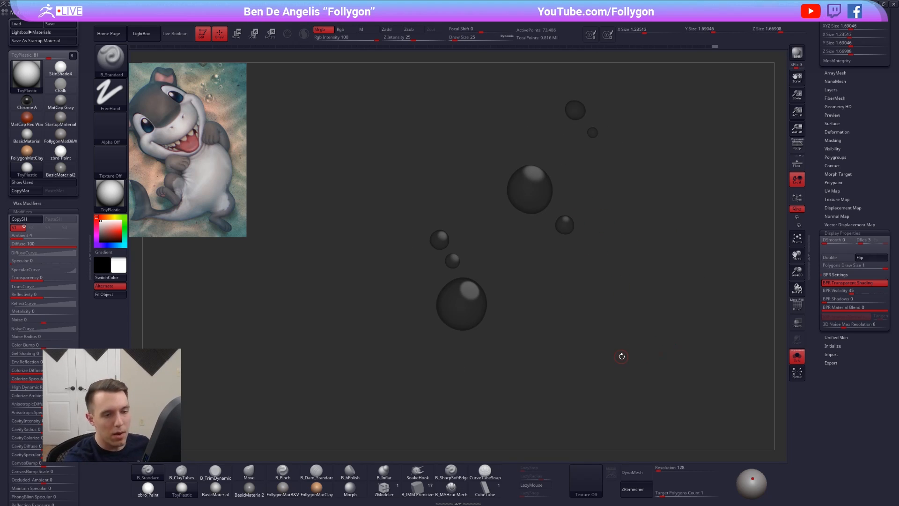
{"action": "key", "text": "ctrl+z"}
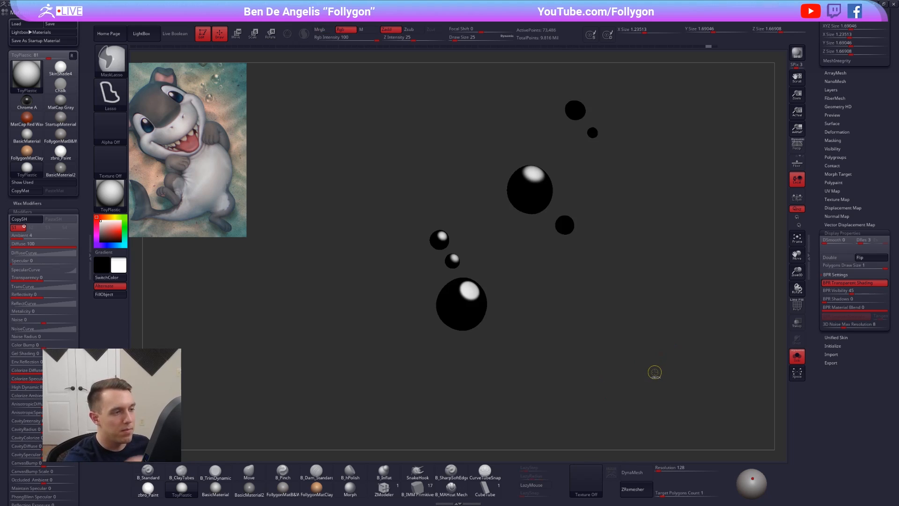
{"action": "key", "text": "ctrl+z"}
{"action": "key", "text": "ctrl+z"}
{"action": "key", "text": "ctrl+z"}
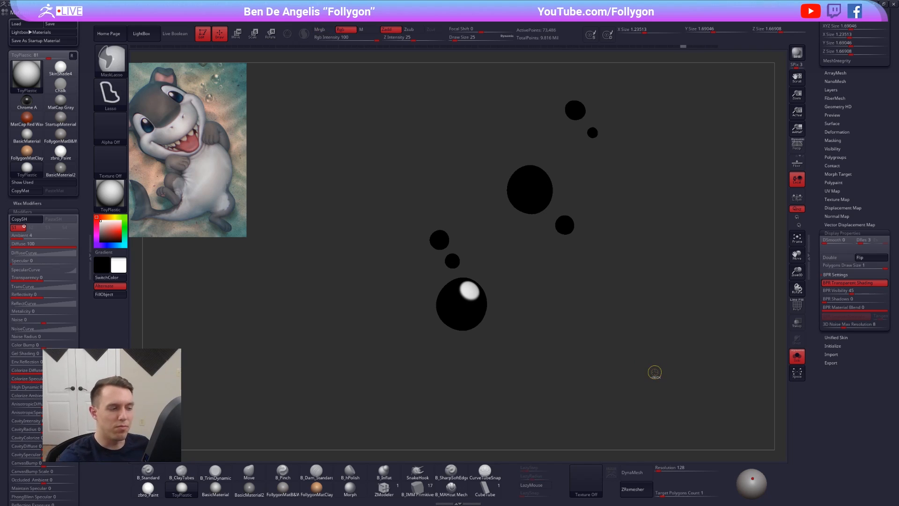
{"action": "key", "text": "ctrl+z"}
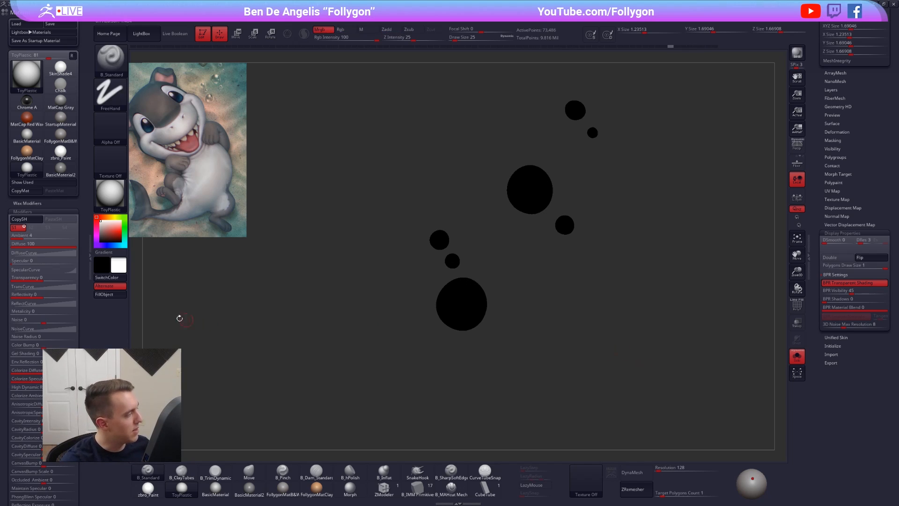
Step: Set ToyPlastic's Specular to 100 and reset its specular curve to the straight default
{"action": "left_click_drag", "start_coordinate": [23, 262], "coordinate": [71, 264]}
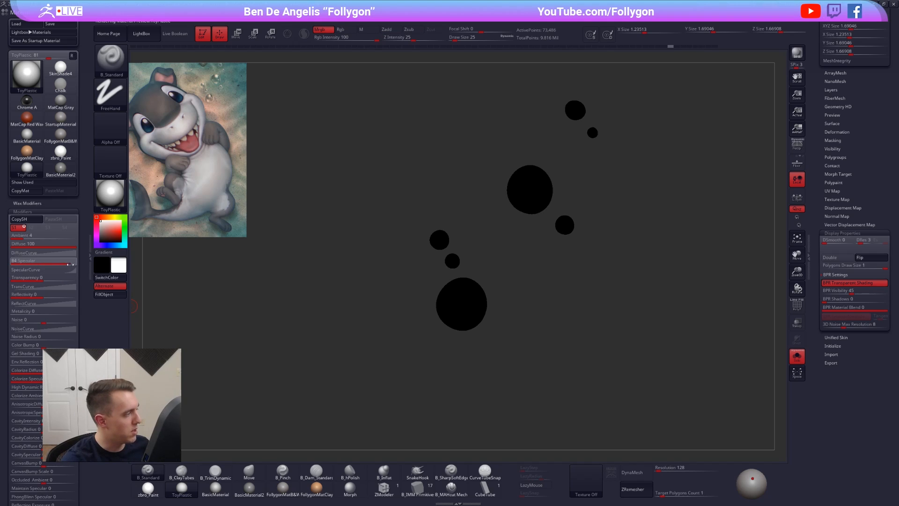
{"action": "left_click", "coordinate": [60, 269]}
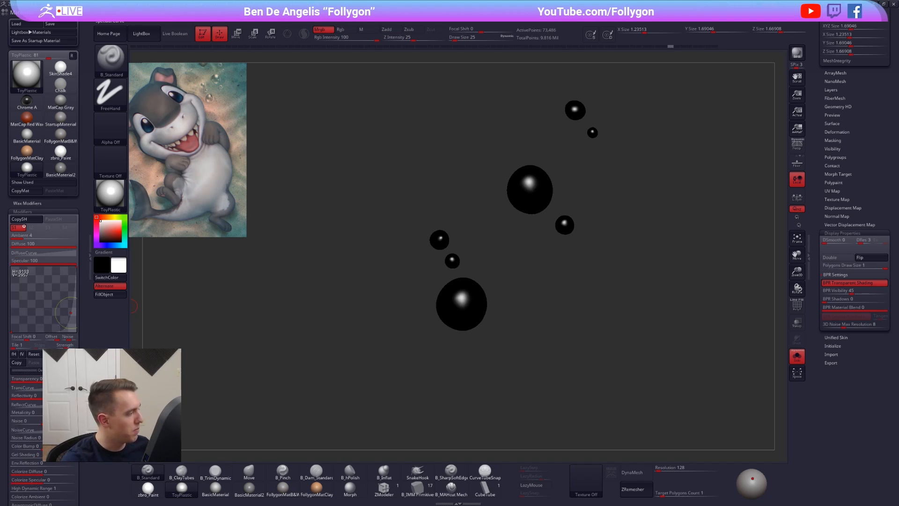
{"action": "left_click", "coordinate": [36, 354]}
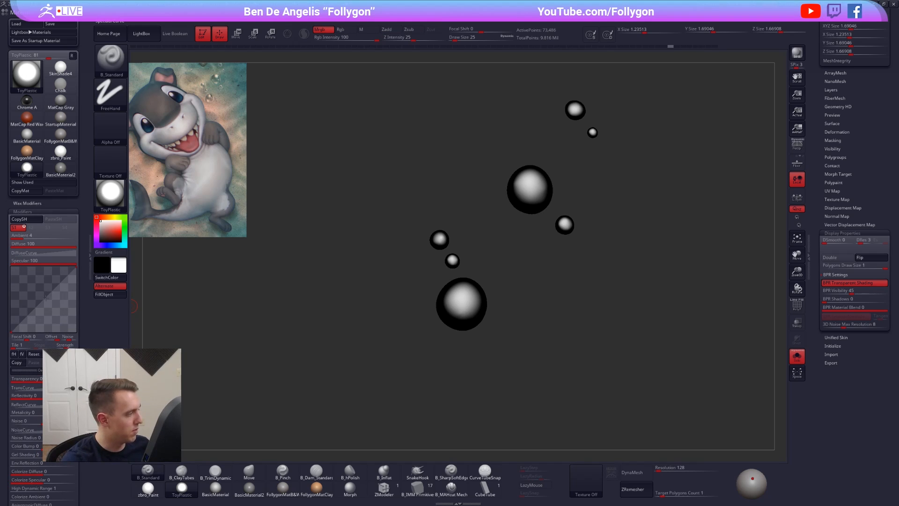
Step: Reshape the ToyPlastic material's specular curve so the bubbles carry only a small, tight highlight
{"action": "left_click_drag", "start_coordinate": [45, 298], "coordinate": [76, 331]}
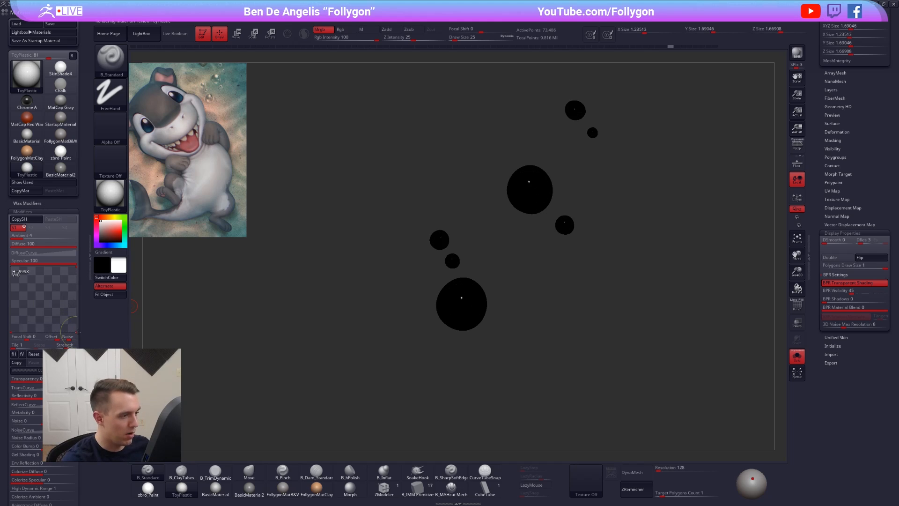
{"action": "left_click_drag", "start_coordinate": [66, 346], "coordinate": [68, 346]}
{"action": "left_click", "coordinate": [68, 347]}
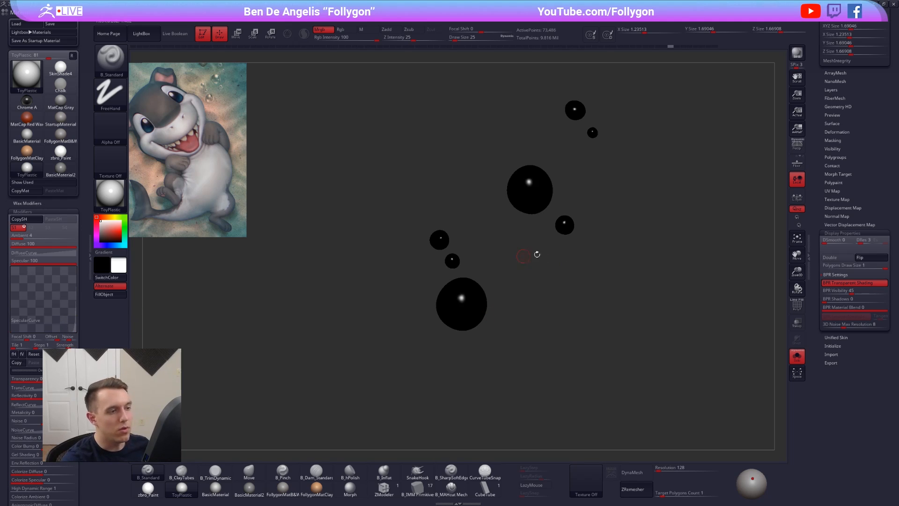
{"action": "left_click_drag", "start_coordinate": [656, 226], "coordinate": [620, 195], "text": "alt"}
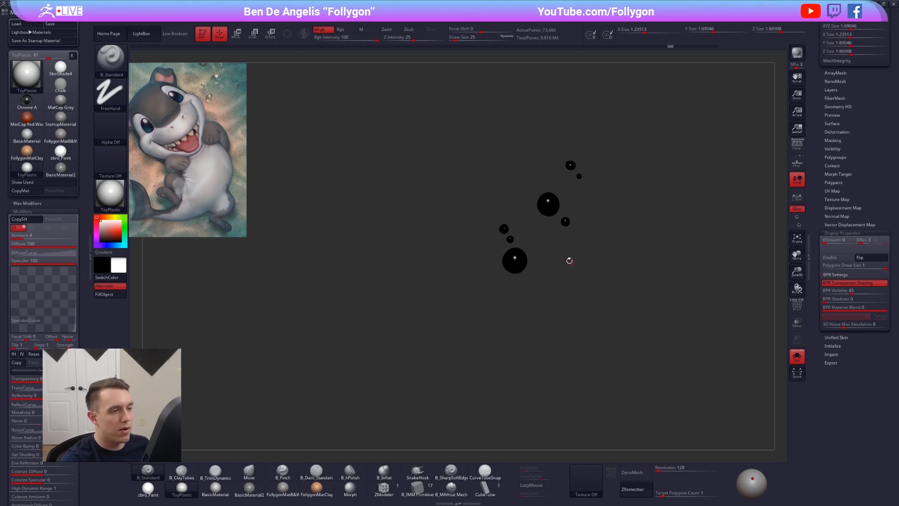
Step: Leave solo display to bring back the whole shark pup and turn on perspective view
{"action": "left_click", "coordinate": [842, 235]}
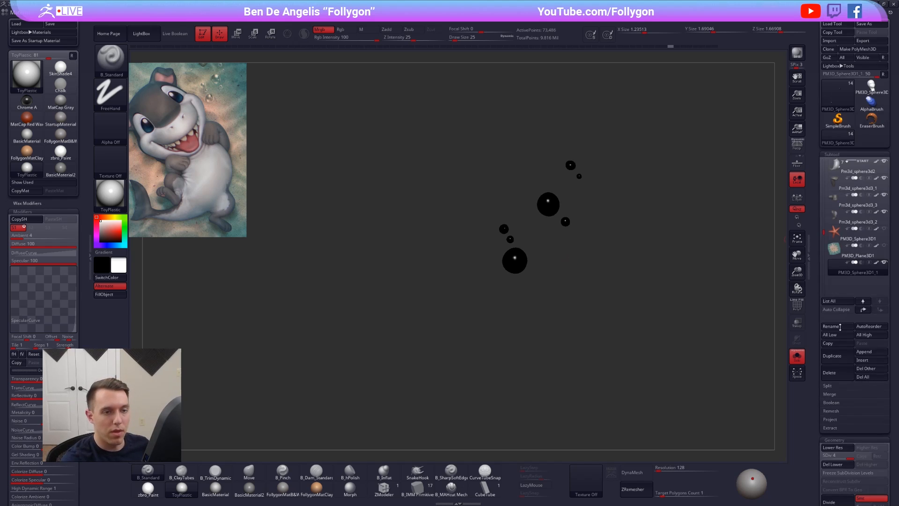
{"action": "left_click_drag", "start_coordinate": [630, 280], "coordinate": [579, 232]}
{"action": "key", "text": "alt+s"}
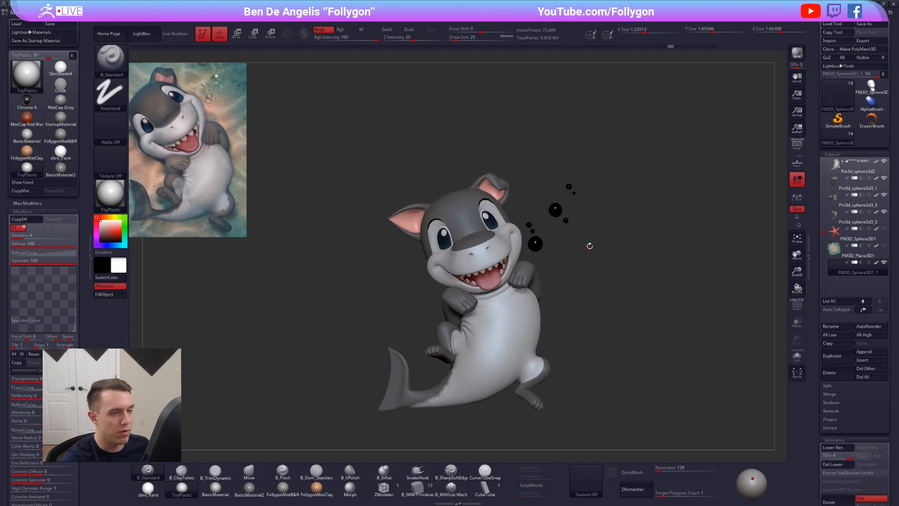
{"action": "left_click", "coordinate": [799, 147]}
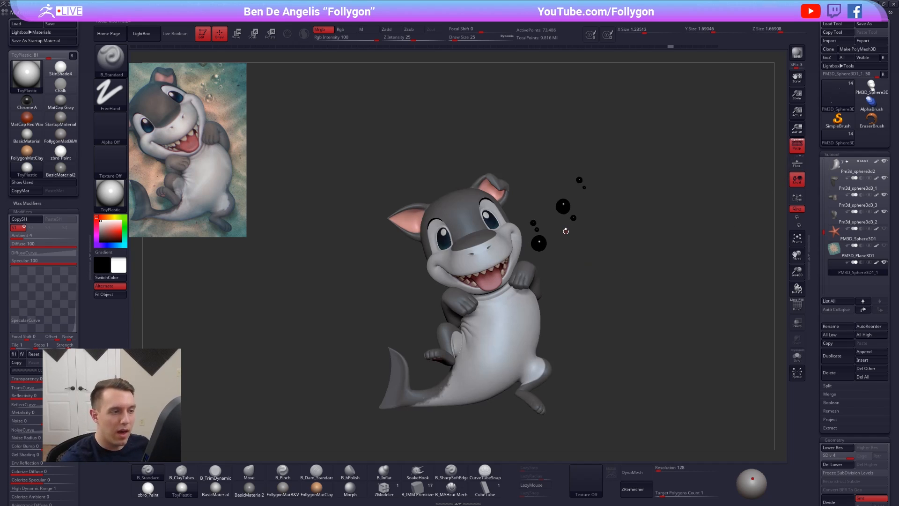
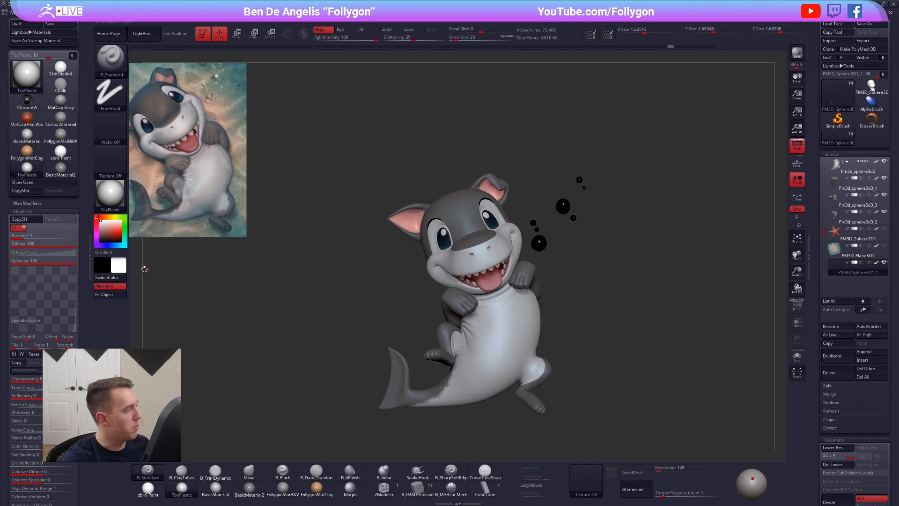
Step: Put away the material modifiers and their tray, and render a BPR preview of the transparent bubbles in front of the pup
{"action": "left_click", "coordinate": [55, 211]}
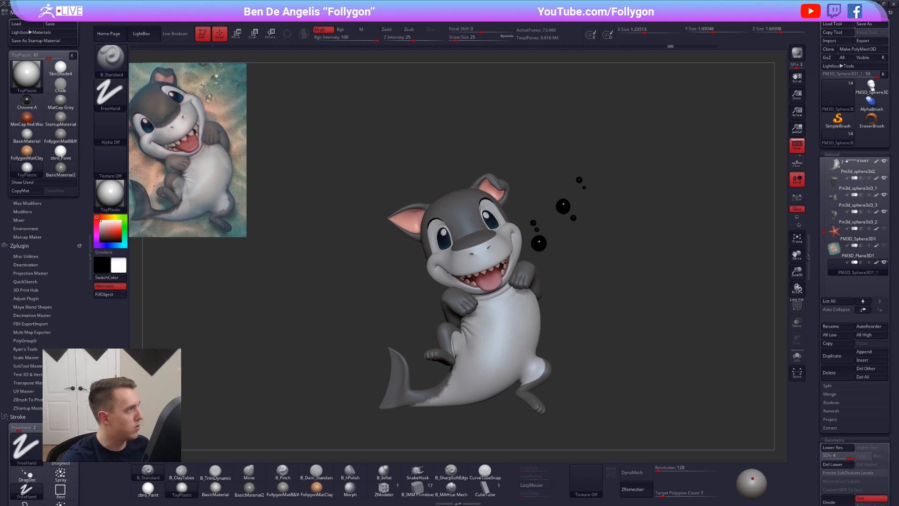
{"action": "left_click", "coordinate": [89, 259]}
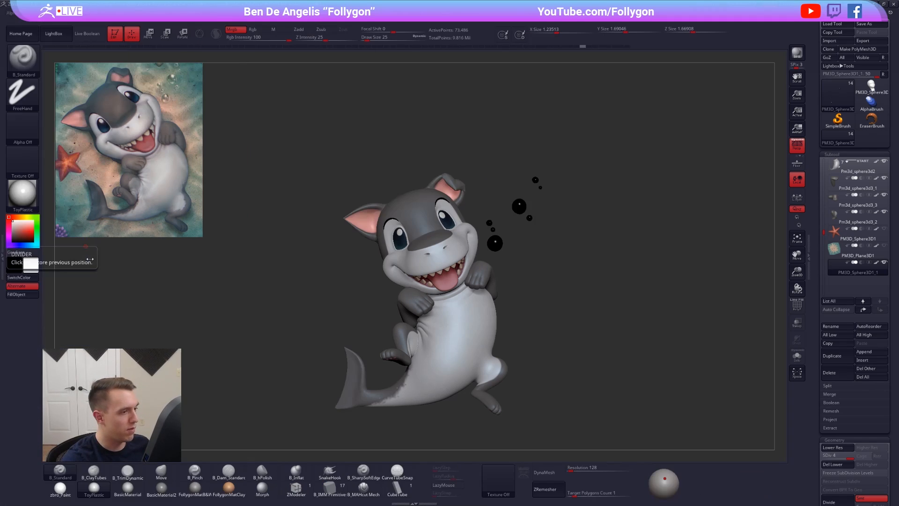
{"action": "left_click_drag", "start_coordinate": [572, 247], "coordinate": [561, 243]}
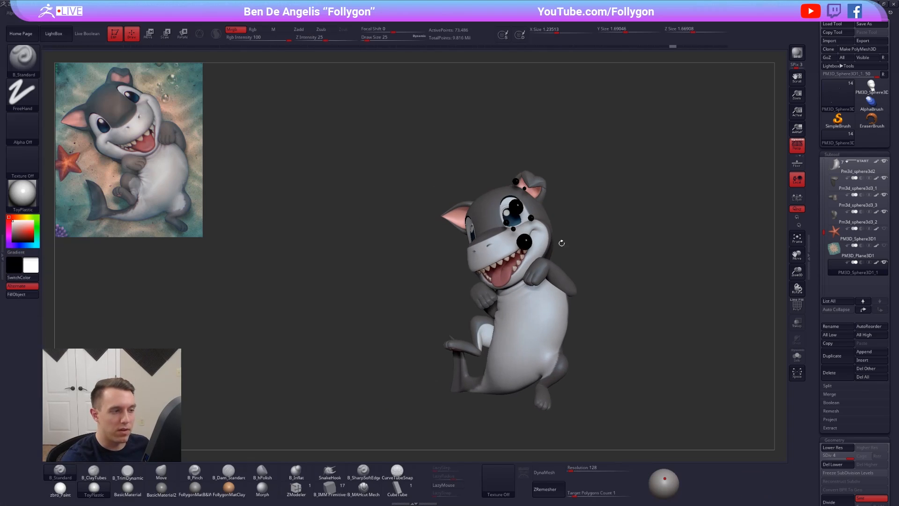
{"action": "left_click", "coordinate": [800, 55]}
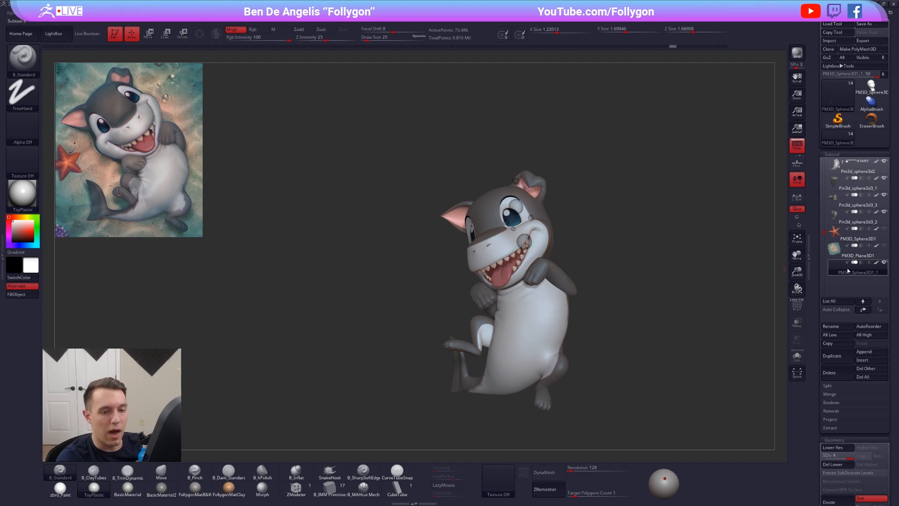
{"action": "left_click_drag", "start_coordinate": [818, 299], "coordinate": [857, 315]}
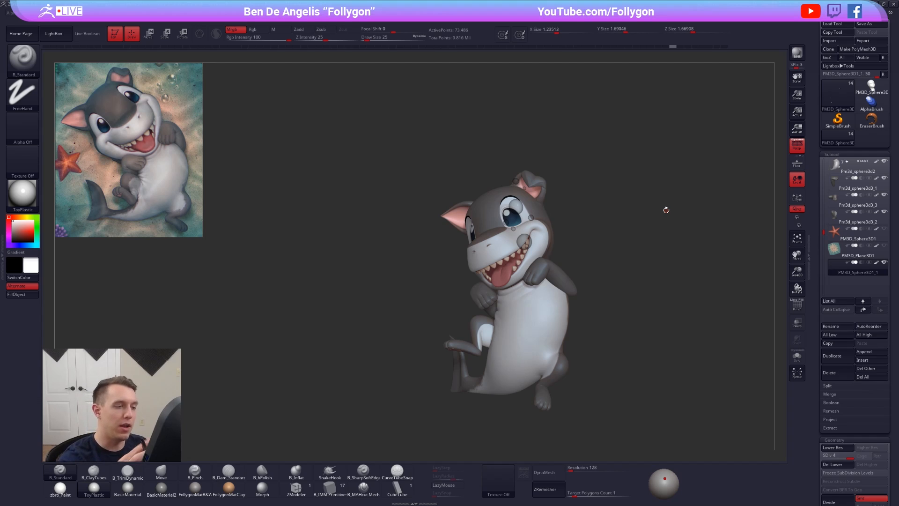
{"action": "left_click_drag", "start_coordinate": [407, 344], "coordinate": [640, 368]}
{"action": "mouse_move", "coordinate": [583, 287]}
{"action": "left_mouse_down", "text": "alt"}
{"action": "mouse_move", "coordinate": [622, 269]}
{"action": "mouse_move", "coordinate": [591, 268]}
{"action": "left_mouse_up", "text": "alt"}
{"action": "right_click", "coordinate": [641, 256], "text": "ctrl+shift"}
{"action": "right_click", "coordinate": [648, 316], "text": "ctrl+shift"}
{"action": "left_click", "coordinate": [631, 475], "text": "ctrl+shift"}
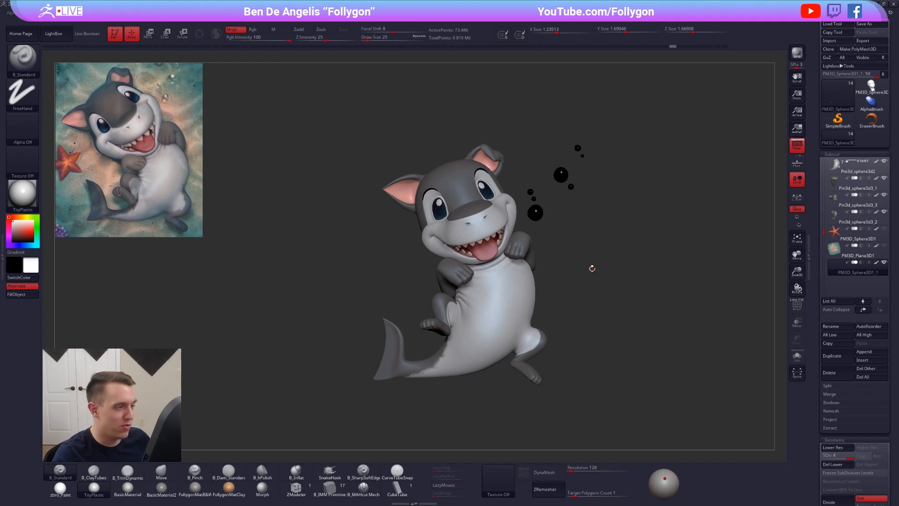
Step: Select the shark pup's head subtool and switch to the Move brush with a draw size of 227
{"action": "left_click", "coordinate": [480, 216], "text": "alt"}
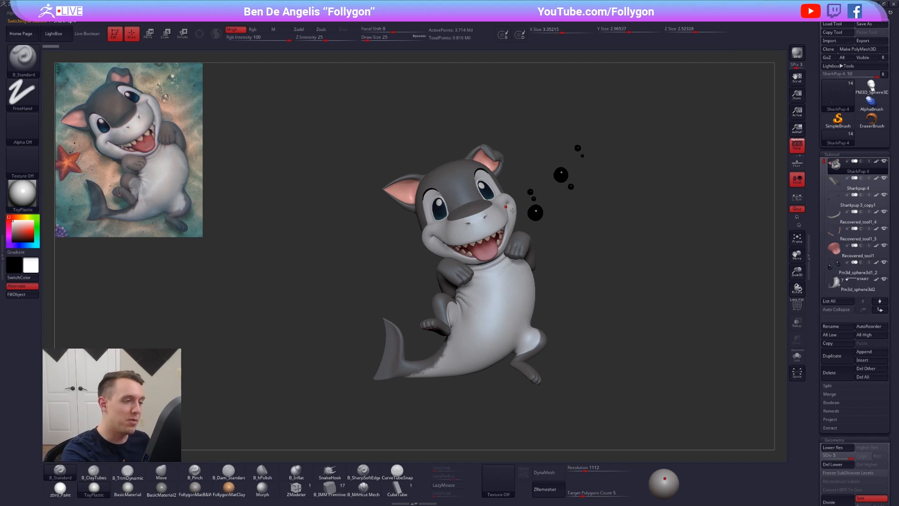
{"action": "key", "text": "b"}
{"action": "key", "text": "m"}
{"action": "key", "text": "v"}
{"action": "key", "text": "space"}
{"action": "key", "text": "shift"}
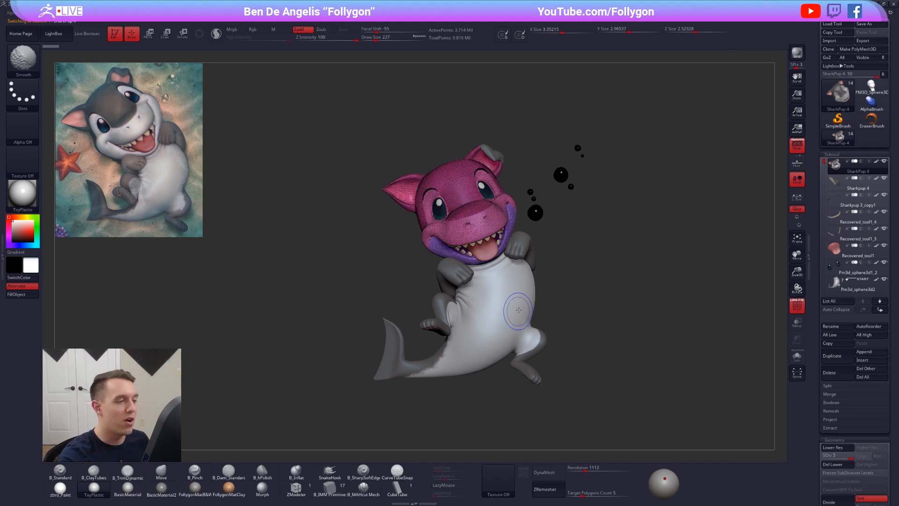
Step: Step the head down to subdivision level 1 and back up to level 5
{"action": "right_click_drag", "start_coordinate": [469, 192], "coordinate": [460, 219], "text": "ctrl"}
{"action": "key", "text": "shift+d"}
{"action": "key", "text": "shift+d"}
{"action": "key", "text": "shift+d"}
{"action": "key", "text": "shift+d"}
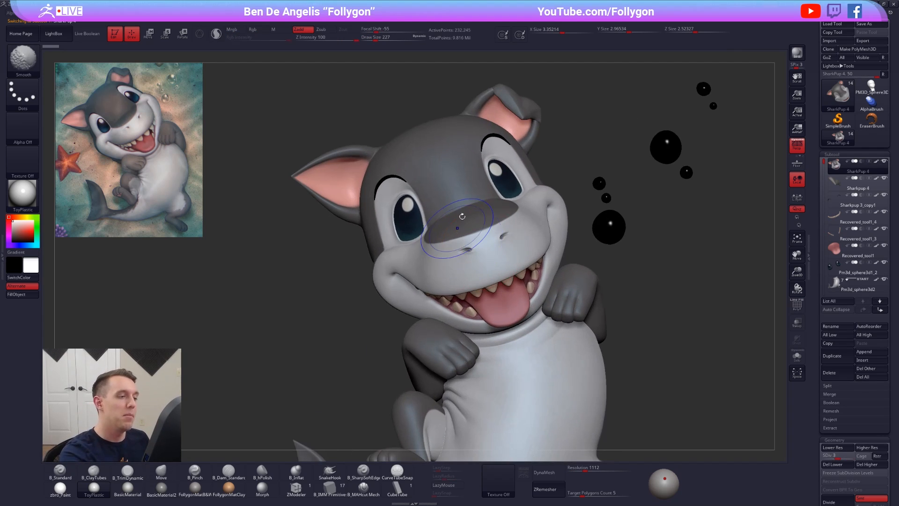
{"action": "key", "text": "space"}
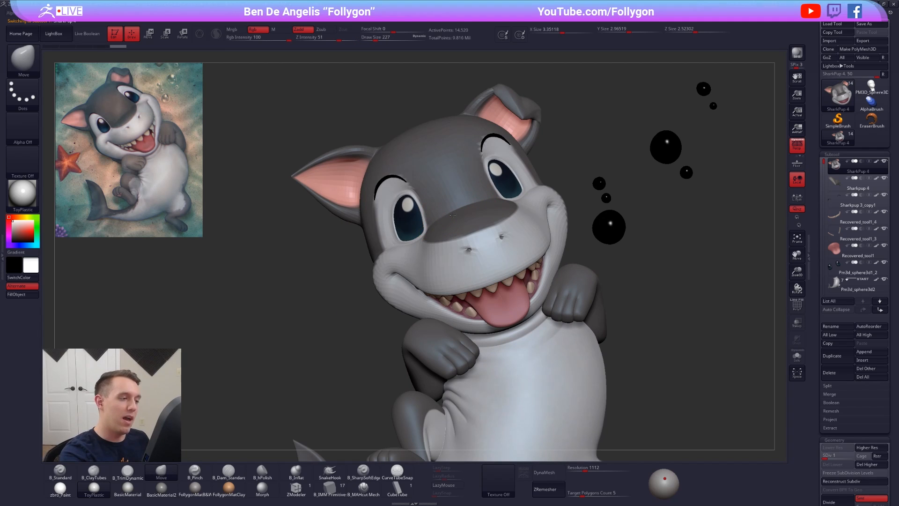
{"action": "key", "text": "d"}
{"action": "key", "text": "d"}
{"action": "key", "text": "d"}
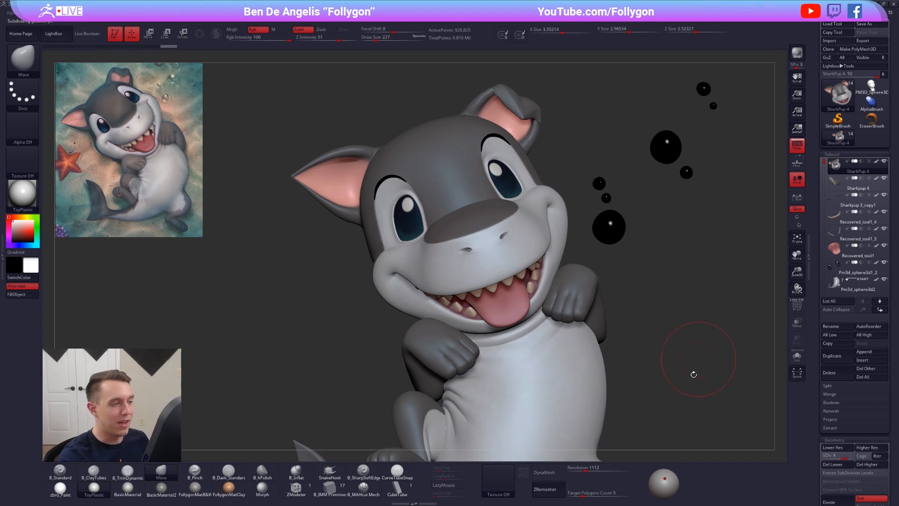
{"action": "key", "text": "d"}
{"action": "right_click_drag", "start_coordinate": [698, 375], "coordinate": [666, 382], "text": "ctrl"}
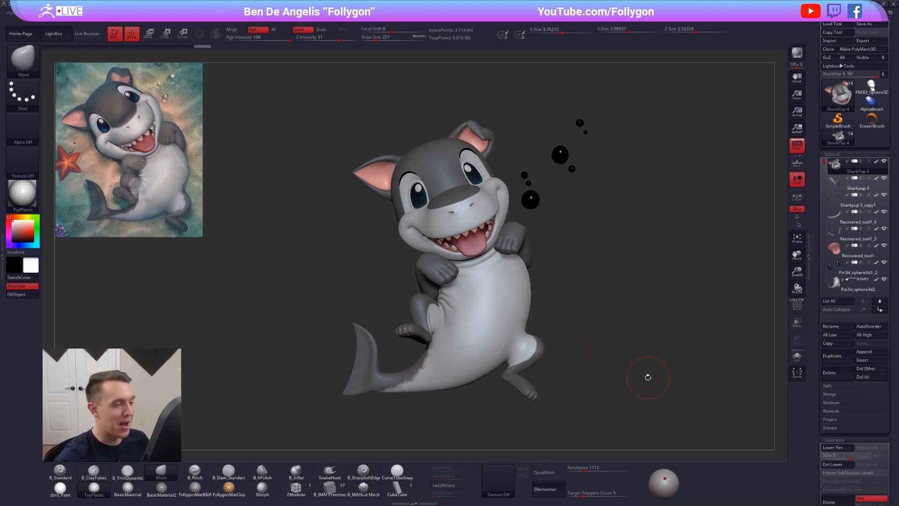
Step: Increase the Move brush's draw size to 366 while checking the pup from the side
{"action": "mouse_move", "coordinate": [613, 380]}
{"action": "left_mouse_down"}
{"action": "mouse_move", "coordinate": [540, 293]}
{"action": "mouse_move", "coordinate": [514, 308]}
{"action": "left_mouse_up"}
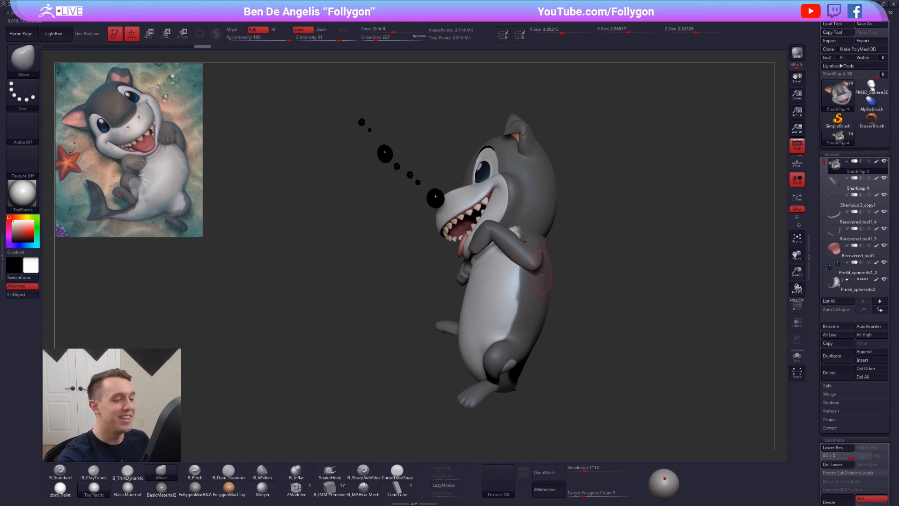
{"action": "key", "text": "space"}
{"action": "left_click_drag", "start_coordinate": [541, 277], "coordinate": [545, 276]}
{"action": "mouse_move", "coordinate": [546, 277]}
{"action": "right_mouse_down", "text": "alt"}
{"action": "mouse_move", "coordinate": [550, 251]}
{"action": "mouse_move", "coordinate": [549, 273]}
{"action": "right_mouse_up", "text": "alt"}
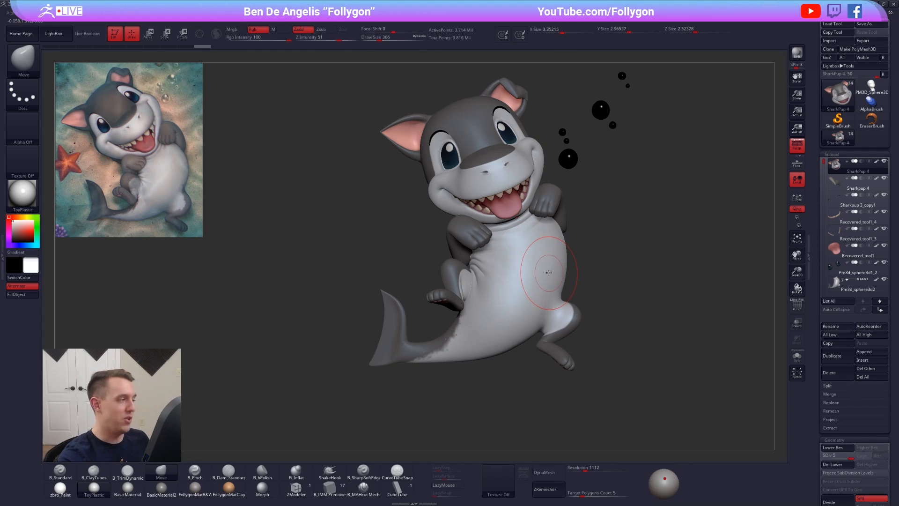
Step: Switch the active material to zbro_Paint with the whole shark pup in view
{"action": "left_click_drag", "start_coordinate": [617, 290], "coordinate": [591, 317], "text": "alt"}
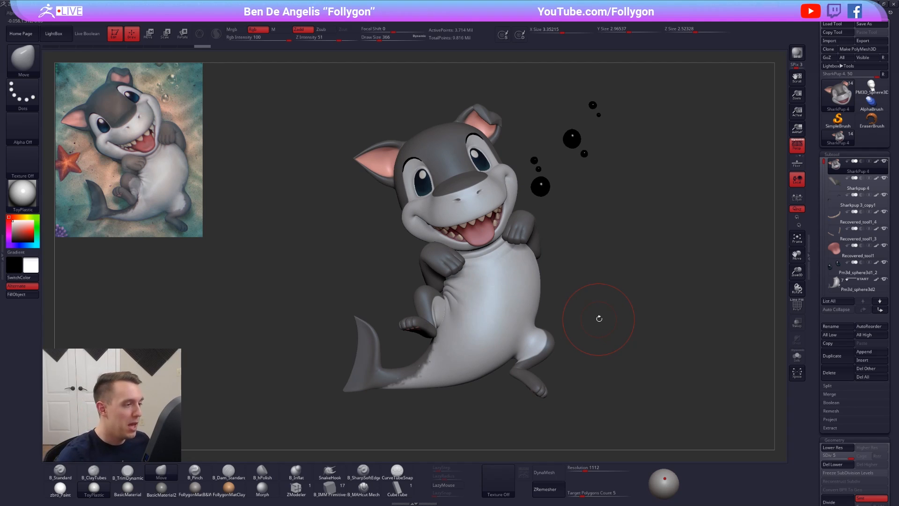
{"action": "left_click", "coordinate": [61, 488]}
{"action": "right_click_drag", "start_coordinate": [257, 295], "coordinate": [246, 289], "text": "ctrl"}
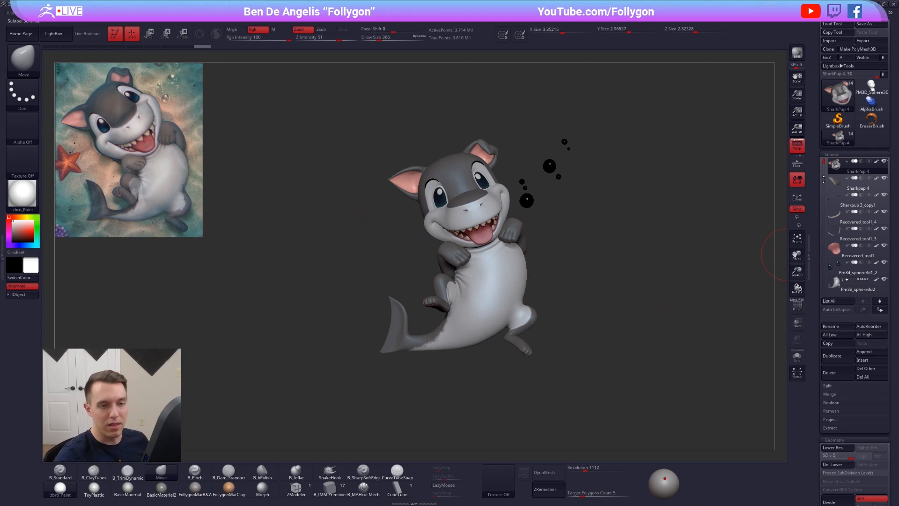
Step: Hide the bubbles subtool PM3D_Sphere3D1_1 and make the SharkPup 4 head the active subtool again
{"action": "scroll", "coordinate": [843, 196], "scroll_direction": "down", "scroll_amount": 5}
{"action": "left_click", "coordinate": [836, 240]}
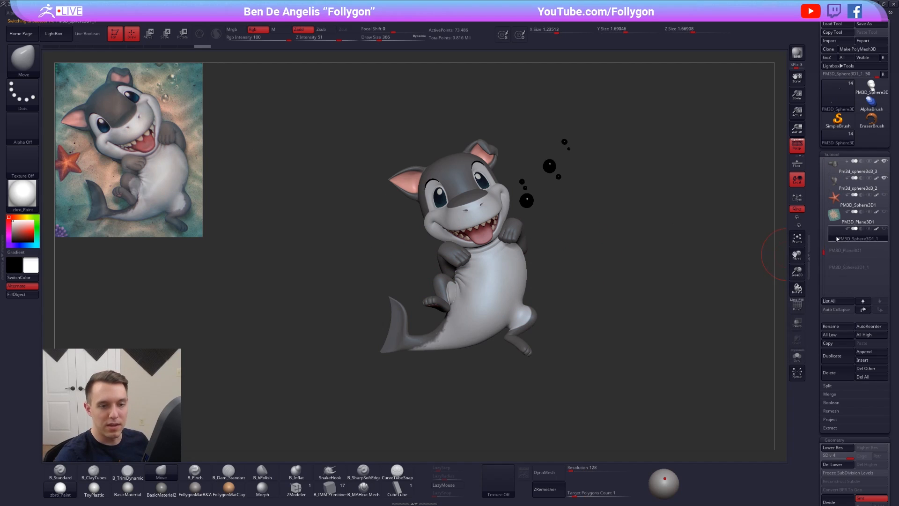
{"action": "left_click", "coordinate": [836, 182]}
{"action": "left_click", "coordinate": [824, 166]}
{"action": "left_click", "coordinate": [835, 165]}
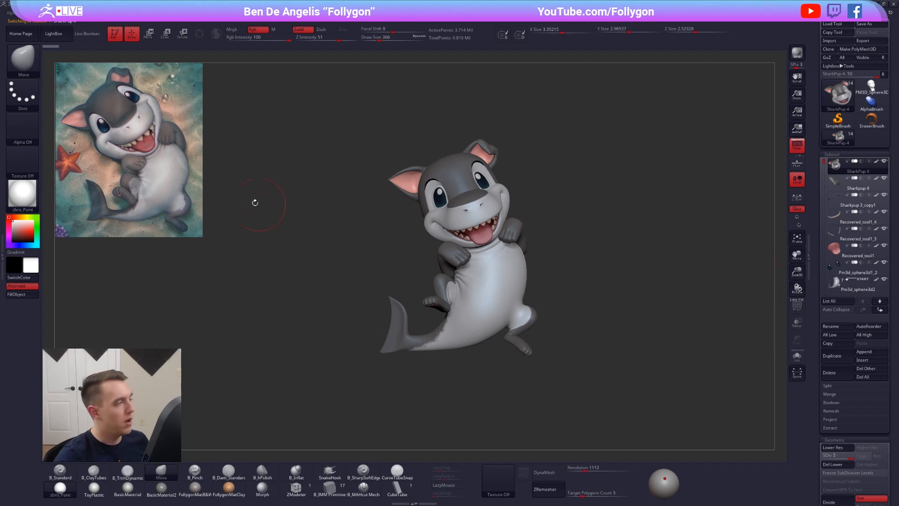
Step: Enlarge the Spotlight reference image and move it over the sculpted shark pup
{"action": "key", "text": "z"}
{"action": "left_click", "coordinate": [174, 160]}
{"action": "left_click_drag", "start_coordinate": [188, 145], "coordinate": [350, 198]}
{"action": "left_click_drag", "start_coordinate": [340, 167], "coordinate": [517, 180]}
{"action": "key", "text": "z"}
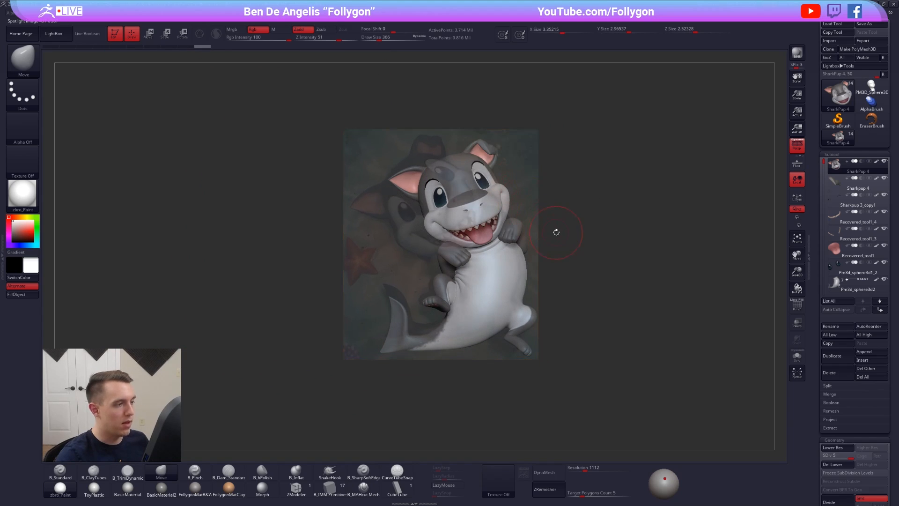
Step: Hide the reference overlay, frame the pup larger in the canvas and show the animation timeline
{"action": "key", "text": "shift+z"}
{"action": "mouse_move", "coordinate": [563, 249]}
{"action": "left_mouse_down", "text": "alt"}
{"action": "mouse_move", "coordinate": [581, 252]}
{"action": "mouse_move", "coordinate": [556, 255]}
{"action": "left_mouse_up", "text": "alt"}
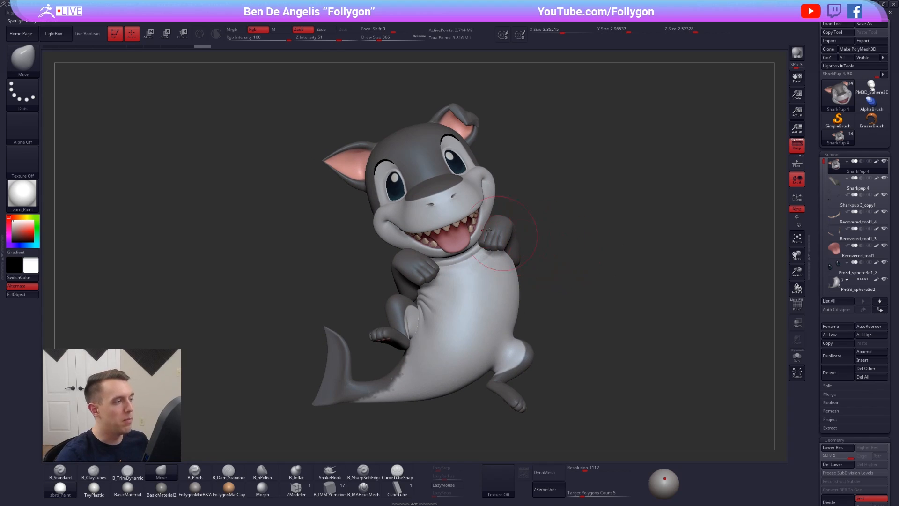
{"action": "left_click", "coordinate": [244, 21]}
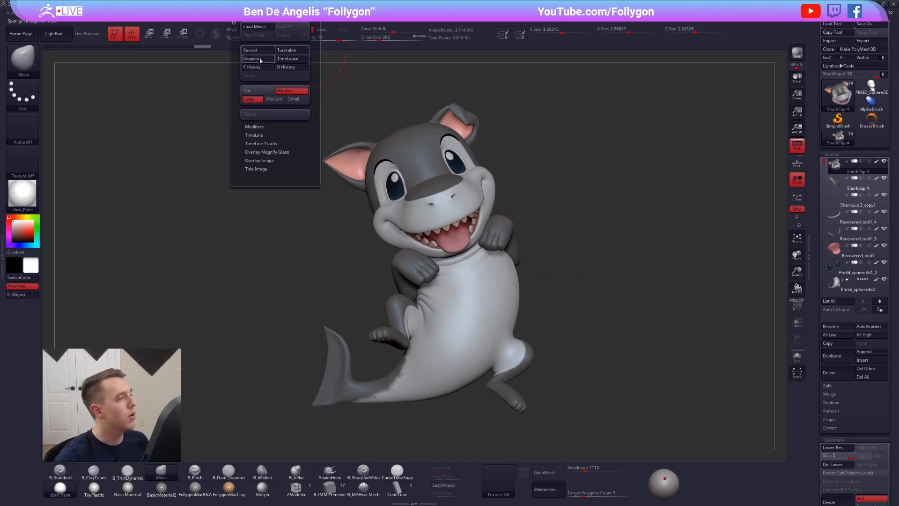
{"action": "left_click", "coordinate": [254, 135]}
{"action": "left_click", "coordinate": [272, 151]}
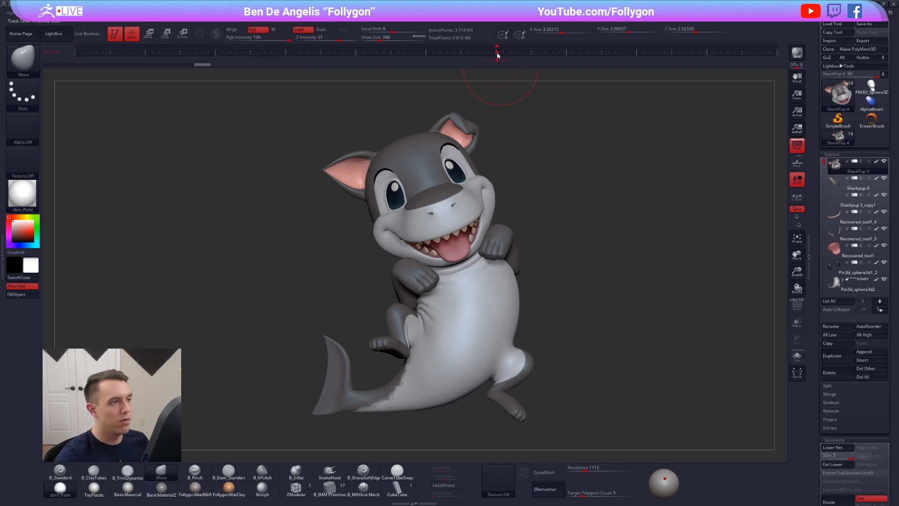
Step: Show the reference again, scale and align it to the sculpted pup's body, and raise its opacity
{"action": "key", "text": "shift+z"}
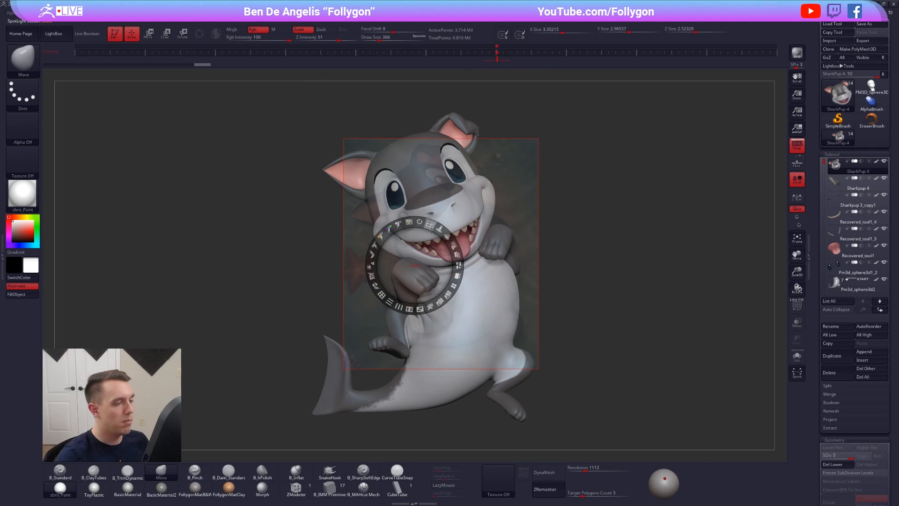
{"action": "left_click_drag", "start_coordinate": [430, 225], "coordinate": [416, 235]}
{"action": "left_click_drag", "start_coordinate": [541, 231], "coordinate": [502, 246]}
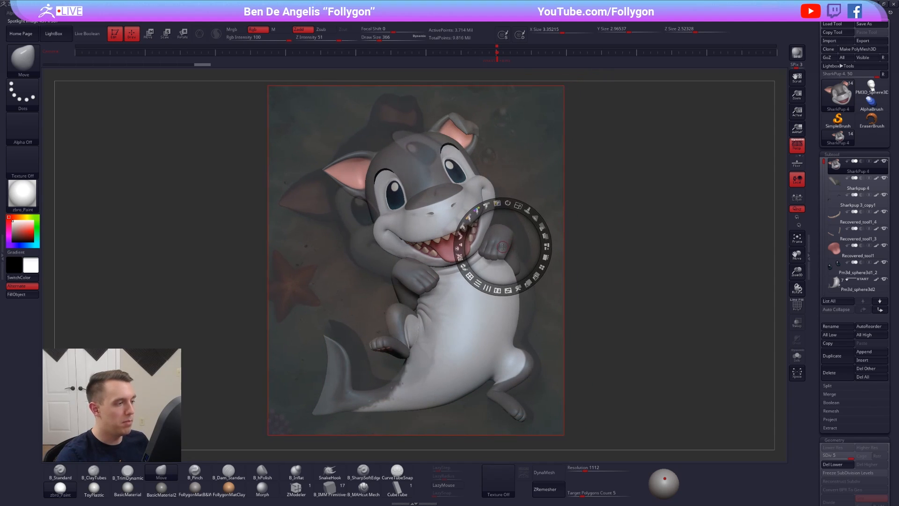
{"action": "left_click_drag", "start_coordinate": [518, 206], "coordinate": [520, 207]}
{"action": "mouse_move", "coordinate": [485, 258]}
{"action": "left_mouse_down"}
{"action": "mouse_move", "coordinate": [471, 245]}
{"action": "mouse_move", "coordinate": [476, 253]}
{"action": "left_mouse_up"}
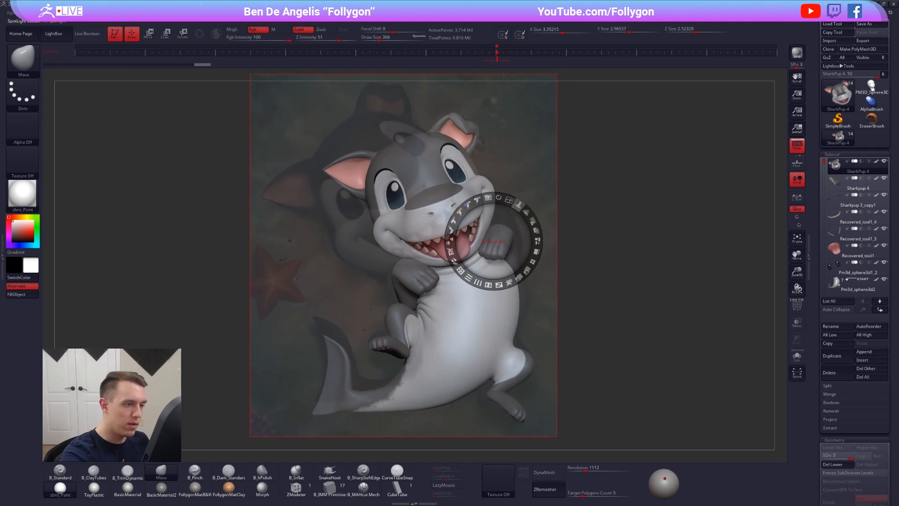
{"action": "mouse_move", "coordinate": [527, 225]}
{"action": "left_mouse_down"}
{"action": "mouse_move", "coordinate": [531, 241]}
{"action": "mouse_move", "coordinate": [519, 237]}
{"action": "left_mouse_up"}
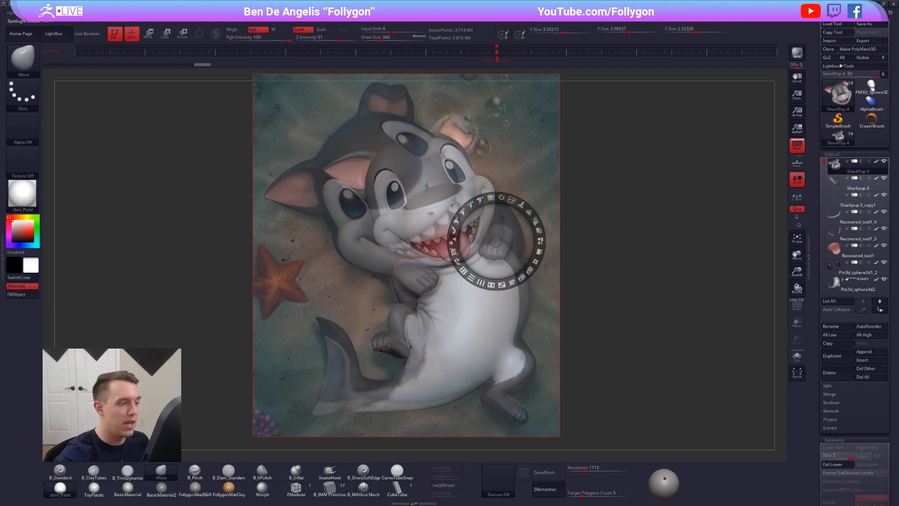
{"action": "key", "text": "z"}
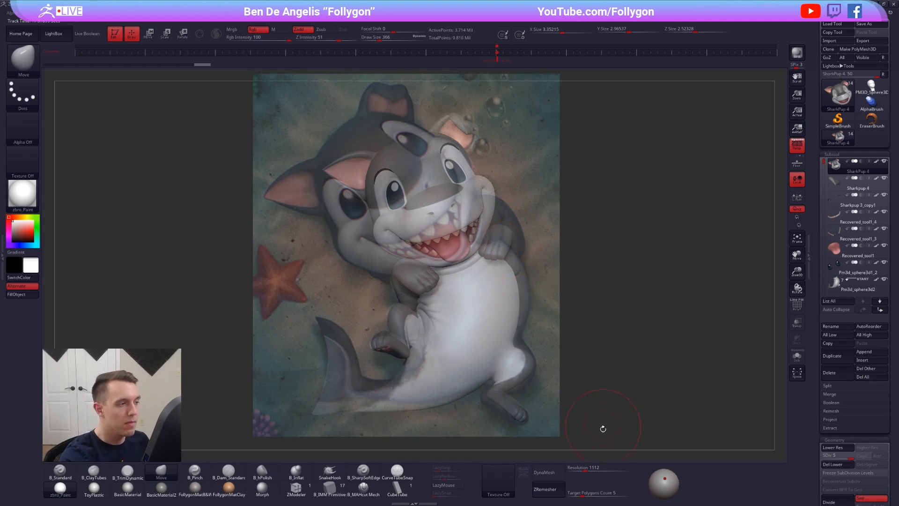
Step: Combine the pup's subtools into one posing mesh with TPoseMesh and give it the FollygonMatB&W material
{"action": "key", "text": "shift+z"}
{"action": "left_click_drag", "start_coordinate": [606, 309], "coordinate": [504, 317], "text": "alt"}
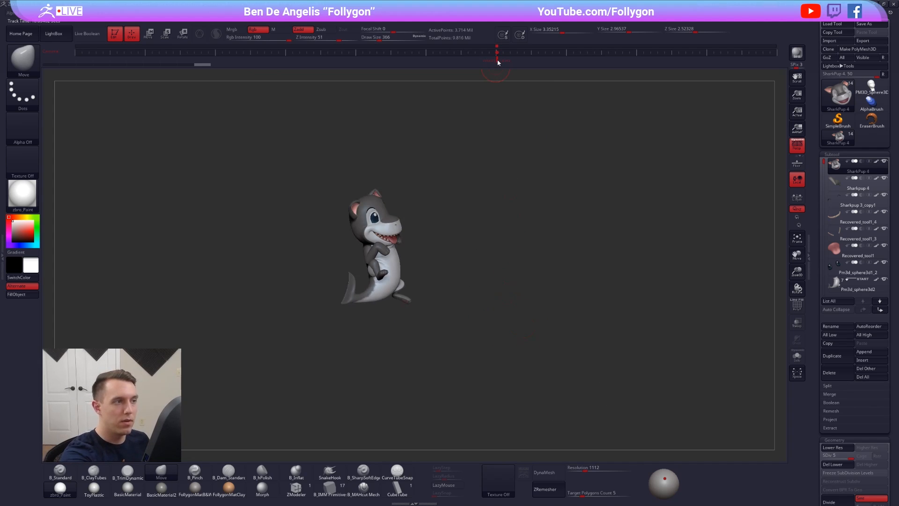
{"action": "key", "text": "f"}
{"action": "key", "text": "shift+z"}
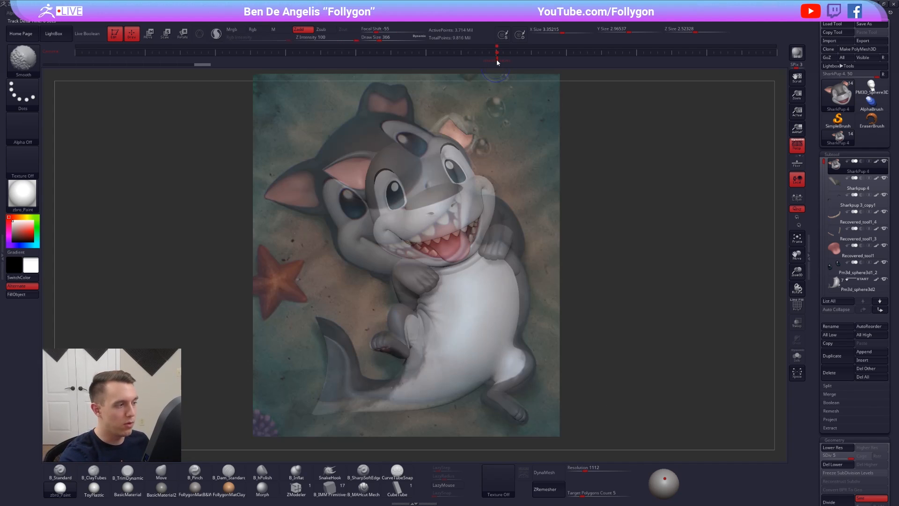
{"action": "key", "text": "shift+z"}
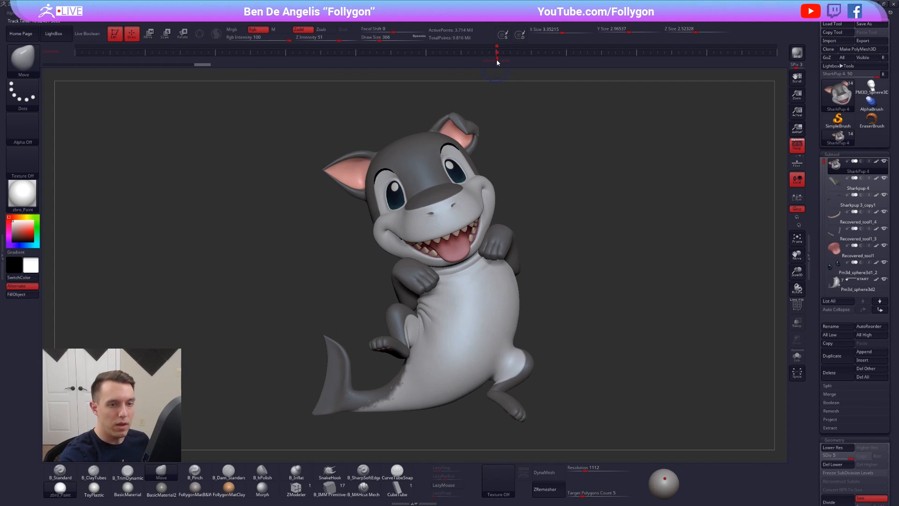
{"action": "key", "text": "ctrl+shift+f"}
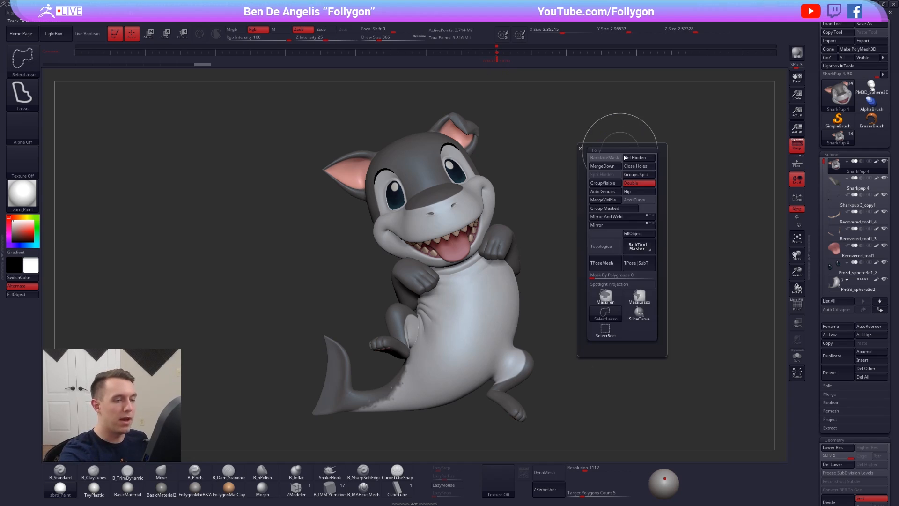
{"action": "left_click", "coordinate": [608, 260]}
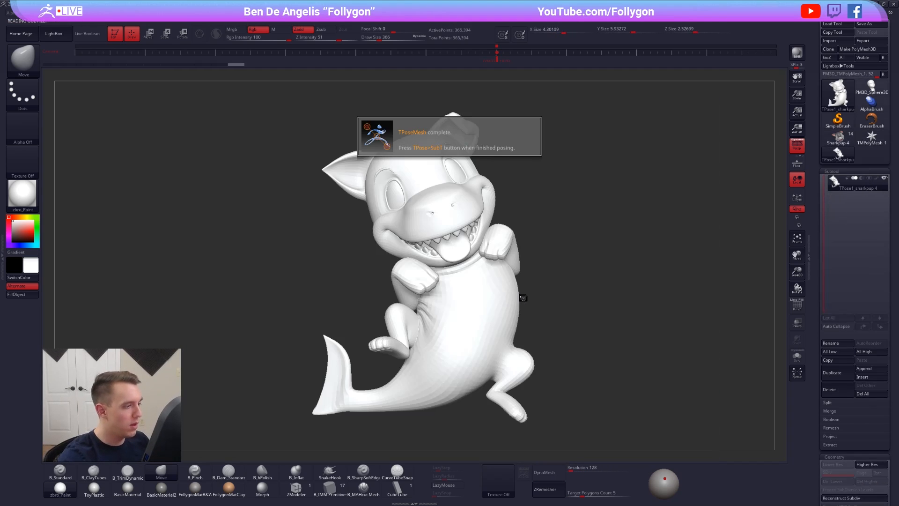
{"action": "left_click", "coordinate": [195, 488]}
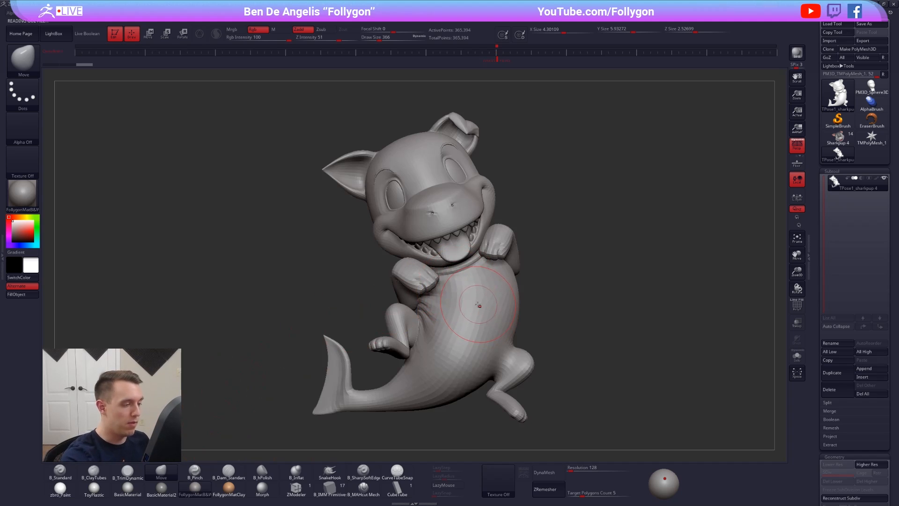
Step: Mask the posing mesh below the chest with a lasso mask, including the tail and both hind legs
{"action": "right_click_drag", "start_coordinate": [454, 329], "coordinate": [510, 328]}
{"action": "left_click", "coordinate": [429, 310], "text": "ctrl+shift"}
{"action": "mouse_move", "coordinate": [461, 312]}
{"action": "right_mouse_down"}
{"action": "mouse_move", "coordinate": [430, 323]}
{"action": "mouse_move", "coordinate": [417, 315]}
{"action": "mouse_move", "coordinate": [428, 304]}
{"action": "right_mouse_up"}
{"action": "mouse_move", "coordinate": [352, 362]}
{"action": "left_mouse_down", "text": "ctrl"}
{"action": "mouse_move", "coordinate": [368, 442]}
{"action": "mouse_move", "coordinate": [595, 356]}
{"action": "mouse_move", "coordinate": [601, 323]}
{"action": "mouse_move", "coordinate": [580, 309]}
{"action": "left_mouse_up", "text": "ctrl"}
{"action": "left_click", "coordinate": [582, 313], "text": "ctrl+shift"}
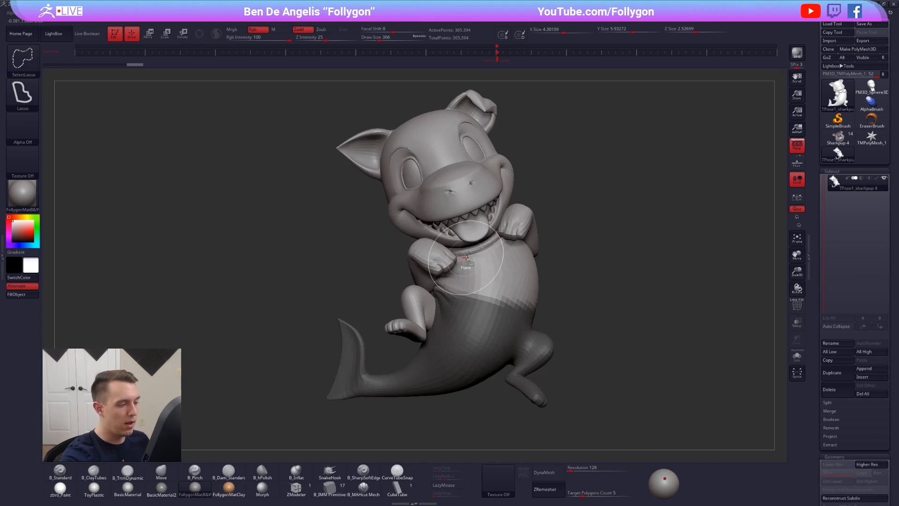
{"action": "left_click", "coordinate": [417, 317], "text": "ctrl+shift"}
{"action": "left_click", "coordinate": [571, 321], "text": "ctrl+shift"}
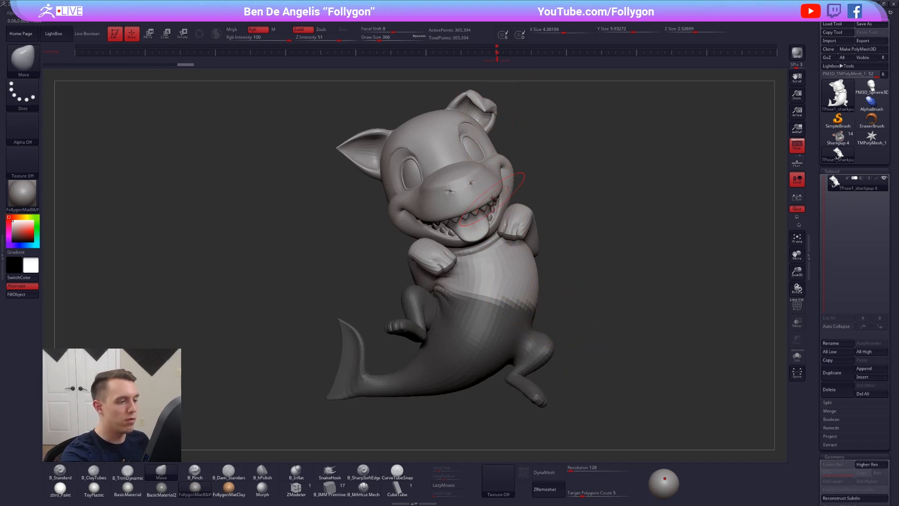
Step: Blur the edge of the lower-body mask across the chest, keeping the head and upper torso unmasked
{"action": "left_click", "coordinate": [499, 258], "text": "ctrl"}
{"action": "left_click", "coordinate": [500, 260], "text": "ctrl"}
{"action": "left_click", "coordinate": [501, 259], "text": "ctrl"}
{"action": "key", "text": "ctrl+i"}
{"action": "left_click", "coordinate": [522, 275], "text": "ctrl"}
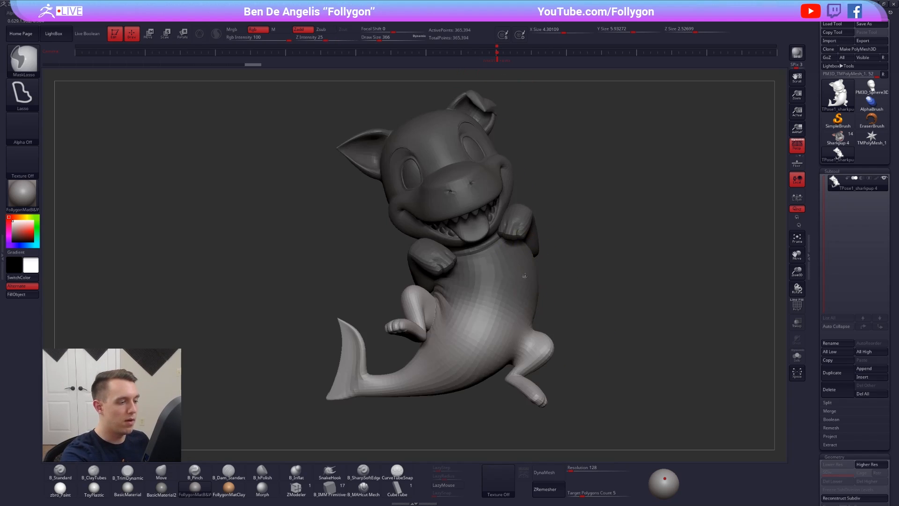
{"action": "key", "text": "ctrl+i"}
Step: Show the reference, rotate the head and upper torso with Transpose toward the painted pose, and clear the mask
{"action": "key", "text": "shift+z"}
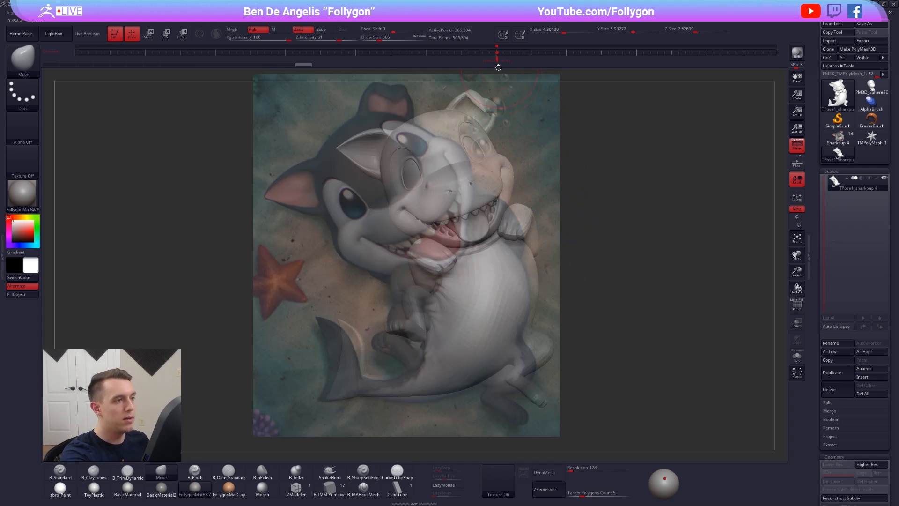
{"action": "key", "text": "r"}
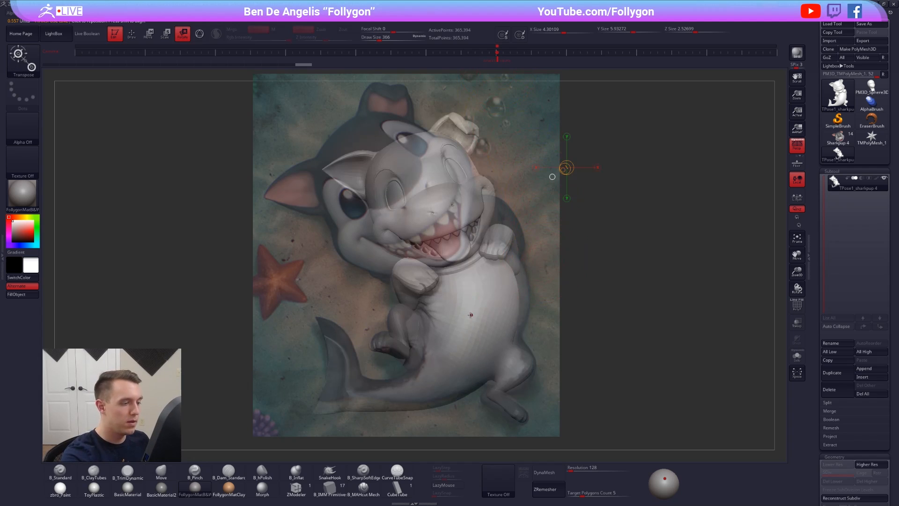
{"action": "mouse_move", "coordinate": [552, 176]}
{"action": "left_mouse_down"}
{"action": "mouse_move", "coordinate": [558, 147]}
{"action": "mouse_move", "coordinate": [535, 151]}
{"action": "left_mouse_up"}
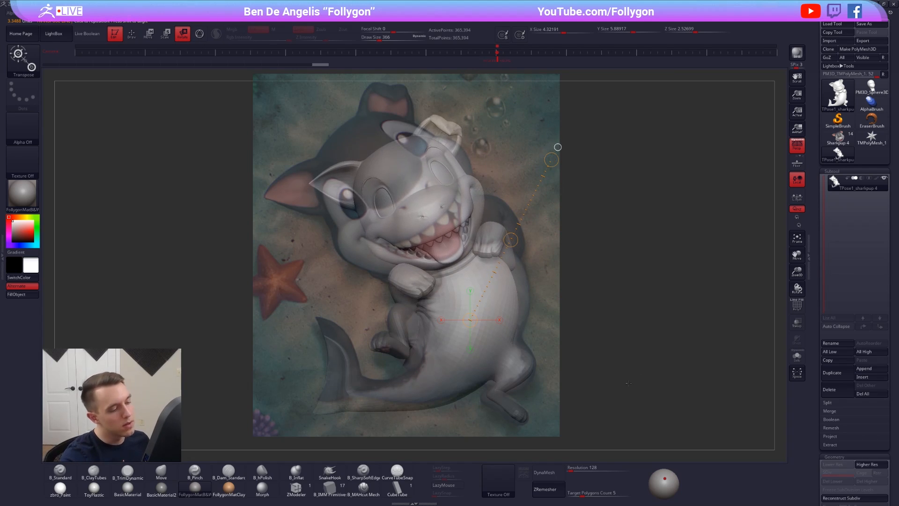
{"action": "key", "text": "q"}
{"action": "key", "text": "b"}
{"action": "key", "text": "m"}
{"action": "key", "text": "v"}
{"action": "left_click", "coordinate": [564, 305], "text": "ctrl"}
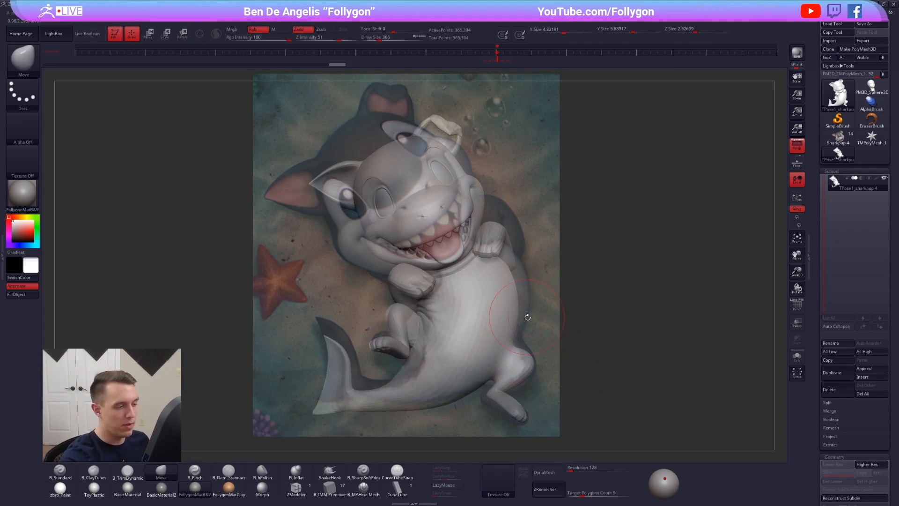
{"action": "key", "text": "space"}
{"action": "left_click_drag", "start_coordinate": [520, 307], "coordinate": [548, 307]}
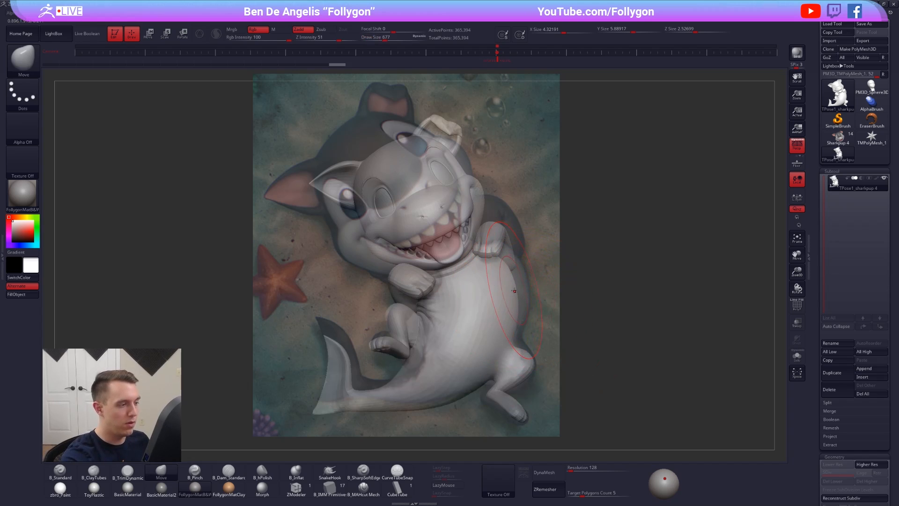
{"action": "key", "text": "r"}
{"action": "left_click_drag", "start_coordinate": [442, 373], "coordinate": [505, 315]}
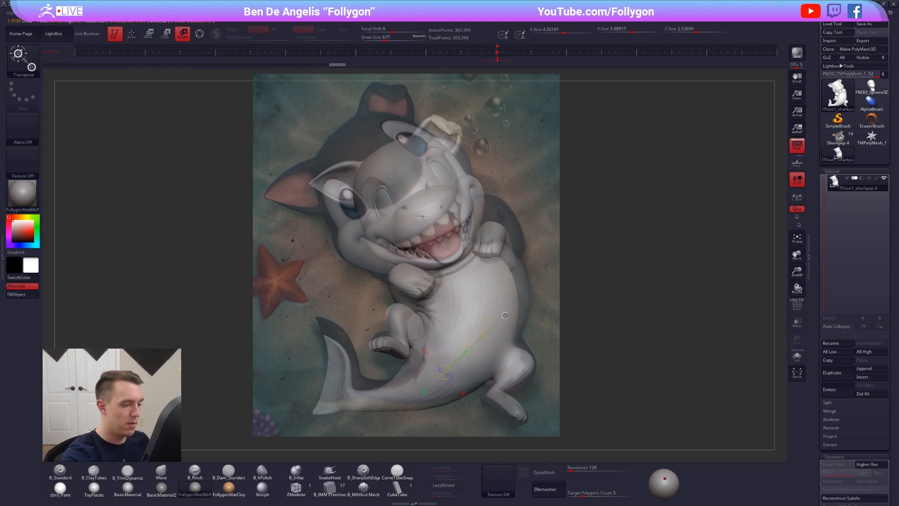
{"action": "key", "text": "q"}
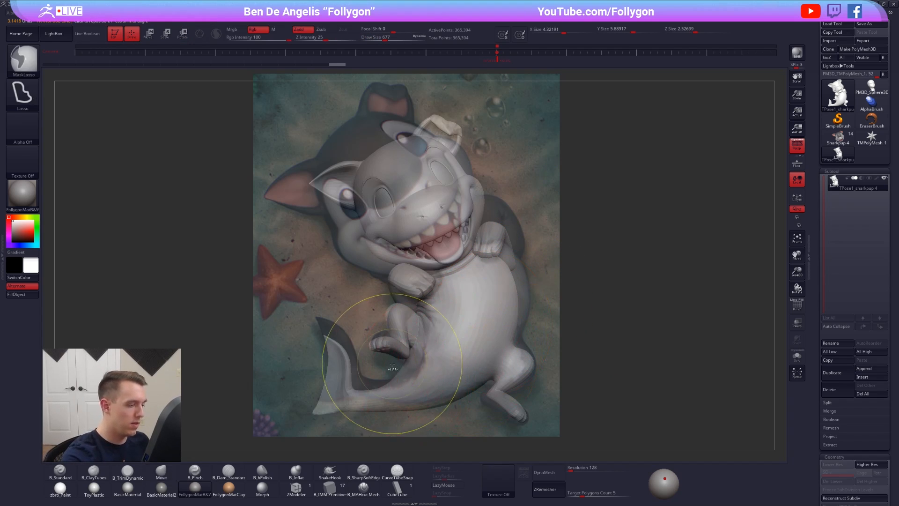
Step: Hide the reference and mask everything except the tail, with a soft blend where it meets the body
{"action": "key", "text": "shift+z"}
{"action": "mouse_move", "coordinate": [402, 365]}
{"action": "left_mouse_down", "text": "ctrl"}
{"action": "mouse_move", "coordinate": [398, 440]}
{"action": "mouse_move", "coordinate": [319, 309]}
{"action": "mouse_move", "coordinate": [403, 370]}
{"action": "left_mouse_up", "text": "ctrl"}
{"action": "key", "text": "b"}
{"action": "key", "text": "m"}
{"action": "key", "text": "v"}
{"action": "mouse_move", "coordinate": [421, 387]}
{"action": "right_mouse_down"}
{"action": "mouse_move", "coordinate": [442, 341]}
{"action": "mouse_move", "coordinate": [405, 275]}
{"action": "right_mouse_up"}
{"action": "mouse_move", "coordinate": [408, 279]}
{"action": "left_mouse_down", "text": "ctrl"}
{"action": "mouse_move", "coordinate": [374, 351]}
{"action": "mouse_move", "coordinate": [471, 347]}
{"action": "left_mouse_up", "text": "ctrl"}
{"action": "left_click", "coordinate": [453, 322], "text": "ctrl"}
{"action": "key", "text": "ctrl+i"}
Step: Restore the keyframed camera view with the reference overlaid and rotate the tail with Transpose to fit the painted tail
{"action": "key", "text": "r"}
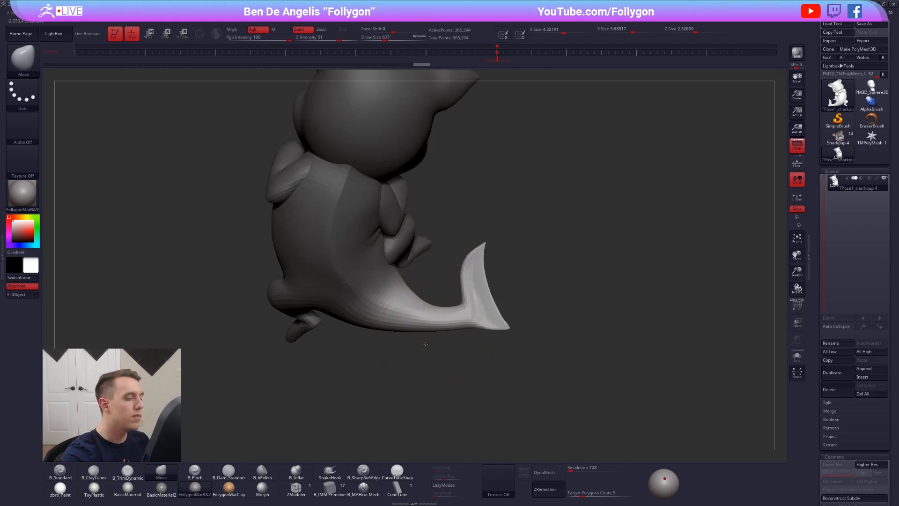
{"action": "right_click_drag", "start_coordinate": [451, 320], "coordinate": [438, 337]}
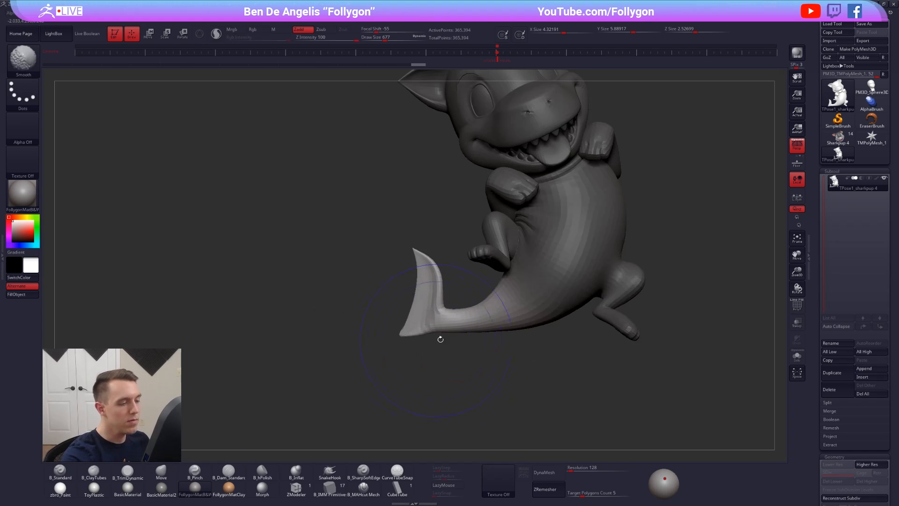
{"action": "left_click", "coordinate": [493, 61]}
{"action": "left_click_drag", "start_coordinate": [433, 384], "coordinate": [383, 429]}
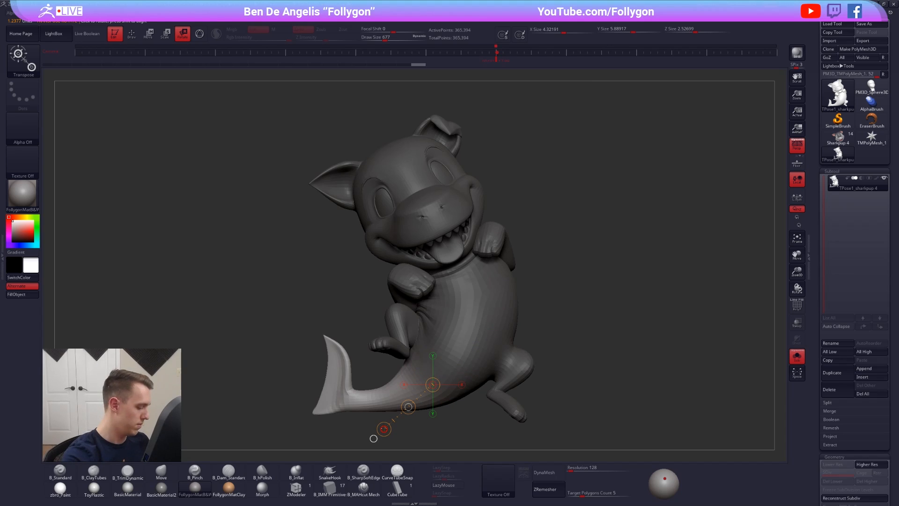
{"action": "key", "text": "shift+z"}
{"action": "key", "text": "z"}
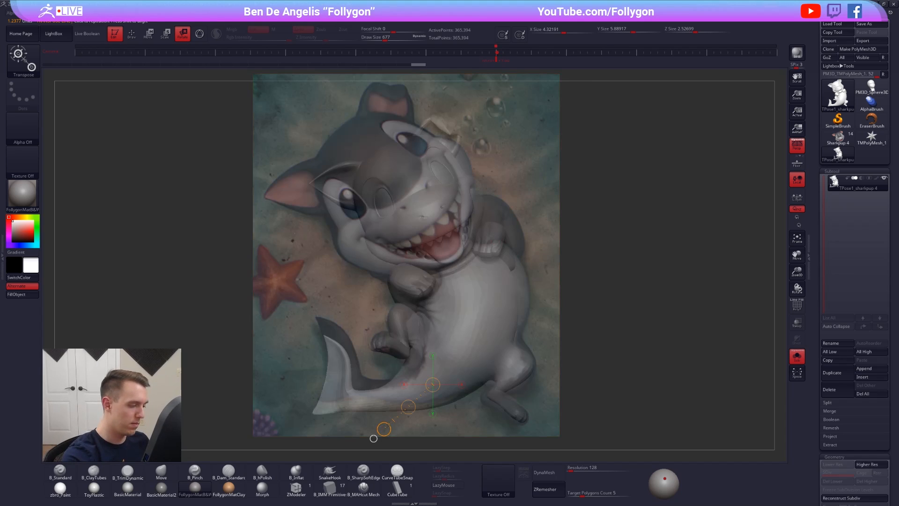
{"action": "left_click_drag", "start_coordinate": [384, 429], "coordinate": [378, 419]}
{"action": "key", "text": "q"}
Step: Nudge the lower tip of the tail fin with the Move brush to fit the reference outline
{"action": "left_click_drag", "start_coordinate": [319, 391], "coordinate": [326, 396]}
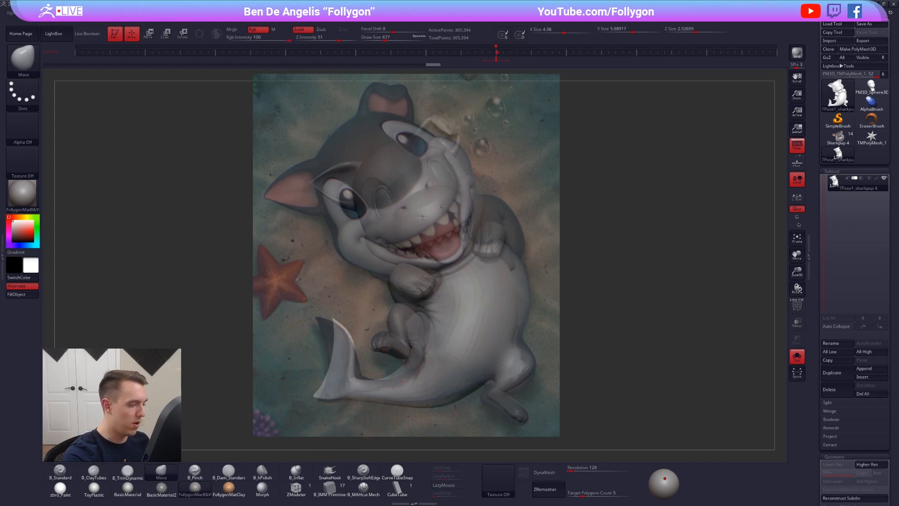
{"action": "key", "text": "bracketleft"}
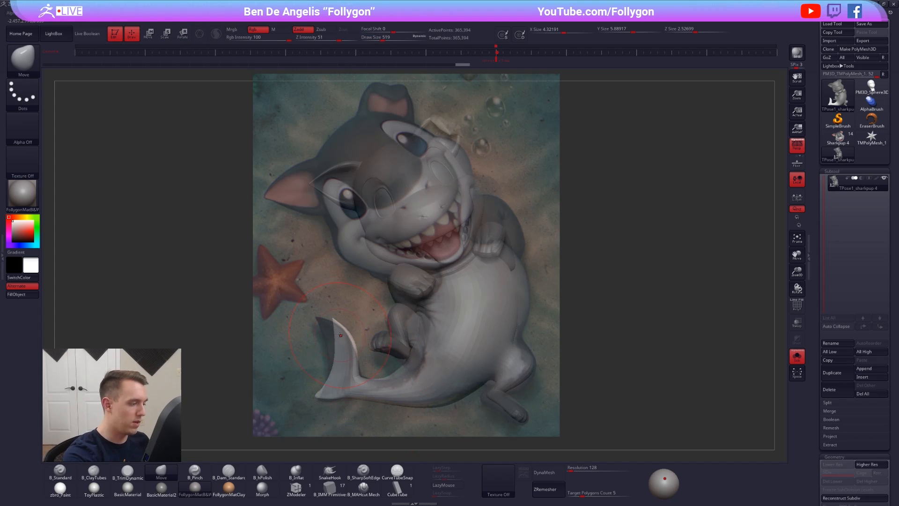
{"action": "key", "text": "bracketright"}
{"action": "key", "text": "space"}
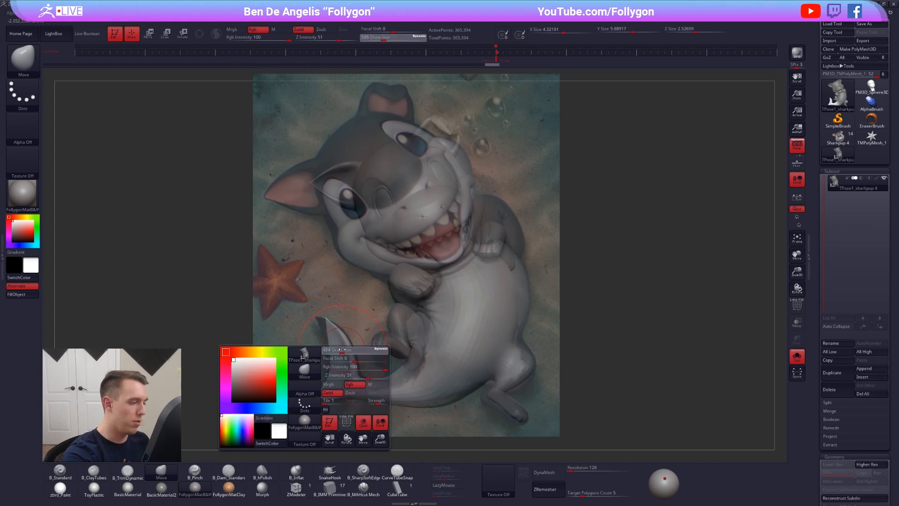
Step: Hide the reference and mask the whole mesh except the upper tip of the tail fin, blurring the mask edge
{"action": "key", "text": "shift+z"}
{"action": "mouse_move", "coordinate": [346, 350]}
{"action": "left_mouse_down"}
{"action": "mouse_move", "coordinate": [369, 303]}
{"action": "mouse_move", "coordinate": [390, 298]}
{"action": "mouse_move", "coordinate": [351, 309]}
{"action": "mouse_move", "coordinate": [310, 294]}
{"action": "left_mouse_up"}
{"action": "key", "text": "space"}
{"action": "left_click", "coordinate": [347, 302], "text": "ctrl"}
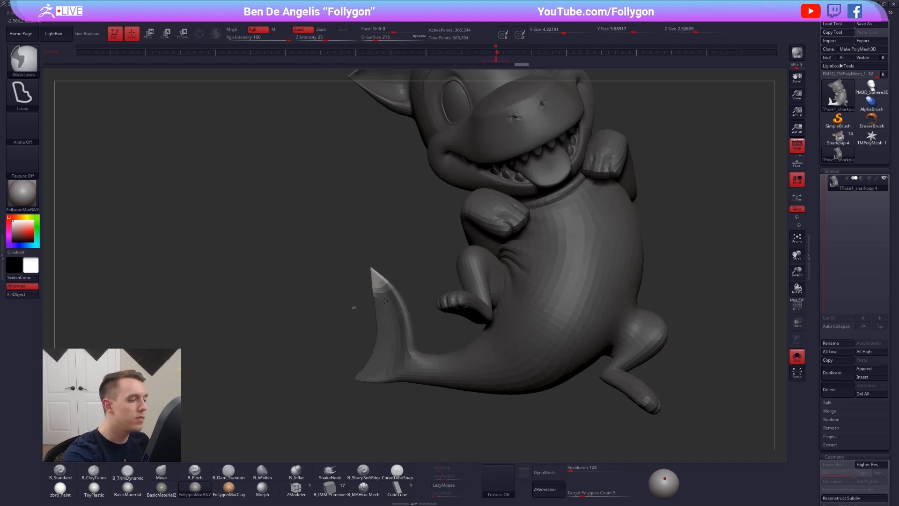
{"action": "left_click", "coordinate": [406, 286], "text": "ctrl"}
{"action": "left_click", "coordinate": [391, 290], "text": "ctrl"}
{"action": "left_click", "coordinate": [403, 292], "text": "ctrl"}
Step: Bend the tail fin's upper tip outward with the Move brush and Transpose rotation, and clear the mask
{"action": "mouse_move", "coordinate": [367, 316]}
{"action": "left_mouse_down"}
{"action": "mouse_move", "coordinate": [392, 313]}
{"action": "mouse_move", "coordinate": [368, 305]}
{"action": "left_mouse_up"}
{"action": "key", "text": "r"}
{"action": "mouse_move", "coordinate": [386, 303]}
{"action": "left_mouse_down"}
{"action": "mouse_move", "coordinate": [389, 253]}
{"action": "mouse_move", "coordinate": [363, 203]}
{"action": "left_mouse_up"}
{"action": "key", "text": "q"}
{"action": "left_click", "coordinate": [360, 201], "text": "ctrl"}
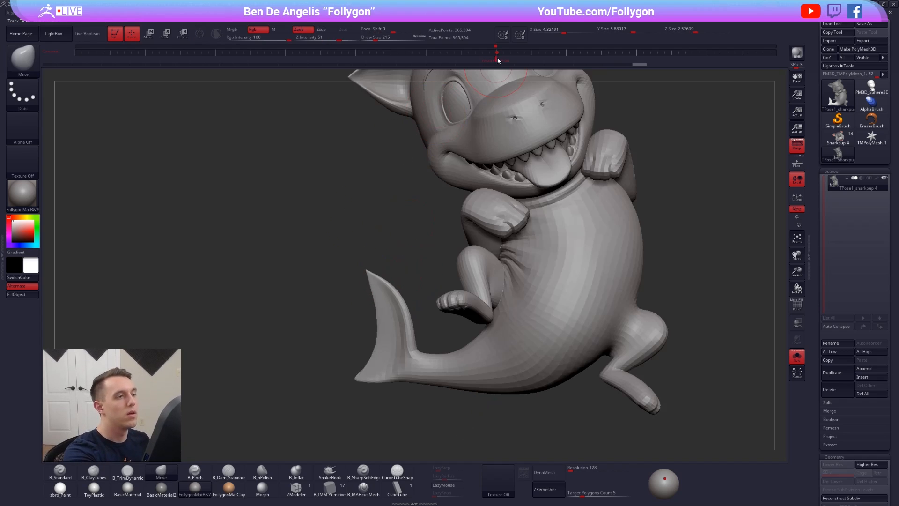
Step: Return to the keyframed camera view with the reference, set the draw size to 482 and display the polygroup wireframe
{"action": "left_click", "coordinate": [497, 60]}
{"action": "key", "text": "space"}
{"action": "left_click", "coordinate": [337, 332]}
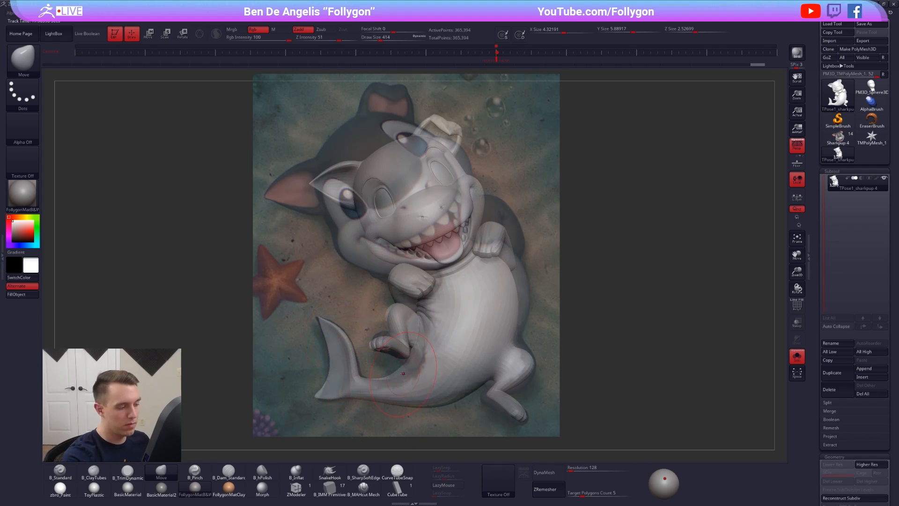
{"action": "key", "text": "space"}
{"action": "key", "text": "shift+f"}
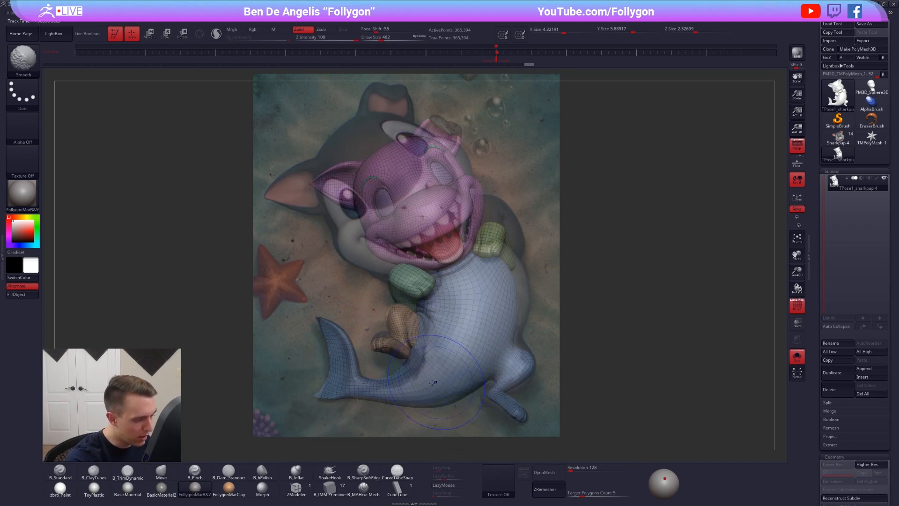
{"action": "mouse_move", "coordinate": [410, 385]}
{"action": "left_mouse_down", "text": "shift"}
{"action": "mouse_move", "coordinate": [432, 394]}
{"action": "mouse_move", "coordinate": [420, 348]}
{"action": "mouse_move", "coordinate": [433, 302]}
{"action": "mouse_move", "coordinate": [335, 323]}
{"action": "left_mouse_up", "text": "shift"}
{"action": "key", "text": "ctrl+shift"}
{"action": "key", "text": "ctrl+z"}
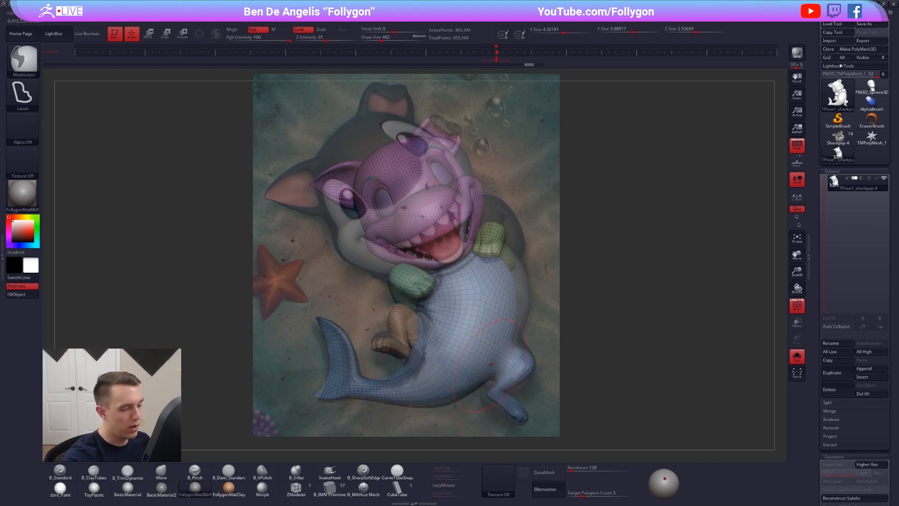
Step: Mask the head, front paws and bent hind leg so only the body and tail polygroup remains editable
{"action": "key", "text": "w"}
{"action": "left_click", "coordinate": [514, 360], "text": "ctrl"}
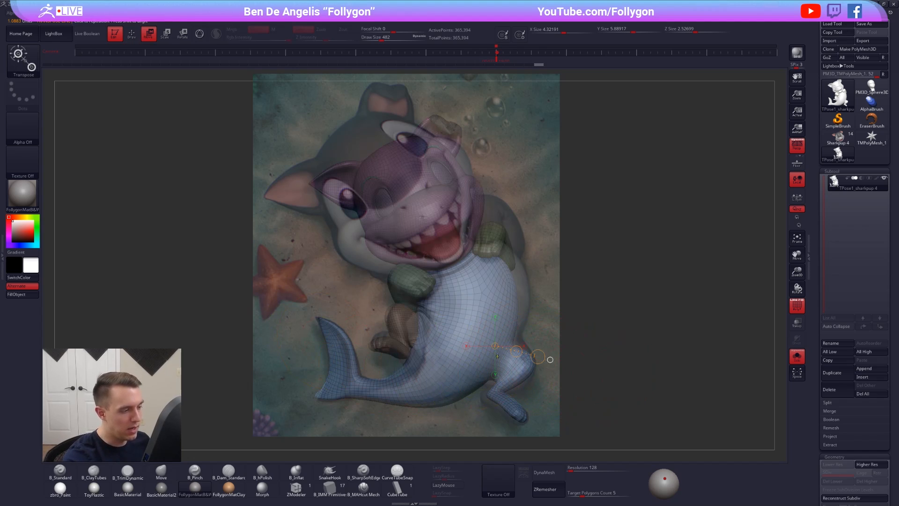
{"action": "key", "text": "shift+z"}
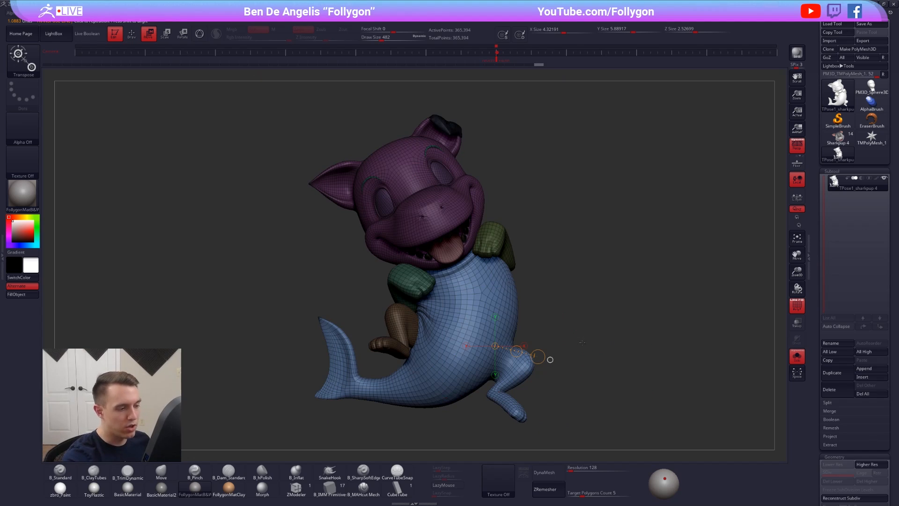
{"action": "key", "text": "q"}
{"action": "key", "text": "shift+z"}
{"action": "key", "text": "shift+z"}
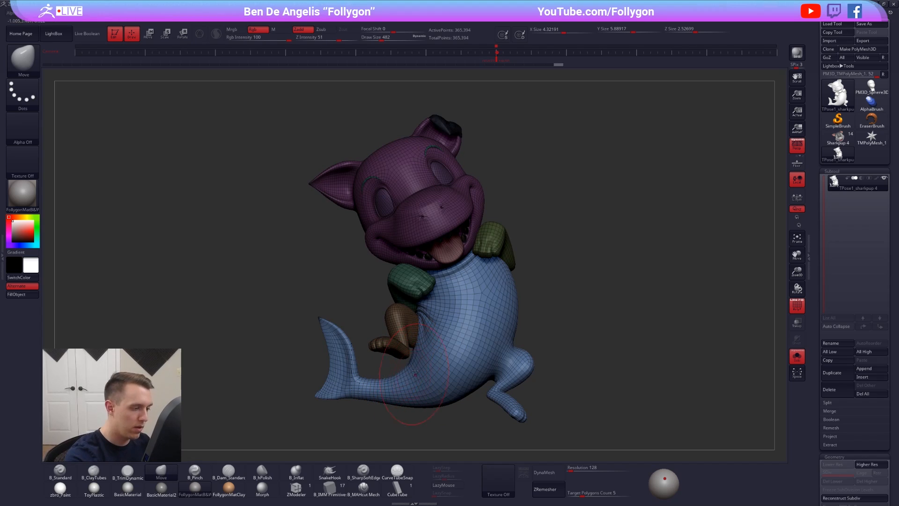
Step: Reshape the belly beside the bent hind leg with the Move brush at draw size 810, and show the reference
{"action": "key", "text": "space"}
{"action": "mouse_move", "coordinate": [422, 340]}
{"action": "left_mouse_down"}
{"action": "mouse_move", "coordinate": [431, 340]}
{"action": "mouse_move", "coordinate": [420, 351]}
{"action": "mouse_move", "coordinate": [431, 325]}
{"action": "left_mouse_up"}
{"action": "key", "text": "space"}
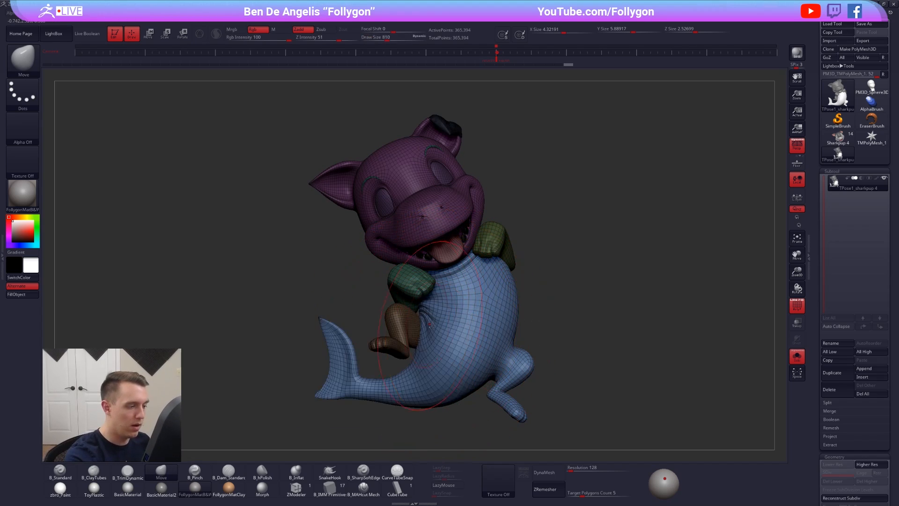
{"action": "key", "text": "shift+z"}
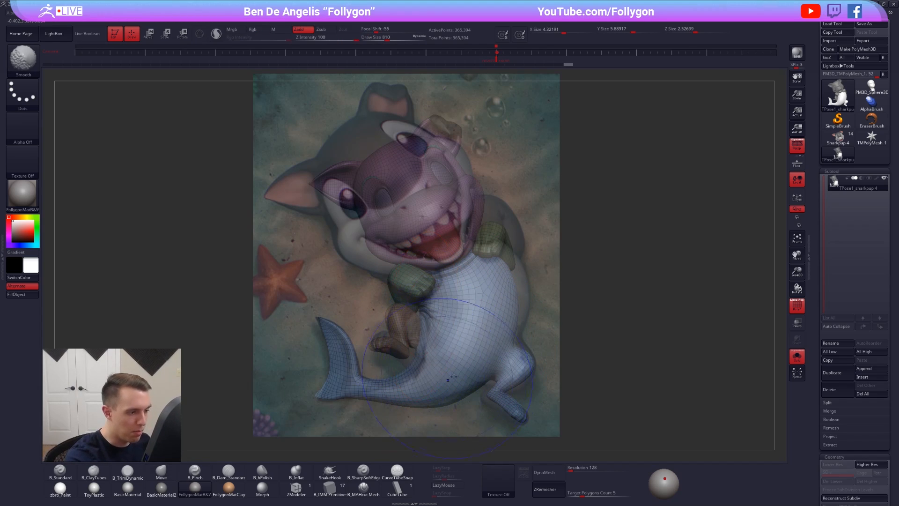
Step: Push the back contour outward to the reference silhouette with the Move brush, reducing the draw size to 656
{"action": "left_click_drag", "start_coordinate": [519, 280], "coordinate": [519, 281]}
{"action": "key", "text": "space"}
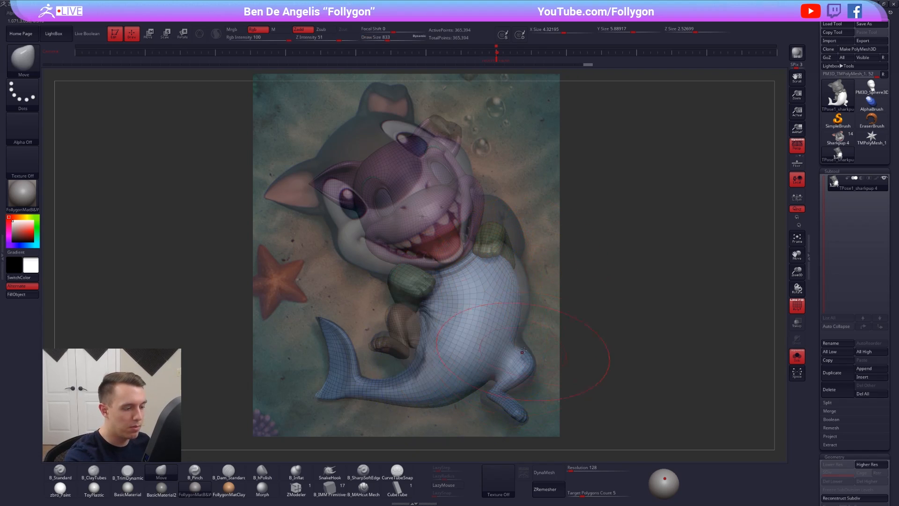
{"action": "key", "text": "space"}
{"action": "left_click_drag", "start_coordinate": [528, 347], "coordinate": [524, 347]}
{"action": "left_click_drag", "start_coordinate": [521, 277], "coordinate": [519, 276]}
{"action": "key", "text": "space"}
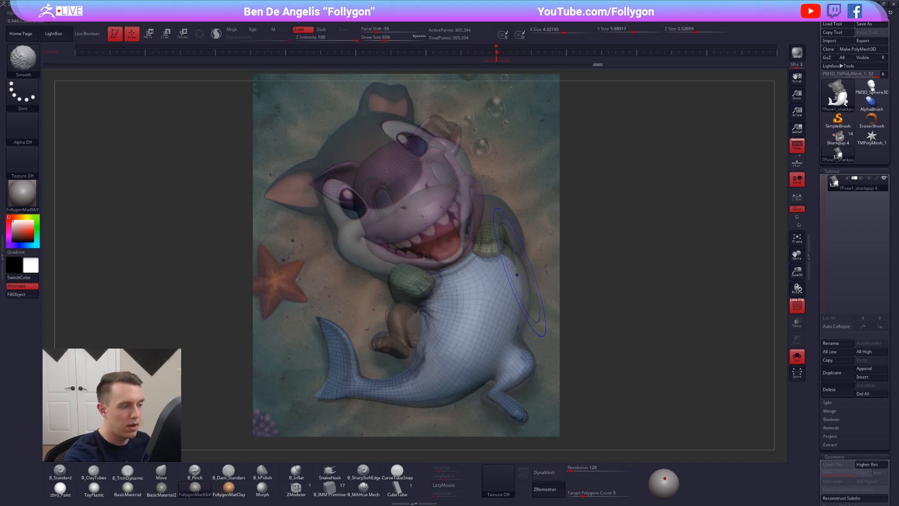
{"action": "key", "text": "shift+z"}
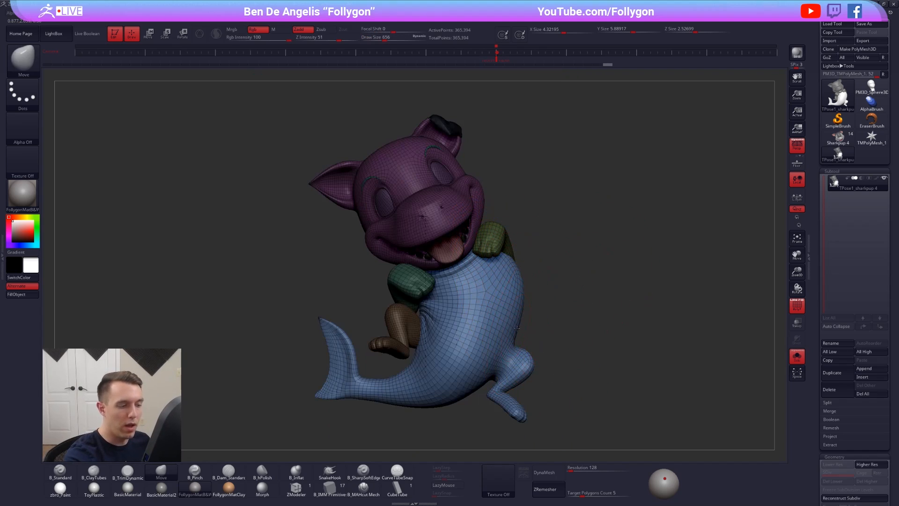
Step: Reshape the lower back above the extended hind leg and the upper back with the Move brush, comparing against the reference
{"action": "left_click_drag", "start_coordinate": [517, 328], "coordinate": [518, 352]}
{"action": "key", "text": "shift+z"}
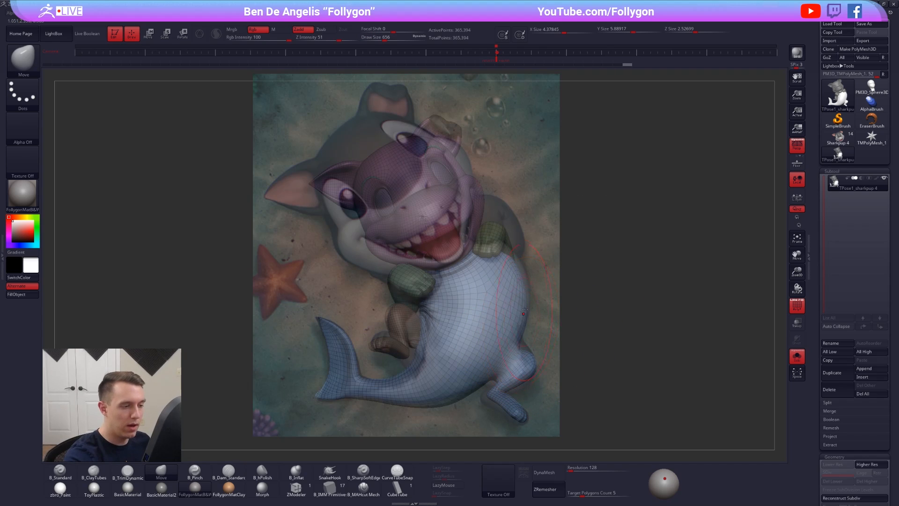
{"action": "left_click_drag", "start_coordinate": [524, 277], "coordinate": [521, 279]}
{"action": "key", "text": "shift+z"}
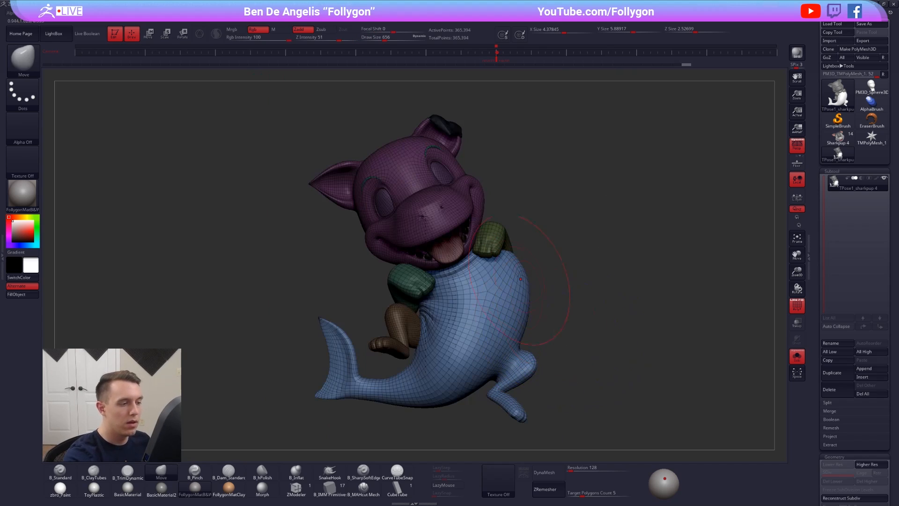
{"action": "key", "text": "shift+z"}
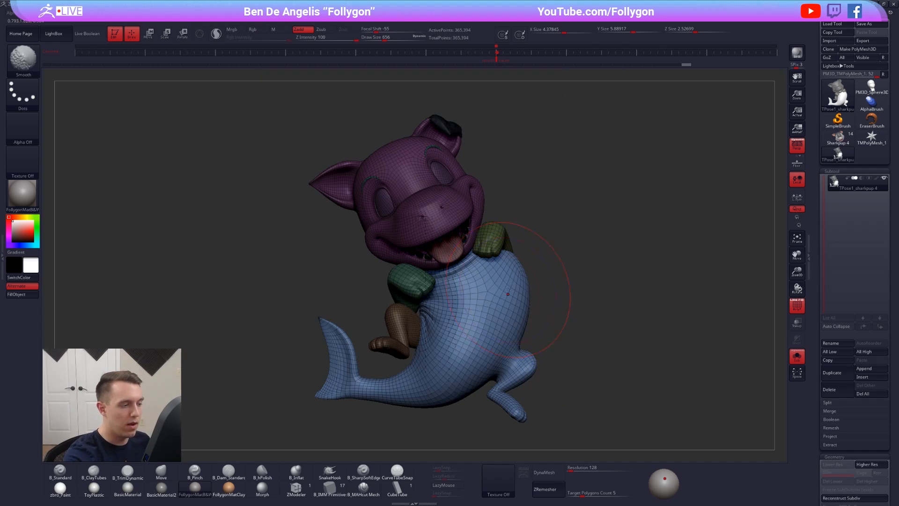
{"action": "key", "text": "shift+z"}
Step: Adjust the belly edge between the front paw and the bent hind leg with the Move brush
{"action": "key", "text": "space"}
{"action": "left_click_drag", "start_coordinate": [422, 308], "coordinate": [424, 323]}
{"action": "left_click_drag", "start_coordinate": [423, 314], "coordinate": [425, 317]}
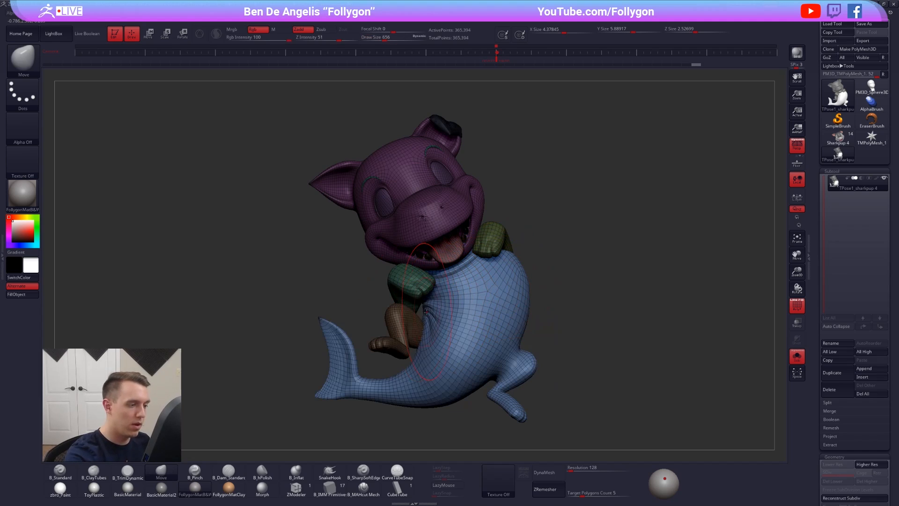
Step: Refine the shape of the back and shoulders from behind with the Move brush, setting the draw size to 576
{"action": "left_click_drag", "start_coordinate": [281, 276], "coordinate": [538, 267]}
{"action": "right_click_drag", "start_coordinate": [427, 260], "coordinate": [446, 287], "text": "alt"}
{"action": "key", "text": "space"}
{"action": "left_click_drag", "start_coordinate": [450, 264], "coordinate": [442, 269]}
{"action": "right_click_drag", "start_coordinate": [442, 268], "coordinate": [437, 255]}
{"action": "key", "text": "space"}
{"action": "left_click_drag", "start_coordinate": [437, 255], "coordinate": [440, 256]}
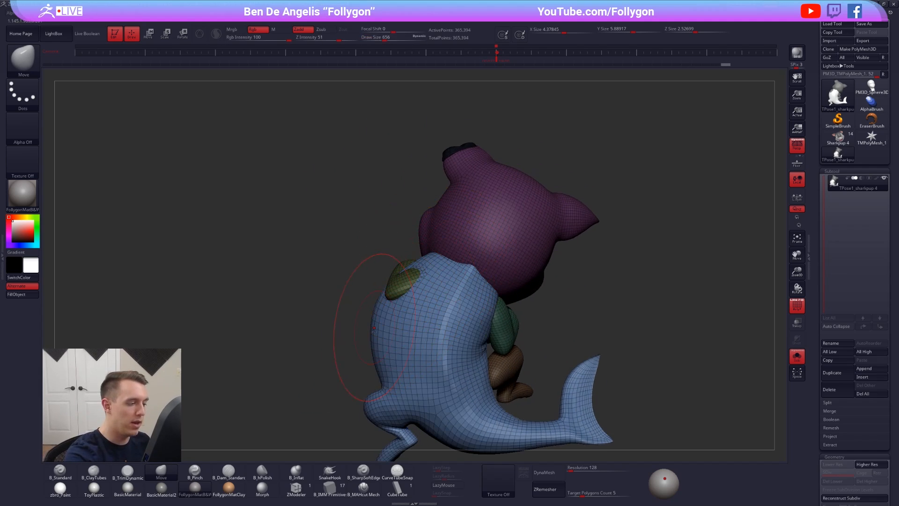
{"action": "key", "text": "space"}
{"action": "key", "text": "shift"}
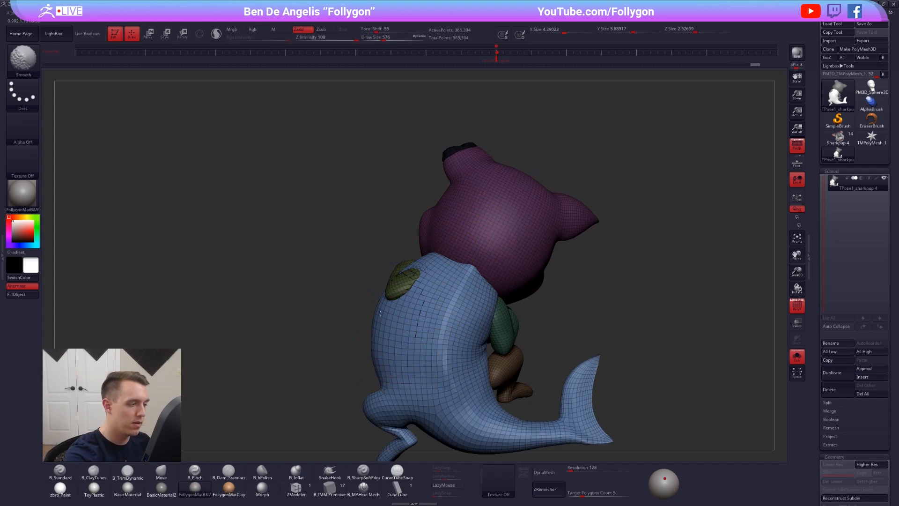
Step: Mask everything except the olive front arm and move it up beside the cheek from the keyframed view
{"action": "mouse_move", "coordinate": [389, 299]}
{"action": "right_mouse_down"}
{"action": "mouse_move", "coordinate": [453, 297]}
{"action": "mouse_move", "coordinate": [457, 265]}
{"action": "mouse_move", "coordinate": [478, 253]}
{"action": "mouse_move", "coordinate": [452, 249]}
{"action": "right_mouse_up"}
{"action": "key", "text": "w"}
{"action": "left_click", "coordinate": [447, 248], "text": "ctrl"}
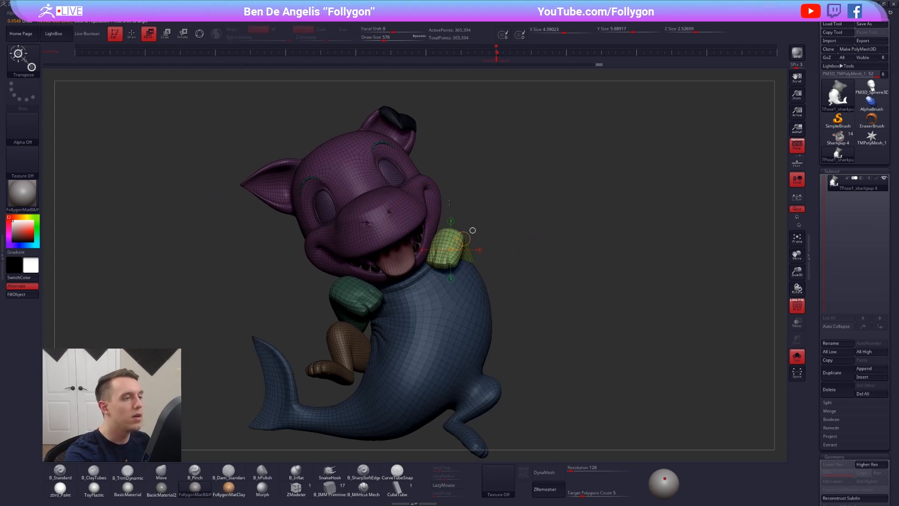
{"action": "left_click", "coordinate": [499, 53]}
{"action": "mouse_move", "coordinate": [504, 261]}
{"action": "left_mouse_down", "text": "shift"}
{"action": "mouse_move", "coordinate": [500, 301]}
{"action": "mouse_move", "coordinate": [504, 261]}
{"action": "left_mouse_up", "text": "shift"}
Step: Isolate the teal front arm with a mask, move it to match the reference paw, and clear the mask
{"action": "left_click", "coordinate": [425, 285], "text": "ctrl+shift"}
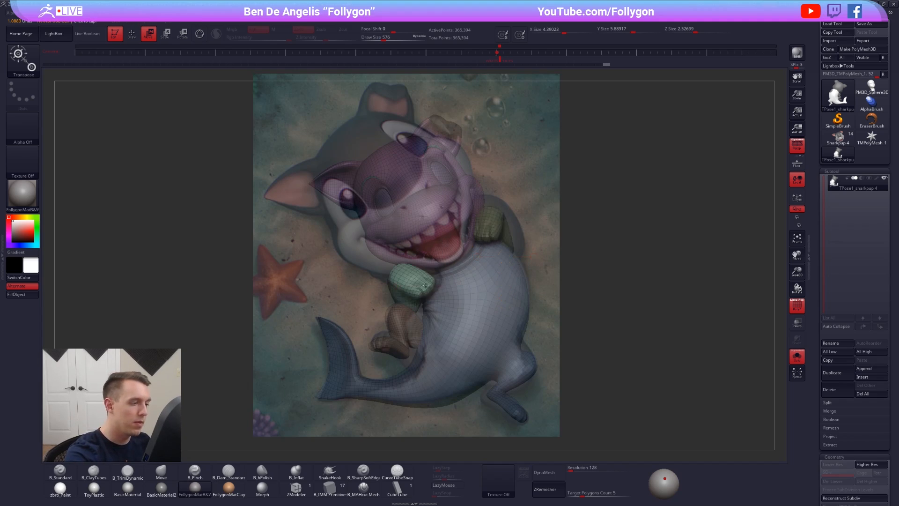
{"action": "left_click", "coordinate": [402, 273]}
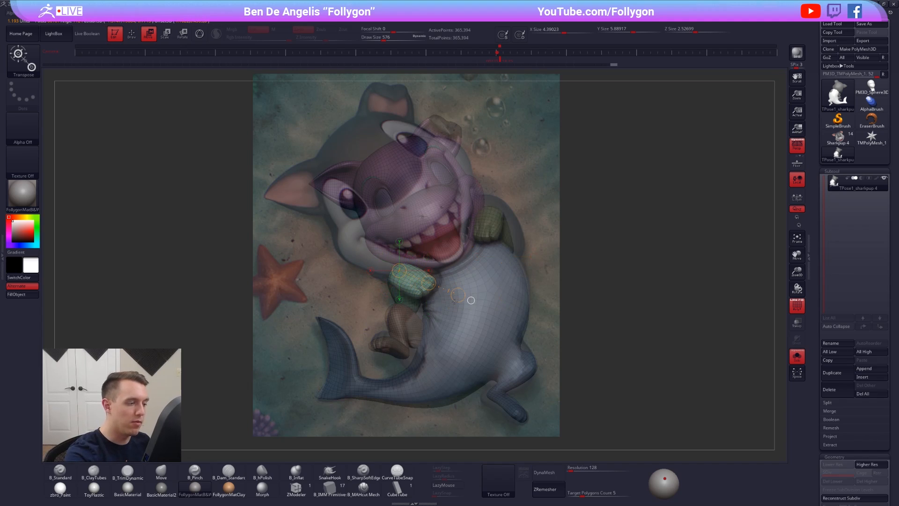
{"action": "key", "text": "r"}
{"action": "key", "text": "w"}
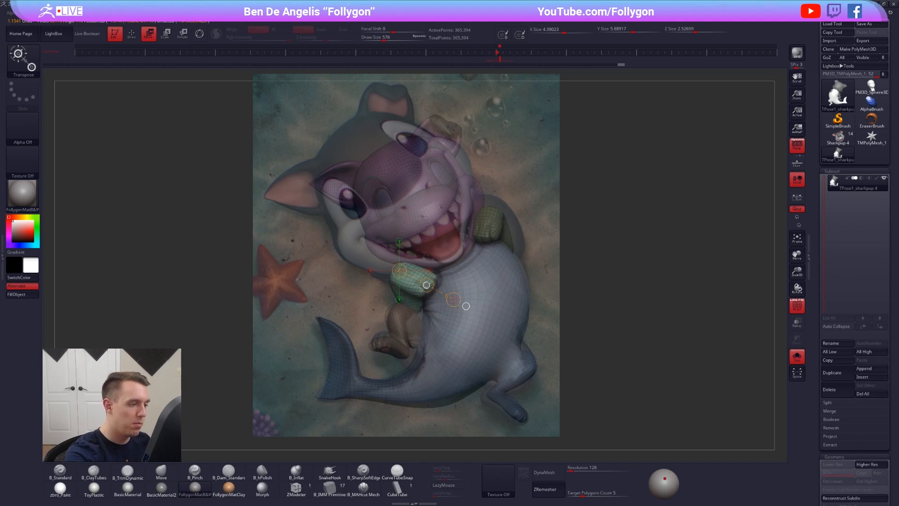
{"action": "key", "text": "q"}
{"action": "key", "text": "shift+z"}
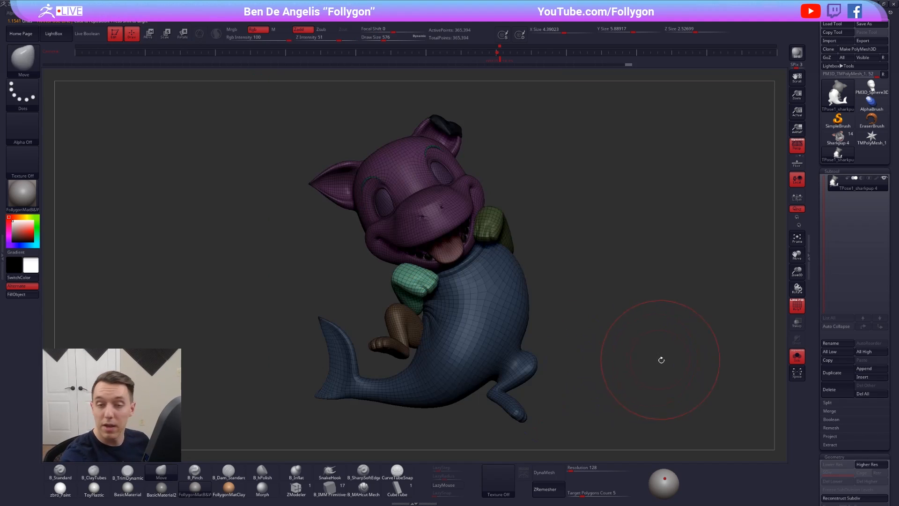
{"action": "left_click_drag", "start_coordinate": [650, 359], "coordinate": [634, 369], "text": "ctrl"}
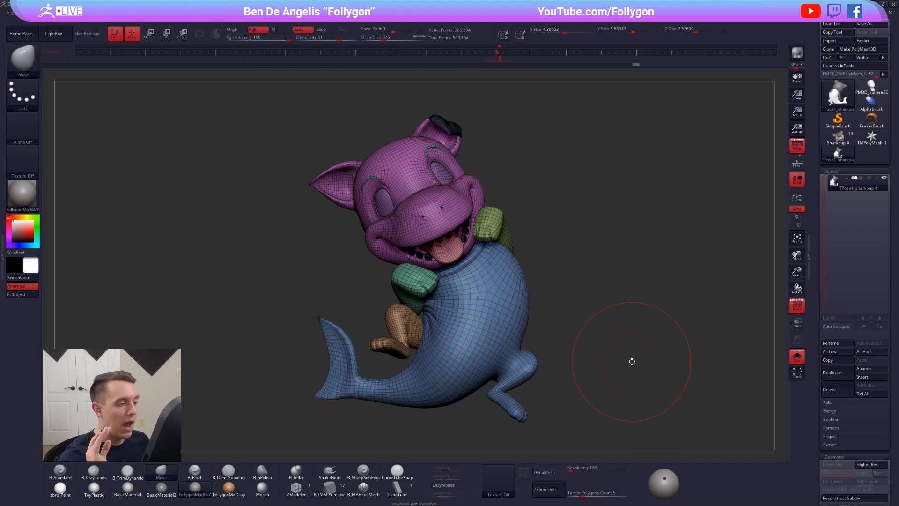
Step: Compare with the reference, then mask everything except the olive front arm and scale it with Transpose
{"action": "key", "text": "shift+z"}
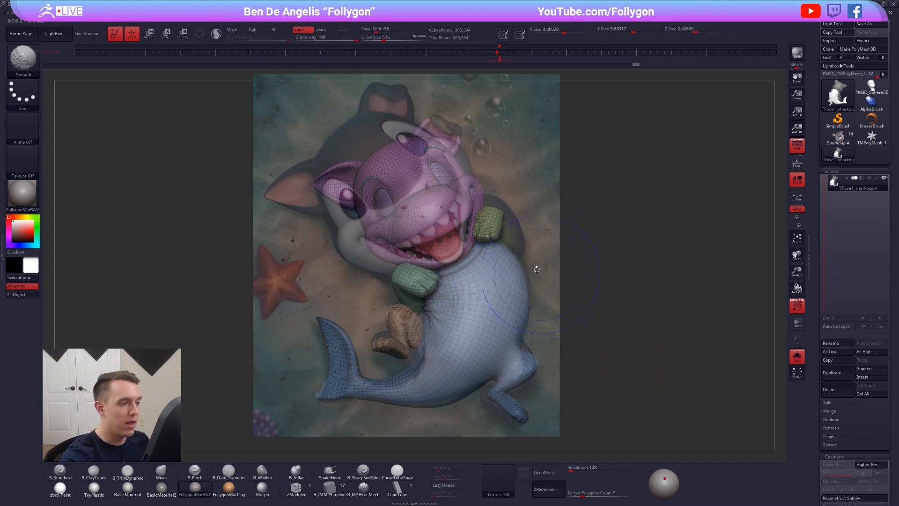
{"action": "key", "text": "shift+z"}
{"action": "key", "text": "w"}
{"action": "left_click", "coordinate": [491, 224], "text": "ctrl"}
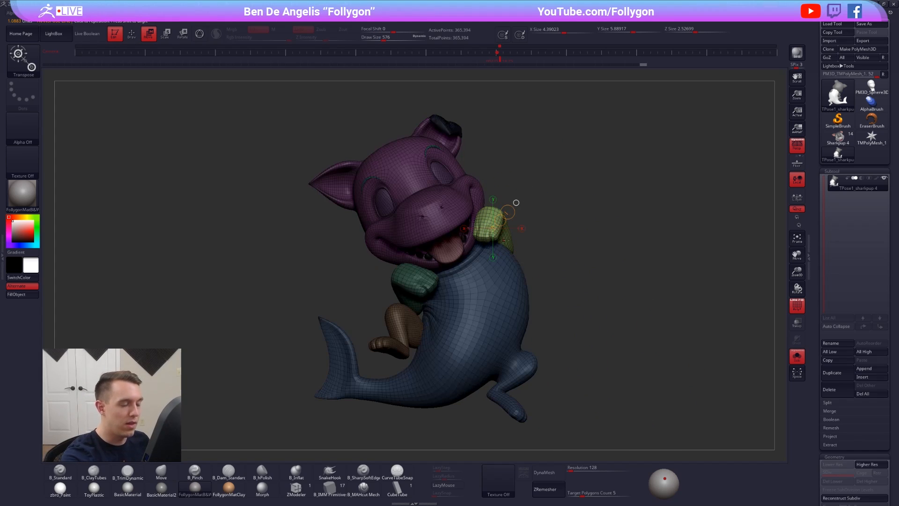
{"action": "right_click_drag", "start_coordinate": [512, 259], "coordinate": [529, 279]}
{"action": "key", "text": "e"}
{"action": "left_click_drag", "start_coordinate": [529, 270], "coordinate": [655, 274]}
{"action": "key", "text": "e"}
{"action": "left_click_drag", "start_coordinate": [577, 317], "coordinate": [675, 346]}
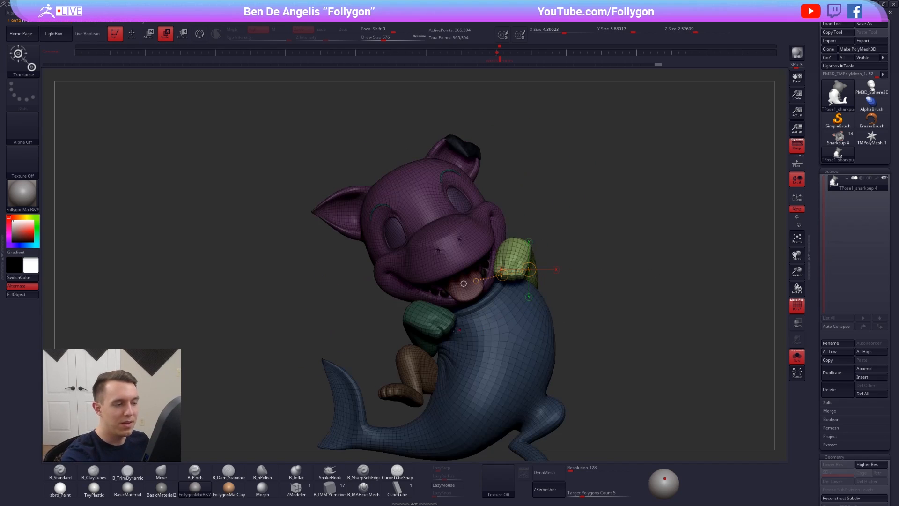
Step: Mask everything except the teal front arm and scale it with a Transpose line from the side view
{"action": "key", "text": "w"}
{"action": "left_click", "coordinate": [436, 335], "text": "ctrl"}
{"action": "right_click_drag", "start_coordinate": [449, 342], "coordinate": [580, 297], "text": "alt"}
{"action": "key", "text": "e"}
{"action": "left_click_drag", "start_coordinate": [570, 245], "coordinate": [591, 275]}
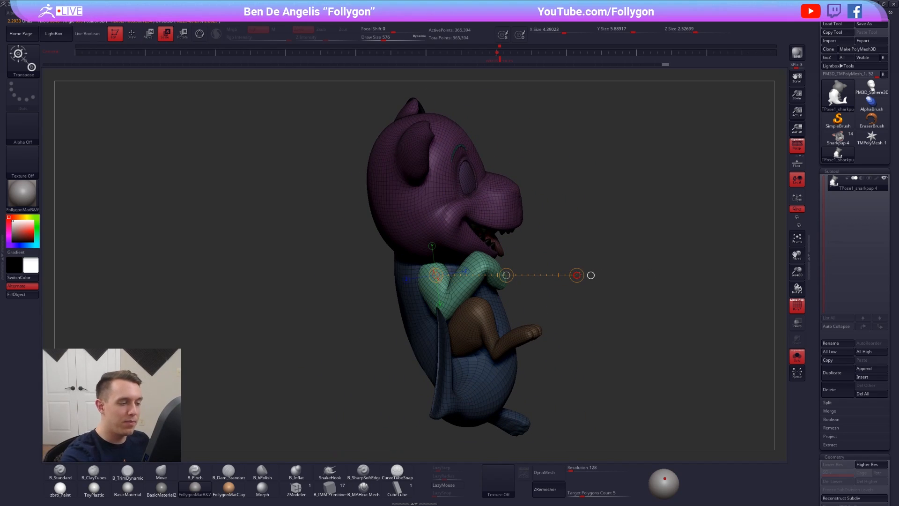
Step: Return to the Move brush, clear the mask and set the draw size to 307
{"action": "key", "text": "q"}
{"action": "right_click_drag", "start_coordinate": [669, 349], "coordinate": [597, 368]}
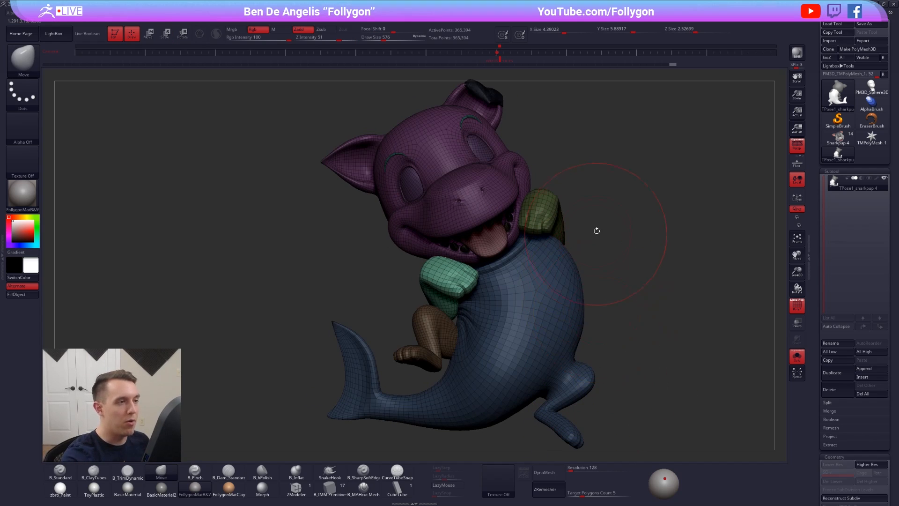
{"action": "left_click_drag", "start_coordinate": [596, 231], "coordinate": [616, 227], "text": "ctrl"}
{"action": "key", "text": "s"}
{"action": "left_click_drag", "start_coordinate": [605, 310], "coordinate": [601, 309]}
{"action": "right_click_drag", "start_coordinate": [601, 314], "coordinate": [609, 256], "text": "alt"}
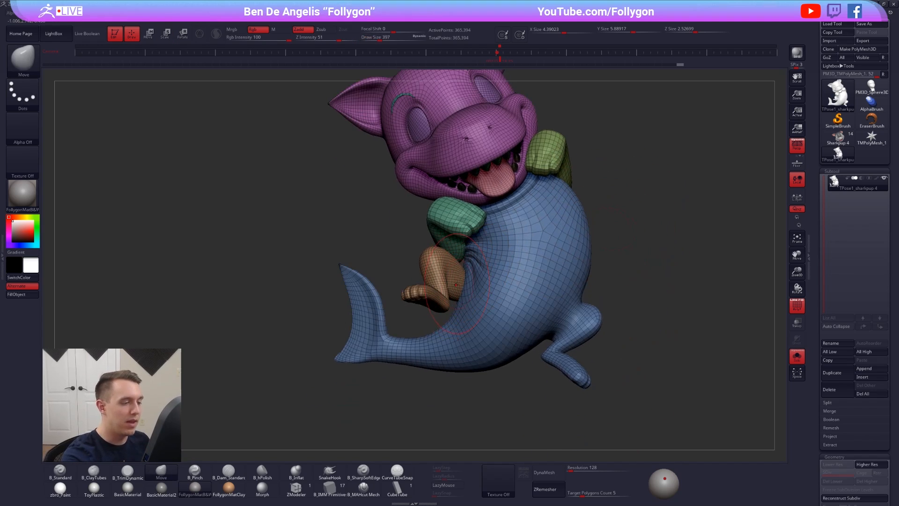
Step: Mask everything except the bent hind leg and scale it with Transpose against the reference
{"action": "key", "text": "f"}
{"action": "key", "text": "w"}
{"action": "left_click", "coordinate": [414, 325], "text": "ctrl"}
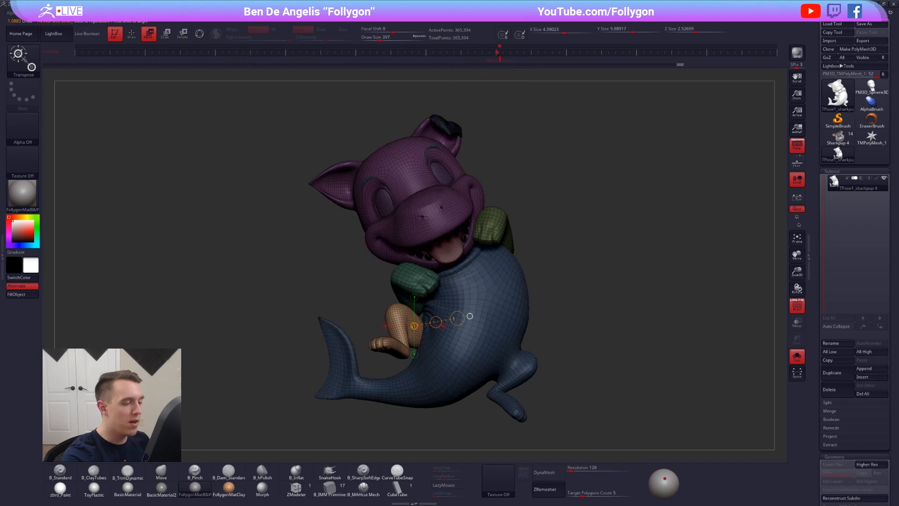
{"action": "left_click_drag", "start_coordinate": [421, 335], "coordinate": [571, 352]}
{"action": "key", "text": "e"}
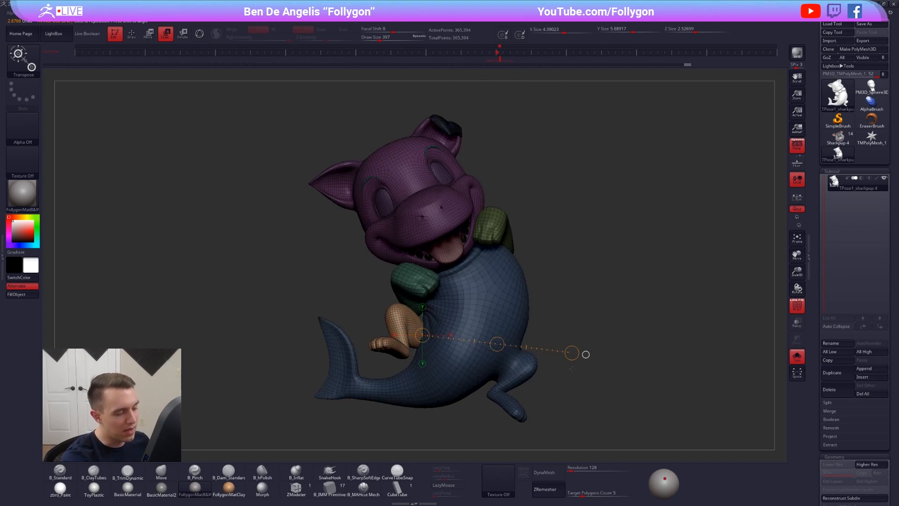
{"action": "key", "text": "shift+z"}
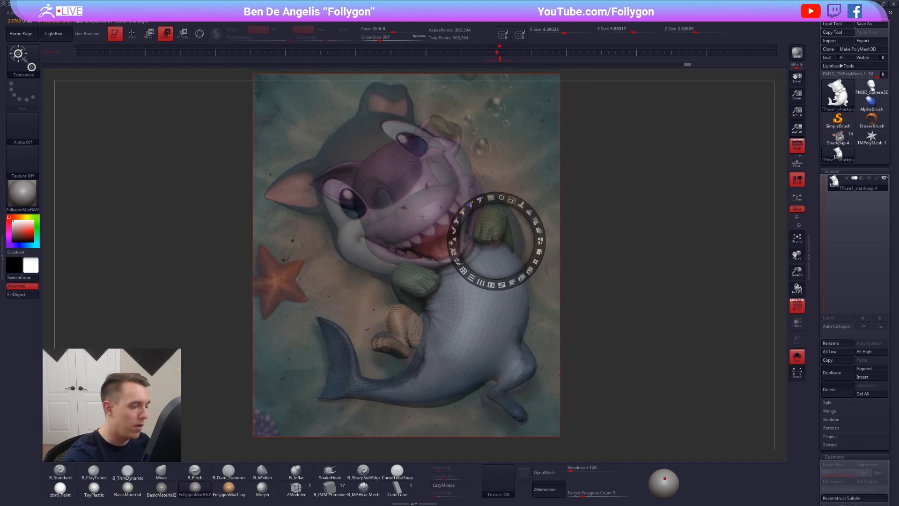
{"action": "key", "text": "z"}
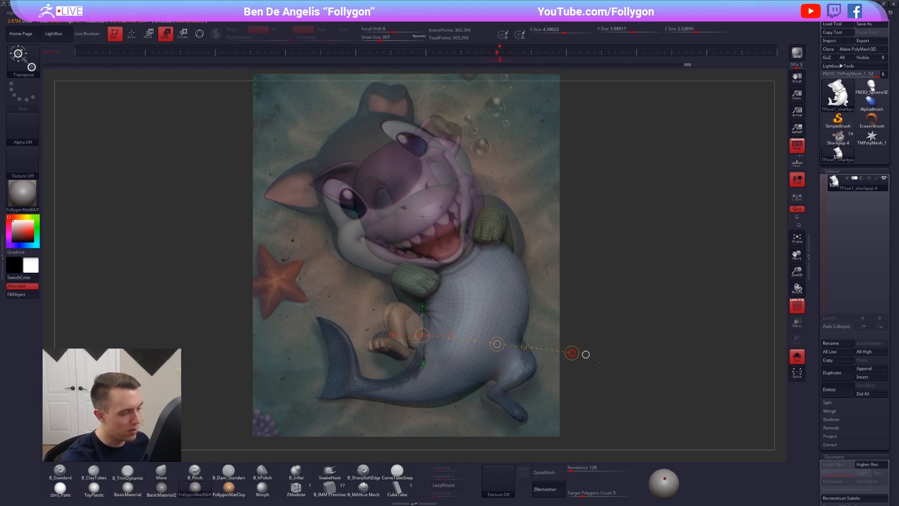
{"action": "left_click_drag", "start_coordinate": [572, 353], "coordinate": [563, 351]}
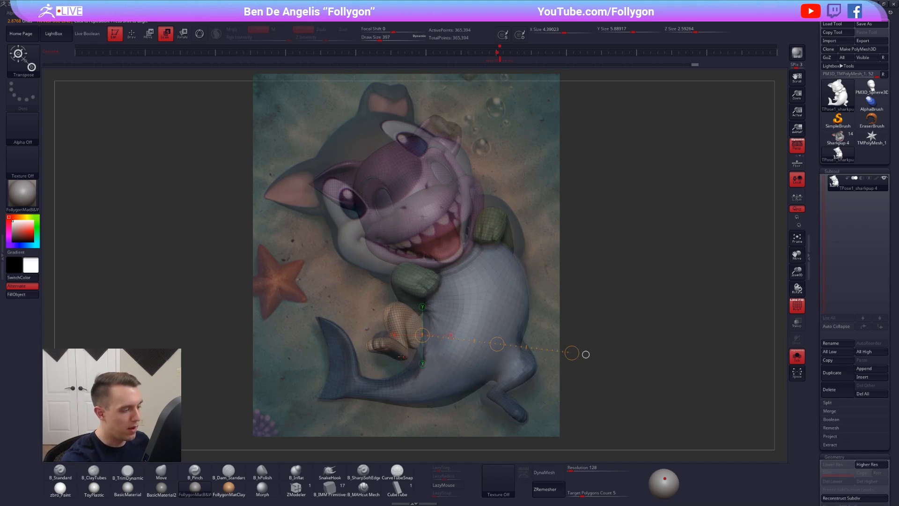
Step: Hide the reference and rotate the bent hind leg with a Transpose line placed at the foot from the side view
{"action": "mouse_move", "coordinate": [390, 354]}
{"action": "left_mouse_down"}
{"action": "mouse_move", "coordinate": [571, 343]}
{"action": "mouse_move", "coordinate": [561, 381]}
{"action": "left_mouse_up"}
{"action": "key", "text": "r"}
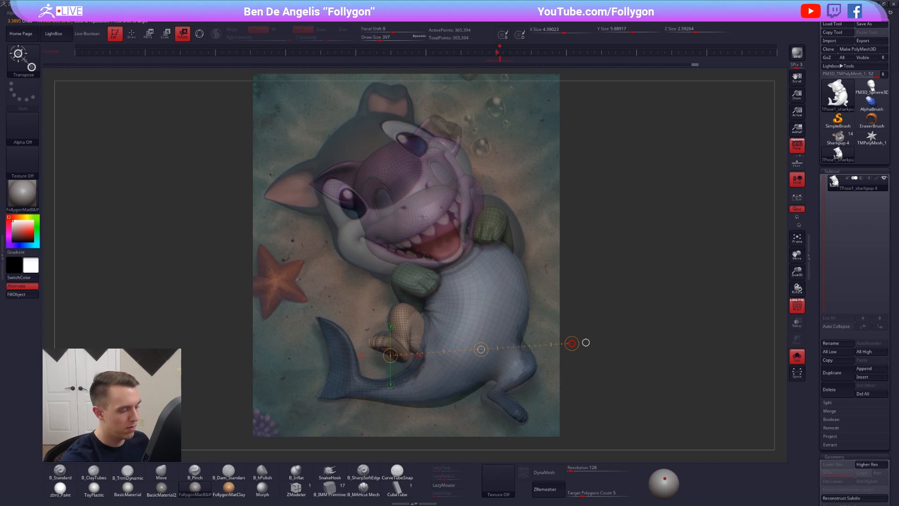
{"action": "key", "text": "shift+z"}
{"action": "right_click_drag", "start_coordinate": [548, 373], "coordinate": [585, 319]}
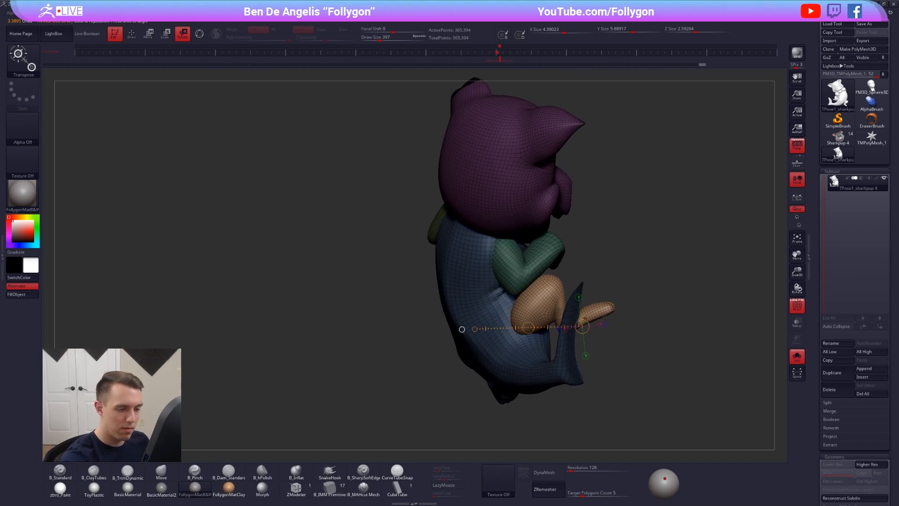
{"action": "mouse_move", "coordinate": [588, 317]}
{"action": "left_mouse_down"}
{"action": "mouse_move", "coordinate": [679, 317]}
{"action": "mouse_move", "coordinate": [663, 307]}
{"action": "left_mouse_up"}
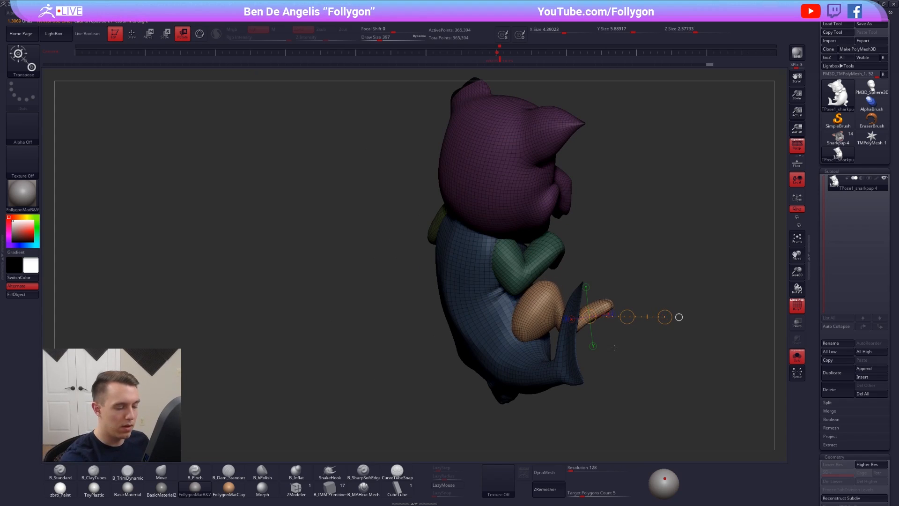
{"action": "right_click_drag", "start_coordinate": [614, 348], "coordinate": [372, 369]}
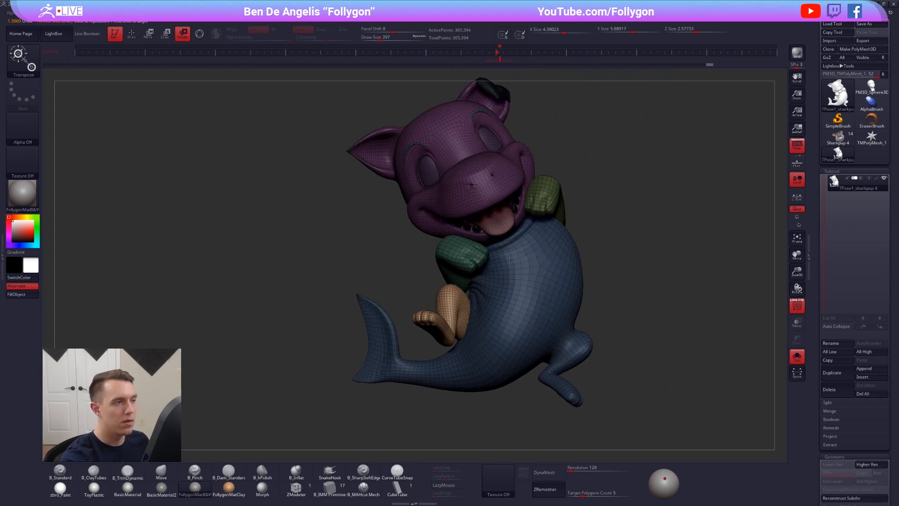
Step: Return to the keyframed view and move the bent hind leg with Transpose to match the reference, ending with the reference hidden
{"action": "left_click", "coordinate": [501, 60]}
{"action": "key", "text": "shift+z"}
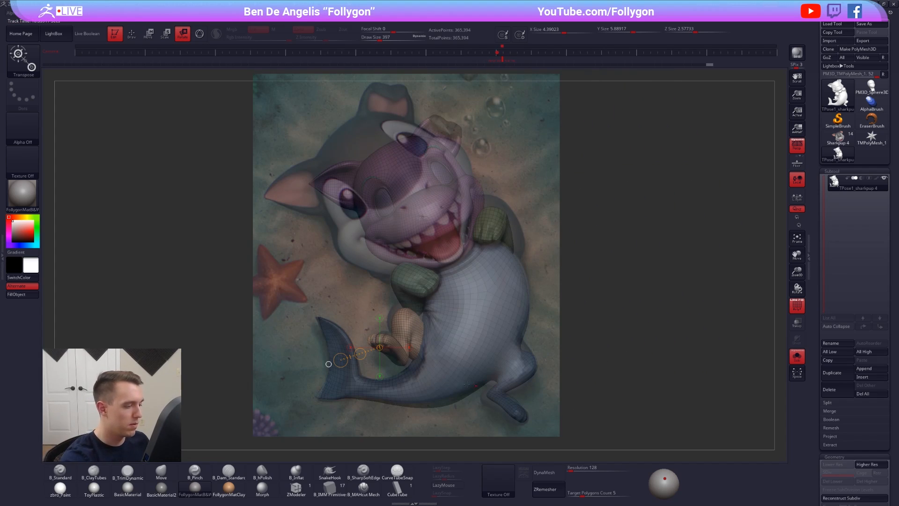
{"action": "key", "text": "w"}
{"action": "mouse_move", "coordinate": [415, 337]}
{"action": "left_mouse_down"}
{"action": "mouse_move", "coordinate": [449, 386]}
{"action": "mouse_move", "coordinate": [431, 361]}
{"action": "left_mouse_up"}
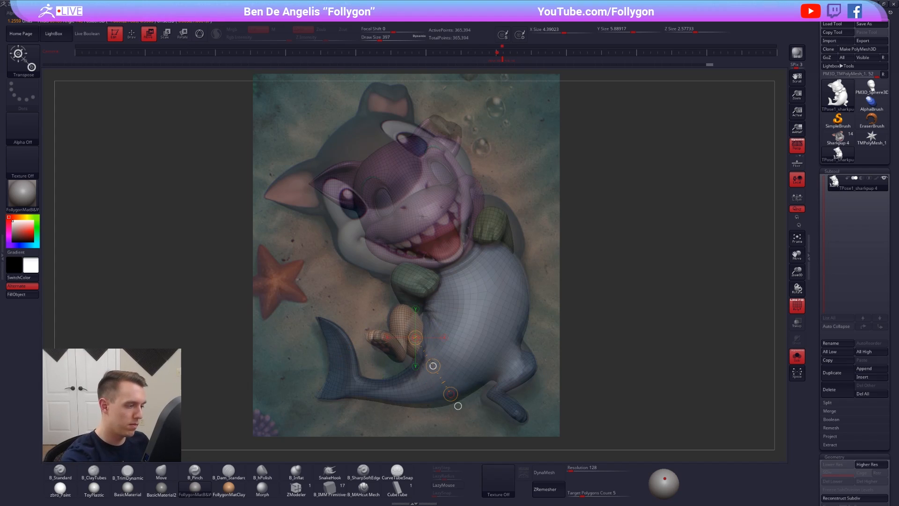
{"action": "key", "text": "shift+z"}
{"action": "key", "text": "q"}
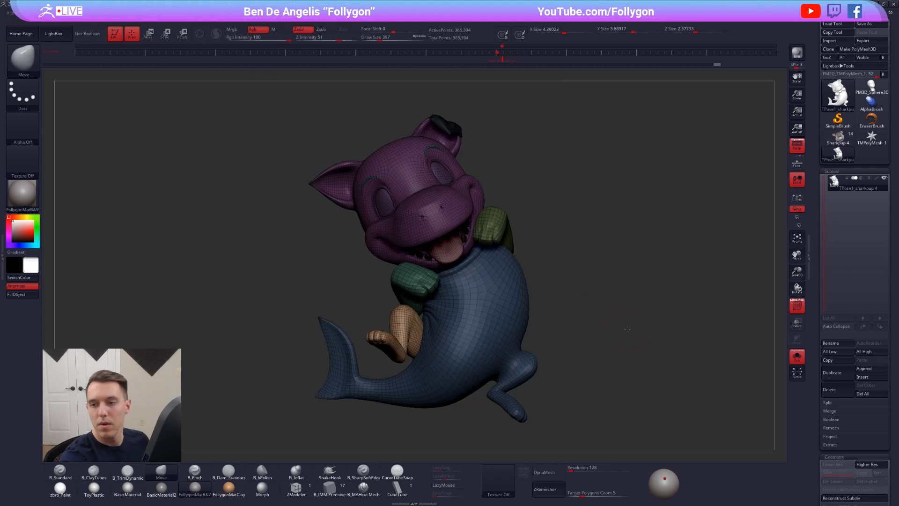
Step: Undo the last two actions, clear the mask and return to the keyframed view with the reference painting shown
{"action": "key", "text": "ctrl+z"}
{"action": "key", "text": "ctrl+z"}
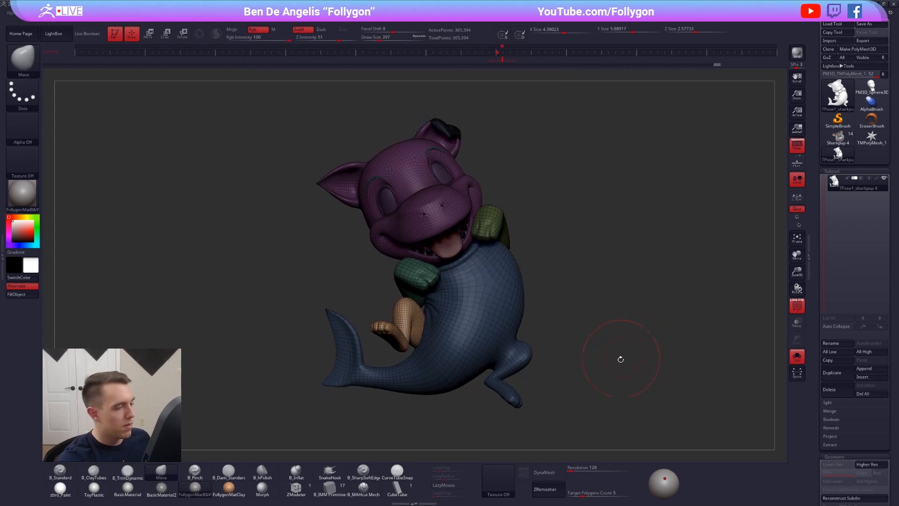
{"action": "left_click_drag", "start_coordinate": [620, 359], "coordinate": [666, 331], "text": "ctrl"}
{"action": "key", "text": "shift+z"}
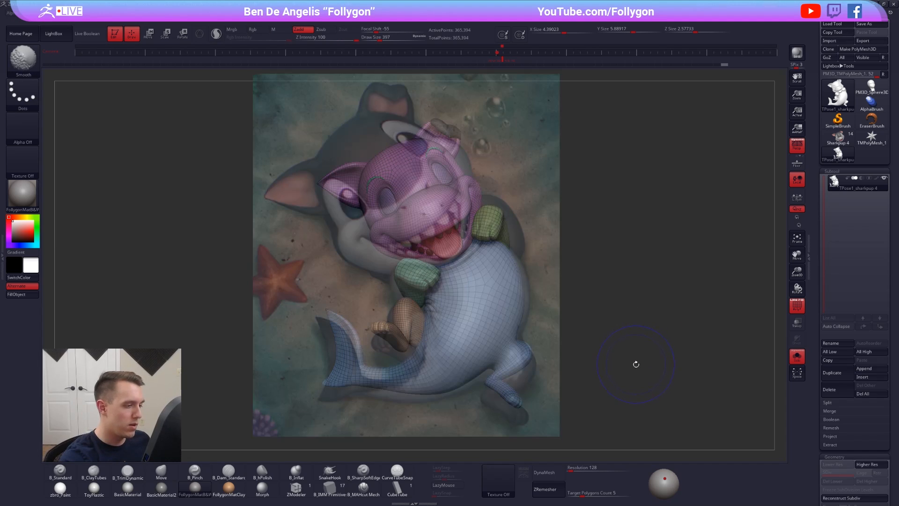
{"action": "left_click_drag", "start_coordinate": [501, 63], "coordinate": [509, 69]}
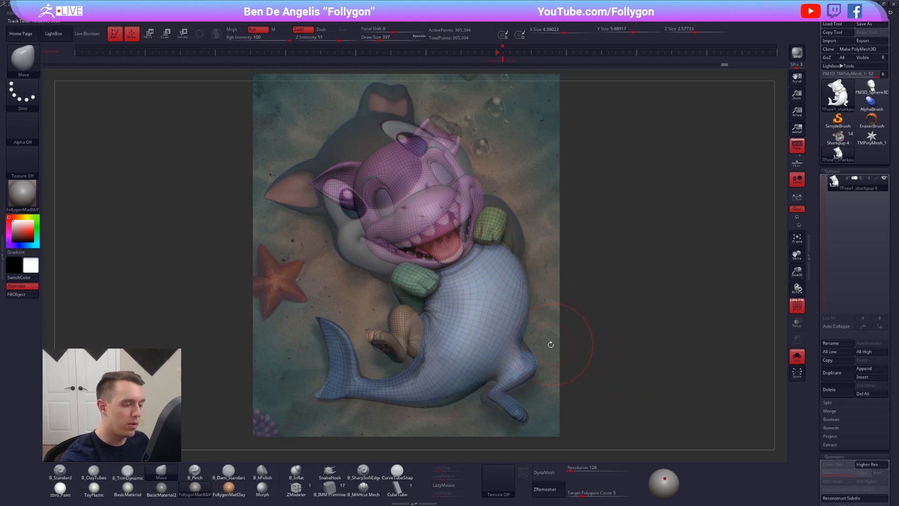
Step: Nudge the hind leg on the pup's back side toward the reference with the Move brush, ending with the reference hidden
{"action": "key", "text": "space"}
{"action": "mouse_move", "coordinate": [516, 355]}
{"action": "left_mouse_down"}
{"action": "mouse_move", "coordinate": [524, 356]}
{"action": "mouse_move", "coordinate": [506, 375]}
{"action": "left_mouse_up"}
{"action": "key", "text": "space"}
{"action": "key", "text": "space"}
{"action": "key", "text": "shift+z"}
Step: Mask everything except the back-side hind leg and enlarge it with Transpose, ending in the keyframed view over the reference
{"action": "mouse_move", "coordinate": [497, 378]}
{"action": "right_mouse_down", "text": "alt"}
{"action": "mouse_move", "coordinate": [510, 342]}
{"action": "mouse_move", "coordinate": [566, 355]}
{"action": "mouse_move", "coordinate": [581, 323]}
{"action": "right_mouse_up", "text": "alt"}
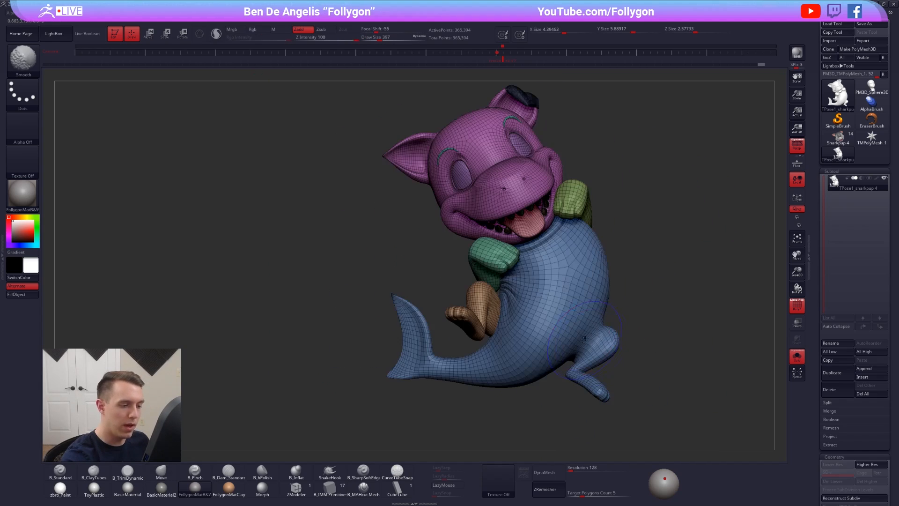
{"action": "key", "text": "ctrl"}
{"action": "mouse_move", "coordinate": [584, 344]}
{"action": "left_mouse_down", "text": "ctrl"}
{"action": "mouse_move", "coordinate": [609, 409]}
{"action": "mouse_move", "coordinate": [653, 323]}
{"action": "left_mouse_up", "text": "ctrl"}
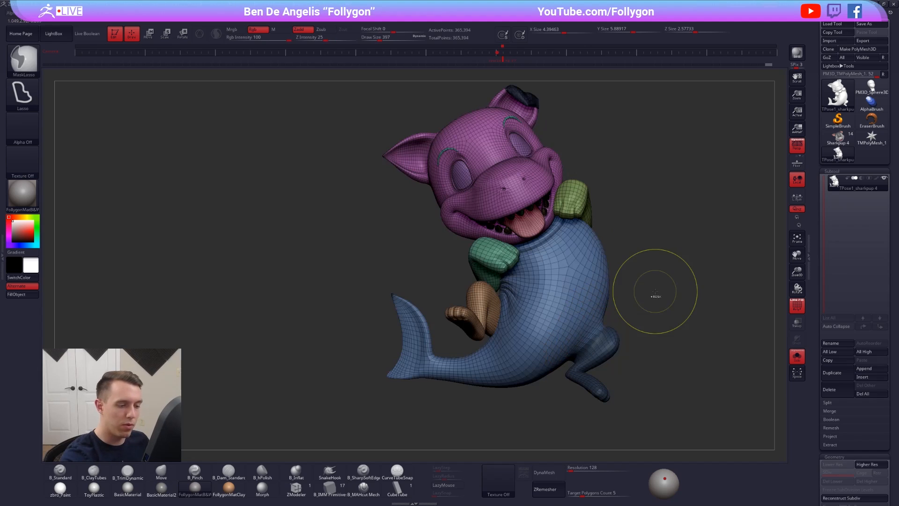
{"action": "left_click", "coordinate": [610, 347], "text": "ctrl"}
{"action": "left_click", "coordinate": [630, 354], "text": "ctrl"}
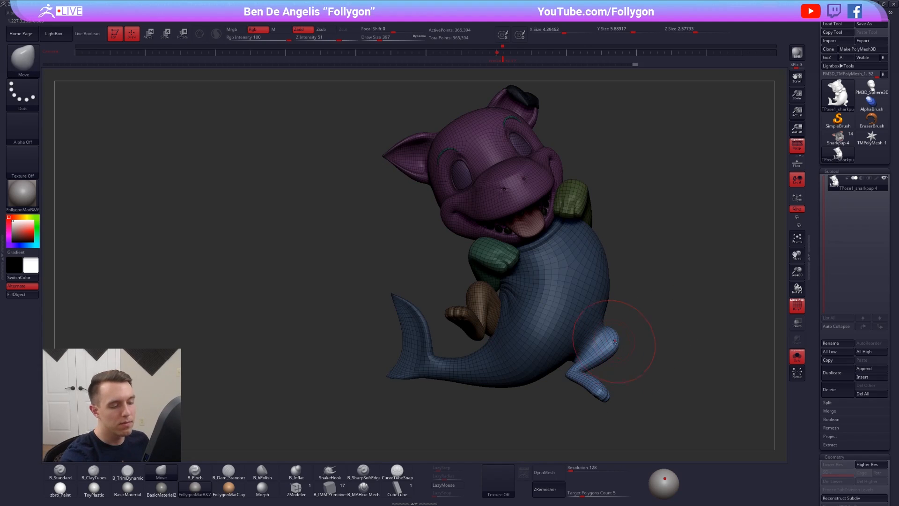
{"action": "key", "text": "e"}
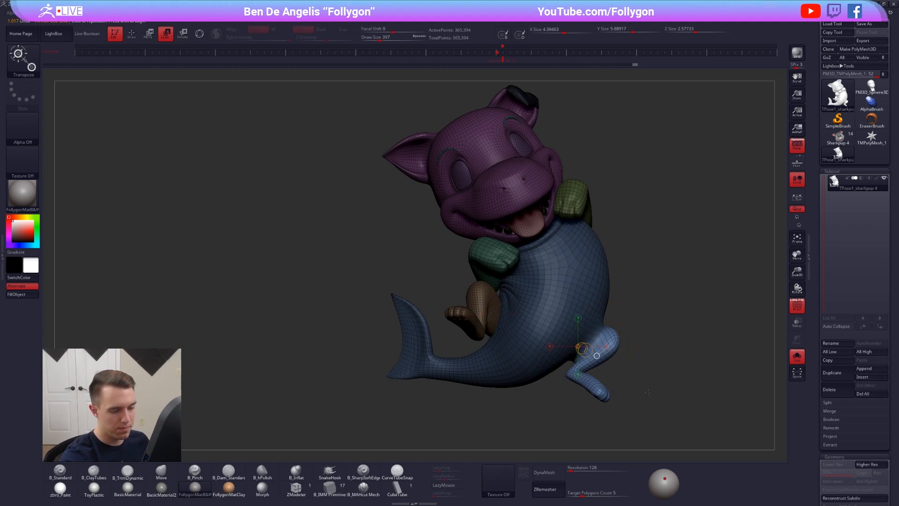
{"action": "left_click_drag", "start_coordinate": [596, 355], "coordinate": [623, 358]}
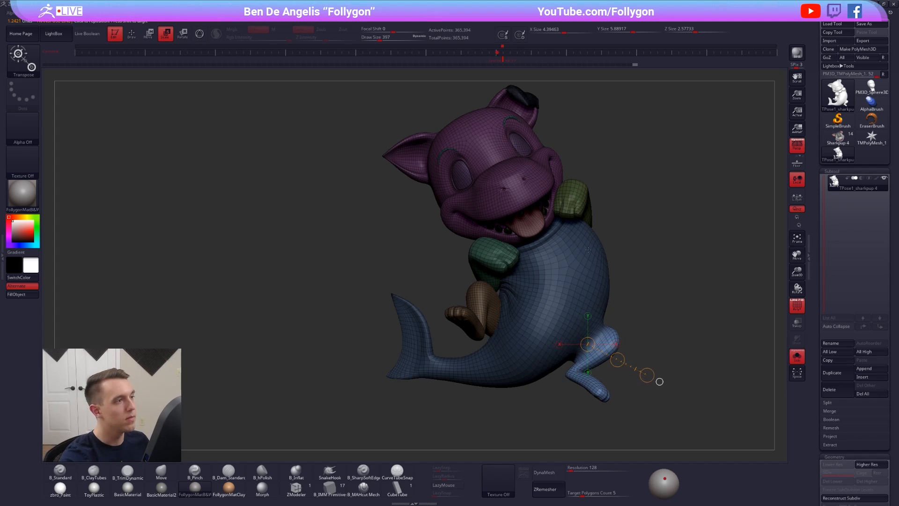
{"action": "left_click", "coordinate": [502, 59]}
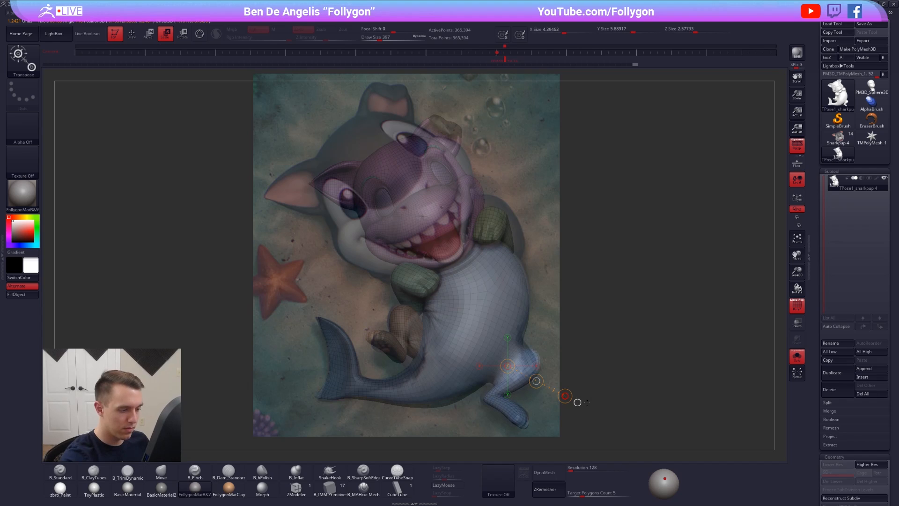
Step: Clear the mask and refine the back-side hind leg with the Move brush against the reference, ending with the reference hidden
{"action": "key", "text": "q"}
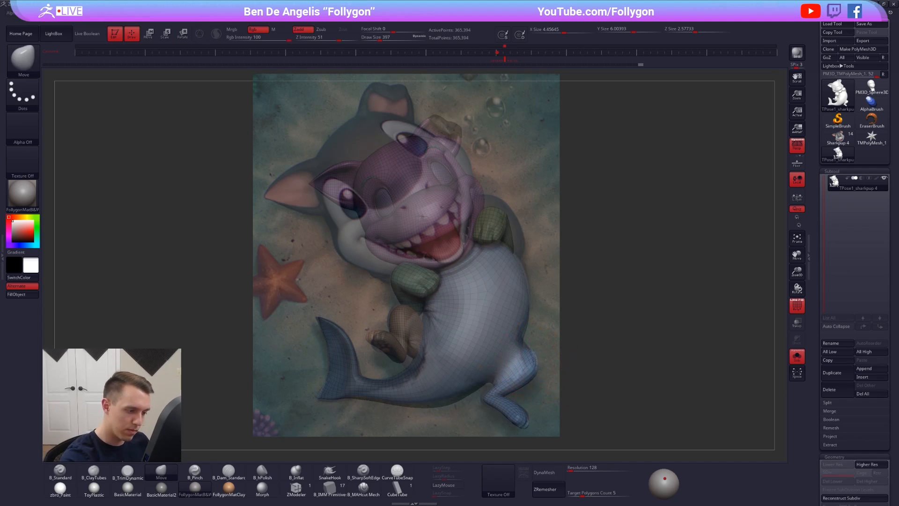
{"action": "key", "text": "space"}
{"action": "left_click_drag", "start_coordinate": [533, 360], "coordinate": [530, 364]}
{"action": "left_click_drag", "start_coordinate": [553, 323], "coordinate": [556, 327], "text": "ctrl"}
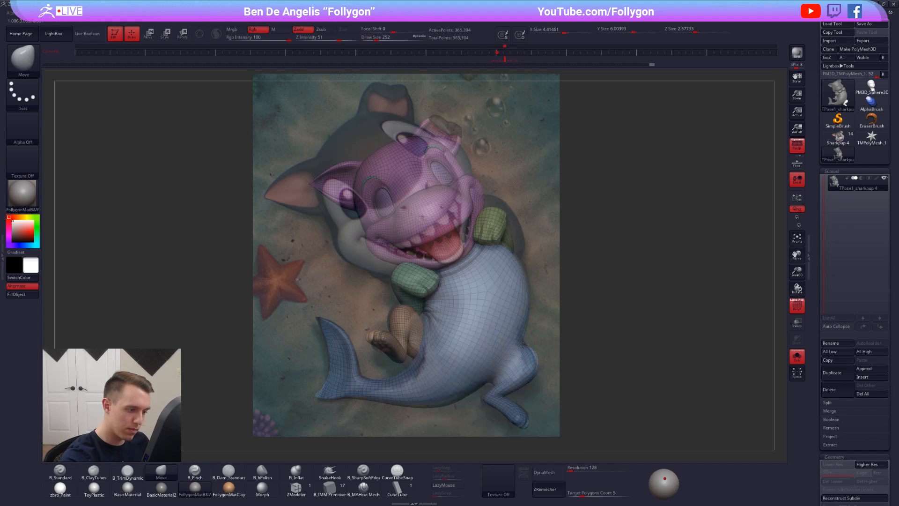
{"action": "key", "text": "space"}
{"action": "left_click_drag", "start_coordinate": [493, 397], "coordinate": [498, 398]}
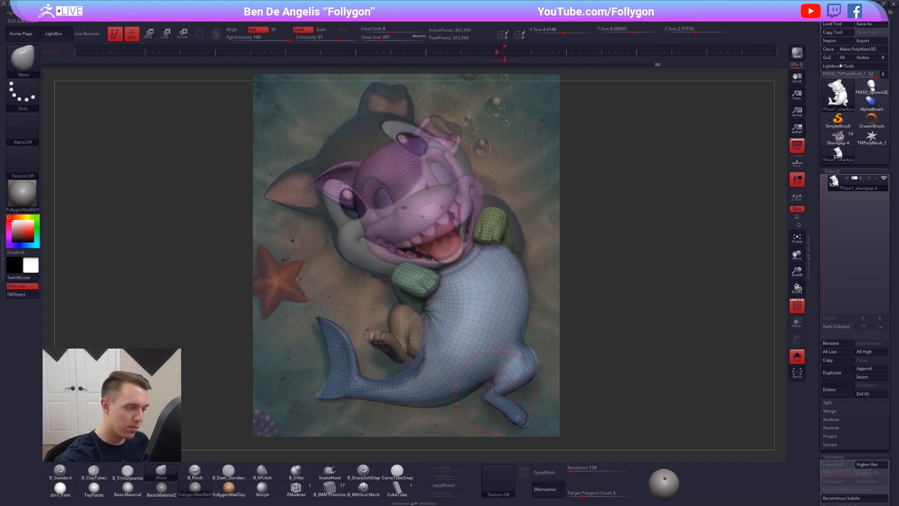
{"action": "key", "text": "shift+z"}
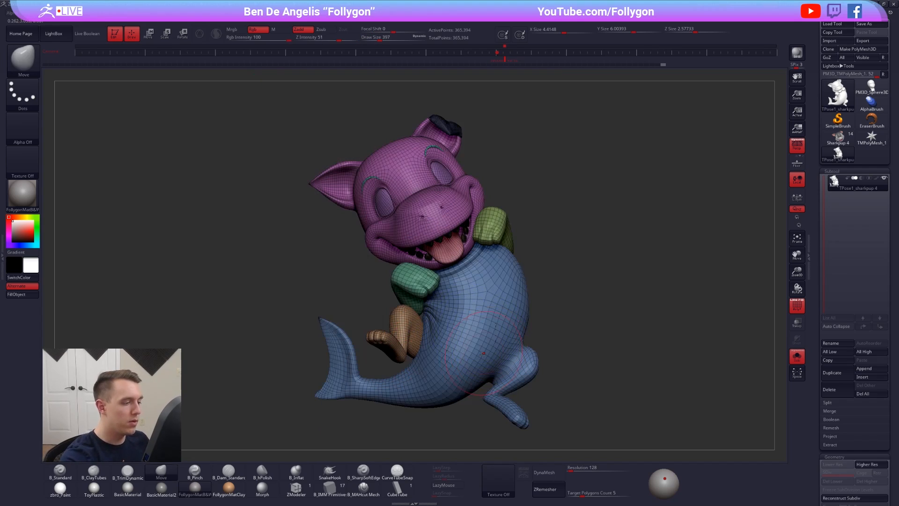
Step: Hide the head, brow, tongue and teeth polygroups, mask the remaining body, arms and legs, and show the whole model again
{"action": "right_click_drag", "start_coordinate": [411, 354], "coordinate": [462, 226]}
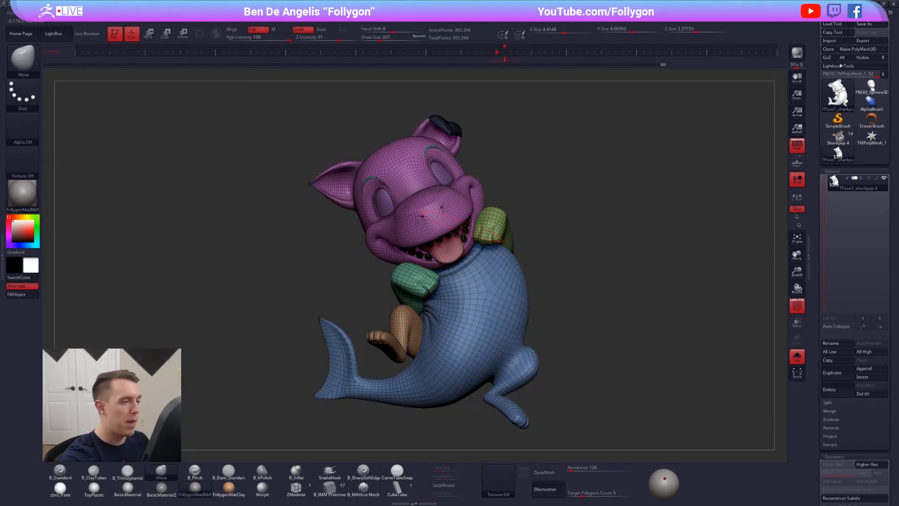
{"action": "key", "text": "ctrl+shift+space"}
{"action": "left_click", "coordinate": [445, 378], "text": "ctrl+shift"}
{"action": "left_click", "coordinate": [446, 185], "text": "ctrl+shift"}
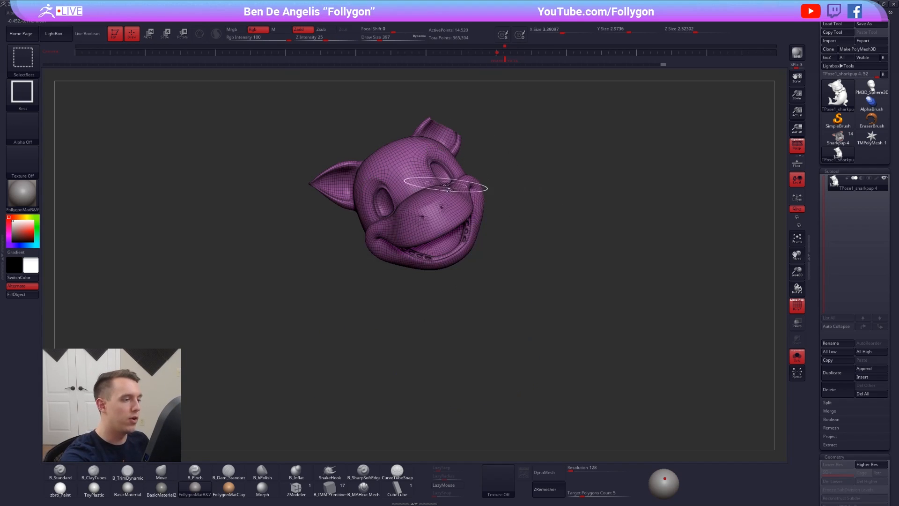
{"action": "right_click_drag", "start_coordinate": [481, 174], "coordinate": [499, 190], "text": "alt"}
{"action": "left_click_drag", "start_coordinate": [521, 162], "coordinate": [531, 150], "text": "ctrl+shift"}
{"action": "left_click", "coordinate": [468, 145], "text": "ctrl+shift"}
{"action": "left_click", "coordinate": [459, 187], "text": "ctrl+shift"}
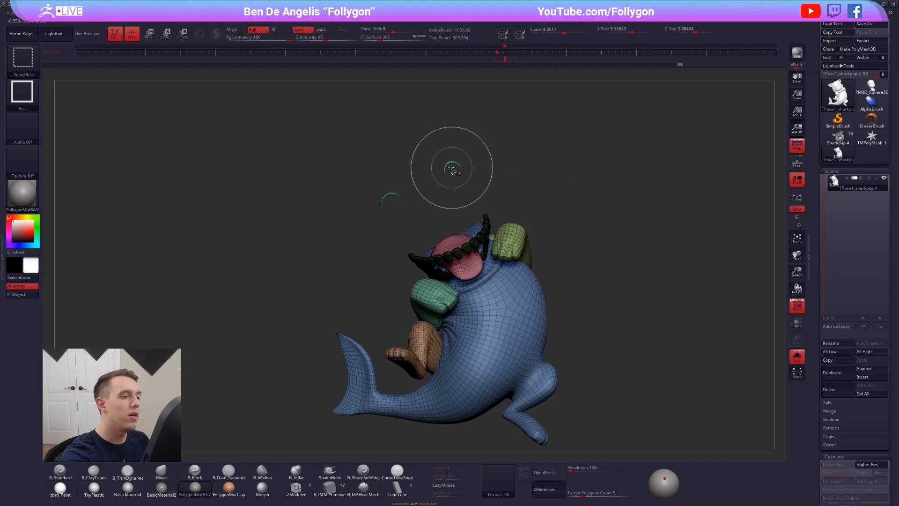
{"action": "left_click", "coordinate": [450, 166], "text": "ctrl+shift"}
{"action": "left_click", "coordinate": [461, 246], "text": "ctrl+shift"}
{"action": "left_click", "coordinate": [468, 258], "text": "ctrl+shift"}
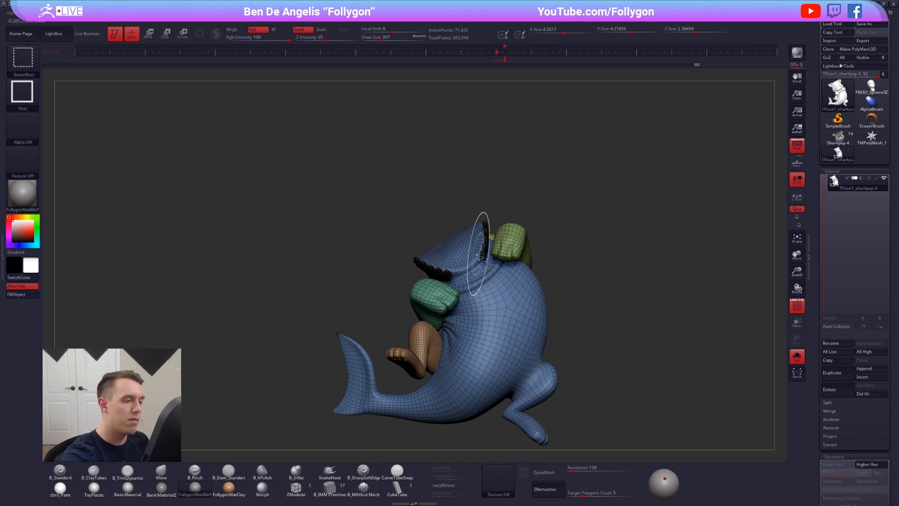
{"action": "left_click", "coordinate": [491, 201], "text": "ctrl+shift"}
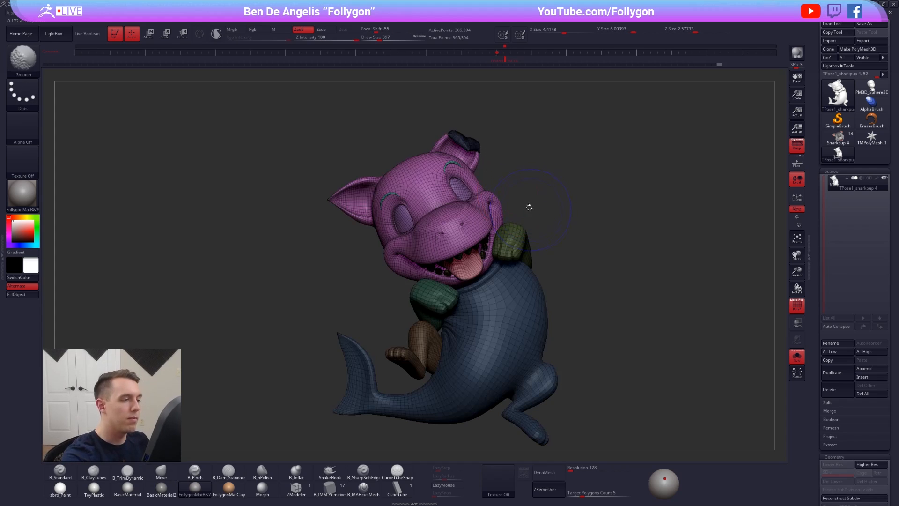
Step: Turn off the polygroup wireframe and enlarge the head against the reference in the keyframed view, using a Transpose line started at the neck
{"action": "key", "text": "shift+f"}
{"action": "left_click_drag", "start_coordinate": [504, 62], "coordinate": [503, 62]}
{"action": "key", "text": "shift+z"}
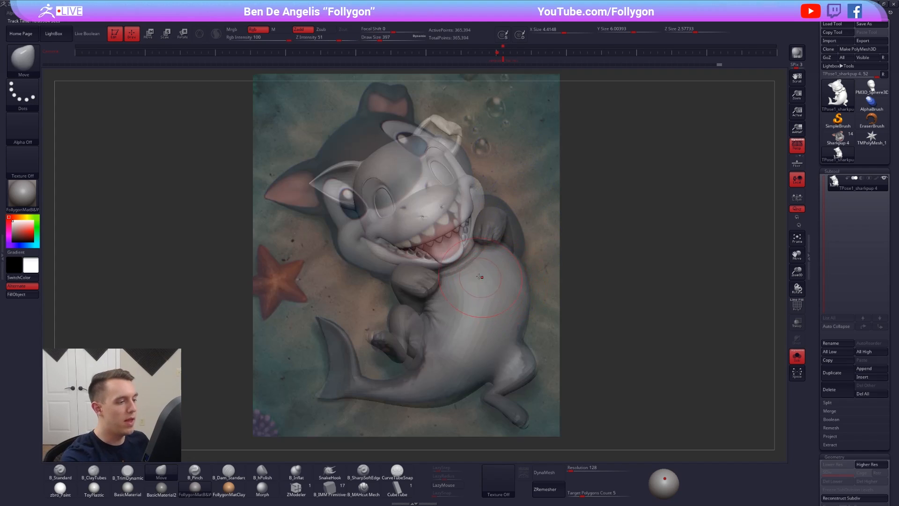
{"action": "key", "text": "r"}
{"action": "mouse_move", "coordinate": [456, 262]}
{"action": "left_mouse_down"}
{"action": "mouse_move", "coordinate": [619, 234]}
{"action": "mouse_move", "coordinate": [608, 225]}
{"action": "mouse_move", "coordinate": [755, 314]}
{"action": "left_mouse_up"}
{"action": "key", "text": "e"}
{"action": "key", "text": "r"}
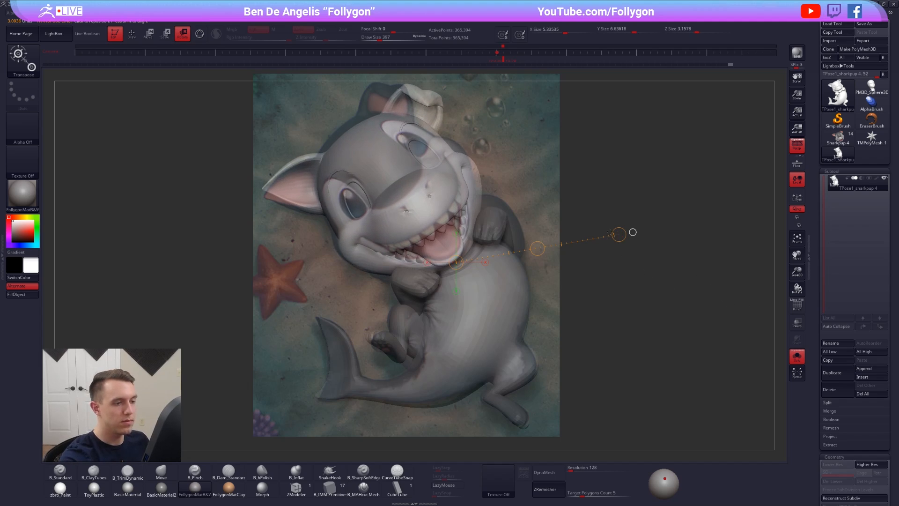
{"action": "left_click_drag", "start_coordinate": [618, 234], "coordinate": [617, 230]}
{"action": "key", "text": "shift+z"}
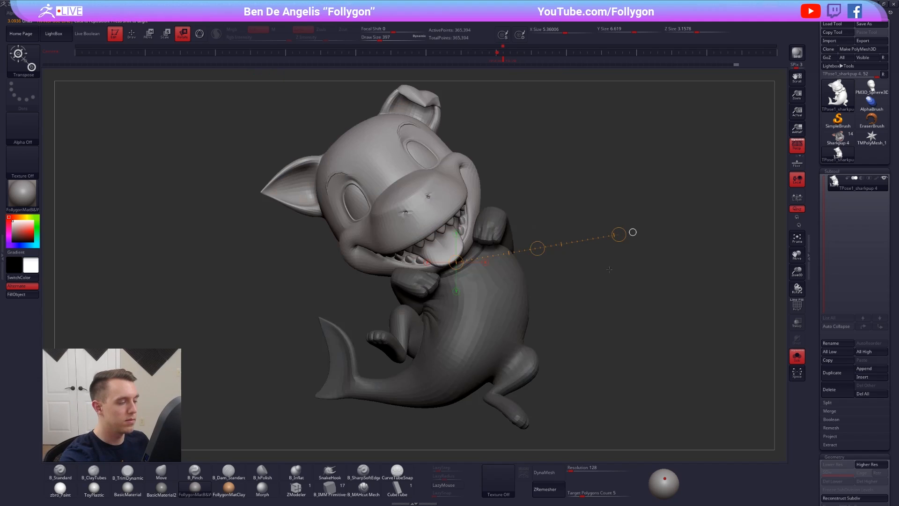
Step: Check the head from another angle, fine-tune its scale and rotation with Transpose against the reference, hide the reference and clear the mask
{"action": "left_click_drag", "start_coordinate": [630, 350], "coordinate": [593, 390]}
{"action": "key", "text": "shift+z"}
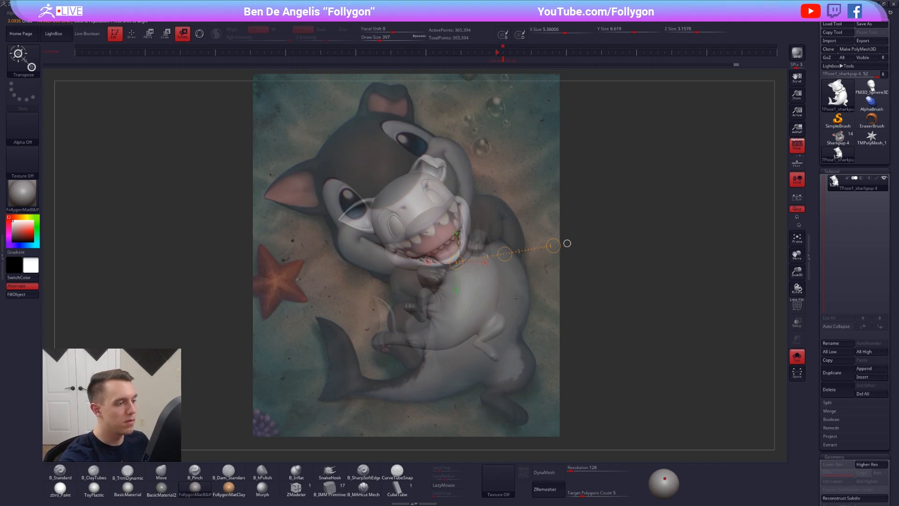
{"action": "left_click_drag", "start_coordinate": [503, 60], "coordinate": [503, 59]}
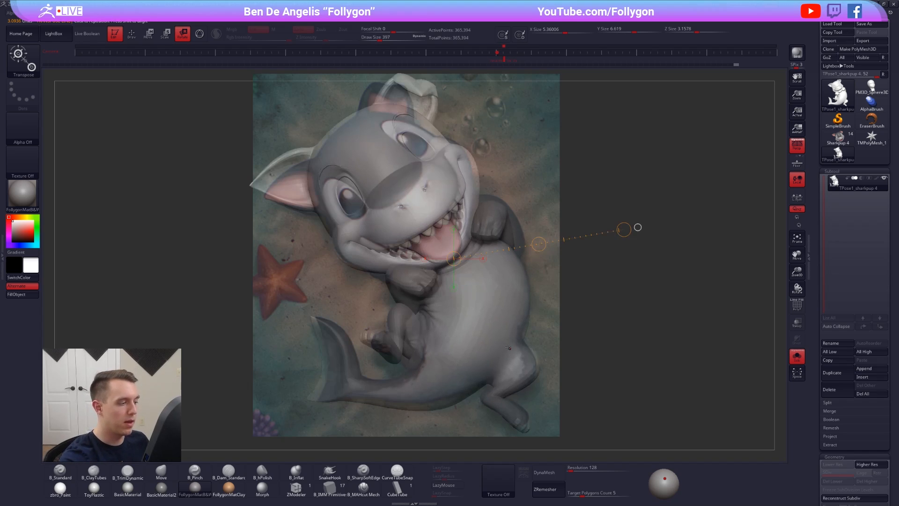
{"action": "right_click_drag", "start_coordinate": [506, 340], "coordinate": [508, 342], "text": "alt"}
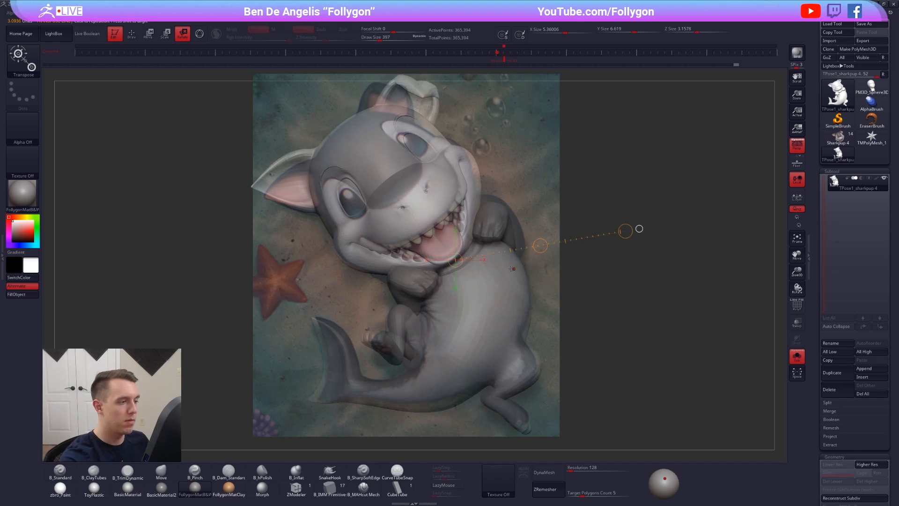
{"action": "key", "text": "e"}
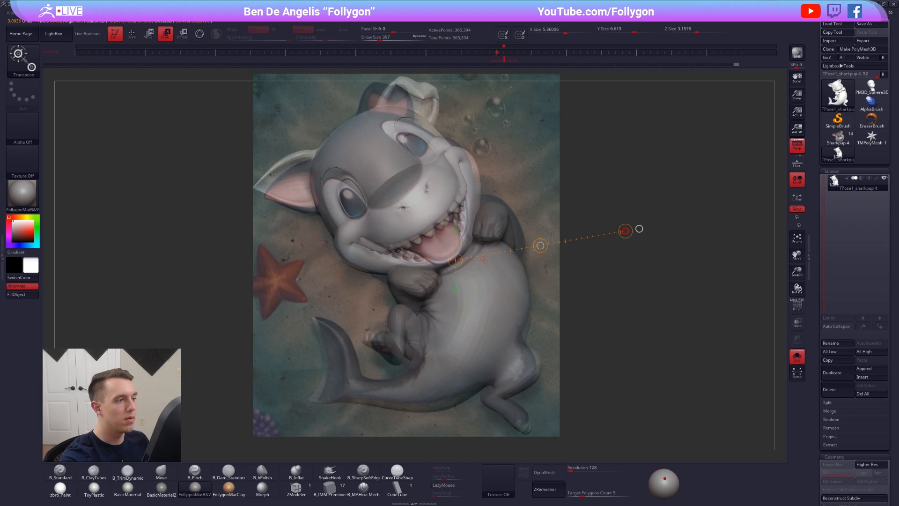
{"action": "key", "text": "r"}
{"action": "left_click_drag", "start_coordinate": [623, 228], "coordinate": [624, 226]}
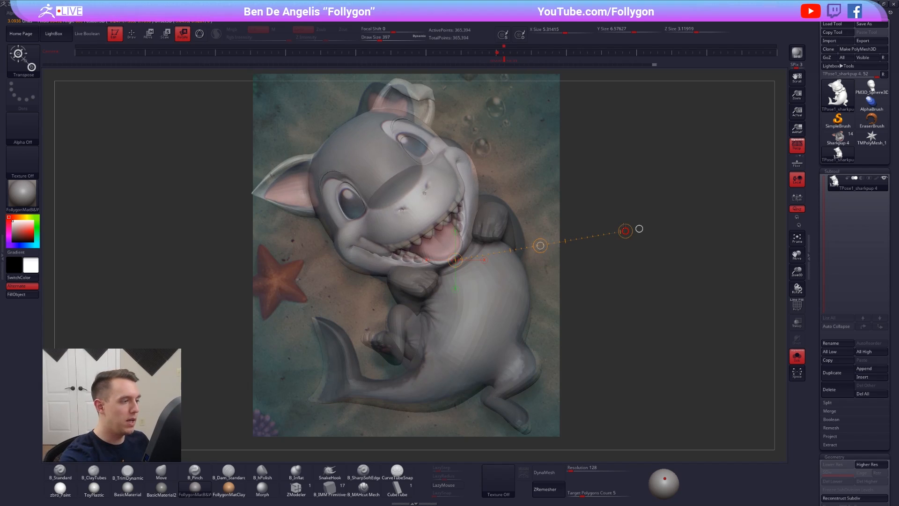
{"action": "key", "text": "shift+z"}
{"action": "left_click_drag", "start_coordinate": [604, 290], "coordinate": [622, 318], "text": "ctrl"}
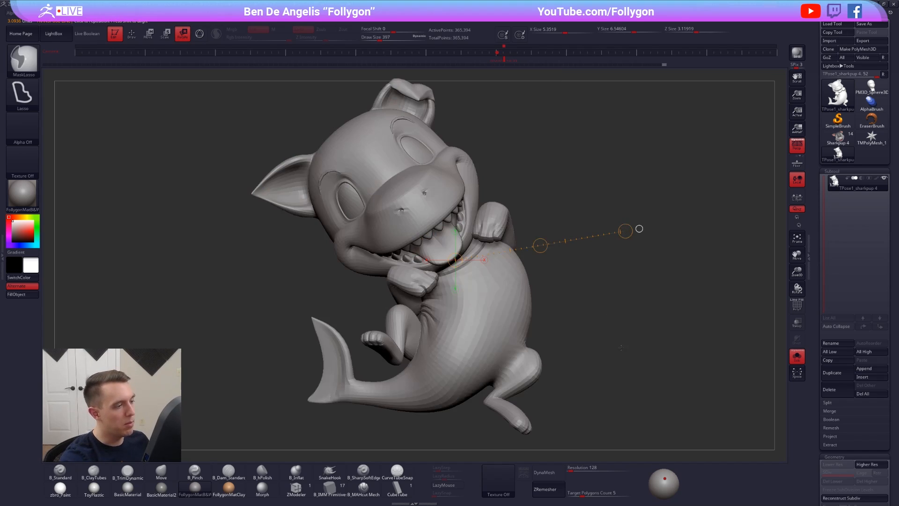
Step: Set the Move brush draw size to 720, hide the arm on the pup's back side and mask everything except the body
{"action": "key", "text": "q"}
{"action": "right_click_drag", "start_coordinate": [516, 287], "coordinate": [481, 324], "text": "ctrl"}
{"action": "key", "text": "space"}
{"action": "left_click_drag", "start_coordinate": [514, 276], "coordinate": [525, 276]}
{"action": "right_click_drag", "start_coordinate": [525, 277], "coordinate": [440, 258]}
{"action": "key", "text": "w"}
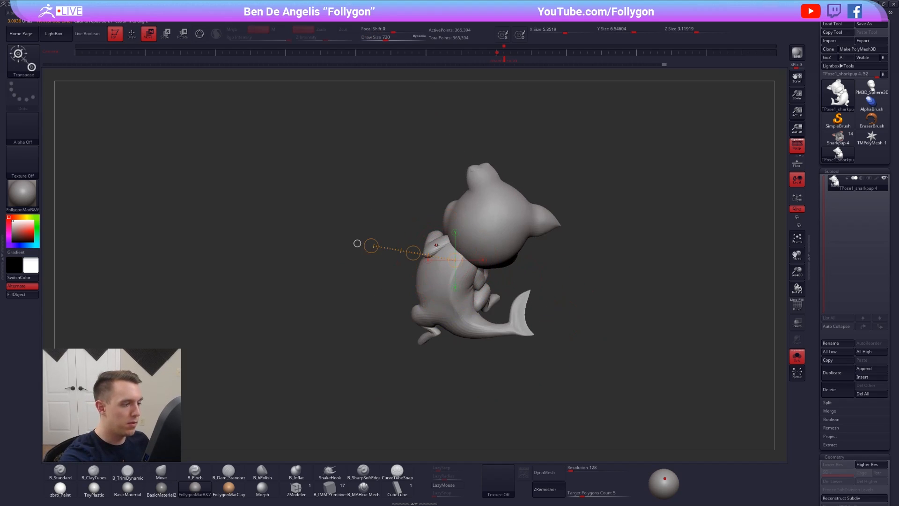
{"action": "key", "text": "q"}
{"action": "left_click", "coordinate": [434, 244], "text": "ctrl+shift"}
{"action": "left_click_drag", "start_coordinate": [401, 274], "coordinate": [408, 281], "text": "ctrl+shift"}
{"action": "key", "text": "w"}
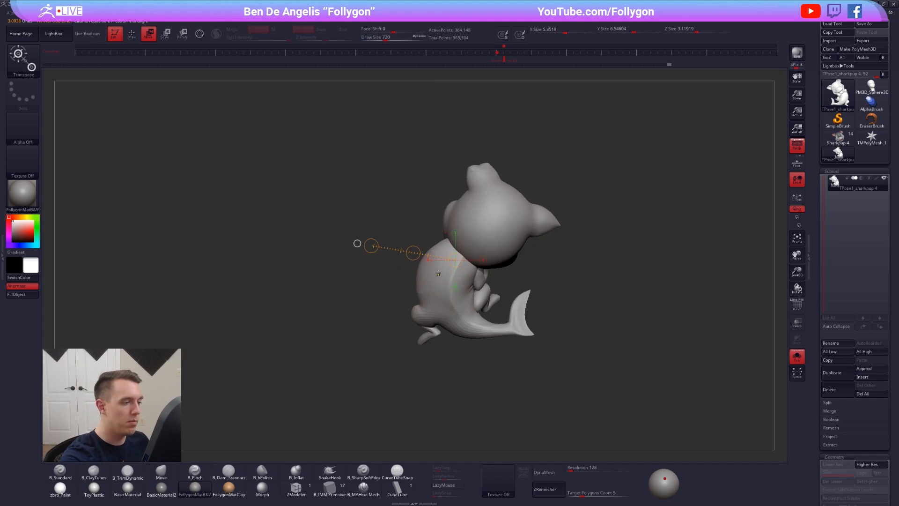
{"action": "left_click", "coordinate": [438, 273], "text": "ctrl"}
{"action": "key", "text": "q"}
Step: Reshape the upper back up toward the head with the Move brush from behind, using draw sizes of 764 and 615
{"action": "right_click_drag", "start_coordinate": [408, 283], "coordinate": [408, 297]}
{"action": "key", "text": "space"}
{"action": "left_click_drag", "start_coordinate": [441, 249], "coordinate": [444, 249]}
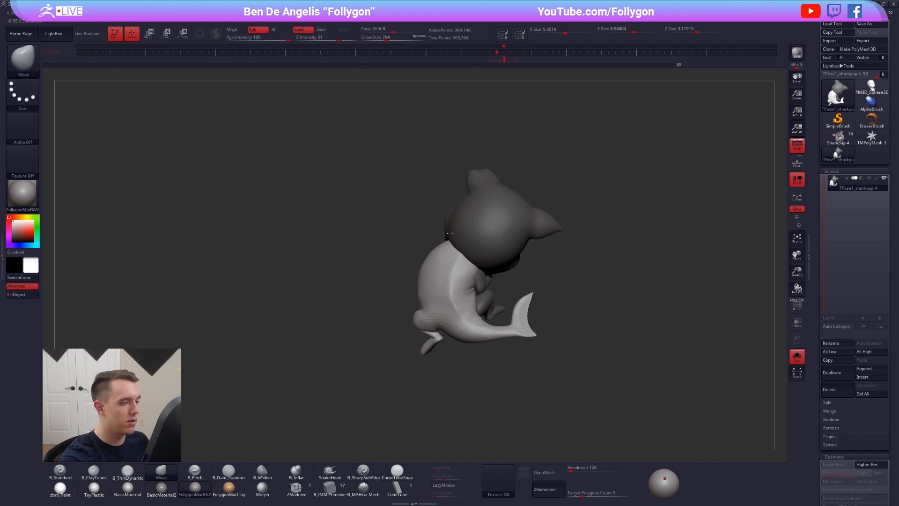
{"action": "right_click_drag", "start_coordinate": [449, 230], "coordinate": [466, 217]}
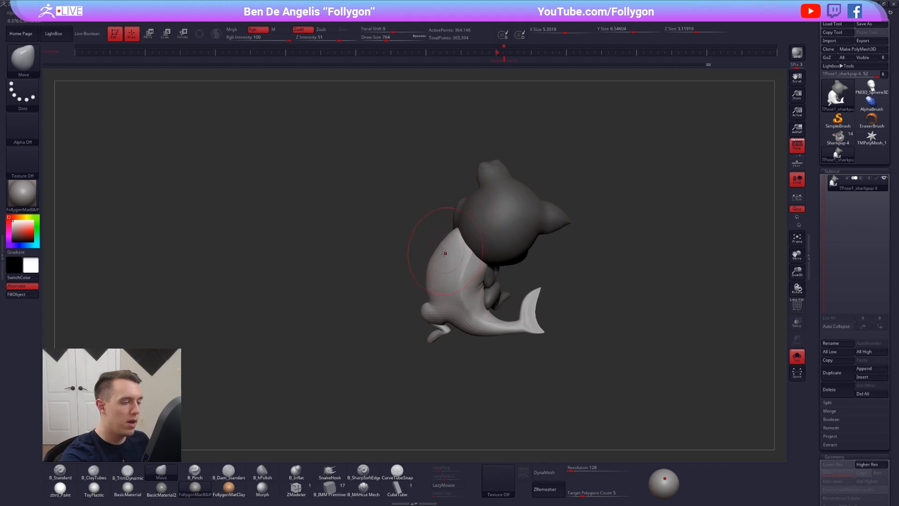
{"action": "key", "text": "shift"}
{"action": "key", "text": "space"}
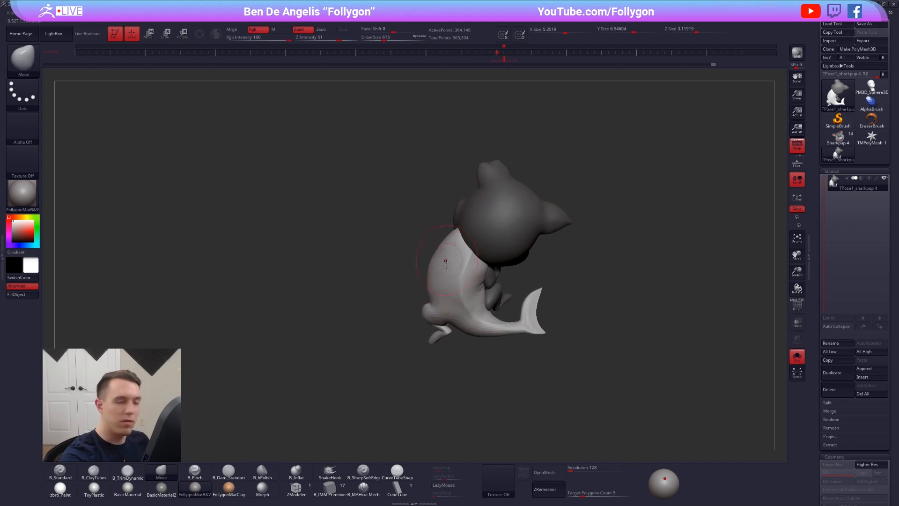
Step: Refine and smooth the upper back and shoulder from behind with a smaller brush, and return to the keyframed view
{"action": "right_click_drag", "start_coordinate": [468, 357], "coordinate": [498, 387], "text": "alt"}
{"action": "right_click_drag", "start_coordinate": [495, 330], "coordinate": [492, 314], "text": "alt"}
{"action": "key", "text": "shift"}
{"action": "key", "text": "space"}
{"action": "left_click_drag", "start_coordinate": [476, 263], "coordinate": [470, 263]}
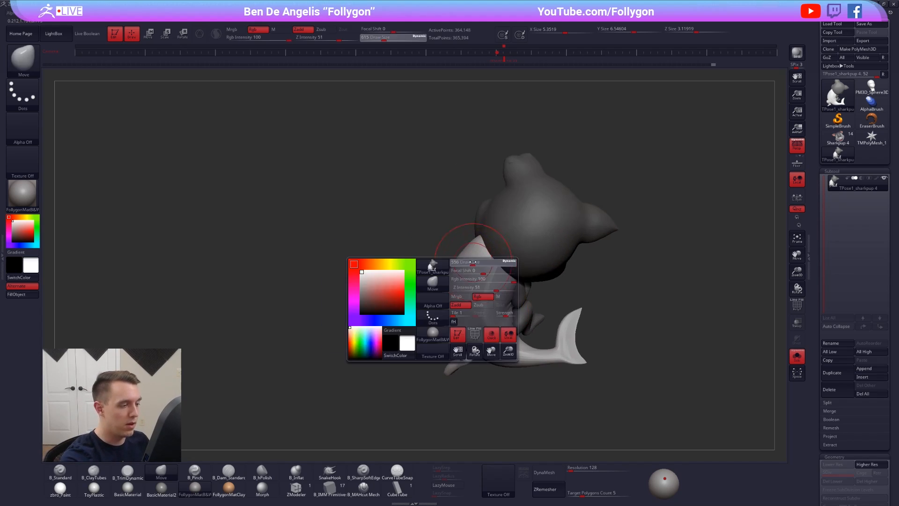
{"action": "right_click_drag", "start_coordinate": [450, 262], "coordinate": [453, 271]}
{"action": "key", "text": "shift"}
{"action": "mouse_move", "coordinate": [448, 317]}
{"action": "right_mouse_down"}
{"action": "mouse_move", "coordinate": [521, 312]}
{"action": "mouse_move", "coordinate": [482, 297]}
{"action": "right_mouse_up"}
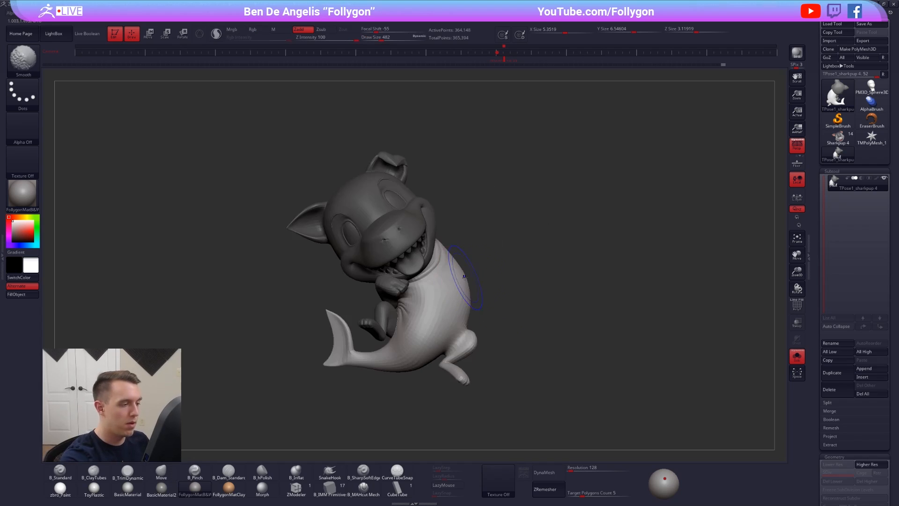
{"action": "left_click", "coordinate": [505, 59]}
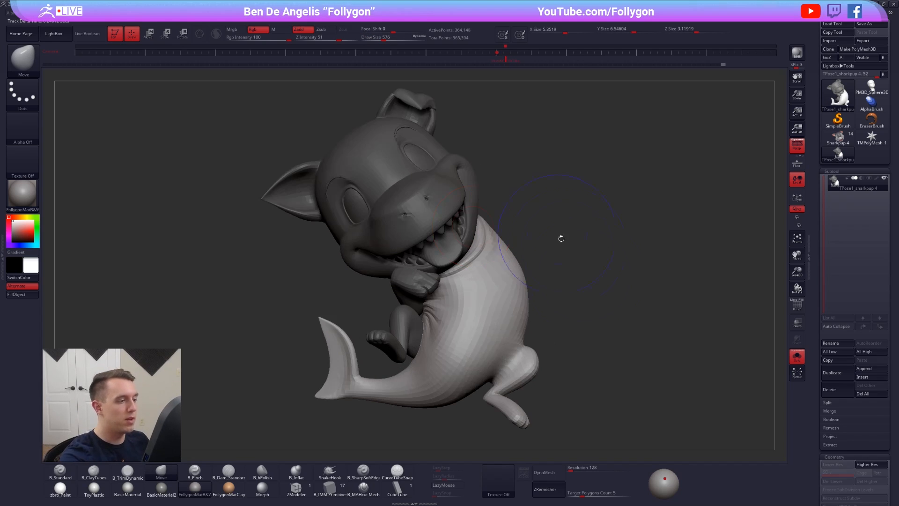
Step: Compare the body with the reference, and reshape the upper back behind the head with the Move brush at draw size 699
{"action": "key", "text": "shift+z"}
{"action": "key", "text": "shift+z"}
{"action": "right_click_drag", "start_coordinate": [648, 352], "coordinate": [574, 348]}
{"action": "left_click_drag", "start_coordinate": [477, 192], "coordinate": [480, 191]}
{"action": "right_click_drag", "start_coordinate": [404, 275], "coordinate": [428, 271]}
{"action": "key", "text": "space"}
{"action": "left_click_drag", "start_coordinate": [469, 224], "coordinate": [441, 239]}
{"action": "right_click_drag", "start_coordinate": [459, 243], "coordinate": [543, 240]}
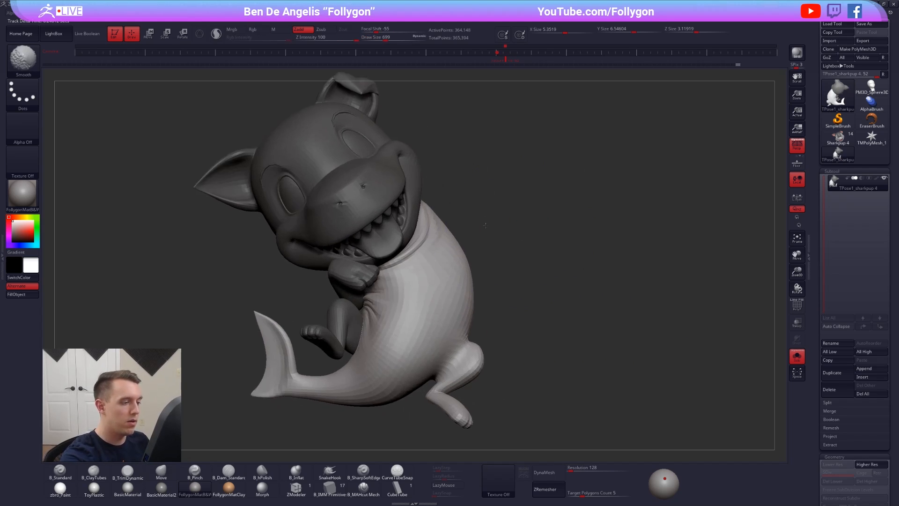
Step: Refine the body's outer edge with the Move brush at draw size 519, unhide the back-side arm and clear the mask
{"action": "mouse_move", "coordinate": [526, 276]}
{"action": "right_mouse_down", "text": "ctrl"}
{"action": "mouse_move", "coordinate": [487, 265]}
{"action": "mouse_move", "coordinate": [521, 251]}
{"action": "right_mouse_up", "text": "ctrl"}
{"action": "right_click_drag", "start_coordinate": [503, 287], "coordinate": [469, 338], "text": "ctrl"}
{"action": "key", "text": "space"}
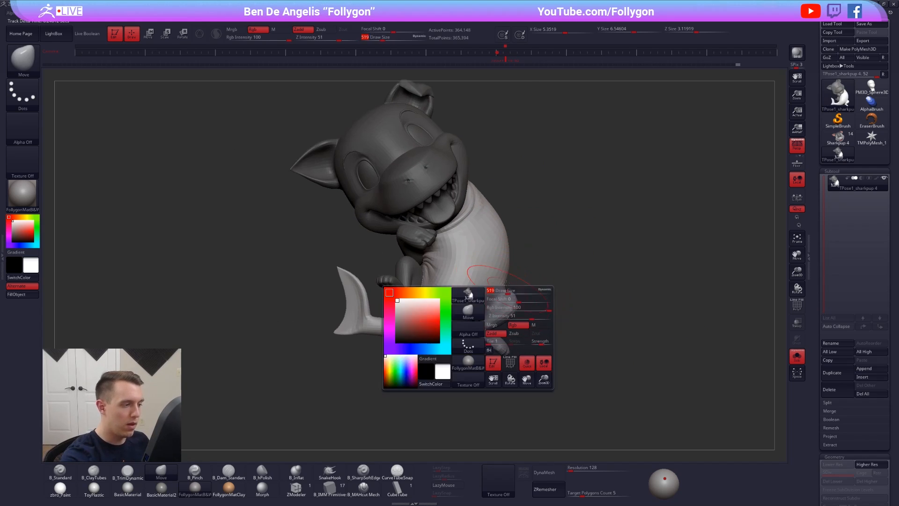
{"action": "left_click_drag", "start_coordinate": [505, 307], "coordinate": [500, 307]}
{"action": "key", "text": "f"}
{"action": "left_click", "coordinate": [547, 171], "text": "ctrl+shift"}
{"action": "left_click_drag", "start_coordinate": [552, 176], "coordinate": [583, 169], "text": "ctrl"}
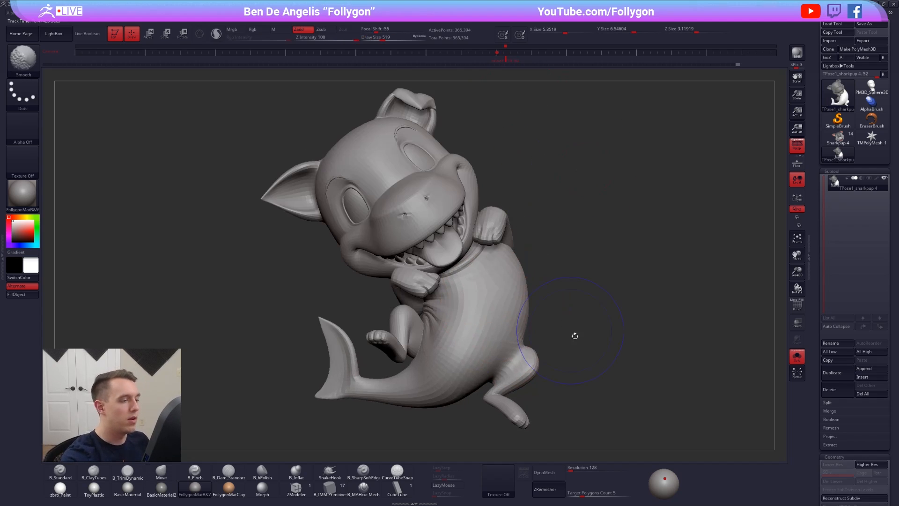
Step: Compare the pose with the reference, mask everything except the leg near the belly and rotate that leg with Transpose
{"action": "key", "text": "shift+z"}
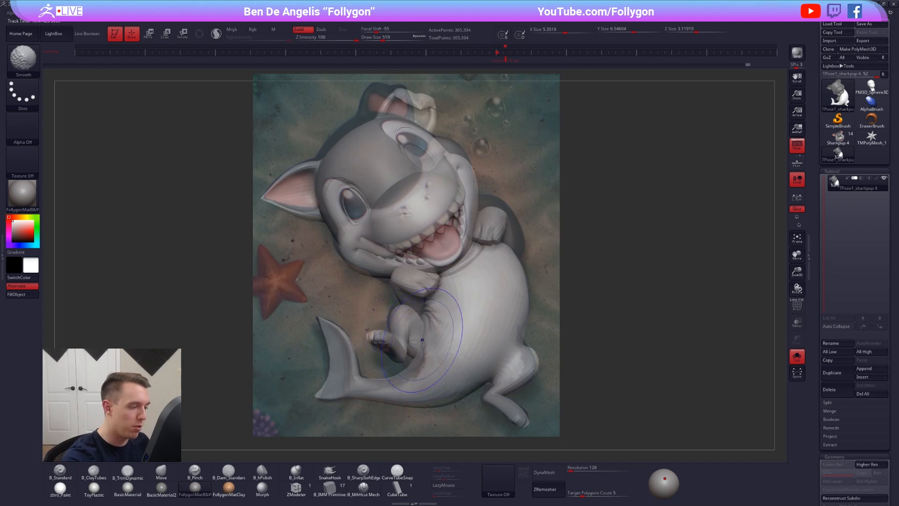
{"action": "key", "text": "shift+z"}
{"action": "key", "text": "w"}
{"action": "left_click_drag", "start_coordinate": [410, 341], "coordinate": [444, 348], "text": "ctrl"}
{"action": "left_click", "coordinate": [408, 343], "text": "ctrl"}
{"action": "mouse_move", "coordinate": [408, 343]}
{"action": "right_mouse_down"}
{"action": "mouse_move", "coordinate": [491, 345]}
{"action": "mouse_move", "coordinate": [428, 353]}
{"action": "right_mouse_up"}
{"action": "key", "text": "r"}
{"action": "left_click_drag", "start_coordinate": [422, 354], "coordinate": [503, 324]}
{"action": "key", "text": "q"}
Step: Inspect the hips and legs from behind, reduce the Move brush draw size to 279 and clear the mask
{"action": "right_click_drag", "start_coordinate": [377, 365], "coordinate": [420, 307]}
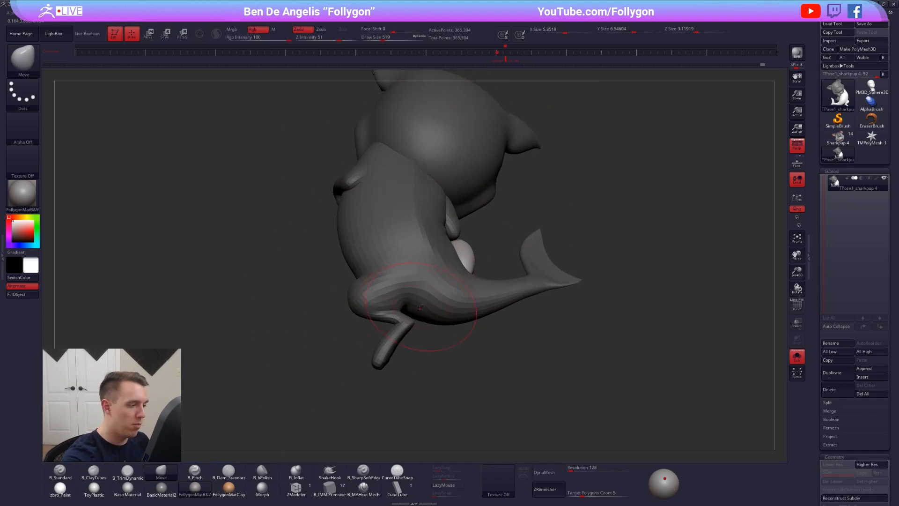
{"action": "key", "text": "space"}
{"action": "left_click_drag", "start_coordinate": [420, 307], "coordinate": [414, 307]}
{"action": "right_click_drag", "start_coordinate": [427, 307], "coordinate": [410, 328]}
{"action": "left_click_drag", "start_coordinate": [425, 347], "coordinate": [445, 346], "text": "ctrl"}
{"action": "right_click_drag", "start_coordinate": [408, 305], "coordinate": [426, 290]}
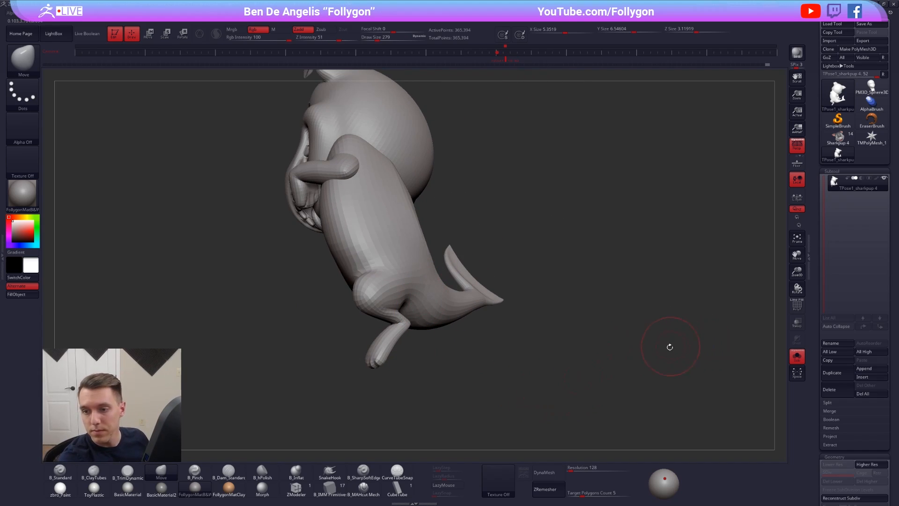
{"action": "right_click_drag", "start_coordinate": [669, 347], "coordinate": [650, 370]}
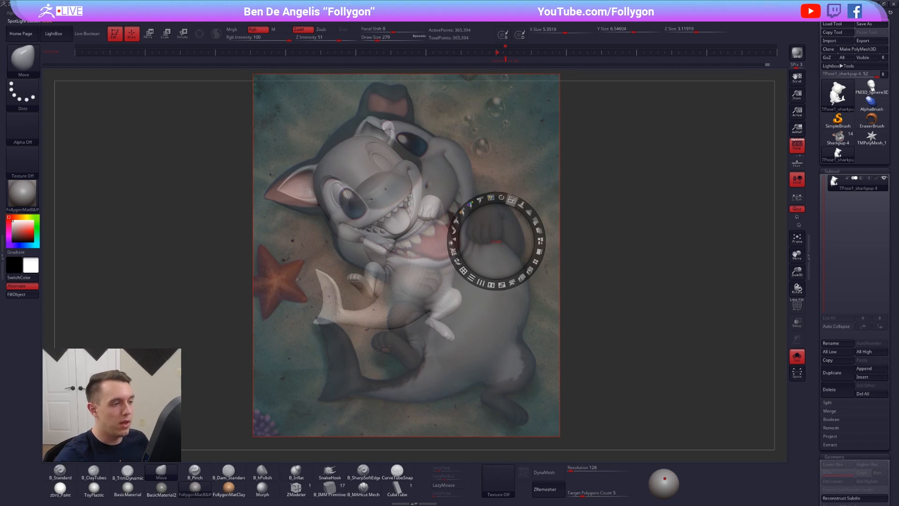
Step: Raise the reference painting's opacity to full in Spotlight and lower it back to semi-transparent
{"action": "left_click_drag", "start_coordinate": [533, 222], "coordinate": [529, 270]}
{"action": "key", "text": "z"}
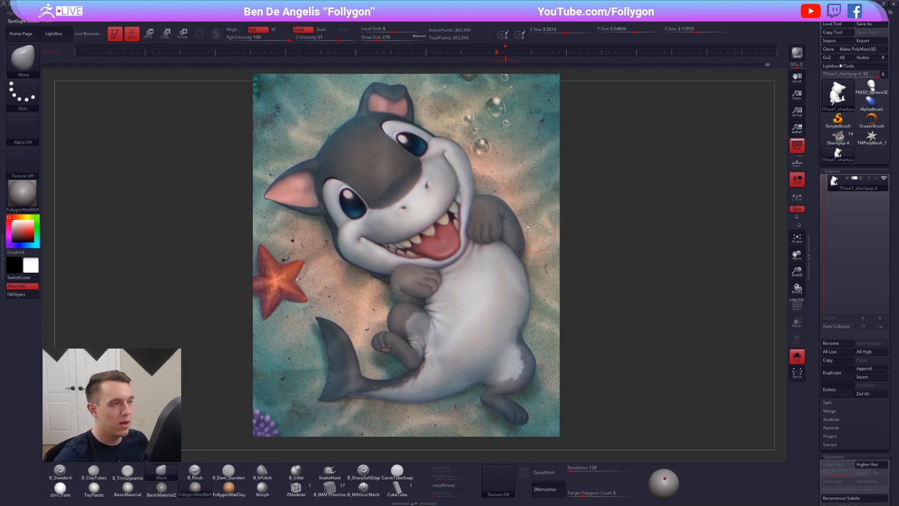
{"action": "key", "text": "z"}
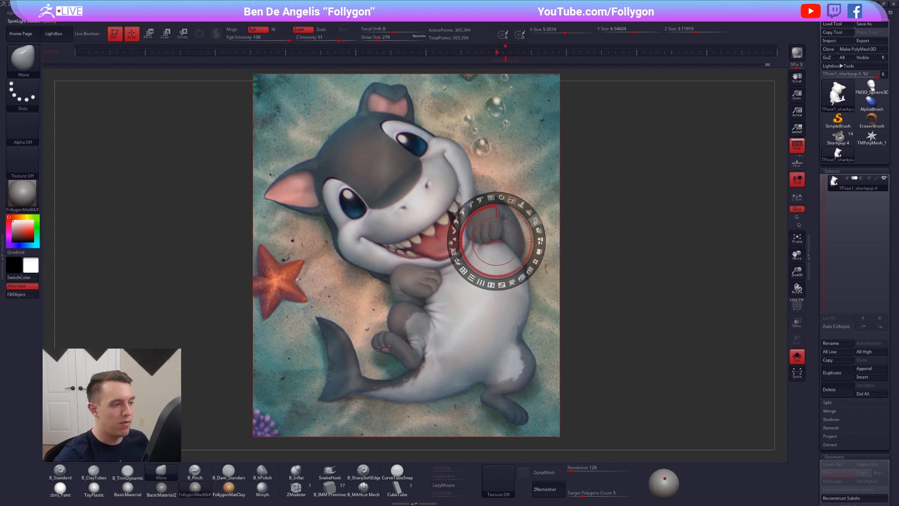
{"action": "left_click_drag", "start_coordinate": [535, 221], "coordinate": [511, 188]}
{"action": "key", "text": "z"}
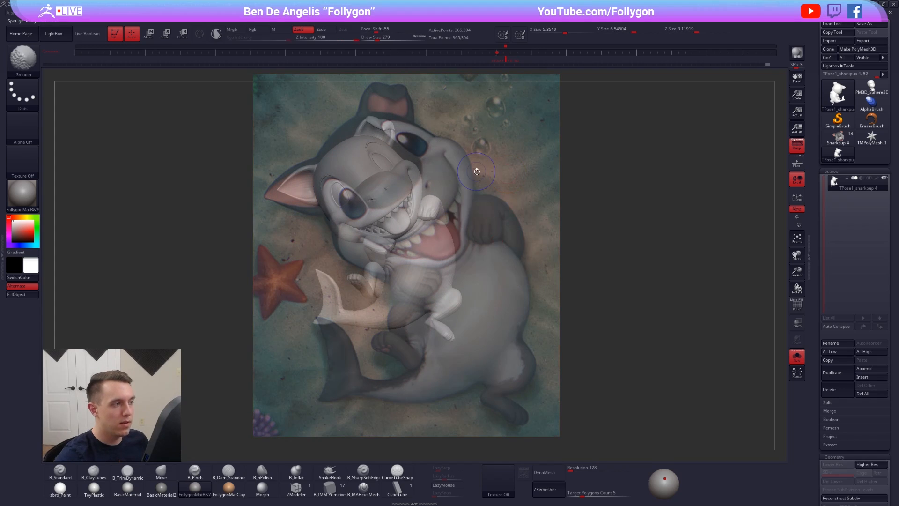
Step: Return to the keyframed camera view and compare the whole pose with the reference by toggling the overlay
{"action": "key", "text": "shift+z"}
{"action": "key", "text": "shift+z"}
{"action": "key", "text": "shift+z"}
{"action": "key", "text": "shift+z"}
{"action": "key", "text": "z"}
{"action": "key", "text": "z"}
{"action": "key", "text": "shift+z"}
{"action": "key", "text": "shift+z"}
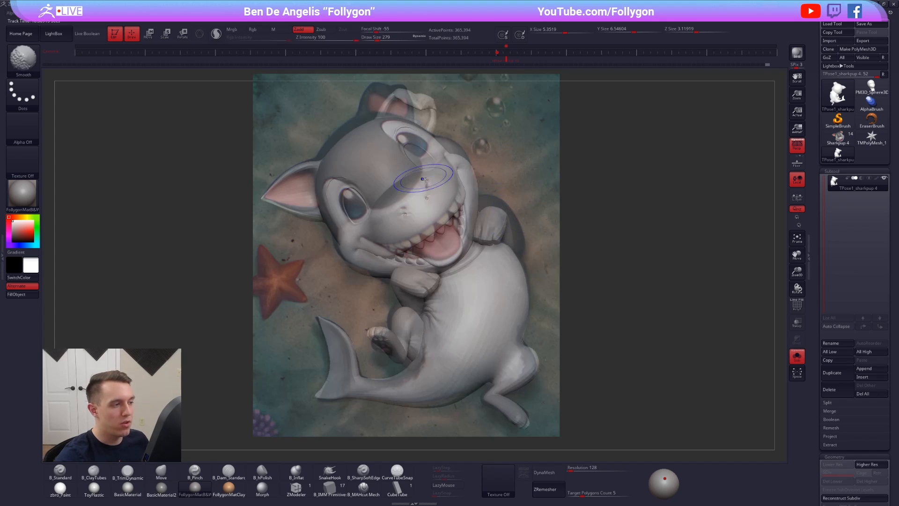
{"action": "key", "text": "shift+z"}
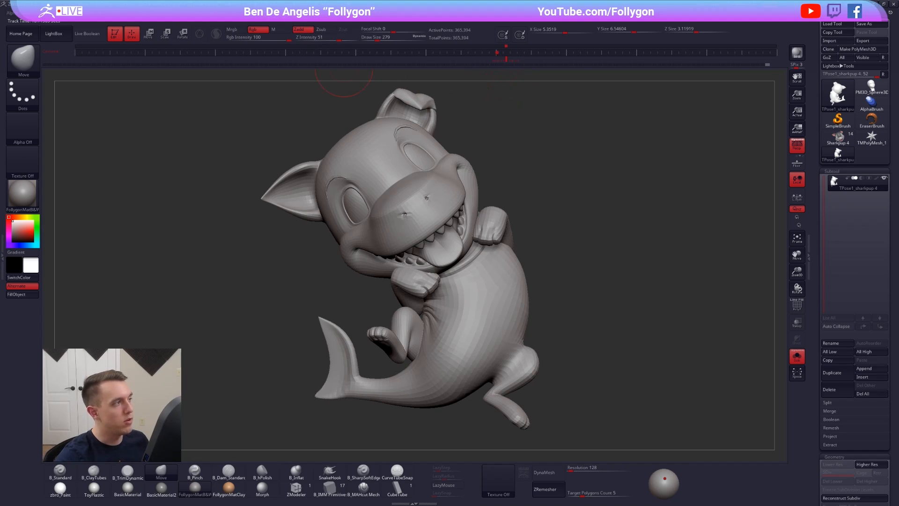
Step: Turn the Timeline display off and back on in the Movie settings
{"action": "mouse_move", "coordinate": [238, 13]}
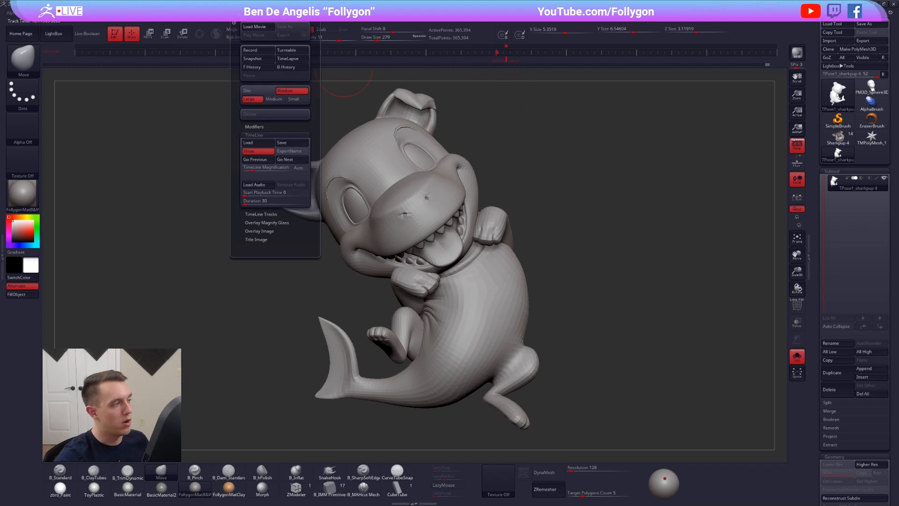
{"action": "left_click", "coordinate": [265, 151]}
{"action": "left_click", "coordinate": [265, 152]}
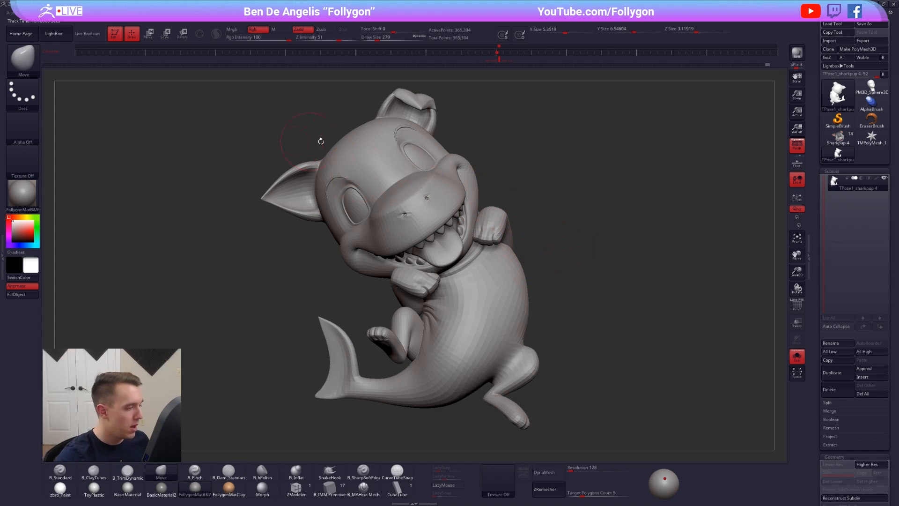
Step: Orbit away from the model, restore the camera view stored on the timeline and check it against the reference
{"action": "left_click_drag", "start_coordinate": [566, 151], "coordinate": [508, 173]}
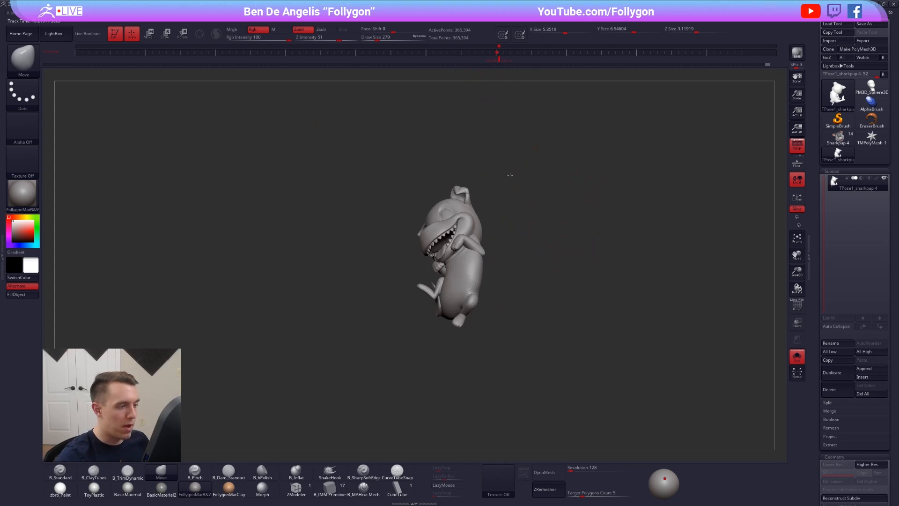
{"action": "left_click_drag", "start_coordinate": [485, 201], "coordinate": [564, 162], "text": "alt"}
{"action": "left_click", "coordinate": [507, 59]}
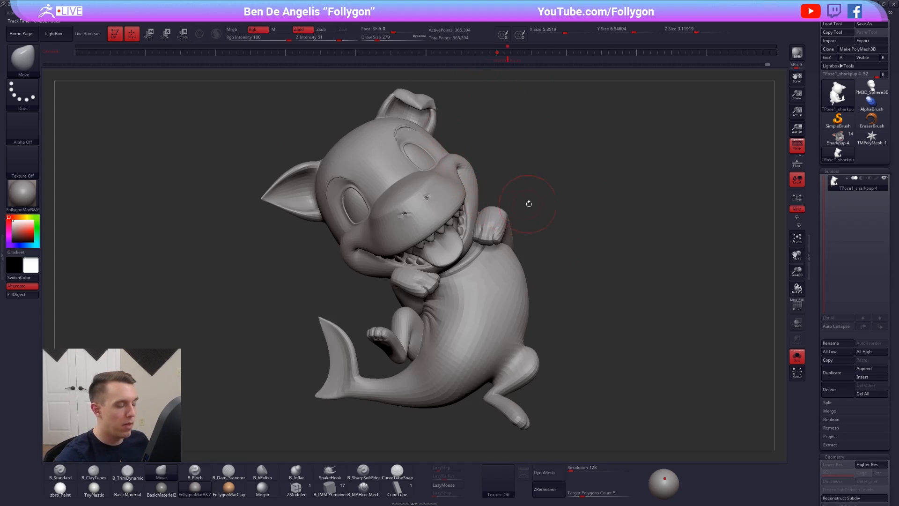
{"action": "left_click_drag", "start_coordinate": [525, 202], "coordinate": [368, 201]}
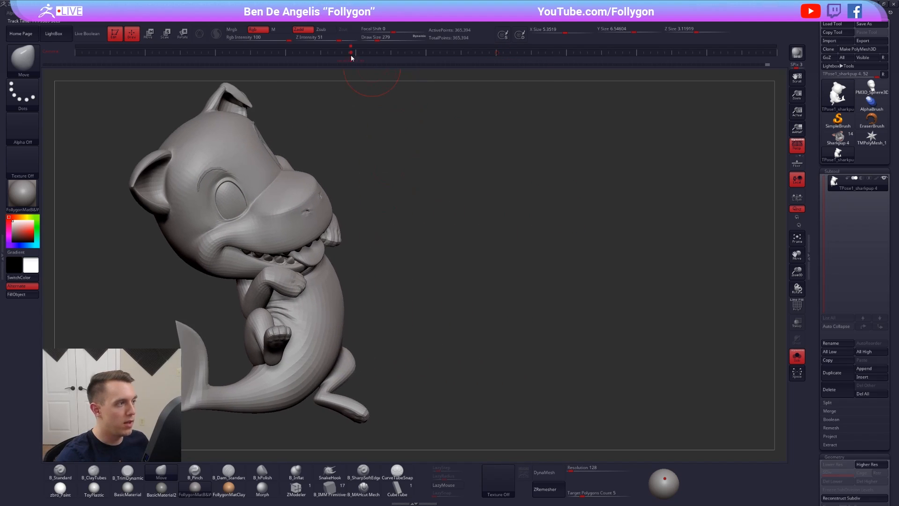
{"action": "left_click_drag", "start_coordinate": [361, 61], "coordinate": [507, 79]}
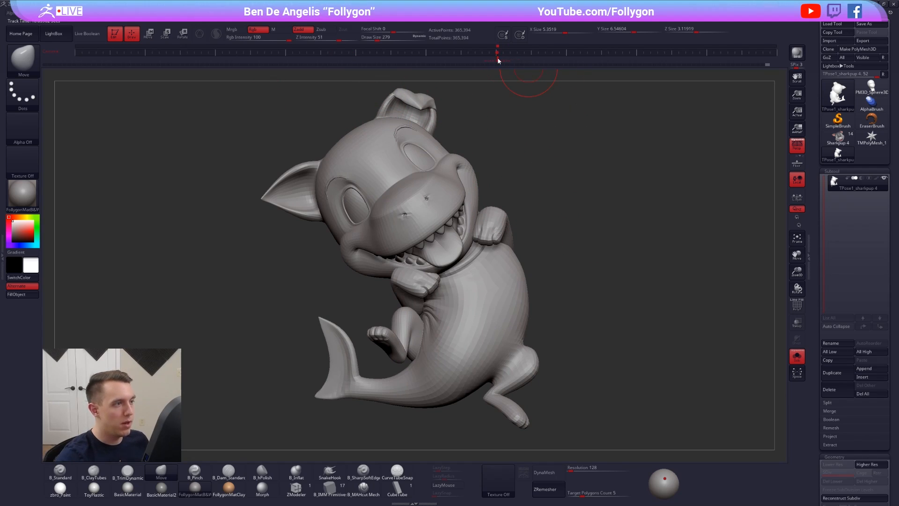
{"action": "key", "text": "shift+z"}
{"action": "key", "text": "shift+z"}
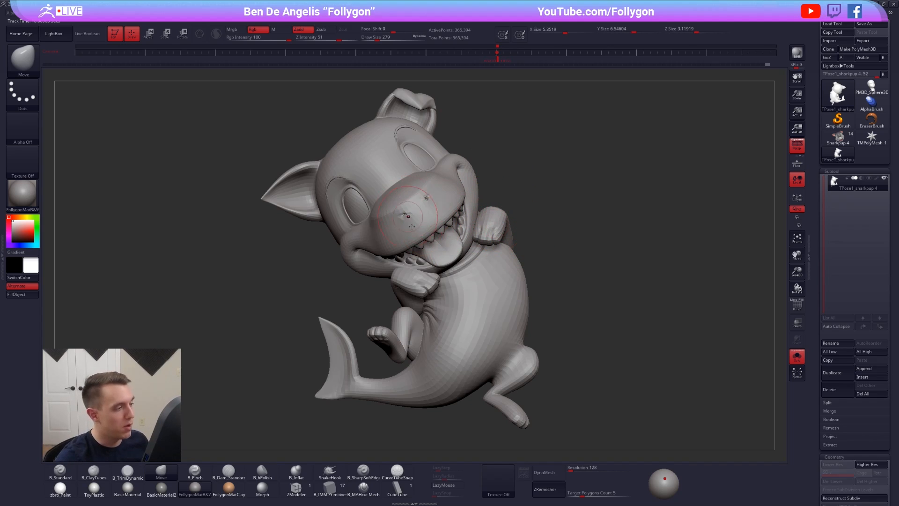
Step: Display the polygroups, hide the head's groups including teeth, tongue, brows and ear, mask the remaining body and limbs, and unhide everything
{"action": "key", "text": "shift+f"}
{"action": "left_click_drag", "start_coordinate": [479, 291], "coordinate": [510, 234]}
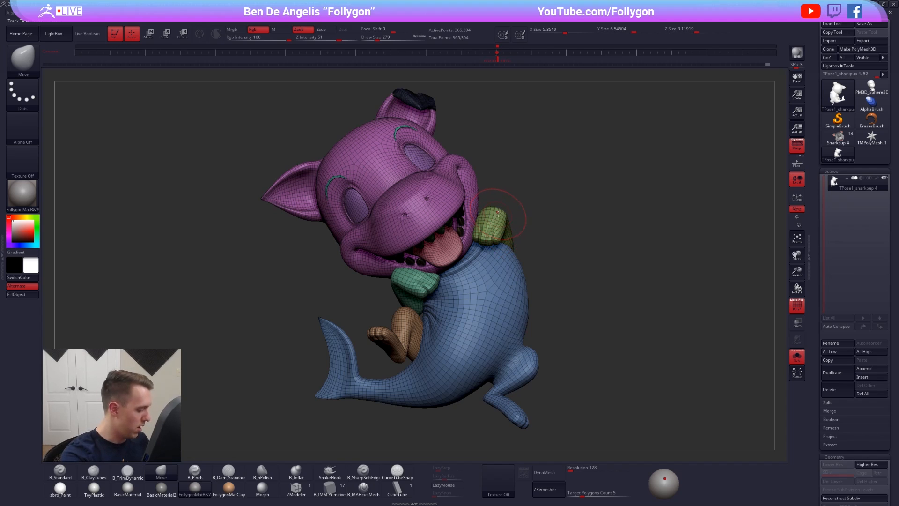
{"action": "key", "text": "shift+z"}
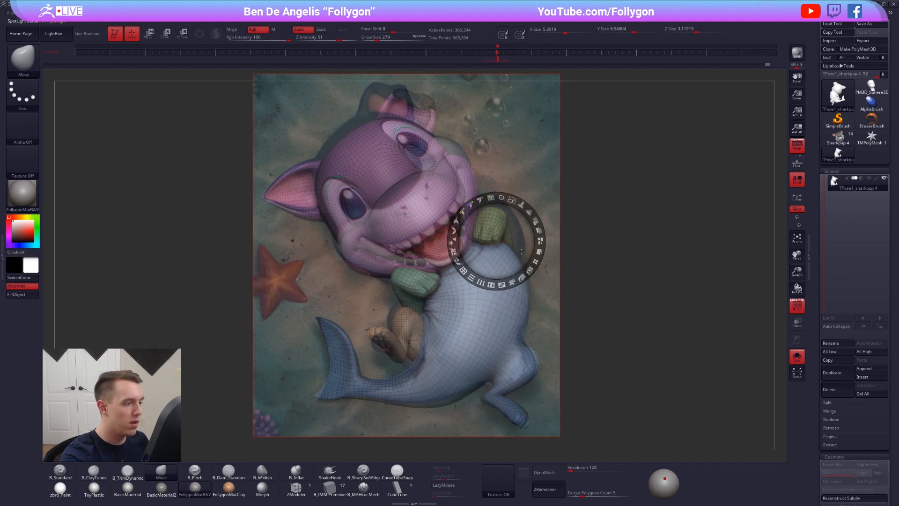
{"action": "key", "text": "shift+z"}
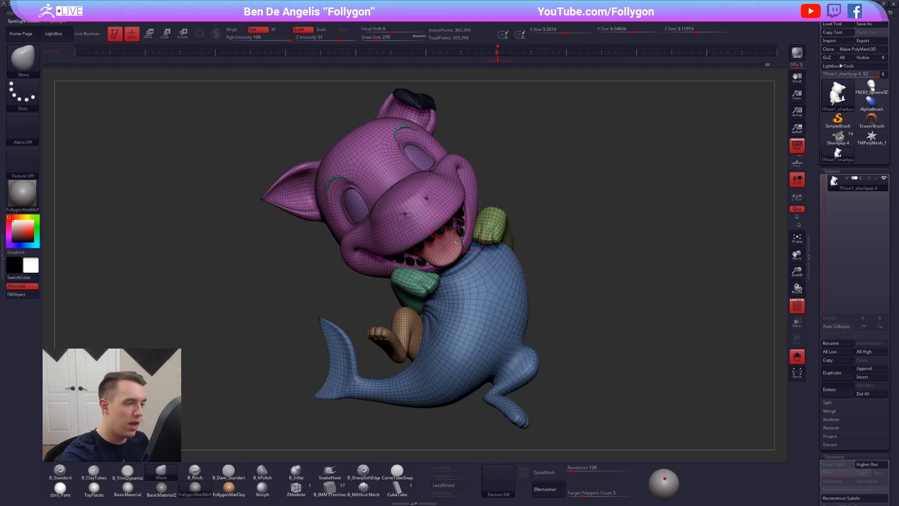
{"action": "left_click", "coordinate": [456, 241], "text": "ctrl+shift"}
{"action": "left_click", "coordinate": [488, 204], "text": "ctrl+shift"}
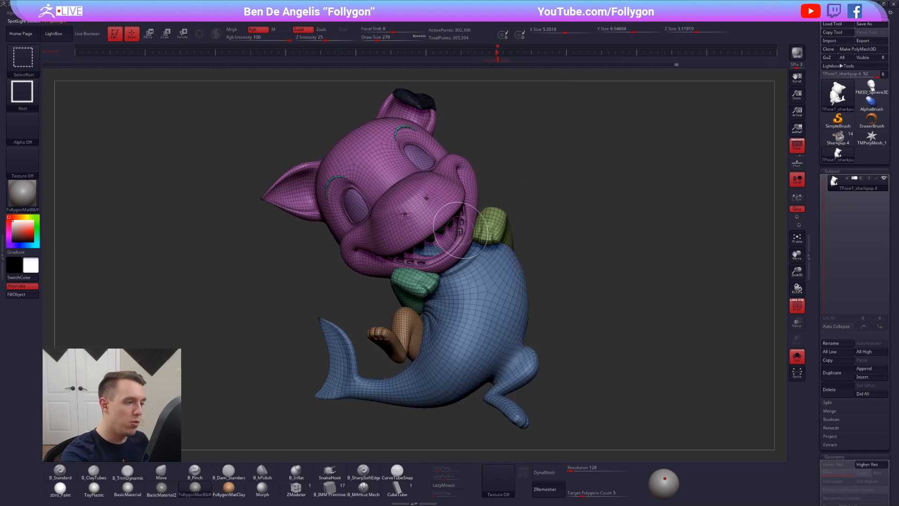
{"action": "left_click", "coordinate": [461, 235], "text": "ctrl+alt+shift"}
{"action": "left_click", "coordinate": [454, 217], "text": "ctrl+alt+shift"}
{"action": "left_click", "coordinate": [428, 169], "text": "ctrl+alt+shift"}
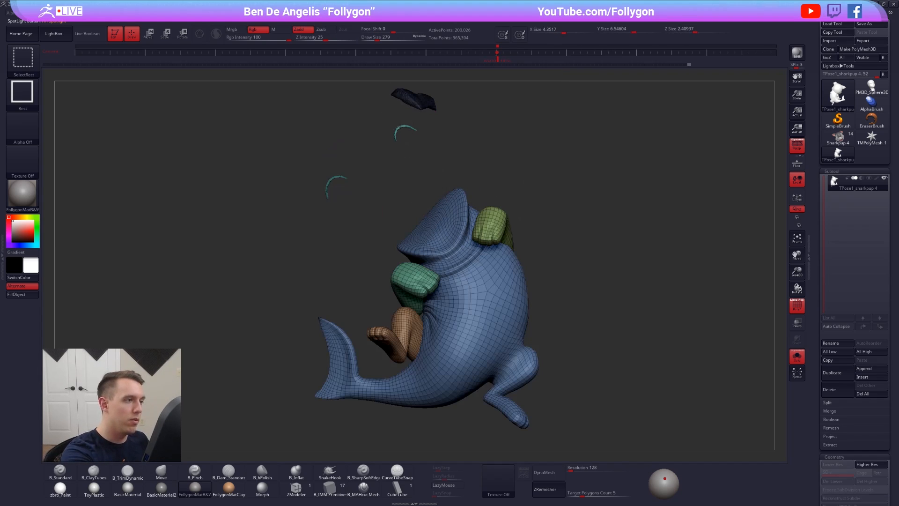
{"action": "left_click", "coordinate": [404, 132], "text": "ctrl+alt+shift"}
{"action": "left_click", "coordinate": [418, 109], "text": "ctrl+alt+shift"}
{"action": "left_click", "coordinate": [457, 145], "text": "ctrl+shift"}
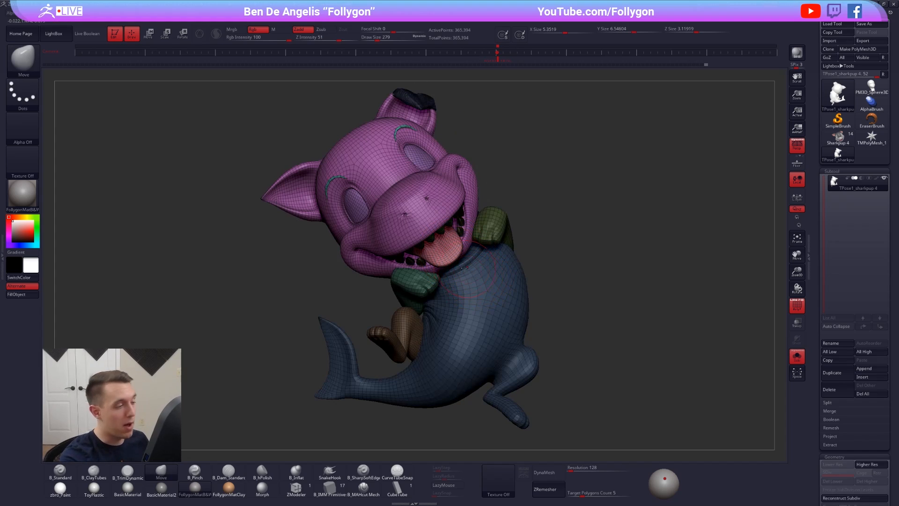
Step: Overlay the reference and move and slightly enlarge the unmasked head with Transpose to fit the painting
{"action": "key", "text": "w"}
{"action": "key", "text": "shift+z"}
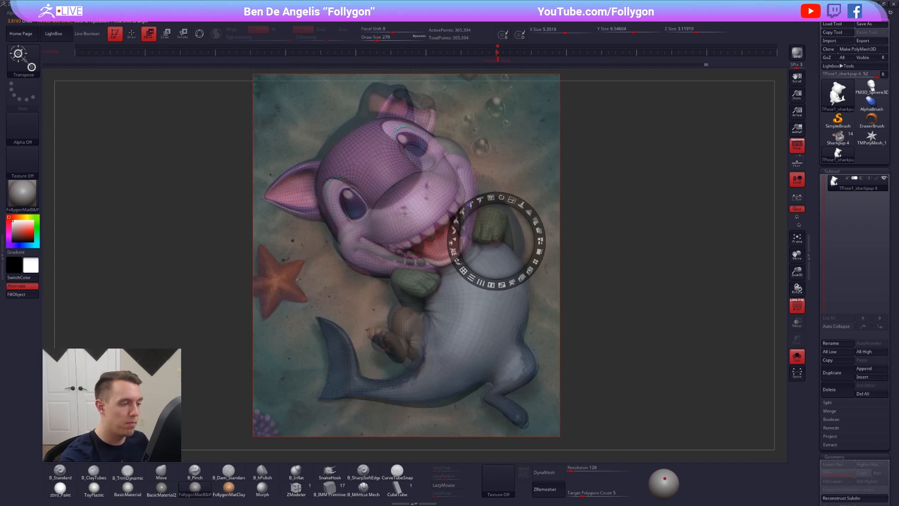
{"action": "key", "text": "z"}
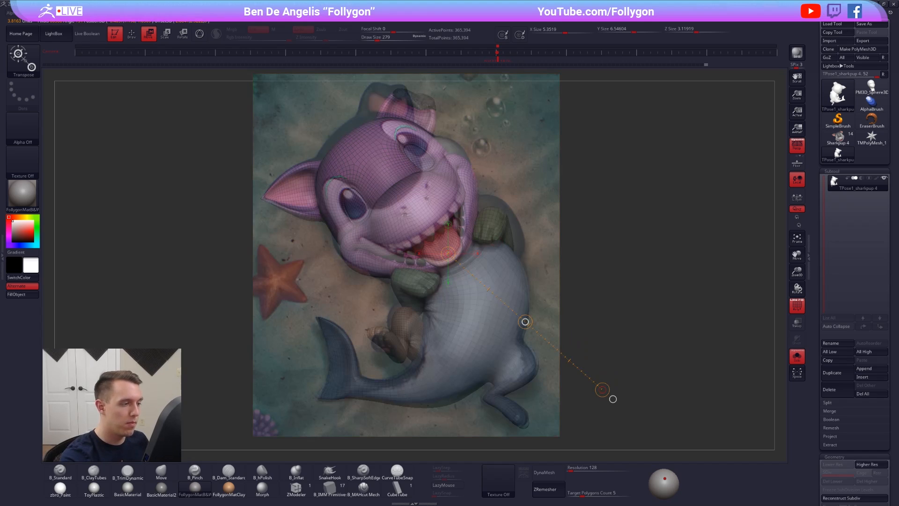
{"action": "left_click_drag", "start_coordinate": [523, 318], "coordinate": [516, 312]}
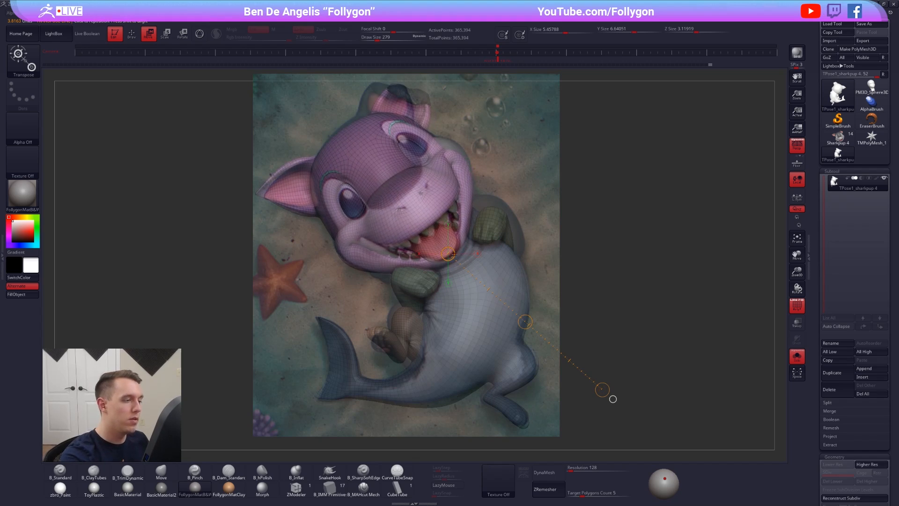
{"action": "key", "text": "e"}
{"action": "left_click_drag", "start_coordinate": [347, 263], "coordinate": [307, 299]}
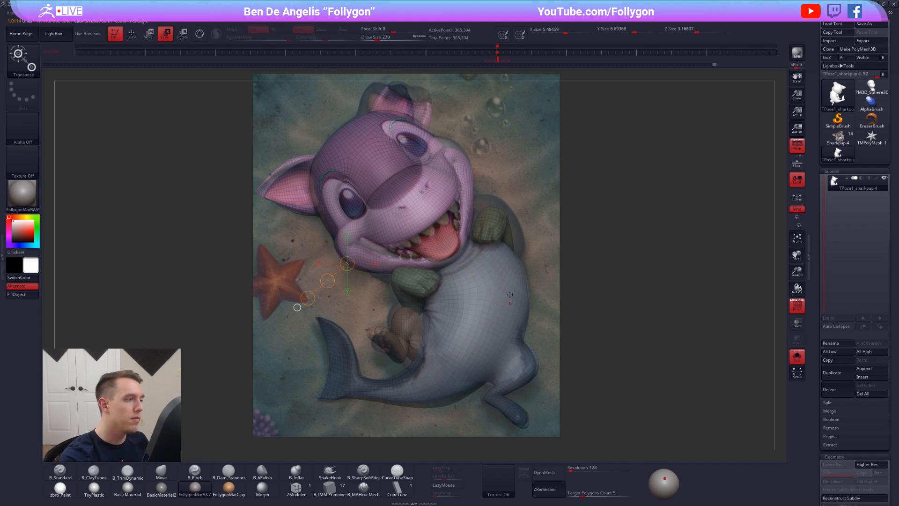
Step: Rotate the head with Transpose to match the tilt of the painted head
{"action": "key", "text": "r"}
{"action": "left_click_drag", "start_coordinate": [422, 215], "coordinate": [569, 176]}
{"action": "key", "text": "w"}
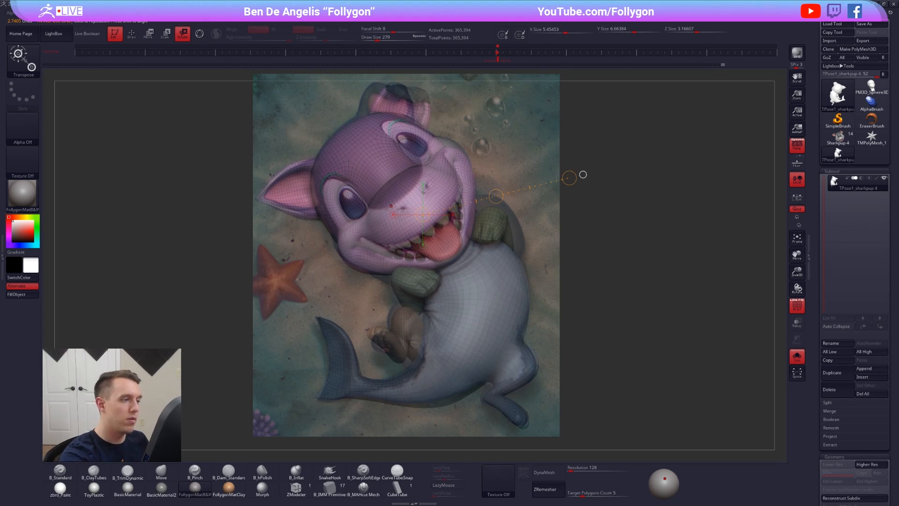
{"action": "key", "text": "r"}
{"action": "left_click_drag", "start_coordinate": [583, 175], "coordinate": [562, 152]}
Step: Hide the reference and polygroup display, clear the mask and return to the Move brush
{"action": "key", "text": "z"}
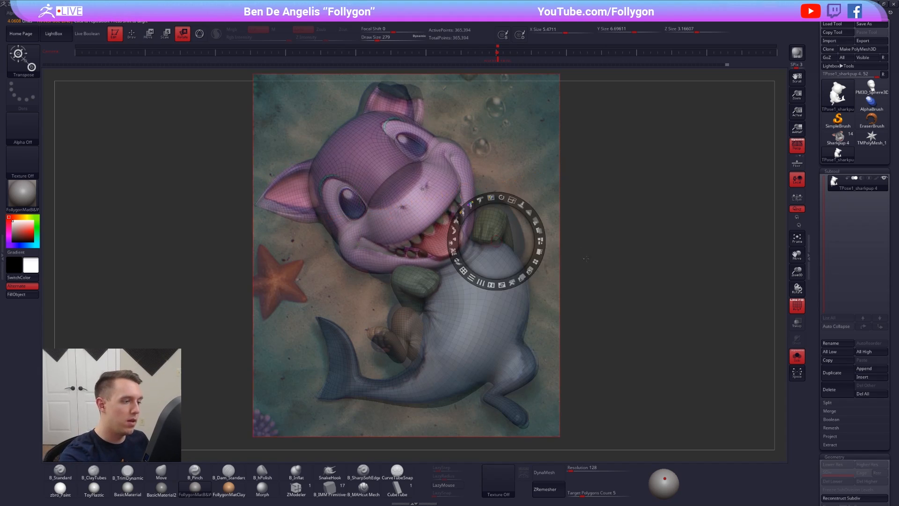
{"action": "key", "text": "shift+z"}
{"action": "key", "text": "shift+f"}
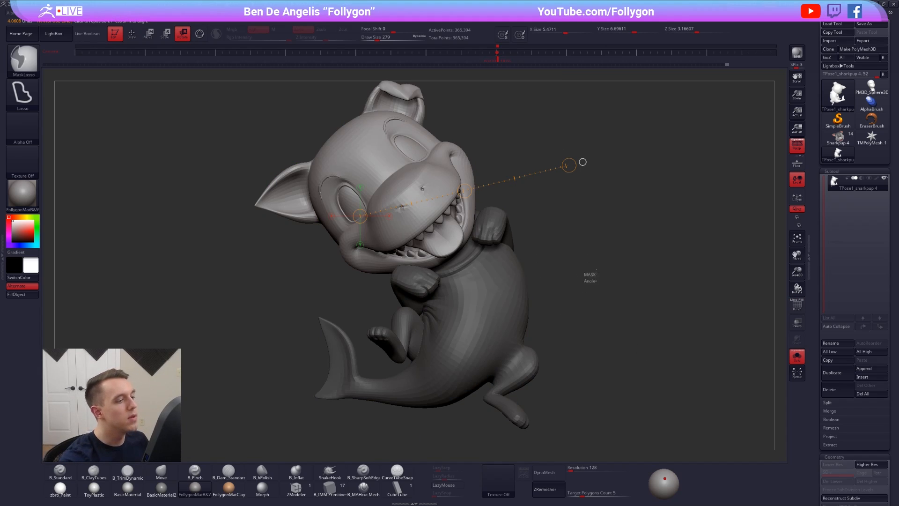
{"action": "key", "text": "ctrl+z"}
{"action": "left_click_drag", "start_coordinate": [582, 162], "coordinate": [540, 160]}
{"action": "mouse_move", "coordinate": [580, 317]}
{"action": "left_mouse_down"}
{"action": "mouse_move", "coordinate": [543, 308]}
{"action": "mouse_move", "coordinate": [612, 315]}
{"action": "left_mouse_up"}
{"action": "key", "text": "q"}
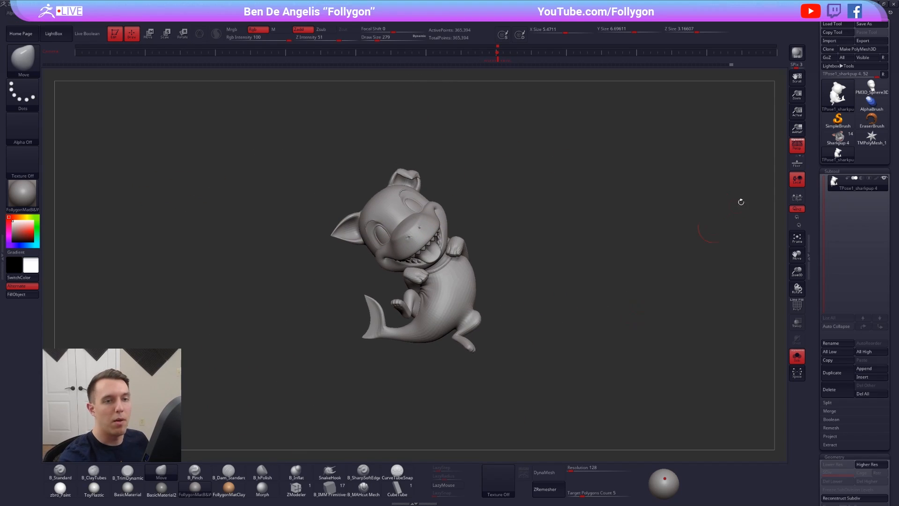
Step: Switch to the original Sharkpup 4 tool with its full set of subtools
{"action": "left_click", "coordinate": [838, 137]}
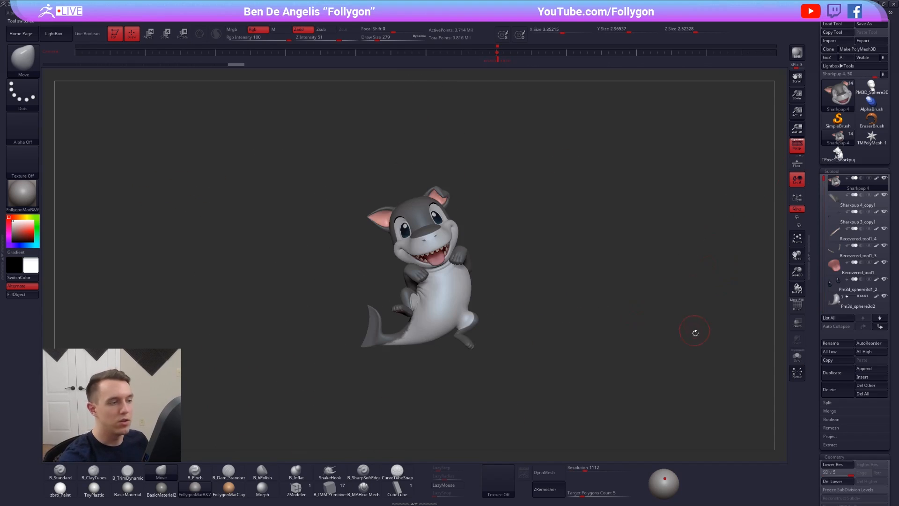
{"action": "mouse_move", "coordinate": [692, 346]}
{"action": "left_mouse_down", "text": "alt"}
{"action": "mouse_move", "coordinate": [693, 336]}
{"action": "mouse_move", "coordinate": [702, 355]}
{"action": "left_mouse_up", "text": "alt"}
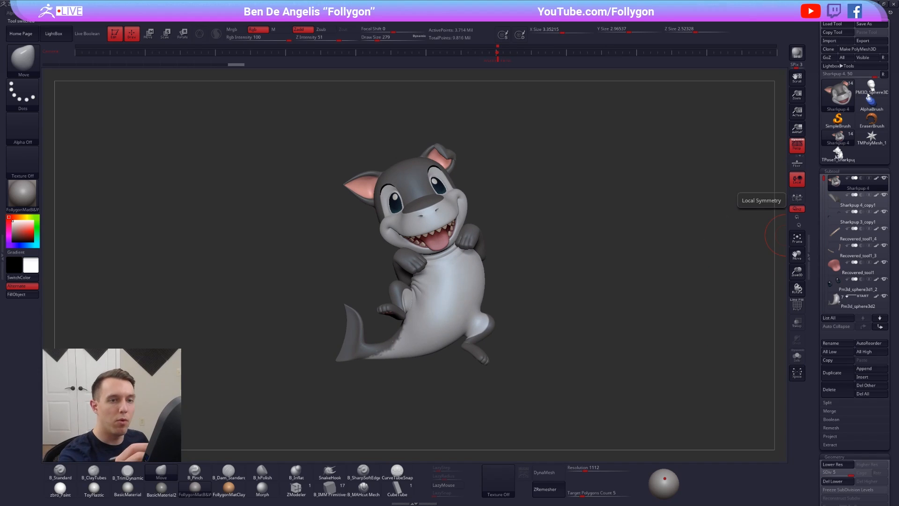
Step: Switch back to the TPose1 mesh, check the pose from several angles and choose the ClayTubes brush
{"action": "left_click", "coordinate": [838, 157]}
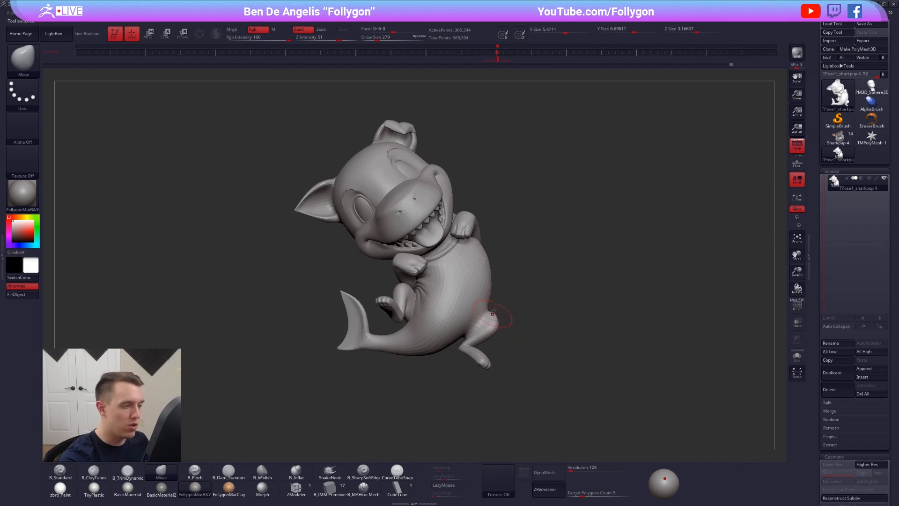
{"action": "mouse_move", "coordinate": [515, 300]}
{"action": "left_mouse_down"}
{"action": "mouse_move", "coordinate": [501, 323]}
{"action": "mouse_move", "coordinate": [461, 334]}
{"action": "mouse_move", "coordinate": [436, 290]}
{"action": "mouse_move", "coordinate": [465, 266]}
{"action": "mouse_move", "coordinate": [441, 301]}
{"action": "left_mouse_up"}
{"action": "key", "text": "space"}
{"action": "left_click", "coordinate": [471, 257]}
{"action": "left_click_drag", "start_coordinate": [389, 262], "coordinate": [462, 297], "text": "alt"}
{"action": "key", "text": "d"}
{"action": "left_click_drag", "start_coordinate": [403, 294], "coordinate": [489, 273]}
{"action": "key", "text": "shift+d"}
{"action": "key", "text": "b"}
{"action": "key", "text": "c"}
{"action": "key", "text": "t"}
{"action": "left_click_drag", "start_coordinate": [401, 282], "coordinate": [496, 288]}
{"action": "left_click_drag", "start_coordinate": [572, 294], "coordinate": [620, 311], "text": "alt"}
{"action": "left_click_drag", "start_coordinate": [598, 342], "coordinate": [585, 369], "text": "alt"}
Step: Transfer the pose from the TPose1 mesh to the original Sharkpup 4 subtools with TPose|SubT
{"action": "key", "text": "ctrl+shift+f"}
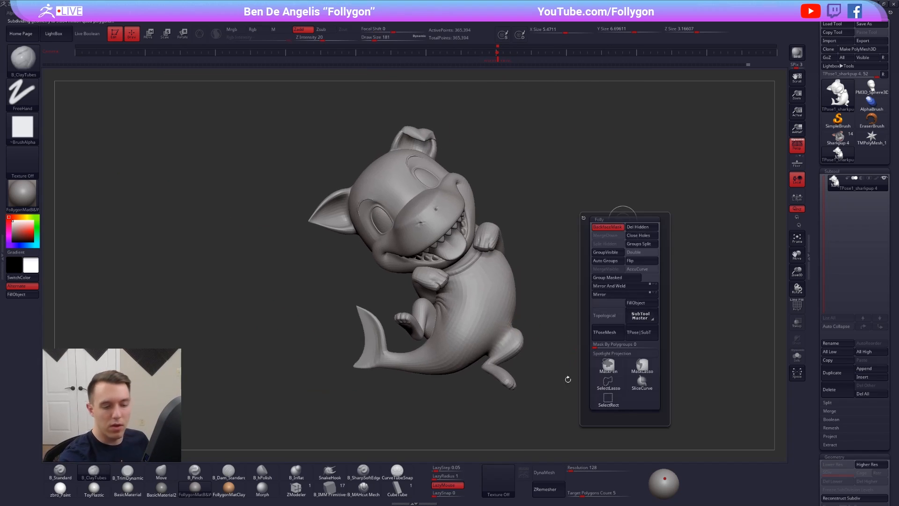
{"action": "key", "text": "ctrl+shift+f"}
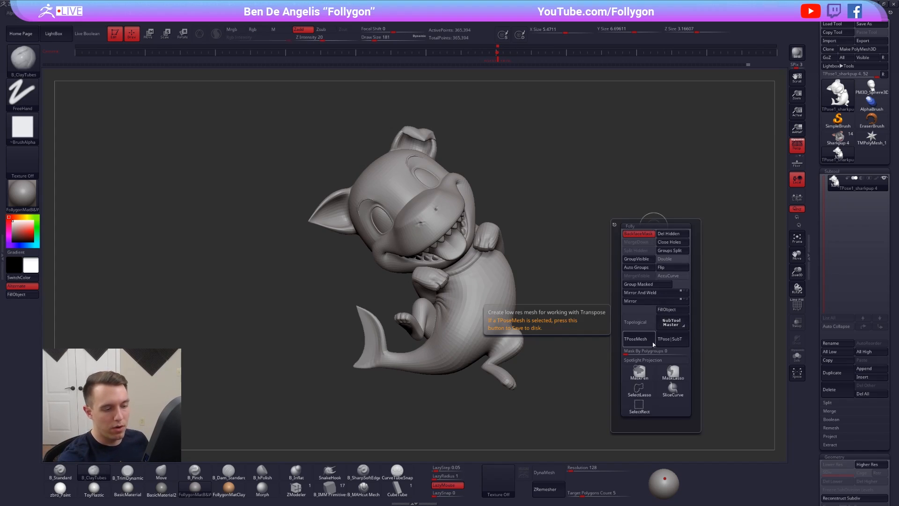
{"action": "left_click", "coordinate": [673, 340]}
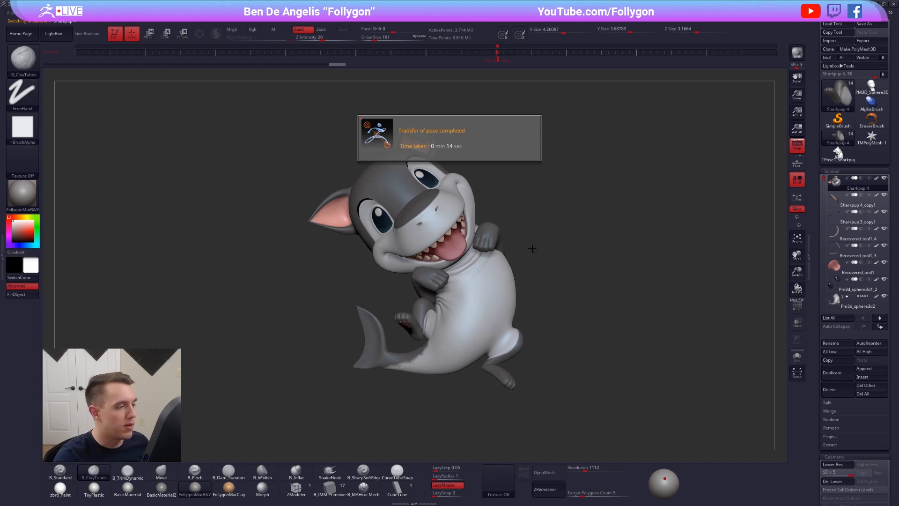
{"action": "key", "text": "ctrl+shift+space"}
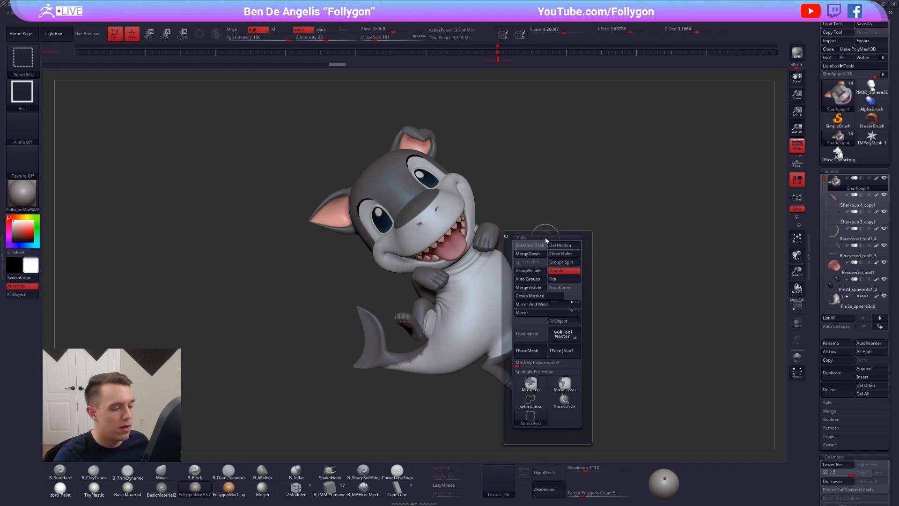
Step: Delete the TPose1 mesh and return to the Sharkpup 4 tool
{"action": "left_click", "coordinate": [837, 153]}
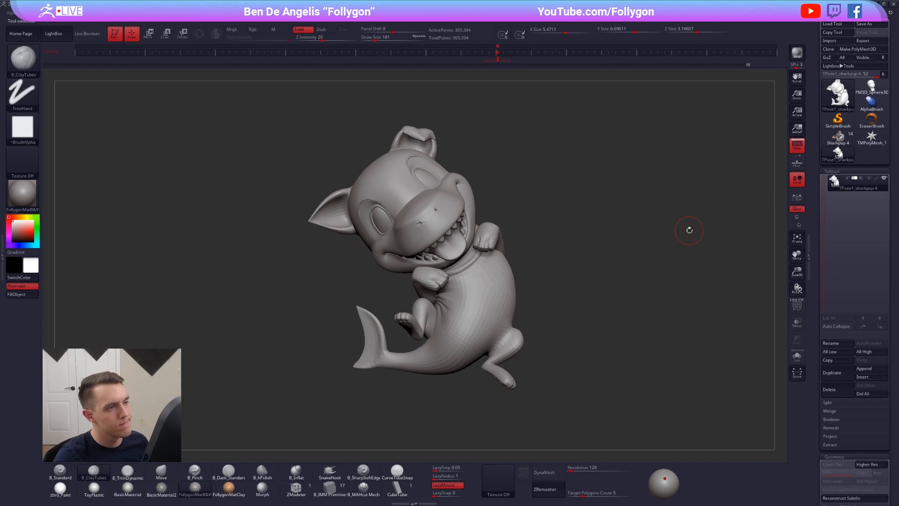
{"action": "left_click", "coordinate": [829, 389]}
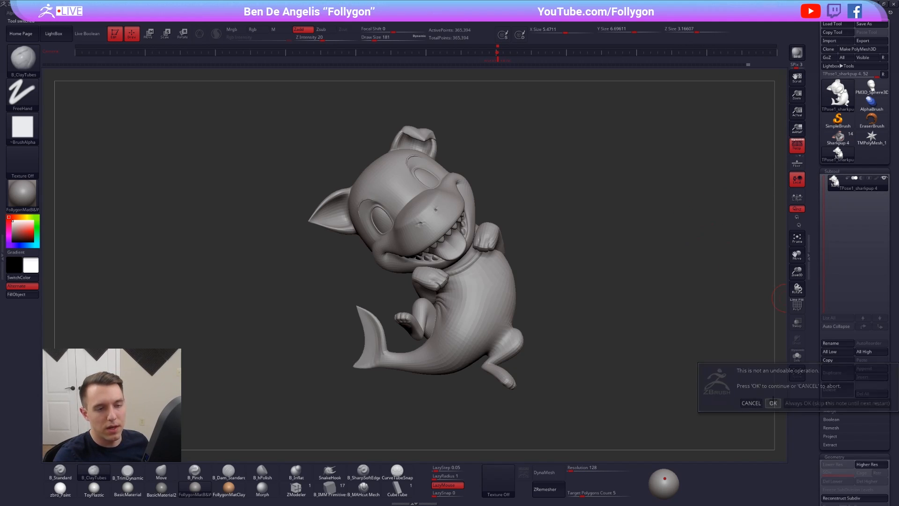
{"action": "left_click", "coordinate": [773, 402]}
{"action": "left_click", "coordinate": [846, 140]}
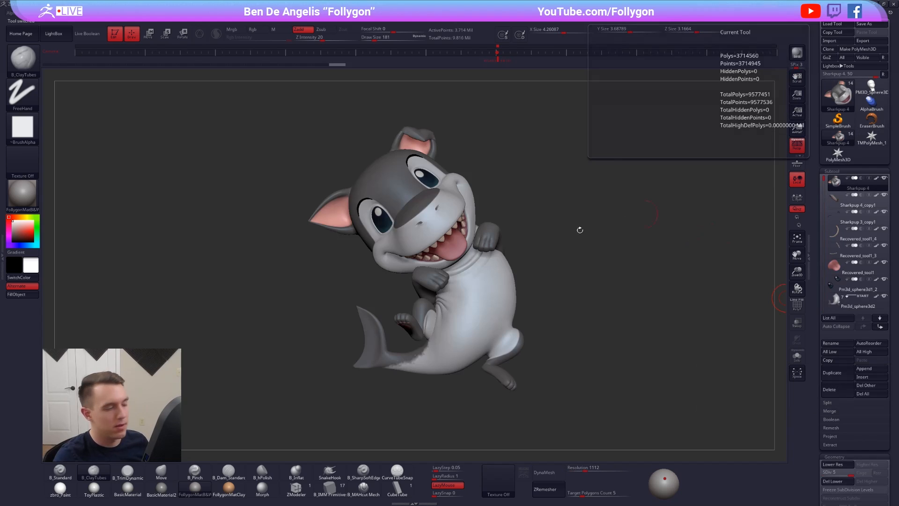
Step: Select the white body subtool Pm3d_sphere3d2 and set the draw size to about 215
{"action": "mouse_move", "coordinate": [580, 230]}
{"action": "left_mouse_down"}
{"action": "mouse_move", "coordinate": [579, 280]}
{"action": "mouse_move", "coordinate": [611, 220]}
{"action": "left_mouse_up"}
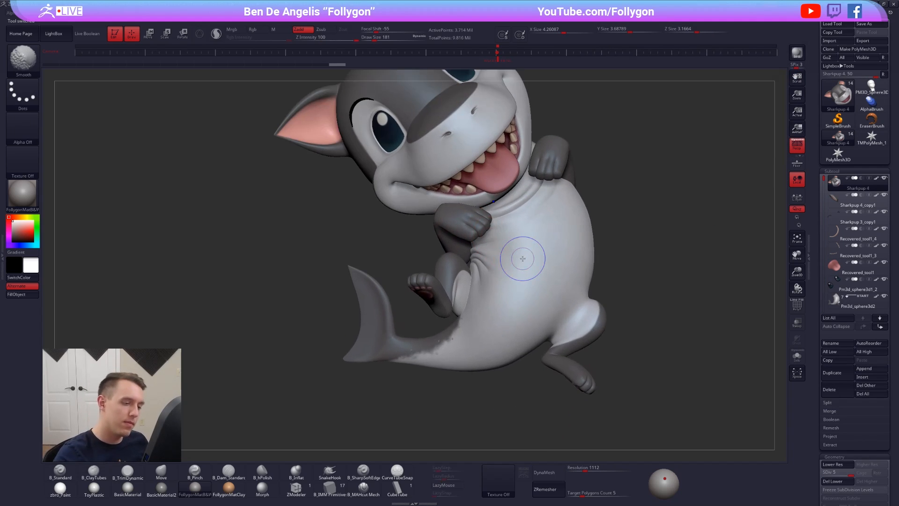
{"action": "key", "text": "shift+d"}
{"action": "key", "text": "shift+d"}
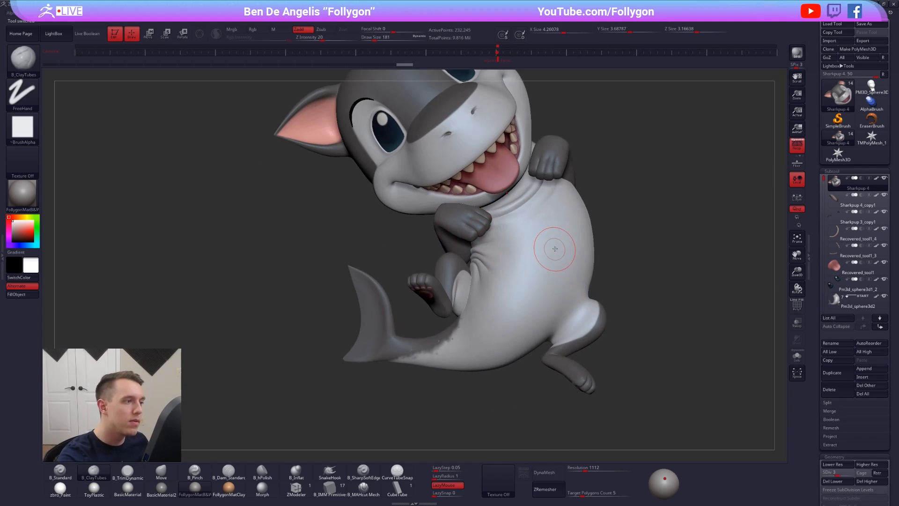
{"action": "key", "text": "d"}
{"action": "left_click", "coordinate": [557, 244], "text": "alt"}
{"action": "key", "text": "space"}
{"action": "left_click_drag", "start_coordinate": [568, 242], "coordinate": [570, 243]}
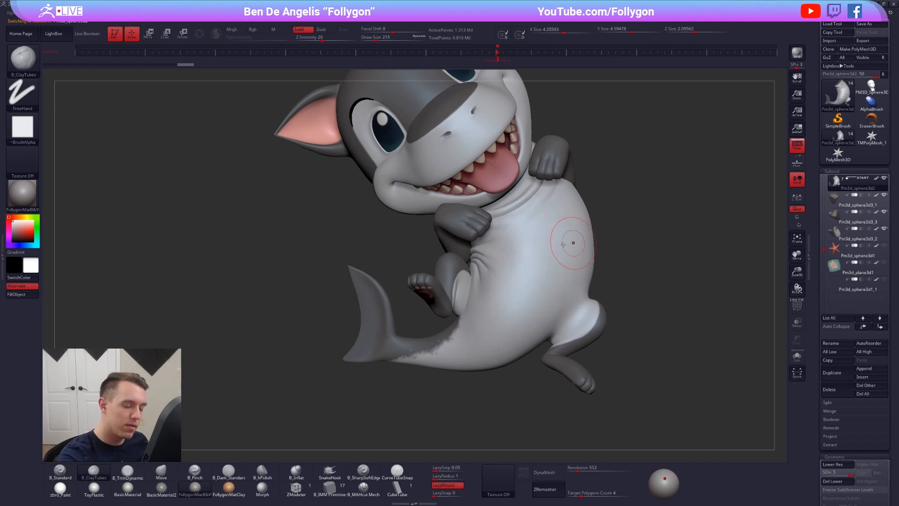
Step: Isolate the body subtool and lower it to subdivision level 1
{"action": "mouse_move", "coordinate": [568, 299]}
{"action": "right_mouse_down", "text": "alt"}
{"action": "mouse_move", "coordinate": [505, 294]}
{"action": "mouse_move", "coordinate": [502, 328]}
{"action": "right_mouse_up", "text": "alt"}
{"action": "key", "text": "shift+d"}
{"action": "key", "text": "shift+d"}
{"action": "key", "text": "shift+d"}
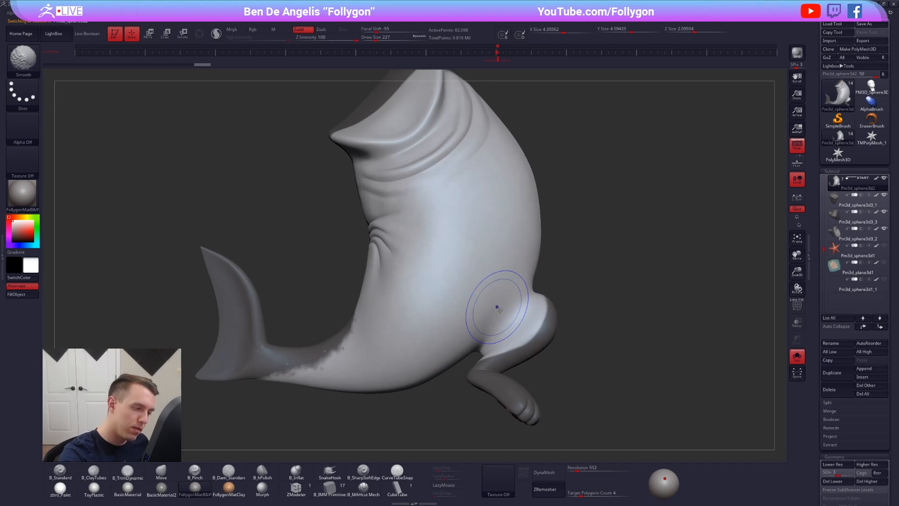
{"action": "key", "text": "shift+d"}
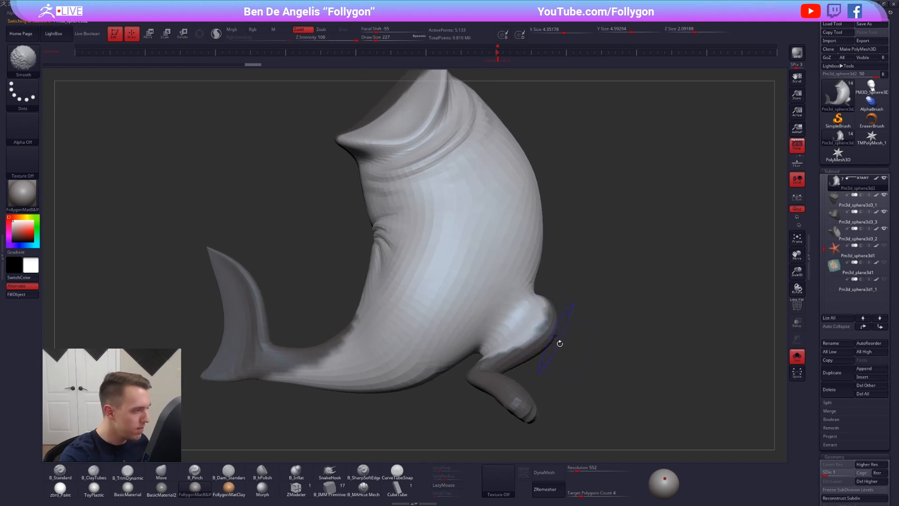
{"action": "key", "text": "shift+z"}
{"action": "key", "text": "shift+z"}
Step: Smooth the hip above the hind leg at subdivision level 3 with a draw size of 160
{"action": "mouse_move", "coordinate": [604, 390]}
{"action": "right_mouse_down"}
{"action": "mouse_move", "coordinate": [538, 375]}
{"action": "mouse_move", "coordinate": [557, 323]}
{"action": "right_mouse_up"}
{"action": "key", "text": "d"}
{"action": "key", "text": "d"}
{"action": "key", "text": "d"}
{"action": "key", "text": "space"}
{"action": "left_click_drag", "start_coordinate": [560, 307], "coordinate": [556, 307]}
{"action": "right_click_drag", "start_coordinate": [556, 309], "coordinate": [535, 333]}
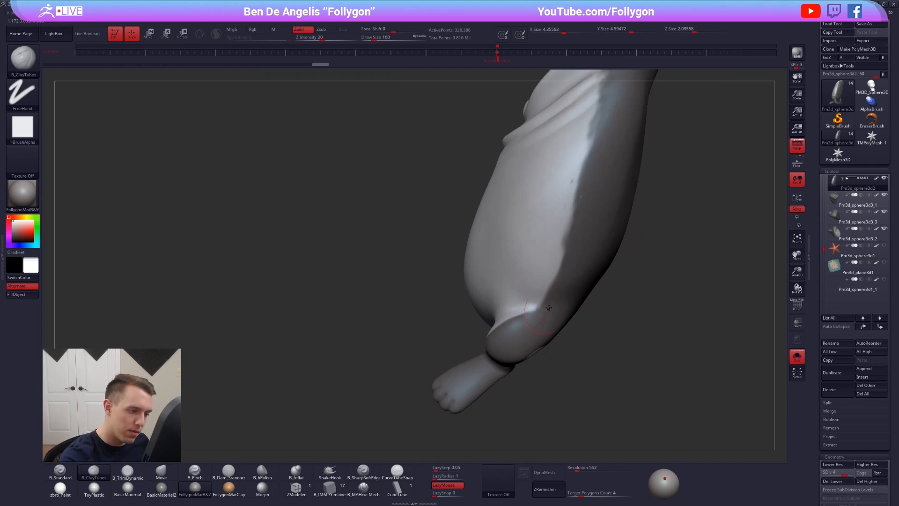
{"action": "key", "text": "shift+d"}
{"action": "key", "text": "shift+d"}
{"action": "right_click_drag", "start_coordinate": [534, 315], "coordinate": [542, 319]}
{"action": "key", "text": "d"}
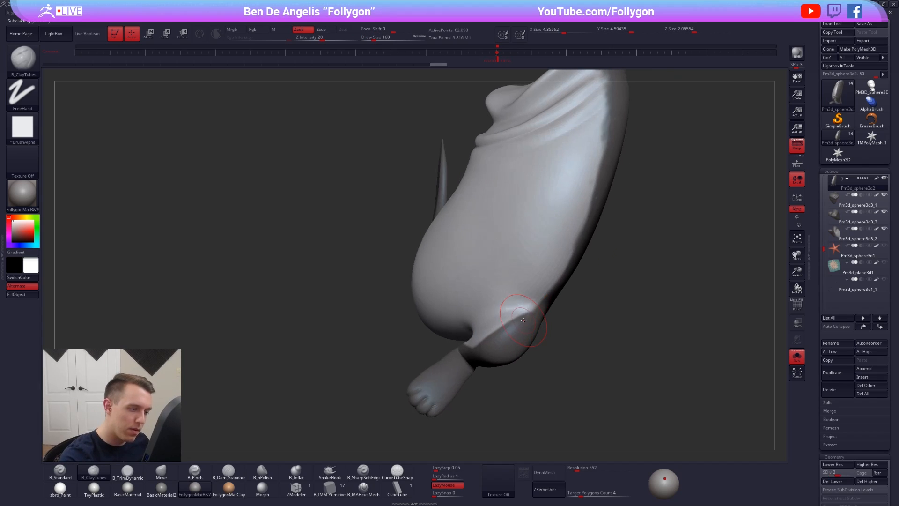
{"action": "left_click_drag", "start_coordinate": [538, 319], "coordinate": [522, 309], "text": "shift"}
{"action": "mouse_move", "coordinate": [506, 313]}
{"action": "right_mouse_down"}
{"action": "mouse_move", "coordinate": [533, 307]}
{"action": "mouse_move", "coordinate": [538, 295]}
{"action": "mouse_move", "coordinate": [517, 310]}
{"action": "right_mouse_up"}
{"action": "key", "text": "shift"}
{"action": "left_click_drag", "start_coordinate": [517, 310], "coordinate": [526, 325], "text": "shift"}
{"action": "right_click_drag", "start_coordinate": [526, 325], "coordinate": [517, 326]}
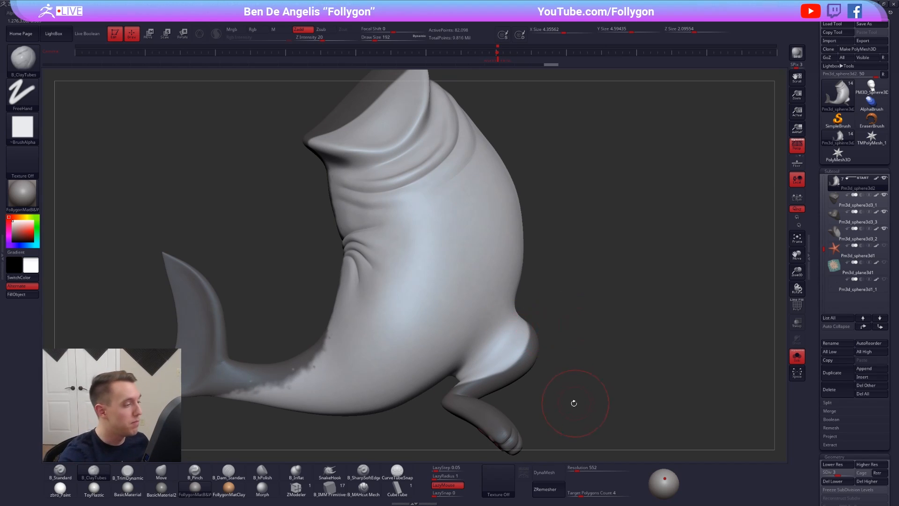
Step: Check the reworked hip and raise the body to subdivision level 5
{"action": "mouse_move", "coordinate": [574, 403]}
{"action": "left_mouse_down"}
{"action": "mouse_move", "coordinate": [588, 395]}
{"action": "mouse_move", "coordinate": [565, 399]}
{"action": "left_mouse_up"}
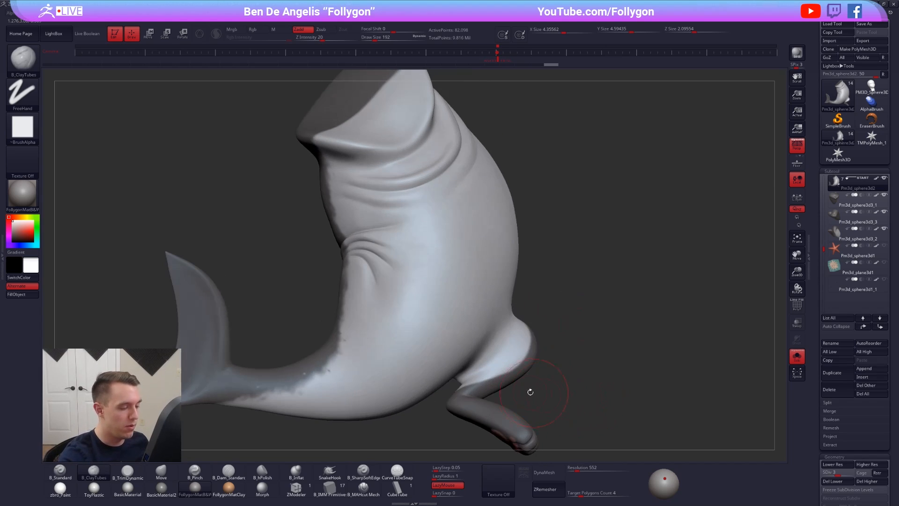
{"action": "left_click_drag", "start_coordinate": [494, 351], "coordinate": [507, 314], "text": "alt"}
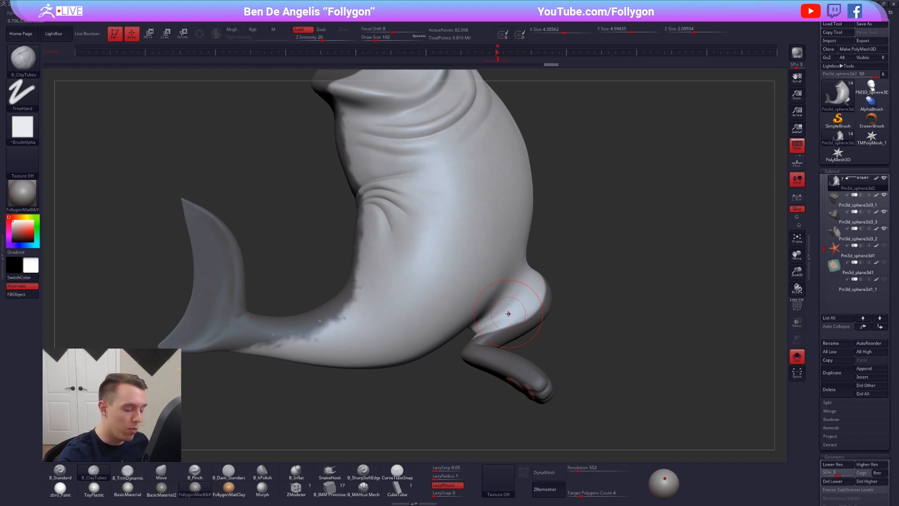
{"action": "key", "text": "d"}
{"action": "key", "text": "d"}
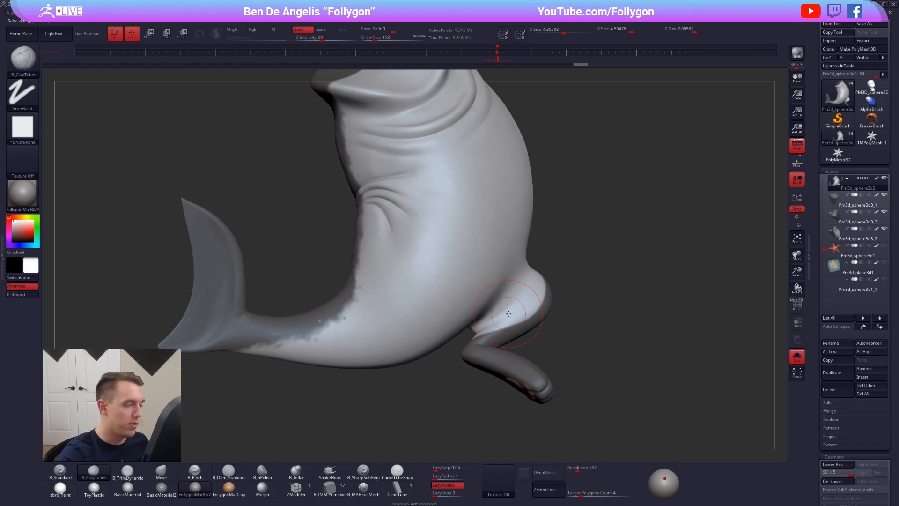
Step: Try to smooth the folds along the body's inner bend at subdivision level 1
{"action": "mouse_move", "coordinate": [400, 321]}
{"action": "right_mouse_down"}
{"action": "mouse_move", "coordinate": [388, 326]}
{"action": "mouse_move", "coordinate": [426, 365]}
{"action": "mouse_move", "coordinate": [458, 289]}
{"action": "right_mouse_up"}
{"action": "key", "text": "shift+d"}
{"action": "key", "text": "shift+d"}
{"action": "key", "text": "shift+d"}
{"action": "key", "text": "shift+d"}
{"action": "left_click_drag", "start_coordinate": [436, 286], "coordinate": [442, 292], "text": "shift"}
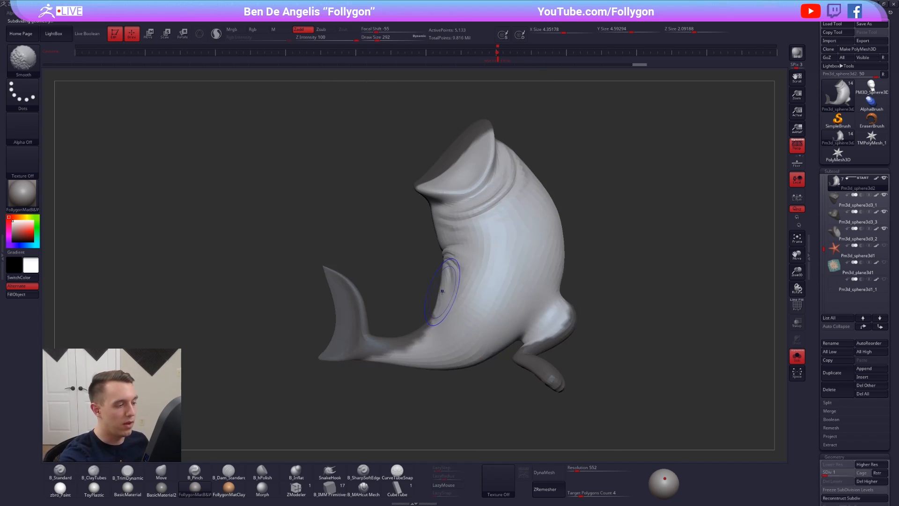
{"action": "key", "text": "ctrl+z"}
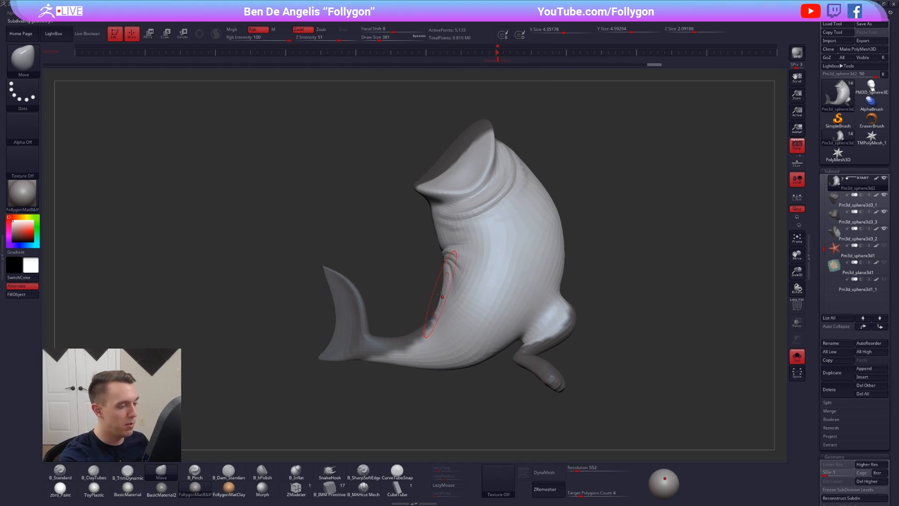
Step: Examine the body from the side, front and back with the Move brush active, and restore subdivision level 5
{"action": "right_click_drag", "start_coordinate": [436, 260], "coordinate": [519, 260]}
{"action": "right_click", "coordinate": [452, 278]}
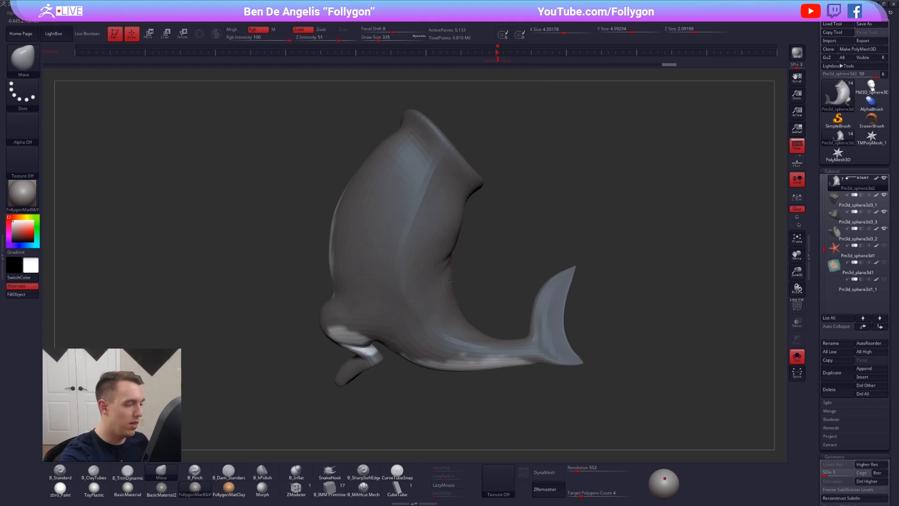
{"action": "right_click_drag", "start_coordinate": [460, 293], "coordinate": [414, 316]}
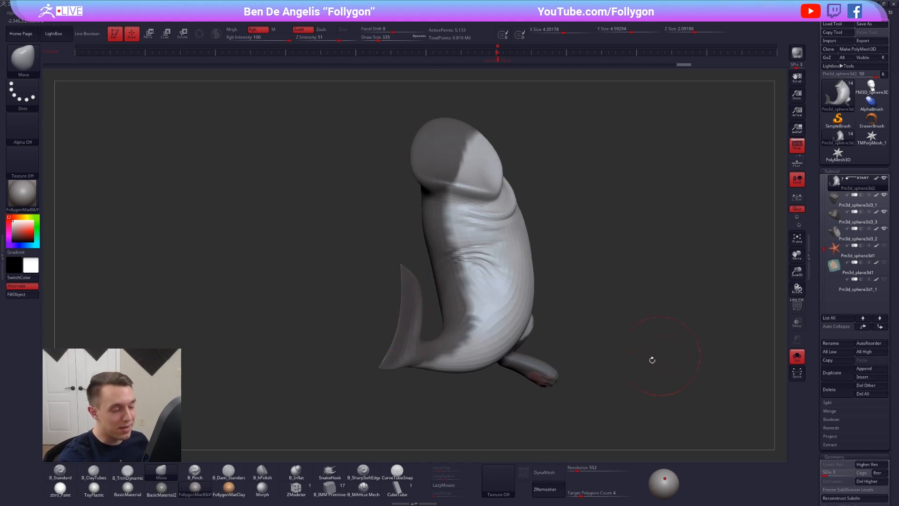
{"action": "mouse_move", "coordinate": [604, 394]}
{"action": "right_mouse_down"}
{"action": "mouse_move", "coordinate": [583, 395]}
{"action": "mouse_move", "coordinate": [576, 377]}
{"action": "right_mouse_up"}
{"action": "key", "text": "space"}
{"action": "left_click_drag", "start_coordinate": [557, 307], "coordinate": [555, 306]}
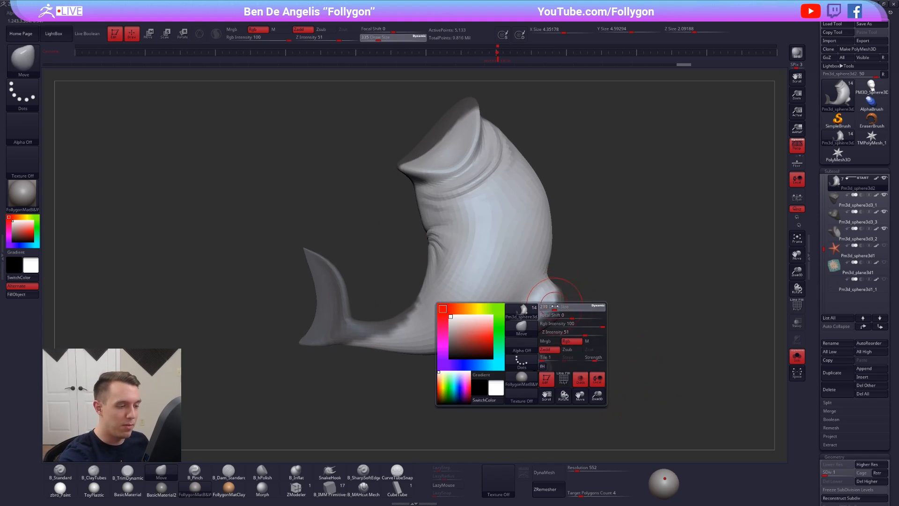
{"action": "right_click_drag", "start_coordinate": [555, 306], "coordinate": [513, 262]}
{"action": "key", "text": "d"}
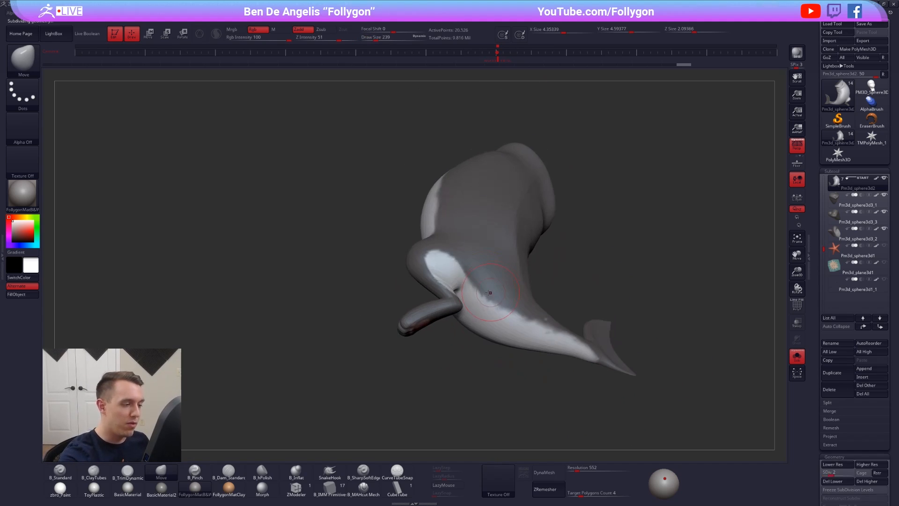
{"action": "key", "text": "d"}
{"action": "key", "text": "d"}
{"action": "key", "text": "d"}
{"action": "key", "text": "space"}
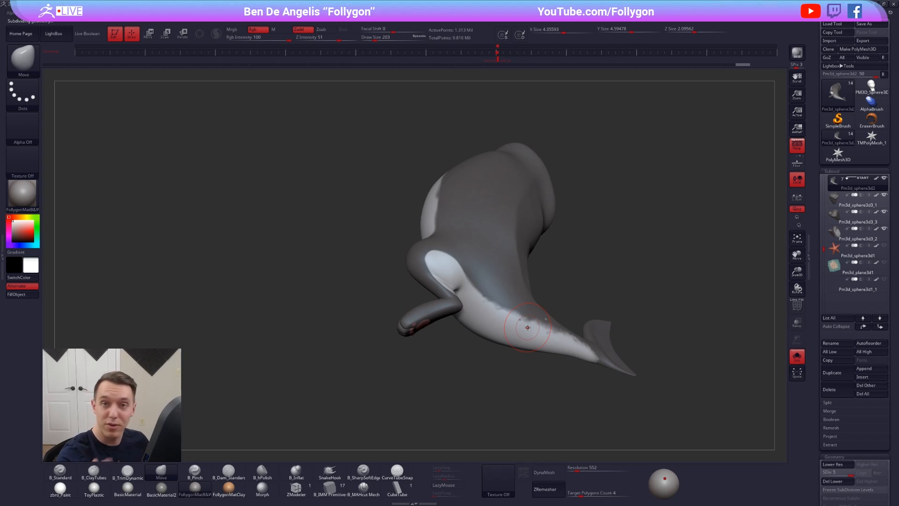
Step: Build up the crease between the hind leg and tail base with ClayTubes at subdivision level 5
{"action": "mouse_move", "coordinate": [528, 327]}
{"action": "right_mouse_down"}
{"action": "mouse_move", "coordinate": [477, 320]}
{"action": "mouse_move", "coordinate": [495, 308]}
{"action": "mouse_move", "coordinate": [562, 357]}
{"action": "mouse_move", "coordinate": [513, 343]}
{"action": "mouse_move", "coordinate": [427, 282]}
{"action": "mouse_move", "coordinate": [430, 297]}
{"action": "right_mouse_up"}
{"action": "key", "text": "2"}
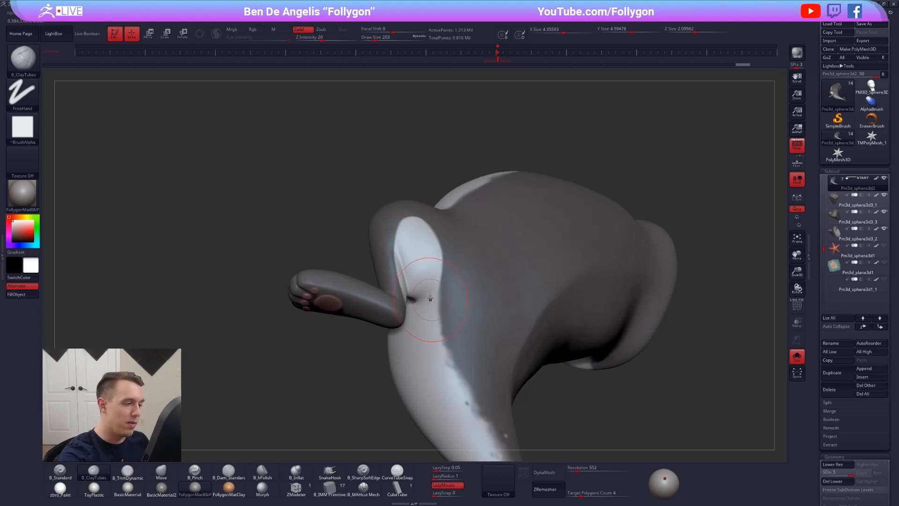
{"action": "mouse_move", "coordinate": [429, 296]}
{"action": "left_mouse_down"}
{"action": "mouse_move", "coordinate": [434, 323]}
{"action": "mouse_move", "coordinate": [407, 344]}
{"action": "mouse_move", "coordinate": [437, 320]}
{"action": "left_mouse_up"}
{"action": "key", "text": "s"}
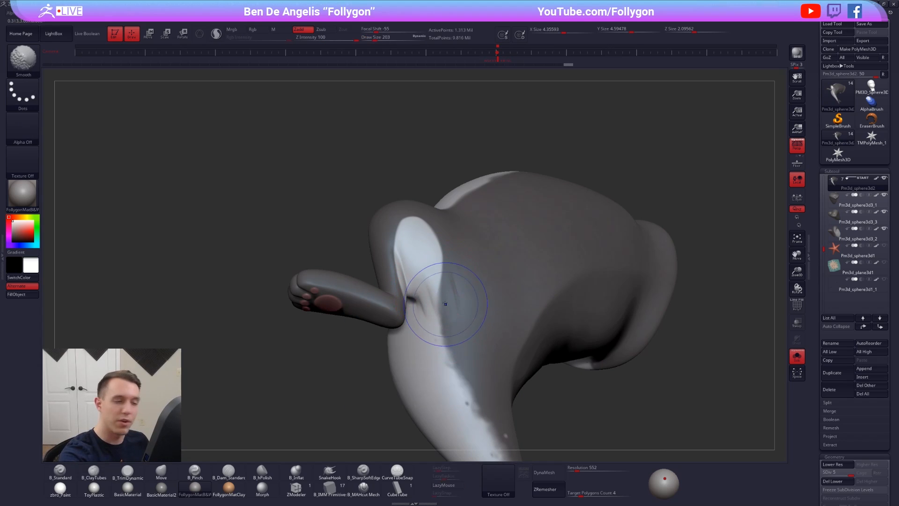
Step: Blend the crease behind the hind leg with ClayTubes strokes at subdivision levels 3 and 4
{"action": "key", "text": "shift+d"}
{"action": "key", "text": "shift+d"}
{"action": "right_click_drag", "start_coordinate": [442, 308], "coordinate": [447, 328]}
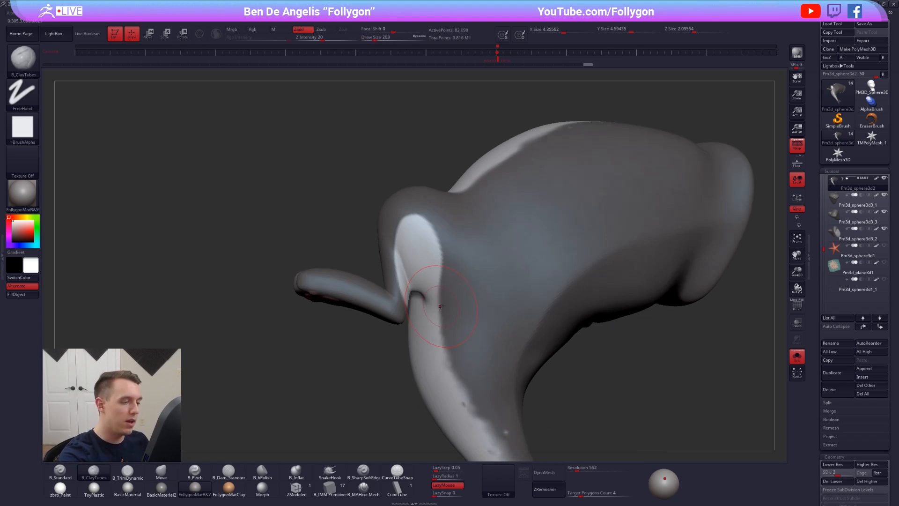
{"action": "left_click_drag", "start_coordinate": [440, 276], "coordinate": [424, 300]}
{"action": "key", "text": "d"}
{"action": "mouse_move", "coordinate": [421, 281]}
{"action": "right_mouse_down"}
{"action": "mouse_move", "coordinate": [469, 265]}
{"action": "mouse_move", "coordinate": [461, 276]}
{"action": "right_mouse_up"}
{"action": "left_click_drag", "start_coordinate": [447, 276], "coordinate": [441, 293]}
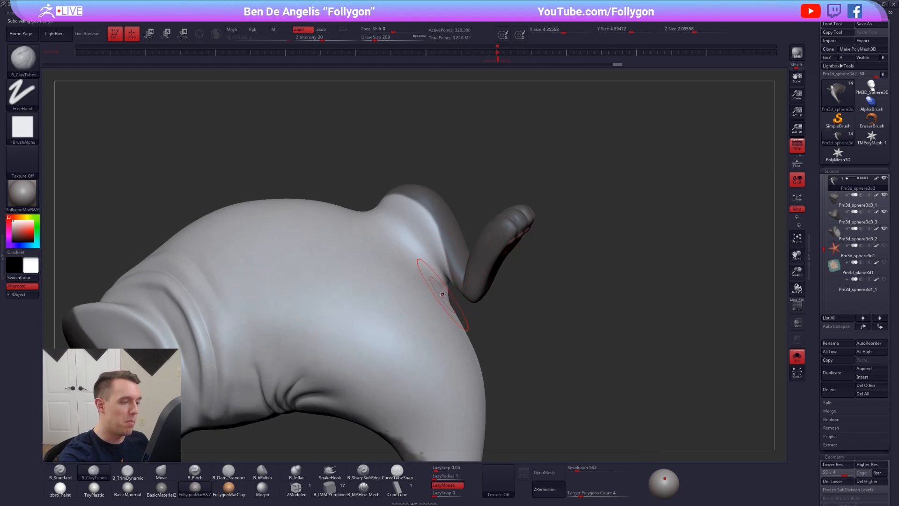
Step: Soften the area where the hind leg meets the tail base at subdivision level 3, using a draw size of 160
{"action": "right_click_drag", "start_coordinate": [442, 292], "coordinate": [436, 309]}
{"action": "key", "text": "space"}
{"action": "left_click_drag", "start_coordinate": [438, 309], "coordinate": [433, 308]}
{"action": "mouse_move", "coordinate": [433, 309]}
{"action": "right_mouse_down"}
{"action": "mouse_move", "coordinate": [449, 285]}
{"action": "mouse_move", "coordinate": [433, 283]}
{"action": "right_mouse_up"}
{"action": "key", "text": "shift"}
{"action": "key", "text": "shift+d"}
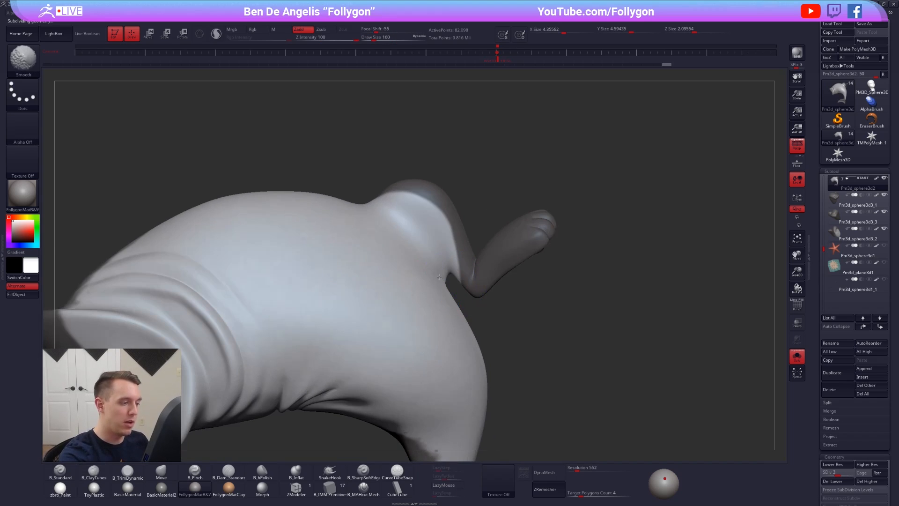
{"action": "right_click_drag", "start_coordinate": [452, 323], "coordinate": [489, 362], "text": "alt"}
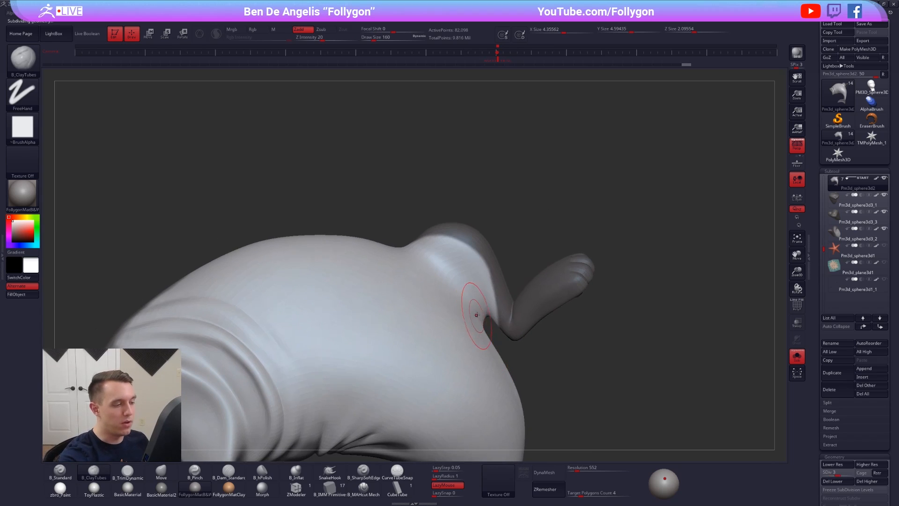
Step: Smooth the flank in front of the hind leg at subdivision levels 2 and 3 with a draw size of 252
{"action": "key", "text": "bracketright"}
{"action": "mouse_move", "coordinate": [433, 268]}
{"action": "right_mouse_down"}
{"action": "mouse_move", "coordinate": [421, 258]}
{"action": "mouse_move", "coordinate": [561, 386]}
{"action": "mouse_move", "coordinate": [450, 282]}
{"action": "right_mouse_up"}
{"action": "key", "text": "shift"}
{"action": "key", "text": "shift+d"}
{"action": "key", "text": "space"}
{"action": "mouse_move", "coordinate": [461, 282]}
{"action": "left_mouse_down"}
{"action": "mouse_move", "coordinate": [410, 259]}
{"action": "mouse_move", "coordinate": [407, 273]}
{"action": "left_mouse_up"}
{"action": "right_click_drag", "start_coordinate": [422, 293], "coordinate": [438, 314], "text": "alt"}
{"action": "left_click_drag", "start_coordinate": [438, 314], "coordinate": [398, 333], "text": "shift"}
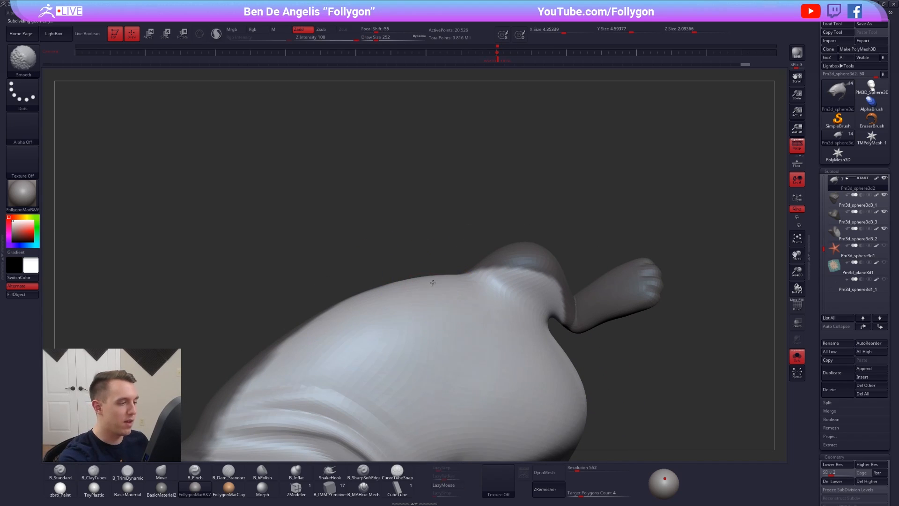
{"action": "right_click_drag", "start_coordinate": [442, 337], "coordinate": [435, 292]}
{"action": "key", "text": "d"}
{"action": "left_click_drag", "start_coordinate": [422, 285], "coordinate": [372, 325], "text": "shift"}
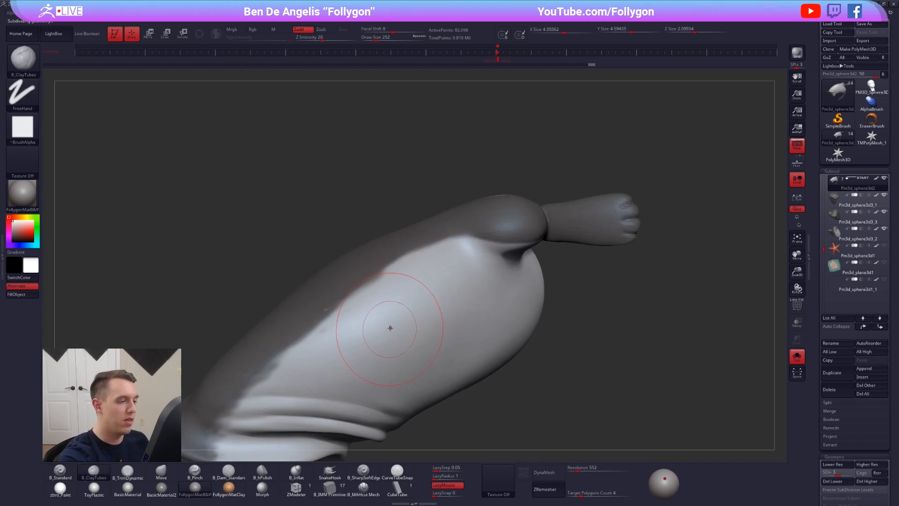
Step: Raise the body subtool to subdivision level 5
{"action": "key", "text": "d"}
{"action": "key", "text": "d"}
{"action": "key", "text": "shift"}
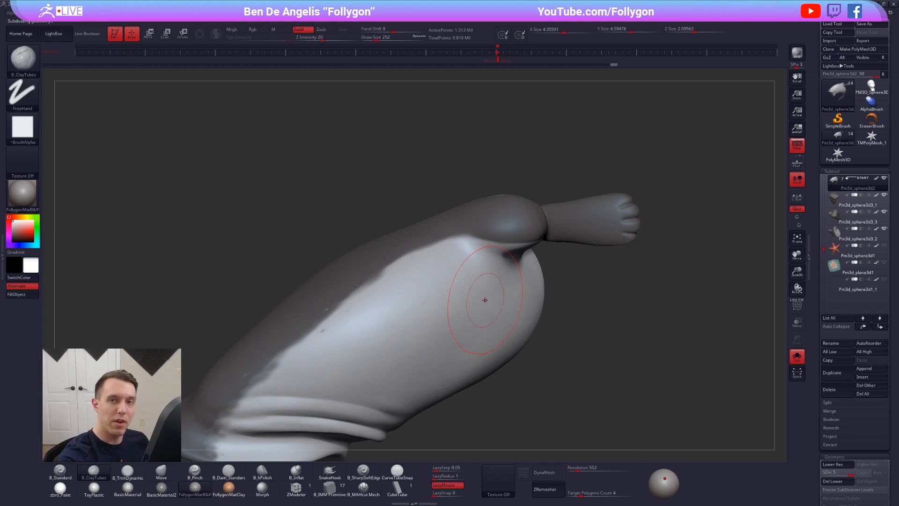
Step: Lower the body to subdivision level 2 and even out the tail base surface with a draw size of 160
{"action": "mouse_move", "coordinate": [548, 310]}
{"action": "right_mouse_down"}
{"action": "mouse_move", "coordinate": [578, 311]}
{"action": "mouse_move", "coordinate": [482, 279]}
{"action": "mouse_move", "coordinate": [498, 288]}
{"action": "mouse_move", "coordinate": [481, 299]}
{"action": "mouse_move", "coordinate": [505, 359]}
{"action": "right_mouse_up"}
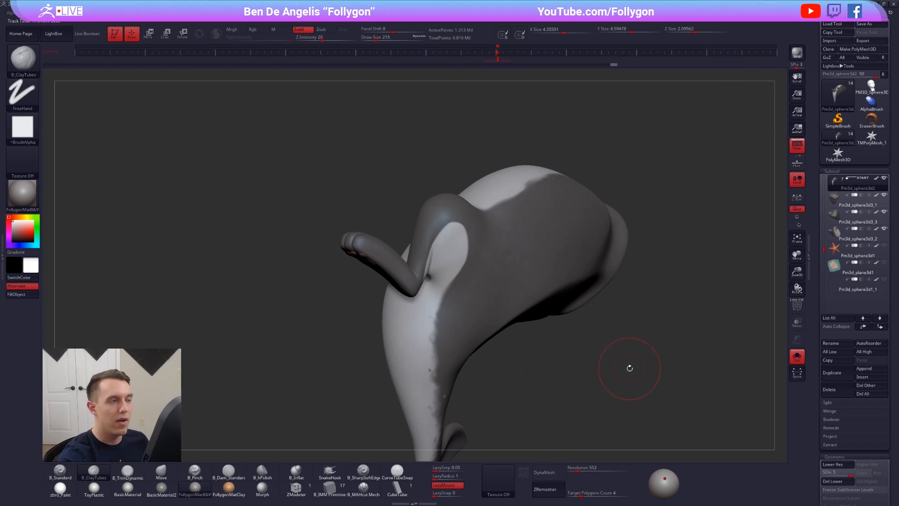
{"action": "mouse_move", "coordinate": [629, 369]}
{"action": "right_mouse_down"}
{"action": "mouse_move", "coordinate": [622, 372]}
{"action": "mouse_move", "coordinate": [639, 371]}
{"action": "right_mouse_up"}
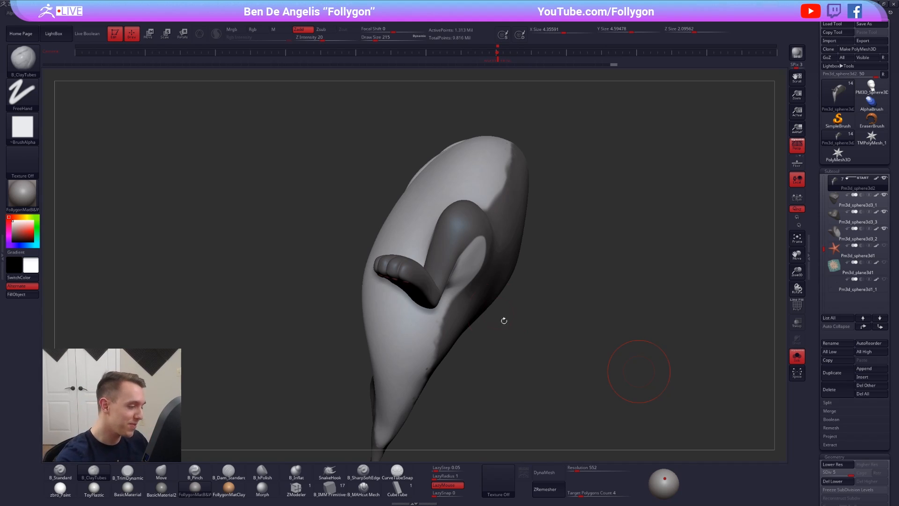
{"action": "left_click_drag", "start_coordinate": [504, 320], "coordinate": [463, 279]}
{"action": "key", "text": "shift+d"}
{"action": "key", "text": "shift+d"}
{"action": "key", "text": "shift+d"}
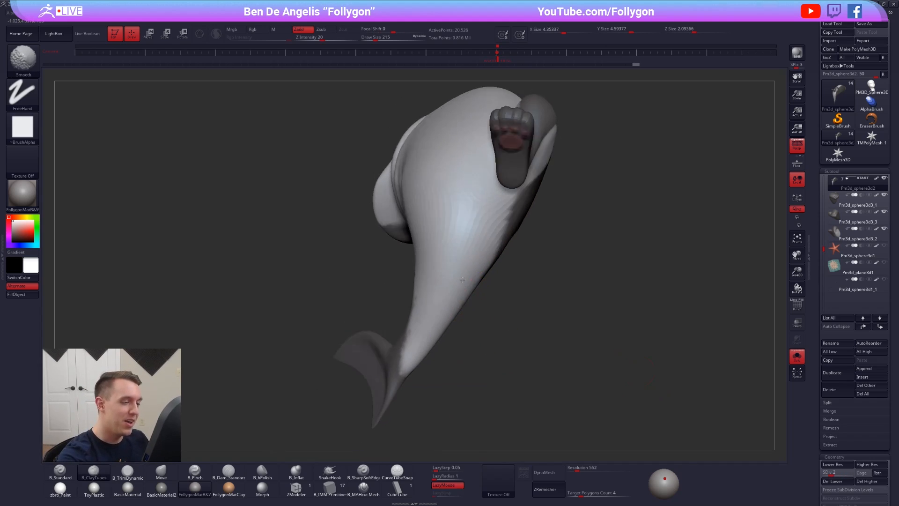
{"action": "right_click_drag", "start_coordinate": [462, 279], "coordinate": [461, 269]}
{"action": "key", "text": "space"}
{"action": "left_click_drag", "start_coordinate": [473, 297], "coordinate": [466, 297]}
{"action": "right_click_drag", "start_coordinate": [467, 300], "coordinate": [433, 317]}
{"action": "left_click_drag", "start_coordinate": [434, 339], "coordinate": [476, 280]}
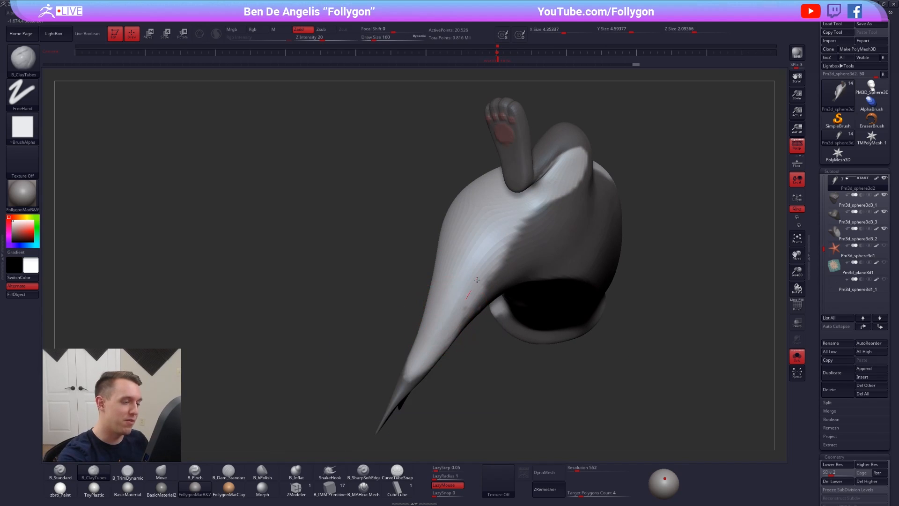
Step: Smooth the tail base with a draw size of 192, and return the body to subdivision level 5
{"action": "key", "text": "space"}
{"action": "key", "text": "shift"}
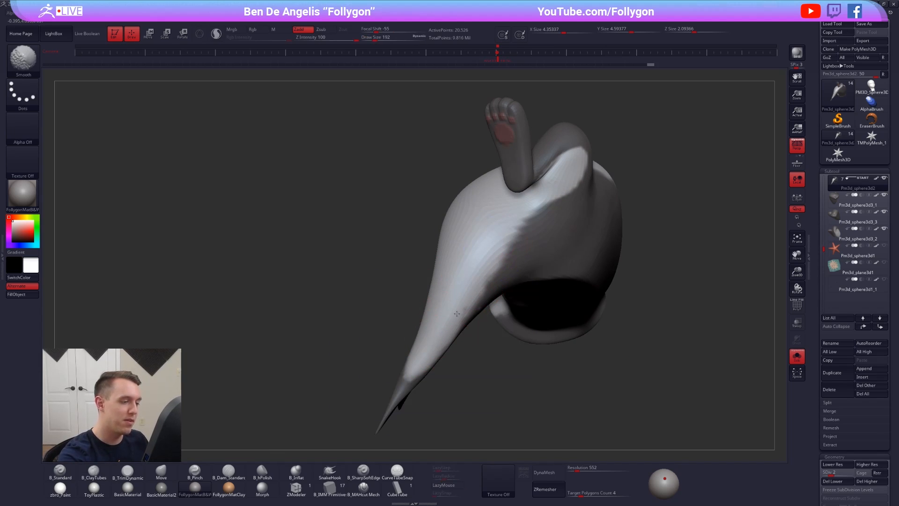
{"action": "mouse_move", "coordinate": [457, 313]}
{"action": "right_mouse_down"}
{"action": "mouse_move", "coordinate": [461, 286]}
{"action": "mouse_move", "coordinate": [477, 294]}
{"action": "mouse_move", "coordinate": [472, 277]}
{"action": "right_mouse_up"}
{"action": "key", "text": "d"}
{"action": "key", "text": "d"}
{"action": "key", "text": "d"}
{"action": "key", "text": "shift+d"}
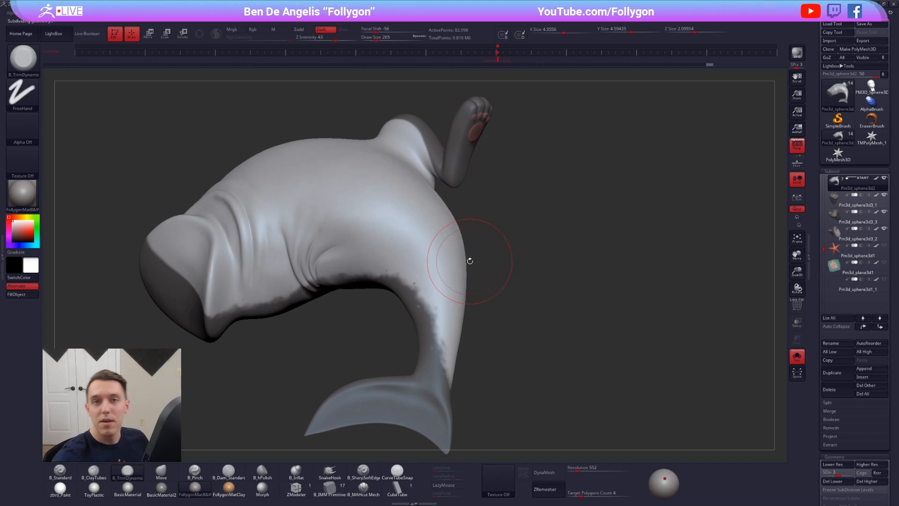
{"action": "key", "text": "d"}
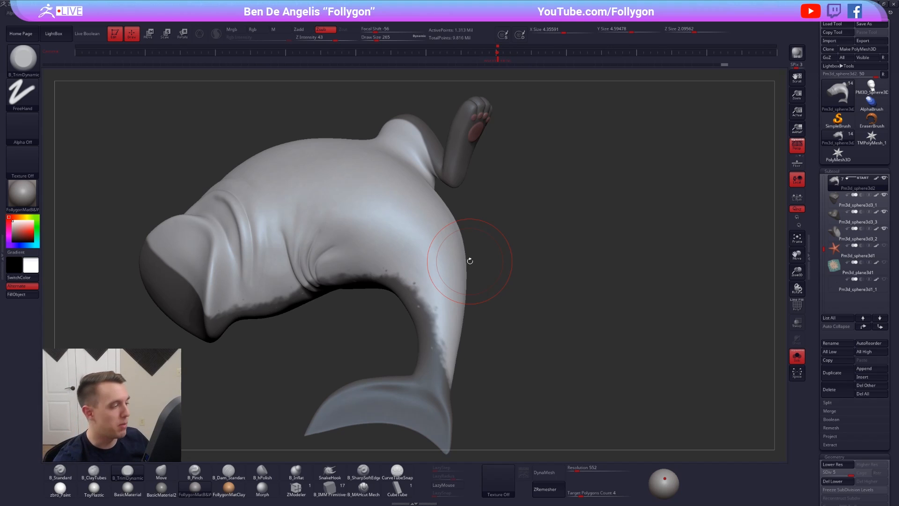
Step: Show the Spotlight reference illustration and place it at a reduced size beside the shark pup
{"action": "mouse_move", "coordinate": [495, 255]}
{"action": "right_mouse_down"}
{"action": "mouse_move", "coordinate": [437, 269]}
{"action": "mouse_move", "coordinate": [523, 261]}
{"action": "mouse_move", "coordinate": [538, 305]}
{"action": "mouse_move", "coordinate": [495, 310]}
{"action": "mouse_move", "coordinate": [551, 333]}
{"action": "mouse_move", "coordinate": [546, 290]}
{"action": "right_mouse_up"}
{"action": "key", "text": "shift+z"}
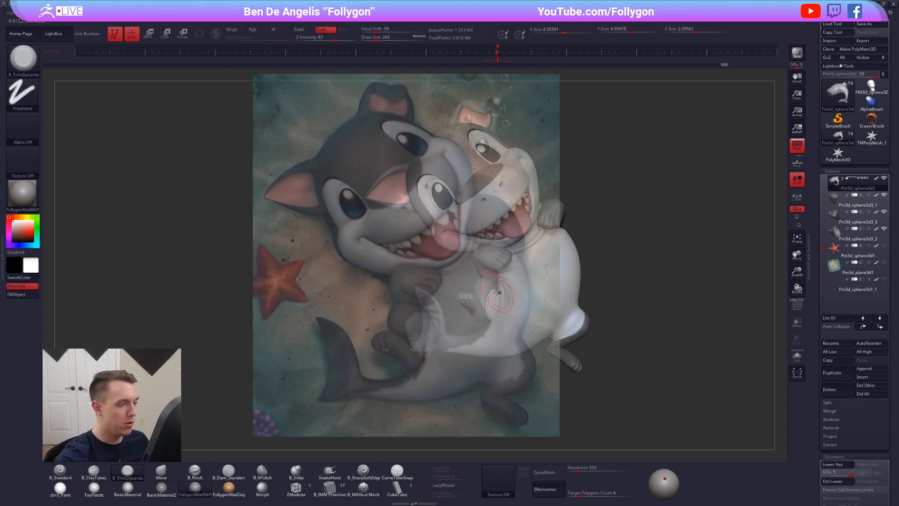
{"action": "key", "text": "z"}
{"action": "mouse_move", "coordinate": [513, 201]}
{"action": "left_mouse_down"}
{"action": "mouse_move", "coordinate": [233, 185]}
{"action": "mouse_move", "coordinate": [158, 144]}
{"action": "mouse_move", "coordinate": [189, 120]}
{"action": "mouse_move", "coordinate": [198, 180]}
{"action": "mouse_move", "coordinate": [183, 192]}
{"action": "left_mouse_up"}
{"action": "key", "text": "z"}
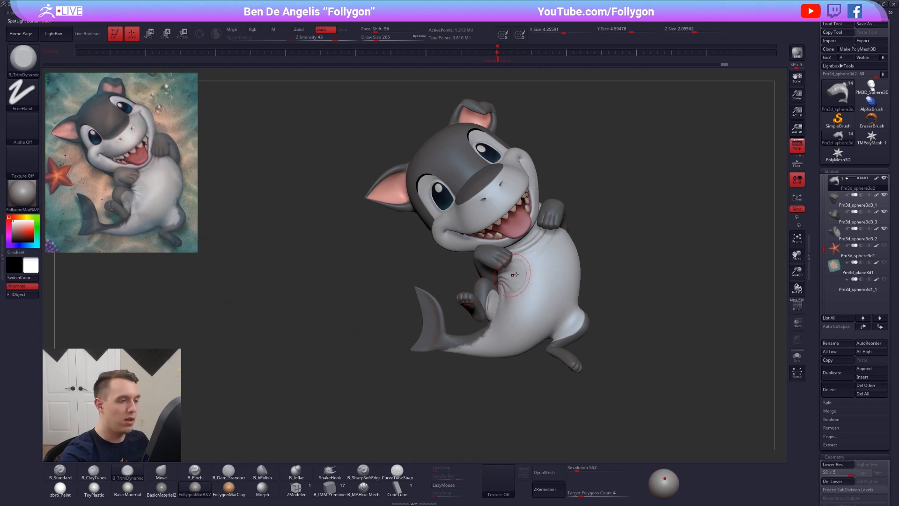
Step: Lower the body to subdivision level 1, isolate it from the other subtools, and set the draw size to 414
{"action": "key", "text": "space"}
{"action": "left_click_drag", "start_coordinate": [539, 273], "coordinate": [548, 273]}
{"action": "key", "text": "shift+d"}
{"action": "key", "text": "shift+d"}
{"action": "key", "text": "shift+d"}
{"action": "key", "text": "shift+d"}
{"action": "right_click_drag", "start_coordinate": [546, 312], "coordinate": [554, 273]}
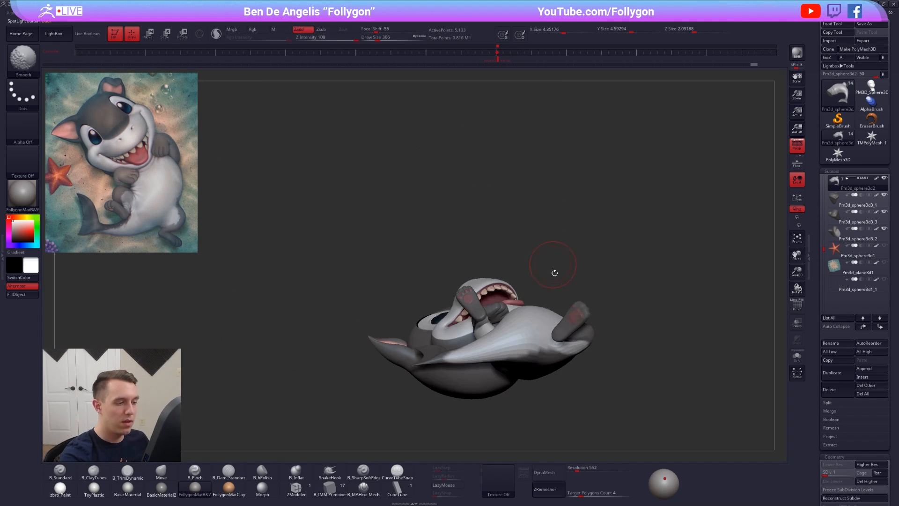
{"action": "key", "text": "alt+s"}
{"action": "key", "text": "space"}
{"action": "left_click_drag", "start_coordinate": [542, 321], "coordinate": [562, 321]}
{"action": "right_click_drag", "start_coordinate": [549, 300], "coordinate": [553, 392]}
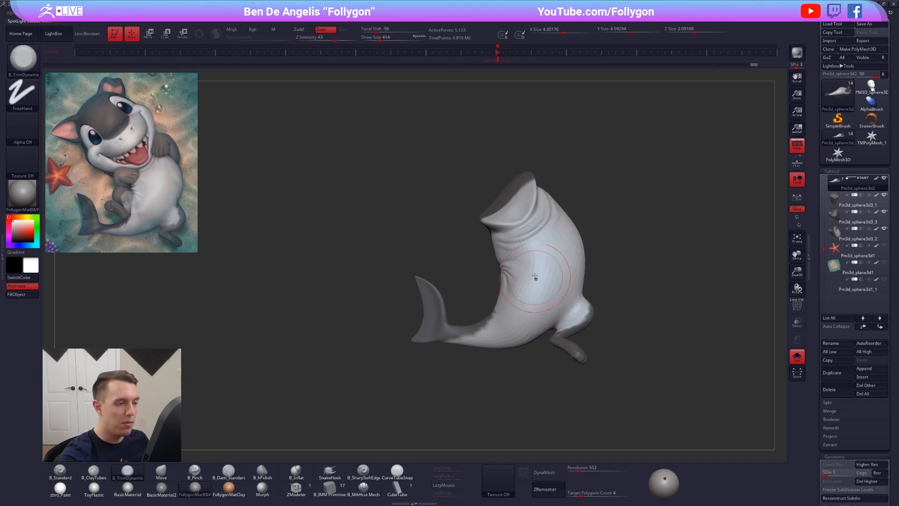
Step: Refine the belly and the flank beside the hind leg with the B_Pinch brush at a draw size of 414
{"action": "key", "text": "5"}
{"action": "mouse_move", "coordinate": [538, 244]}
{"action": "left_mouse_down"}
{"action": "mouse_move", "coordinate": [536, 276]}
{"action": "mouse_move", "coordinate": [495, 335]}
{"action": "left_mouse_up"}
{"action": "right_click_drag", "start_coordinate": [495, 336], "coordinate": [529, 323]}
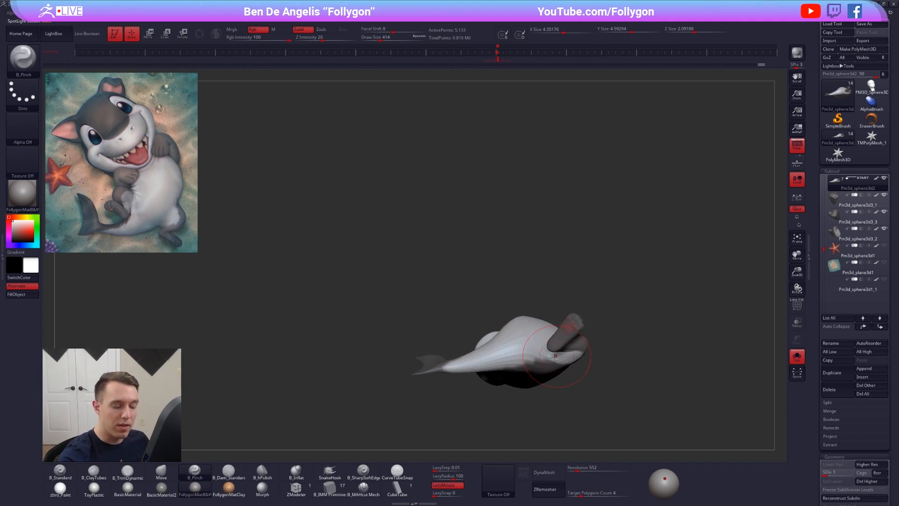
{"action": "mouse_move", "coordinate": [555, 357]}
{"action": "right_mouse_down"}
{"action": "mouse_move", "coordinate": [563, 367]}
{"action": "mouse_move", "coordinate": [561, 358]}
{"action": "right_mouse_up"}
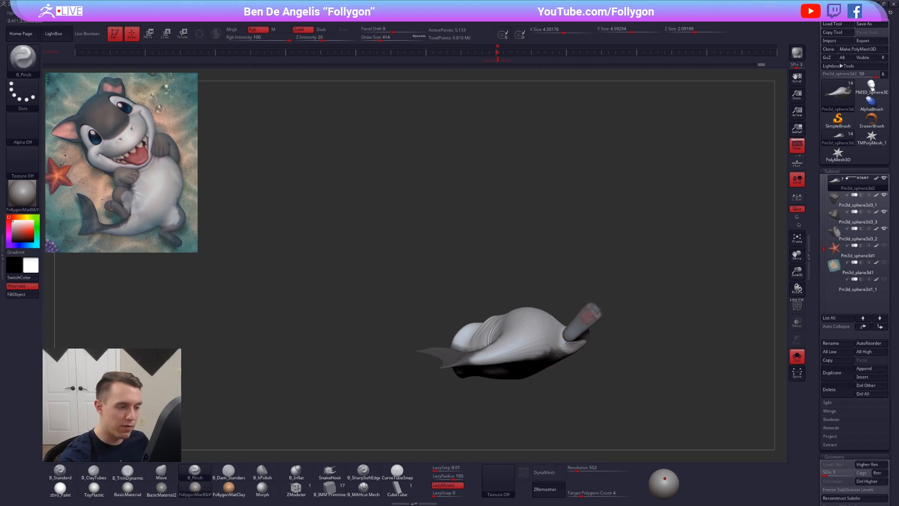
{"action": "left_click_drag", "start_coordinate": [559, 355], "coordinate": [532, 368]}
{"action": "right_click_drag", "start_coordinate": [532, 351], "coordinate": [541, 376], "text": "shift"}
{"action": "right_click_drag", "start_coordinate": [564, 325], "coordinate": [526, 296], "text": "alt"}
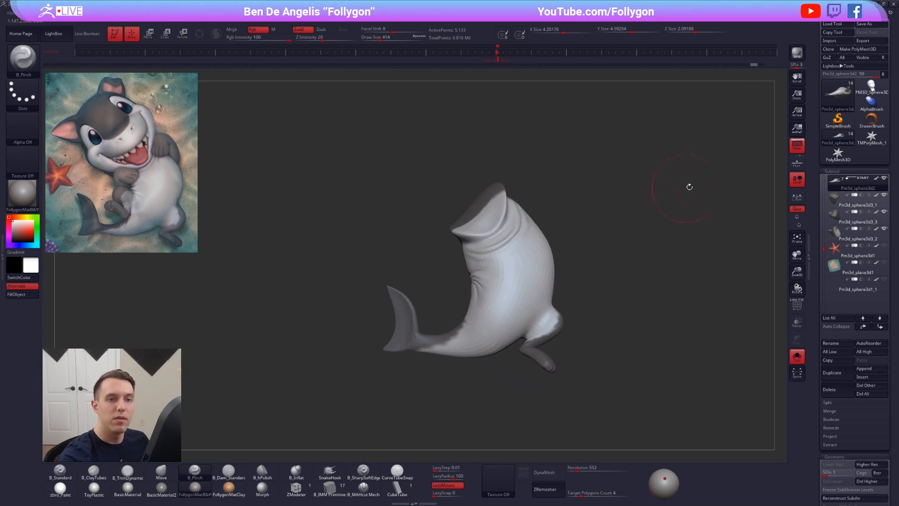
Step: Switch to the PM3D_Sphere3D_2 head model, examine it from three-quarter and front views, and return to the shark pup
{"action": "left_click", "coordinate": [870, 86]}
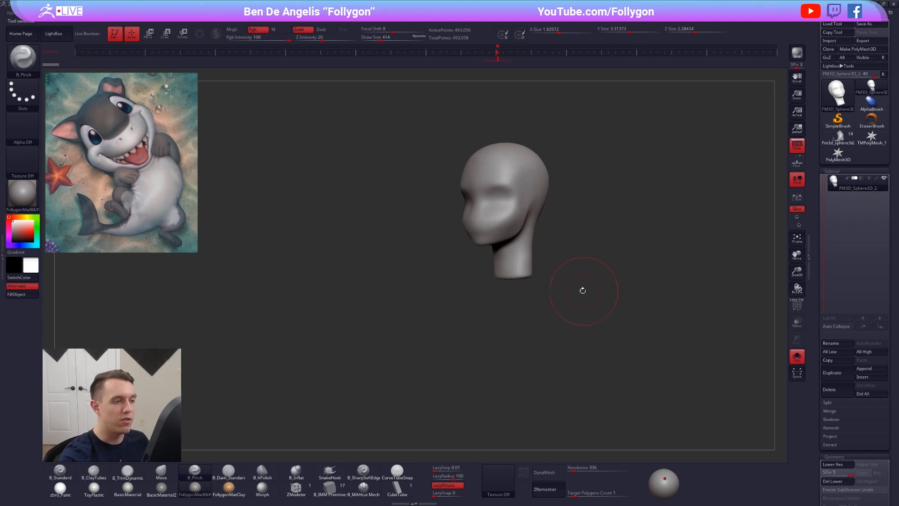
{"action": "right_click_drag", "start_coordinate": [582, 291], "coordinate": [607, 240], "text": "alt"}
{"action": "right_click_drag", "start_coordinate": [607, 240], "coordinate": [596, 285], "text": "alt"}
{"action": "key", "text": "s"}
{"action": "left_click_drag", "start_coordinate": [596, 286], "coordinate": [587, 283]}
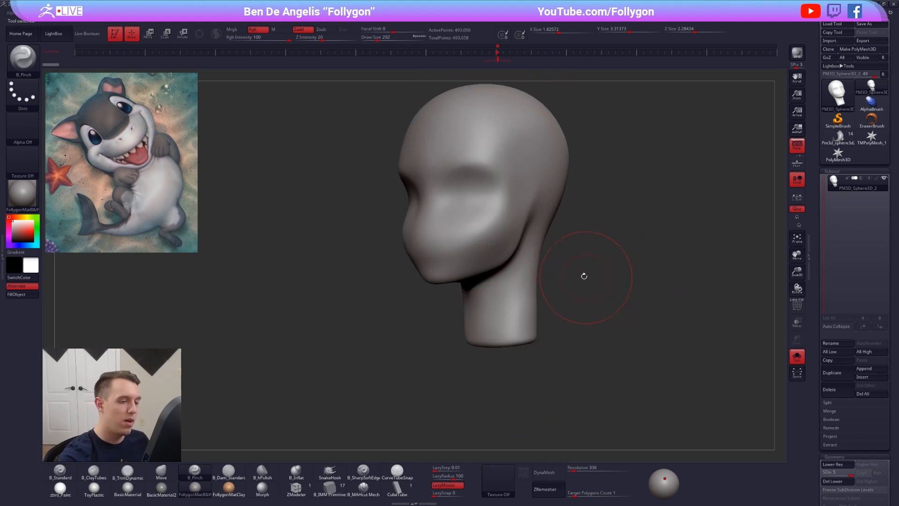
{"action": "right_click_drag", "start_coordinate": [584, 275], "coordinate": [577, 270], "text": "alt"}
{"action": "right_click_drag", "start_coordinate": [577, 270], "coordinate": [551, 280], "text": "ctrl"}
{"action": "right_click_drag", "start_coordinate": [551, 280], "coordinate": [549, 348], "text": "alt"}
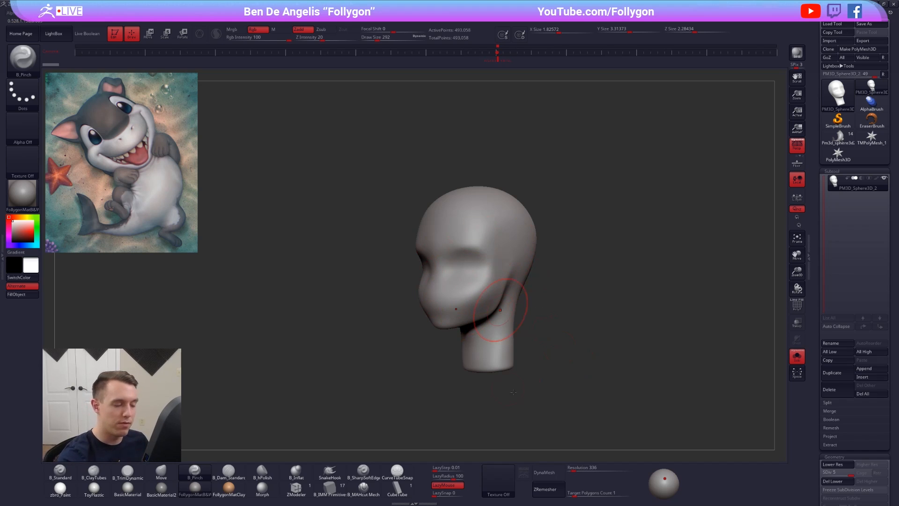
{"action": "mouse_move", "coordinate": [500, 309]}
{"action": "right_mouse_down"}
{"action": "mouse_move", "coordinate": [426, 321]}
{"action": "mouse_move", "coordinate": [436, 299]}
{"action": "right_mouse_up"}
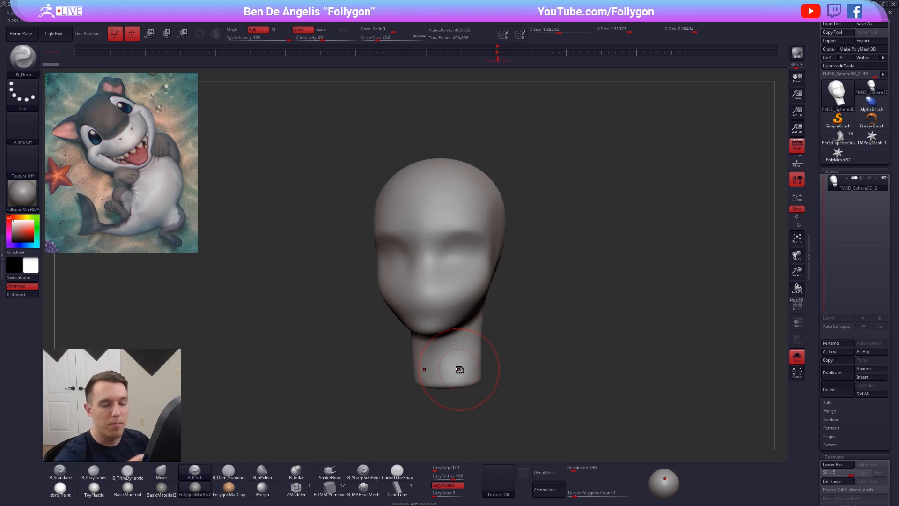
{"action": "left_click", "coordinate": [838, 137]}
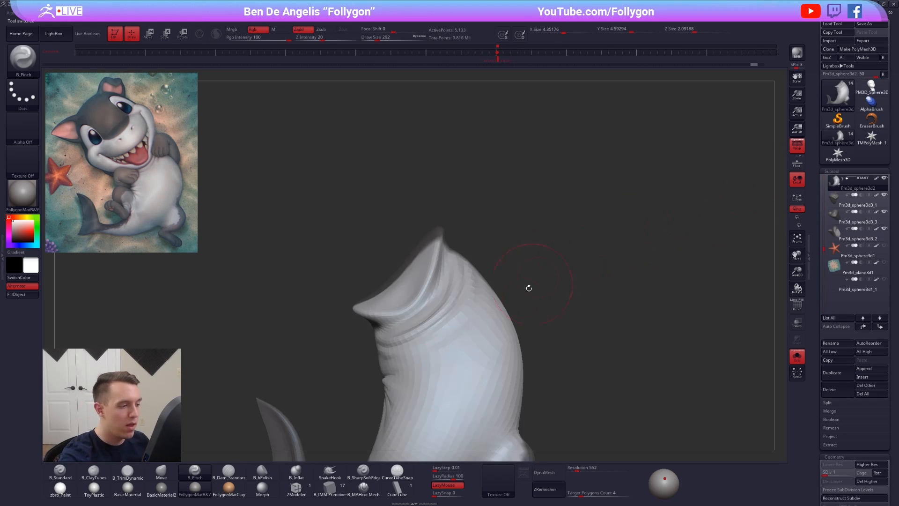
Step: Mask the shark pup's belly with a softened edge and invert the mask to leave the belly editable
{"action": "left_click_drag", "start_coordinate": [527, 287], "coordinate": [552, 216], "text": "alt"}
{"action": "mouse_move", "coordinate": [516, 293]}
{"action": "right_mouse_down", "text": "alt"}
{"action": "mouse_move", "coordinate": [523, 270]}
{"action": "mouse_move", "coordinate": [514, 257]}
{"action": "right_mouse_up", "text": "alt"}
{"action": "key", "text": "space"}
{"action": "left_click_drag", "start_coordinate": [510, 267], "coordinate": [516, 267]}
{"action": "mouse_move", "coordinate": [512, 323]}
{"action": "right_mouse_down"}
{"action": "mouse_move", "coordinate": [495, 286]}
{"action": "mouse_move", "coordinate": [527, 264]}
{"action": "mouse_move", "coordinate": [525, 273]}
{"action": "right_mouse_up"}
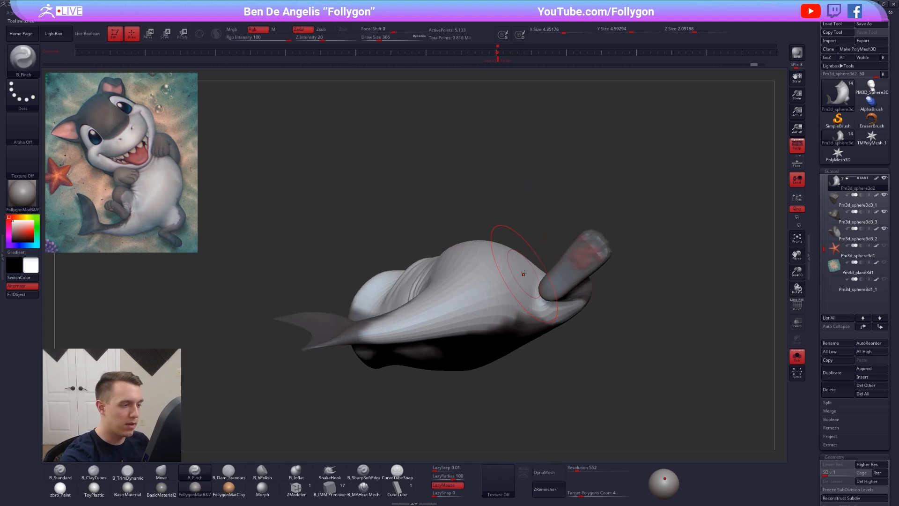
{"action": "mouse_move", "coordinate": [543, 260]}
{"action": "left_mouse_down", "text": "ctrl"}
{"action": "mouse_move", "coordinate": [414, 268]}
{"action": "mouse_move", "coordinate": [375, 205]}
{"action": "mouse_move", "coordinate": [559, 206]}
{"action": "left_mouse_up", "text": "ctrl"}
{"action": "mouse_move", "coordinate": [512, 209]}
{"action": "right_mouse_down"}
{"action": "mouse_move", "coordinate": [508, 276]}
{"action": "mouse_move", "coordinate": [497, 243]}
{"action": "right_mouse_up"}
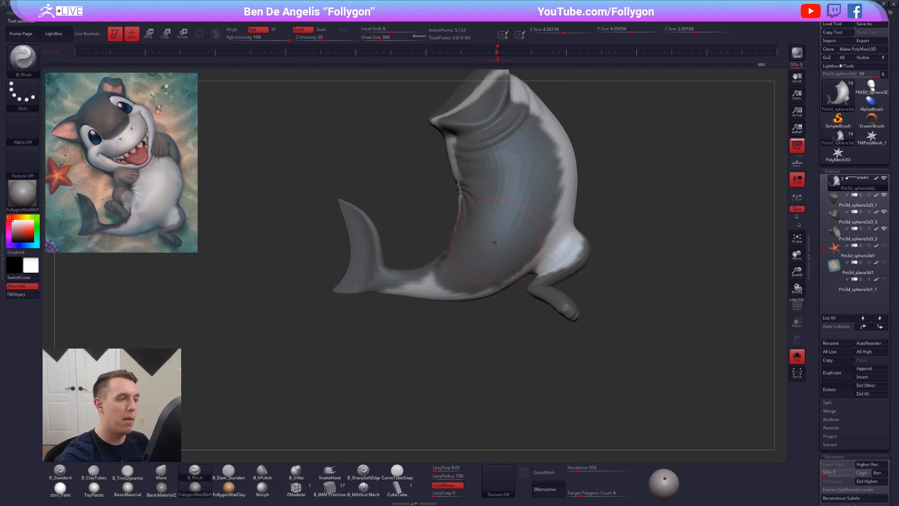
{"action": "left_click", "coordinate": [509, 239], "text": "ctrl"}
{"action": "left_click", "coordinate": [510, 239], "text": "ctrl"}
{"action": "left_click", "coordinate": [510, 239], "text": "ctrl"}
{"action": "left_click", "coordinate": [512, 295], "text": "ctrl"}
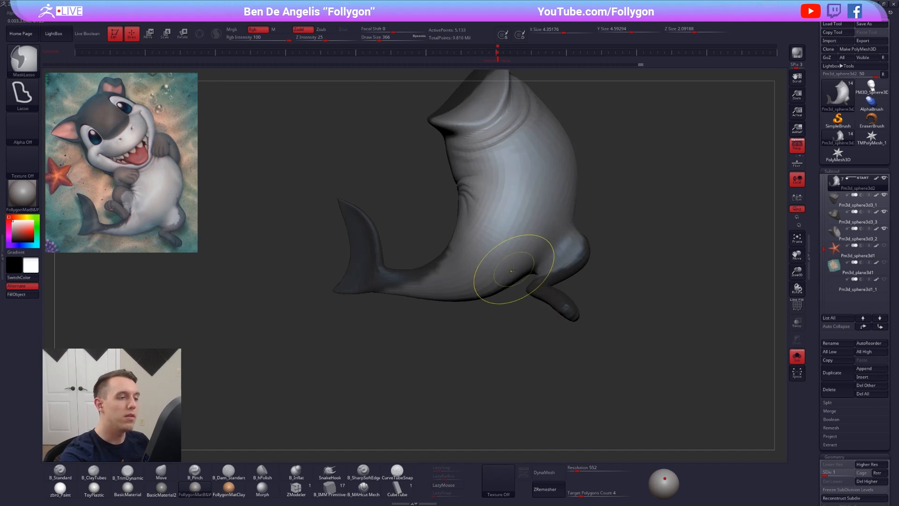
Step: Adjust the unmasked belly's volume with the Move brush, starting at a draw size of 677
{"action": "key", "text": "space"}
{"action": "left_click_drag", "start_coordinate": [516, 261], "coordinate": [523, 261]}
{"action": "key", "text": "b"}
{"action": "key", "text": "m"}
{"action": "key", "text": "v"}
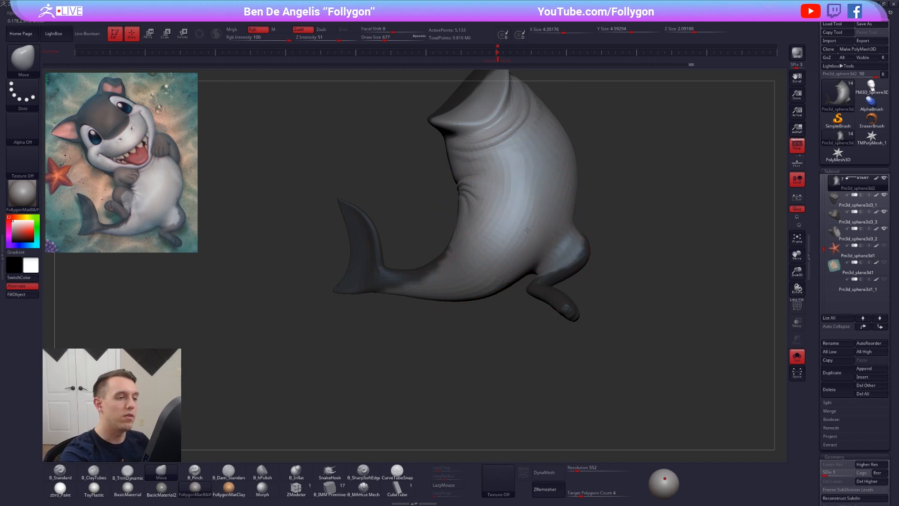
{"action": "mouse_move", "coordinate": [528, 230]}
{"action": "right_mouse_down"}
{"action": "mouse_move", "coordinate": [540, 216]}
{"action": "mouse_move", "coordinate": [496, 247]}
{"action": "right_mouse_up"}
{"action": "key", "text": "space"}
{"action": "left_click_drag", "start_coordinate": [533, 199], "coordinate": [537, 200]}
Step: Refine the belly contour with a smaller Move brush and bring the other subtools back into view
{"action": "right_click_drag", "start_coordinate": [529, 206], "coordinate": [504, 288], "text": "alt"}
{"action": "key", "text": "space"}
{"action": "left_click_drag", "start_coordinate": [546, 241], "coordinate": [541, 242]}
{"action": "right_click_drag", "start_coordinate": [538, 243], "coordinate": [525, 258], "text": "ctrl"}
{"action": "right_click_drag", "start_coordinate": [525, 258], "coordinate": [502, 282], "text": "alt"}
{"action": "key", "text": "shift+s"}
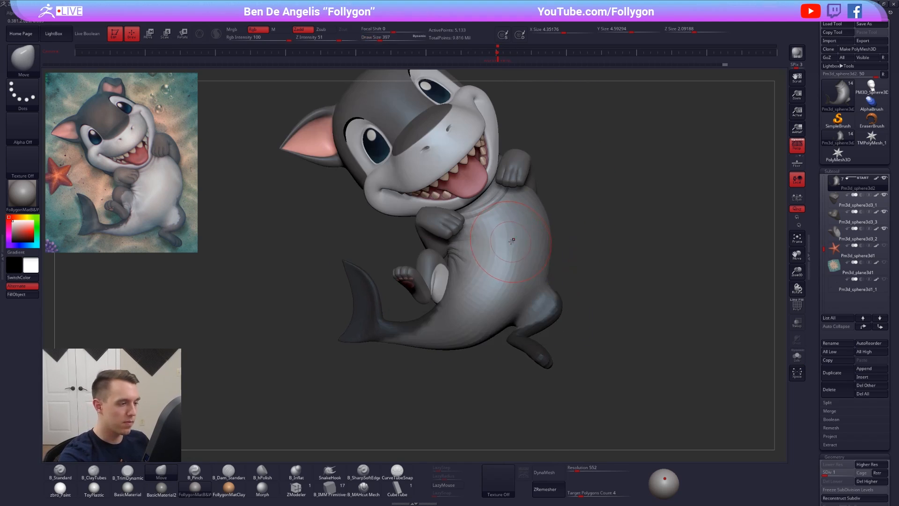
Step: Clear the mask from the body and adjust the tail's underside contour with the Move brush at draw size 447
{"action": "key", "text": "space"}
{"action": "left_click_drag", "start_coordinate": [513, 242], "coordinate": [516, 241]}
{"action": "mouse_move", "coordinate": [562, 224]}
{"action": "left_mouse_down", "text": "ctrl"}
{"action": "mouse_move", "coordinate": [570, 230]}
{"action": "mouse_move", "coordinate": [542, 220]}
{"action": "left_mouse_up", "text": "ctrl"}
{"action": "key", "text": "space"}
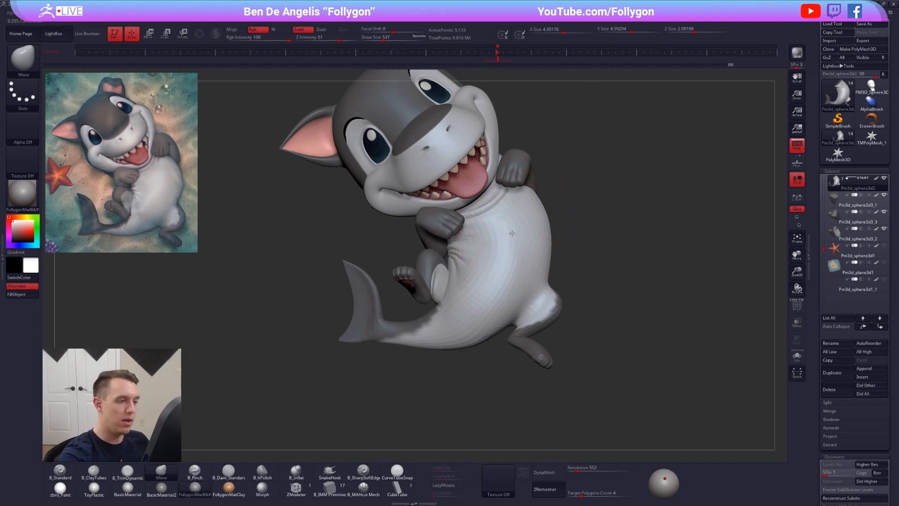
{"action": "key", "text": "space"}
{"action": "left_click_drag", "start_coordinate": [505, 245], "coordinate": [502, 245]}
{"action": "left_click_drag", "start_coordinate": [466, 345], "coordinate": [403, 347]}
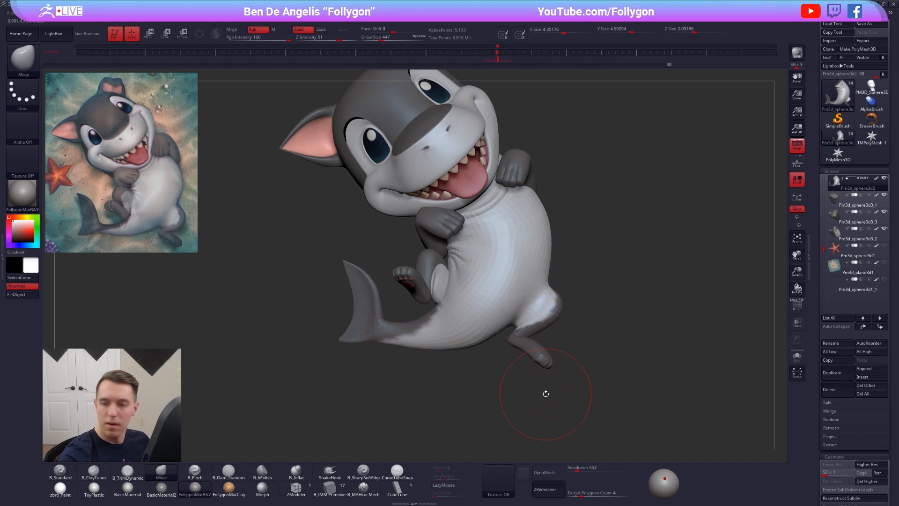
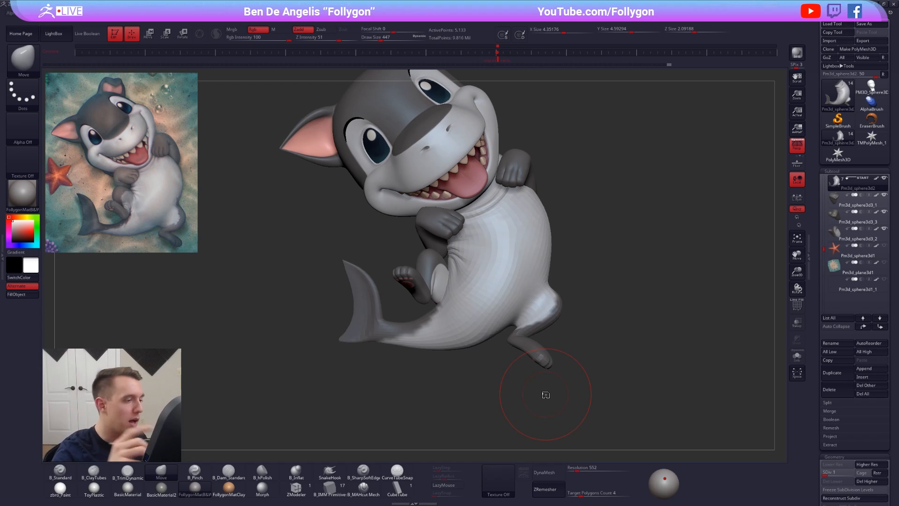
Step: Select the raised arm subtool beside the head and shift it slightly along the shoulder with the Move transpose line
{"action": "key", "text": "space"}
{"action": "left_click_drag", "start_coordinate": [537, 215], "coordinate": [541, 215]}
{"action": "mouse_move", "coordinate": [521, 213]}
{"action": "right_mouse_down", "text": "alt"}
{"action": "mouse_move", "coordinate": [515, 245]}
{"action": "mouse_move", "coordinate": [491, 230]}
{"action": "right_mouse_up", "text": "alt"}
{"action": "left_click", "coordinate": [545, 216], "text": "alt"}
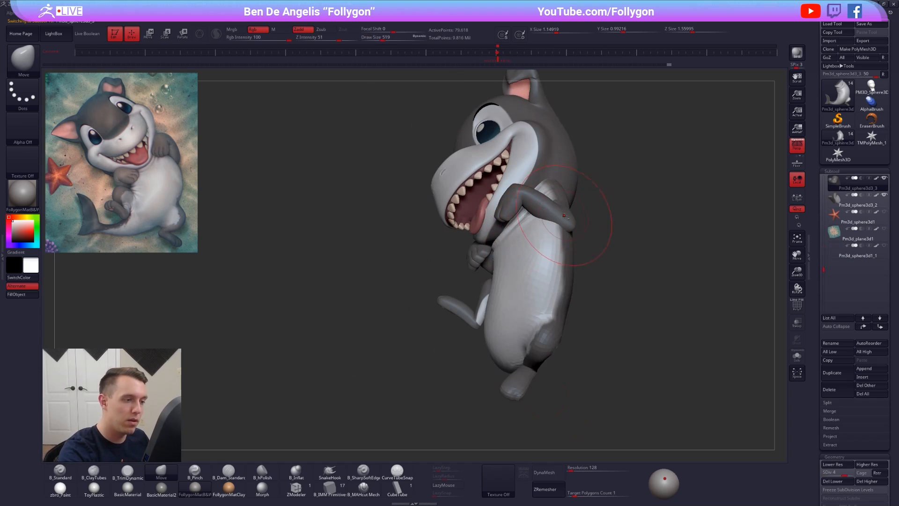
{"action": "mouse_move", "coordinate": [558, 227]}
{"action": "right_mouse_down"}
{"action": "mouse_move", "coordinate": [535, 245]}
{"action": "mouse_move", "coordinate": [543, 220]}
{"action": "right_mouse_up"}
{"action": "key", "text": "shift+s"}
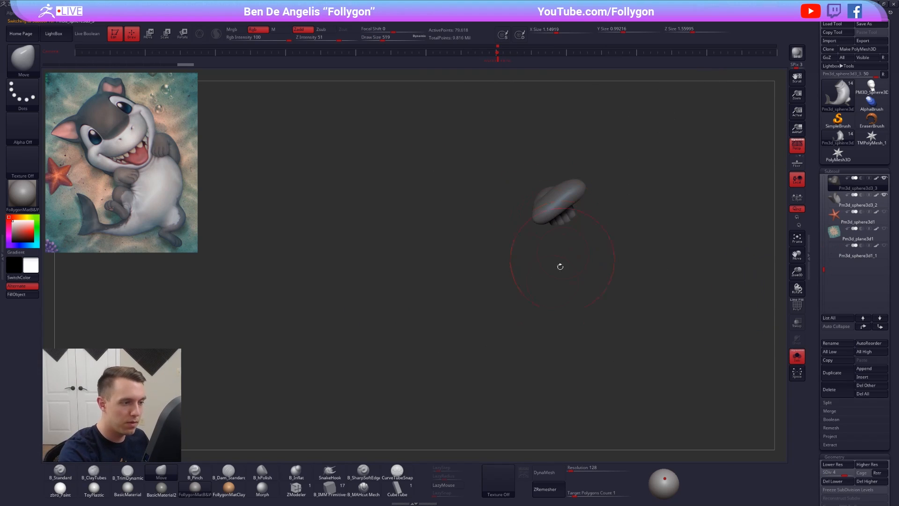
{"action": "key", "text": "w"}
{"action": "key", "text": "shift+s"}
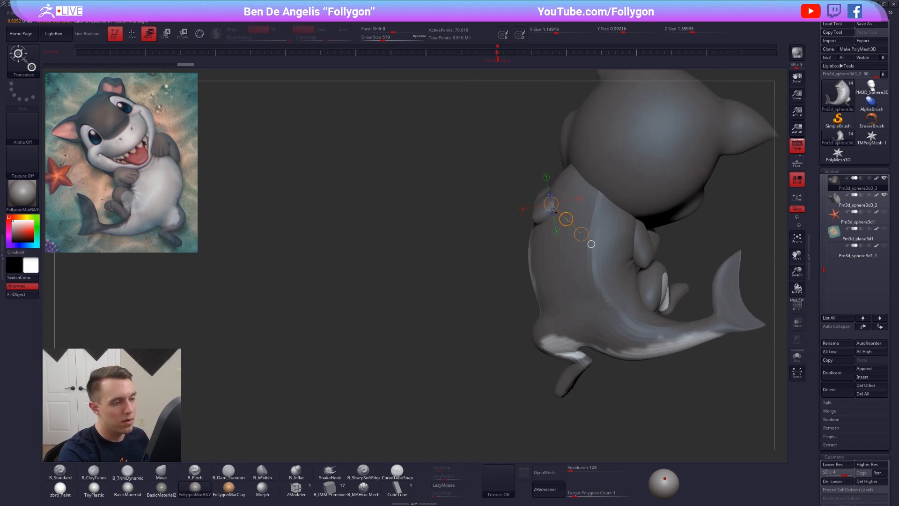
{"action": "left_click_drag", "start_coordinate": [565, 217], "coordinate": [564, 210]}
{"action": "key", "text": "q"}
{"action": "mouse_move", "coordinate": [546, 212]}
{"action": "right_mouse_down"}
{"action": "mouse_move", "coordinate": [600, 184]}
{"action": "mouse_move", "coordinate": [551, 232]}
{"action": "right_mouse_up"}
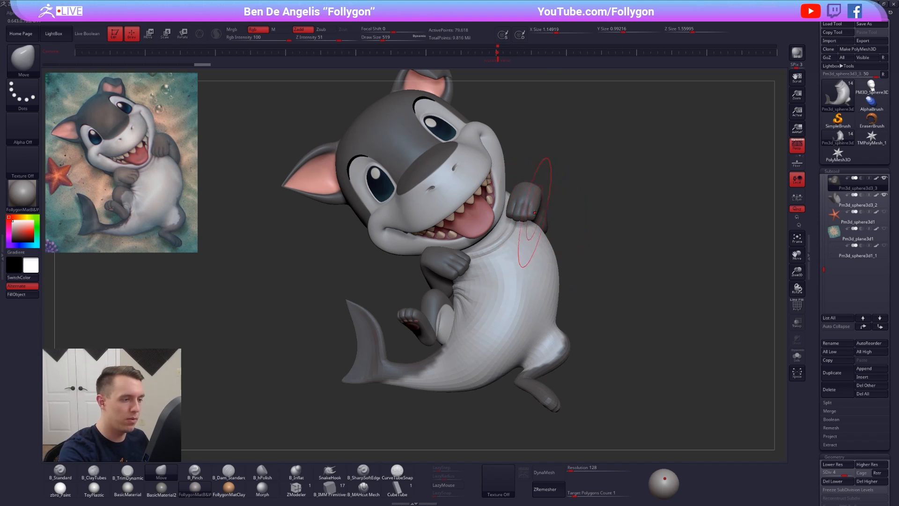
Step: Rotate the raised arm slightly about its paw and nudge its position against the body with transpose lines
{"action": "key", "text": "r"}
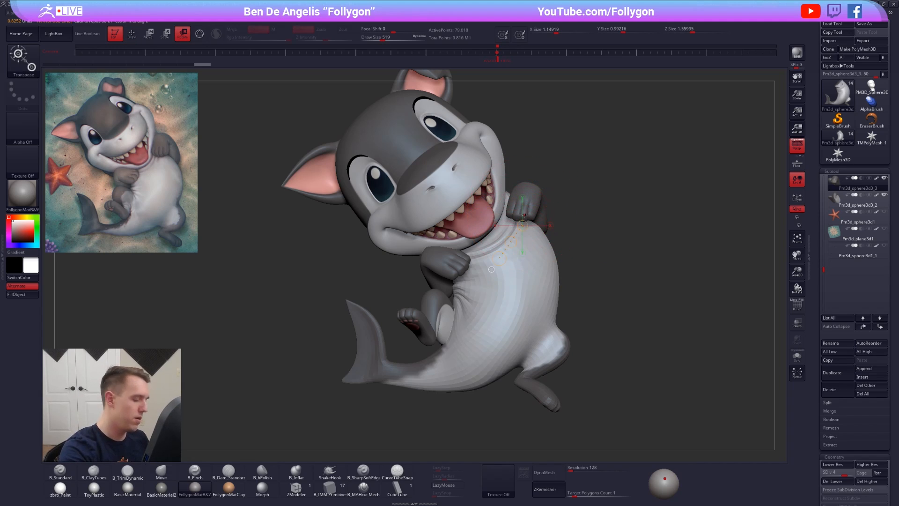
{"action": "left_click_drag", "start_coordinate": [519, 215], "coordinate": [598, 205]}
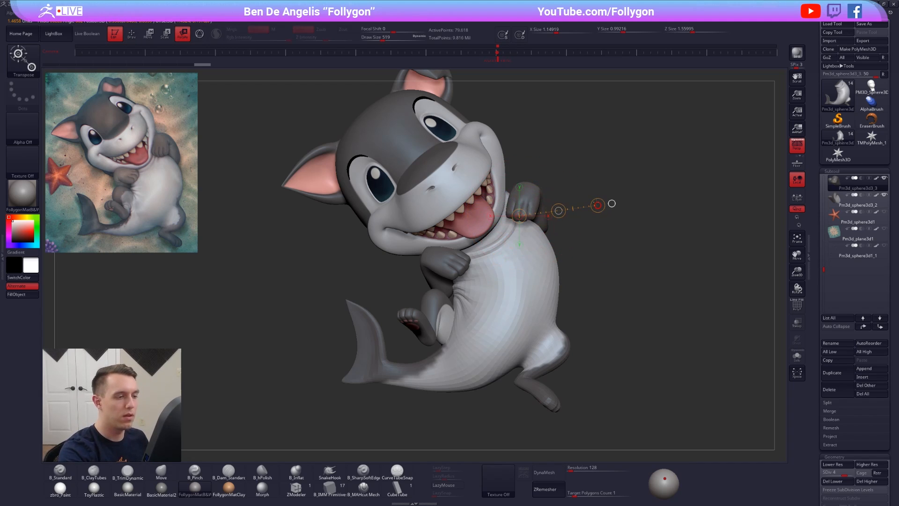
{"action": "key", "text": "w"}
{"action": "mouse_move", "coordinate": [524, 236]}
{"action": "right_mouse_down"}
{"action": "mouse_move", "coordinate": [531, 260]}
{"action": "mouse_move", "coordinate": [525, 242]}
{"action": "right_mouse_up"}
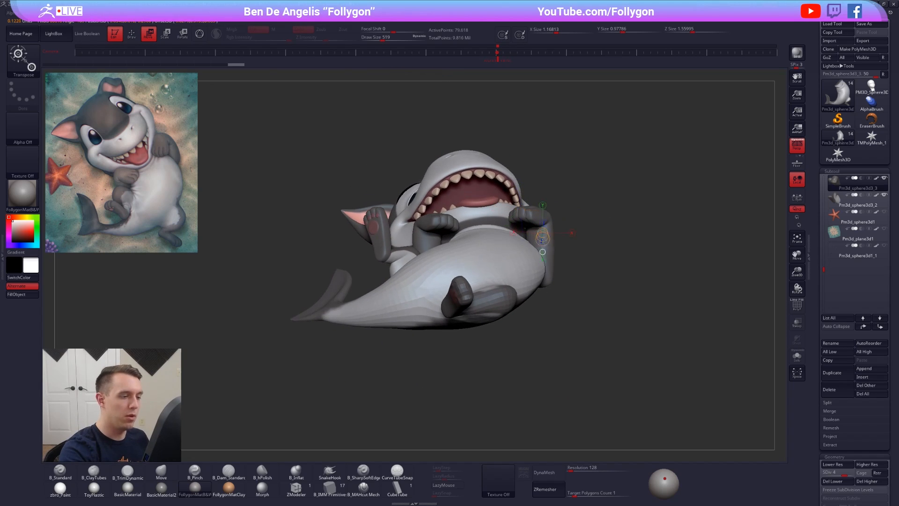
{"action": "left_click_drag", "start_coordinate": [542, 231], "coordinate": [550, 329]}
{"action": "left_click_drag", "start_coordinate": [546, 281], "coordinate": [547, 282]}
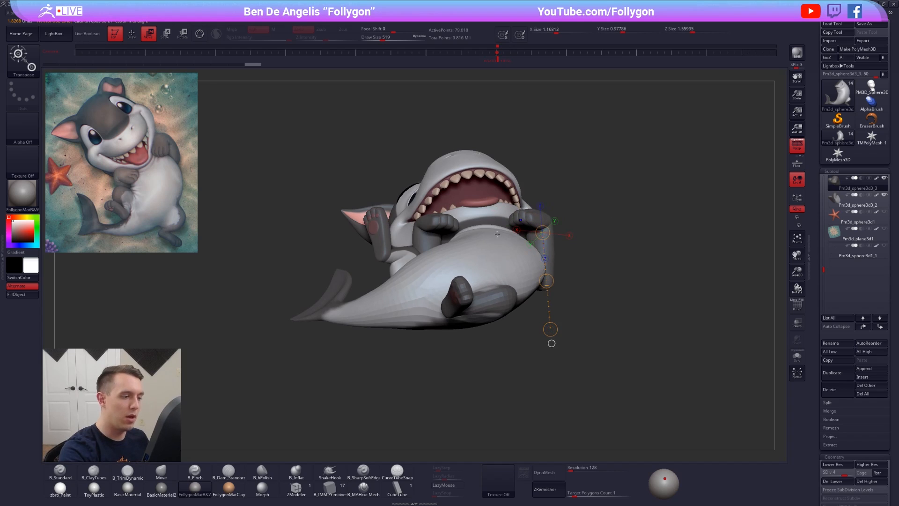
Step: Select the body subtool and activate the ClayTubes brush at its lowest subdivision level
{"action": "key", "text": "q"}
{"action": "left_click", "coordinate": [499, 257], "text": "alt"}
{"action": "mouse_move", "coordinate": [500, 258]}
{"action": "right_mouse_down"}
{"action": "mouse_move", "coordinate": [482, 257]}
{"action": "mouse_move", "coordinate": [431, 285]}
{"action": "mouse_move", "coordinate": [536, 239]}
{"action": "mouse_move", "coordinate": [529, 220]}
{"action": "mouse_move", "coordinate": [461, 293]}
{"action": "right_mouse_up"}
{"action": "key", "text": "b"}
{"action": "key", "text": "c"}
{"action": "key", "text": "t"}
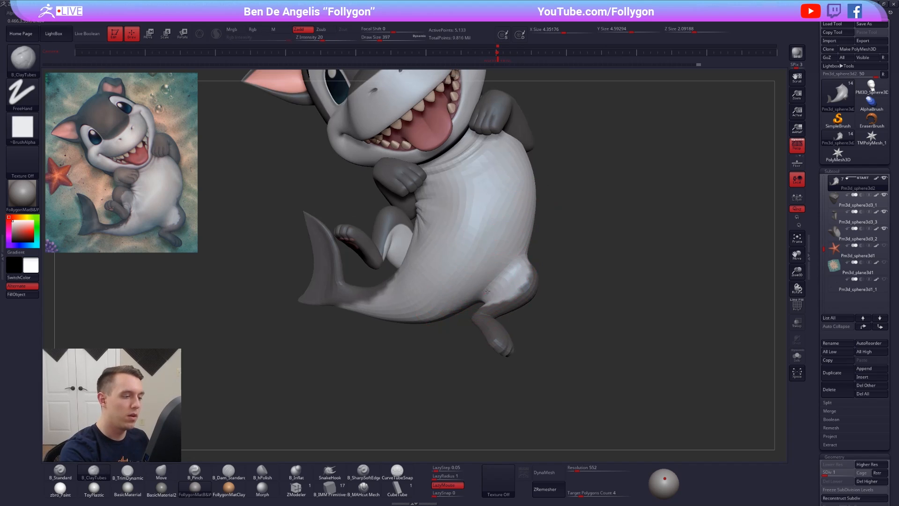
Step: Try a lasso mask over the body and tail, isolate the body, and undo the last change
{"action": "key", "text": "space"}
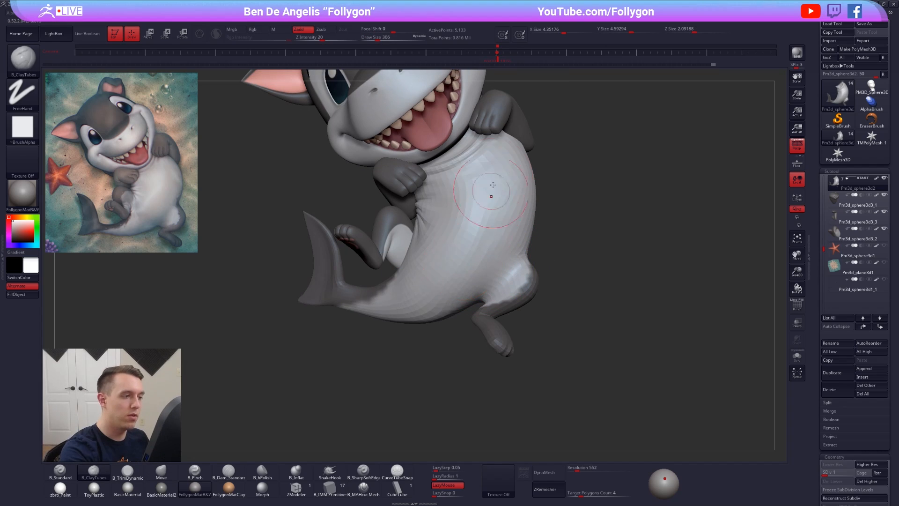
{"action": "mouse_move", "coordinate": [484, 124]}
{"action": "left_mouse_down", "text": "ctrl"}
{"action": "mouse_move", "coordinate": [384, 333]}
{"action": "mouse_move", "coordinate": [287, 371]}
{"action": "left_mouse_up", "text": "ctrl"}
{"action": "left_click_drag", "start_coordinate": [401, 367], "coordinate": [411, 360], "text": "ctrl"}
{"action": "mouse_move", "coordinate": [412, 314]}
{"action": "right_mouse_down"}
{"action": "mouse_move", "coordinate": [416, 270]}
{"action": "mouse_move", "coordinate": [445, 247]}
{"action": "mouse_move", "coordinate": [388, 273]}
{"action": "right_mouse_up"}
{"action": "key", "text": "alt+s"}
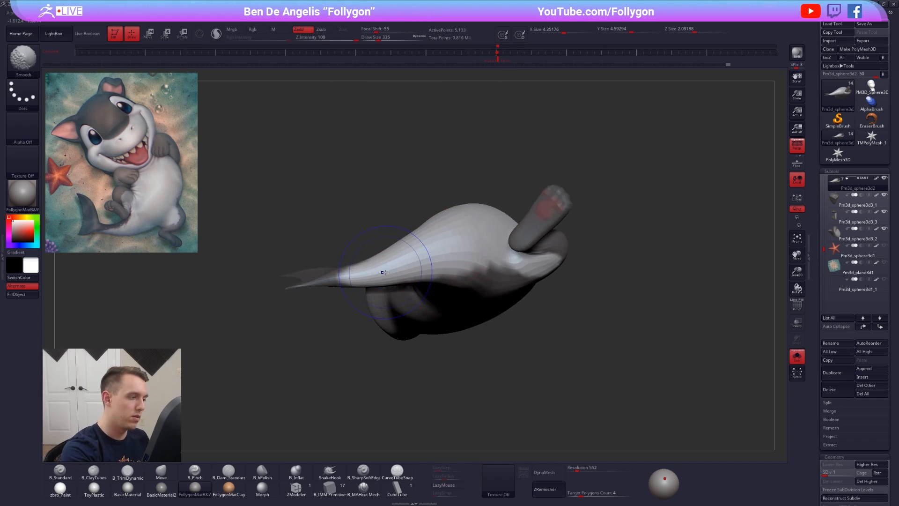
{"action": "key", "text": "ctrl+z"}
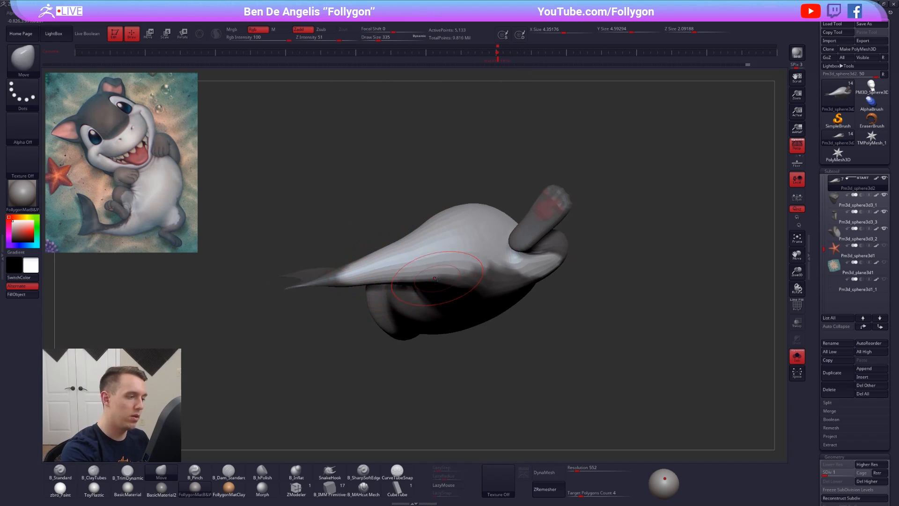
Step: Lasso-mask part of the isolated body, soften the mask, and enlarge the Move brush to draw size 699
{"action": "right_click_drag", "start_coordinate": [435, 279], "coordinate": [420, 281]}
{"action": "right_click_drag", "start_coordinate": [411, 231], "coordinate": [449, 254]}
{"action": "key", "text": "ctrl"}
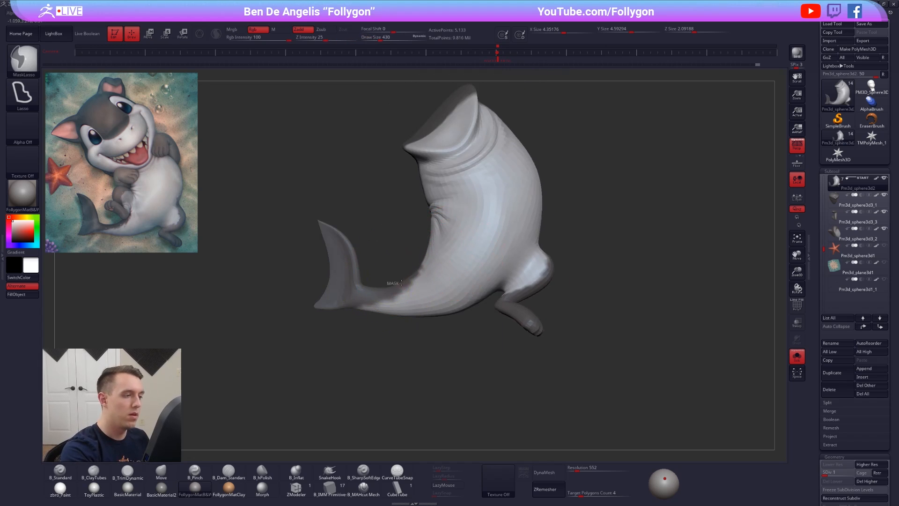
{"action": "left_click_drag", "start_coordinate": [458, 207], "coordinate": [369, 193], "text": "ctrl"}
{"action": "left_click", "coordinate": [458, 258], "text": "ctrl"}
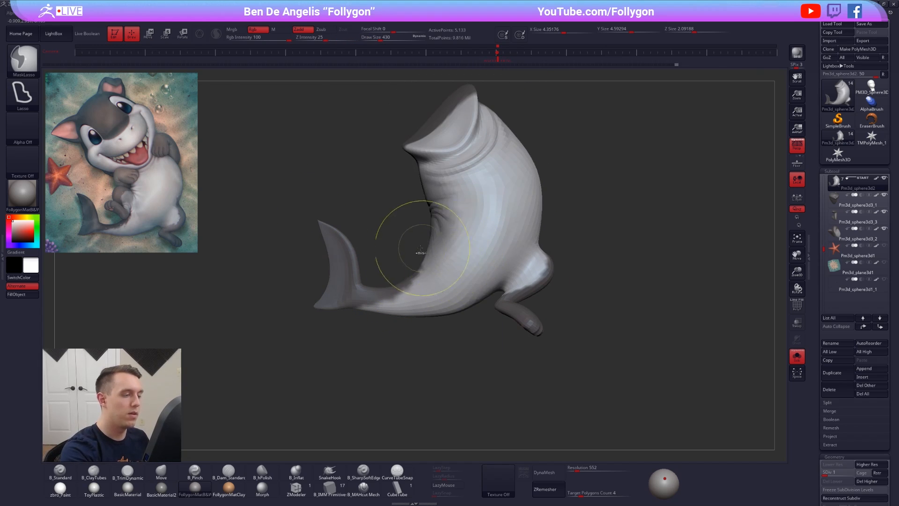
{"action": "left_click", "coordinate": [420, 249], "text": "ctrl"}
{"action": "key", "text": "space"}
{"action": "left_click_drag", "start_coordinate": [439, 245], "coordinate": [448, 244]}
{"action": "key", "text": "alt+s"}
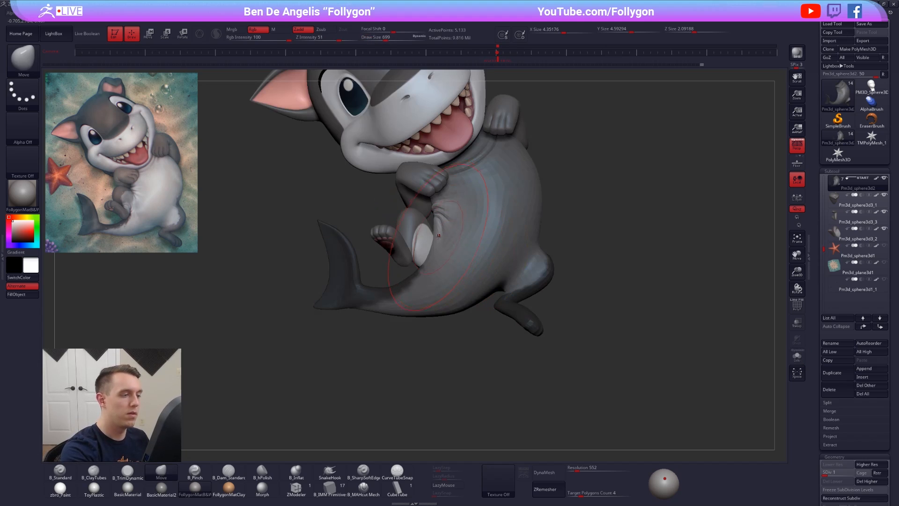
Step: Adjust the body's inner waist contour with the Move brush, reducing its draw size to 321
{"action": "key", "text": "bracketleft"}
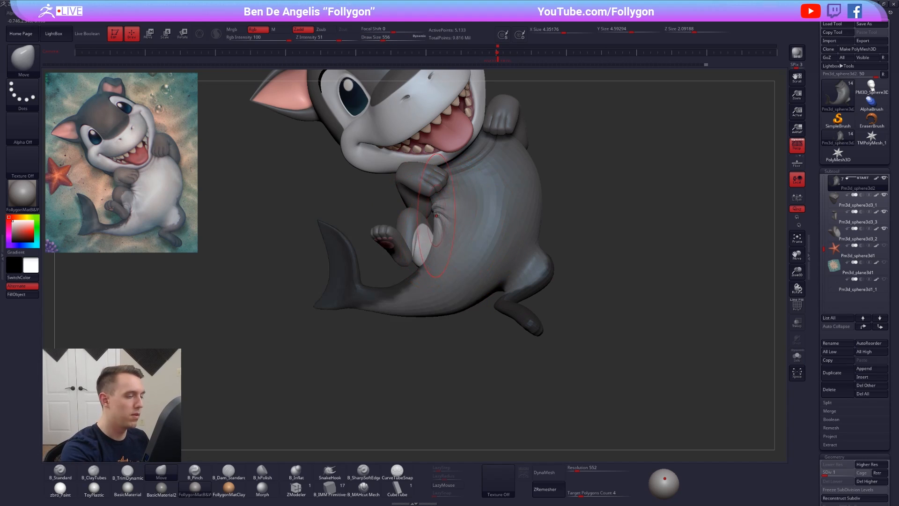
{"action": "right_click_drag", "start_coordinate": [437, 215], "coordinate": [423, 257]}
{"action": "key", "text": "alt+s"}
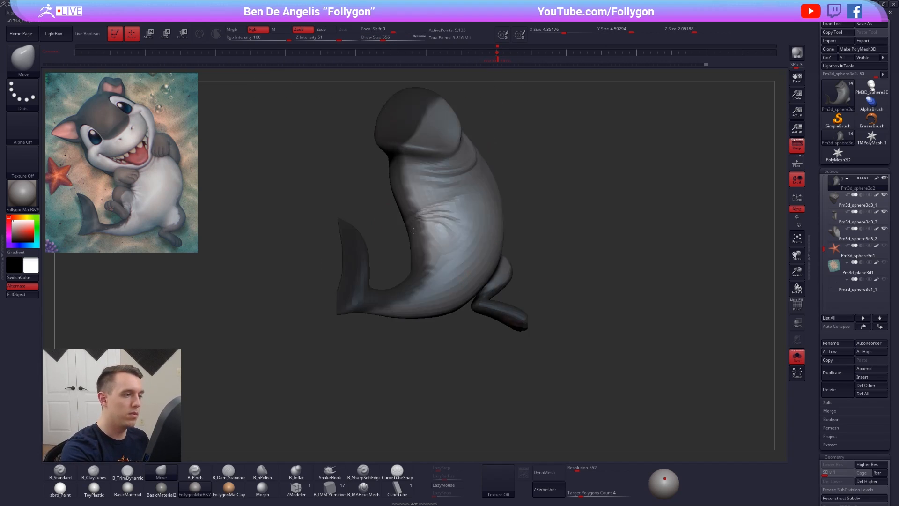
{"action": "key", "text": "alt+s"}
{"action": "mouse_move", "coordinate": [432, 217]}
{"action": "right_mouse_down"}
{"action": "mouse_move", "coordinate": [471, 219]}
{"action": "mouse_move", "coordinate": [490, 249]}
{"action": "mouse_move", "coordinate": [413, 223]}
{"action": "mouse_move", "coordinate": [498, 201]}
{"action": "mouse_move", "coordinate": [422, 238]}
{"action": "mouse_move", "coordinate": [464, 224]}
{"action": "right_mouse_up"}
{"action": "key", "text": "alt+s"}
{"action": "key", "text": "alt+s"}
{"action": "key", "text": "bracketleft"}
{"action": "key", "text": "bracketleft"}
{"action": "key", "text": "alt+s"}
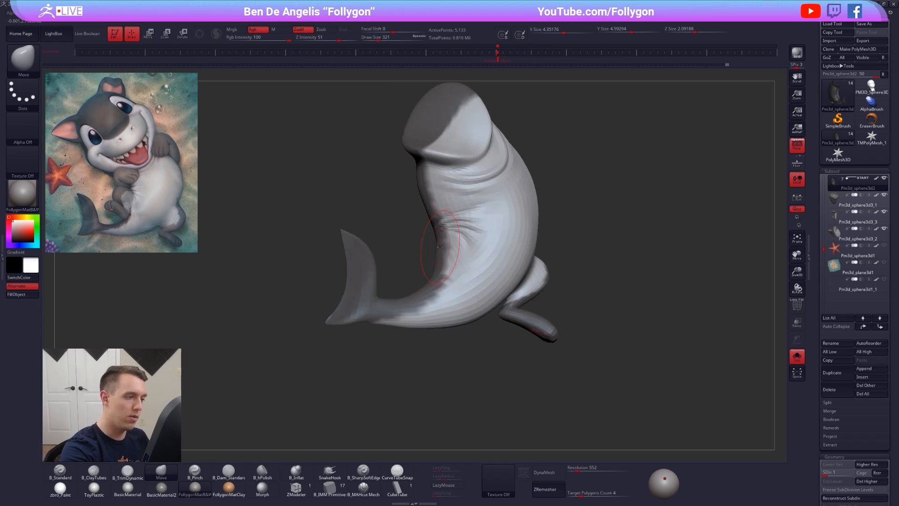
Step: Refine the inner contour between waist and neck with the Move brush at draw size 279, and show all subtools again
{"action": "key", "text": "space"}
{"action": "left_click_drag", "start_coordinate": [464, 222], "coordinate": [467, 223]}
{"action": "left_click_drag", "start_coordinate": [461, 226], "coordinate": [472, 221]}
{"action": "right_click_drag", "start_coordinate": [461, 226], "coordinate": [480, 214]}
{"action": "key", "text": "space"}
{"action": "left_click_drag", "start_coordinate": [480, 214], "coordinate": [473, 214]}
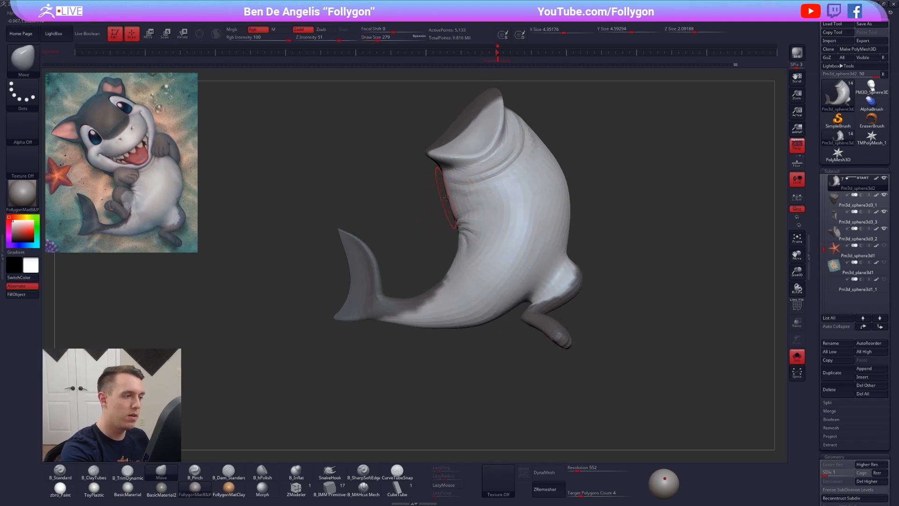
{"action": "right_click_drag", "start_coordinate": [446, 211], "coordinate": [470, 292]}
{"action": "key", "text": "alt+s"}
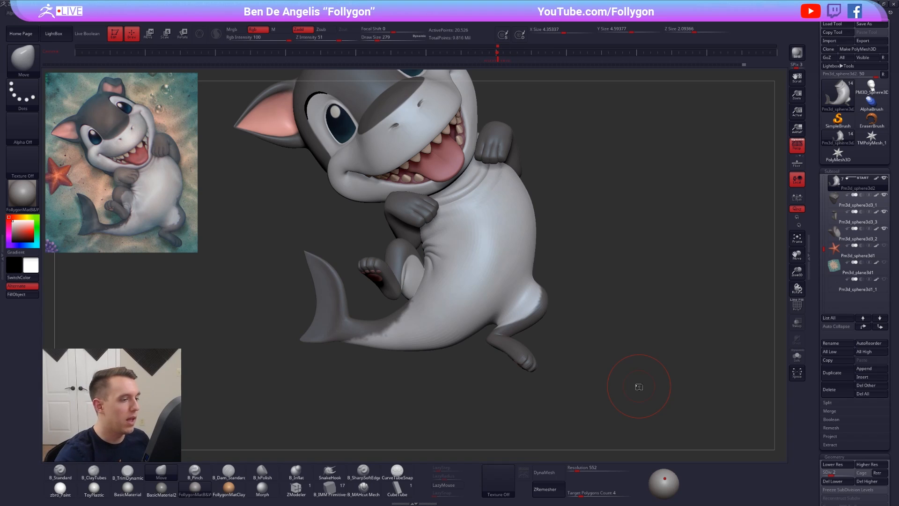
Step: Adjust the back contour above the hip at the lowest subdivision level with the Move brush, and step up the subdivision level
{"action": "left_click_drag", "start_coordinate": [557, 311], "coordinate": [558, 260], "text": "alt"}
{"action": "key", "text": "space"}
{"action": "left_click_drag", "start_coordinate": [558, 259], "coordinate": [565, 257]}
{"action": "key", "text": "shift+d"}
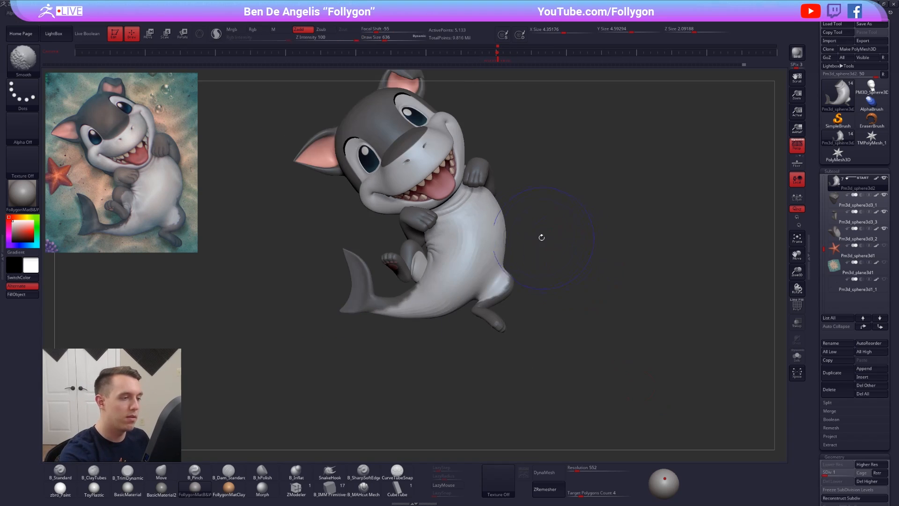
{"action": "left_click_drag", "start_coordinate": [505, 245], "coordinate": [507, 238]}
{"action": "key", "text": "space"}
{"action": "key", "text": "space"}
{"action": "left_click_drag", "start_coordinate": [498, 282], "coordinate": [493, 281]}
{"action": "key", "text": "d"}
{"action": "key", "text": "d"}
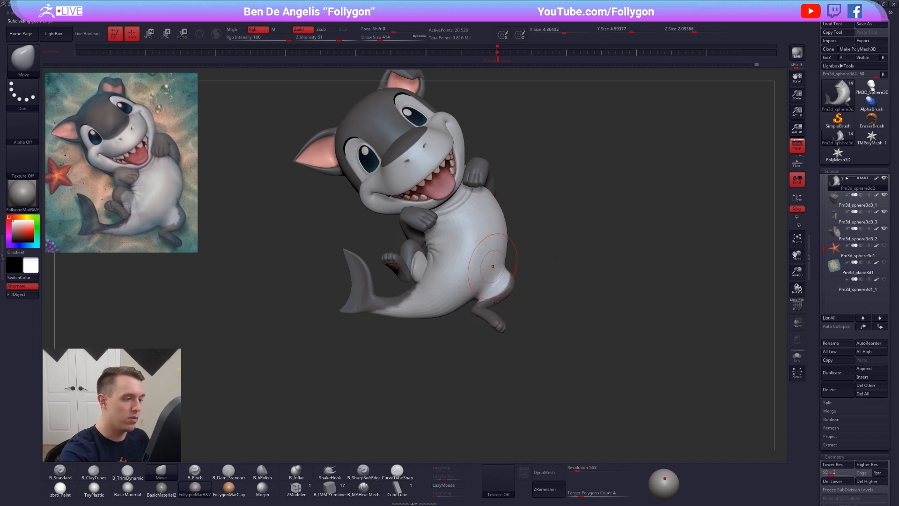
Step: Build up the transition between hip and belly with ClayTubes at draw size 321, checking the form across subdivision levels
{"action": "mouse_move", "coordinate": [493, 282]}
{"action": "right_mouse_down"}
{"action": "mouse_move", "coordinate": [496, 269]}
{"action": "mouse_move", "coordinate": [507, 285]}
{"action": "right_mouse_up"}
{"action": "key", "text": "space"}
{"action": "left_click_drag", "start_coordinate": [508, 284], "coordinate": [505, 284]}
{"action": "key", "text": "2"}
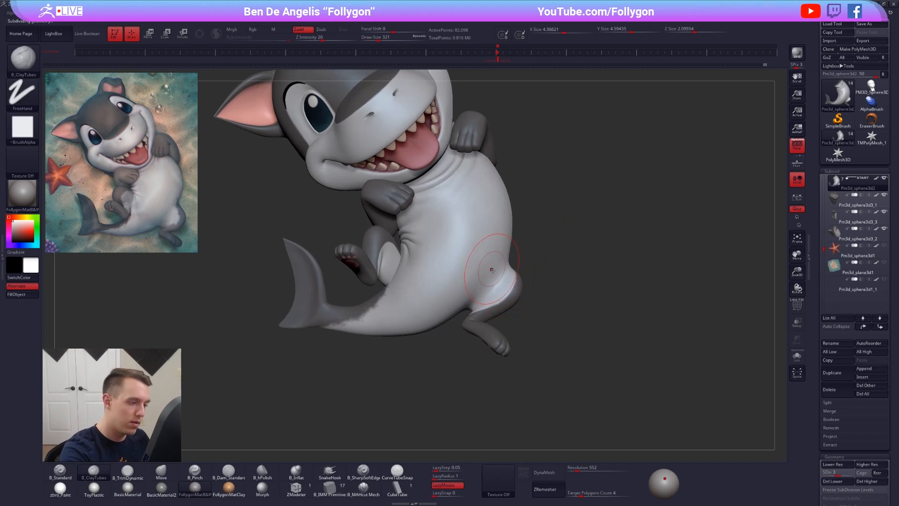
{"action": "mouse_move", "coordinate": [495, 280]}
{"action": "right_mouse_down"}
{"action": "mouse_move", "coordinate": [504, 300]}
{"action": "mouse_move", "coordinate": [499, 284]}
{"action": "right_mouse_up"}
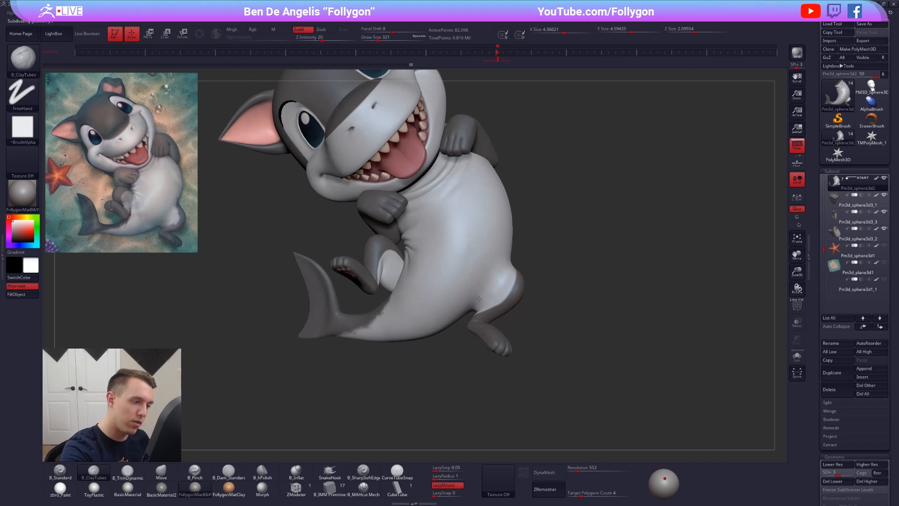
{"action": "key", "text": "shift+d"}
{"action": "key", "text": "shift+d"}
{"action": "key", "text": "d"}
{"action": "key", "text": "d"}
{"action": "right_click_drag", "start_coordinate": [488, 269], "coordinate": [477, 293], "text": "ctrl"}
Step: Soften the belly beside the hip at low subdivision levels and activate the Pinch brush at draw size 350
{"action": "key", "text": "shift+d"}
{"action": "key", "text": "shift+d"}
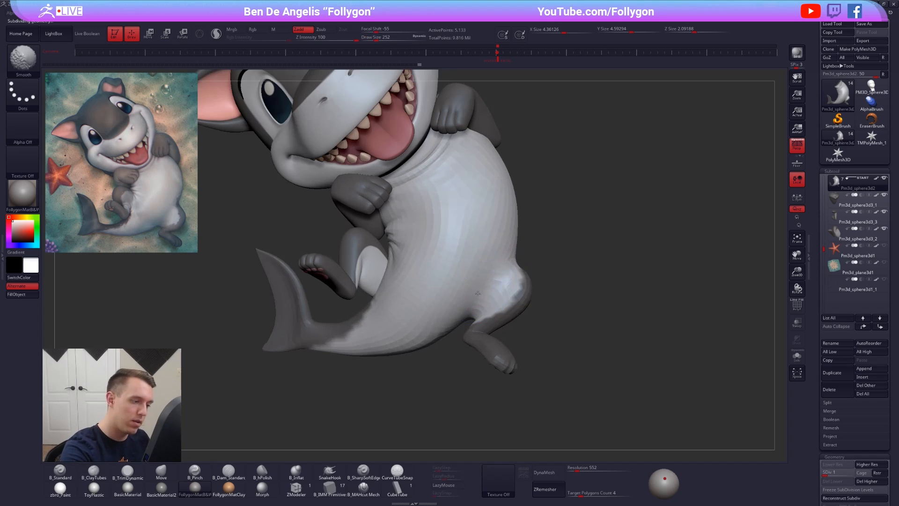
{"action": "key", "text": "d"}
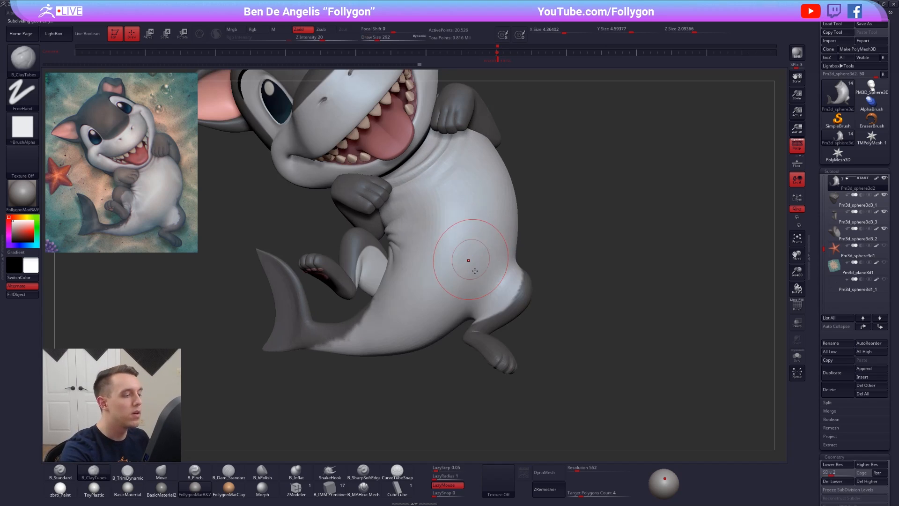
{"action": "mouse_move", "coordinate": [462, 248]}
{"action": "right_mouse_down"}
{"action": "mouse_move", "coordinate": [432, 271]}
{"action": "mouse_move", "coordinate": [446, 283]}
{"action": "right_mouse_up"}
{"action": "key", "text": "space"}
{"action": "left_click_drag", "start_coordinate": [442, 298], "coordinate": [451, 297]}
{"action": "key", "text": "5"}
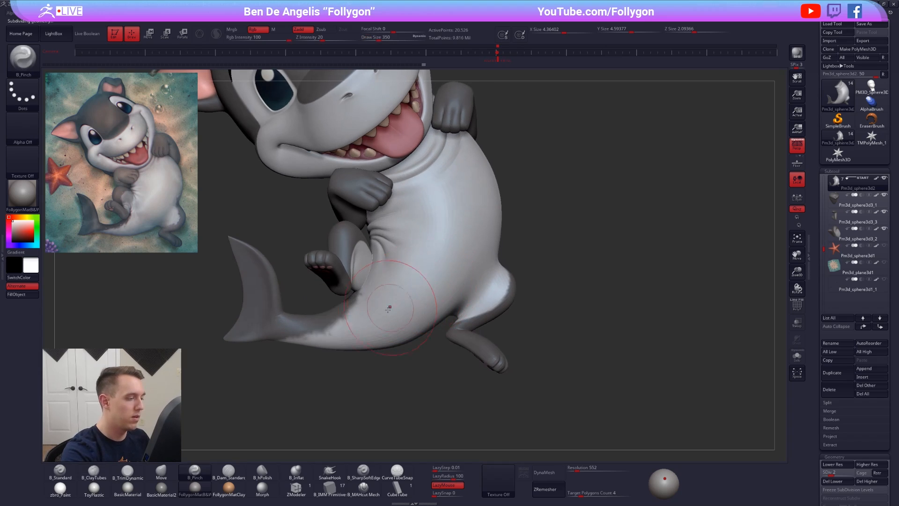
Step: Isolate the body at its lowest subdivision level and adjust the lower belly and tail contour with the Move brush
{"action": "key", "text": "shift+d"}
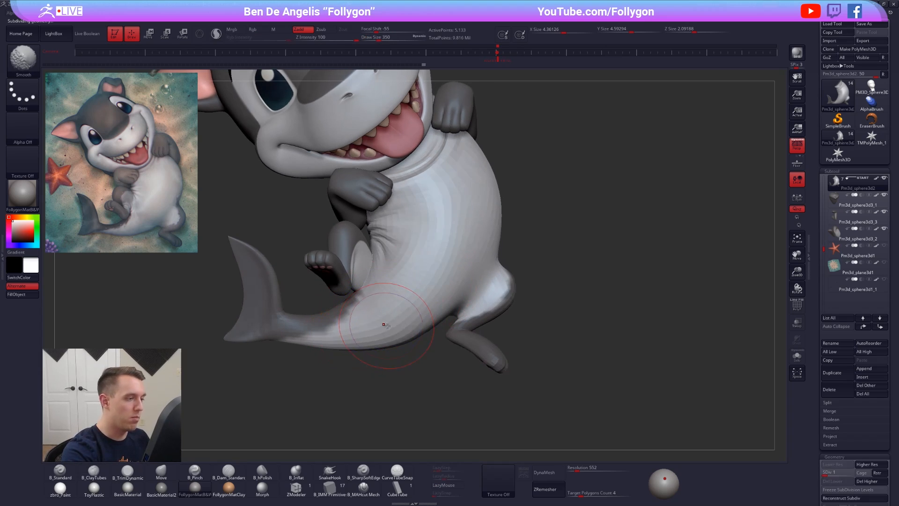
{"action": "mouse_move", "coordinate": [387, 327]}
{"action": "right_mouse_down"}
{"action": "mouse_move", "coordinate": [431, 264]}
{"action": "mouse_move", "coordinate": [464, 255]}
{"action": "right_mouse_up"}
{"action": "key", "text": "alt+s"}
{"action": "key", "text": "space"}
{"action": "left_click_drag", "start_coordinate": [463, 255], "coordinate": [472, 253]}
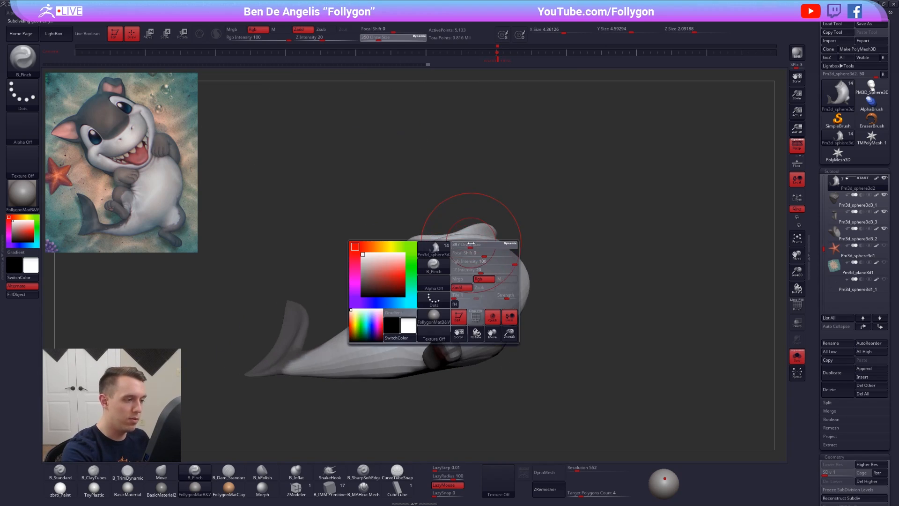
{"action": "key", "text": "4"}
{"action": "mouse_move", "coordinate": [477, 238]}
{"action": "right_mouse_down"}
{"action": "mouse_move", "coordinate": [465, 238]}
{"action": "mouse_move", "coordinate": [458, 257]}
{"action": "right_mouse_up"}
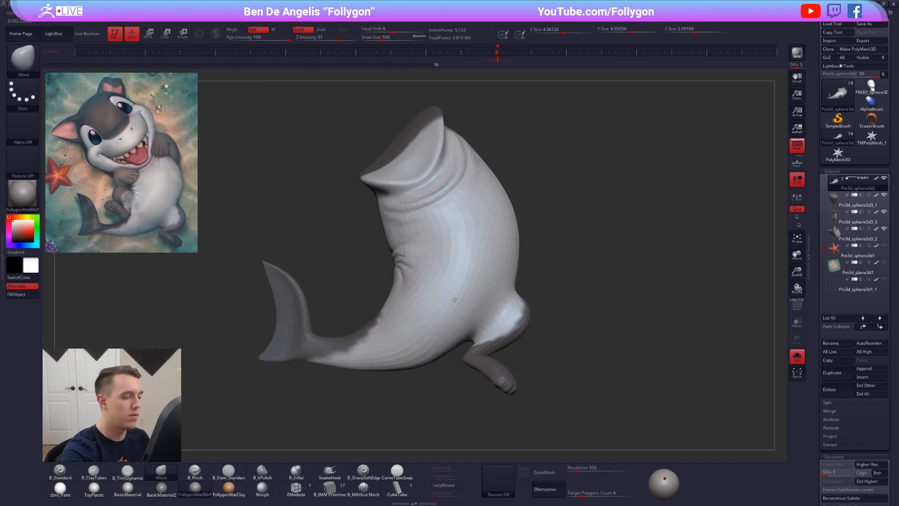
{"action": "left_click_drag", "start_coordinate": [454, 308], "coordinate": [450, 312]}
{"action": "left_click_drag", "start_coordinate": [378, 352], "coordinate": [381, 356]}
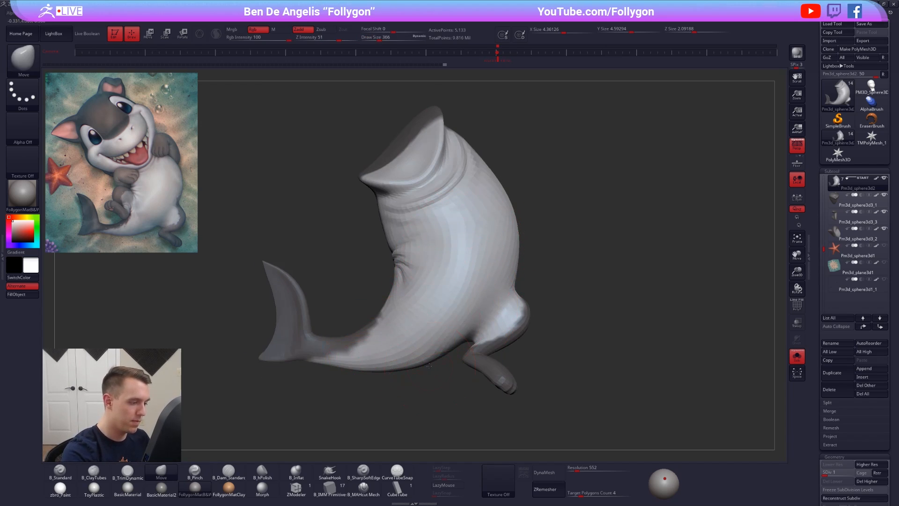
Step: Raise the body to subdivision level 5 and set up ClayTubes at draw size 121 for the hip crease
{"action": "right_click_drag", "start_coordinate": [458, 340], "coordinate": [489, 280]}
{"action": "key", "text": "d"}
{"action": "key", "text": "d"}
{"action": "key", "text": "d"}
{"action": "key", "text": "d"}
{"action": "key", "text": "space"}
{"action": "left_click_drag", "start_coordinate": [474, 306], "coordinate": [470, 305]}
{"action": "mouse_move", "coordinate": [469, 305]}
{"action": "right_mouse_down"}
{"action": "mouse_move", "coordinate": [492, 302]}
{"action": "mouse_move", "coordinate": [473, 308]}
{"action": "right_mouse_up"}
{"action": "key", "text": "2"}
{"action": "key", "text": "space"}
{"action": "left_click_drag", "start_coordinate": [474, 306], "coordinate": [471, 305]}
{"action": "mouse_move", "coordinate": [472, 306]}
{"action": "right_mouse_down"}
{"action": "mouse_move", "coordinate": [473, 323]}
{"action": "mouse_move", "coordinate": [485, 317]}
{"action": "mouse_move", "coordinate": [461, 311]}
{"action": "right_mouse_up"}
Step: Hide the foot and lower leg and fill the crease beneath the thigh with ClayTubes
{"action": "key", "text": "ctrl+shift"}
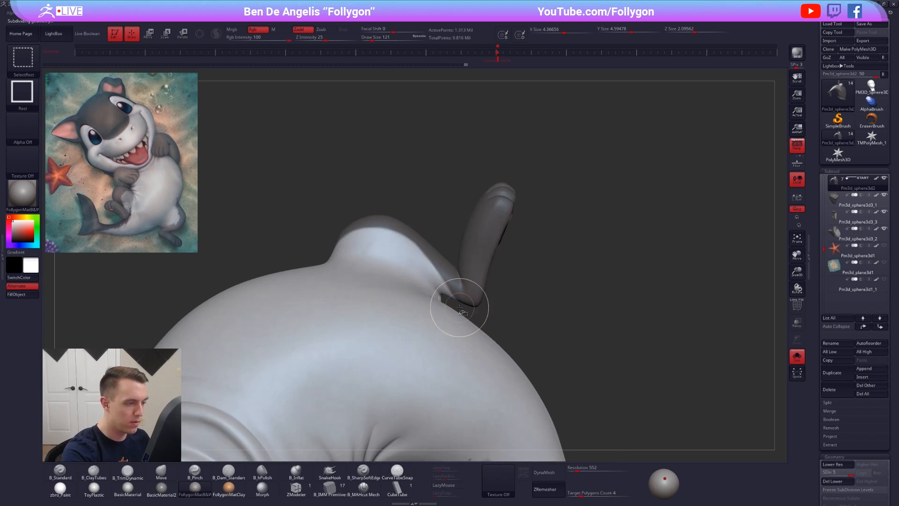
{"action": "mouse_move", "coordinate": [443, 282]}
{"action": "left_mouse_down", "text": "ctrl+alt+shift"}
{"action": "mouse_move", "coordinate": [475, 226]}
{"action": "mouse_move", "coordinate": [582, 301]}
{"action": "mouse_move", "coordinate": [517, 321]}
{"action": "left_mouse_up", "text": "ctrl+alt+shift"}
{"action": "key", "text": "ctrl+shift+space"}
{"action": "left_click", "coordinate": [484, 481], "text": "ctrl+shift"}
{"action": "mouse_move", "coordinate": [495, 313]}
{"action": "right_mouse_down"}
{"action": "mouse_move", "coordinate": [460, 311]}
{"action": "mouse_move", "coordinate": [470, 320]}
{"action": "mouse_move", "coordinate": [445, 295]}
{"action": "mouse_move", "coordinate": [450, 324]}
{"action": "right_mouse_up"}
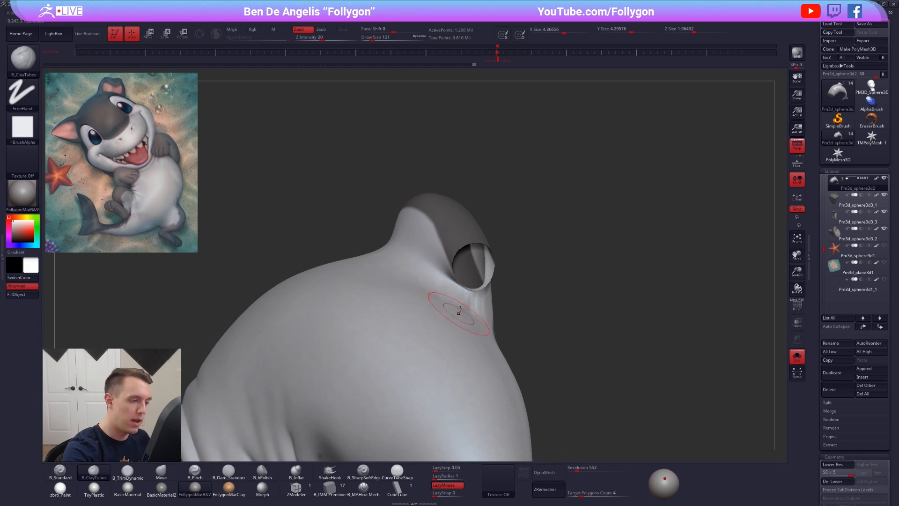
{"action": "left_click_drag", "start_coordinate": [473, 323], "coordinate": [473, 328]}
Step: Drop the body to subdivision level 3, unhide the foot, and smooth the area where the heel meets the body
{"action": "right_click_drag", "start_coordinate": [435, 324], "coordinate": [501, 311]}
{"action": "key", "text": "shift+d"}
{"action": "key", "text": "shift+d"}
{"action": "left_click", "coordinate": [462, 307], "text": "ctrl+shift"}
{"action": "left_click_drag", "start_coordinate": [509, 311], "coordinate": [525, 317], "text": "shift"}
{"action": "right_click_drag", "start_coordinate": [461, 326], "coordinate": [501, 327]}
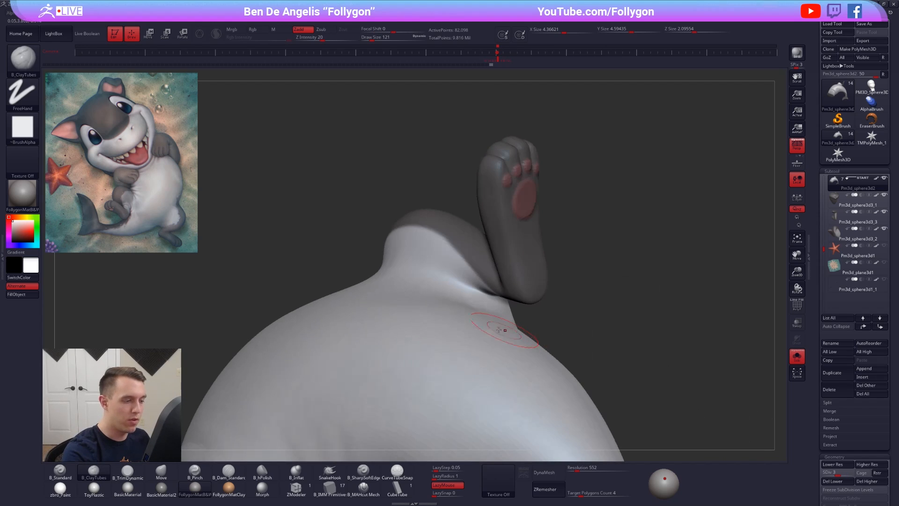
{"action": "left_click_drag", "start_coordinate": [494, 320], "coordinate": [470, 305], "text": "shift"}
Step: Fill and smooth the crease under the thigh beside the heel with ClayTubes at draw size 130
{"action": "right_click_drag", "start_coordinate": [446, 307], "coordinate": [480, 310]}
{"action": "right_click_drag", "start_coordinate": [425, 294], "coordinate": [399, 315]}
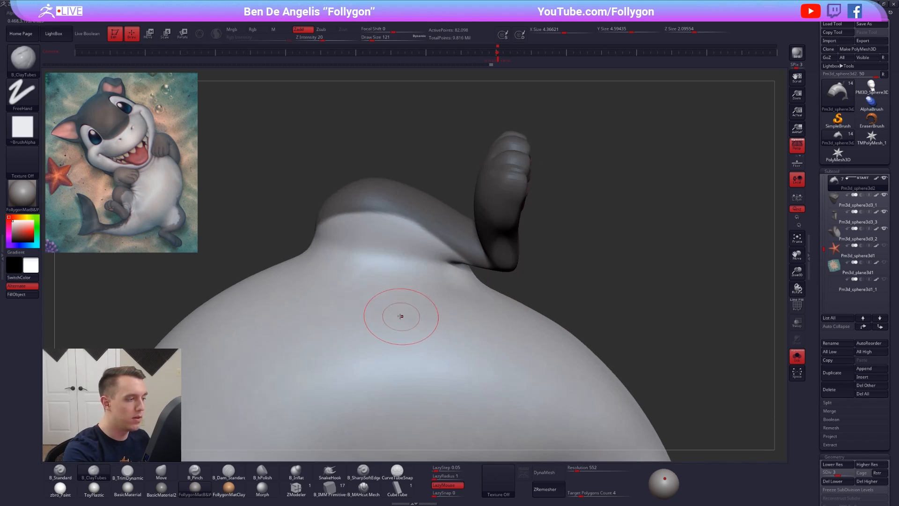
{"action": "key", "text": "space"}
{"action": "left_click_drag", "start_coordinate": [428, 281], "coordinate": [430, 280]}
{"action": "left_click_drag", "start_coordinate": [442, 265], "coordinate": [456, 278]}
{"action": "left_click_drag", "start_coordinate": [444, 283], "coordinate": [452, 291], "text": "shift"}
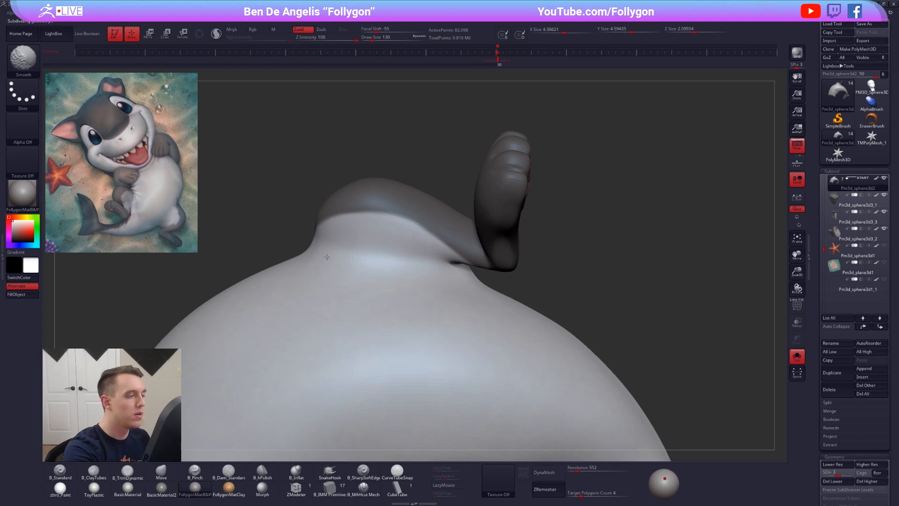
Step: Smooth the hip's transition into the belly and back and raise the body to subdivision level 5
{"action": "right_click_drag", "start_coordinate": [327, 260], "coordinate": [371, 266]}
{"action": "left_click_drag", "start_coordinate": [314, 248], "coordinate": [309, 255], "text": "shift"}
{"action": "key", "text": "d"}
{"action": "key", "text": "d"}
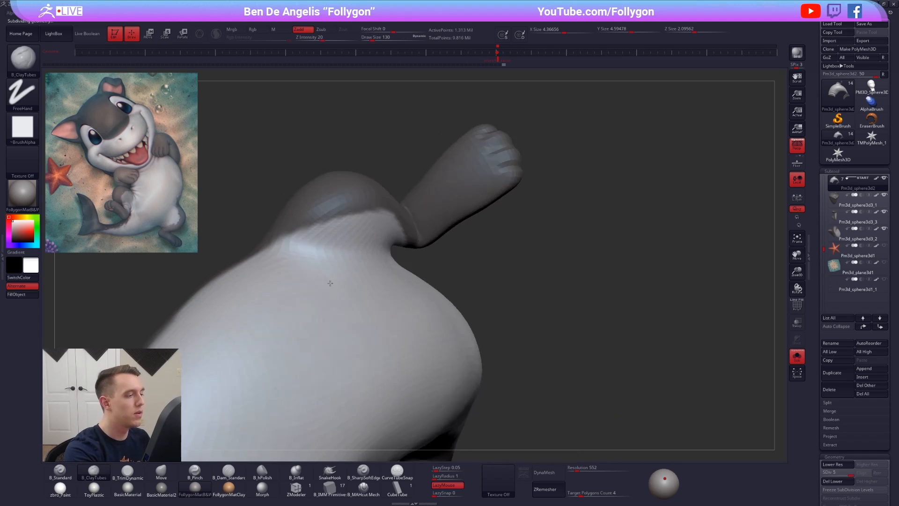
{"action": "right_click_drag", "start_coordinate": [330, 283], "coordinate": [391, 267]}
{"action": "left_click_drag", "start_coordinate": [393, 257], "coordinate": [395, 262], "text": "shift"}
Step: Bring the other subtools back into view and activate the Move brush
{"action": "right_click_drag", "start_coordinate": [396, 263], "coordinate": [375, 299], "text": "ctrl"}
{"action": "mouse_move", "coordinate": [375, 300]}
{"action": "right_mouse_down"}
{"action": "mouse_move", "coordinate": [359, 343]}
{"action": "mouse_move", "coordinate": [416, 370]}
{"action": "mouse_move", "coordinate": [542, 311]}
{"action": "right_mouse_up"}
{"action": "key", "text": "alt+s"}
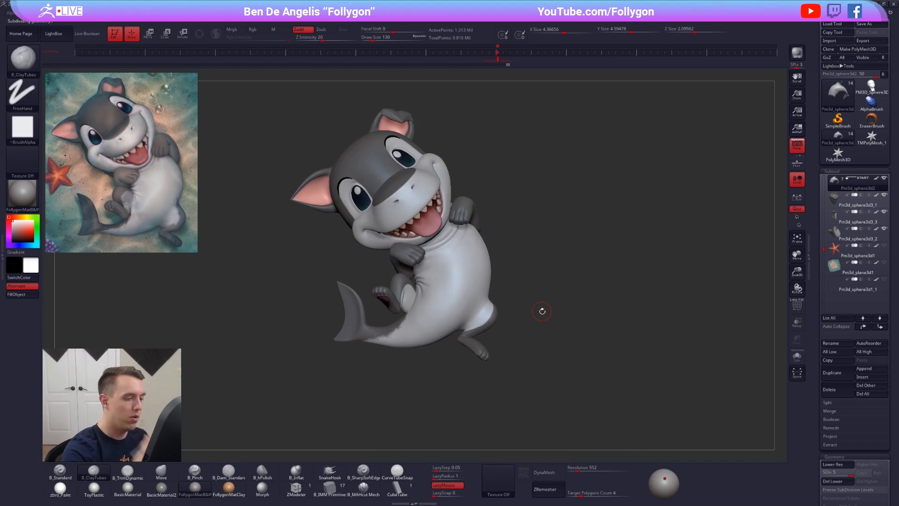
{"action": "key", "text": "b"}
{"action": "key", "text": "m"}
{"action": "key", "text": "v"}
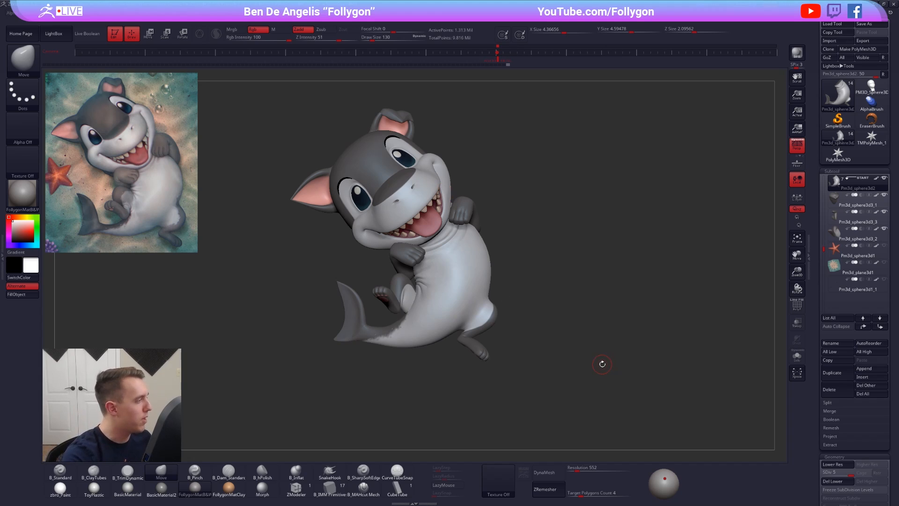
{"action": "key", "text": "w"}
{"action": "left_click_drag", "start_coordinate": [482, 252], "coordinate": [266, 246]}
{"action": "key", "text": "q"}
{"action": "left_click_drag", "start_coordinate": [512, 249], "coordinate": [539, 253], "text": "alt"}
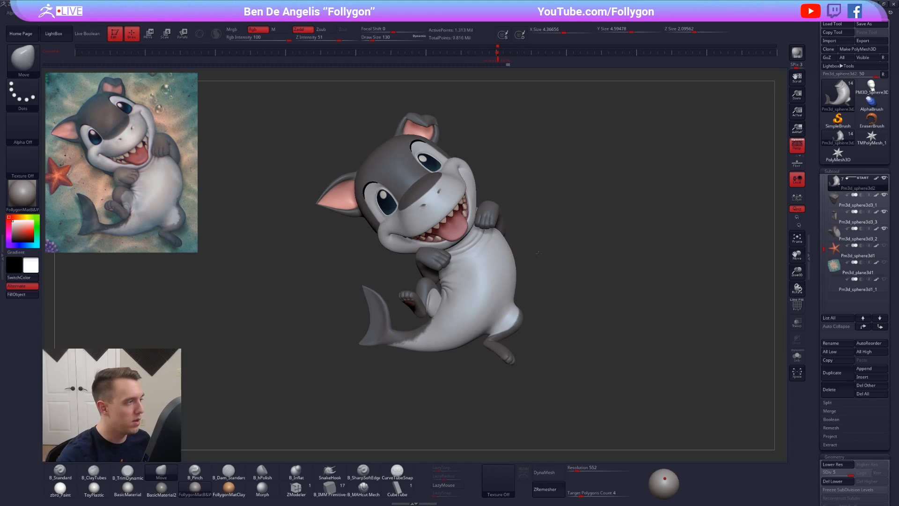
{"action": "key", "text": "alt+Tab"}
{"action": "key", "text": "alt+shift+Tab"}
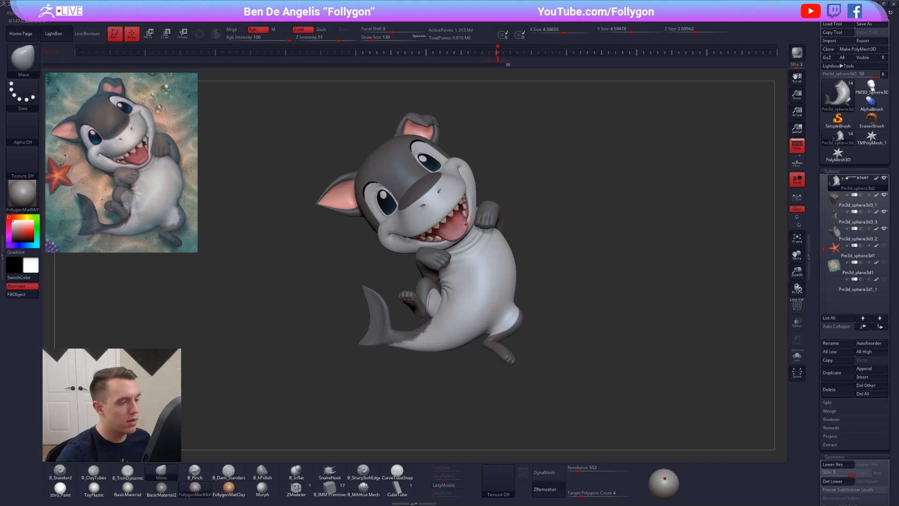
Step: Isolate the body and try moving it with Transpose lines drawn across and down the torso, undoing each attempt
{"action": "key", "text": "alt+q"}
{"action": "key", "text": "w"}
{"action": "left_click_drag", "start_coordinate": [483, 277], "coordinate": [576, 277]}
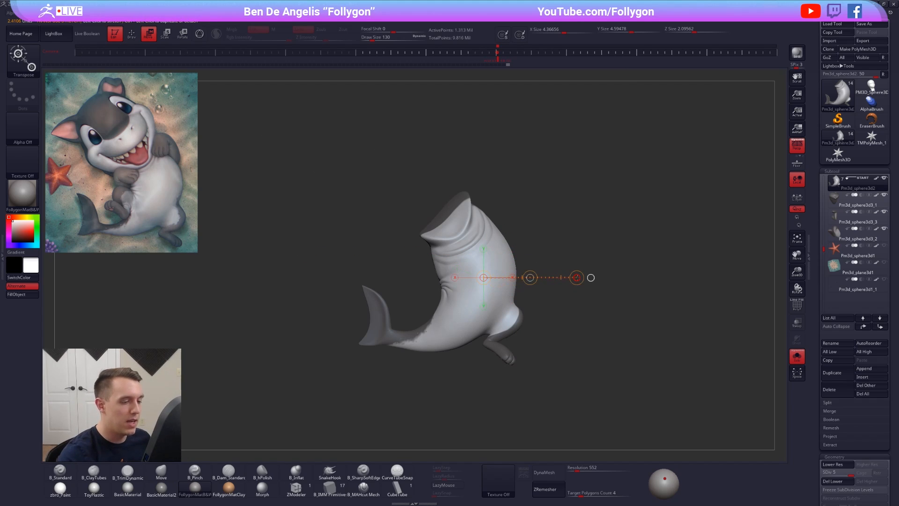
{"action": "right_click_drag", "start_coordinate": [577, 277], "coordinate": [606, 284]}
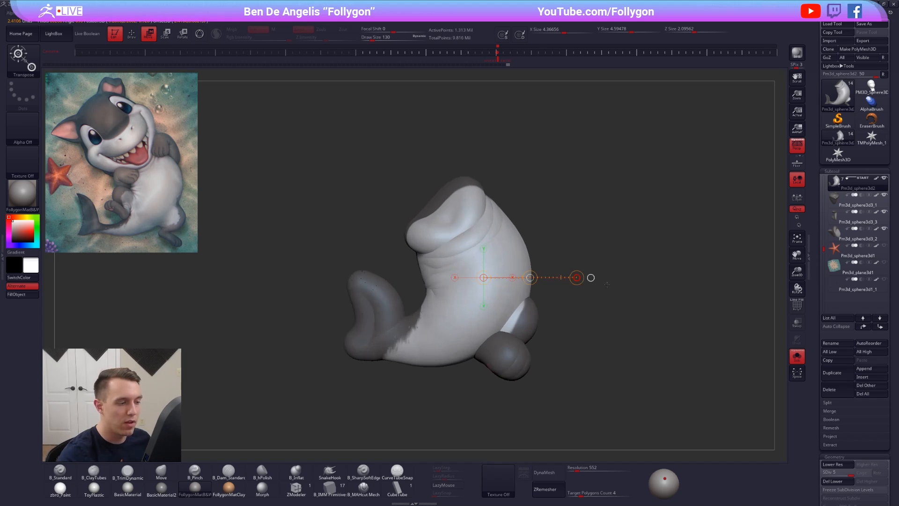
{"action": "key", "text": "ctrl+z"}
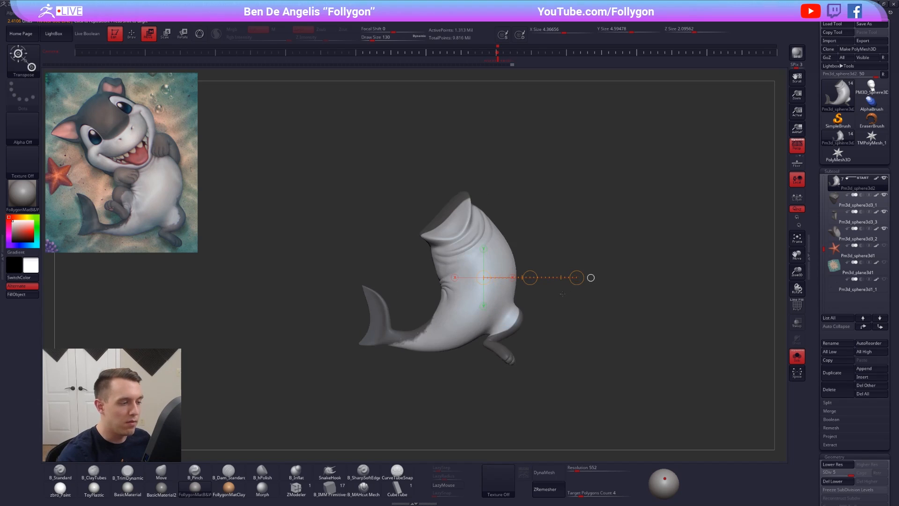
{"action": "left_click_drag", "start_coordinate": [480, 217], "coordinate": [469, 361]}
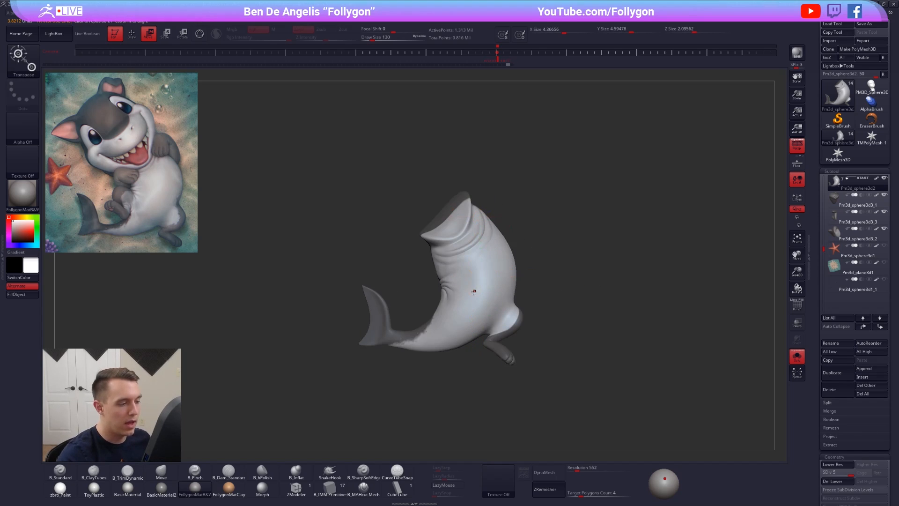
{"action": "mouse_move", "coordinate": [474, 289]}
{"action": "left_mouse_down"}
{"action": "mouse_move", "coordinate": [487, 302]}
{"action": "mouse_move", "coordinate": [445, 293]}
{"action": "left_mouse_up"}
{"action": "key", "text": "ctrl+z"}
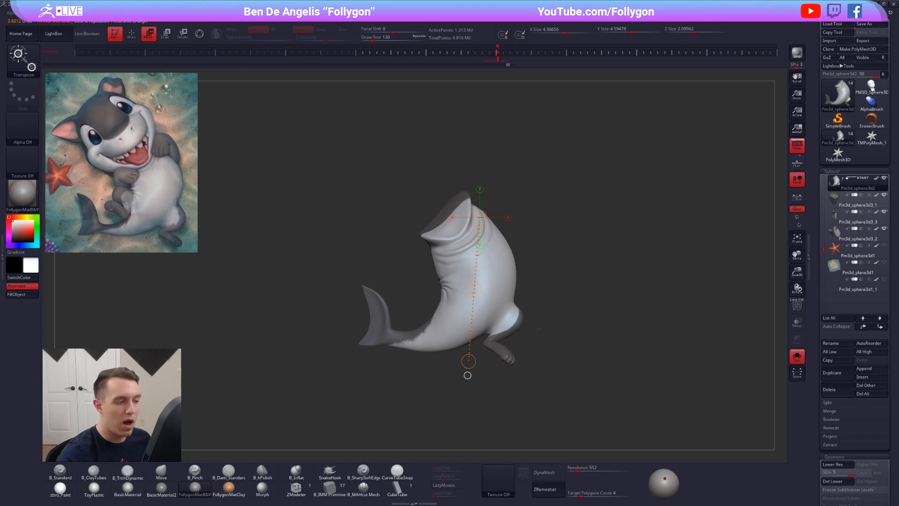
{"action": "key", "text": "q"}
{"action": "key", "text": "alt+s"}
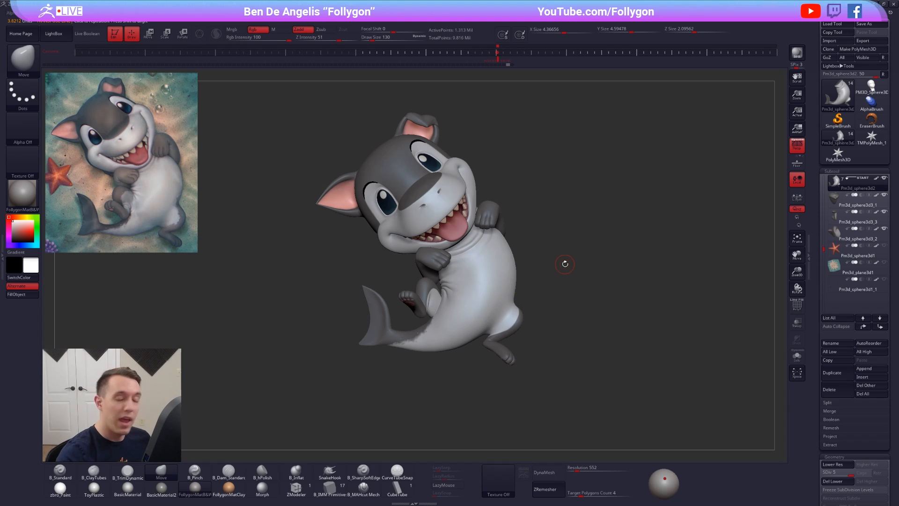
Step: Switch to the browser and open the "Secret ZBrush Features - Transpose Line" video from the YouTube channel's uploads
{"action": "key", "text": "alt+Tab"}
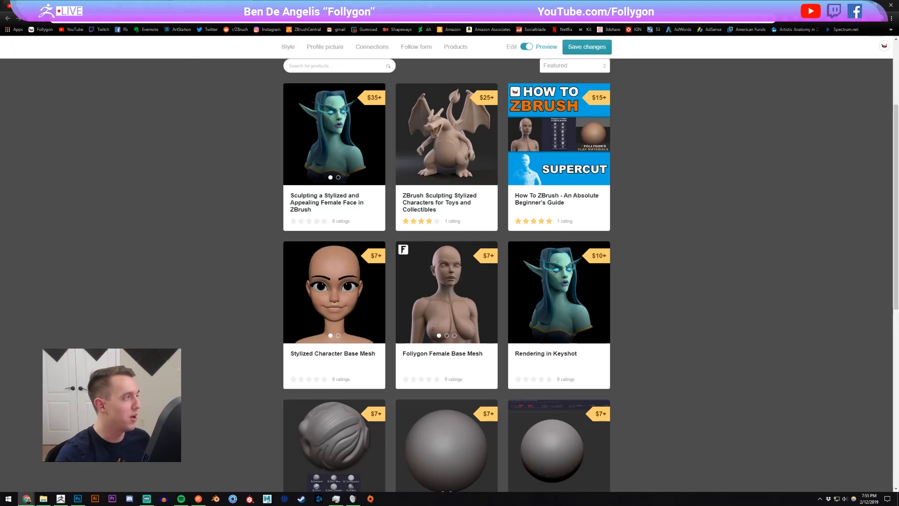
{"action": "left_click", "coordinate": [85, 6]}
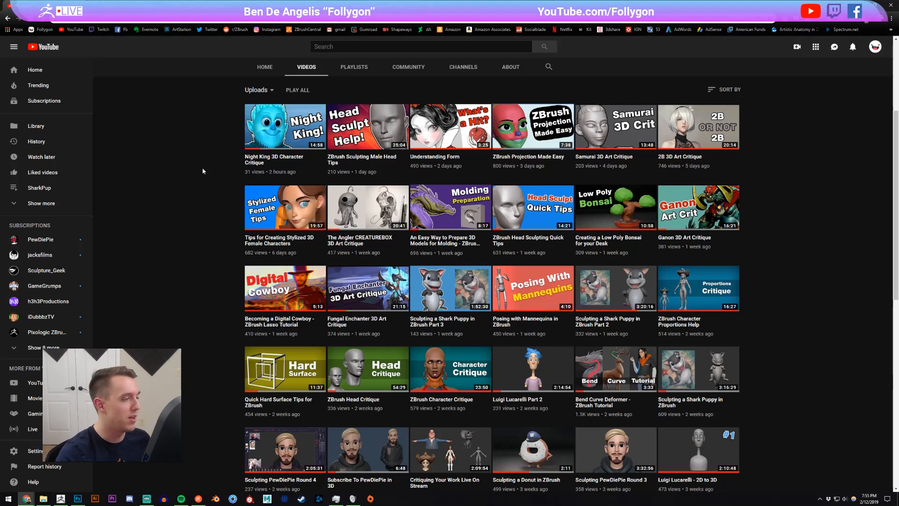
{"action": "scroll", "coordinate": [627, 174], "scroll_direction": "down", "scroll_amount": 1}
{"action": "scroll", "coordinate": [627, 173], "scroll_direction": "down", "scroll_amount": 2}
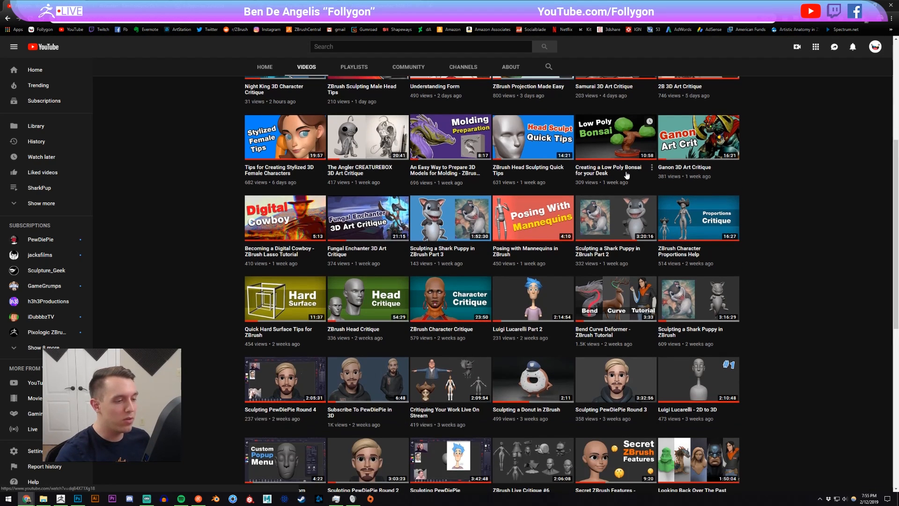
{"action": "scroll", "coordinate": [612, 168], "scroll_direction": "down", "scroll_amount": 4}
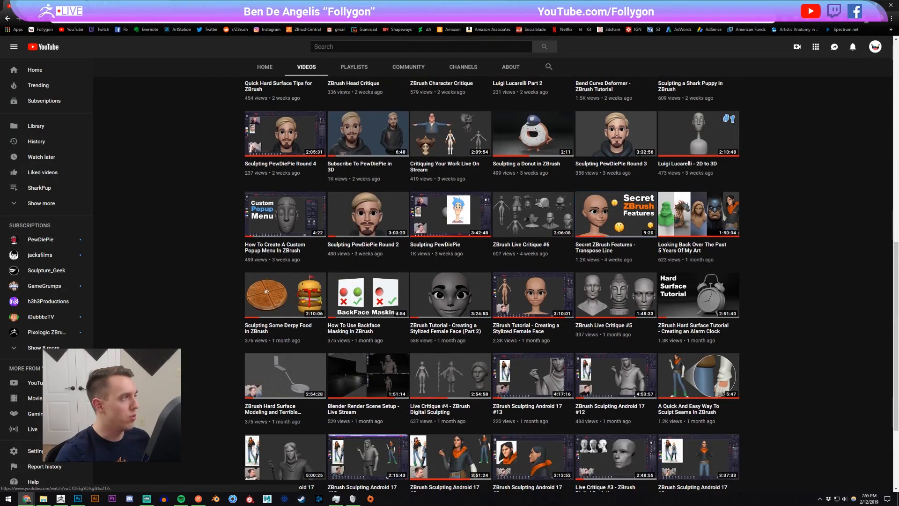
{"action": "left_click", "coordinate": [613, 213]}
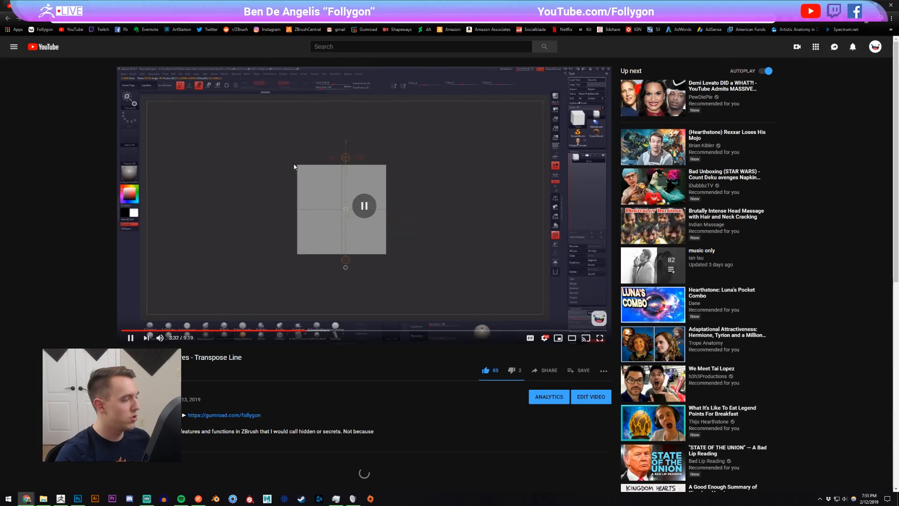
Step: Copy the Transpose Line video's share link, go back to the uploads list and leave the YouTube page
{"action": "left_click", "coordinate": [545, 370]}
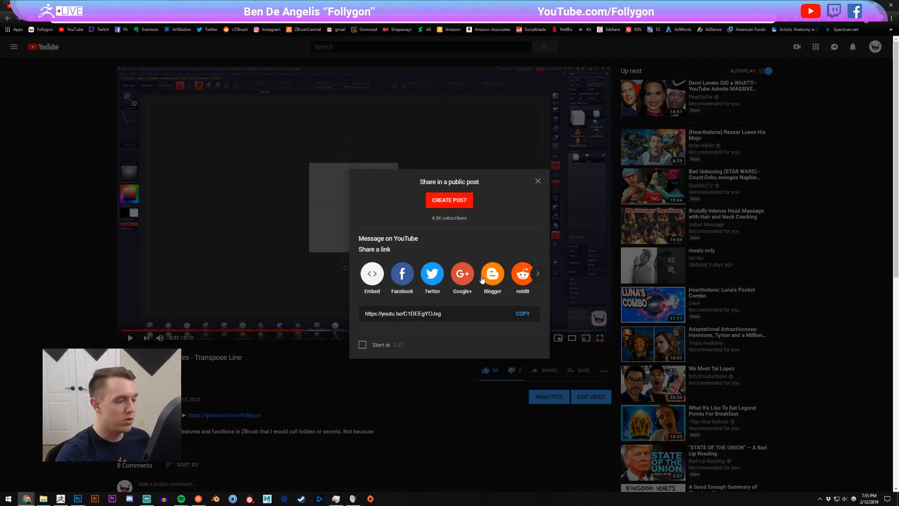
{"action": "left_click", "coordinate": [529, 317]}
{"action": "left_click", "coordinate": [62, 82]}
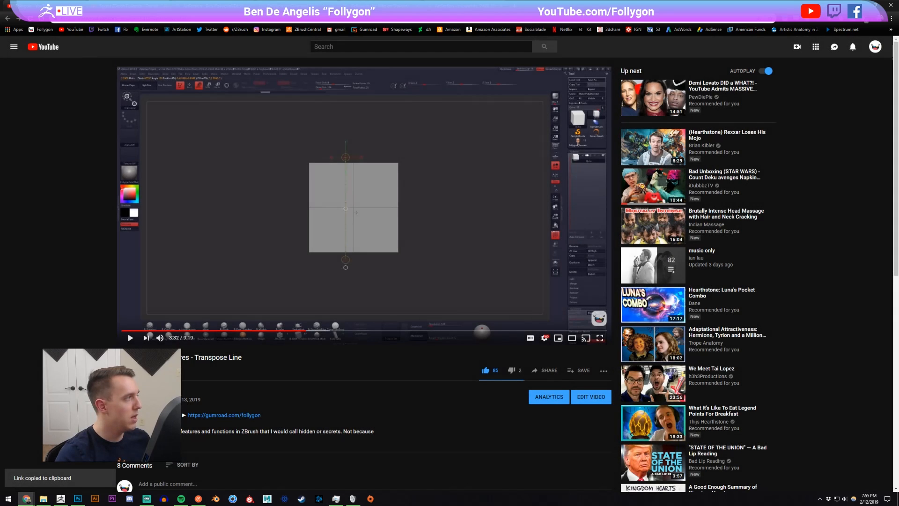
{"action": "left_click", "coordinate": [8, 17]}
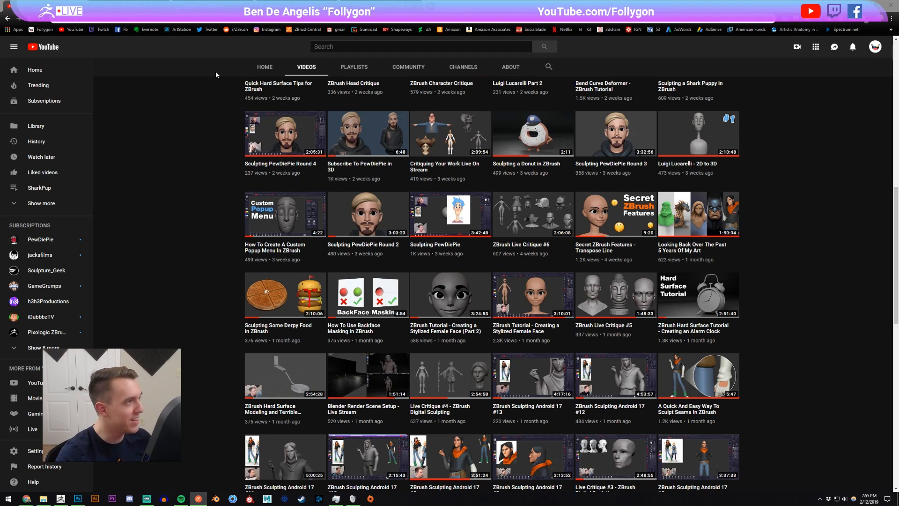
{"action": "left_click", "coordinate": [129, 6]}
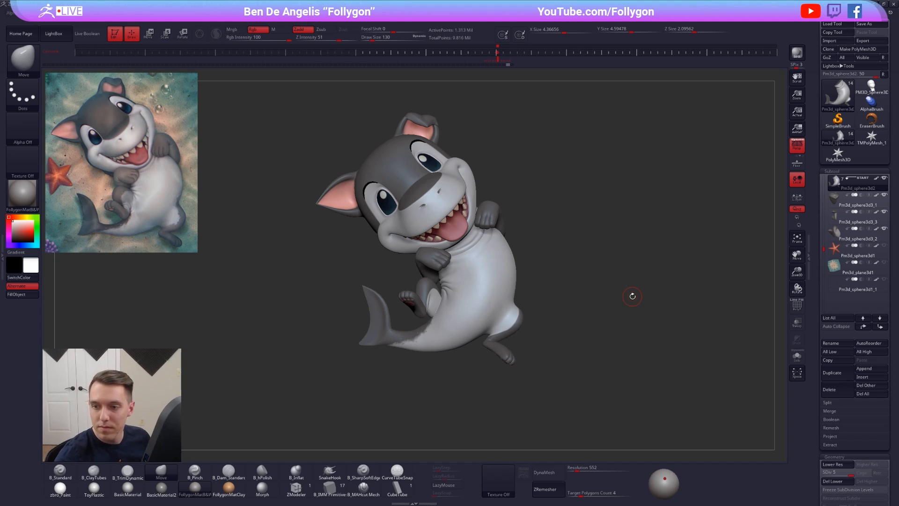
Step: Isolate the body in ZBrush and adjust the neck and chest folds with an enlarged Move brush
{"action": "right_click_drag", "start_coordinate": [449, 277], "coordinate": [496, 283]}
{"action": "key", "text": "space"}
{"action": "left_click_drag", "start_coordinate": [494, 289], "coordinate": [499, 288]}
{"action": "mouse_move", "coordinate": [507, 281]}
{"action": "right_mouse_down"}
{"action": "mouse_move", "coordinate": [493, 278]}
{"action": "mouse_move", "coordinate": [486, 238]}
{"action": "mouse_move", "coordinate": [499, 255]}
{"action": "right_mouse_up"}
{"action": "key", "text": "alt+shift+s"}
{"action": "key", "text": "space"}
{"action": "left_click_drag", "start_coordinate": [496, 238], "coordinate": [494, 237]}
{"action": "right_click_drag", "start_coordinate": [494, 239], "coordinate": [492, 270]}
{"action": "key", "text": "space"}
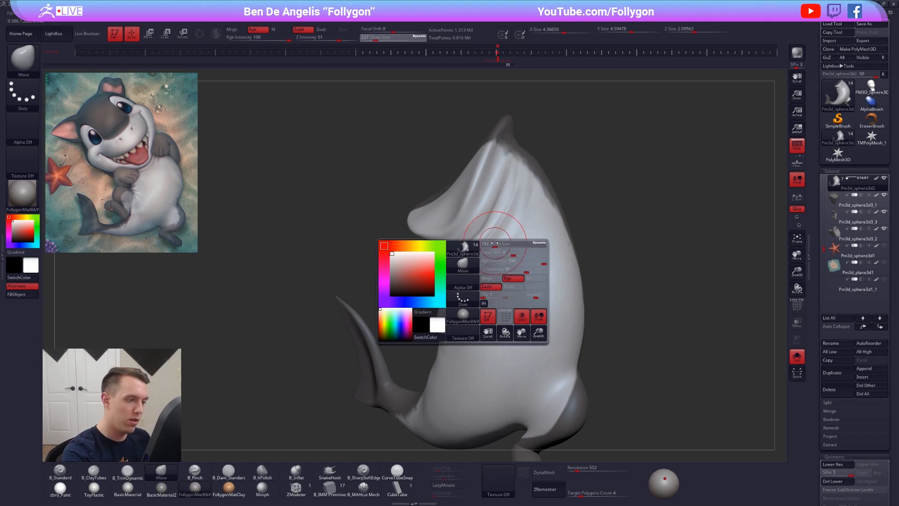
{"action": "left_click_drag", "start_coordinate": [493, 270], "coordinate": [487, 269]}
{"action": "mouse_move", "coordinate": [489, 263]}
{"action": "right_mouse_down"}
{"action": "mouse_move", "coordinate": [495, 251]}
{"action": "mouse_move", "coordinate": [504, 264]}
{"action": "right_mouse_up"}
Step: Sharpen the folds around the neck with the B_MAHcut Mech brush at draw size 104 and unhide the other subtools
{"action": "left_click", "coordinate": [364, 487]}
{"action": "key", "text": "space"}
{"action": "left_click_drag", "start_coordinate": [504, 265], "coordinate": [489, 264]}
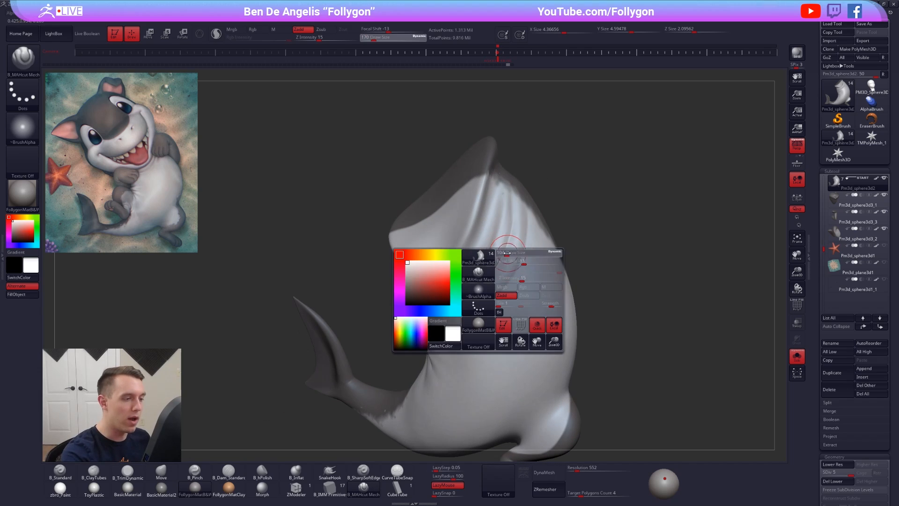
{"action": "right_click_drag", "start_coordinate": [489, 269], "coordinate": [483, 282]}
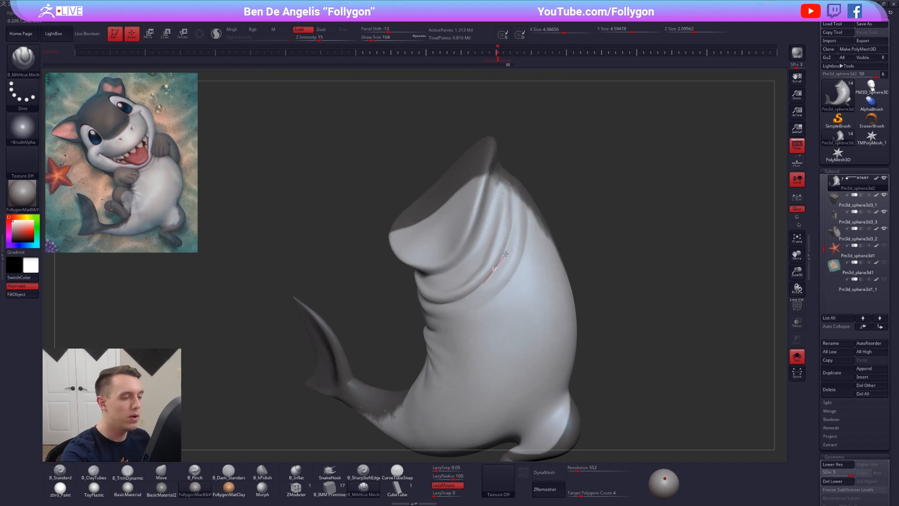
{"action": "left_click_drag", "start_coordinate": [515, 154], "coordinate": [515, 152]}
{"action": "right_click_drag", "start_coordinate": [515, 152], "coordinate": [529, 161]}
{"action": "key", "text": "alt+s"}
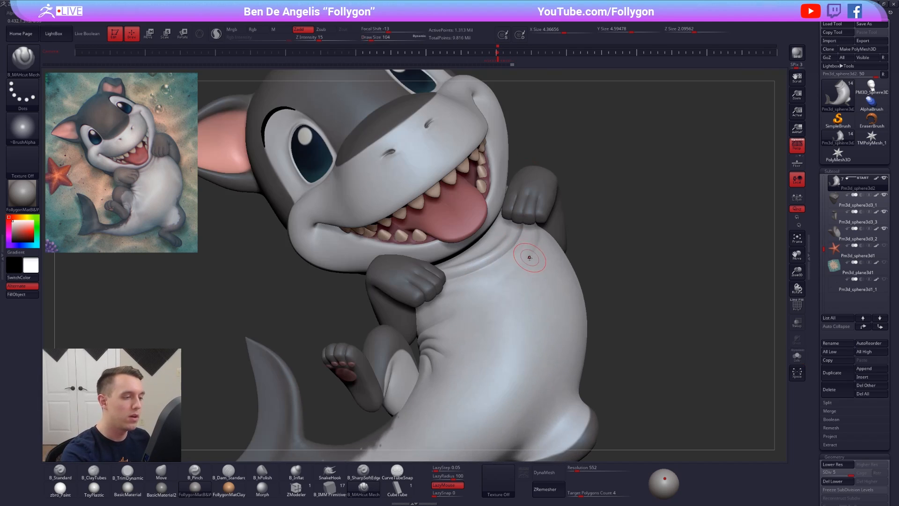
Step: Raise the draw size to 366, hide both arm subtools and reselect the body
{"action": "right_click_drag", "start_coordinate": [531, 253], "coordinate": [529, 271]}
{"action": "key", "text": "space"}
{"action": "left_click_drag", "start_coordinate": [530, 272], "coordinate": [547, 270]}
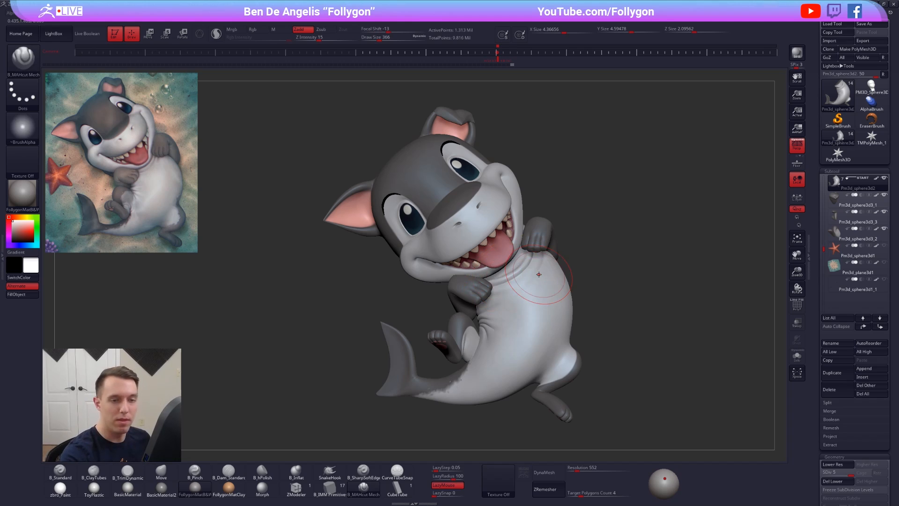
{"action": "left_click", "coordinate": [545, 232], "text": "alt"}
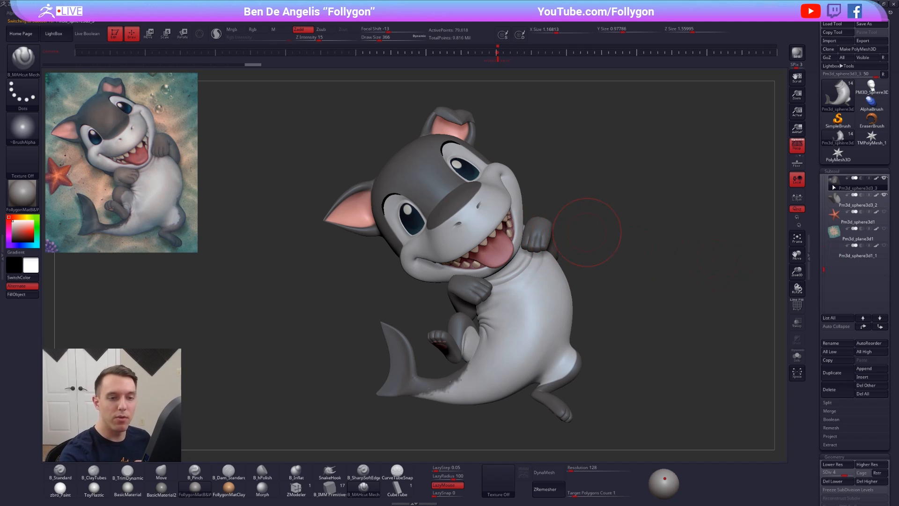
{"action": "left_click", "coordinate": [503, 294], "text": "alt"}
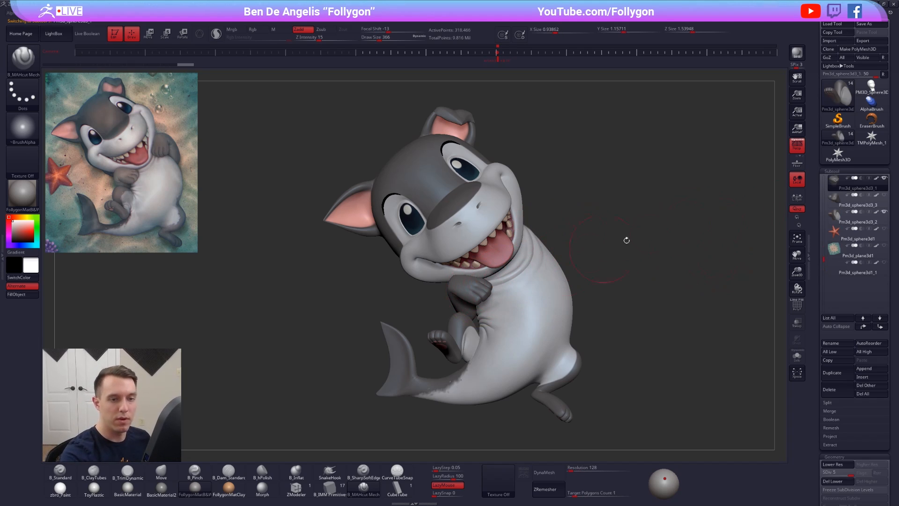
{"action": "left_click", "coordinate": [835, 204]}
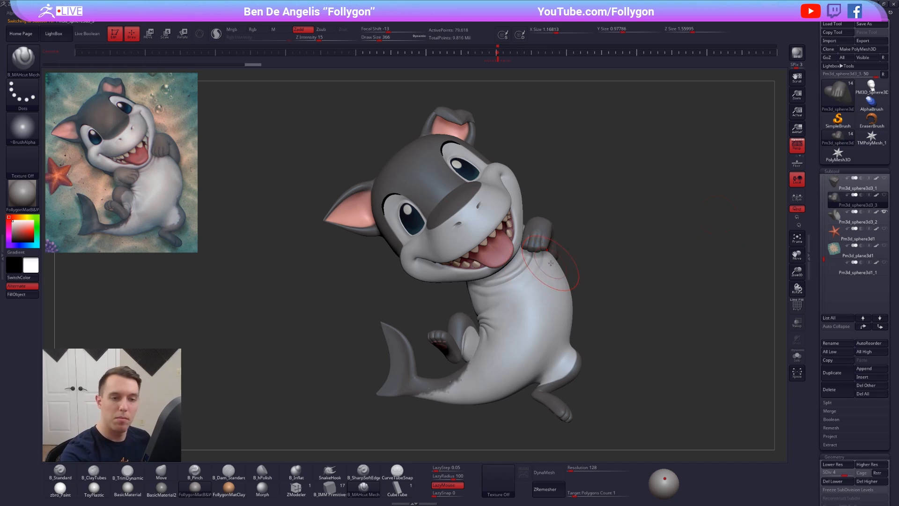
{"action": "left_click", "coordinate": [583, 277], "text": "alt"}
{"action": "left_click", "coordinate": [549, 318], "text": "alt"}
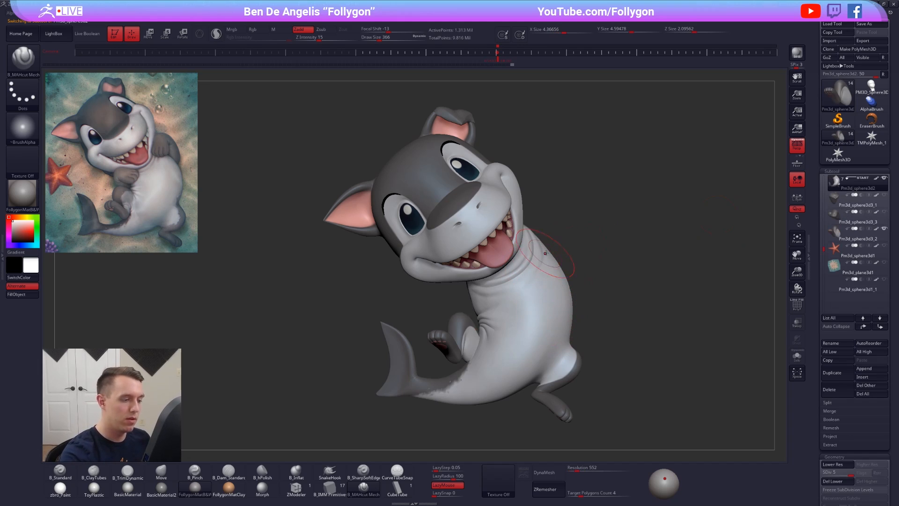
Step: Drop the body to subdivision level 1 and lasso-mask it around the neck, refining the mask
{"action": "key", "text": "ctrl"}
{"action": "mouse_move", "coordinate": [479, 303]}
{"action": "left_mouse_down", "text": "ctrl"}
{"action": "mouse_move", "coordinate": [441, 190]}
{"action": "mouse_move", "coordinate": [435, 199]}
{"action": "left_mouse_up", "text": "ctrl"}
{"action": "left_click", "coordinate": [552, 279], "text": "ctrl"}
{"action": "left_click", "coordinate": [578, 261], "text": "ctrl"}
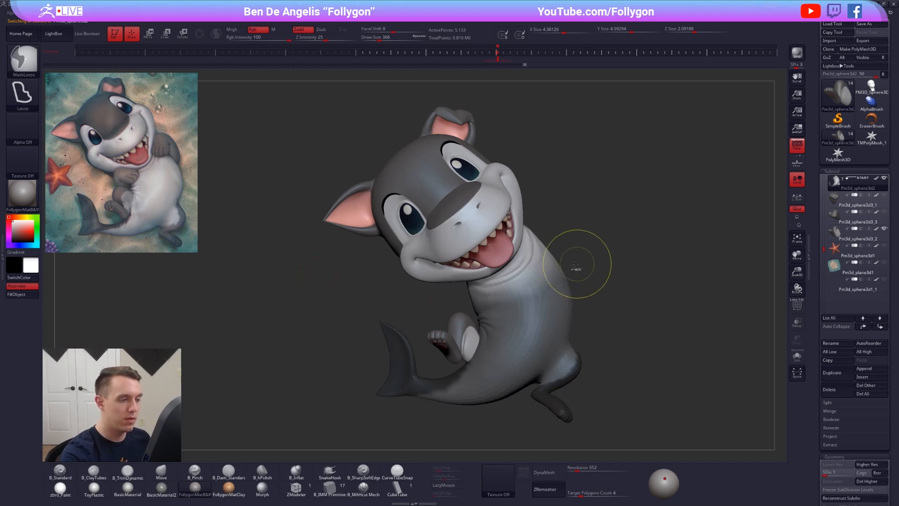
Step: Reshape the neck and shoulder below the jaw with the Move brush at draw sizes 576 and 430, and save the project
{"action": "key", "text": "space"}
{"action": "left_click_drag", "start_coordinate": [508, 271], "coordinate": [515, 276], "text": "shift"}
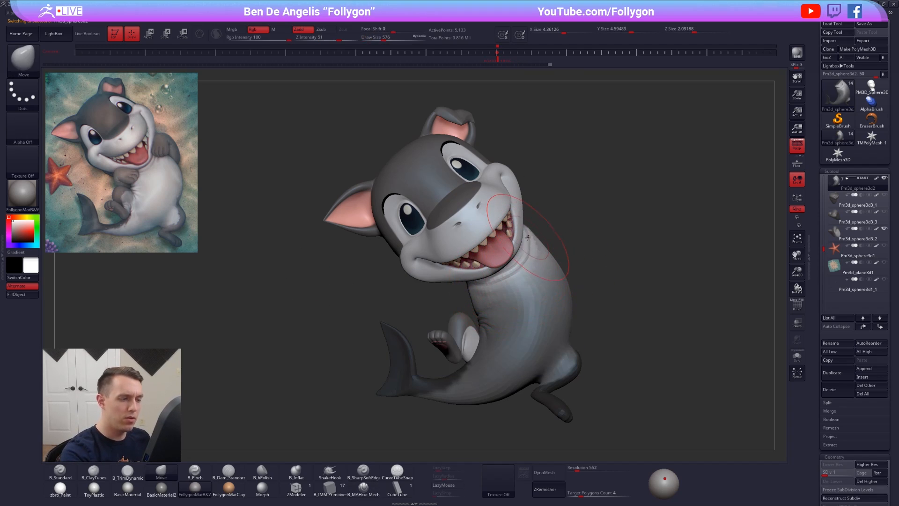
{"action": "mouse_move", "coordinate": [519, 263]}
{"action": "right_mouse_down"}
{"action": "mouse_move", "coordinate": [539, 281]}
{"action": "mouse_move", "coordinate": [500, 279]}
{"action": "right_mouse_up"}
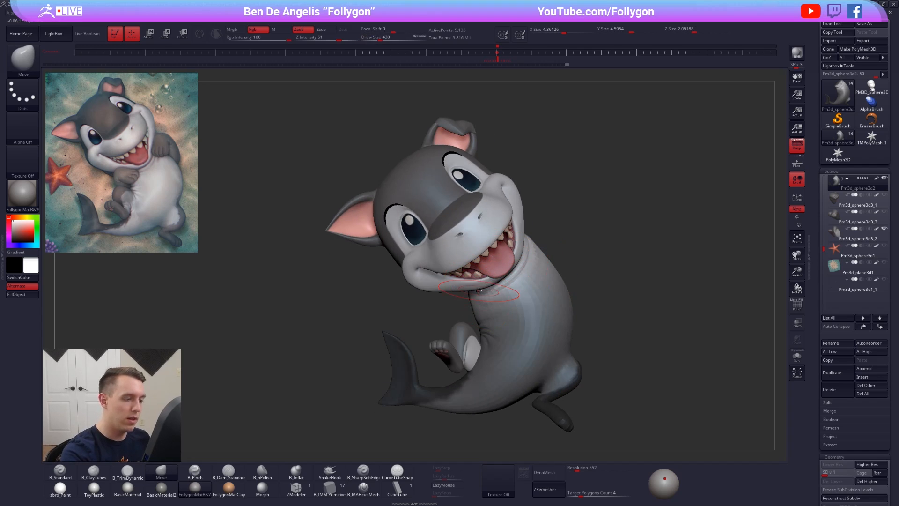
{"action": "left_click_drag", "start_coordinate": [503, 287], "coordinate": [520, 282]}
{"action": "mouse_move", "coordinate": [520, 282]}
{"action": "right_mouse_down"}
{"action": "mouse_move", "coordinate": [487, 265]}
{"action": "mouse_move", "coordinate": [521, 246]}
{"action": "mouse_move", "coordinate": [519, 298]}
{"action": "mouse_move", "coordinate": [549, 313]}
{"action": "mouse_move", "coordinate": [496, 257]}
{"action": "mouse_move", "coordinate": [465, 253]}
{"action": "mouse_move", "coordinate": [521, 269]}
{"action": "mouse_move", "coordinate": [427, 294]}
{"action": "right_mouse_up"}
{"action": "key", "text": "ctrl+s"}
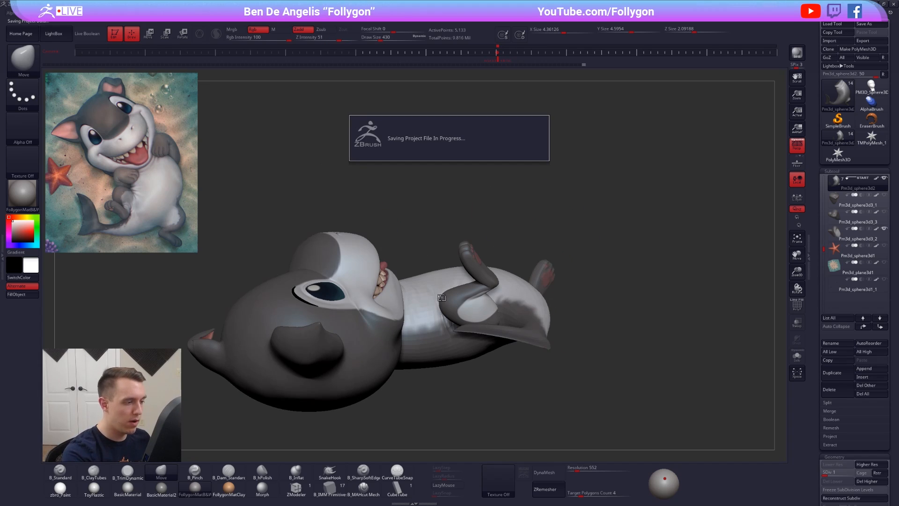
Step: Isolate the body, rework its mask and nudge the upper chest profile with the Move brush at draw size 500
{"action": "key", "text": "alt+shift+s"}
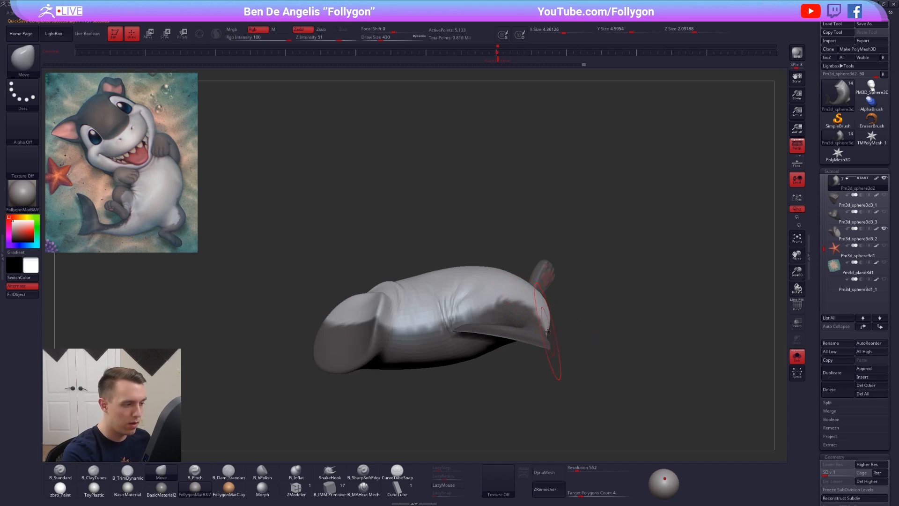
{"action": "mouse_move", "coordinate": [548, 327]}
{"action": "left_mouse_down", "text": "ctrl"}
{"action": "mouse_move", "coordinate": [425, 271]}
{"action": "mouse_move", "coordinate": [305, 366]}
{"action": "mouse_move", "coordinate": [299, 411]}
{"action": "left_mouse_up", "text": "ctrl"}
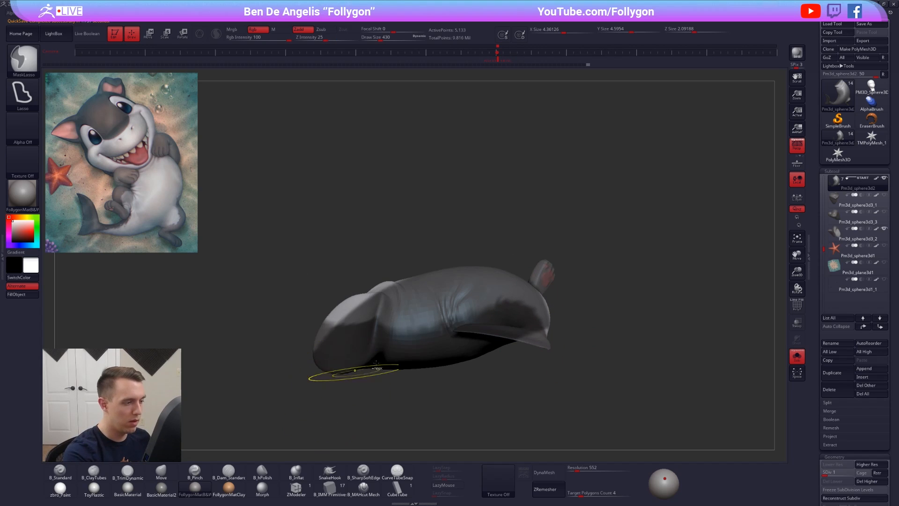
{"action": "left_click", "coordinate": [519, 377], "text": "ctrl"}
{"action": "right_click_drag", "start_coordinate": [396, 300], "coordinate": [407, 293]}
{"action": "key", "text": "space"}
{"action": "left_click_drag", "start_coordinate": [407, 293], "coordinate": [409, 294]}
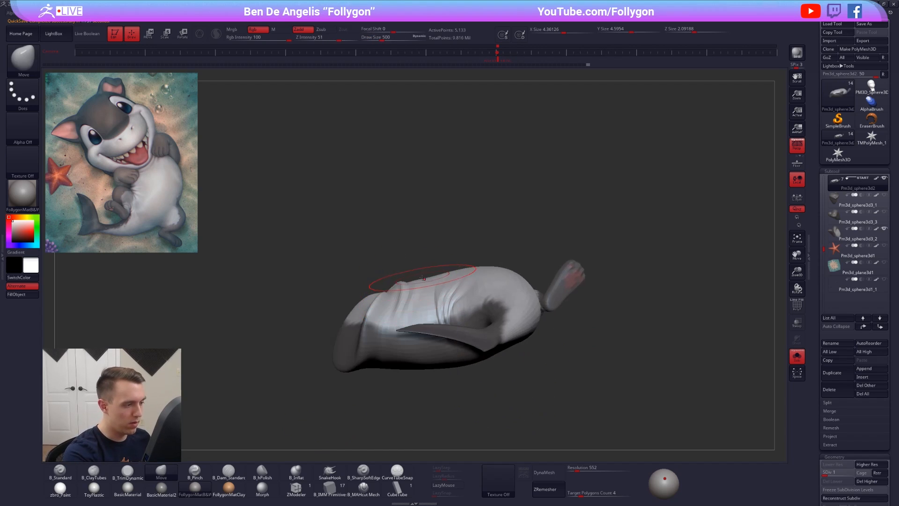
{"action": "key", "text": "alt+shift+s"}
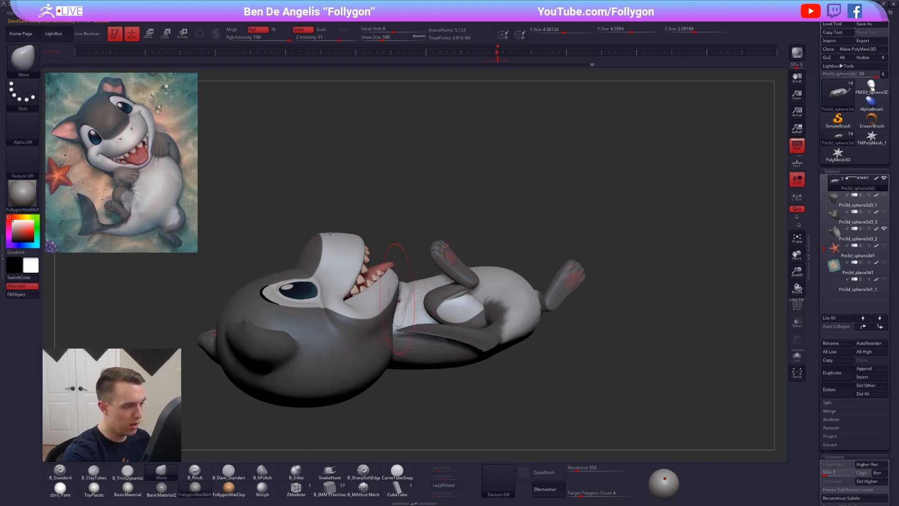
Step: Refine the torso's contours from the side and front with the Move brush at draw size 636
{"action": "key", "text": "alt+shift+s"}
{"action": "mouse_move", "coordinate": [442, 276]}
{"action": "right_mouse_down"}
{"action": "mouse_move", "coordinate": [370, 285]}
{"action": "mouse_move", "coordinate": [405, 311]}
{"action": "mouse_move", "coordinate": [460, 290]}
{"action": "mouse_move", "coordinate": [474, 295]}
{"action": "right_mouse_up"}
{"action": "key", "text": "alt+shift+s"}
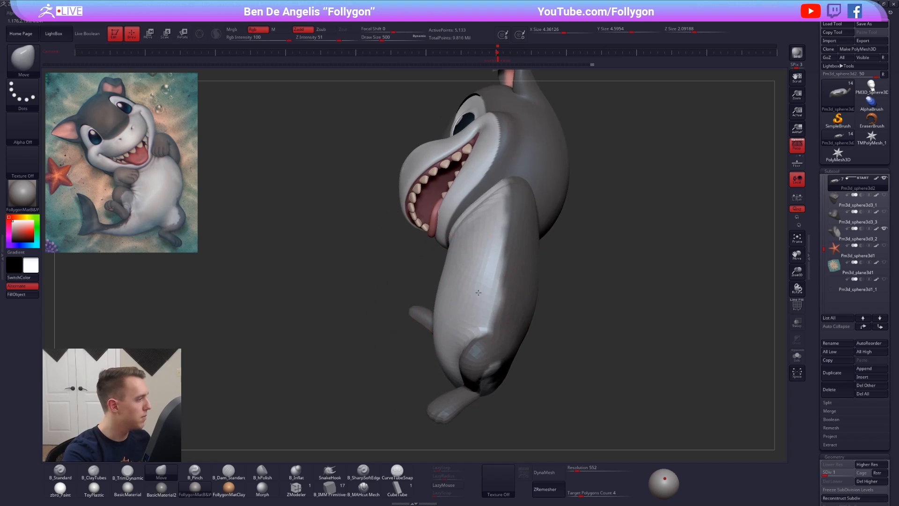
{"action": "key", "text": "space"}
{"action": "left_click_drag", "start_coordinate": [477, 291], "coordinate": [484, 291]}
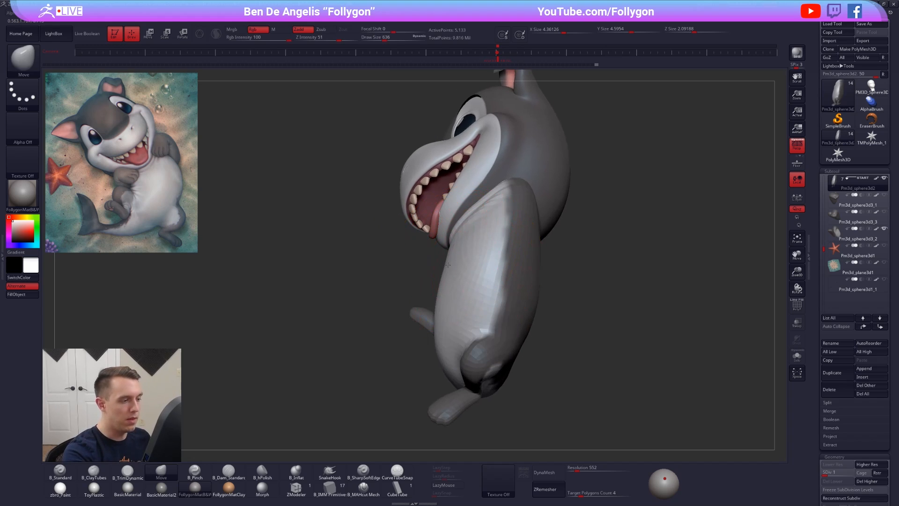
{"action": "right_click_drag", "start_coordinate": [448, 265], "coordinate": [410, 276]}
{"action": "key", "text": "space"}
{"action": "left_click_drag", "start_coordinate": [414, 278], "coordinate": [421, 312]}
{"action": "key", "text": "2"}
{"action": "mouse_move", "coordinate": [400, 314]}
{"action": "right_mouse_down"}
{"action": "mouse_move", "coordinate": [446, 309]}
{"action": "mouse_move", "coordinate": [397, 312]}
{"action": "right_mouse_up"}
{"action": "key", "text": "1"}
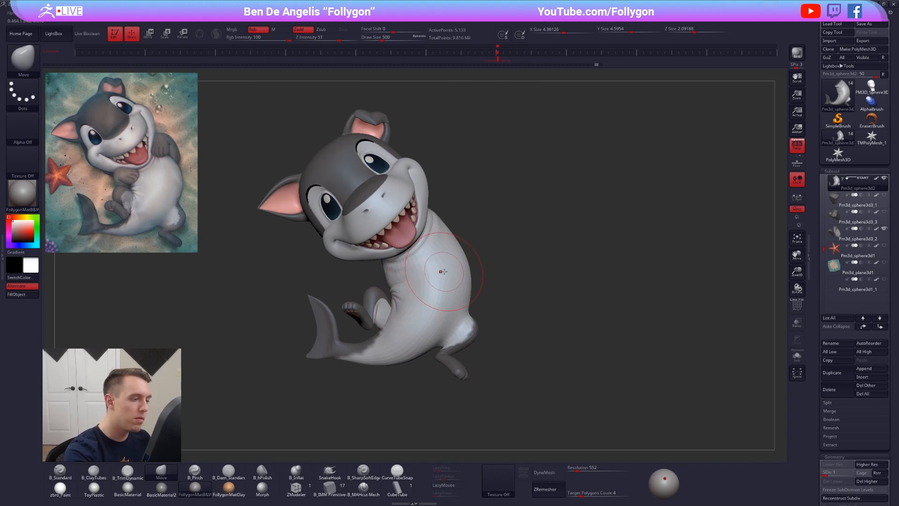
Step: Show the arms again and raise the body to subdivision level 5
{"action": "right_click_drag", "start_coordinate": [452, 295], "coordinate": [543, 275]}
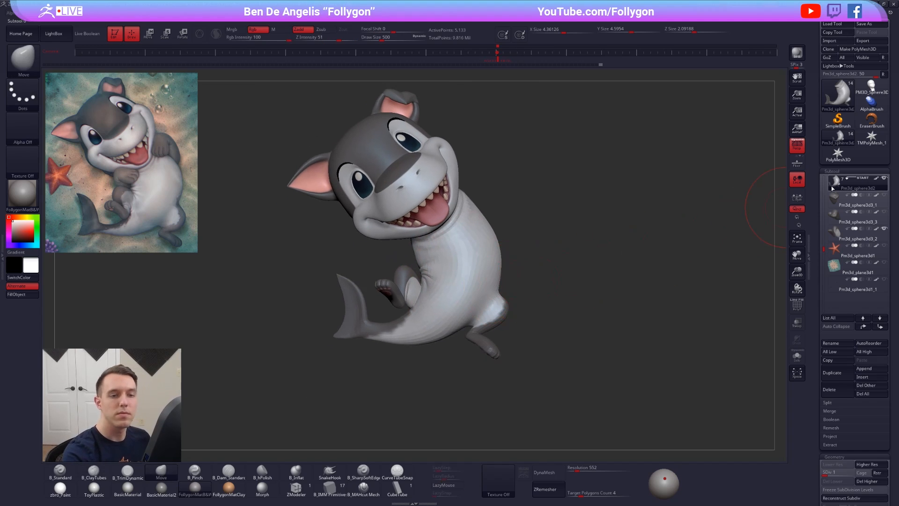
{"action": "mouse_move", "coordinate": [837, 190]}
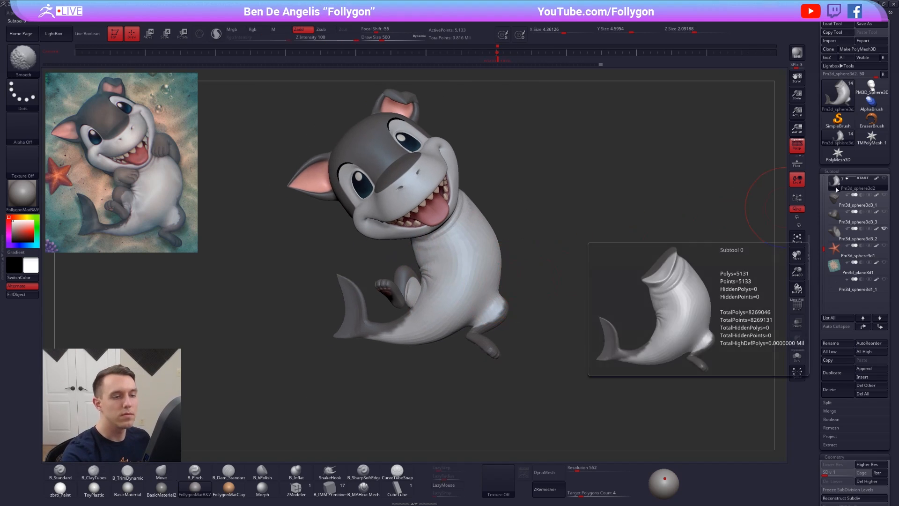
{"action": "left_click", "coordinate": [884, 212]}
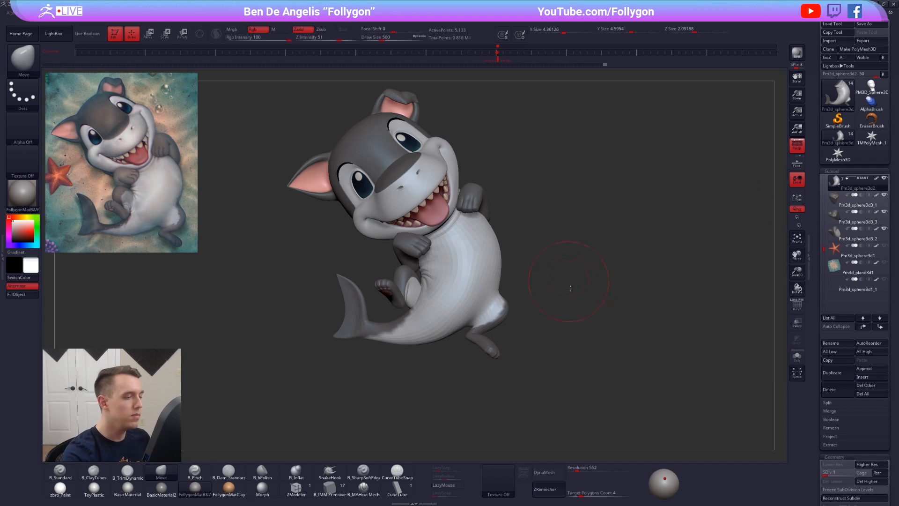
{"action": "right_click_drag", "start_coordinate": [598, 363], "coordinate": [612, 397], "text": "alt"}
{"action": "key", "text": "d"}
{"action": "key", "text": "d"}
{"action": "key", "text": "d"}
{"action": "key", "text": "d"}
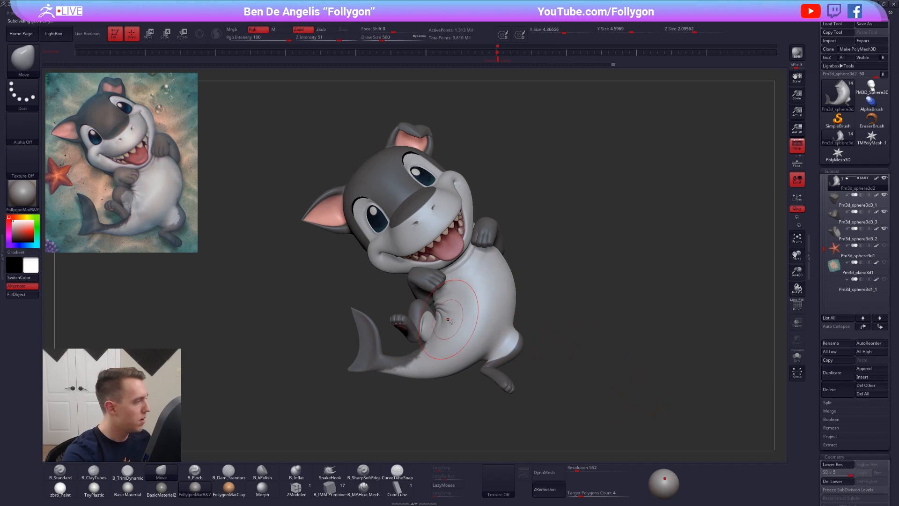
Step: Drop the body to subdivision level 1 and work the belly beside the raised hind leg with the Move brush at draw size 414
{"action": "right_click_drag", "start_coordinate": [451, 322], "coordinate": [449, 347], "text": "ctrl"}
{"action": "key", "text": "space"}
{"action": "left_click_drag", "start_coordinate": [453, 335], "coordinate": [444, 335]}
{"action": "mouse_move", "coordinate": [398, 299]}
{"action": "right_mouse_down"}
{"action": "mouse_move", "coordinate": [445, 322]}
{"action": "mouse_move", "coordinate": [380, 309]}
{"action": "mouse_move", "coordinate": [424, 309]}
{"action": "mouse_move", "coordinate": [421, 298]}
{"action": "mouse_move", "coordinate": [406, 316]}
{"action": "right_mouse_up"}
{"action": "key", "text": "shift+d"}
{"action": "key", "text": "shift+d"}
{"action": "key", "text": "shift+d"}
{"action": "key", "text": "shift+d"}
{"action": "key", "text": "alt+shift+s"}
{"action": "key", "text": "alt+shift+s"}
{"action": "key", "text": "alt+shift+s"}
{"action": "key", "text": "alt+shift+s"}
{"action": "key", "text": "alt+shift+s"}
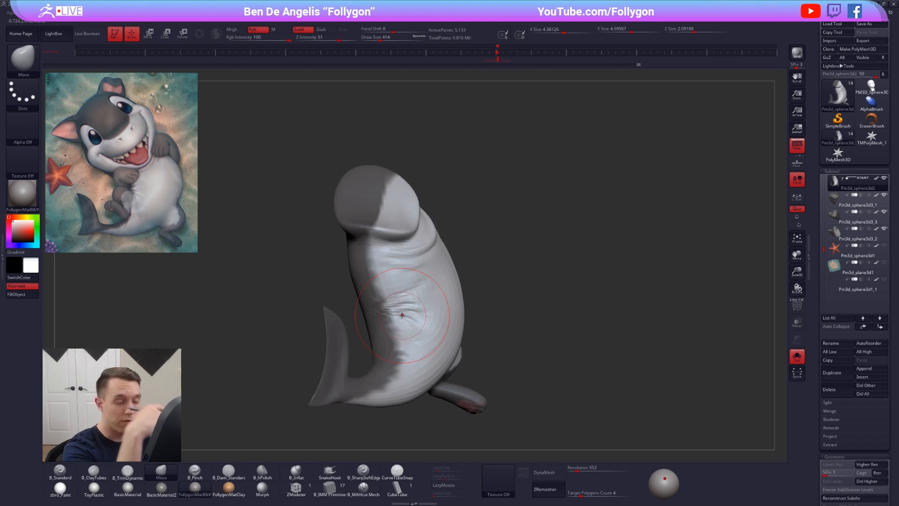
{"action": "key", "text": "alt+shift+s"}
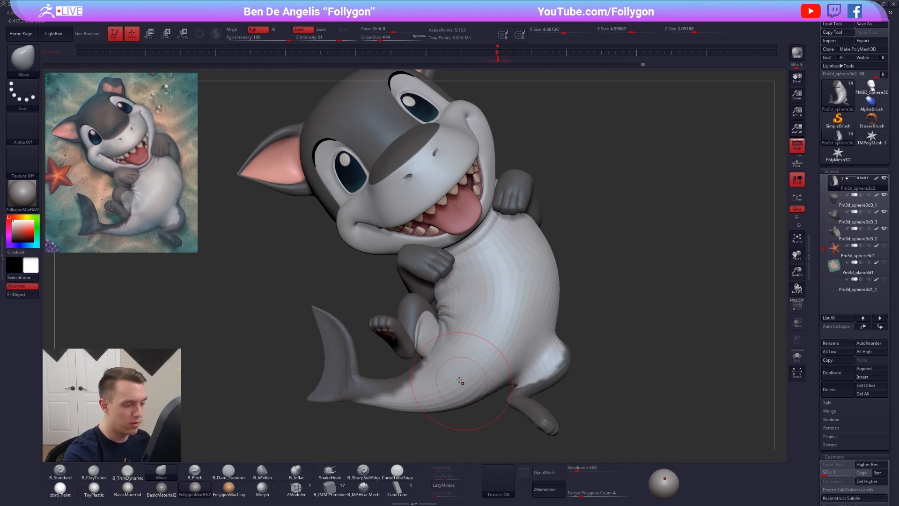
Step: Refine the belly around the raised leg at subdivision level 1 with draw size 335, and return the body to level 5
{"action": "right_click_drag", "start_coordinate": [441, 351], "coordinate": [408, 350]}
{"action": "key", "text": "d"}
{"action": "key", "text": "d"}
{"action": "key", "text": "d"}
{"action": "key", "text": "d"}
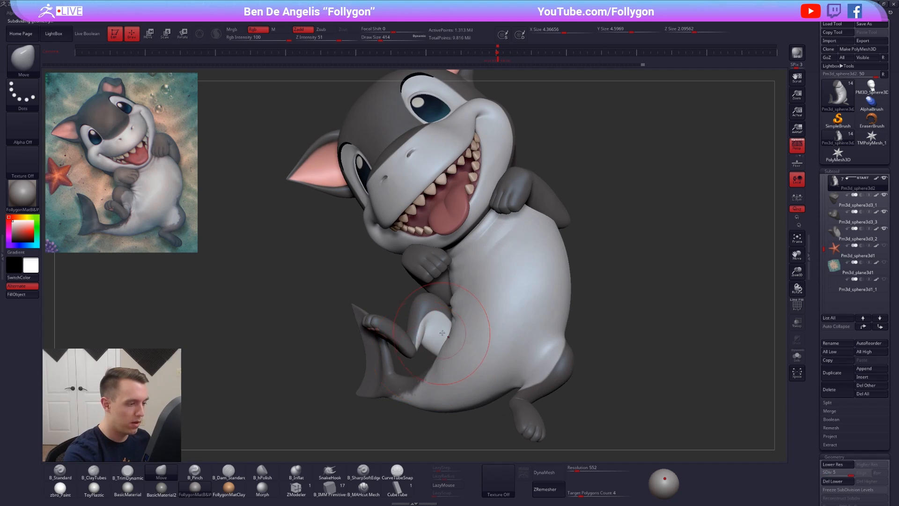
{"action": "key", "text": "space"}
{"action": "left_click_drag", "start_coordinate": [445, 329], "coordinate": [450, 328]}
{"action": "key", "text": "shift+d"}
{"action": "key", "text": "shift+d"}
{"action": "key", "text": "shift+d"}
{"action": "key", "text": "shift+d"}
{"action": "key", "text": "space"}
{"action": "key", "text": "d"}
{"action": "key", "text": "d"}
{"action": "key", "text": "d"}
{"action": "key", "text": "d"}
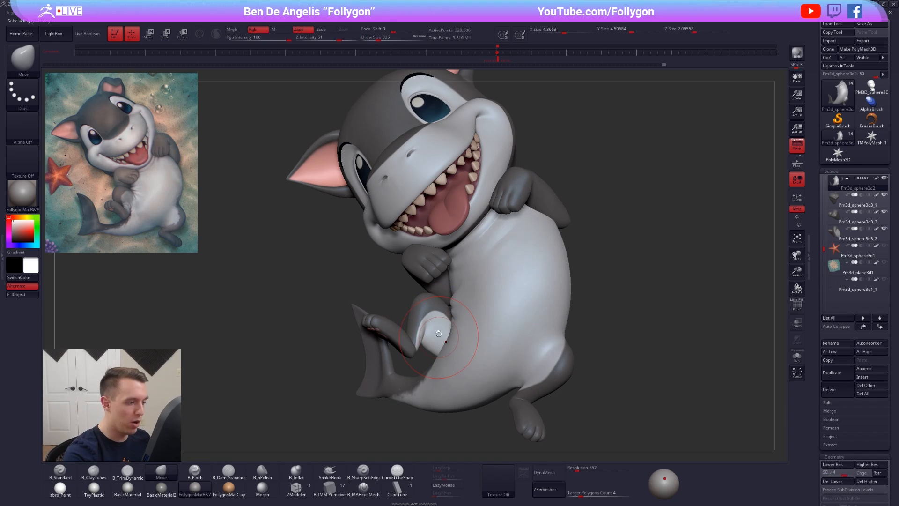
Step: Select the raised hind leg and adjust its scale, position and rotation with the Transpose line
{"action": "left_click", "coordinate": [440, 336], "text": "alt"}
{"action": "right_click_drag", "start_coordinate": [442, 344], "coordinate": [444, 323]}
{"action": "key", "text": "e"}
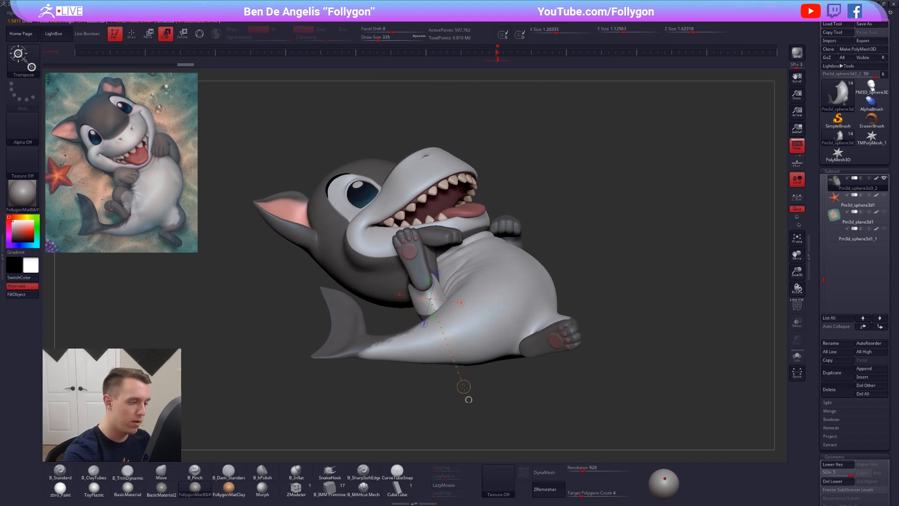
{"action": "left_click_drag", "start_coordinate": [457, 352], "coordinate": [458, 354]}
{"action": "key", "text": "w"}
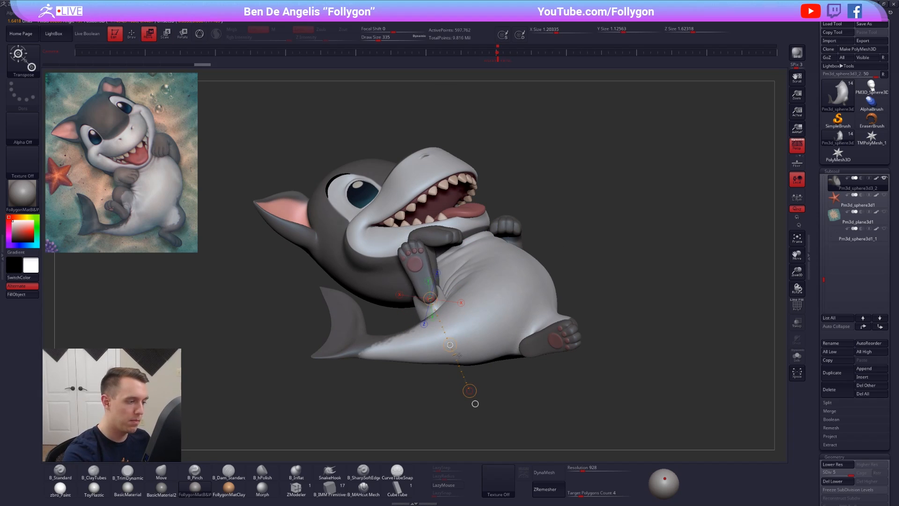
{"action": "key", "text": "r"}
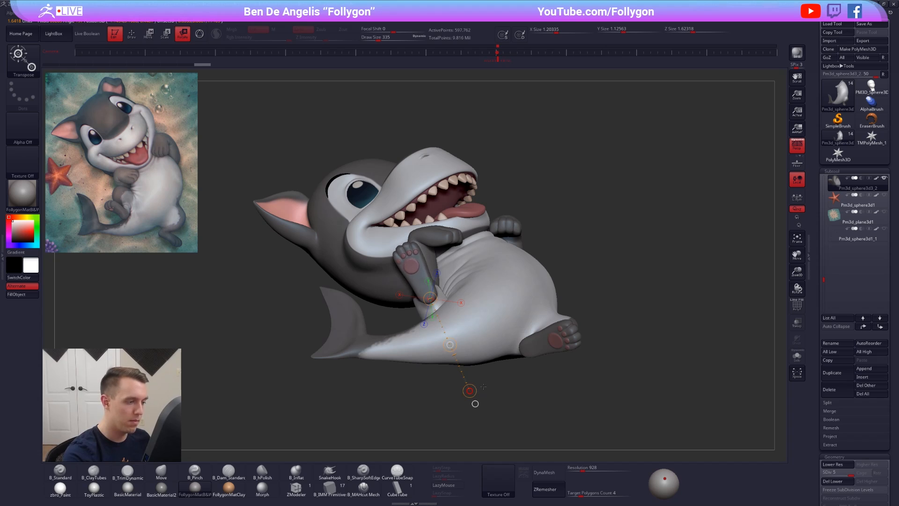
{"action": "mouse_move", "coordinate": [475, 401]}
{"action": "left_mouse_down"}
{"action": "mouse_move", "coordinate": [482, 378]}
{"action": "mouse_move", "coordinate": [334, 392]}
{"action": "left_mouse_up"}
Step: Reshape the raised hind leg at subdivision level 1 with the Move brush at draw sizes 447, 335 and 321
{"action": "key", "text": "q"}
{"action": "key", "text": "shift+d"}
{"action": "key", "text": "shift+d"}
{"action": "key", "text": "shift+d"}
{"action": "key", "text": "shift+d"}
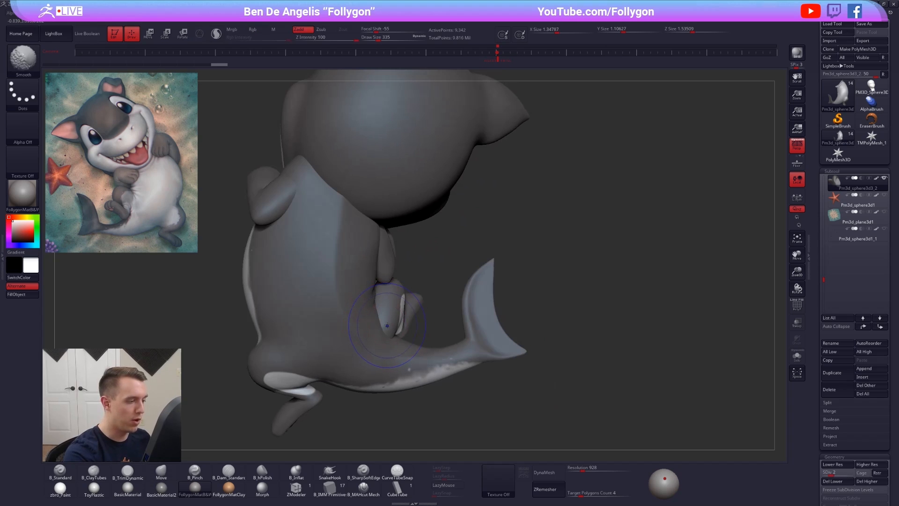
{"action": "key", "text": "space"}
{"action": "left_click_drag", "start_coordinate": [387, 322], "coordinate": [384, 325]}
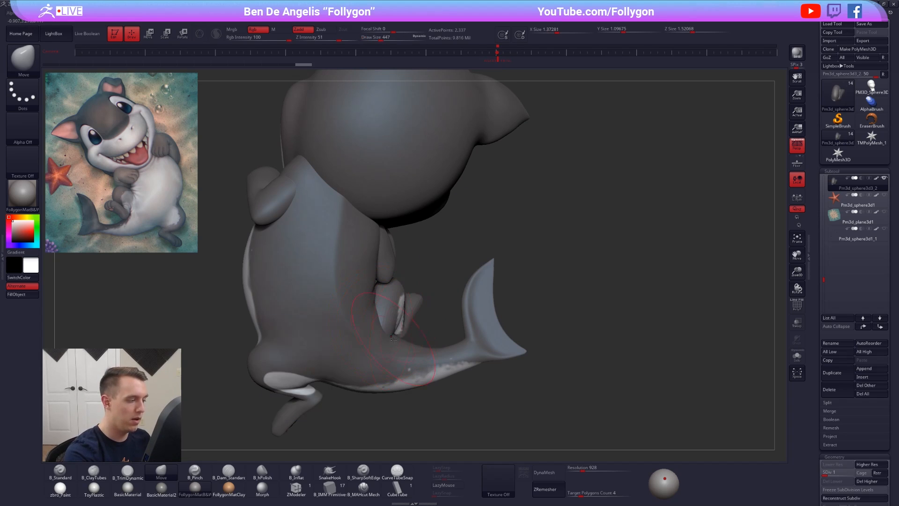
{"action": "left_click_drag", "start_coordinate": [358, 412], "coordinate": [323, 407]}
{"action": "key", "text": "space"}
{"action": "left_click_drag", "start_coordinate": [398, 368], "coordinate": [395, 368]}
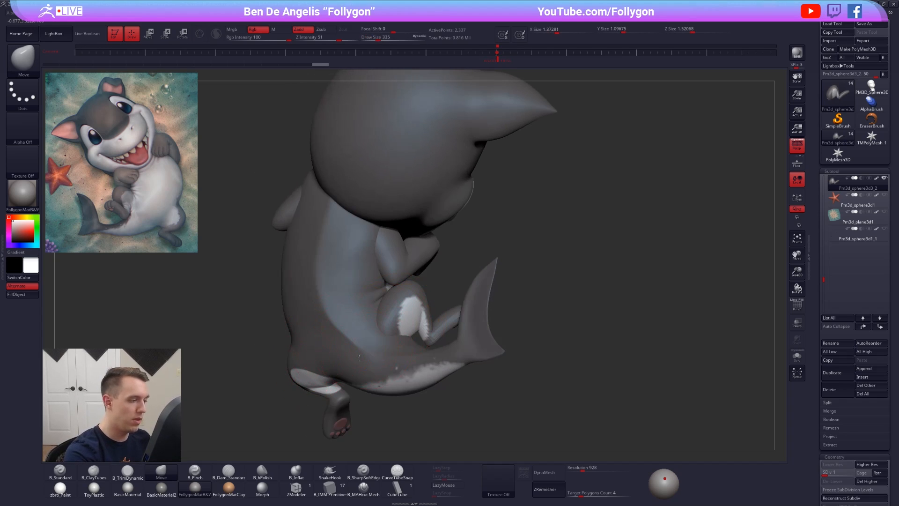
{"action": "mouse_move", "coordinate": [359, 358]}
{"action": "right_mouse_down"}
{"action": "mouse_move", "coordinate": [285, 349]}
{"action": "mouse_move", "coordinate": [271, 361]}
{"action": "right_mouse_up"}
{"action": "key", "text": "space"}
{"action": "left_click_drag", "start_coordinate": [403, 311], "coordinate": [401, 310]}
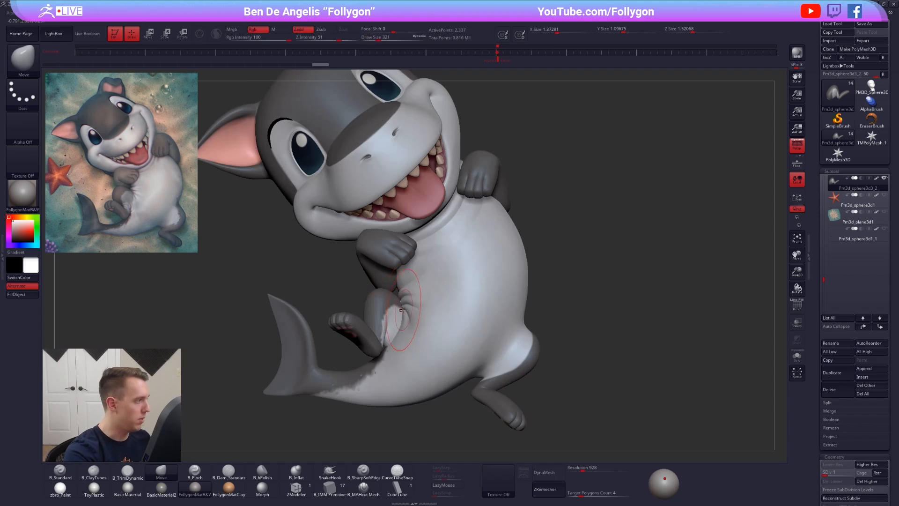
Step: Isolate the raised hind leg, set the draw size to 430 and lasso-mask part of it
{"action": "key", "text": "alt+s"}
{"action": "right_click_drag", "start_coordinate": [401, 312], "coordinate": [406, 318]}
{"action": "key", "text": "space"}
{"action": "left_click_drag", "start_coordinate": [406, 318], "coordinate": [411, 317]}
{"action": "right_click_drag", "start_coordinate": [411, 317], "coordinate": [392, 307]}
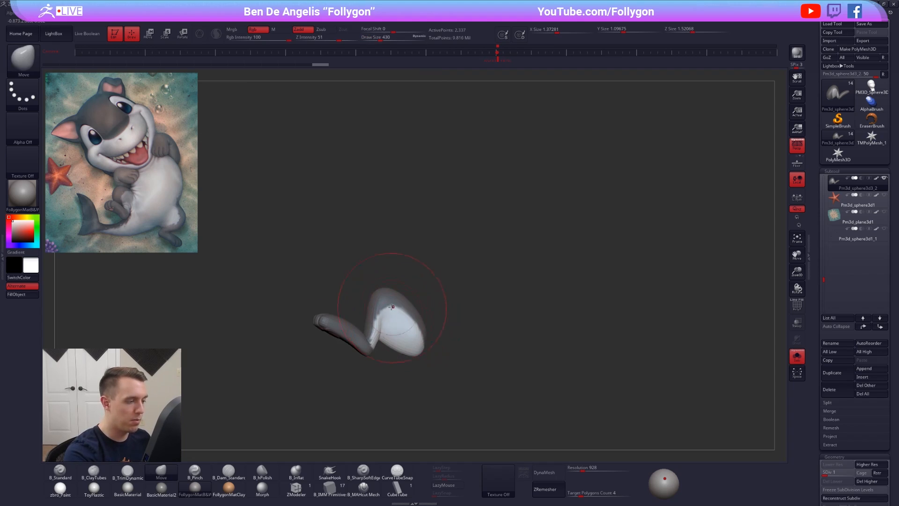
{"action": "mouse_move", "coordinate": [362, 289]}
{"action": "left_mouse_down", "text": "ctrl"}
{"action": "mouse_move", "coordinate": [410, 341]}
{"action": "mouse_move", "coordinate": [460, 219]}
{"action": "left_mouse_up", "text": "ctrl"}
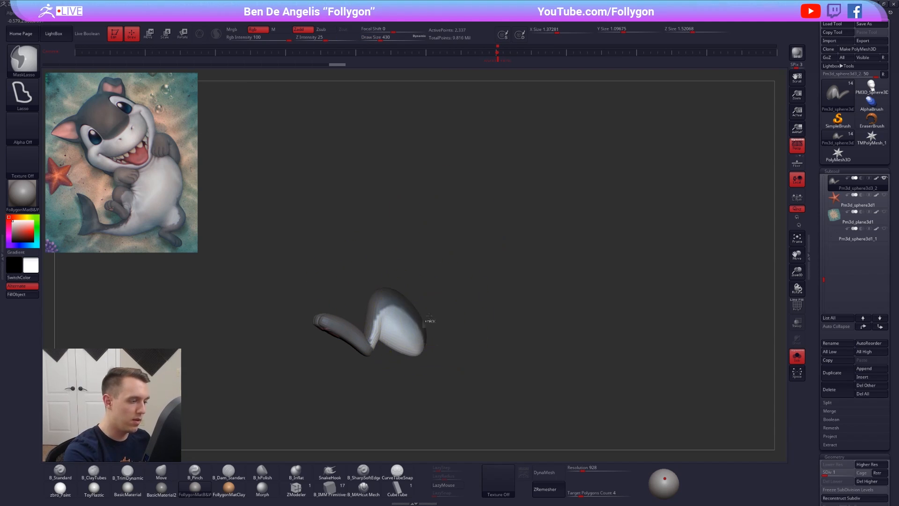
Step: Rotate the unmasked part of the raised leg against the body, clear the mask and raise the leg to subdivision level 5
{"action": "key", "text": "r"}
{"action": "key", "text": "alt+s"}
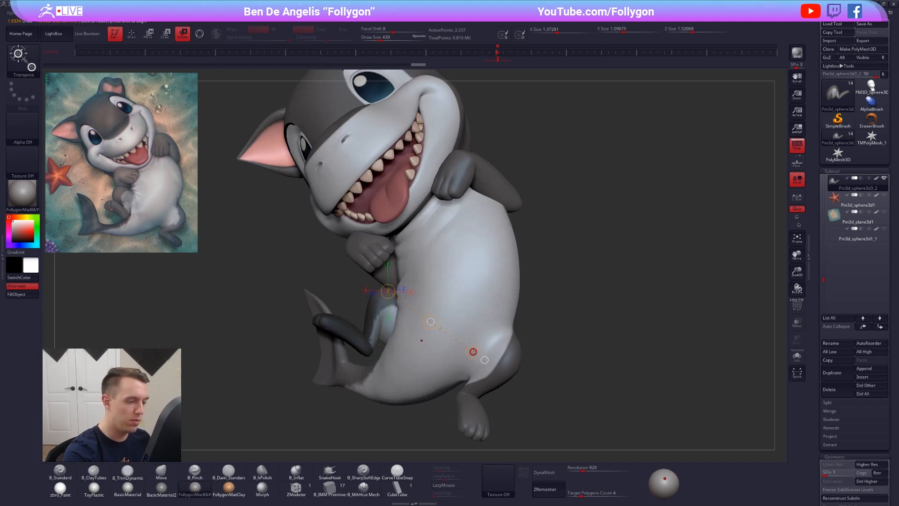
{"action": "left_click_drag", "start_coordinate": [469, 360], "coordinate": [467, 359]}
{"action": "key", "text": "q"}
{"action": "right_click_drag", "start_coordinate": [409, 341], "coordinate": [452, 350]}
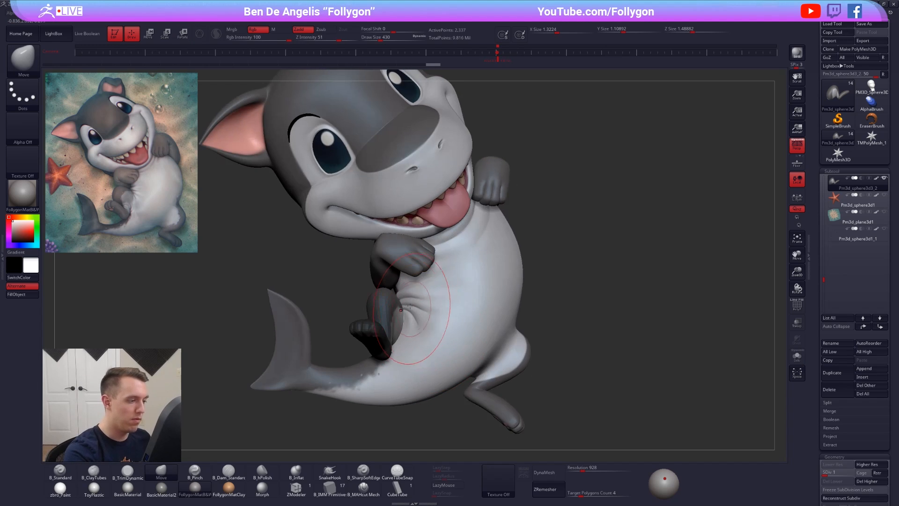
{"action": "left_click_drag", "start_coordinate": [559, 230], "coordinate": [606, 332], "text": "ctrl"}
{"action": "key", "text": "d"}
{"action": "key", "text": "d"}
{"action": "key", "text": "d"}
{"action": "key", "text": "d"}
Step: Refine the body's creases beside the raised leg at subdivision level 3 using Move at draw sizes 306 and 239, and restore level 5
{"action": "key", "text": "space"}
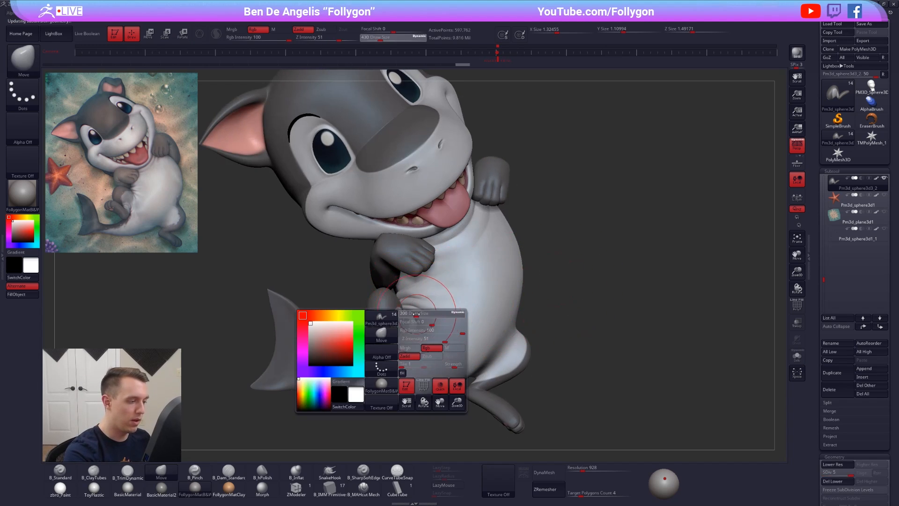
{"action": "left_click_drag", "start_coordinate": [423, 314], "coordinate": [416, 314]}
{"action": "left_click", "coordinate": [416, 314], "text": "alt"}
{"action": "key", "text": "alt+s"}
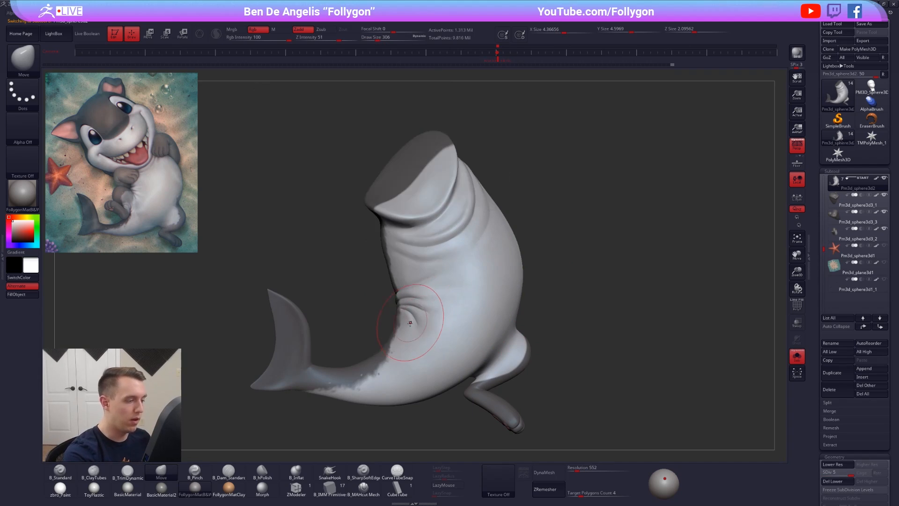
{"action": "key", "text": "shift+d"}
{"action": "key", "text": "shift+d"}
{"action": "right_click_drag", "start_coordinate": [407, 323], "coordinate": [389, 322]}
{"action": "key", "text": "alt+s"}
{"action": "key", "text": "bracketleft"}
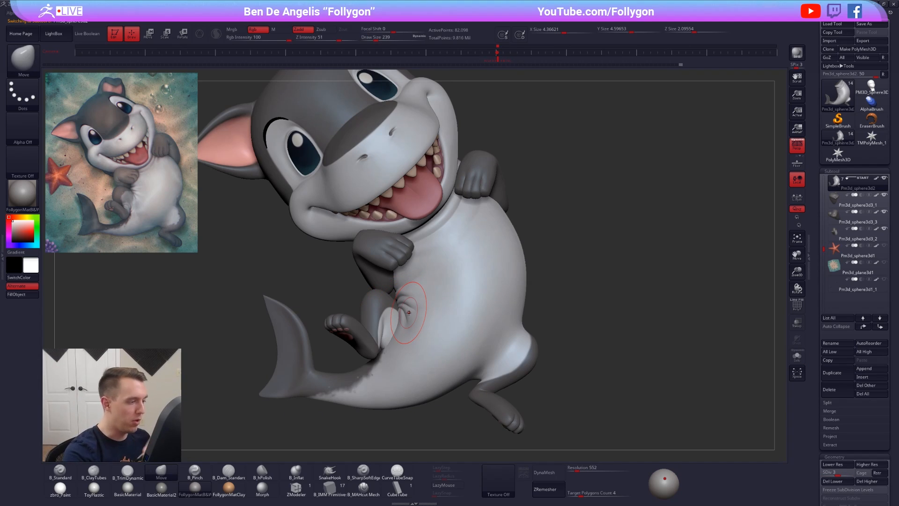
{"action": "key", "text": "d"}
{"action": "key", "text": "d"}
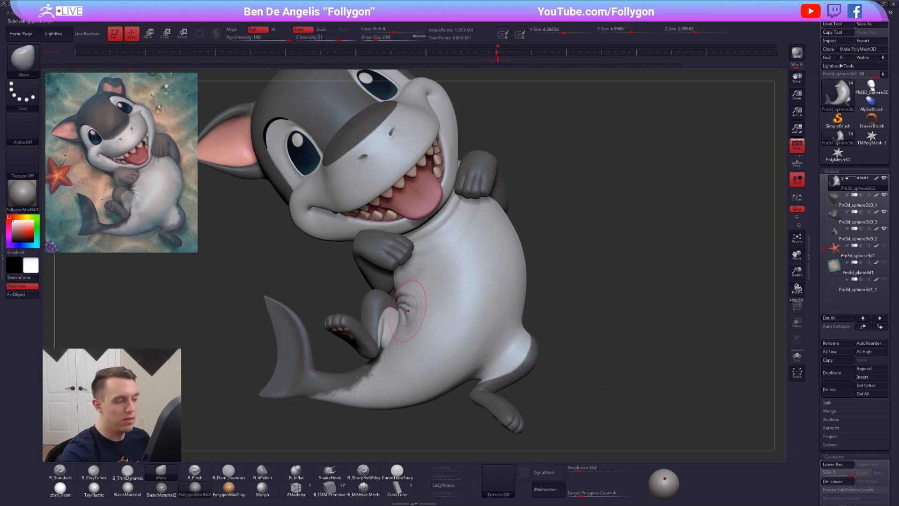
Step: Select the head, set the draw size to 113 and examine the mouth and jaw with the head isolated and with the full figure
{"action": "mouse_move", "coordinate": [405, 310]}
{"action": "right_mouse_down"}
{"action": "mouse_move", "coordinate": [471, 187]}
{"action": "mouse_move", "coordinate": [480, 288]}
{"action": "mouse_move", "coordinate": [467, 305]}
{"action": "right_mouse_up"}
{"action": "left_click", "coordinate": [464, 229], "text": "alt"}
{"action": "key", "text": "alt+shift+s"}
{"action": "key", "text": "bracketleft"}
{"action": "key", "text": "bracketleft"}
{"action": "key", "text": "bracketleft"}
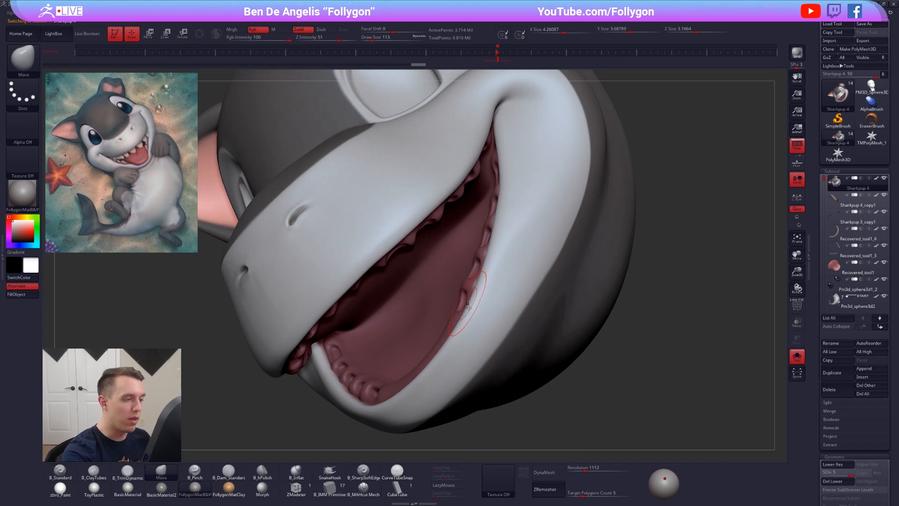
{"action": "key", "text": "alt+shift+s"}
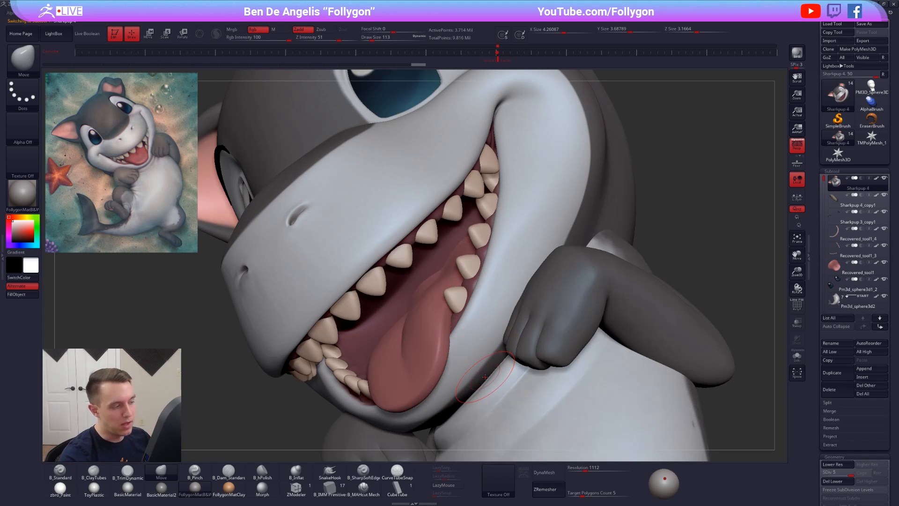
{"action": "right_click_drag", "start_coordinate": [557, 416], "coordinate": [511, 314], "text": "ctrl"}
{"action": "key", "text": "alt+shift+s"}
{"action": "right_click_drag", "start_coordinate": [573, 352], "coordinate": [530, 349]}
{"action": "key", "text": "alt+shift+s"}
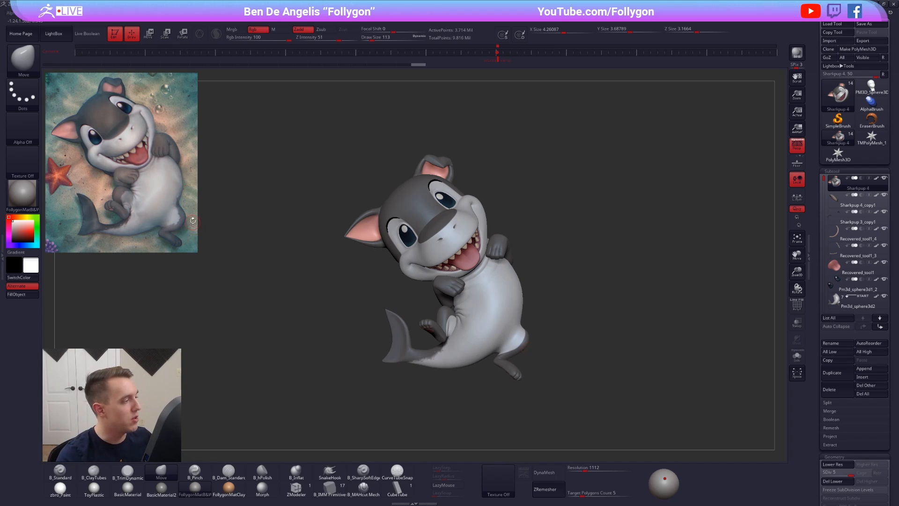
Step: Switch to Chrome to view the full reference illustration on DeviantArt, and return to ZBrush
{"action": "key", "text": "alt+Tab"}
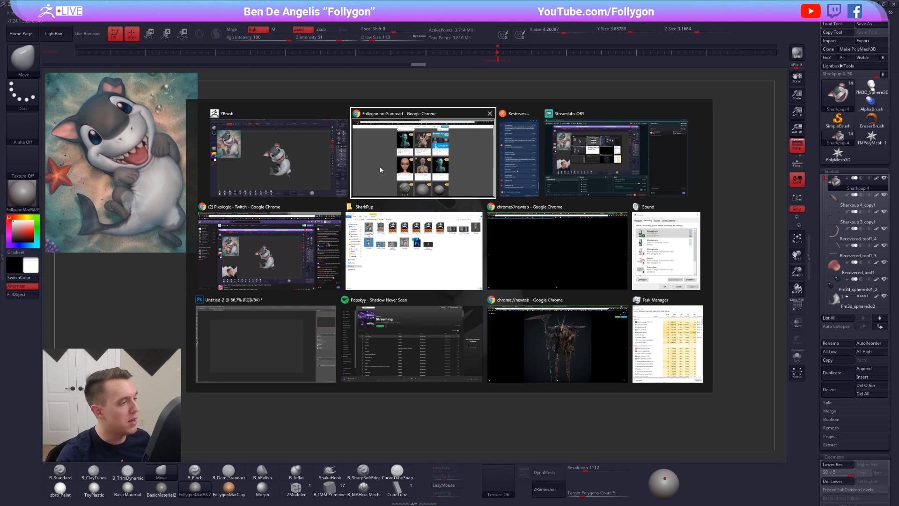
{"action": "left_click", "coordinate": [380, 167]}
{"action": "key", "text": "ctrl+Tab"}
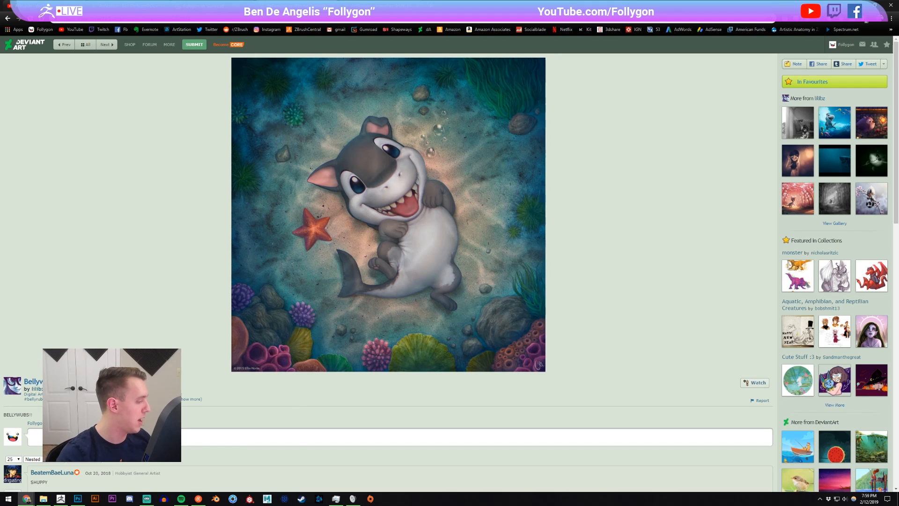
{"action": "left_click_drag", "start_coordinate": [107, 389], "coordinate": [72, 332]}
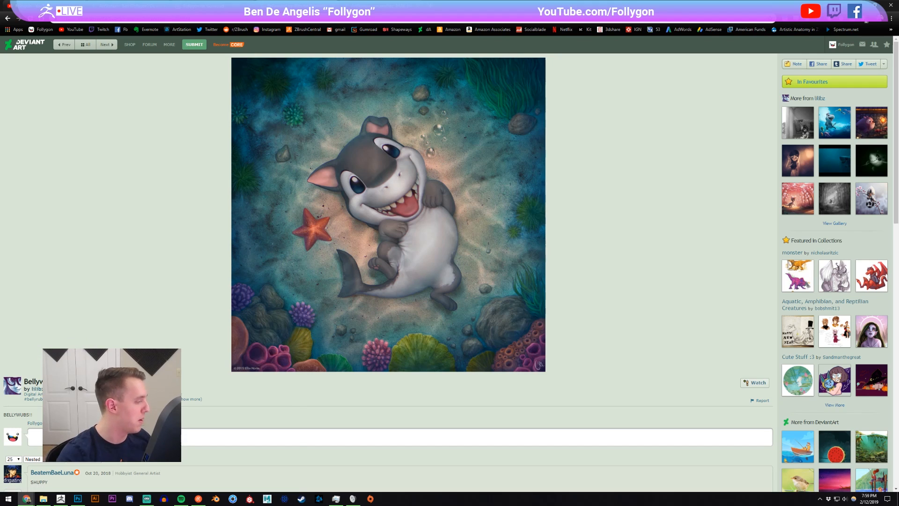
{"action": "key", "text": "ctrl+Tab"}
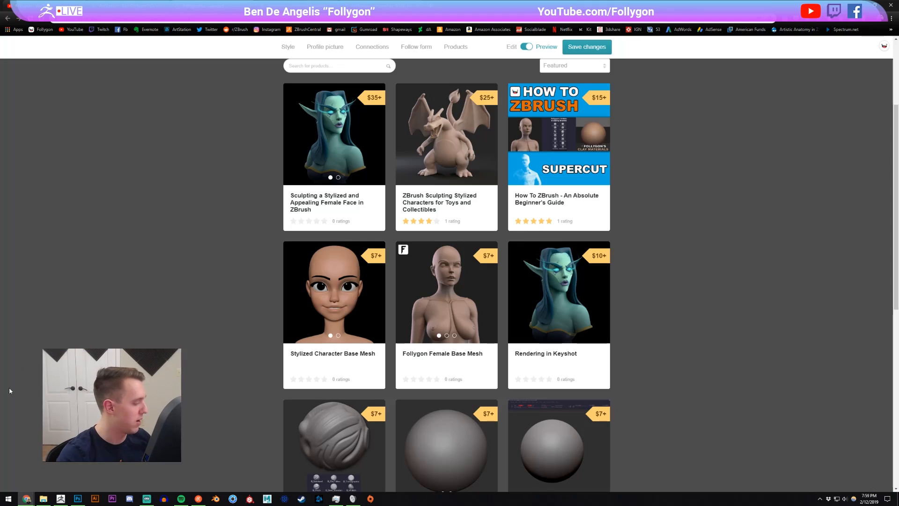
{"action": "left_click", "coordinate": [60, 498]}
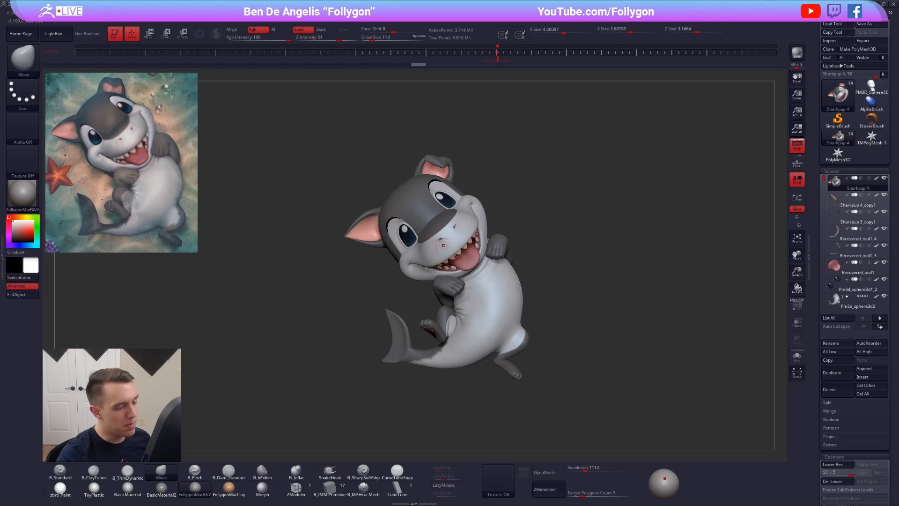
Step: Select the body and isolate it from the rest of the figure
{"action": "right_click_drag", "start_coordinate": [503, 302], "coordinate": [516, 319], "text": "ctrl"}
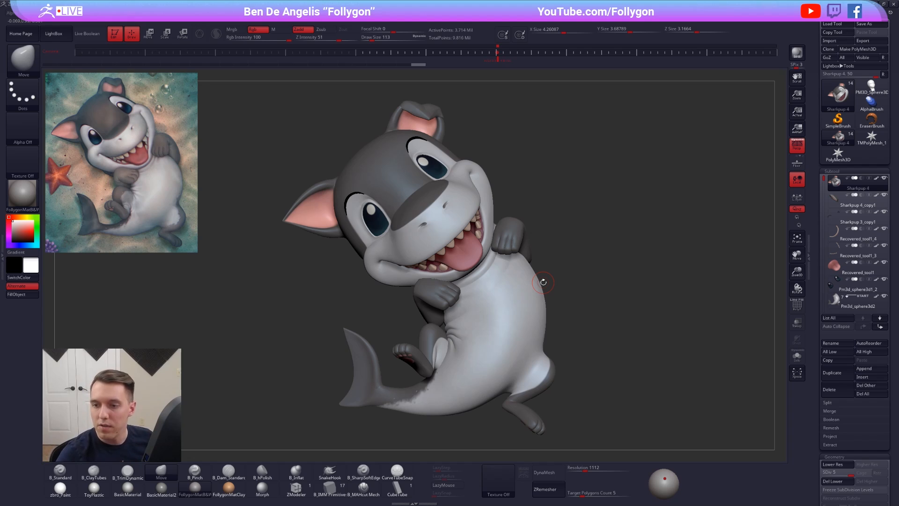
{"action": "left_click_drag", "start_coordinate": [581, 381], "coordinate": [566, 338], "text": "alt"}
{"action": "left_click", "coordinate": [521, 312], "text": "alt"}
{"action": "key", "text": "alt+s"}
{"action": "left_click_drag", "start_coordinate": [448, 362], "coordinate": [462, 352], "text": "alt"}
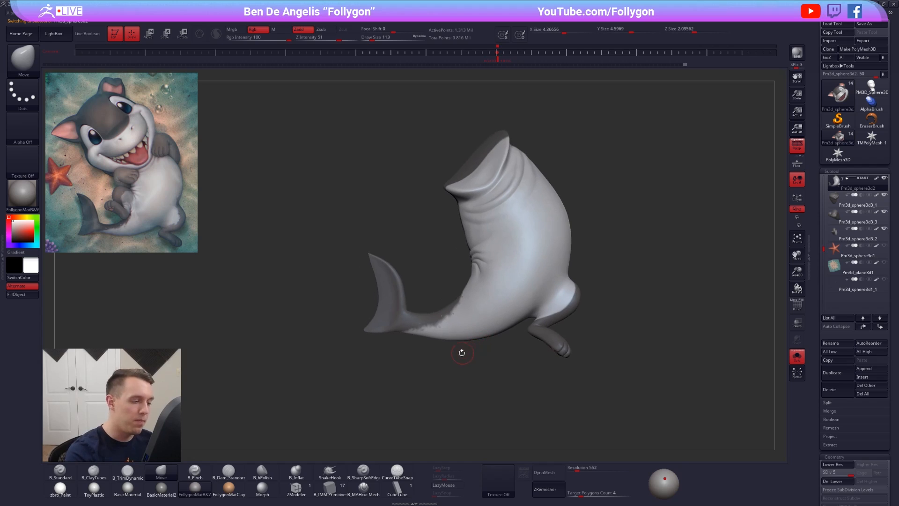
Step: Mask the tail with the MaskLasso brush, enclosing it up to its base
{"action": "key", "text": "ctrl"}
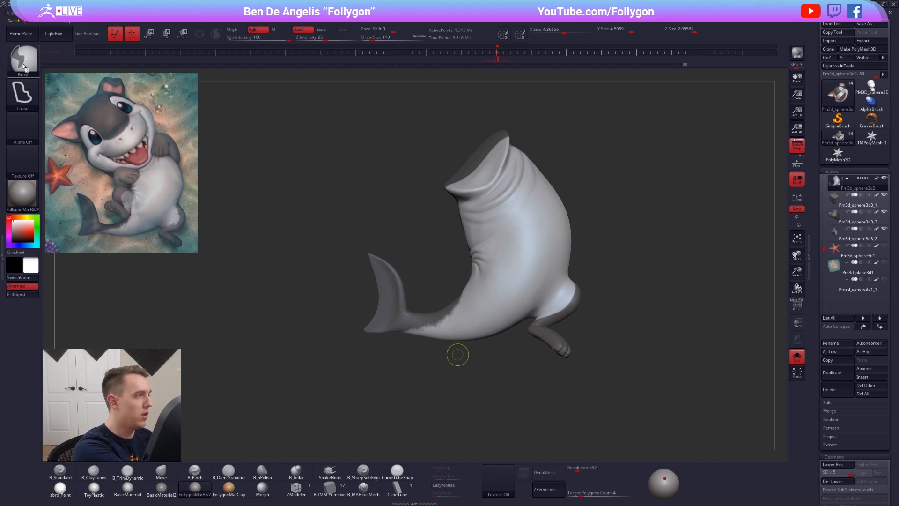
{"action": "mouse_move", "coordinate": [35, 62]}
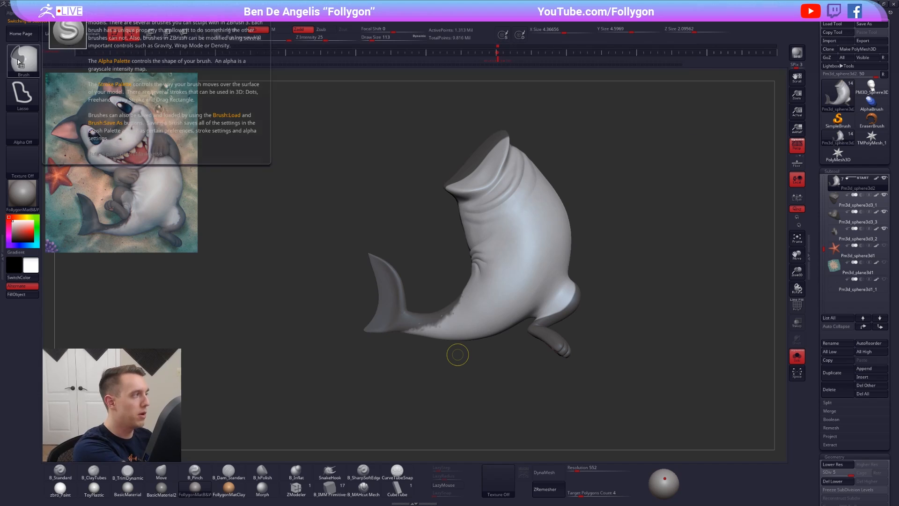
{"action": "left_click", "coordinate": [21, 65]}
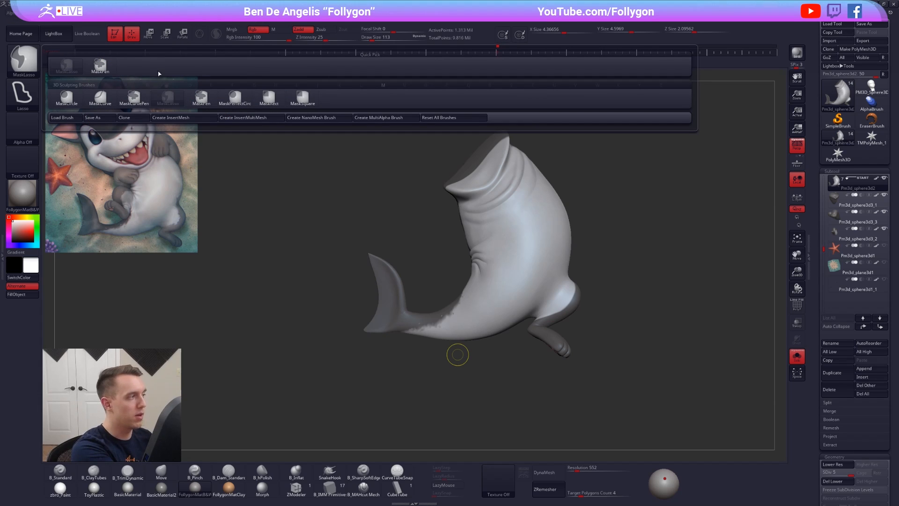
{"action": "mouse_move", "coordinate": [177, 101]}
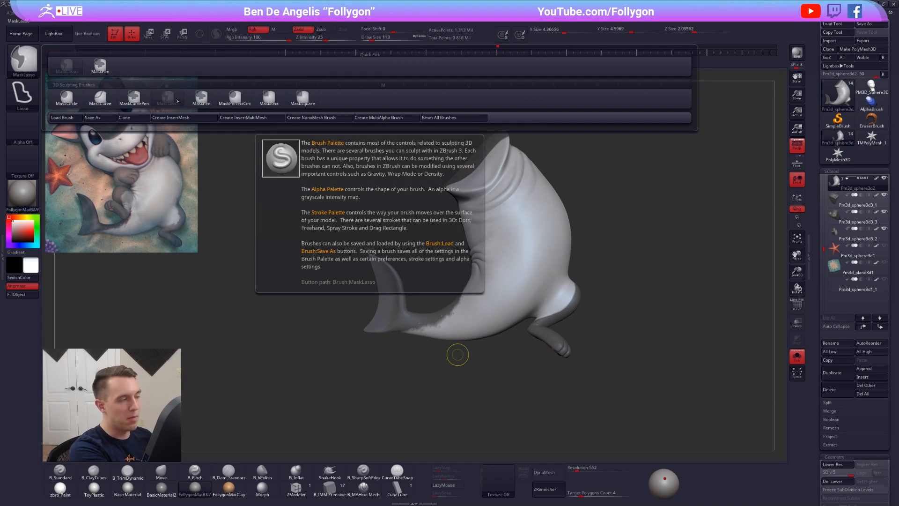
{"action": "mouse_move", "coordinate": [398, 218]}
{"action": "left_mouse_down", "text": "ctrl"}
{"action": "mouse_move", "coordinate": [431, 290]}
{"action": "mouse_move", "coordinate": [328, 388]}
{"action": "mouse_move", "coordinate": [458, 373]}
{"action": "left_mouse_up", "text": "ctrl"}
Step: Lower the body to subdivision level 1 and soften the tail mask's edge with BlurMask
{"action": "mouse_move", "coordinate": [459, 373]}
{"action": "right_mouse_down"}
{"action": "mouse_move", "coordinate": [543, 346]}
{"action": "mouse_move", "coordinate": [487, 324]}
{"action": "mouse_move", "coordinate": [496, 287]}
{"action": "mouse_move", "coordinate": [509, 312]}
{"action": "right_mouse_up"}
{"action": "key", "text": "shift+d"}
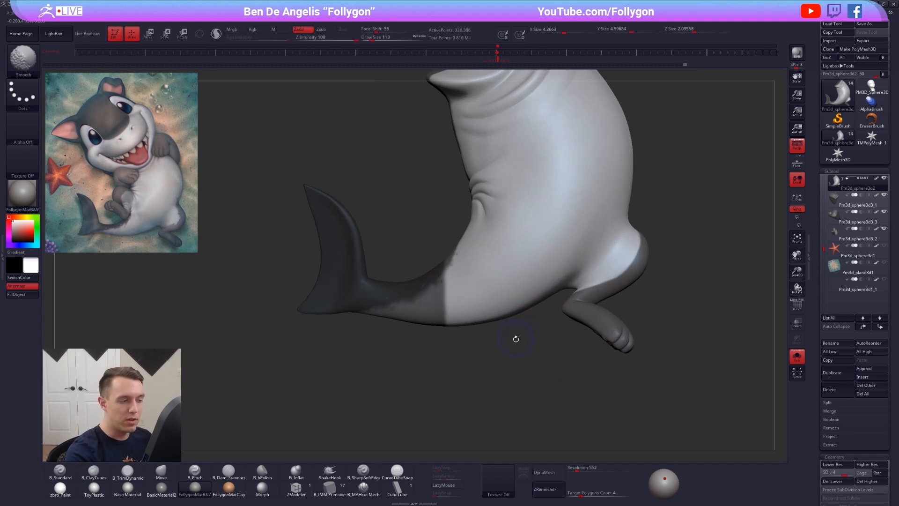
{"action": "key", "text": "shift+d"}
{"action": "key", "text": "shift+d"}
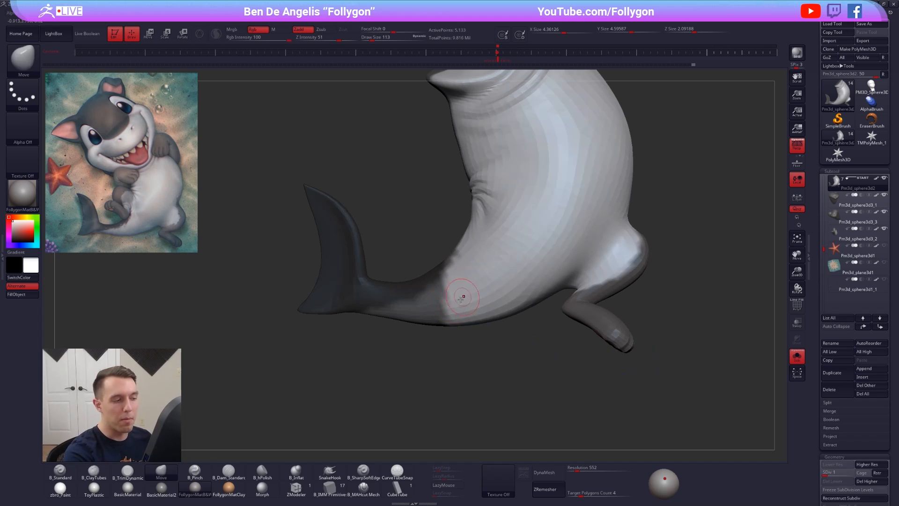
{"action": "right_click_drag", "start_coordinate": [511, 330], "coordinate": [477, 326]}
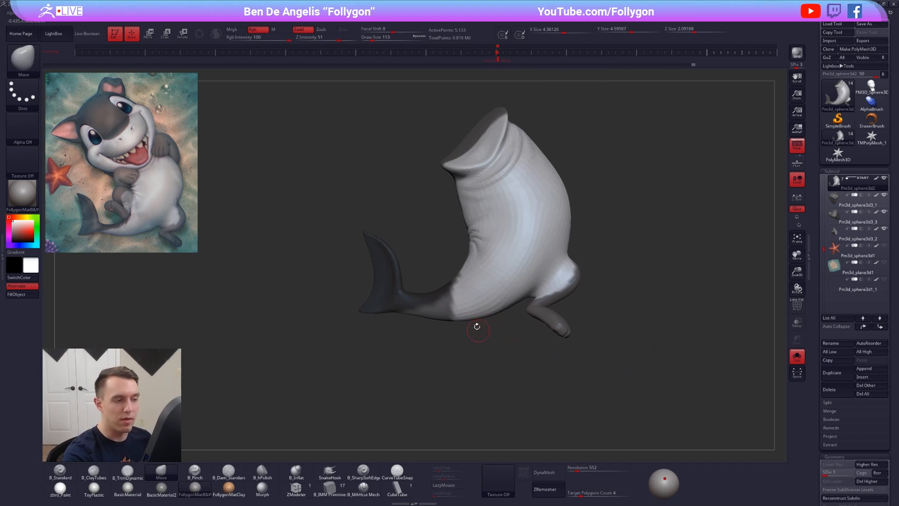
{"action": "left_click_drag", "start_coordinate": [818, 362], "coordinate": [820, 285]}
{"action": "left_click", "coordinate": [845, 222]}
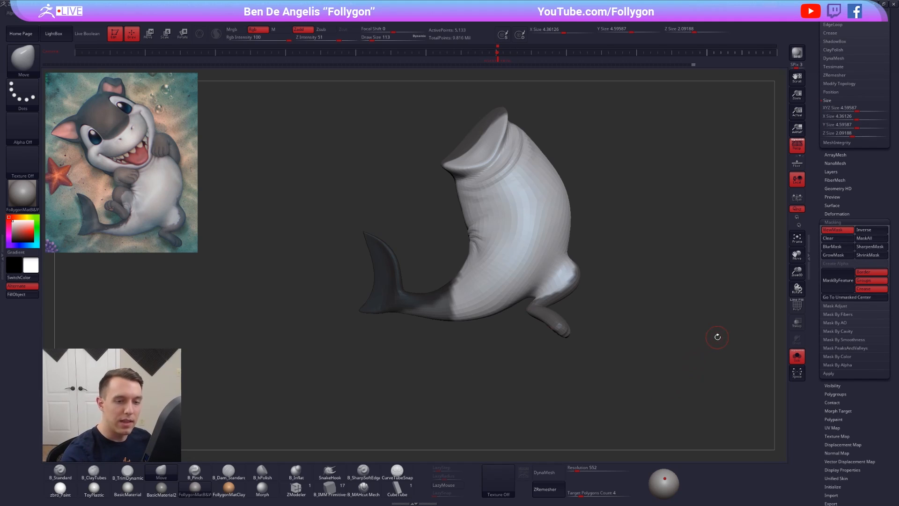
{"action": "left_click", "coordinate": [840, 247]}
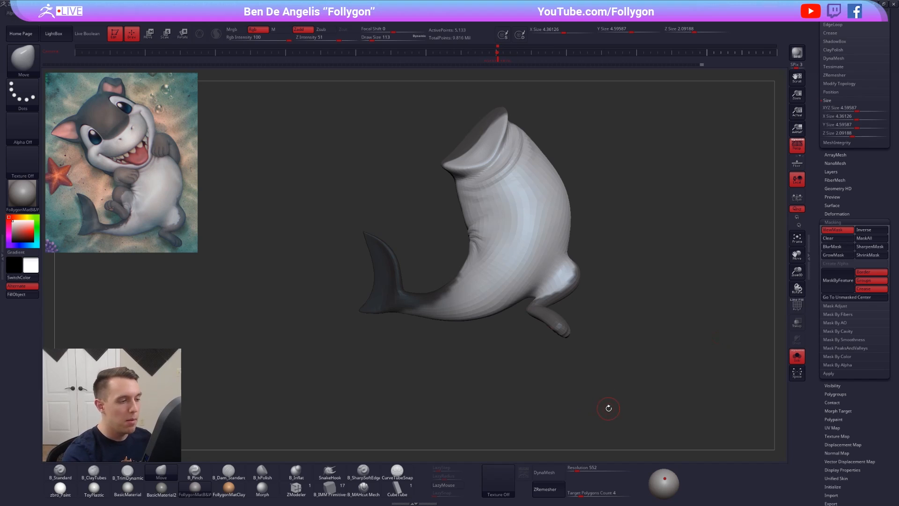
Step: Clear the tail's mask, show the polyframe and mask the torso along its topology down to the tail base with Transpose
{"action": "left_click_drag", "start_coordinate": [442, 353], "coordinate": [465, 369], "text": "alt"}
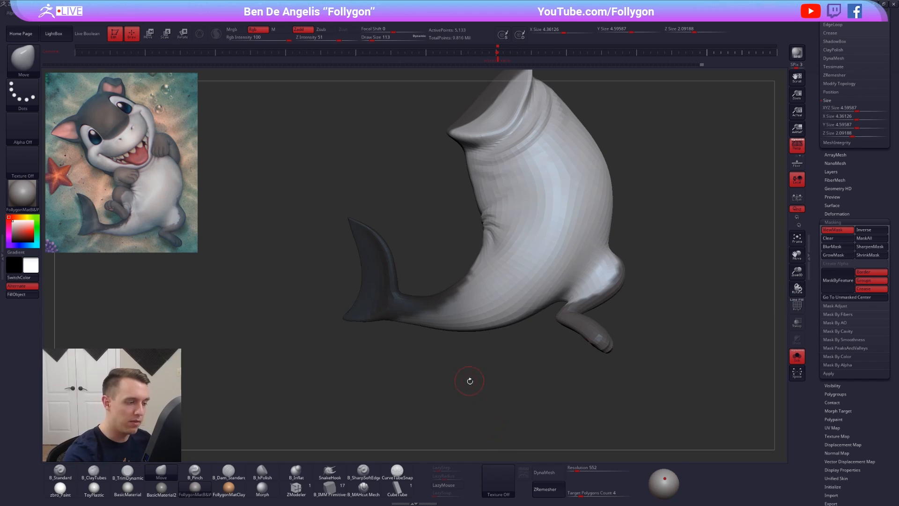
{"action": "left_click_drag", "start_coordinate": [490, 352], "coordinate": [490, 363], "text": "ctrl"}
{"action": "key", "text": "shift+f"}
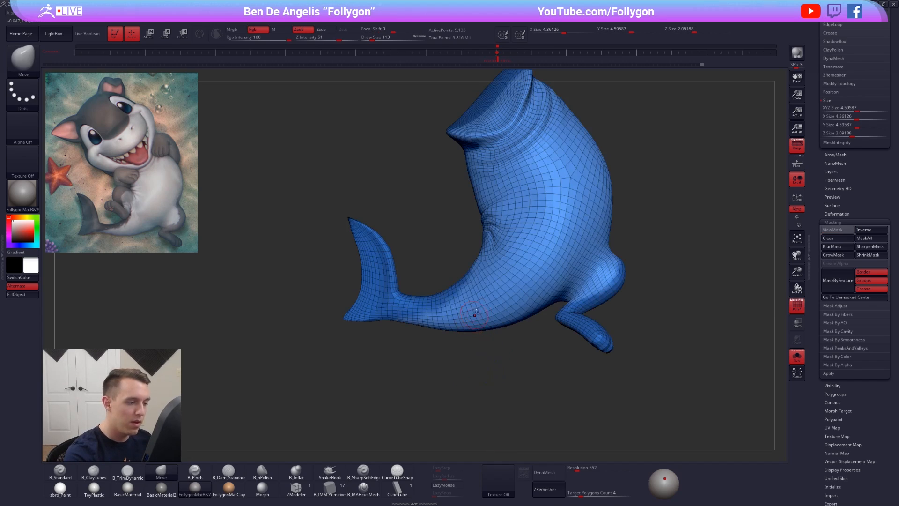
{"action": "key", "text": "w"}
{"action": "left_click_drag", "start_coordinate": [495, 290], "coordinate": [483, 300], "text": "ctrl"}
{"action": "left_click", "coordinate": [482, 300], "text": "ctrl"}
{"action": "left_click", "coordinate": [482, 300], "text": "ctrl"}
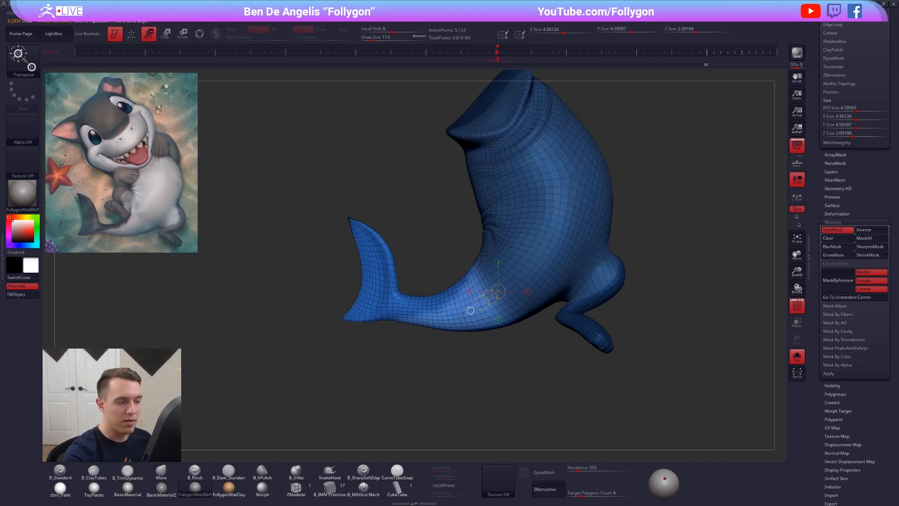
Step: Hide the polyframe, sharpen the torso mask's edge at the tail base and blur it
{"action": "key", "text": "q"}
{"action": "key", "text": "shift+f"}
{"action": "left_click", "coordinate": [475, 324], "text": "ctrl+alt"}
{"action": "left_click", "coordinate": [475, 325], "text": "ctrl+alt"}
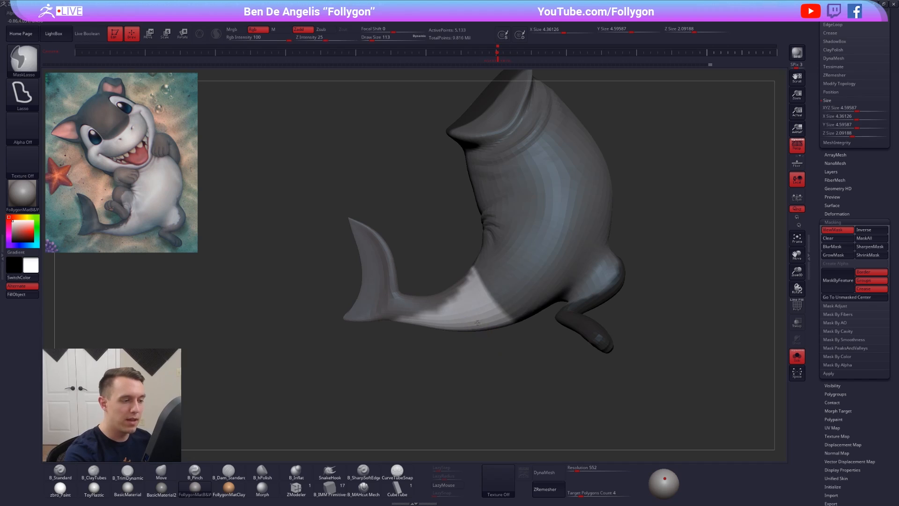
{"action": "mouse_move", "coordinate": [489, 335]}
{"action": "left_mouse_down"}
{"action": "mouse_move", "coordinate": [604, 314]}
{"action": "mouse_move", "coordinate": [491, 309]}
{"action": "left_mouse_up"}
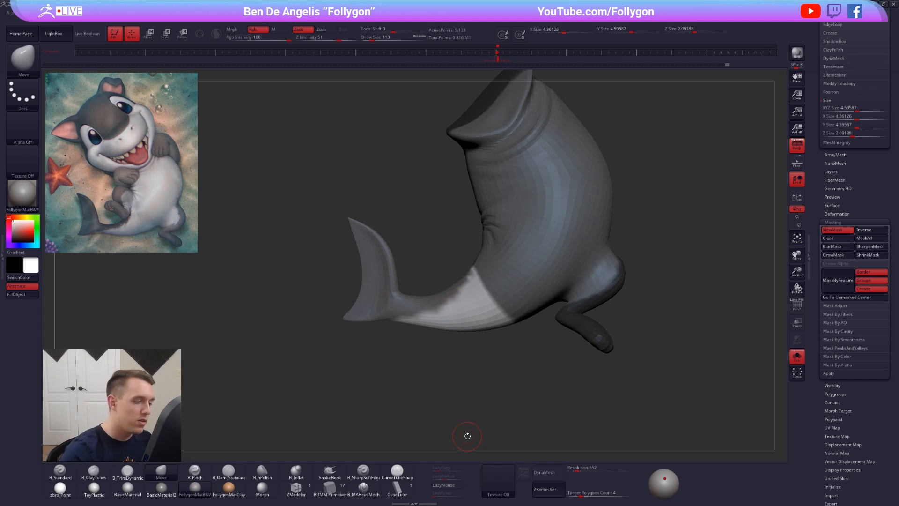
{"action": "key", "text": "ctrl"}
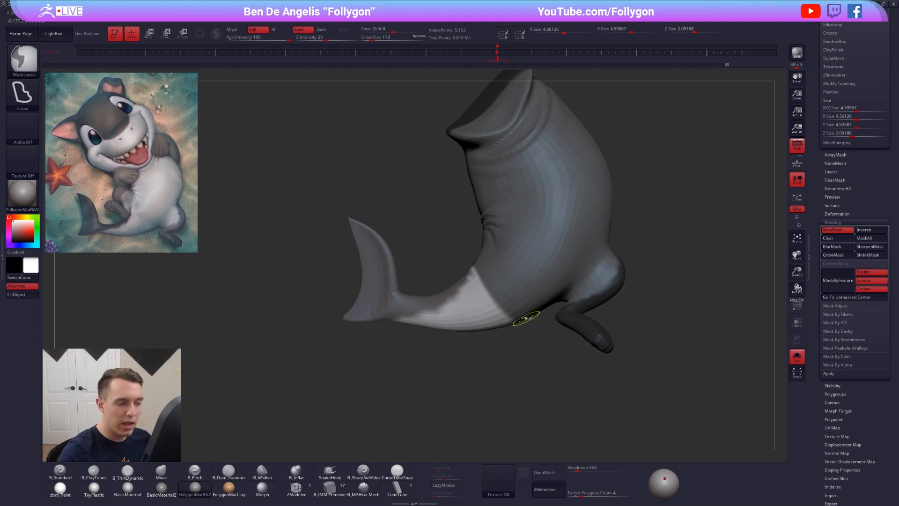
{"action": "left_click", "coordinate": [539, 285], "text": "ctrl"}
{"action": "right_click_drag", "start_coordinate": [511, 294], "coordinate": [502, 315], "text": "alt"}
Step: Draw a Transpose line from the tail base into the torso, invert the mask and back, and undo the mask blur
{"action": "key", "text": "w"}
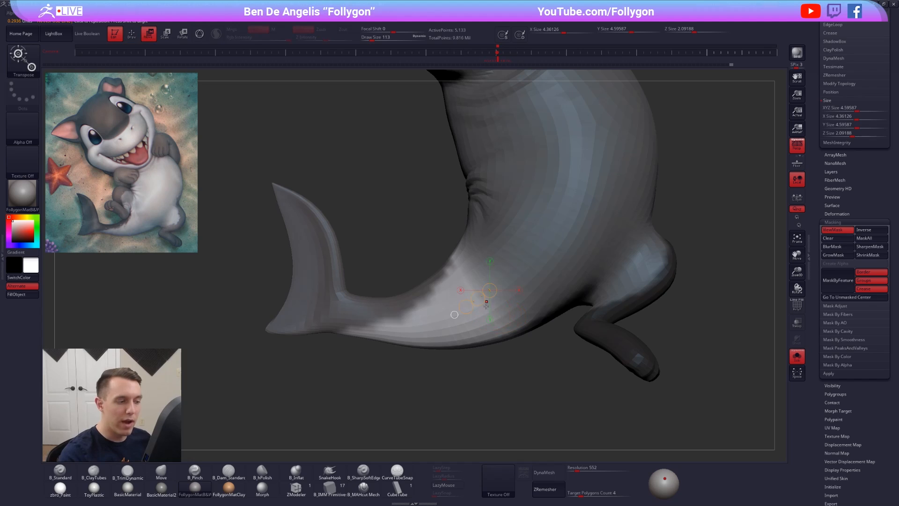
{"action": "left_click_drag", "start_coordinate": [482, 312], "coordinate": [583, 226]}
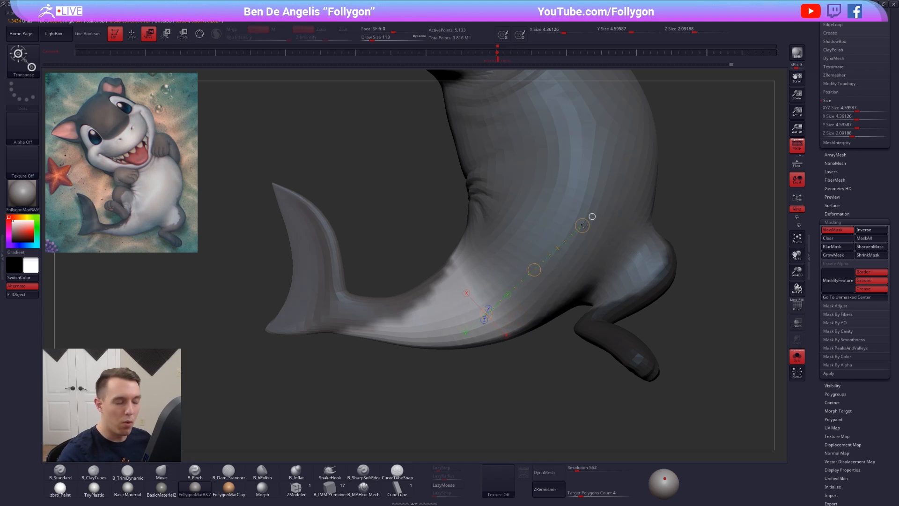
{"action": "key", "text": "q"}
{"action": "left_click", "coordinate": [523, 379], "text": "ctrl"}
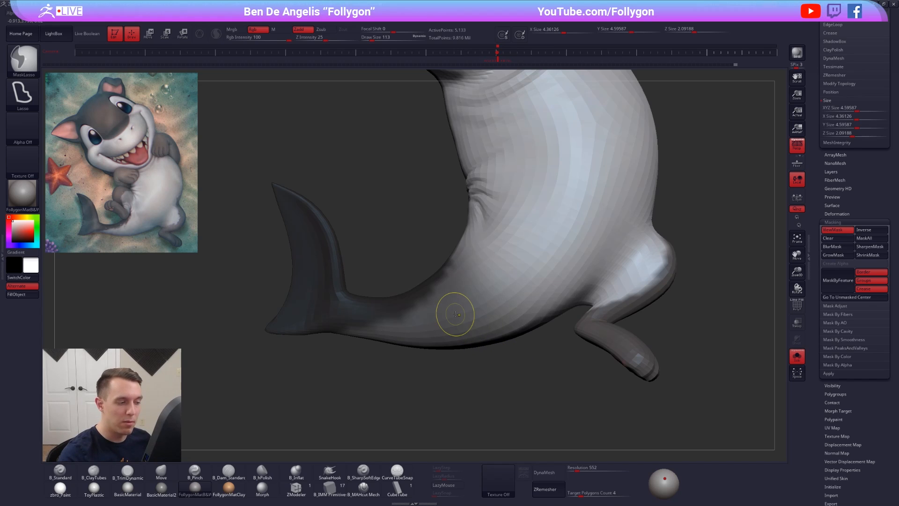
{"action": "left_click", "coordinate": [510, 370], "text": "ctrl"}
{"action": "key", "text": "ctrl+z"}
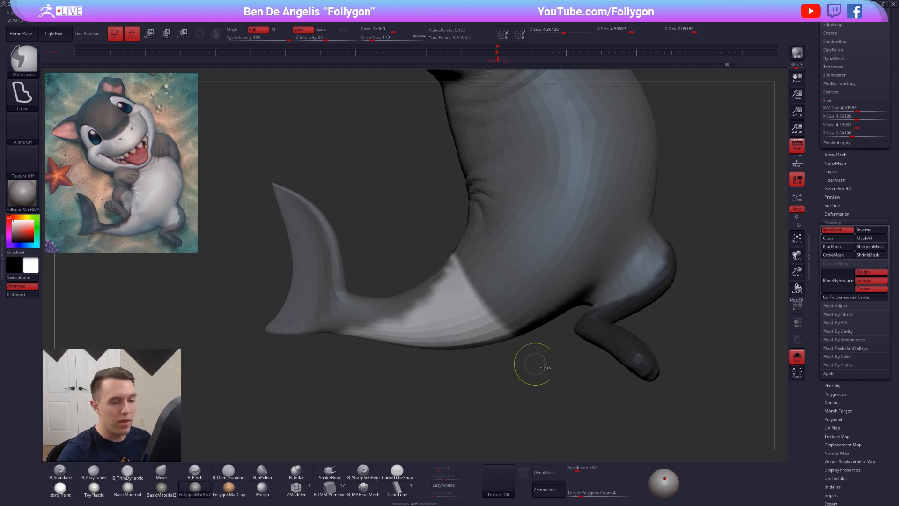
Step: Compare blurring the torso mask with BlurMask and directly on the model, undoing the blur after each try
{"action": "left_click", "coordinate": [837, 248]}
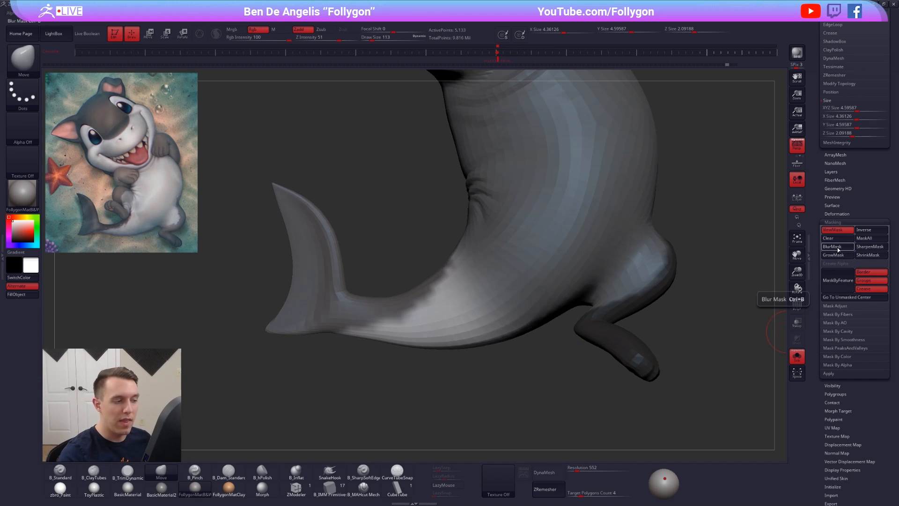
{"action": "key", "text": "ctrl"}
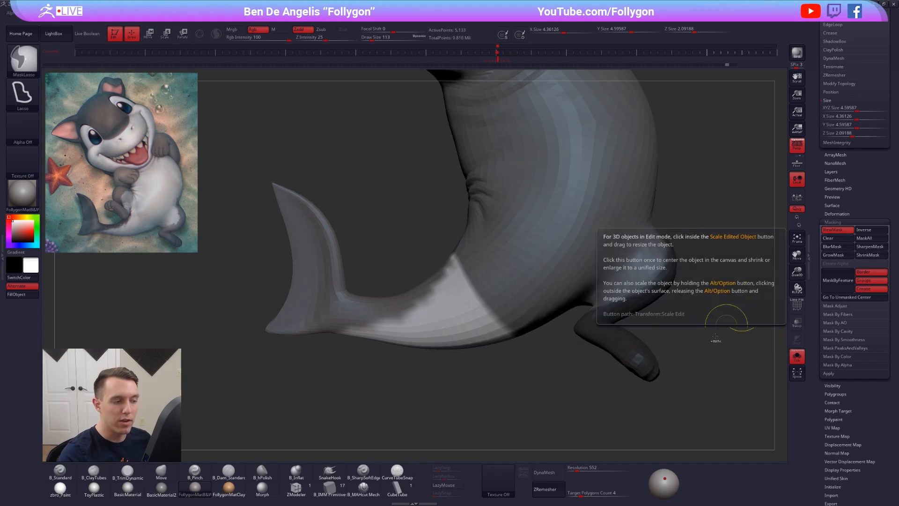
{"action": "left_click", "coordinate": [585, 261], "text": "ctrl"}
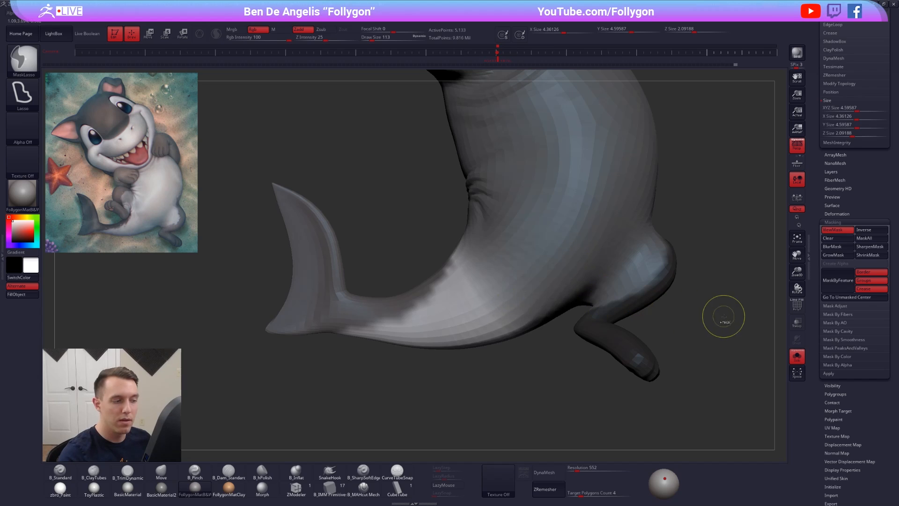
{"action": "key", "text": "ctrl+z"}
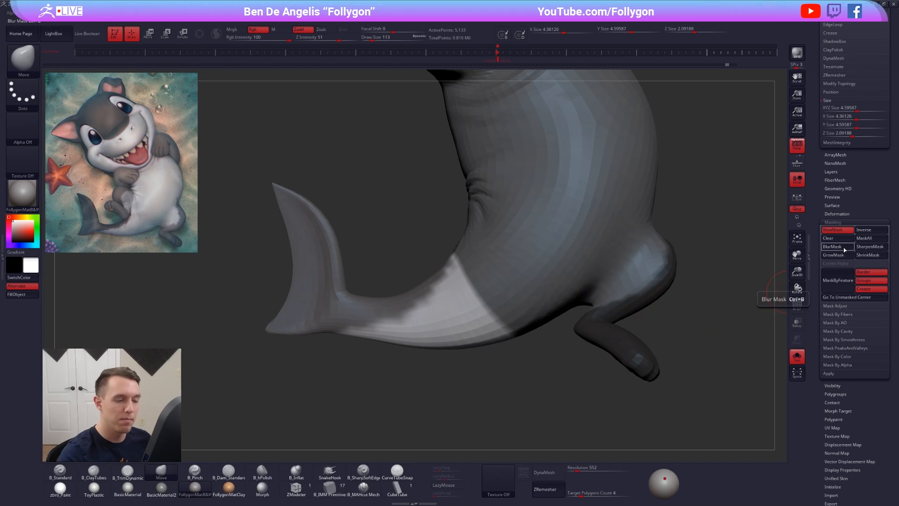
{"action": "left_click", "coordinate": [843, 248]}
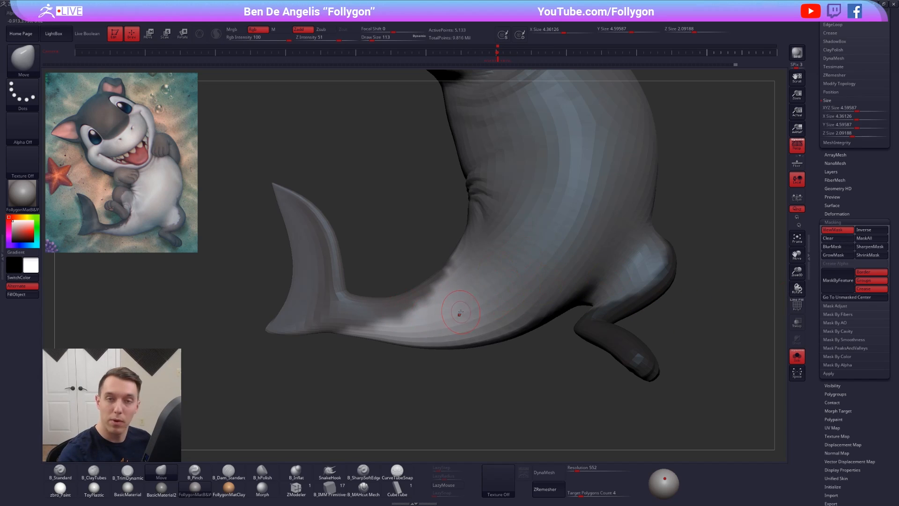
{"action": "key", "text": "ctrl+z"}
{"action": "key", "text": "ctrl+z"}
{"action": "key", "text": "ctrl+z"}
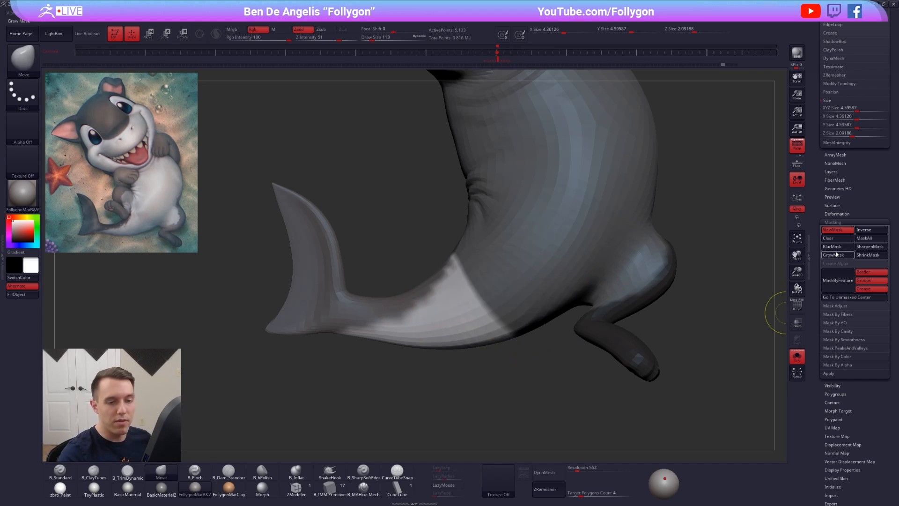
{"action": "left_click", "coordinate": [628, 343], "text": "ctrl"}
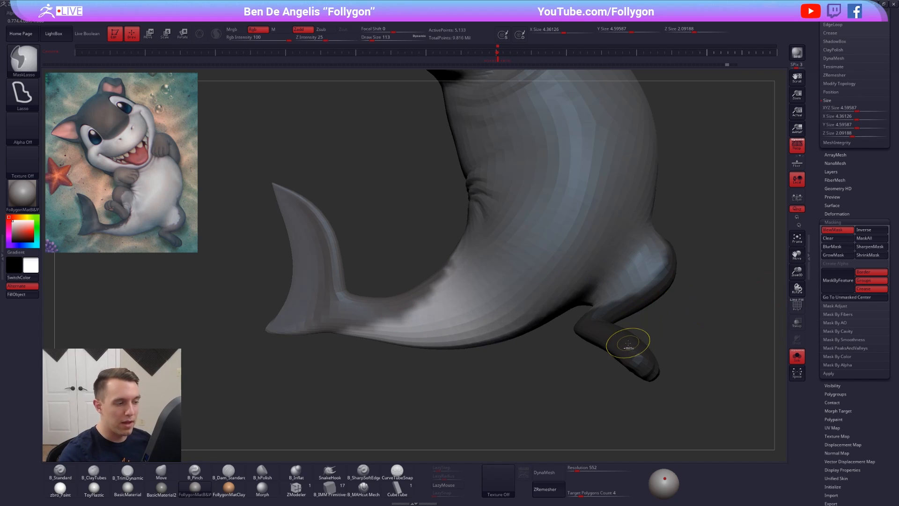
{"action": "left_click", "coordinate": [627, 343], "text": "ctrl"}
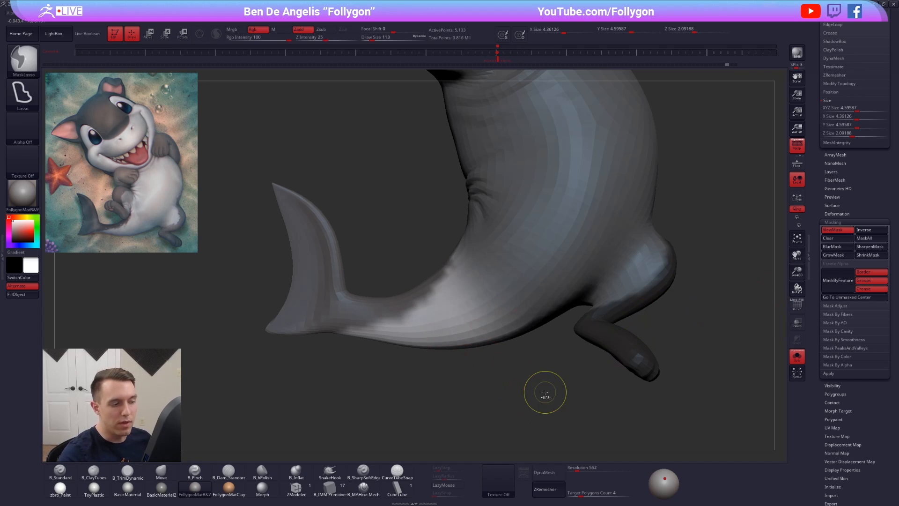
{"action": "key", "text": "ctrl+z"}
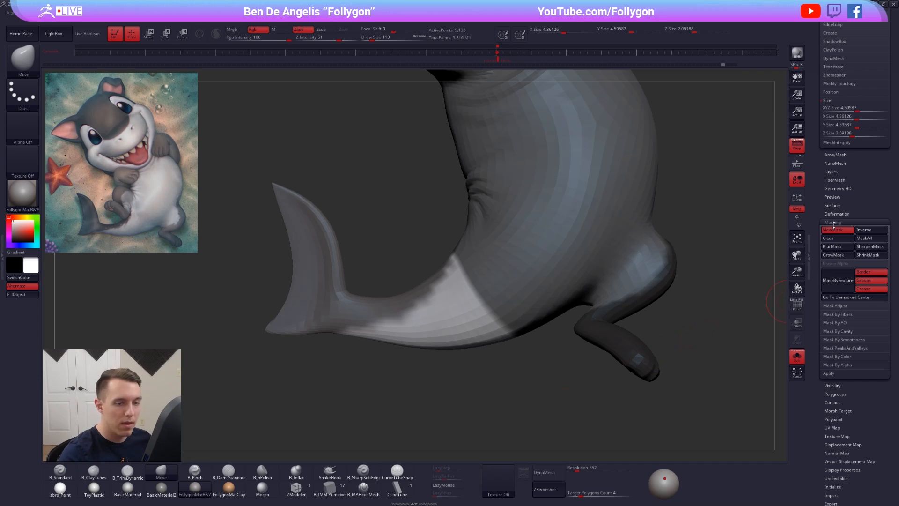
Step: Blur the torso mask's edge several times and sharpen it back to a crisp boundary
{"action": "left_click", "coordinate": [573, 227], "text": "ctrl"}
{"action": "left_click", "coordinate": [573, 227], "text": "ctrl"}
{"action": "left_click", "coordinate": [573, 226], "text": "ctrl"}
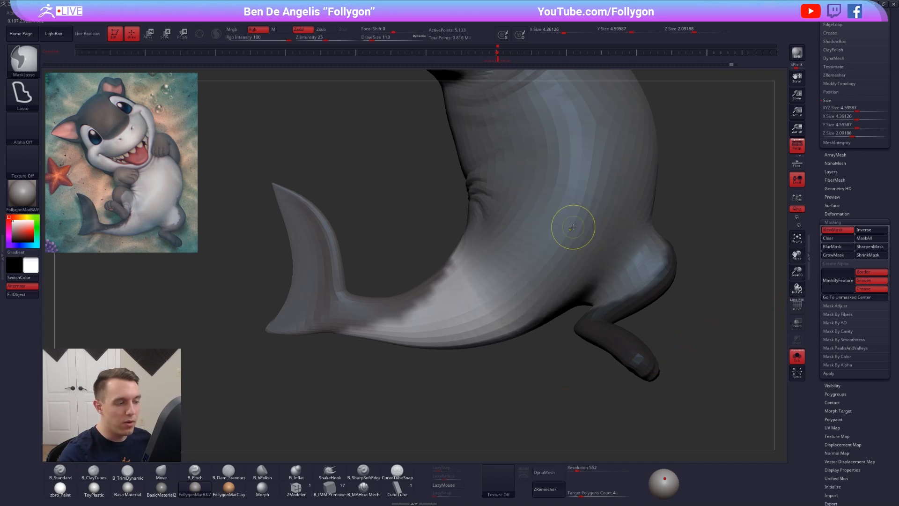
{"action": "left_click", "coordinate": [478, 325], "text": "ctrl+alt"}
{"action": "left_click", "coordinate": [479, 325], "text": "ctrl+alt"}
{"action": "left_click", "coordinate": [478, 324], "text": "ctrl+alt"}
{"action": "left_click", "coordinate": [479, 325], "text": "ctrl+alt"}
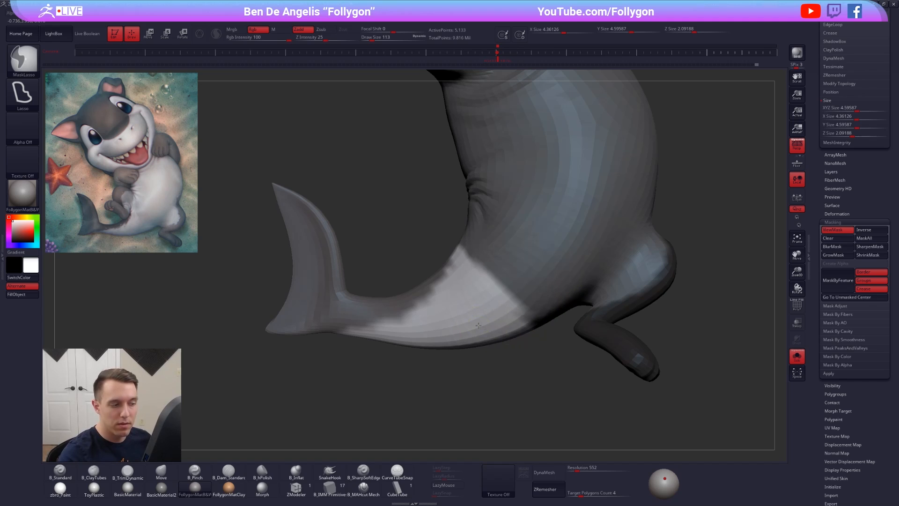
{"action": "left_click", "coordinate": [478, 324], "text": "ctrl+alt"}
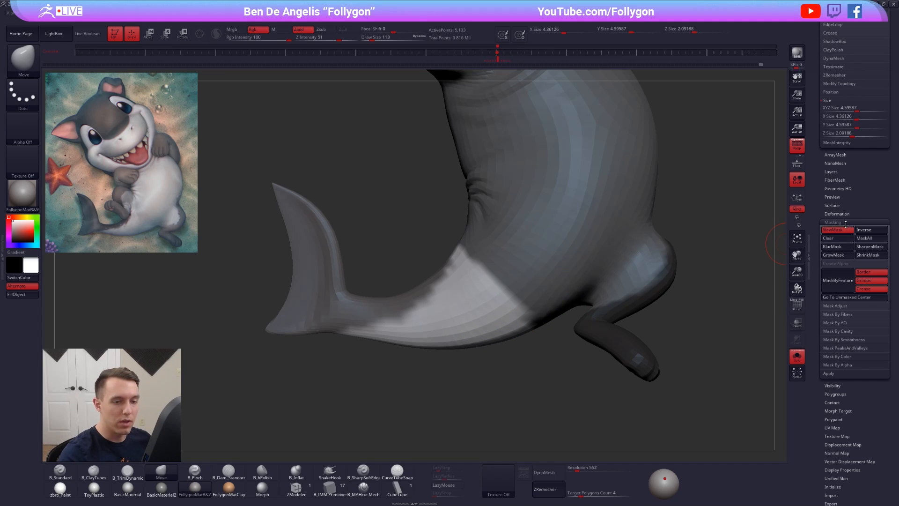
Step: Clear the torso's mask and show the full figure again
{"action": "left_click_drag", "start_coordinate": [845, 225], "coordinate": [834, 369]}
{"action": "left_click_drag", "start_coordinate": [652, 309], "coordinate": [606, 325], "text": "alt"}
{"action": "mouse_move", "coordinate": [647, 289]}
{"action": "left_mouse_down", "text": "ctrl"}
{"action": "mouse_move", "coordinate": [647, 311]}
{"action": "mouse_move", "coordinate": [620, 307]}
{"action": "left_mouse_up", "text": "ctrl"}
{"action": "key", "text": "alt+s"}
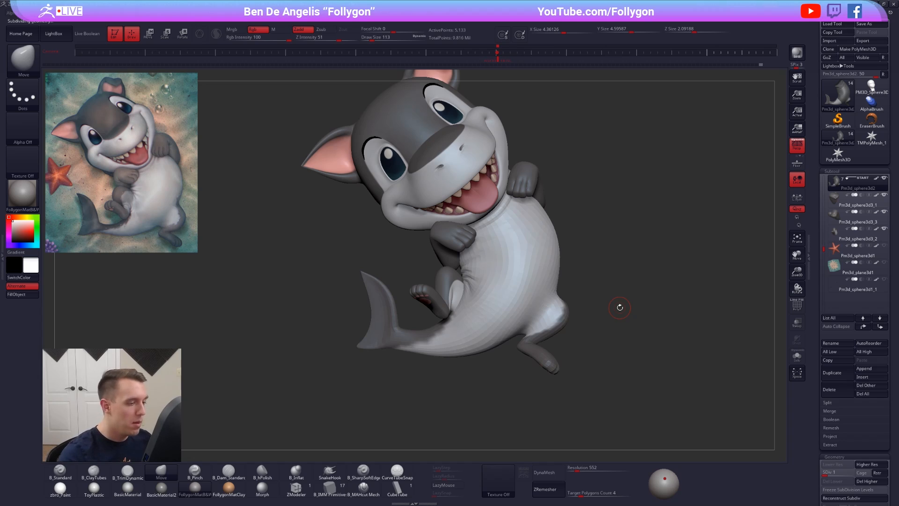
Step: Adjust the torso's outline with the Move brush at the lowest subdivision level, enlarging the brush to size 447
{"action": "key", "text": "d"}
{"action": "key", "text": "space"}
{"action": "left_click_drag", "start_coordinate": [539, 308], "coordinate": [552, 308]}
{"action": "mouse_move", "coordinate": [618, 299]}
{"action": "left_mouse_down"}
{"action": "mouse_move", "coordinate": [531, 294]}
{"action": "mouse_move", "coordinate": [535, 315]}
{"action": "left_mouse_up"}
{"action": "key", "text": "space"}
{"action": "left_click_drag", "start_coordinate": [478, 313], "coordinate": [492, 318]}
{"action": "key", "text": "space"}
{"action": "left_click_drag", "start_coordinate": [527, 296], "coordinate": [523, 272]}
{"action": "key", "text": "shift+d"}
{"action": "key", "text": "space"}
{"action": "left_click_drag", "start_coordinate": [477, 291], "coordinate": [580, 295]}
{"action": "key", "text": "space"}
{"action": "left_click_drag", "start_coordinate": [530, 315], "coordinate": [525, 315]}
{"action": "right_click_drag", "start_coordinate": [525, 264], "coordinate": [534, 301], "text": "alt"}
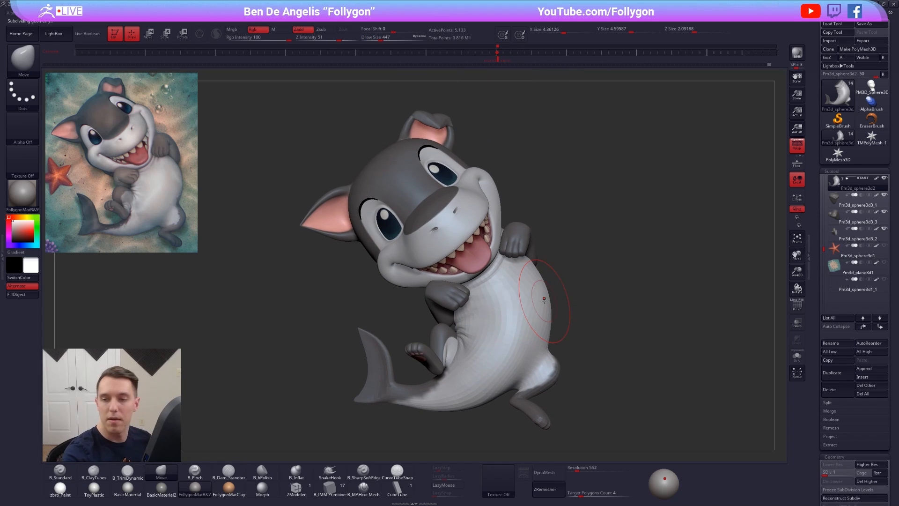
Step: Raise the body to subdivision level 5 and reduce the Move brush size
{"action": "key", "text": "d"}
{"action": "key", "text": "d"}
{"action": "key", "text": "d"}
{"action": "key", "text": "d"}
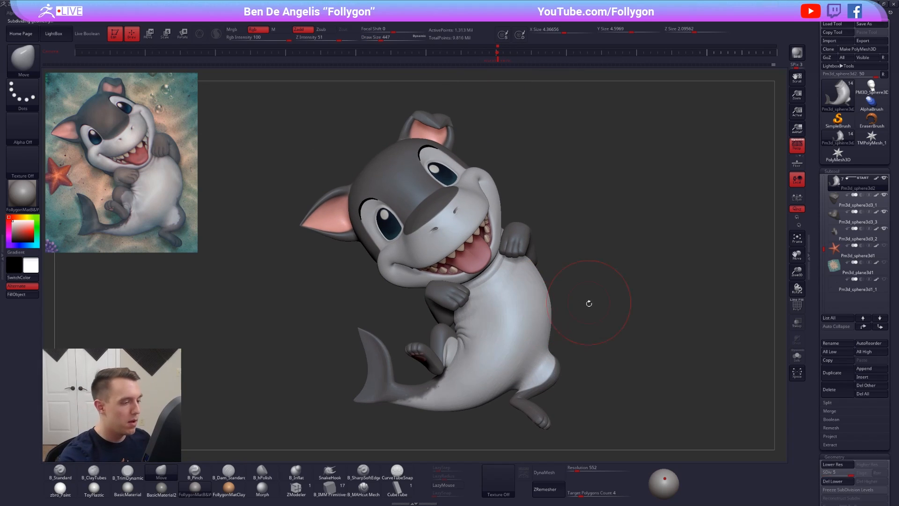
{"action": "key", "text": "space"}
{"action": "left_click_drag", "start_coordinate": [592, 280], "coordinate": [591, 279]}
{"action": "left_click_drag", "start_coordinate": [587, 297], "coordinate": [575, 284], "text": "alt"}
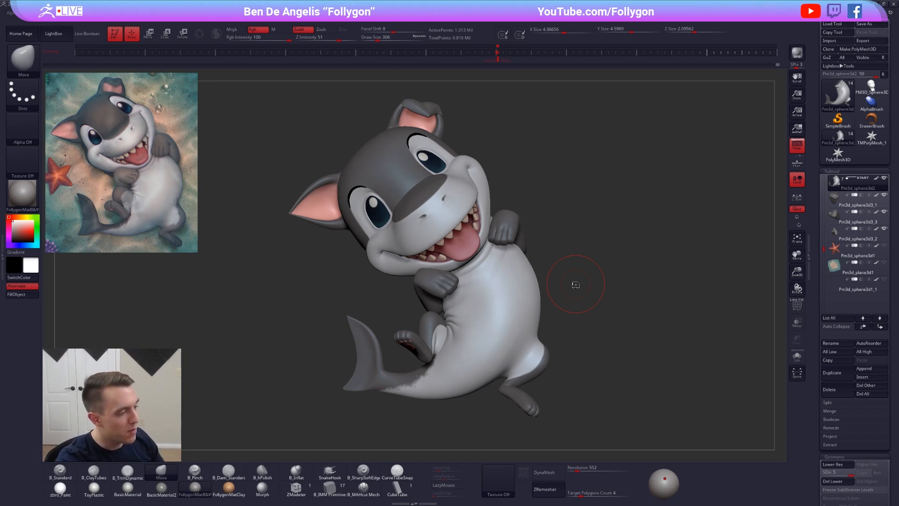
{"action": "key", "text": "ctrl+shift+space"}
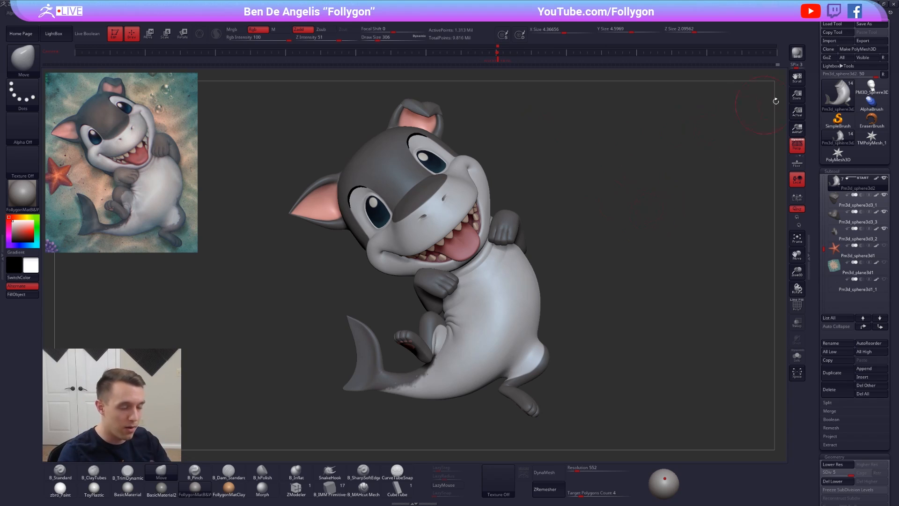
Step: Inspect the PM3D_Sphere3D_2 head mesh, set the brush size to 203, and return to the shark pup
{"action": "left_click", "coordinate": [871, 88]}
{"action": "mouse_move", "coordinate": [485, 244]}
{"action": "right_mouse_down"}
{"action": "mouse_move", "coordinate": [467, 229]}
{"action": "mouse_move", "coordinate": [419, 243]}
{"action": "mouse_move", "coordinate": [459, 295]}
{"action": "mouse_move", "coordinate": [450, 276]}
{"action": "right_mouse_up"}
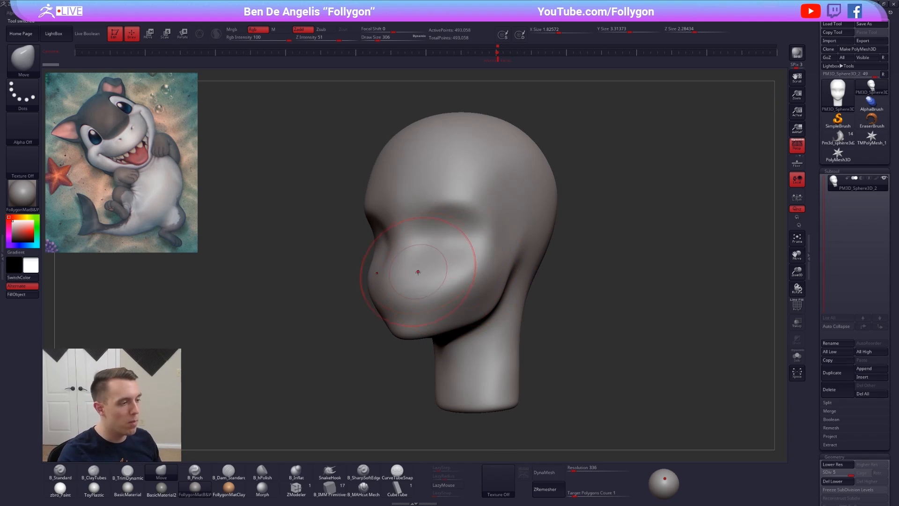
{"action": "key", "text": "space"}
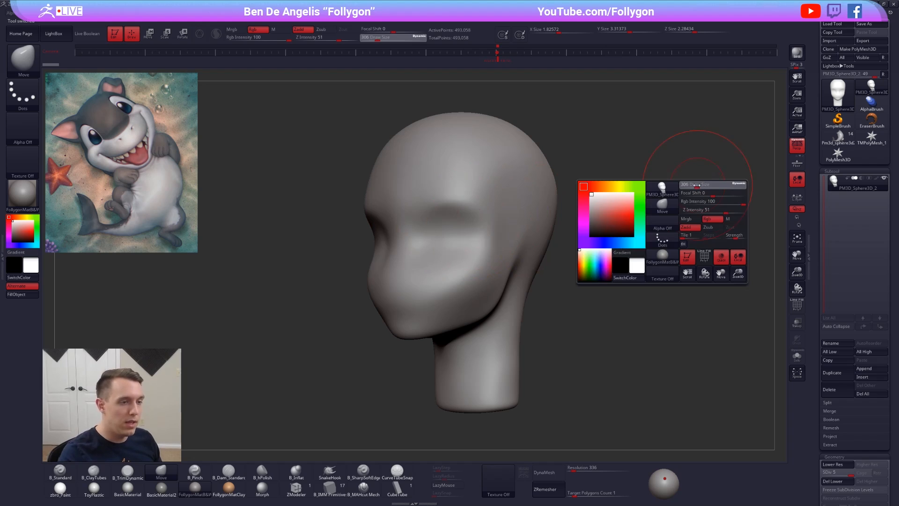
{"action": "left_click_drag", "start_coordinate": [698, 185], "coordinate": [694, 186]}
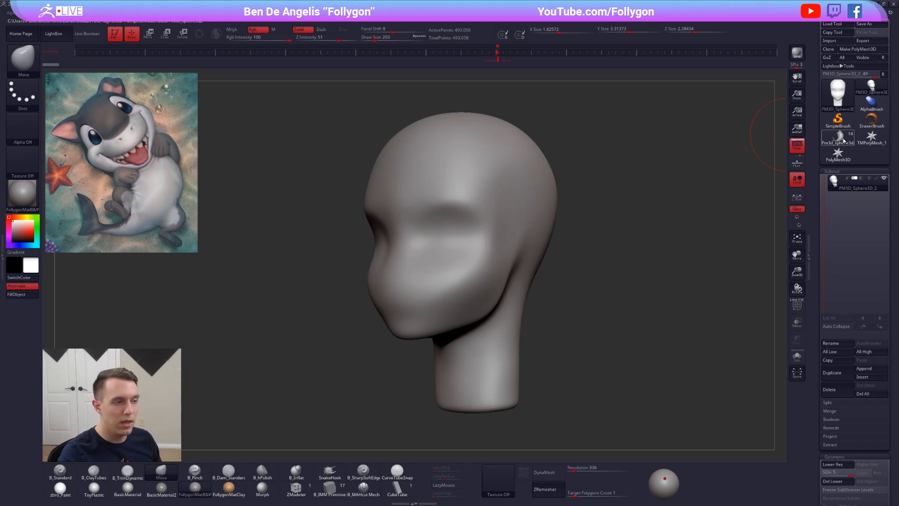
{"action": "left_click", "coordinate": [843, 140]}
{"action": "left_click_drag", "start_coordinate": [616, 205], "coordinate": [571, 194]}
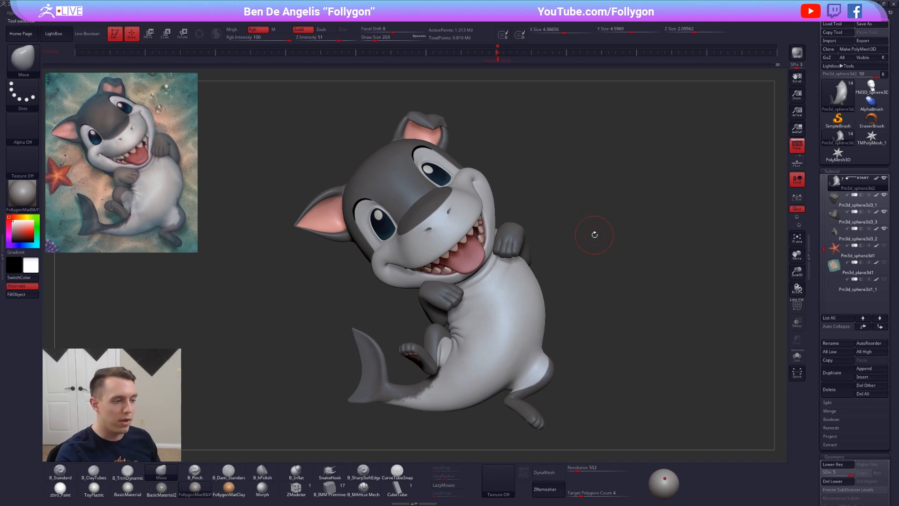
{"action": "left_click_drag", "start_coordinate": [595, 234], "coordinate": [574, 239]}
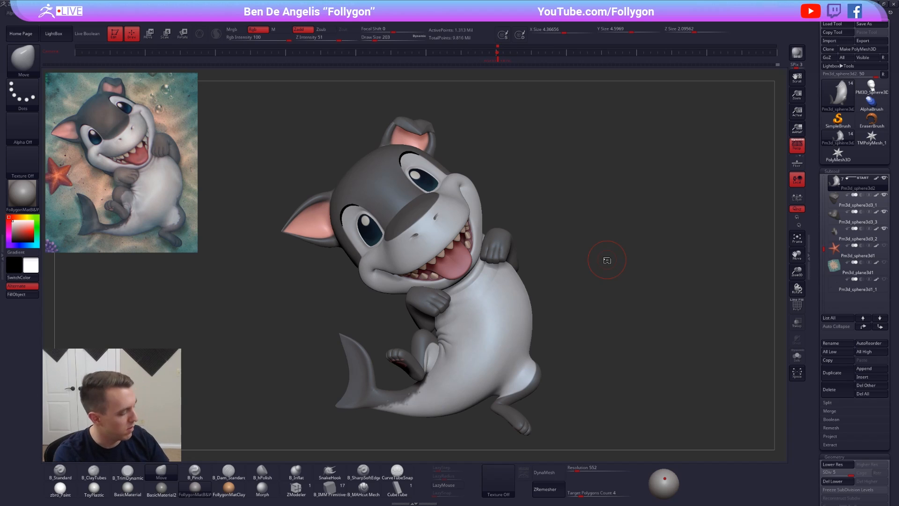
Step: Nudge the reference illustration slightly downward in Spotlight and leave Spotlight editing
{"action": "key", "text": "shift+z"}
{"action": "mouse_move", "coordinate": [168, 223]}
{"action": "left_mouse_down"}
{"action": "mouse_move", "coordinate": [222, 267]}
{"action": "mouse_move", "coordinate": [170, 233]}
{"action": "left_mouse_up"}
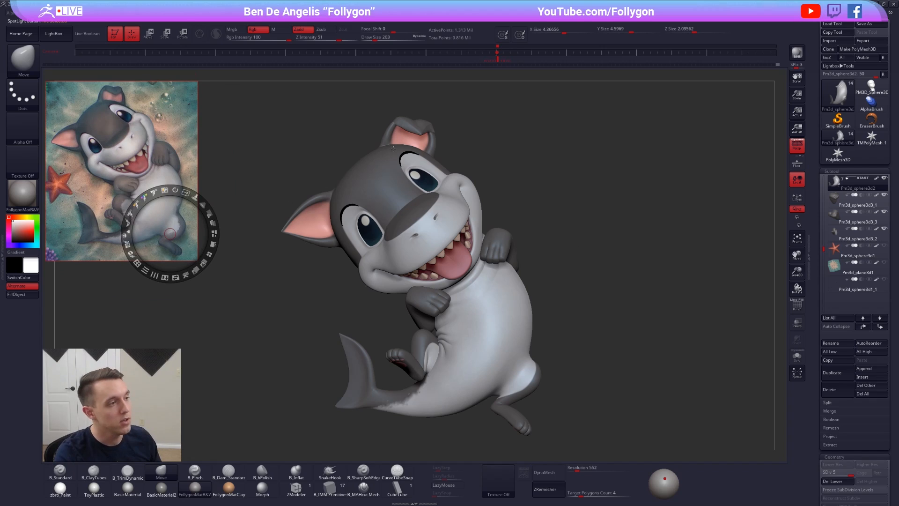
{"action": "key", "text": "z"}
Step: Add the wood-chip Texture 27 to Spotlight and close LightBox
{"action": "left_click", "coordinate": [370, 23]}
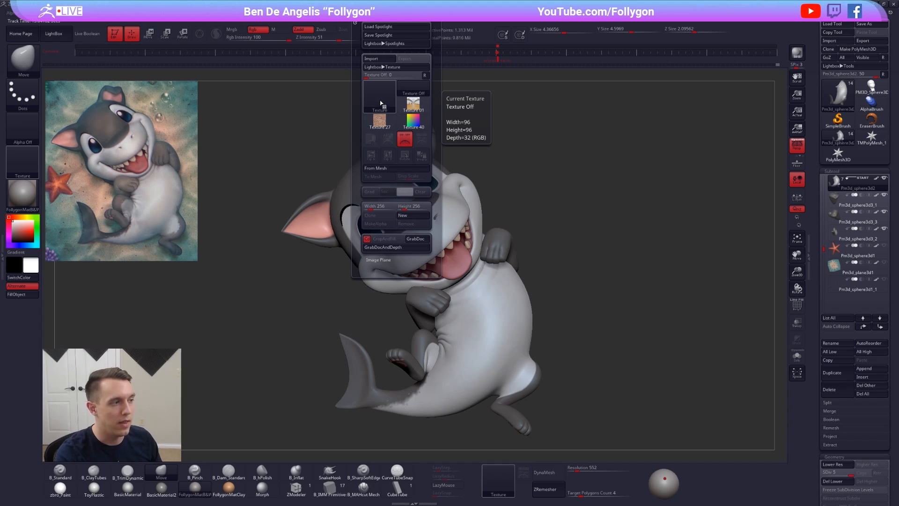
{"action": "left_click", "coordinate": [379, 122]}
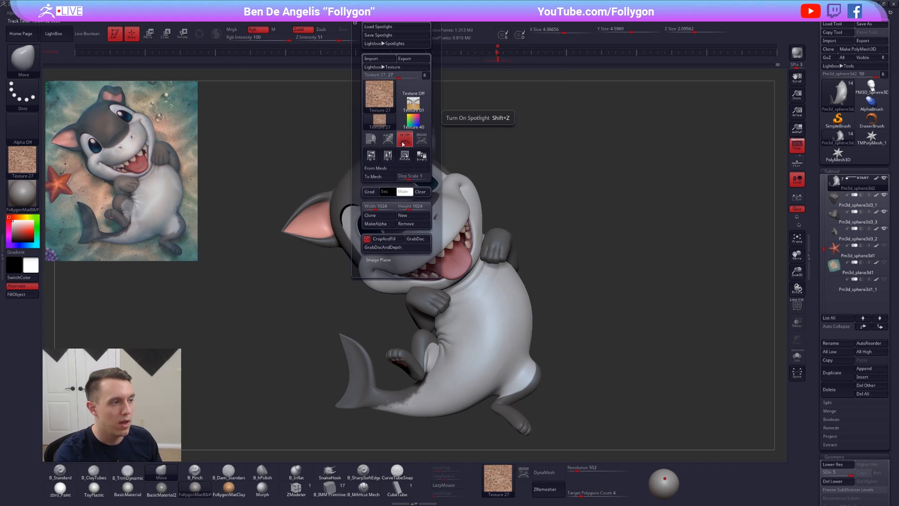
{"action": "left_click", "coordinate": [422, 139]}
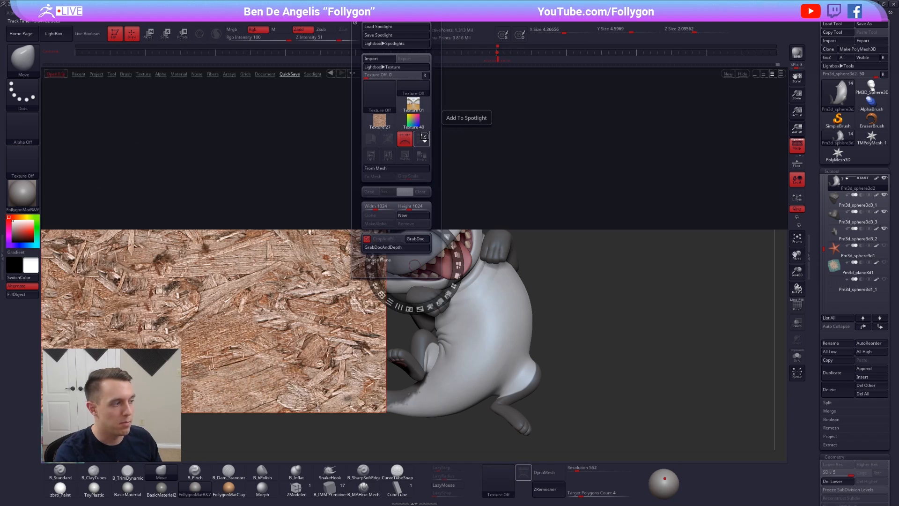
{"action": "left_click", "coordinate": [57, 35]}
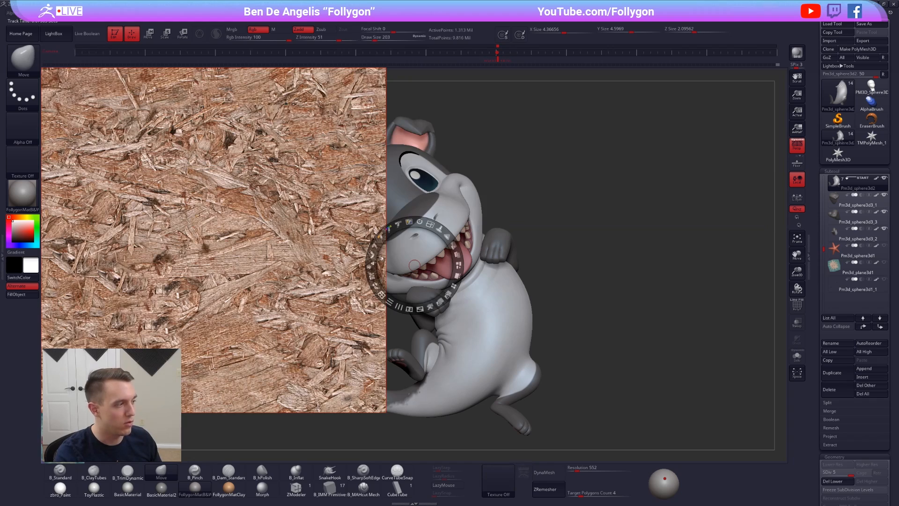
Step: Scale down and reposition the Spotlight image, leaving only a small reference illustration beside the figure, and exit Spotlight editing
{"action": "mouse_move", "coordinate": [258, 229]}
{"action": "left_mouse_down"}
{"action": "mouse_move", "coordinate": [342, 256]}
{"action": "mouse_move", "coordinate": [263, 235]}
{"action": "left_mouse_up"}
{"action": "left_click_drag", "start_coordinate": [278, 194], "coordinate": [238, 197]}
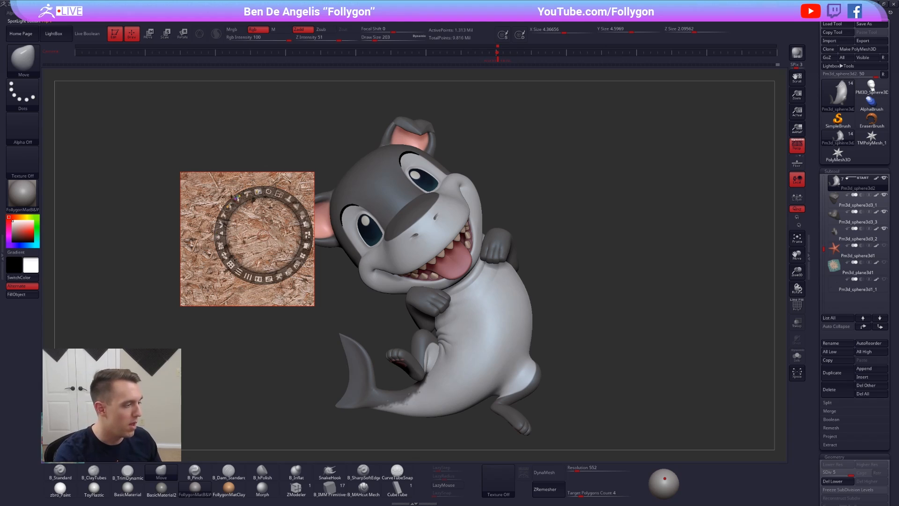
{"action": "left_click_drag", "start_coordinate": [262, 235], "coordinate": [102, 153]}
{"action": "key", "text": "z"}
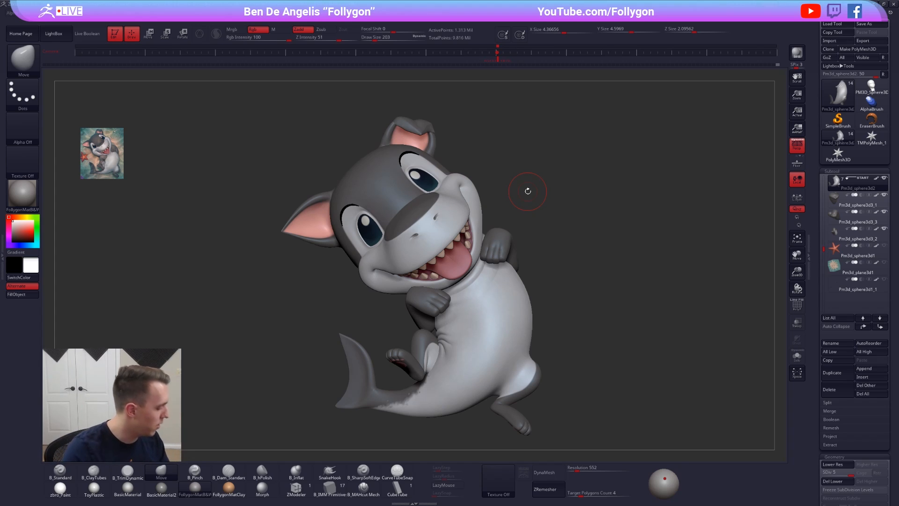
Step: Switch to the browser, examine the product listings in the online store, and return to the shark pup in ZBrush
{"action": "key", "text": "alt+Tab"}
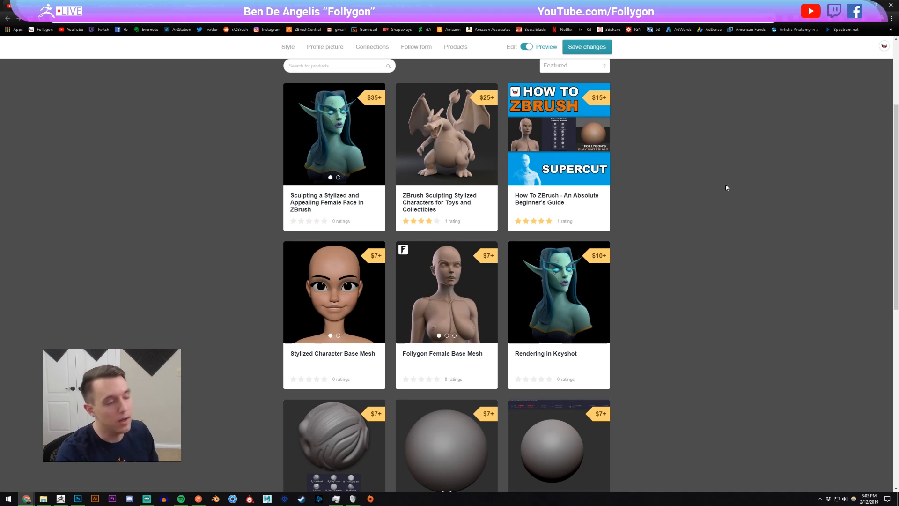
{"action": "scroll", "coordinate": [712, 228], "scroll_direction": "down", "scroll_amount": 1}
{"action": "scroll", "coordinate": [711, 228], "scroll_direction": "up", "scroll_amount": 1}
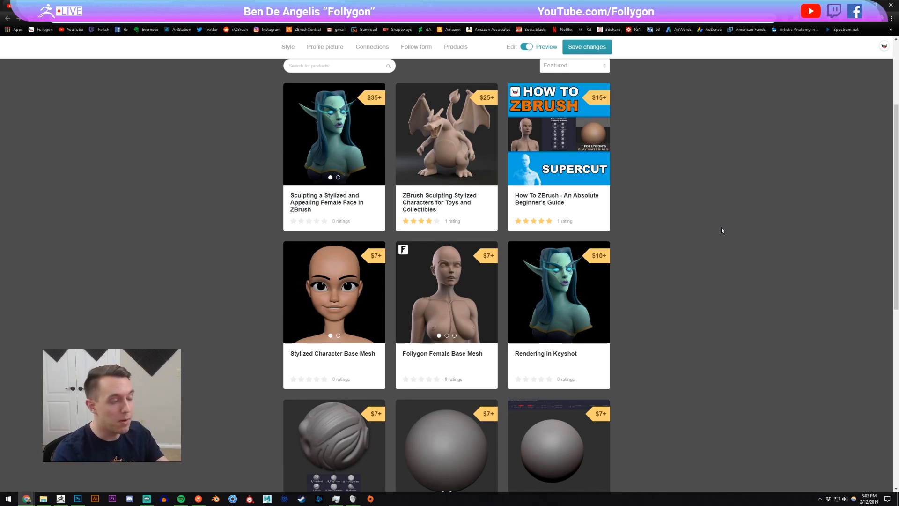
{"action": "scroll", "coordinate": [720, 230], "scroll_direction": "down", "scroll_amount": 2}
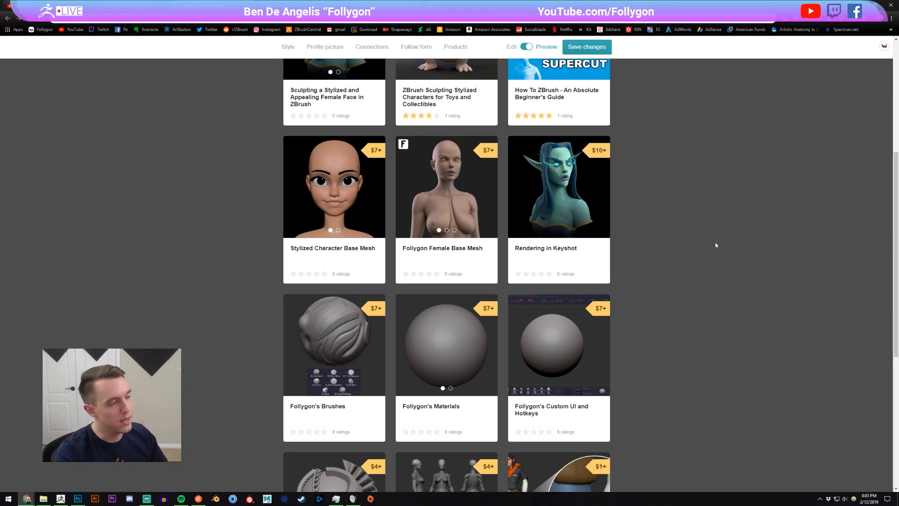
{"action": "scroll", "coordinate": [716, 279], "scroll_direction": "down", "scroll_amount": 5}
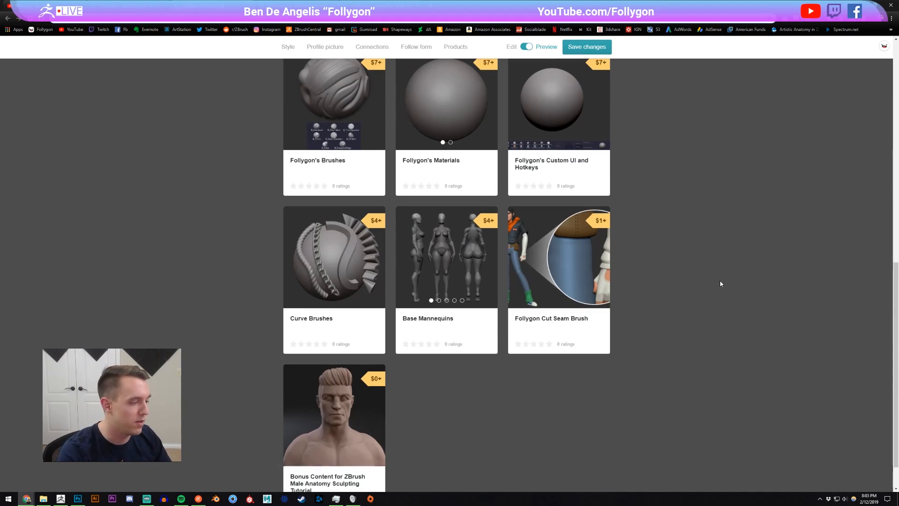
{"action": "scroll", "coordinate": [713, 287], "scroll_direction": "up", "scroll_amount": 7}
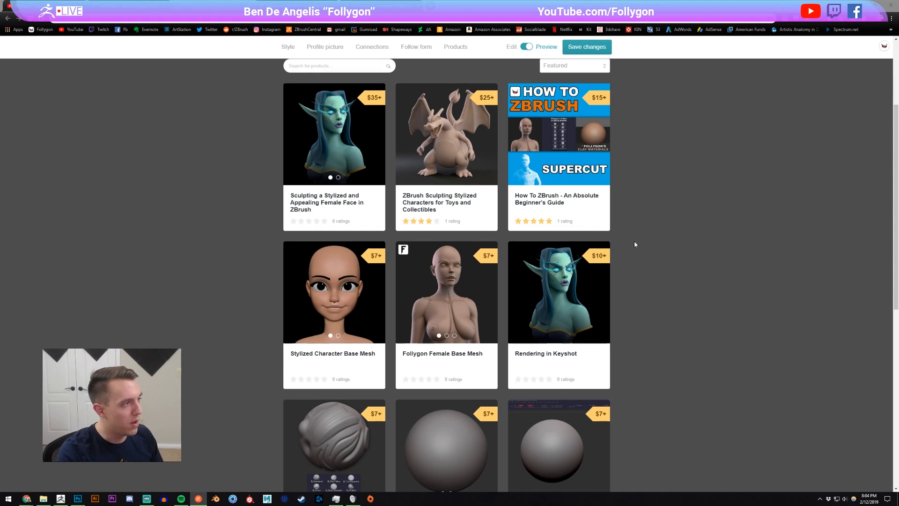
{"action": "left_click", "coordinate": [230, 177]}
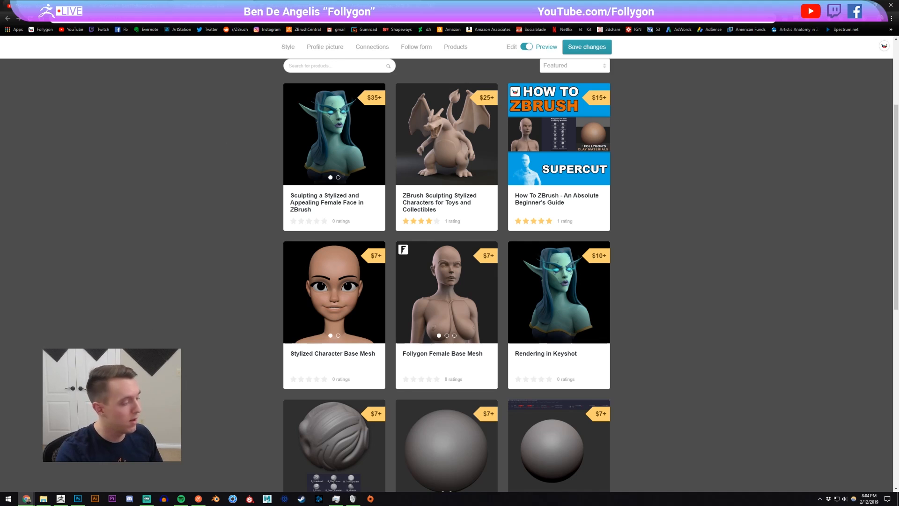
{"action": "left_click", "coordinate": [60, 499]}
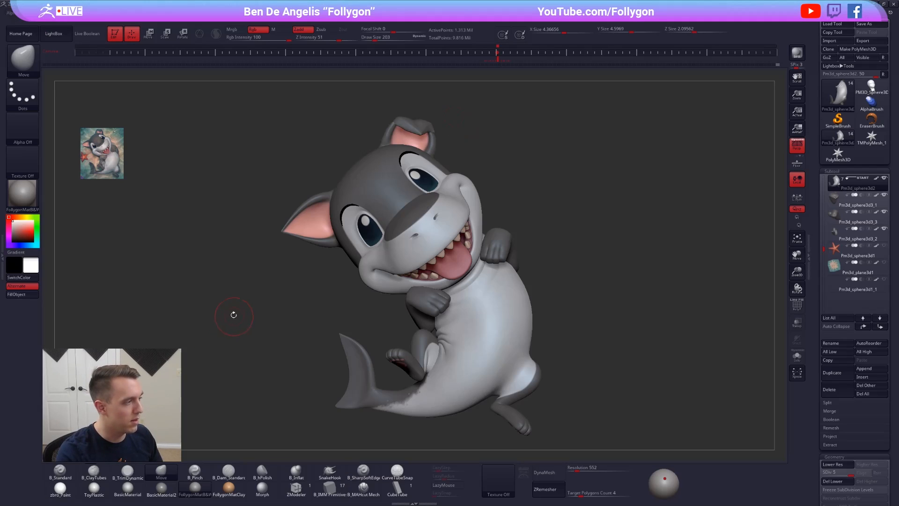
{"action": "left_click_drag", "start_coordinate": [233, 313], "coordinate": [291, 283]}
{"action": "left_click_drag", "start_coordinate": [543, 226], "coordinate": [569, 248], "text": "alt"}
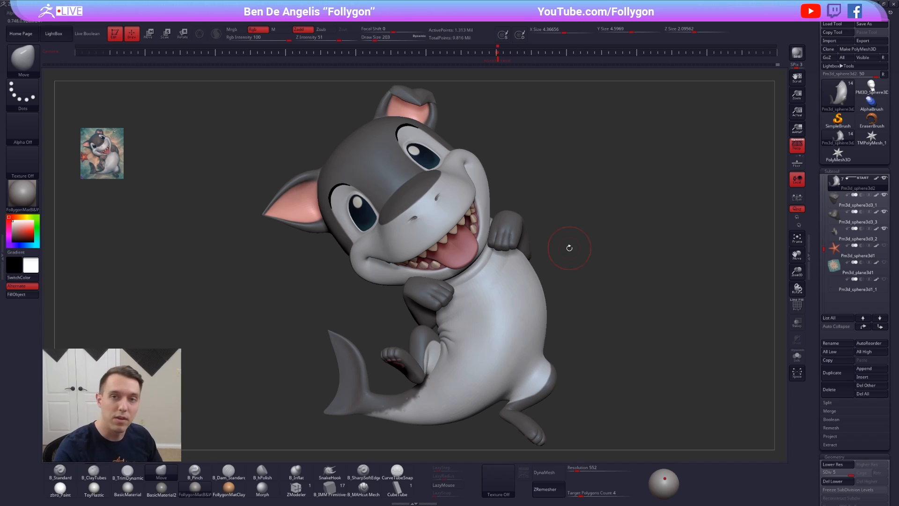